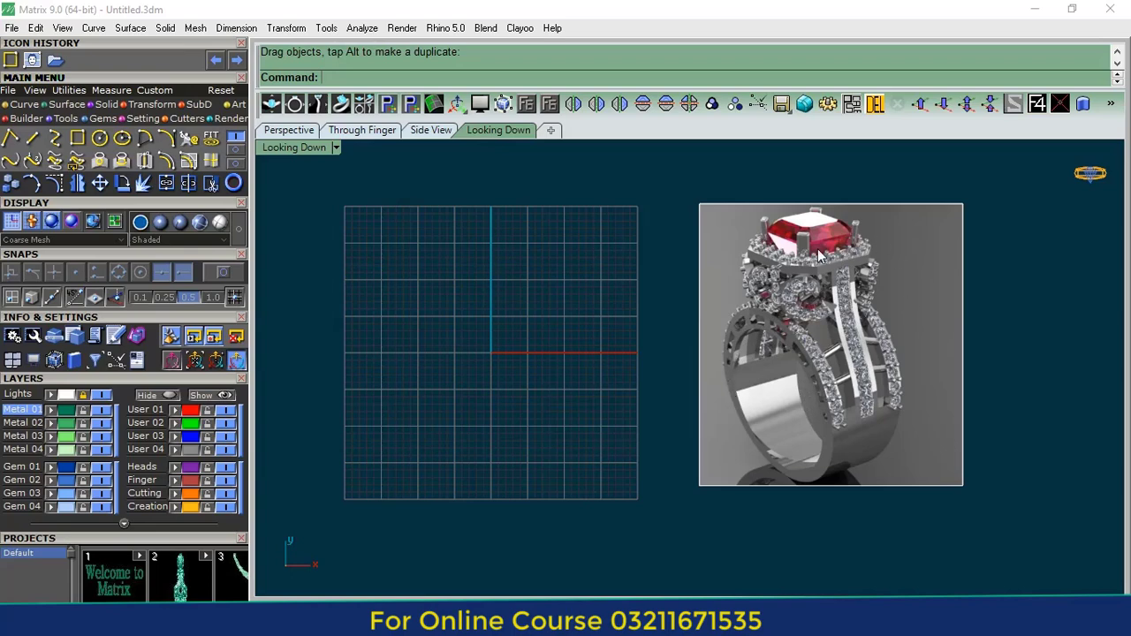
- Examine the reference picture of the ring, including the center stone, prongs, halo, scroll gallery and shank strips
scroll(817, 246, "up", 5)
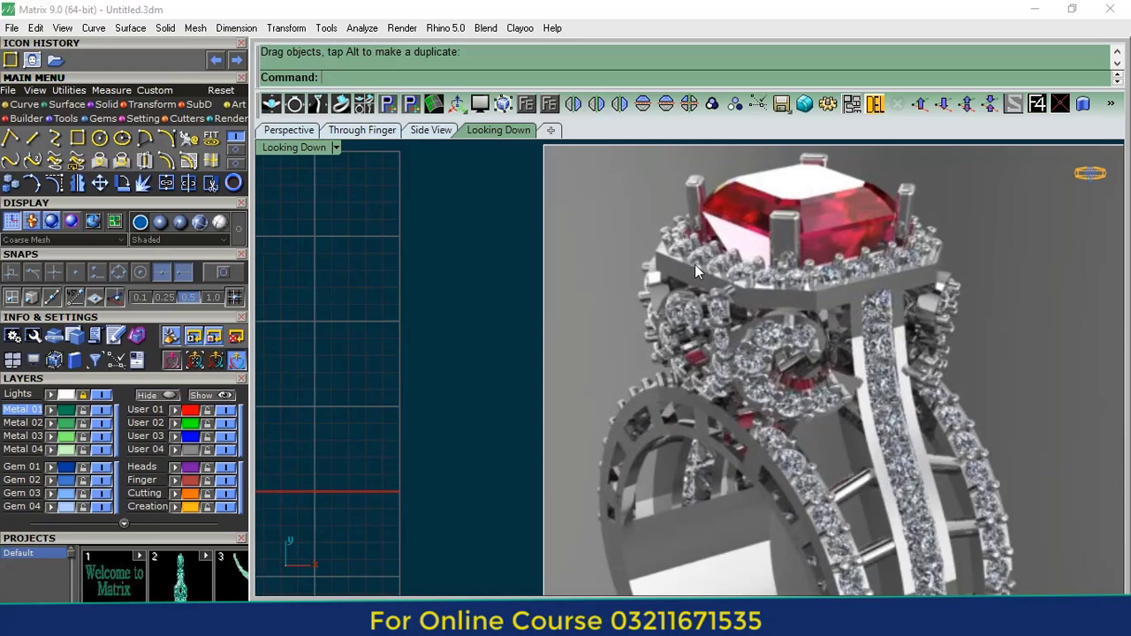
scroll(720, 347, "down", 3)
scroll(807, 371, "up", 2)
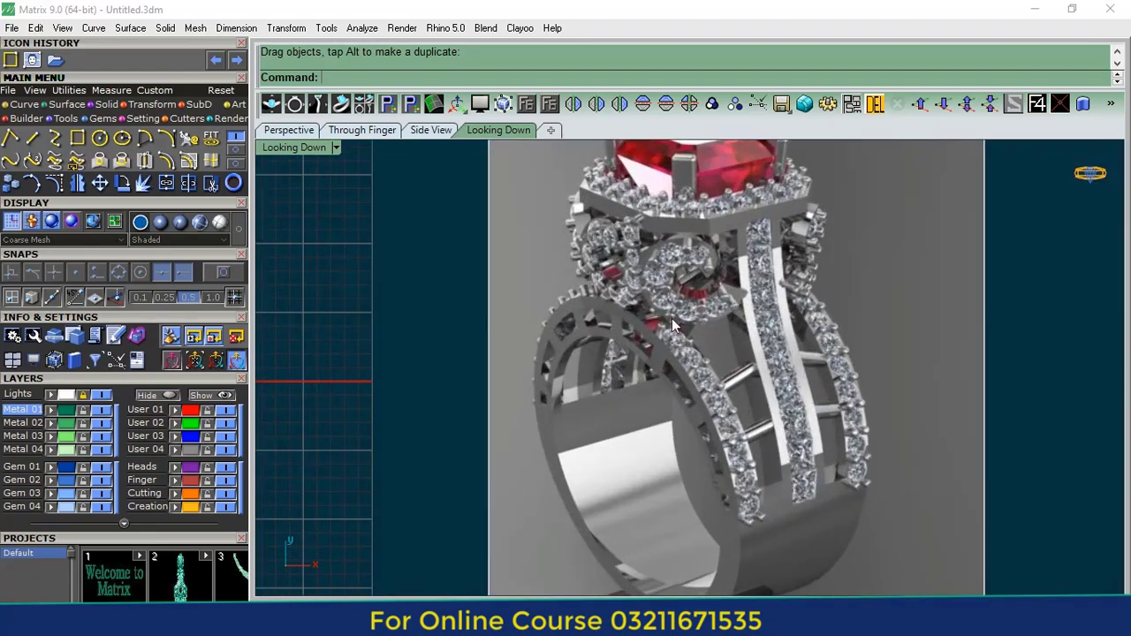
scroll(732, 332, "down", 3)
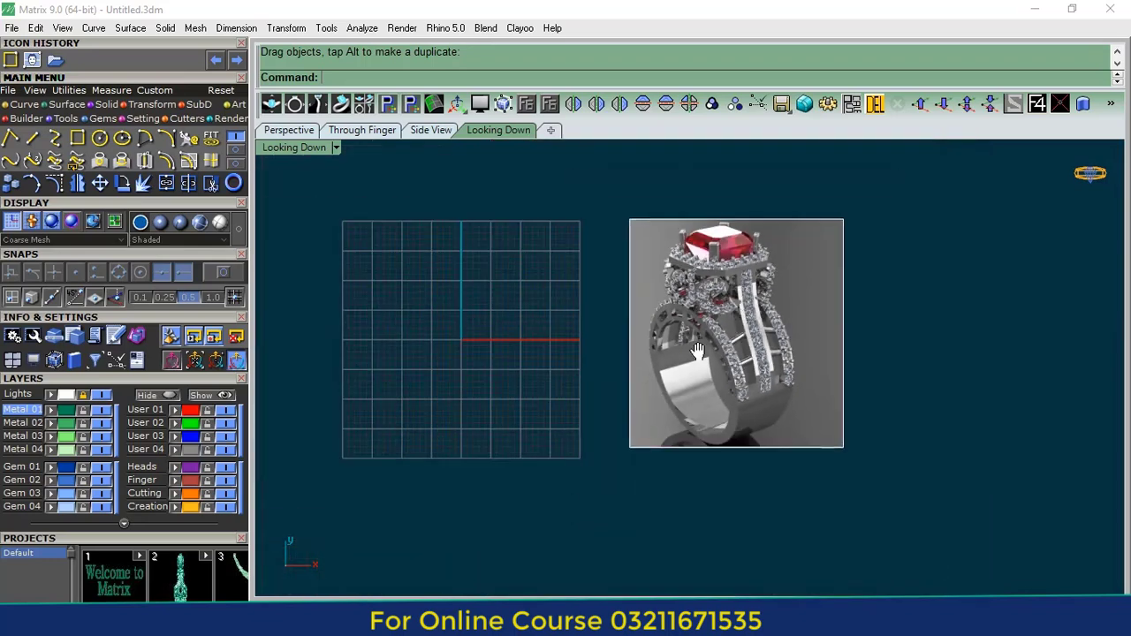
right_click_drag(697, 351, 761, 377)
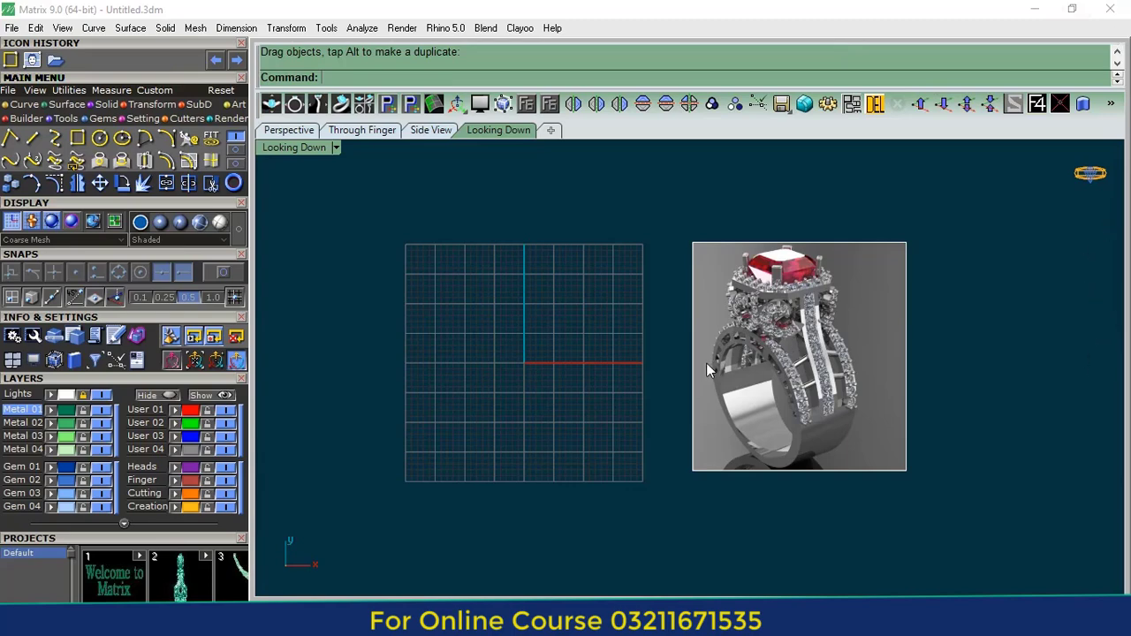
scroll(784, 267, "up", 5)
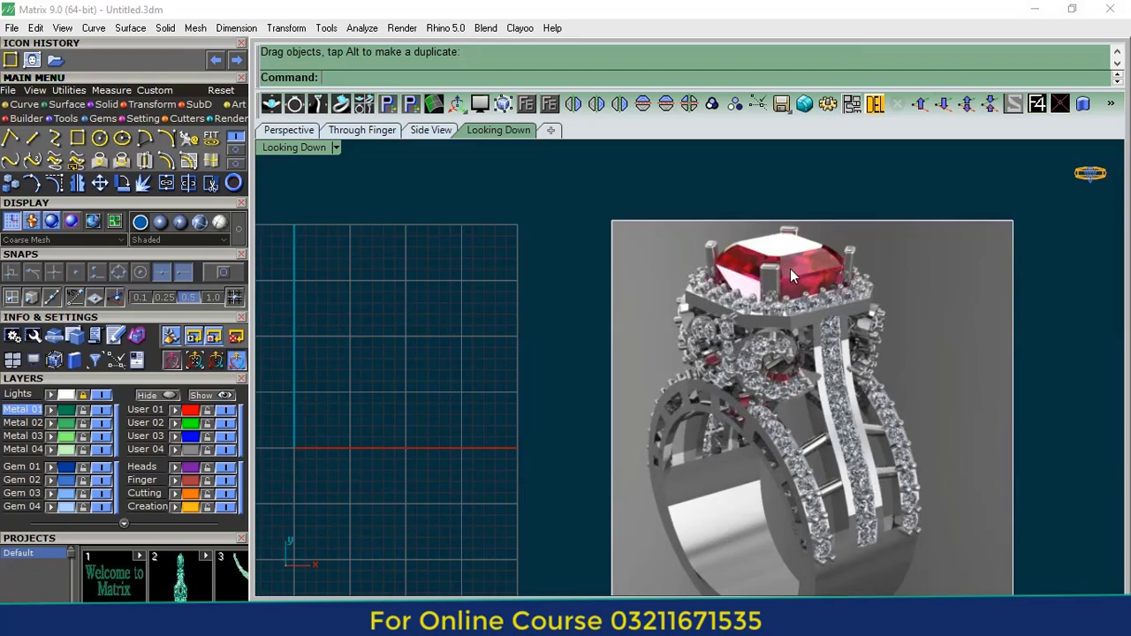
scroll(791, 267, "up", 3)
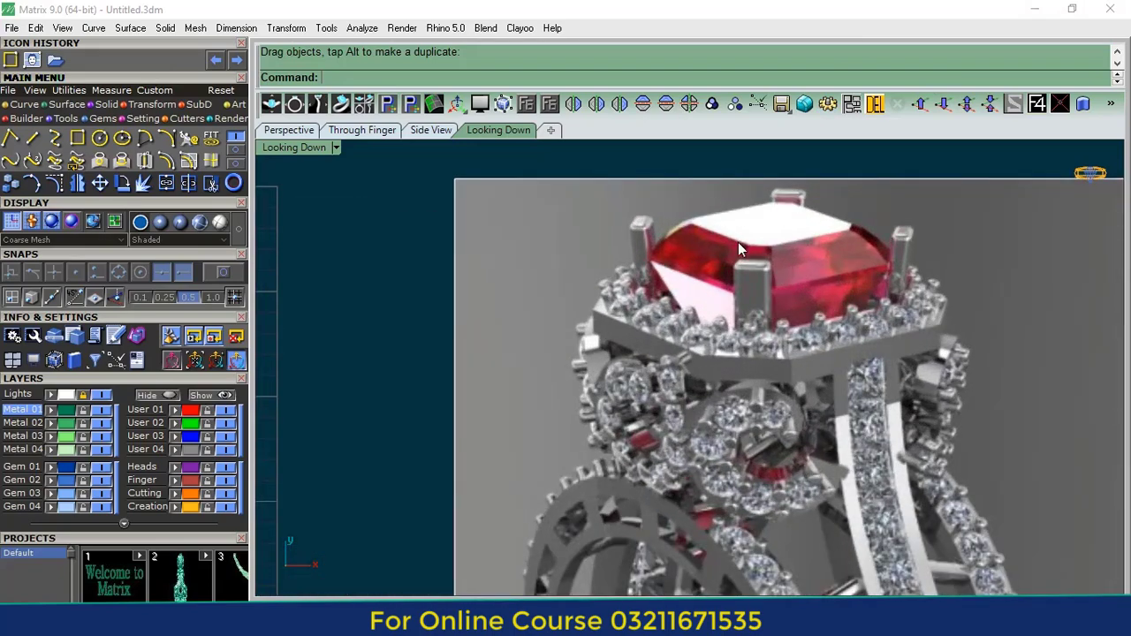
scroll(744, 254, "down", 8)
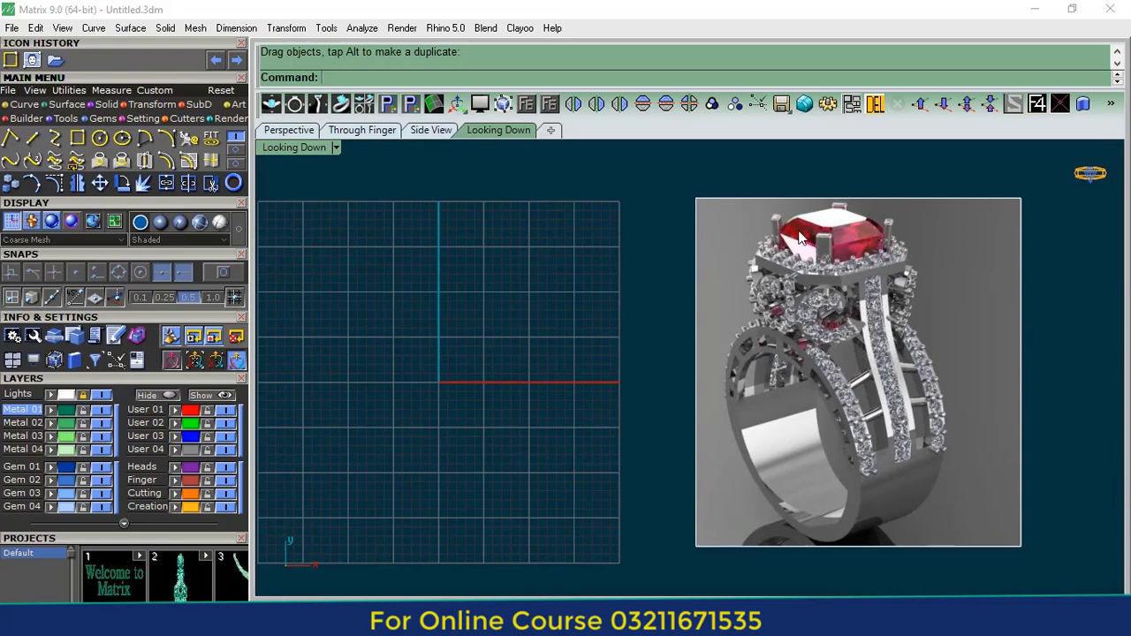
scroll(846, 219, "up", 3)
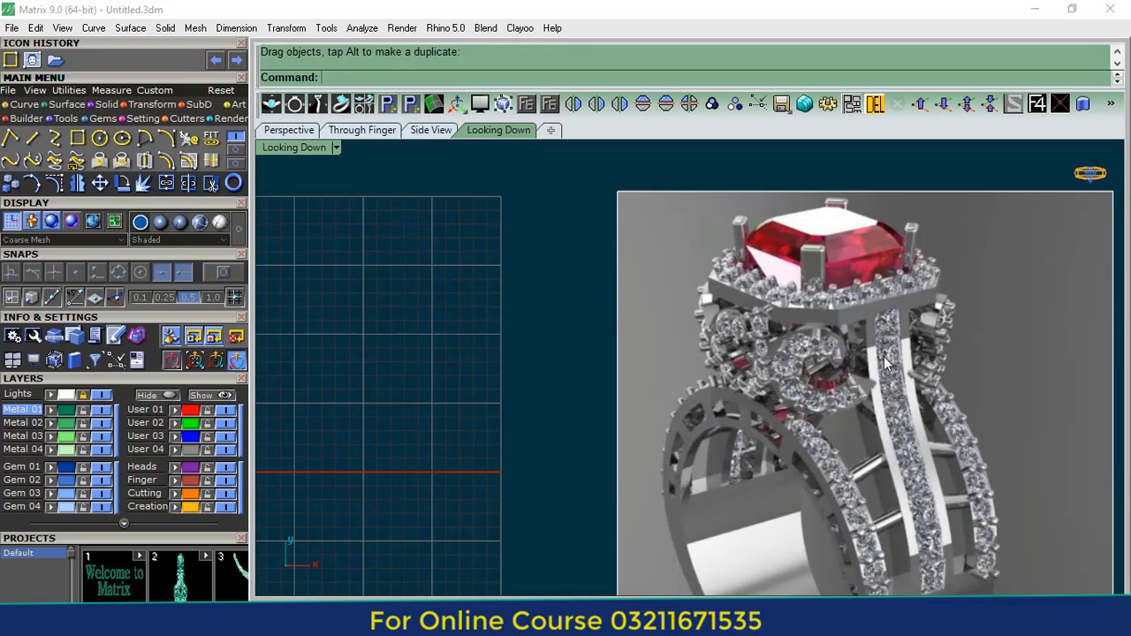
scroll(708, 359, "down", 2)
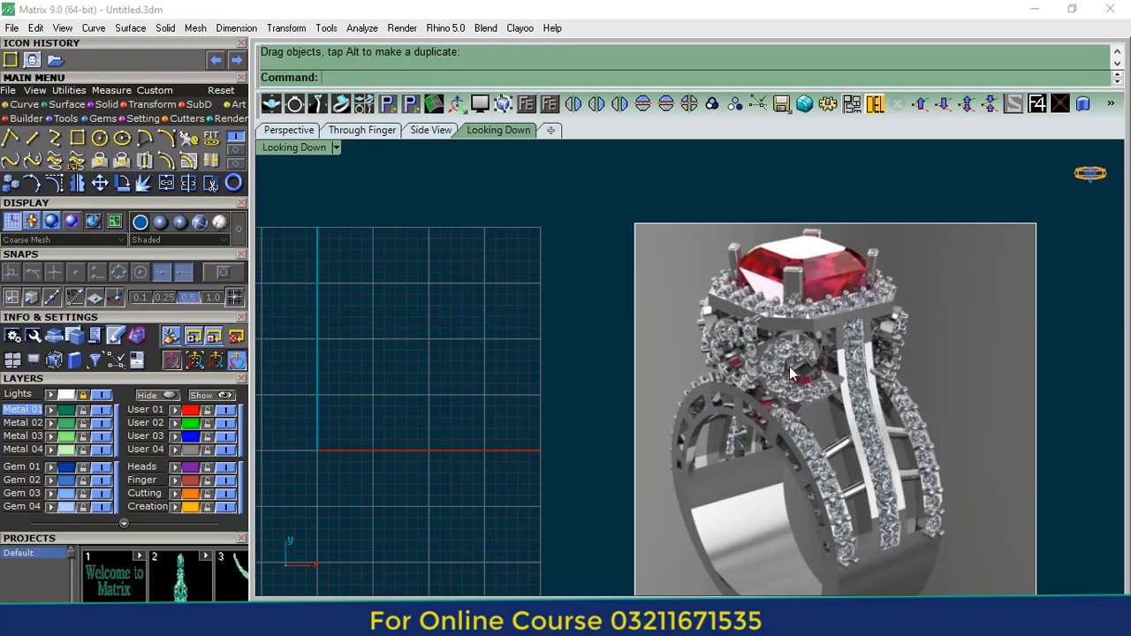
scroll(789, 365, "down", 4)
mouse_move(710, 423)
right_mouse_down()
mouse_move(725, 416)
mouse_move(711, 410)
right_mouse_up()
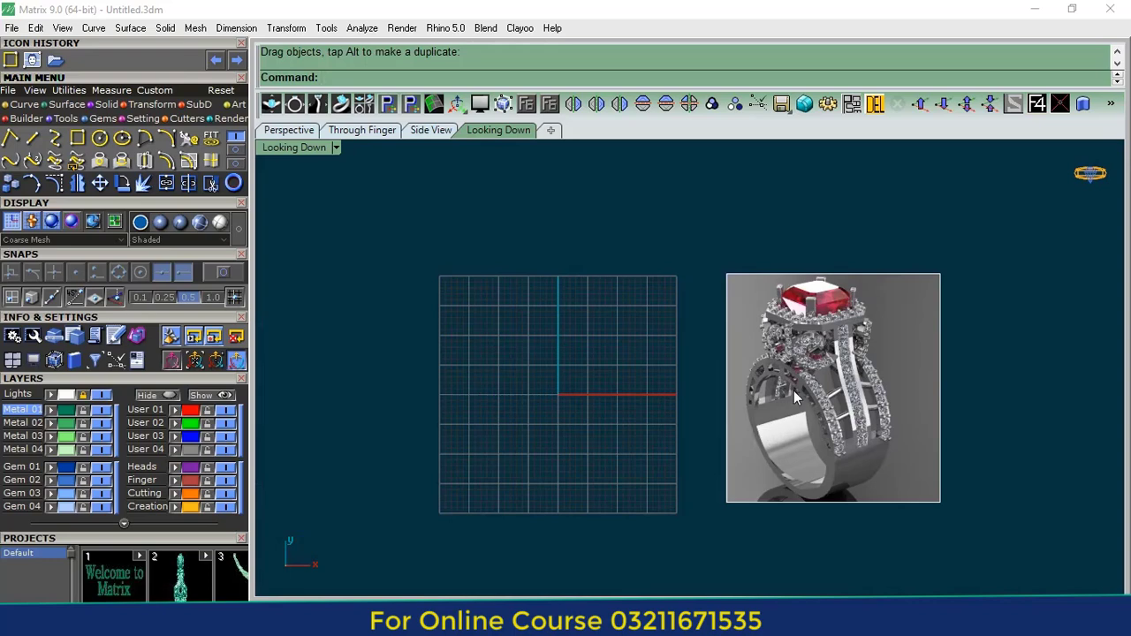
scroll(806, 358, "up", 1)
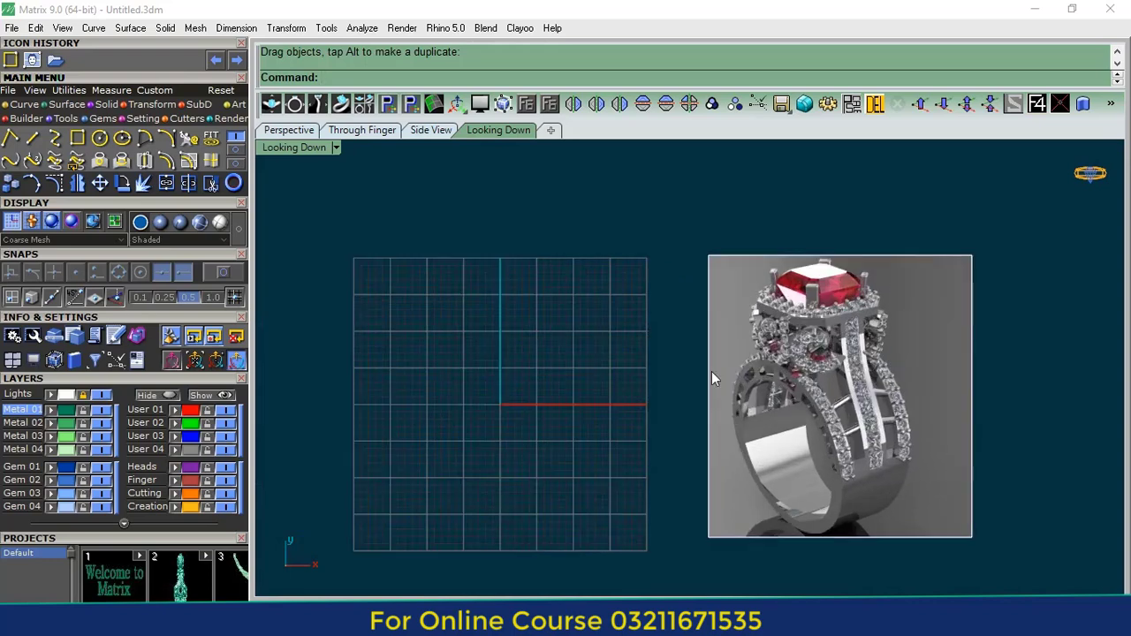
right_click_drag(712, 371, 754, 359)
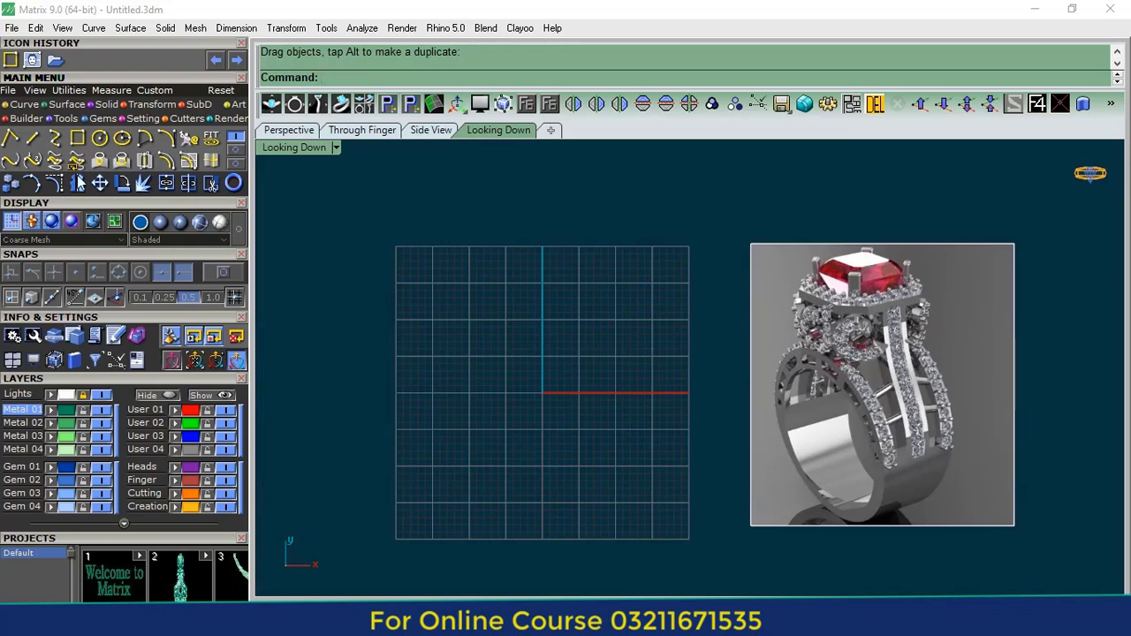
- Load an 8 x 8 mm square Emerald-cut diamond gem at the origin with Gem Loader
left_click(103, 120)
left_click(9, 138)
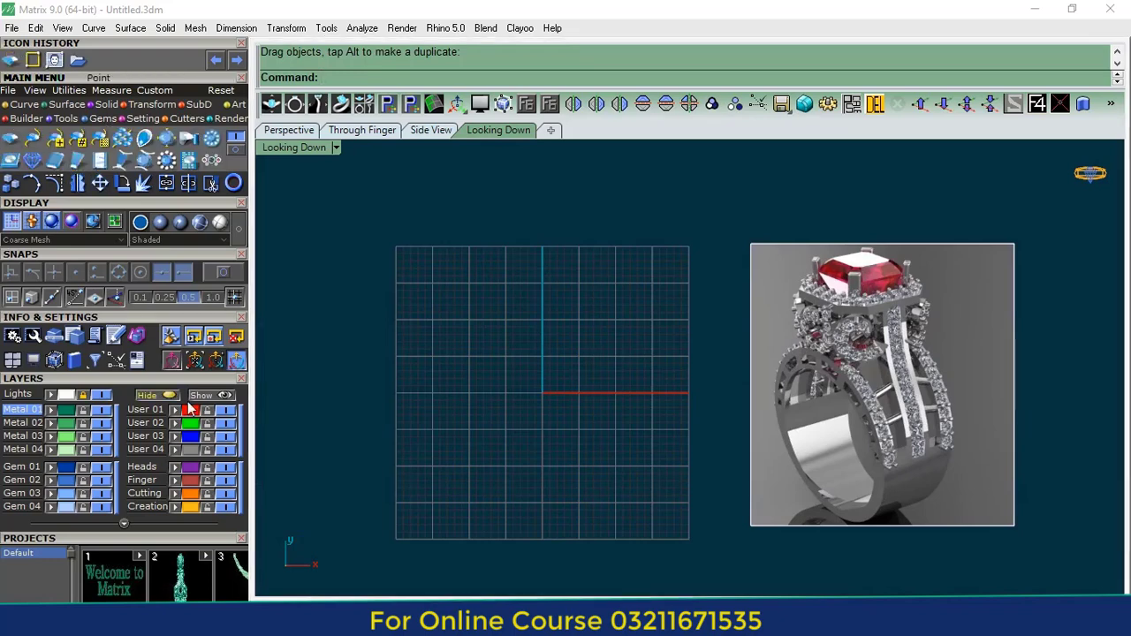
left_click(106, 378)
left_click(104, 391)
scroll(97, 403, "down", 3)
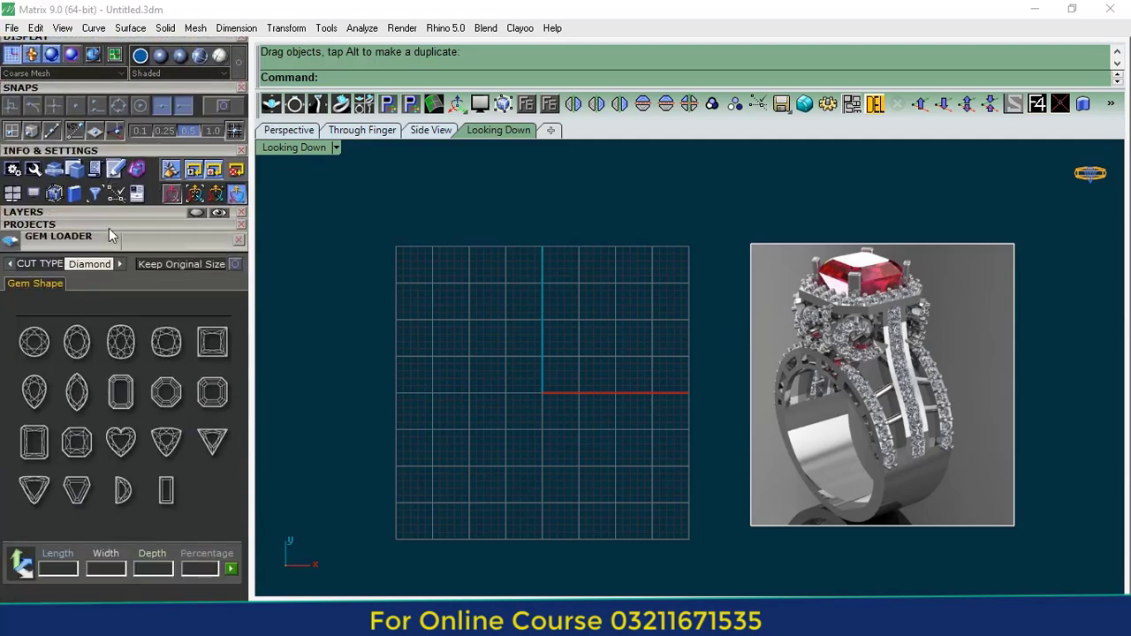
scroll(879, 279, "up", 3)
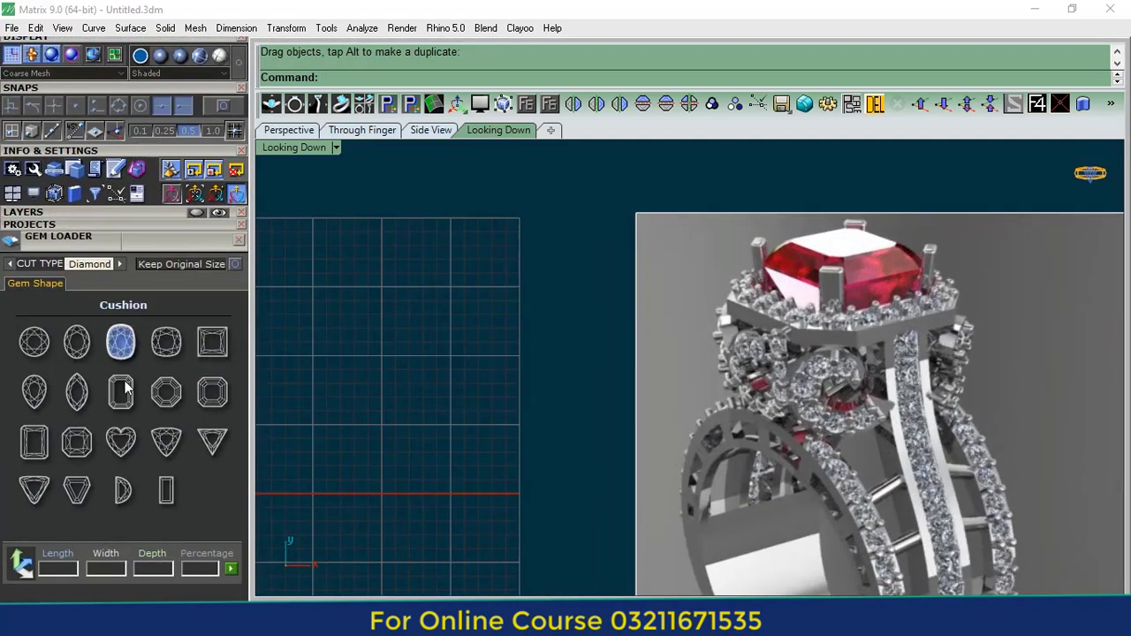
left_click(212, 396)
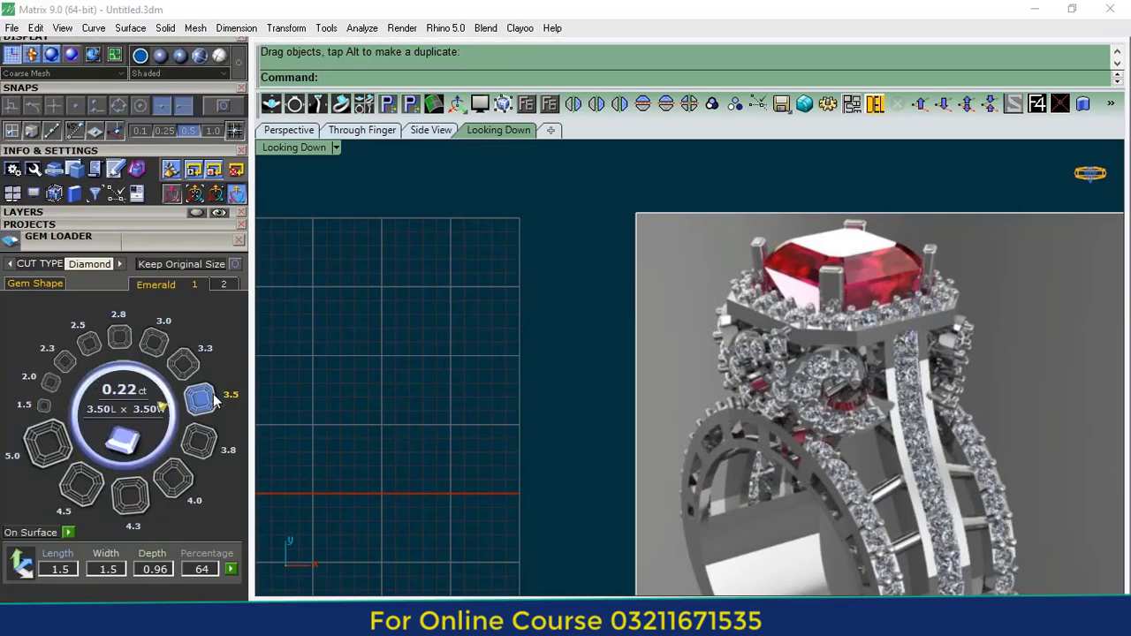
left_click(225, 284)
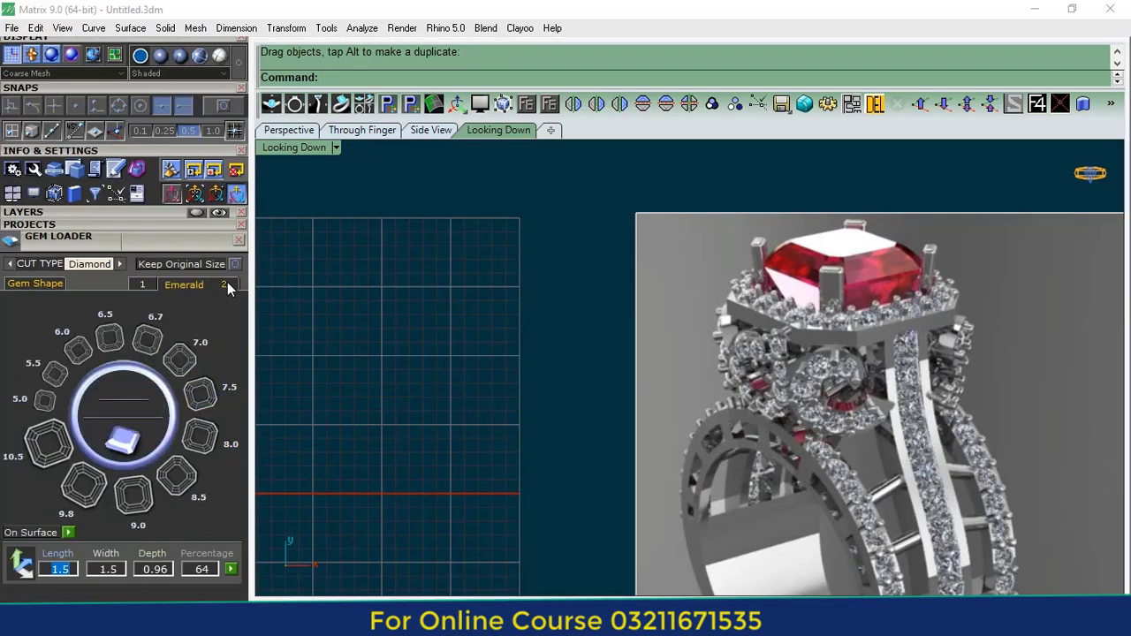
left_click(200, 435)
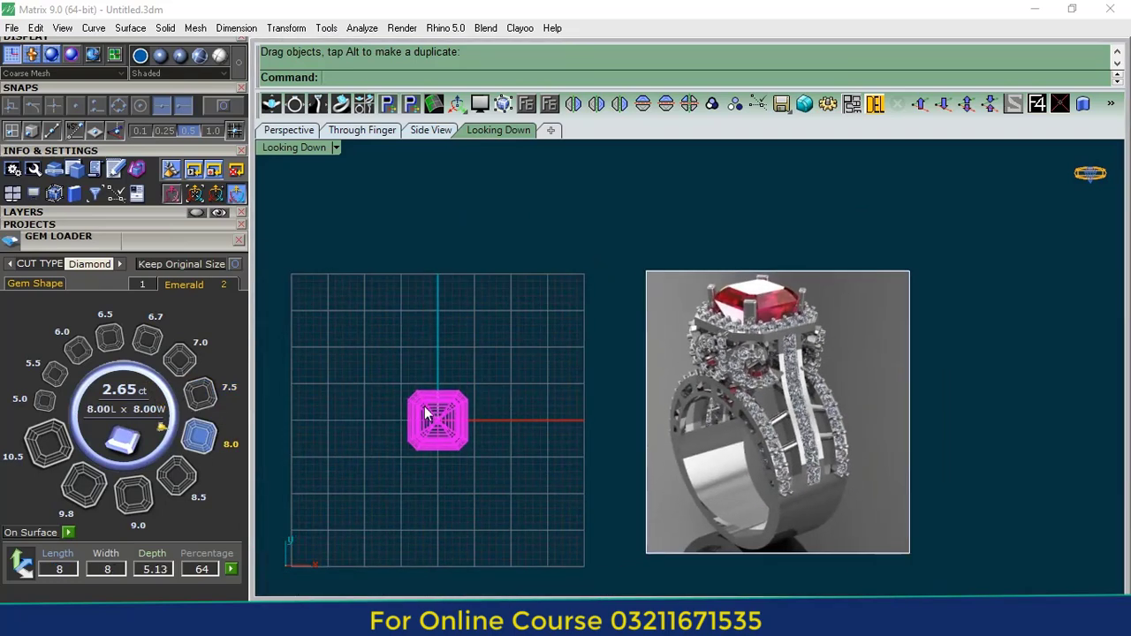
left_click(370, 441)
left_click(239, 241)
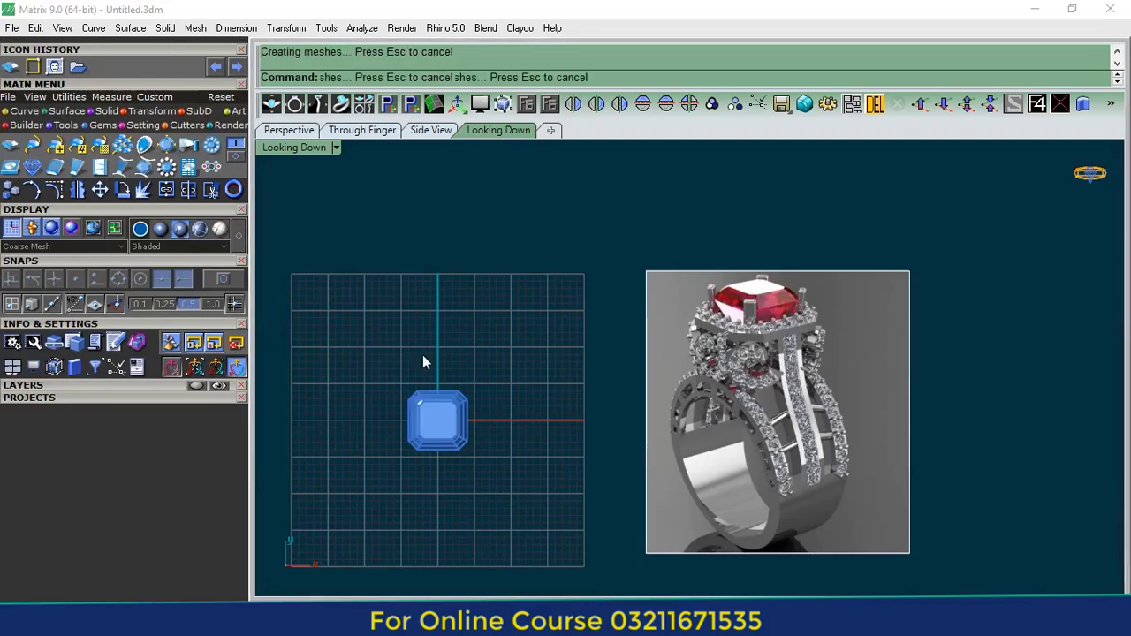
- Create a Gem Profile curve around the loaded gem's outline and hide the Gem 02 layer
left_click(439, 411)
middle_click(546, 99)
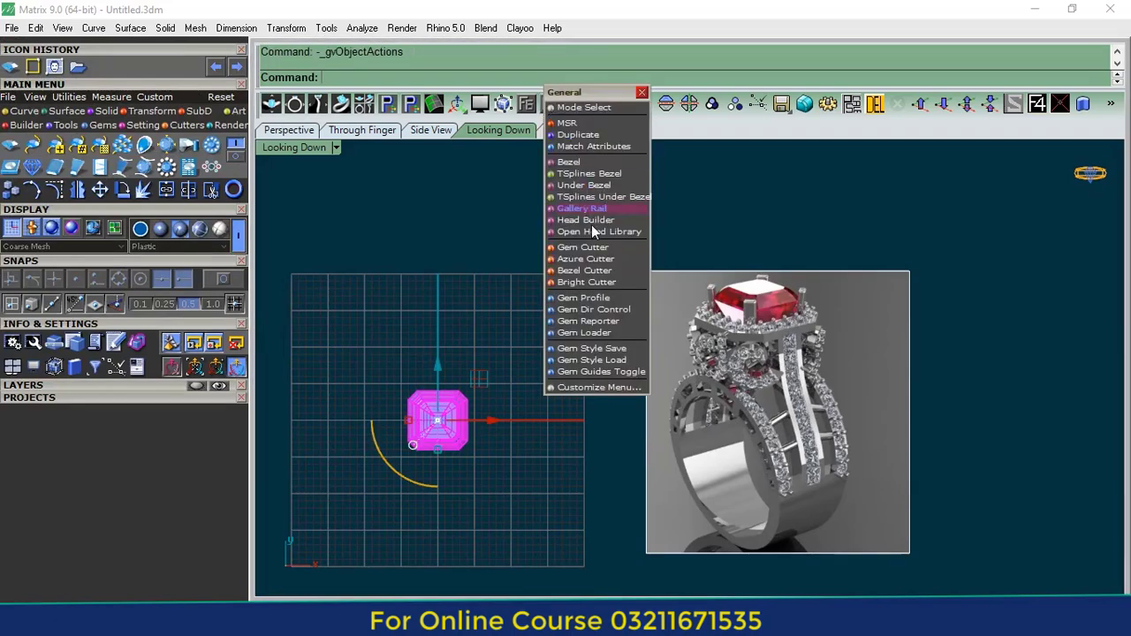
left_click(582, 297)
scroll(492, 417, "up", 3)
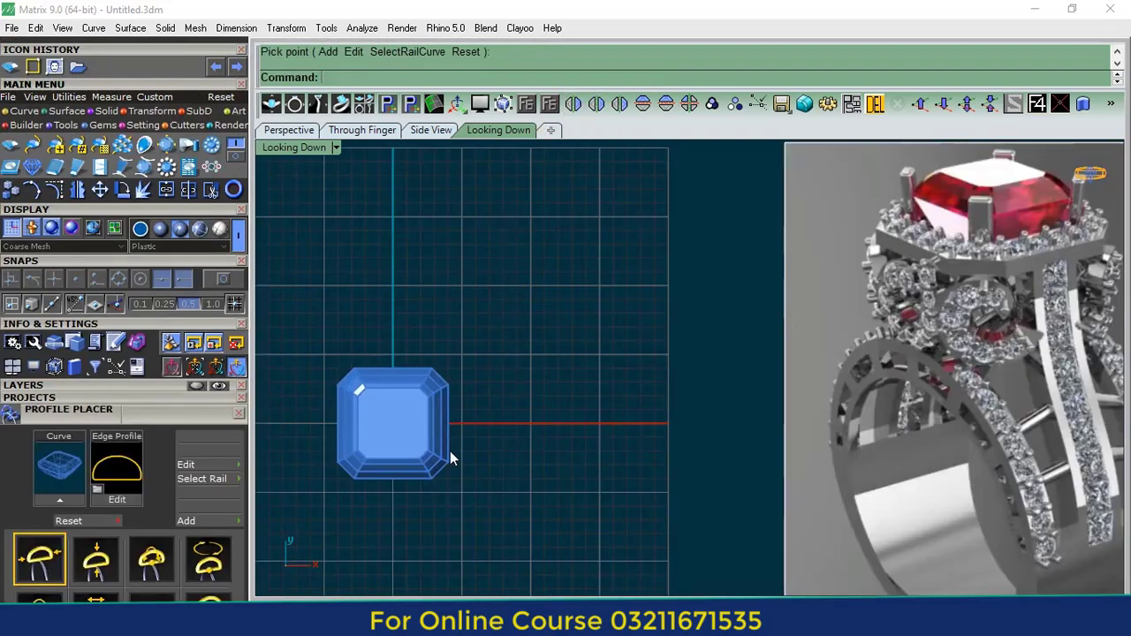
right_click_drag(415, 455, 539, 410)
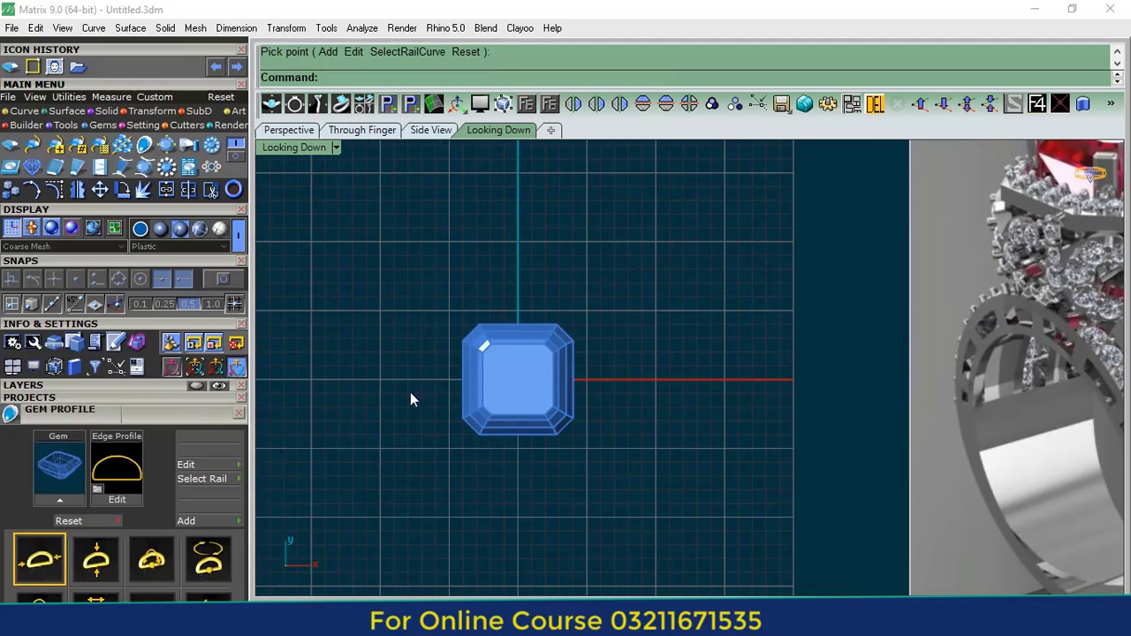
left_click(134, 390)
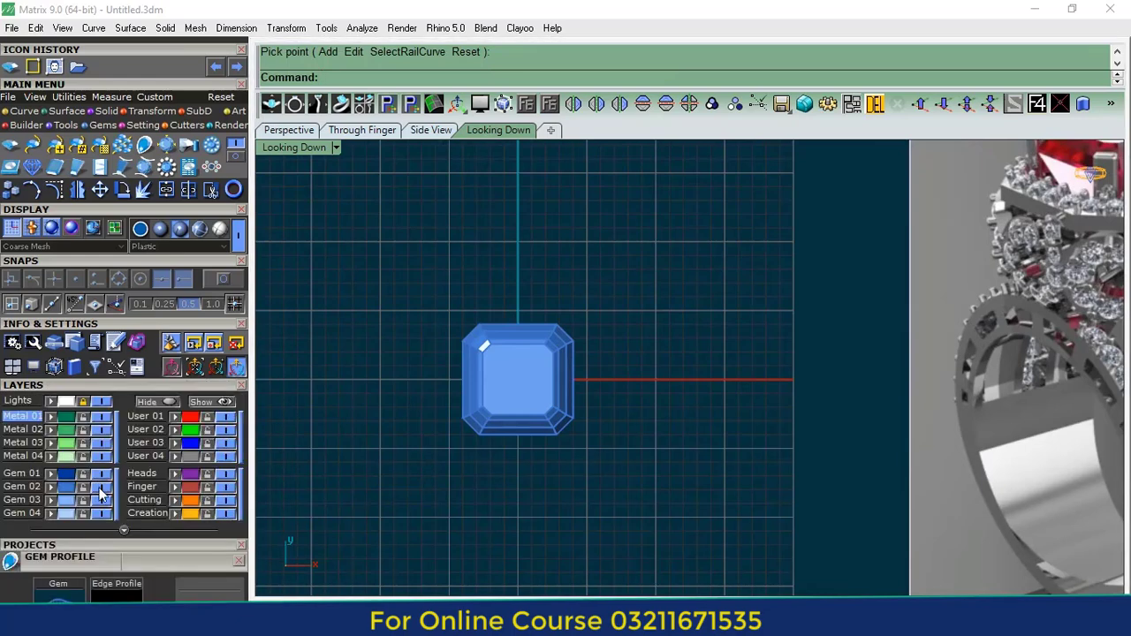
left_click(103, 486)
- Offset the octagonal gem profile curve inward by 0.6 mm with sharp corners
left_click(533, 326)
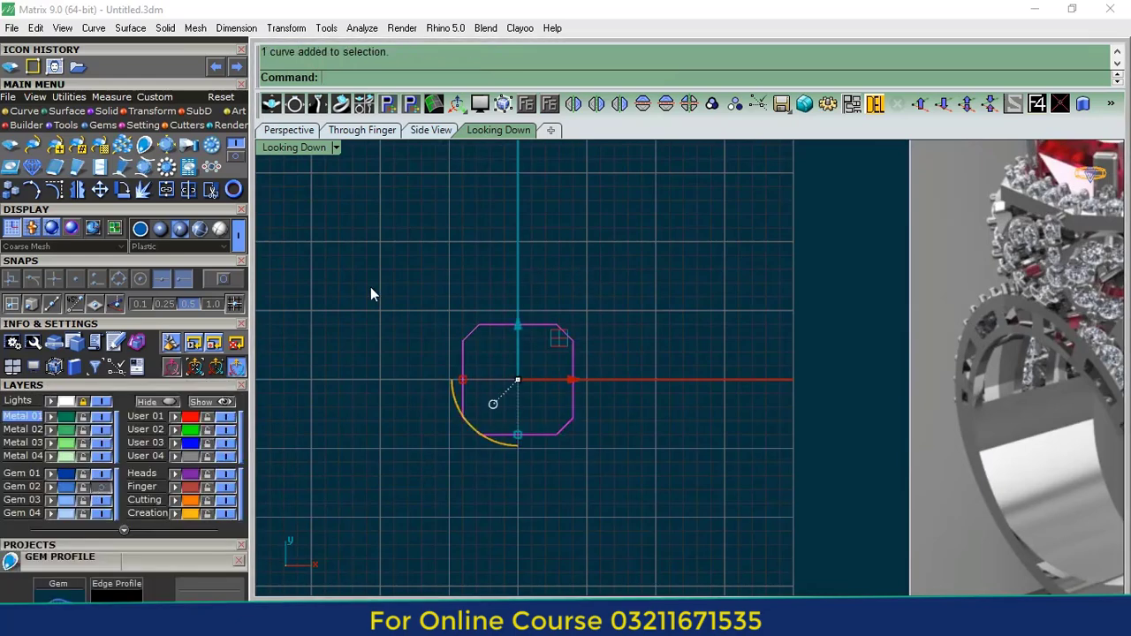
left_click(30, 112)
left_click(166, 189)
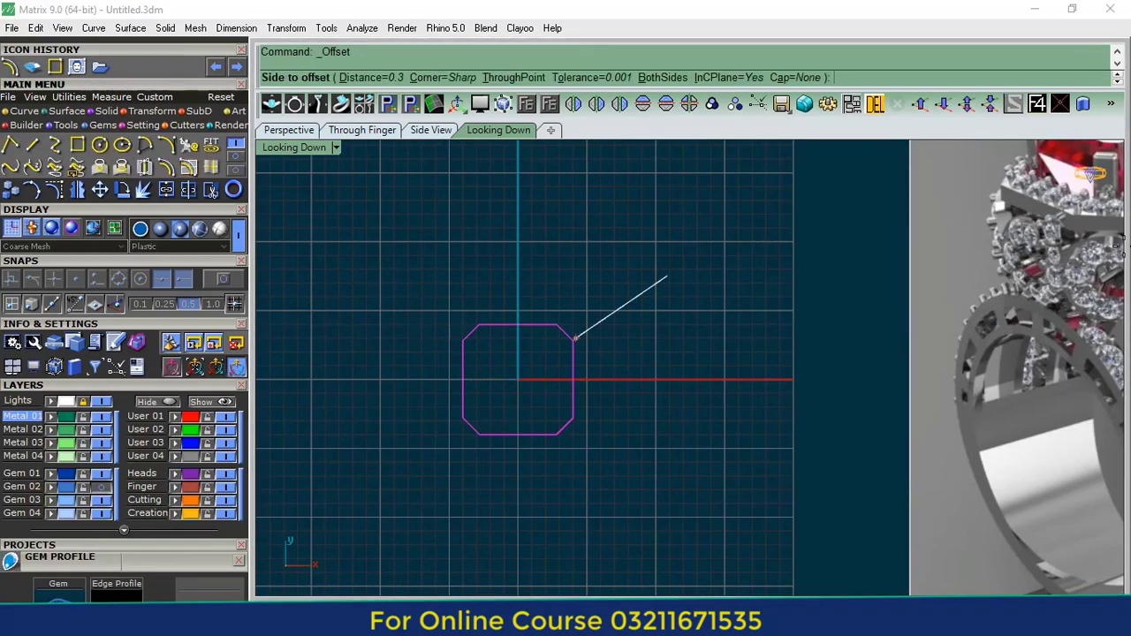
scroll(907, 265, "up", 7)
scroll(891, 276, "down", 6)
scroll(566, 349, "up", 9)
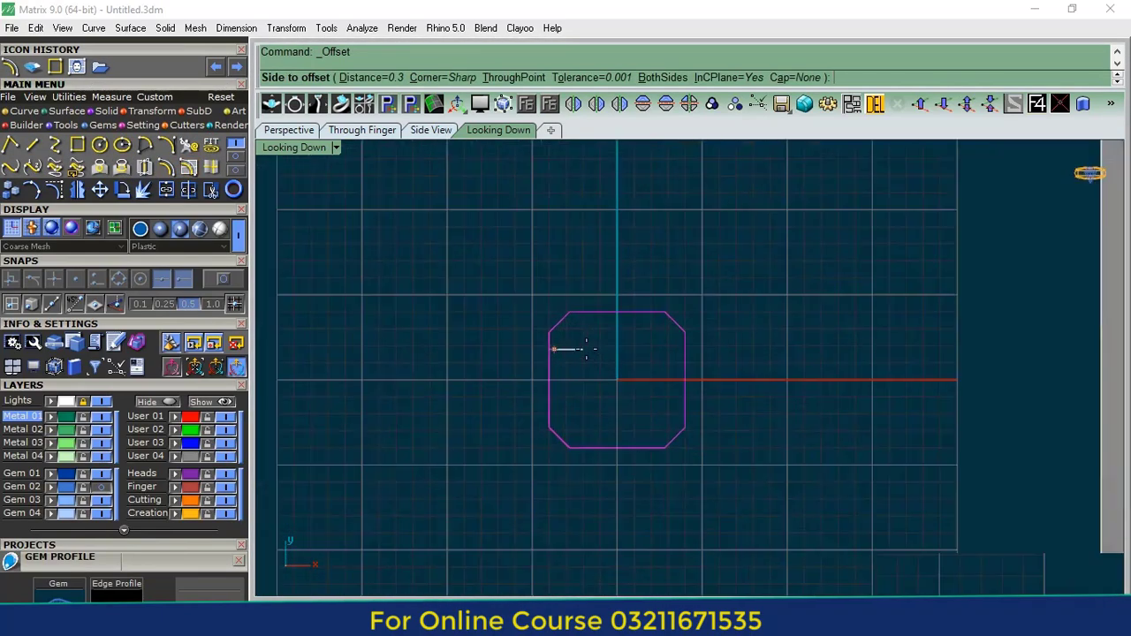
right_click_drag(552, 348, 518, 362)
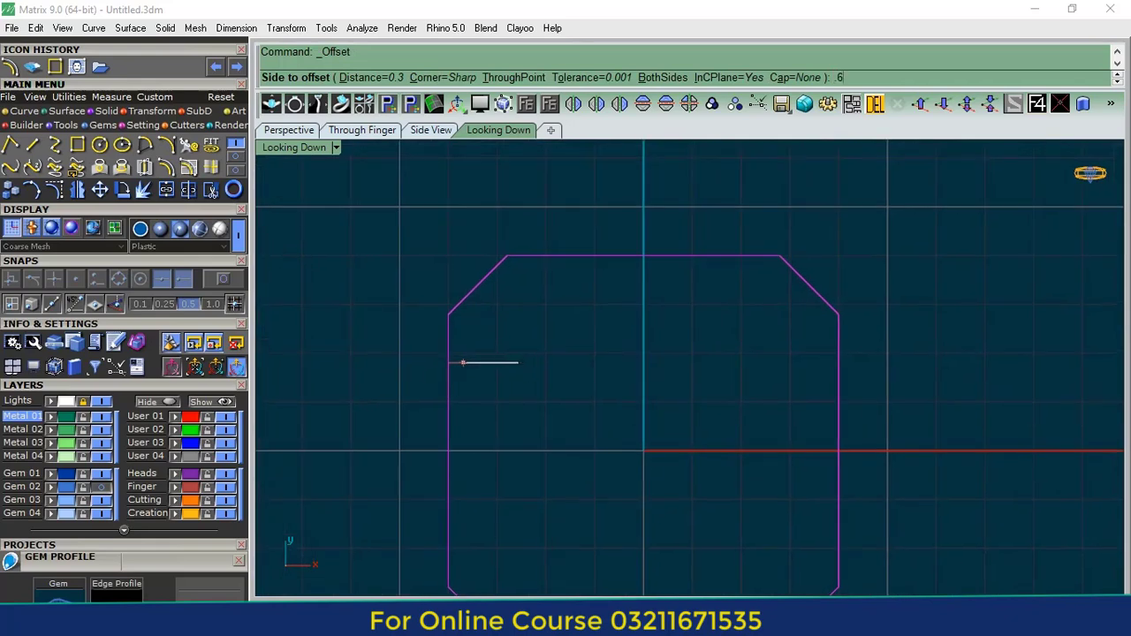
left_click(518, 362)
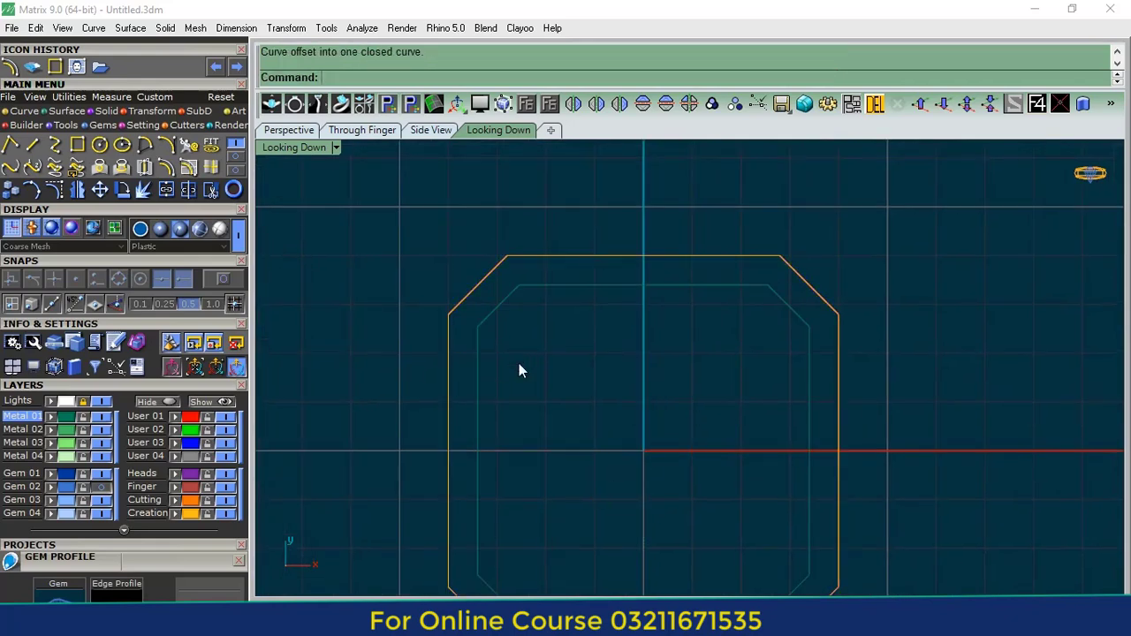
- Create a flat surface between the two octagonal curves and delete the source curves
left_click_drag(635, 204, 516, 340)
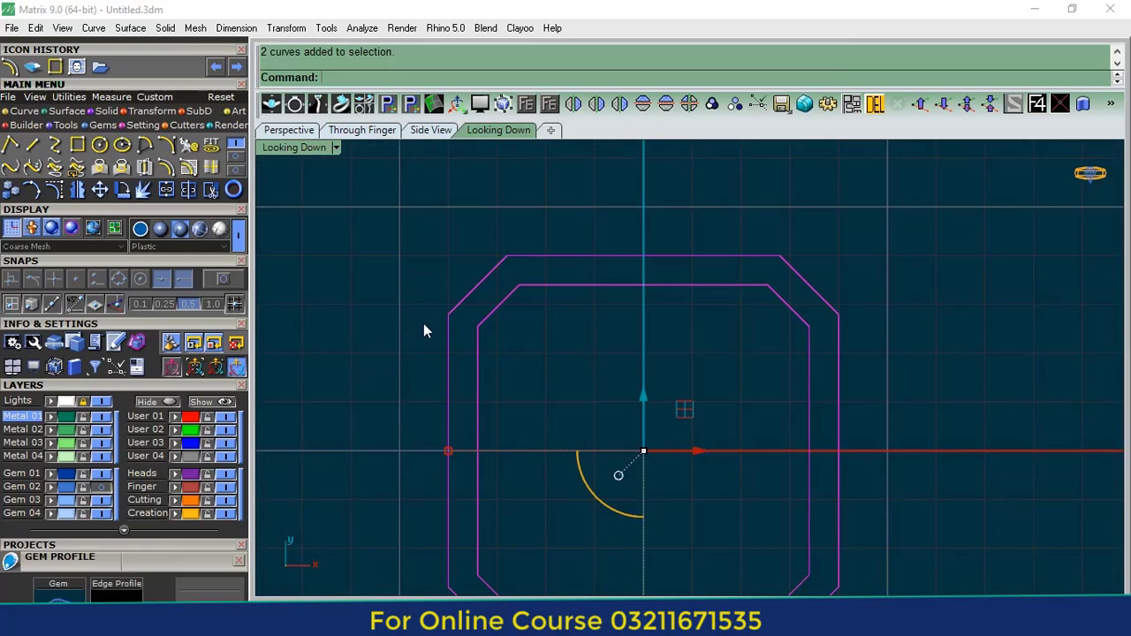
left_click(65, 112)
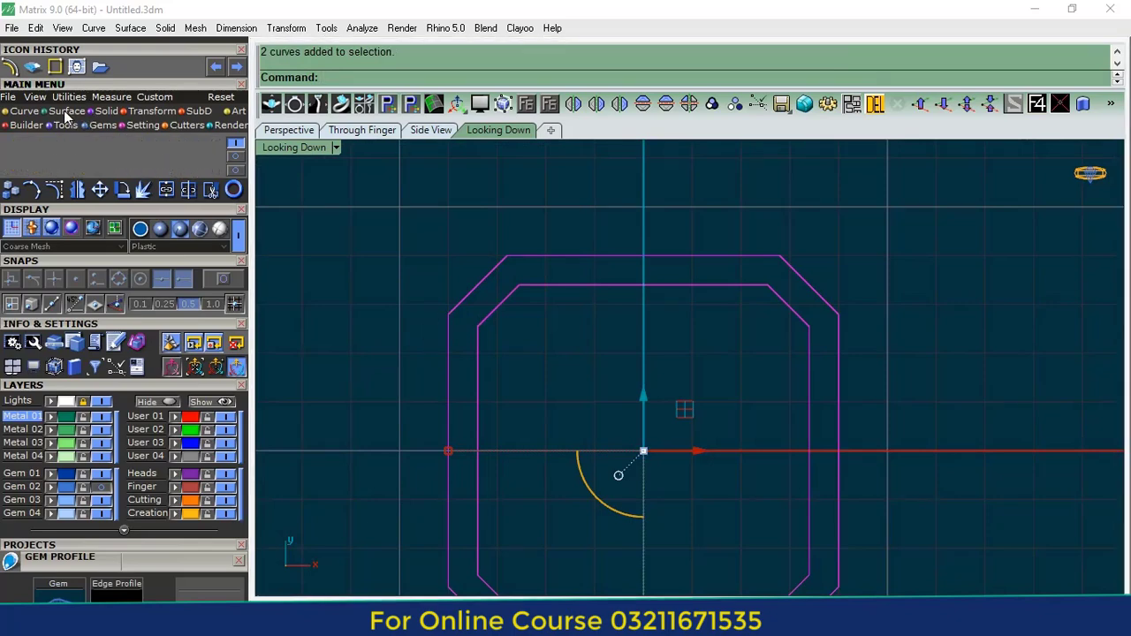
left_click(77, 146)
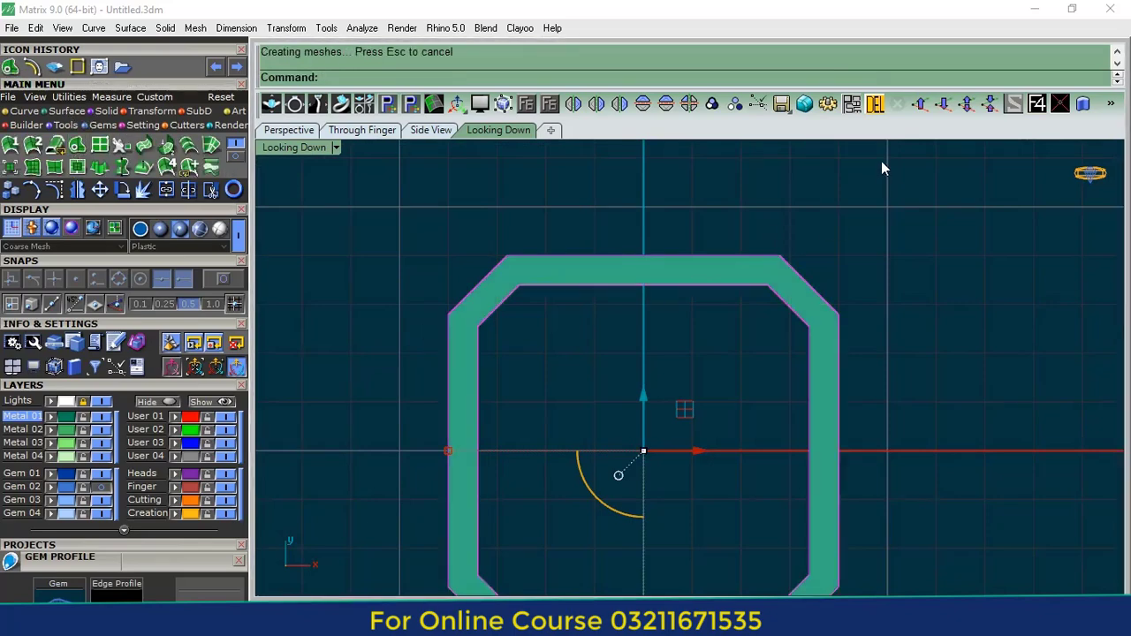
left_click(875, 104)
- Offset the flat octagonal surface upward by 1.2 mm as a solid to form the frame
left_click(647, 270)
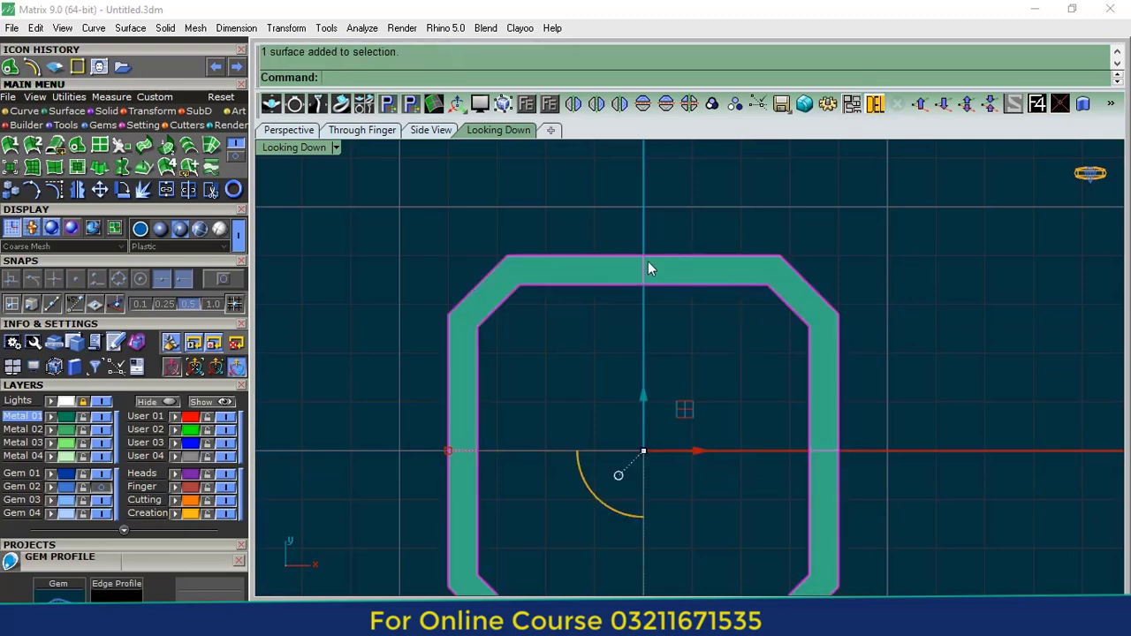
left_click(284, 131)
left_click(181, 229)
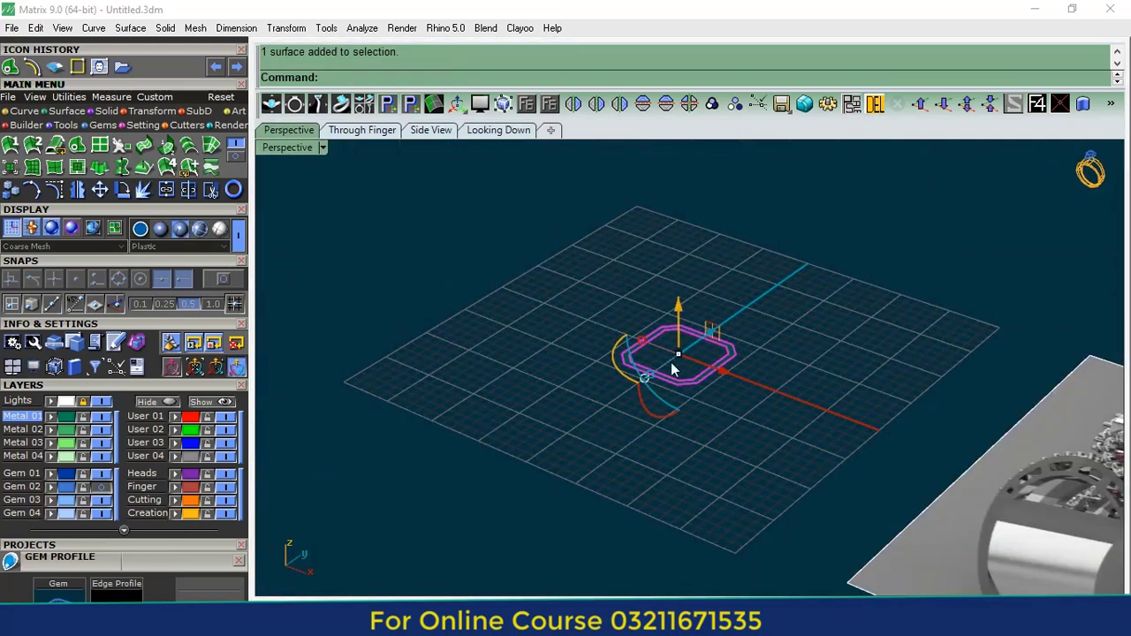
scroll(708, 352, "up", 2)
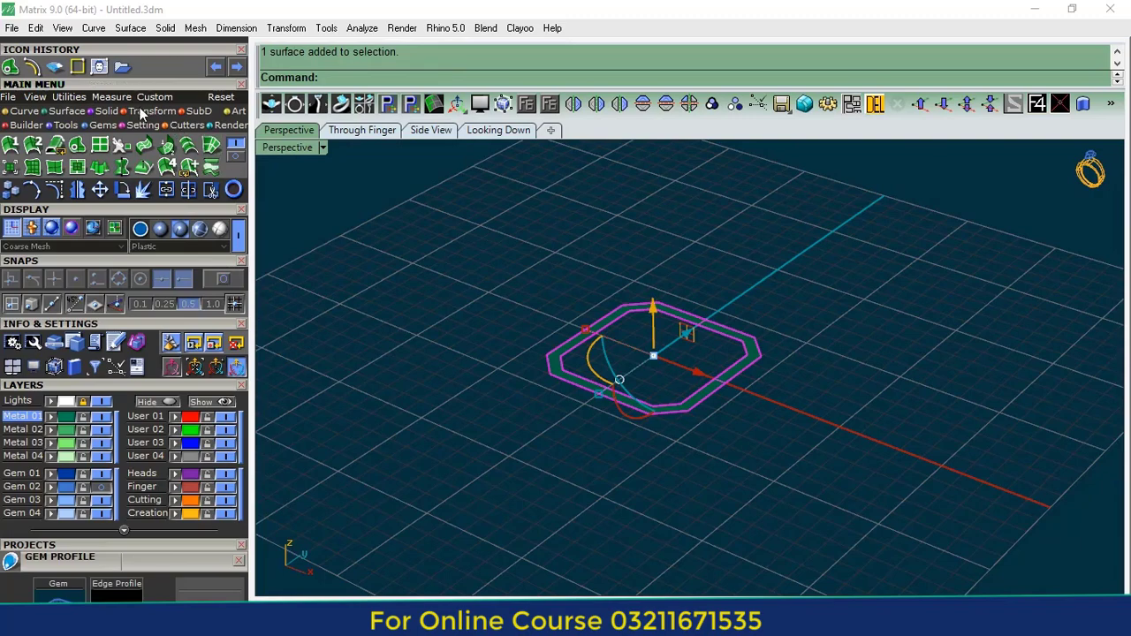
left_click(235, 158)
left_click(100, 148)
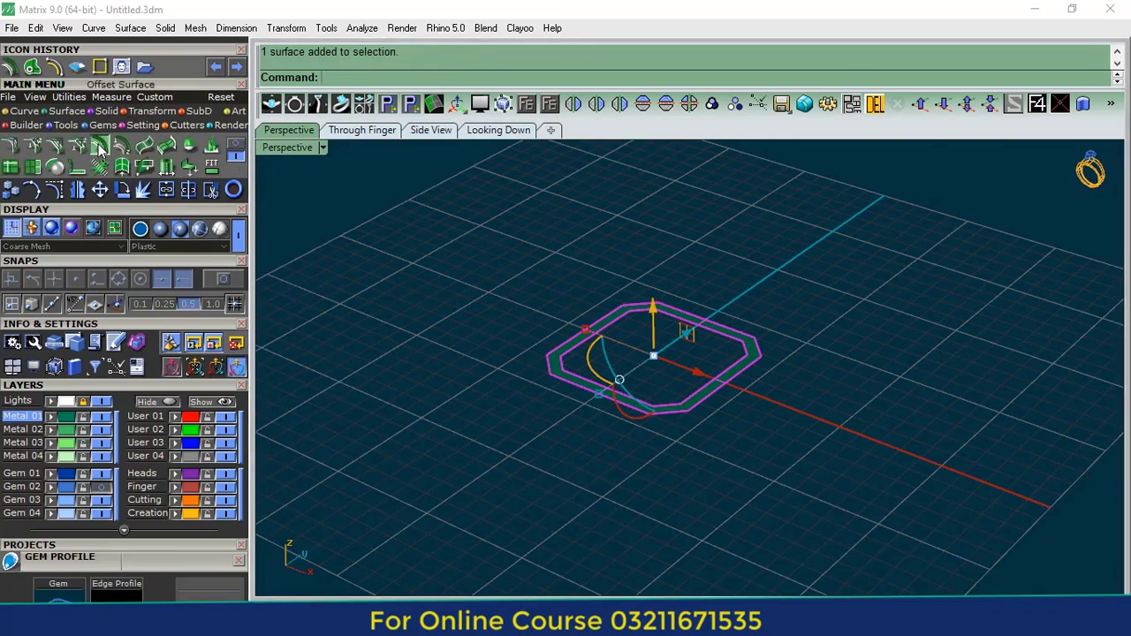
right_click_drag(440, 383, 465, 398)
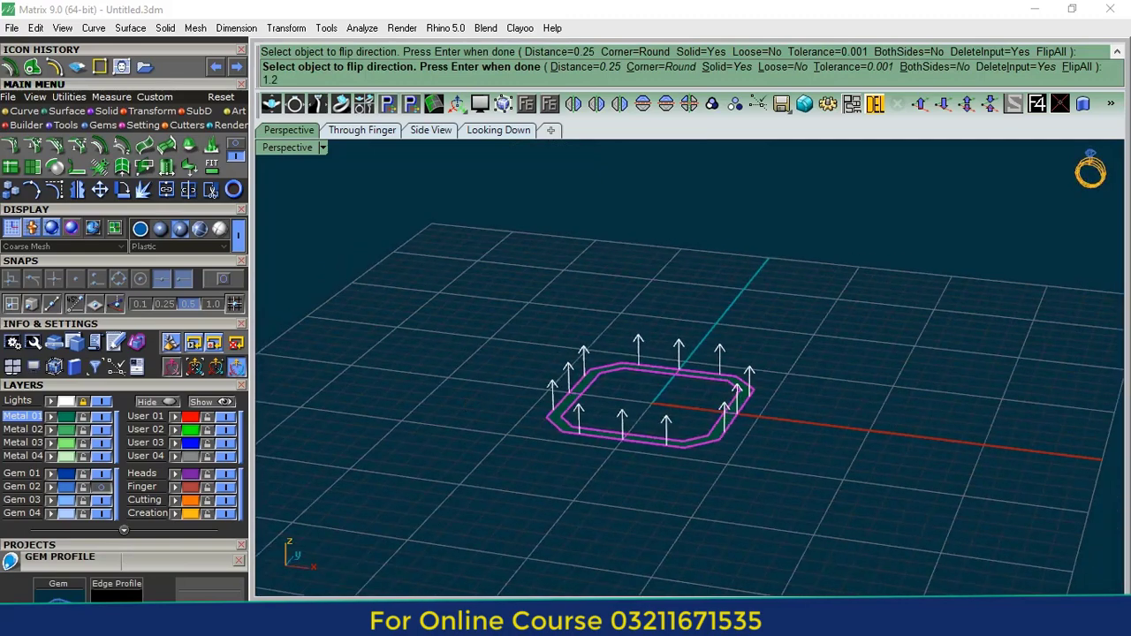
key("Return")
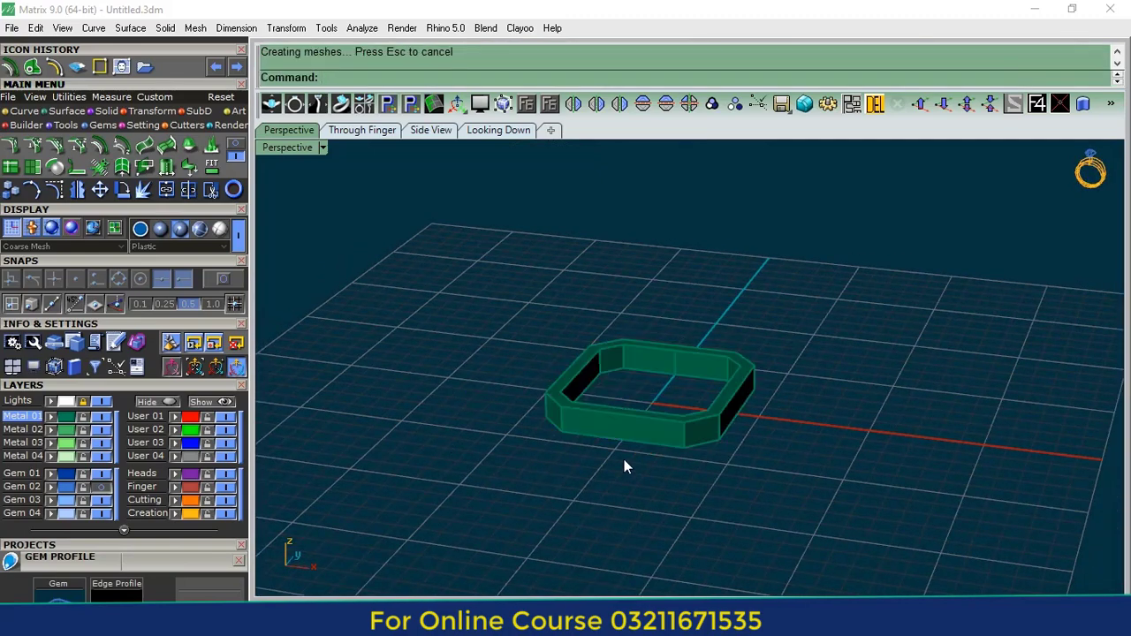
right_click_drag(623, 465, 647, 473)
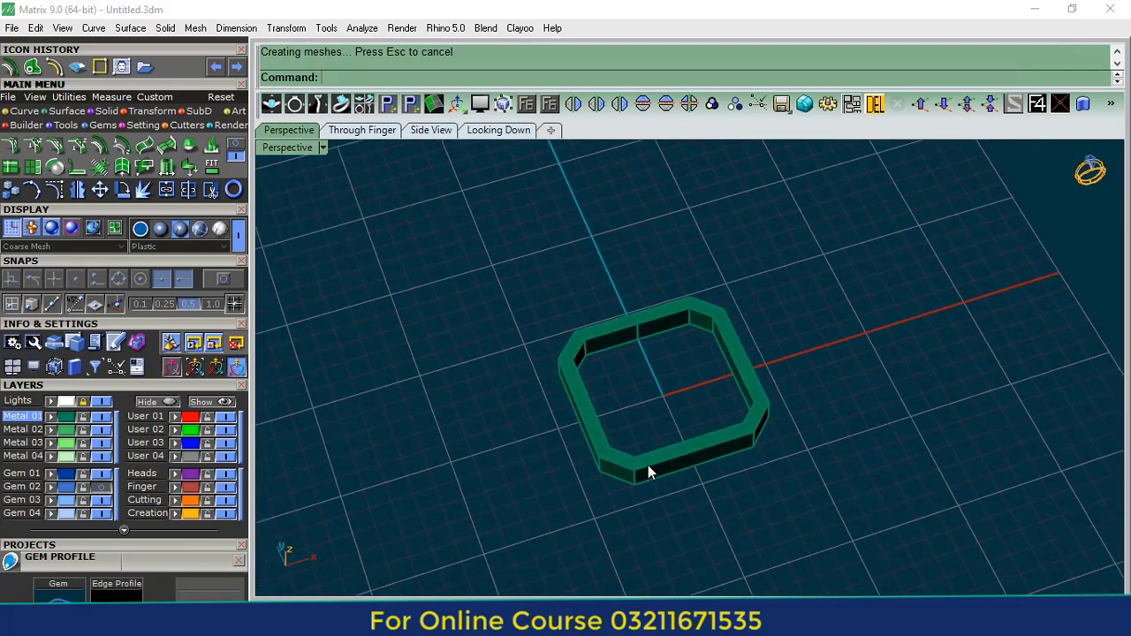
- Duplicate the lower outer edge of one chamfered corner of the frame as a curve
left_click(498, 130)
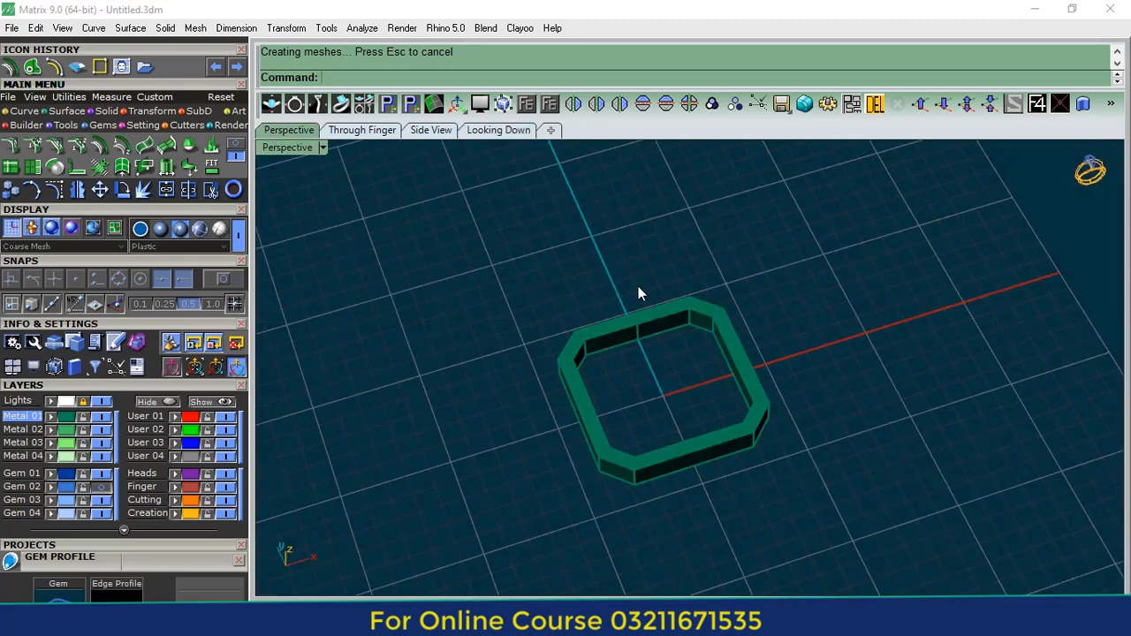
right_click_drag(638, 286, 631, 493)
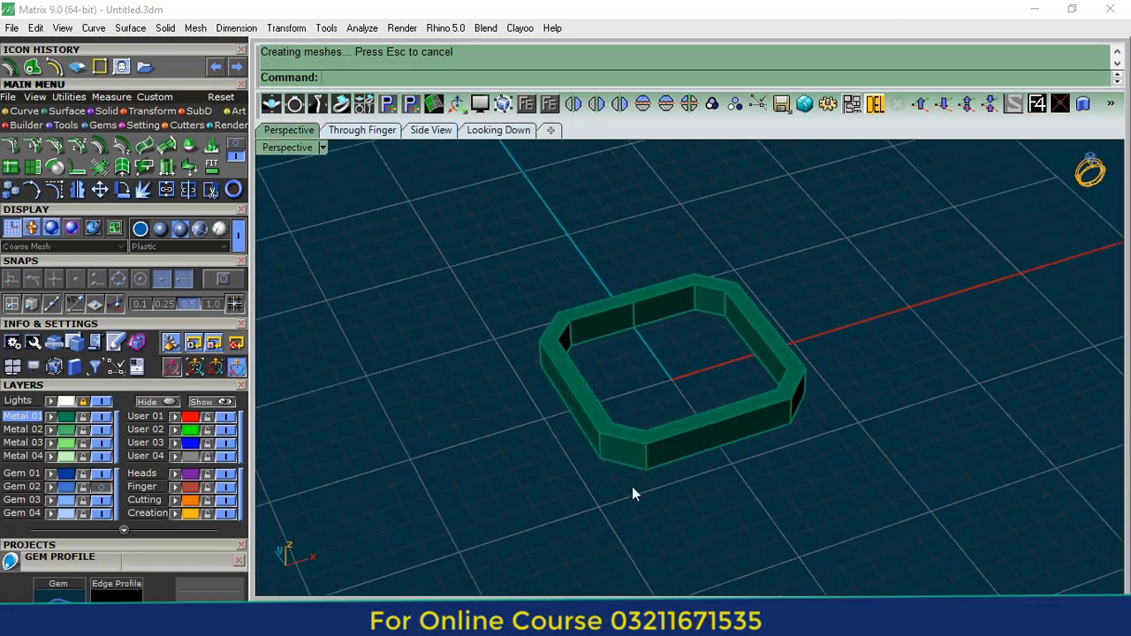
scroll(632, 487, "up", 4)
left_click(22, 111)
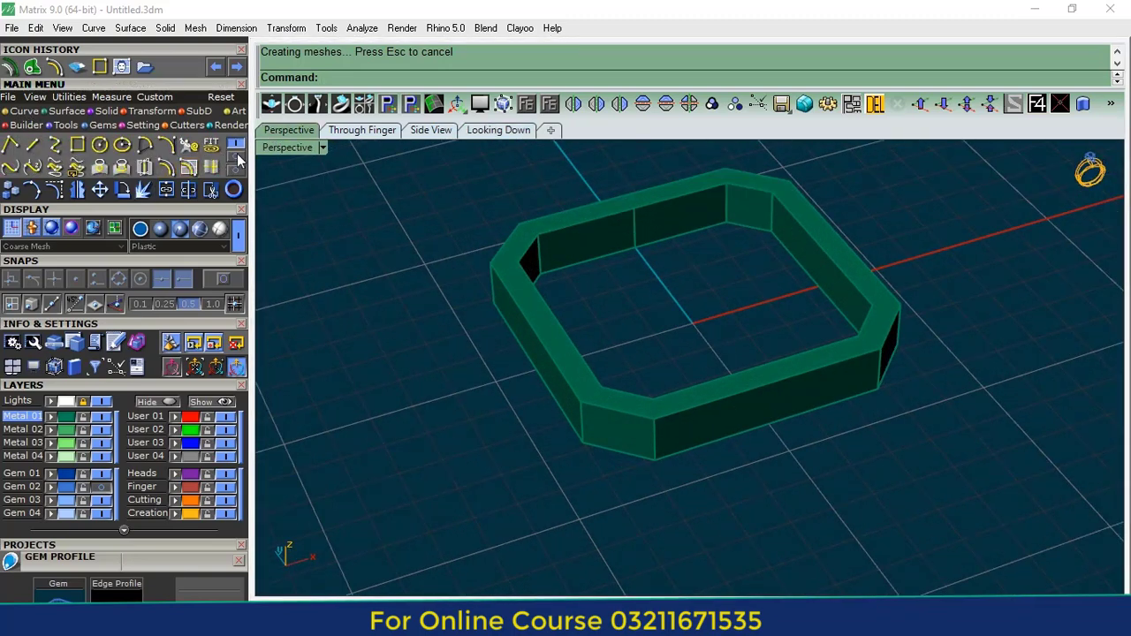
left_click(237, 156)
left_click(188, 166)
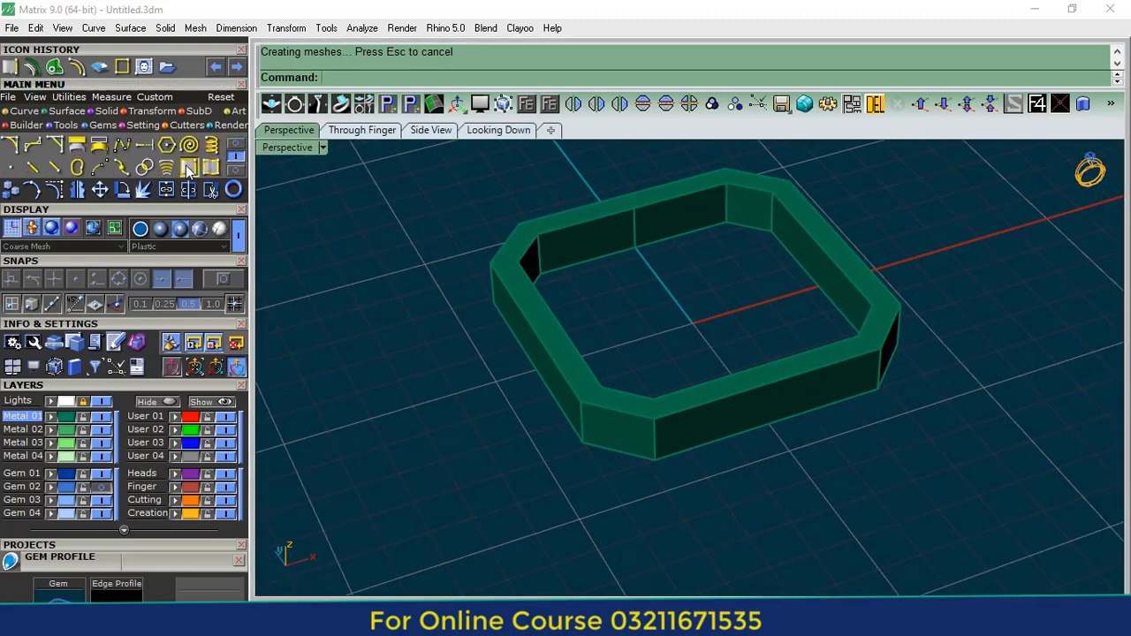
left_click(627, 458)
key("Return")
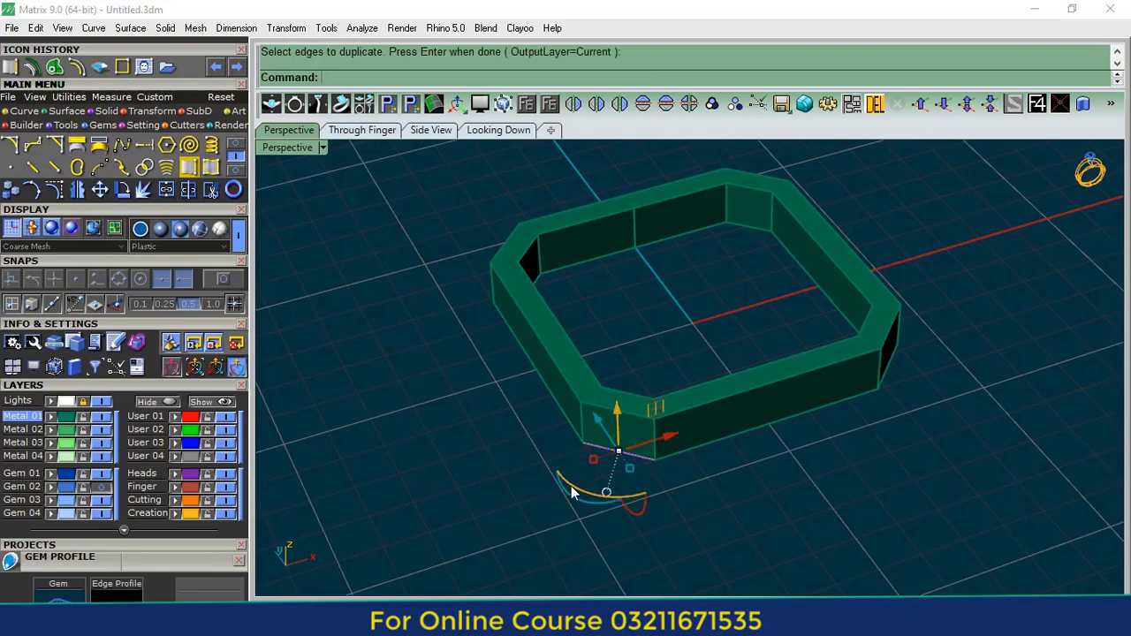
- Extrude the corner edge curve straight up to well above the frame as a prong surface and delete the source curve
left_click(60, 112)
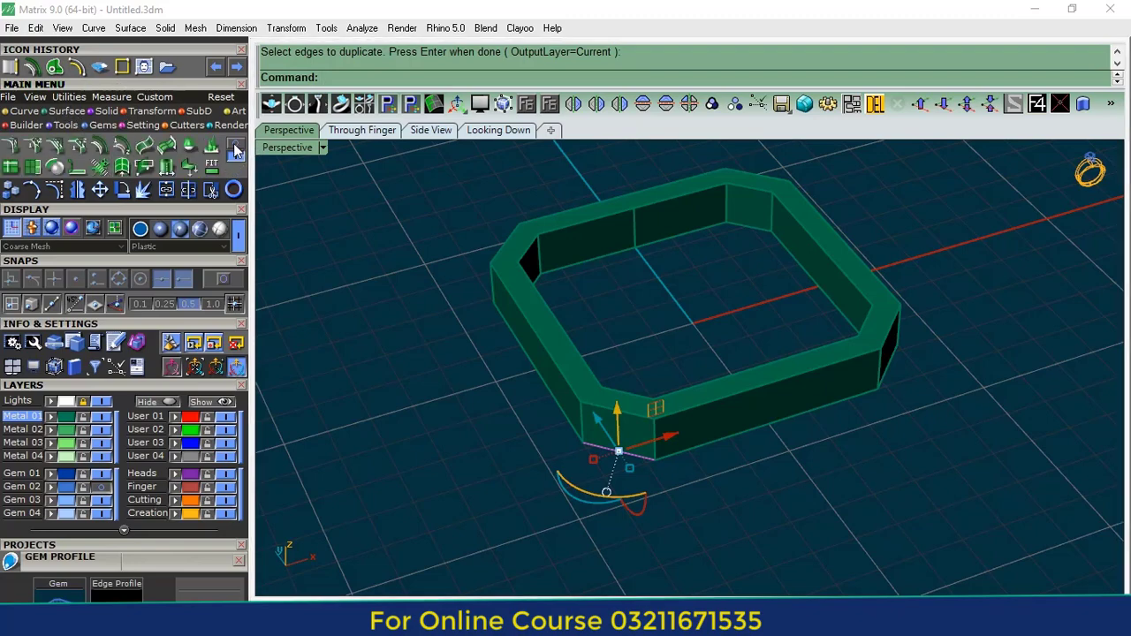
left_click(106, 167)
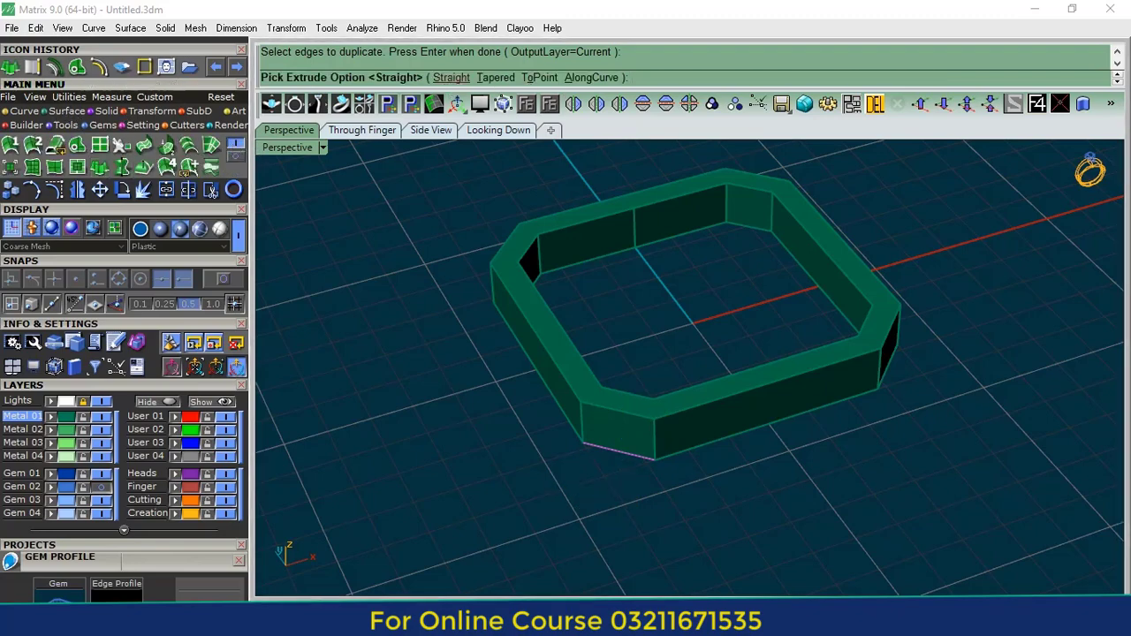
left_click(451, 78)
scroll(499, 340, "down", 4)
right_click_drag(508, 349, 527, 257)
scroll(542, 223, "up", 2)
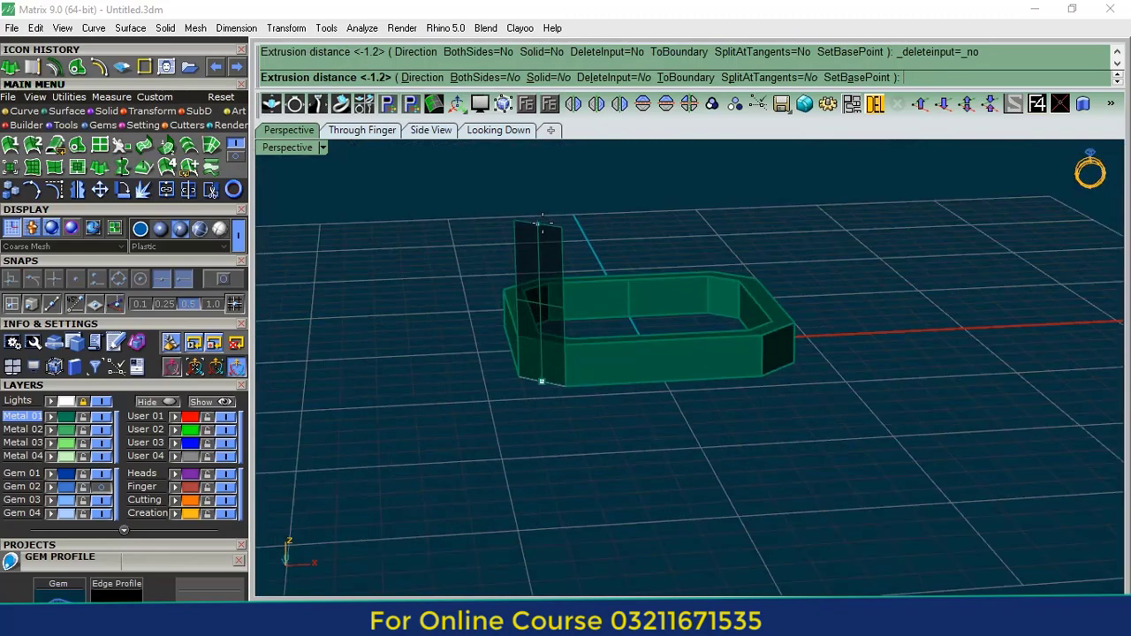
scroll(543, 222, "up", 3)
left_click(574, 230)
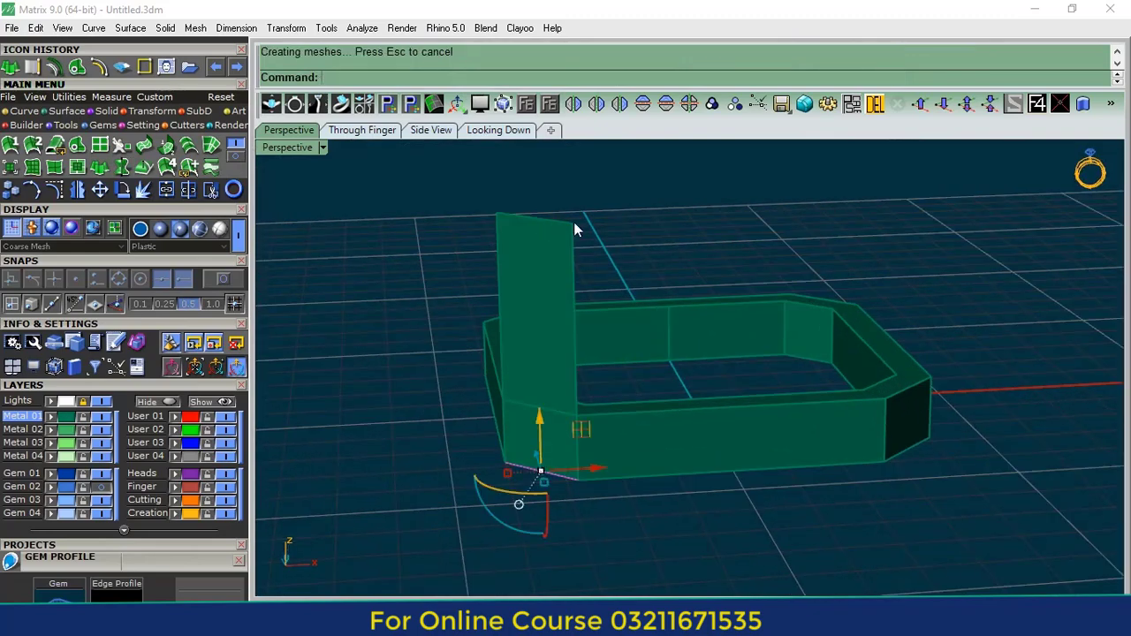
right_click_drag(575, 230, 523, 270)
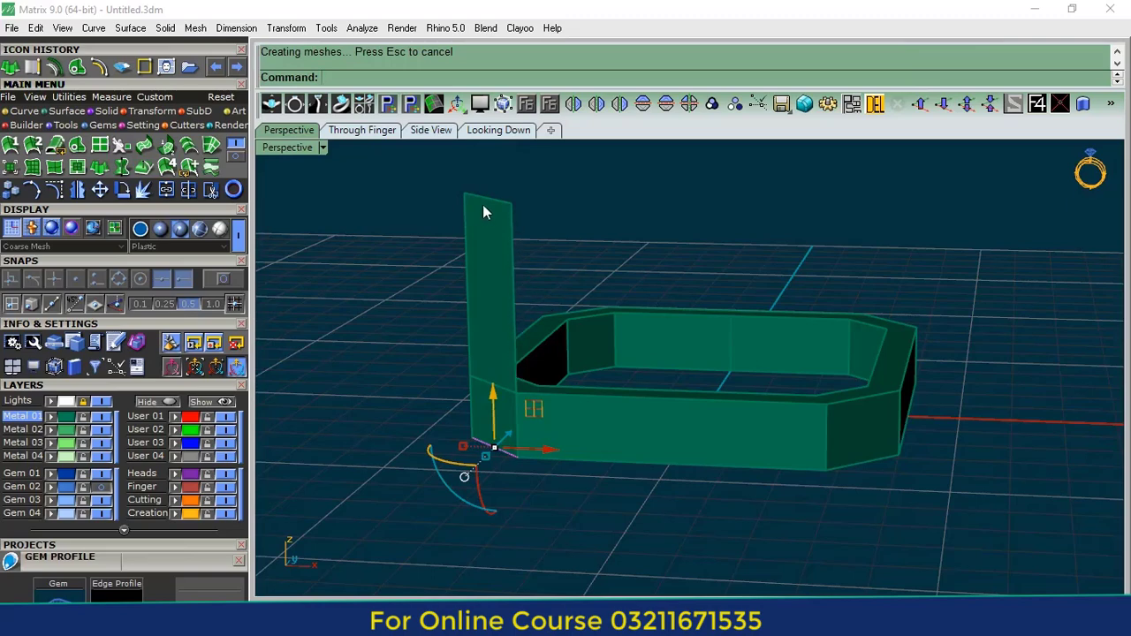
right_click_drag(663, 271, 620, 313)
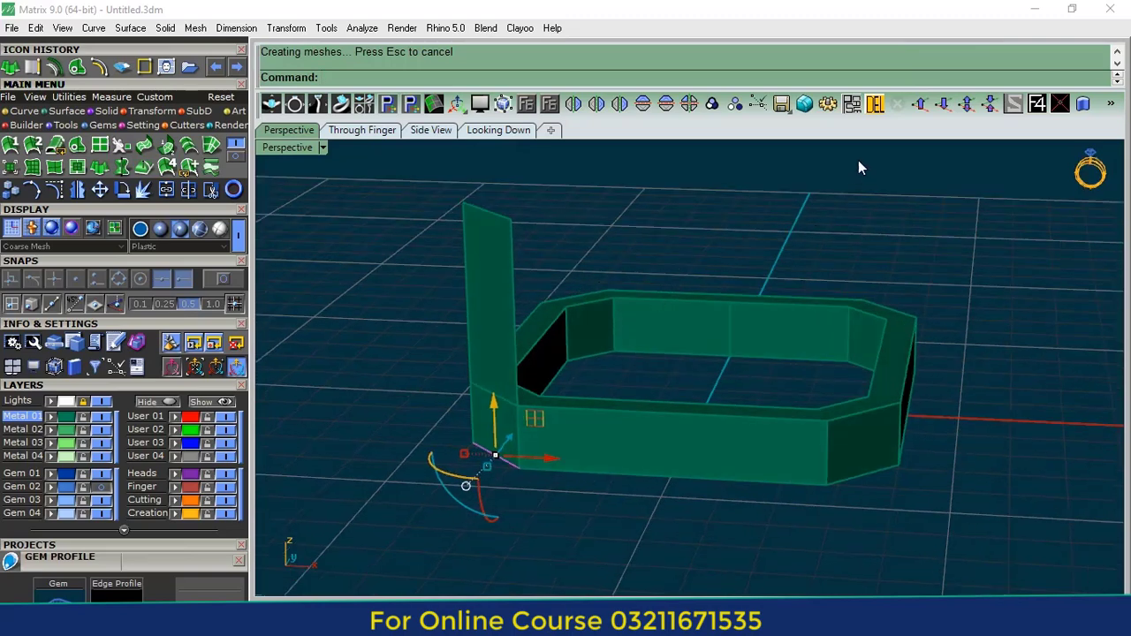
left_click(875, 103)
- Offset the vertical corner surface outward by 0.6 mm as a solid to form a prong
left_click(499, 284)
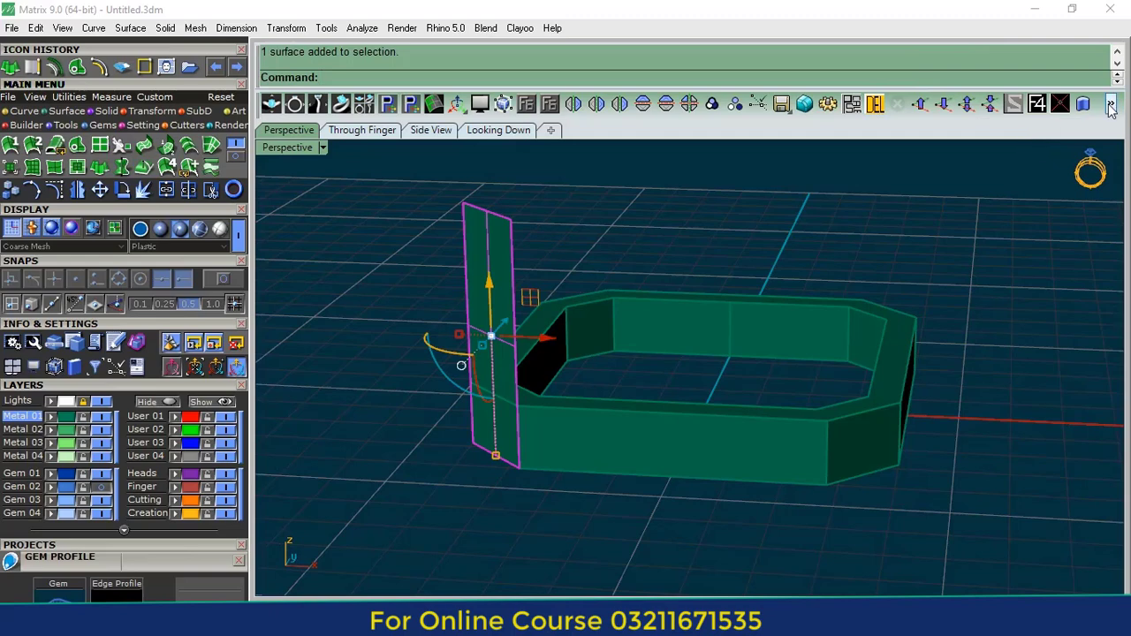
left_click(1110, 105)
left_click(1060, 144)
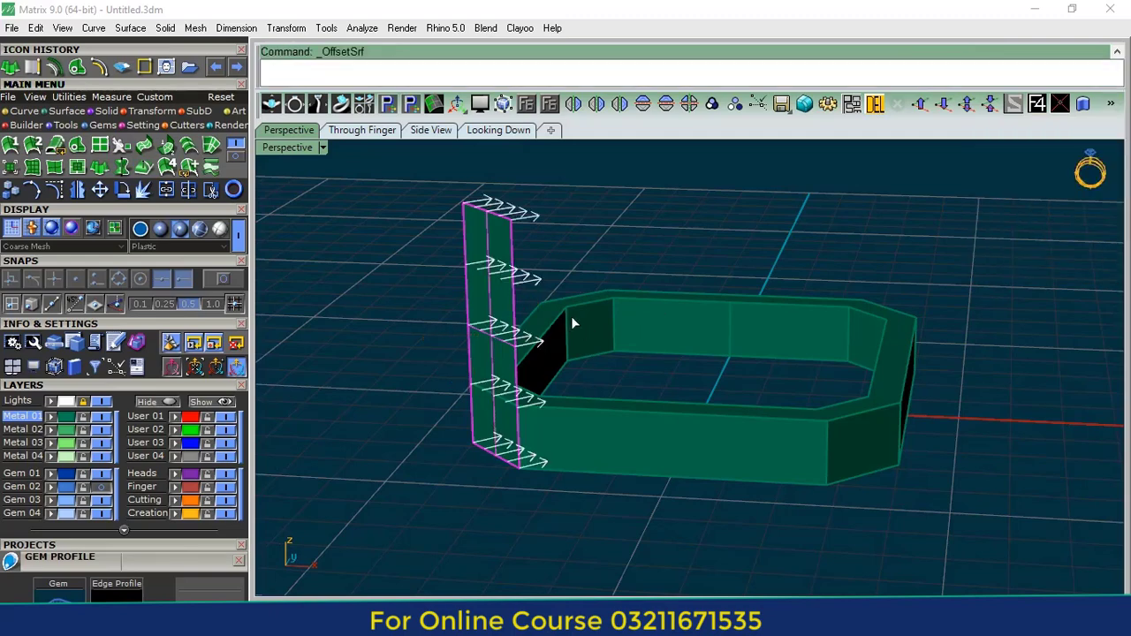
left_click(487, 280)
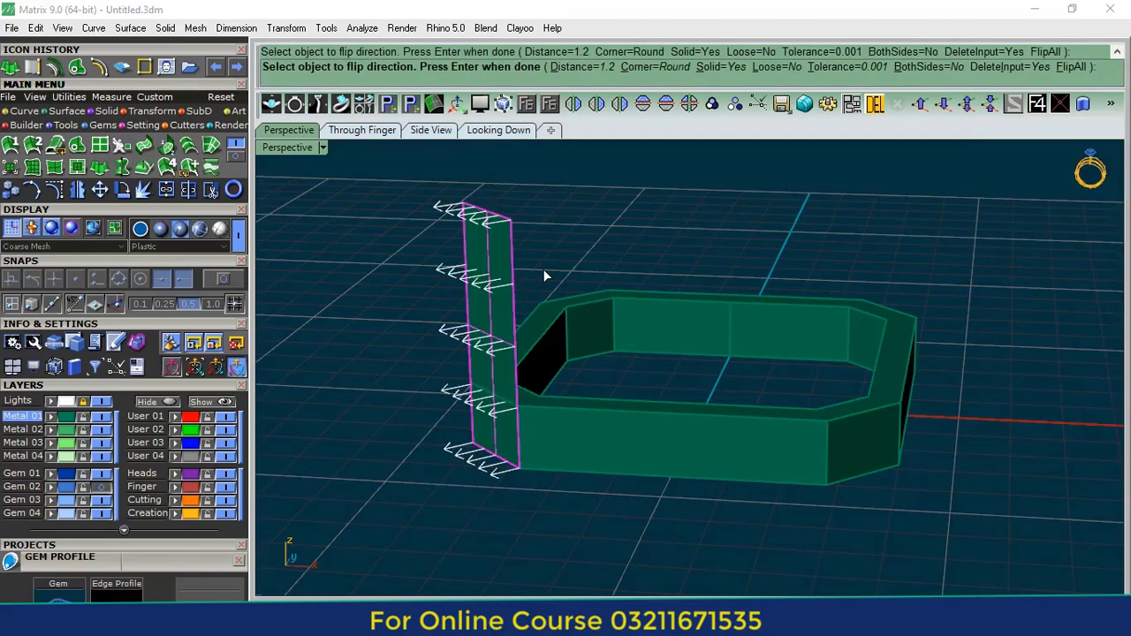
type("0.6")
key("Return")
key("Return")
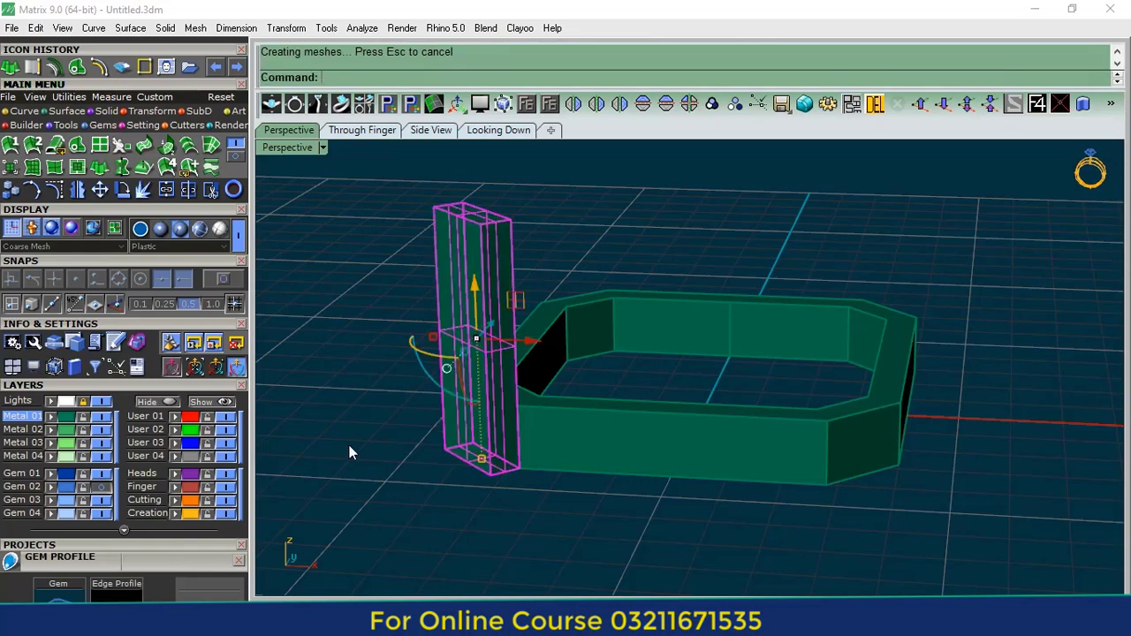
- Tilt the corner prong slightly so its upper end leans outward from the frame, using the Gem Positioner
right_click_drag(490, 412, 471, 311)
left_click(475, 337)
left_click(411, 103)
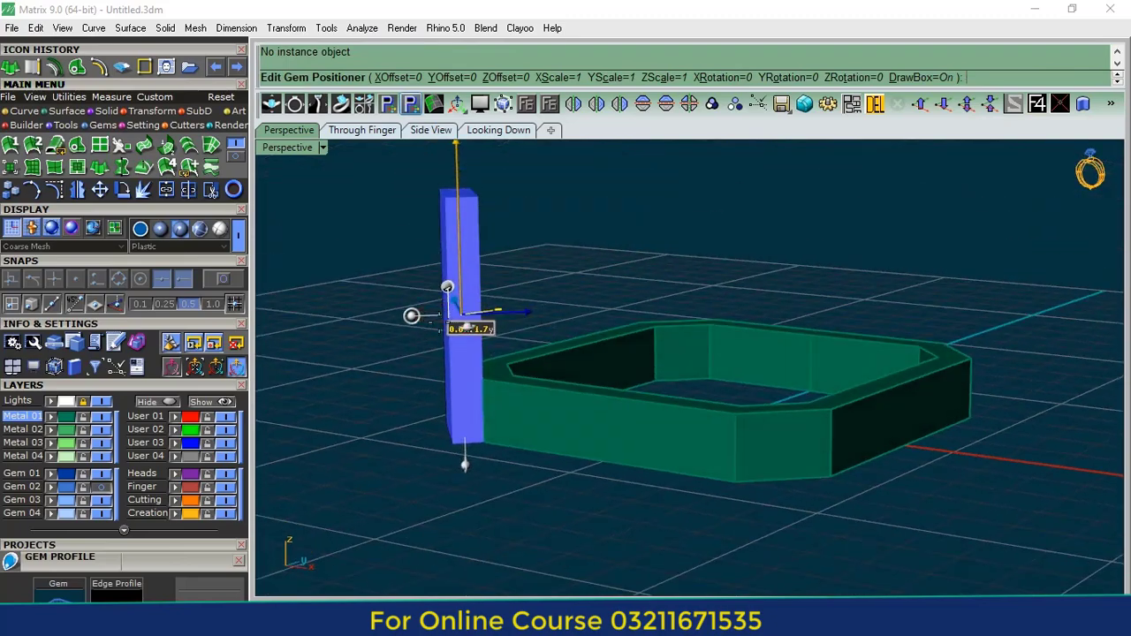
scroll(418, 320, "up", 4)
left_click_drag(423, 309, 398, 315)
key("Return")
scroll(509, 374, "down", 5)
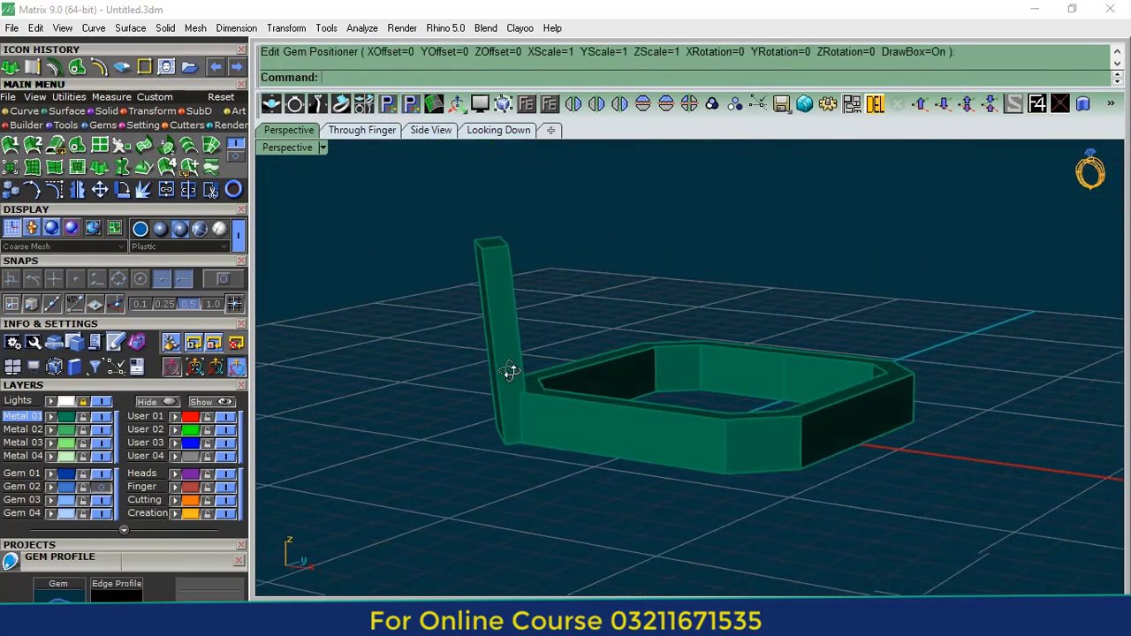
right_click_drag(510, 373, 566, 361)
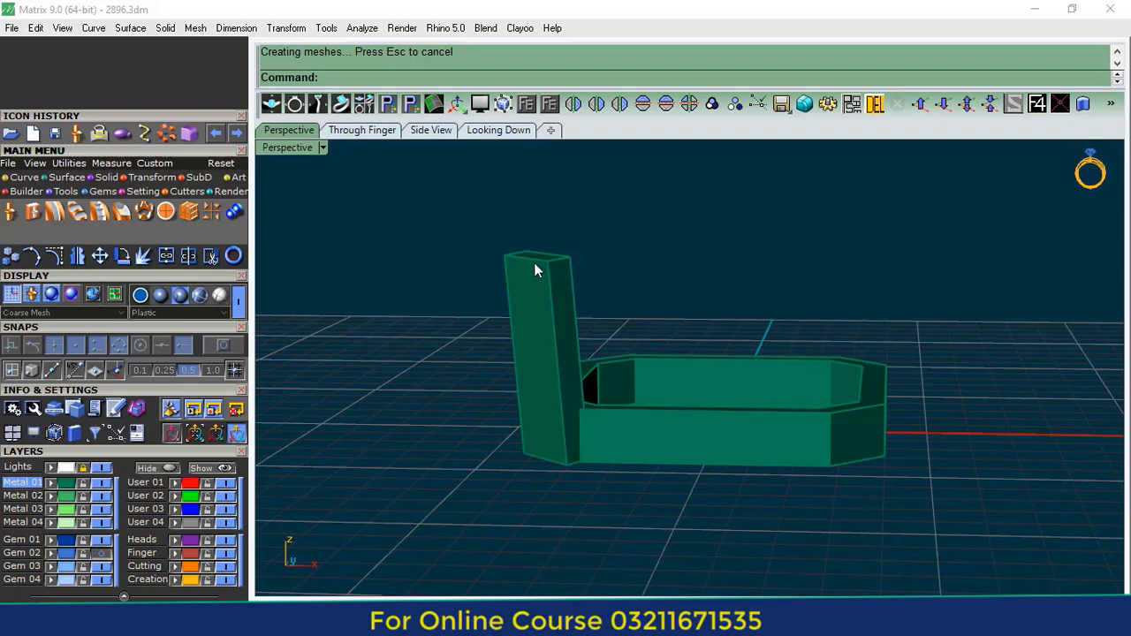
- Fillet the outer upper edge of the corner prong, setting one radius for all handles
left_click(106, 181)
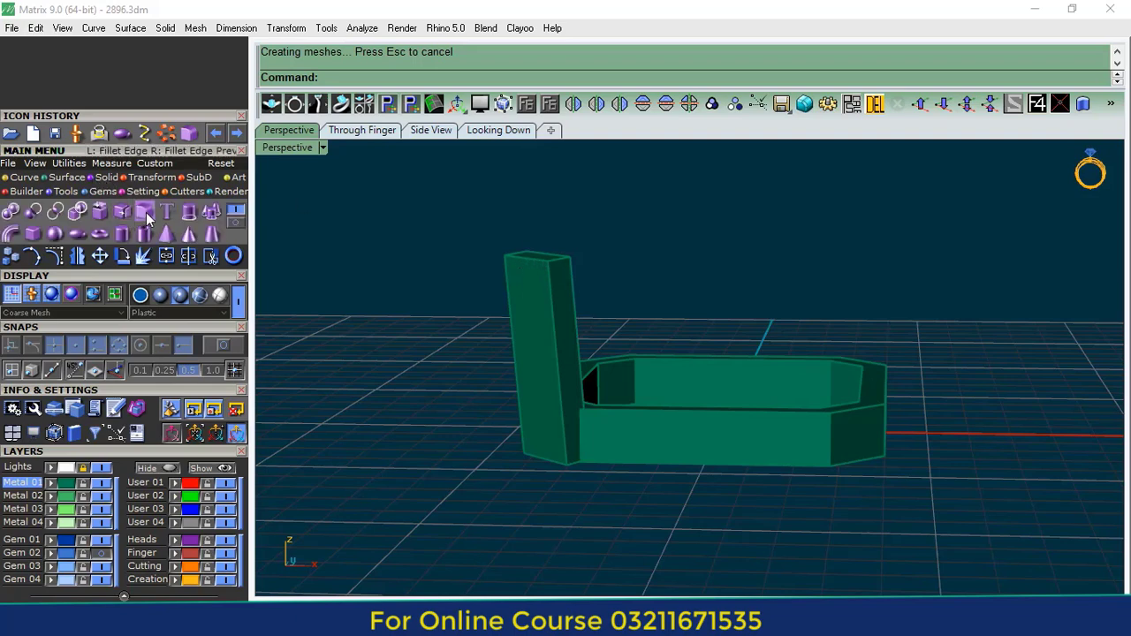
right_click_drag(641, 310, 601, 325)
scroll(587, 325, "up", 6)
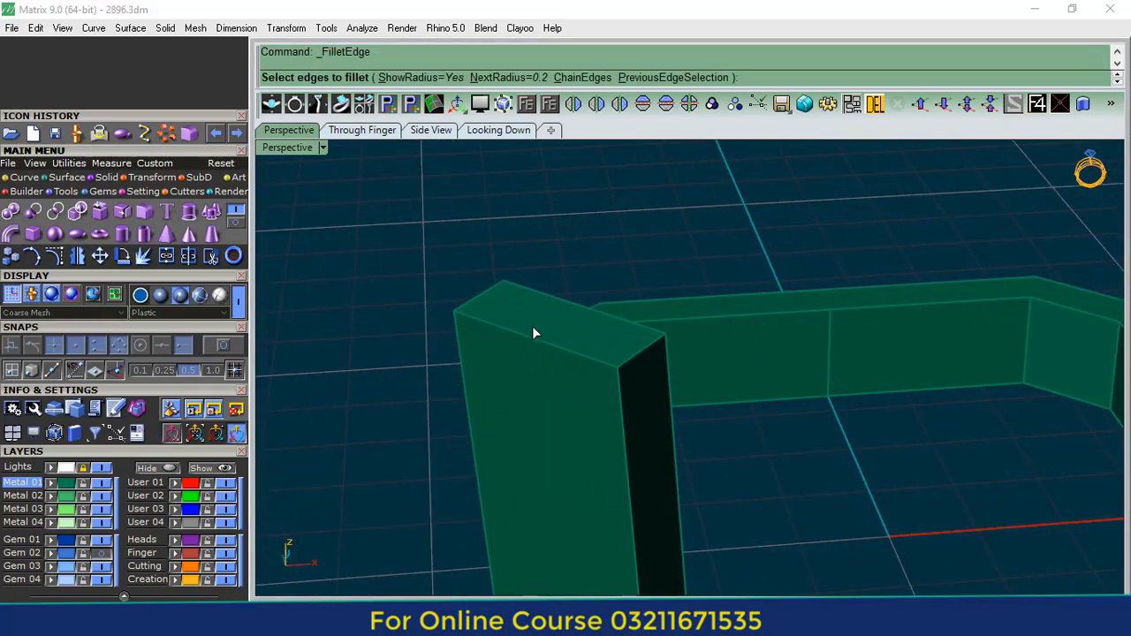
left_click(524, 333)
scroll(551, 283, "down", 6)
right_click_drag(652, 271, 621, 268)
right_click(621, 268)
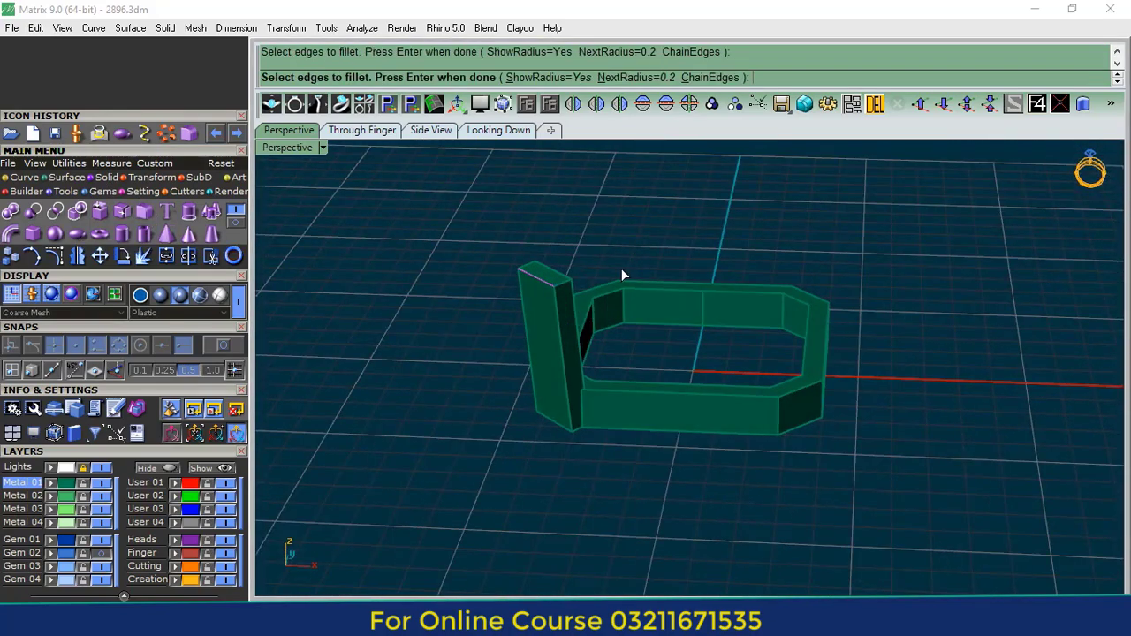
left_click(670, 65)
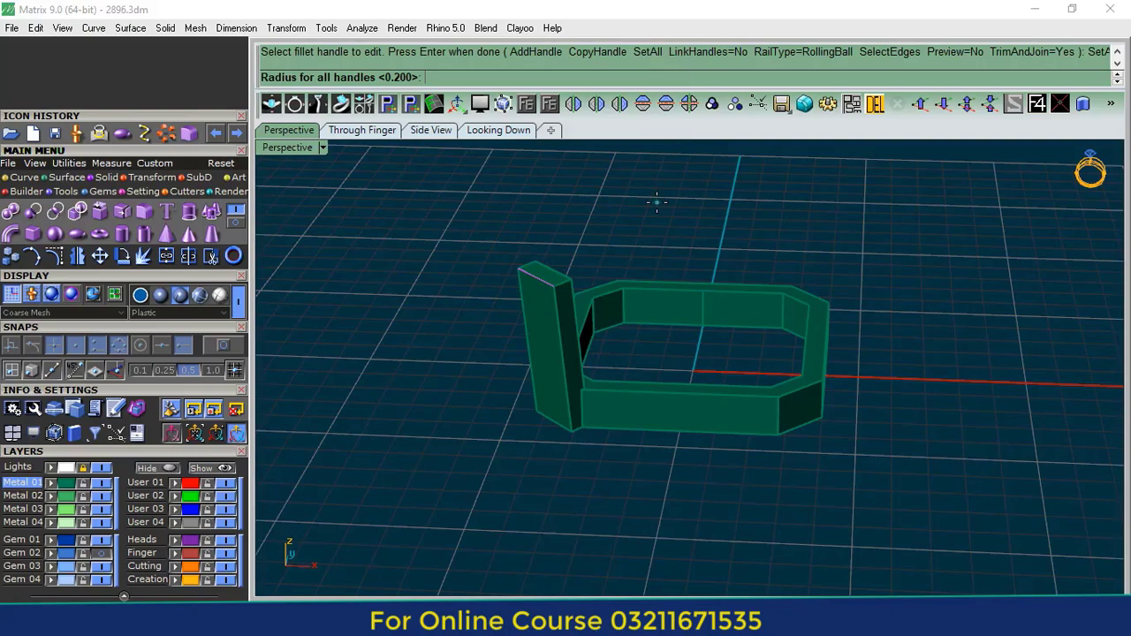
key("Return")
right_click(656, 208)
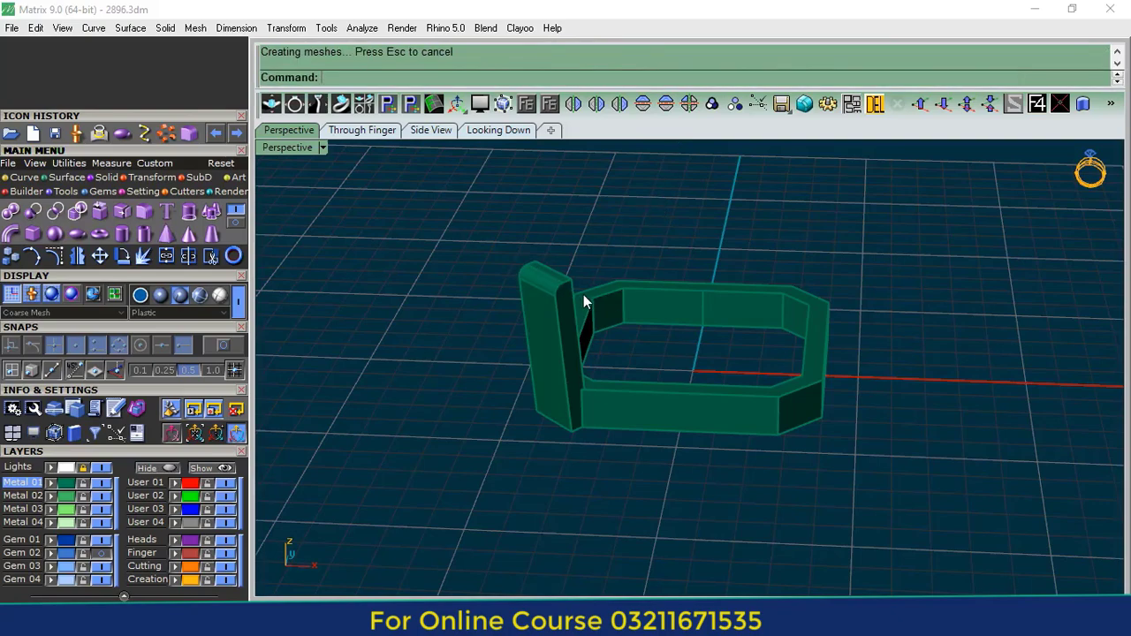
- Mirror the rounded prong across both axes so that all four corners of the frame have one
scroll(526, 272, "up", 5)
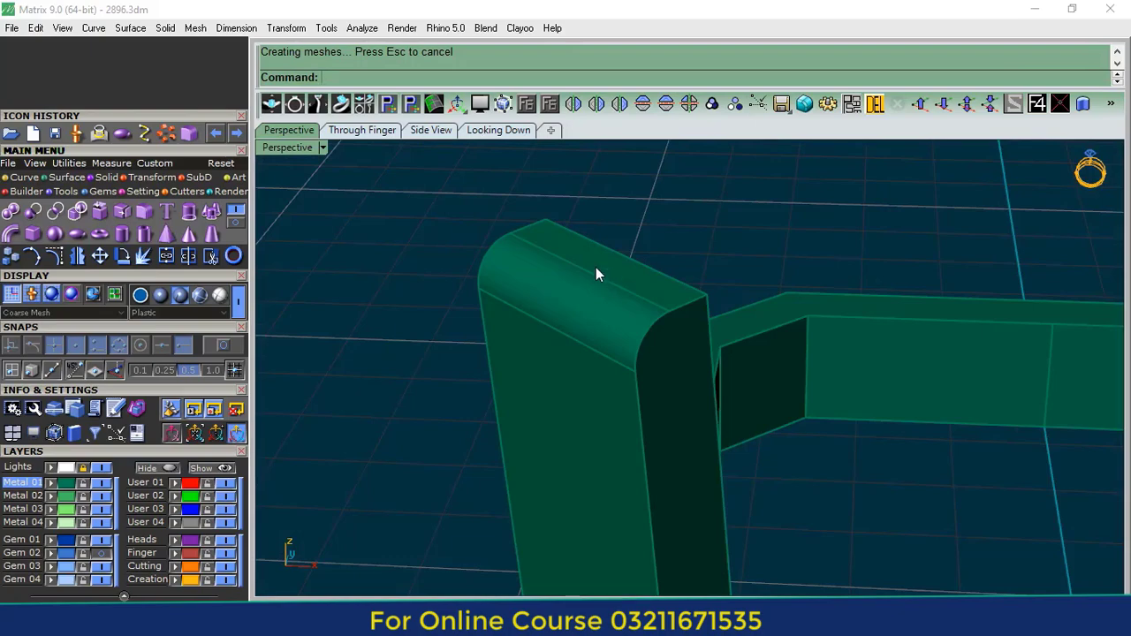
scroll(596, 267, "down", 4)
right_click_drag(595, 267, 639, 324)
scroll(558, 307, "up", 2)
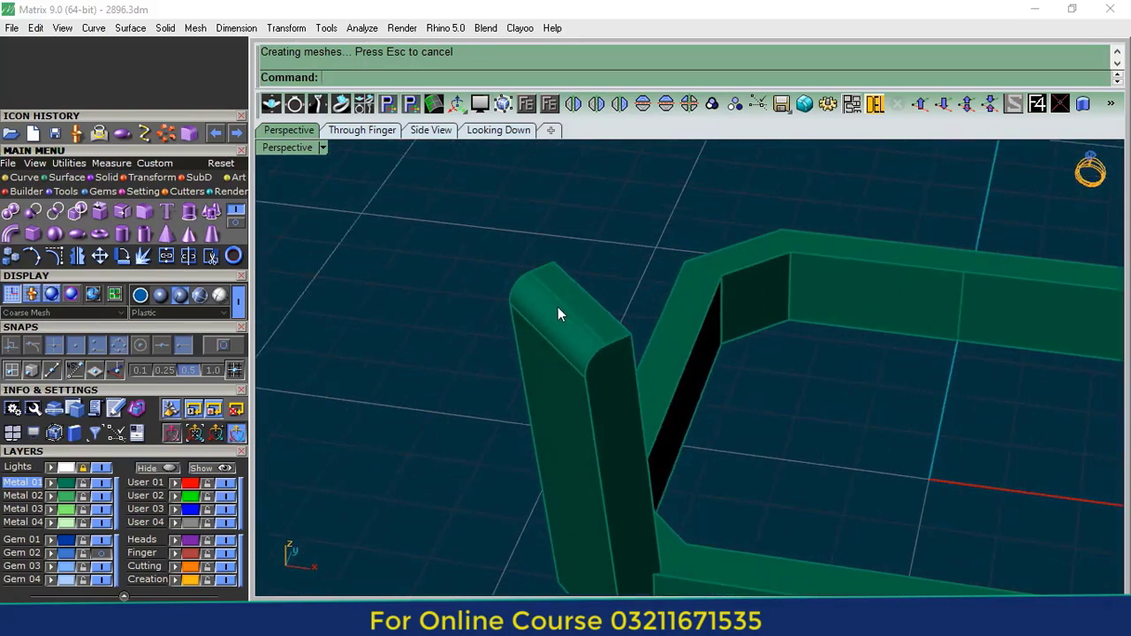
scroll(558, 306, "up", 4)
scroll(545, 282, "down", 3)
right_click_drag(601, 308, 569, 307)
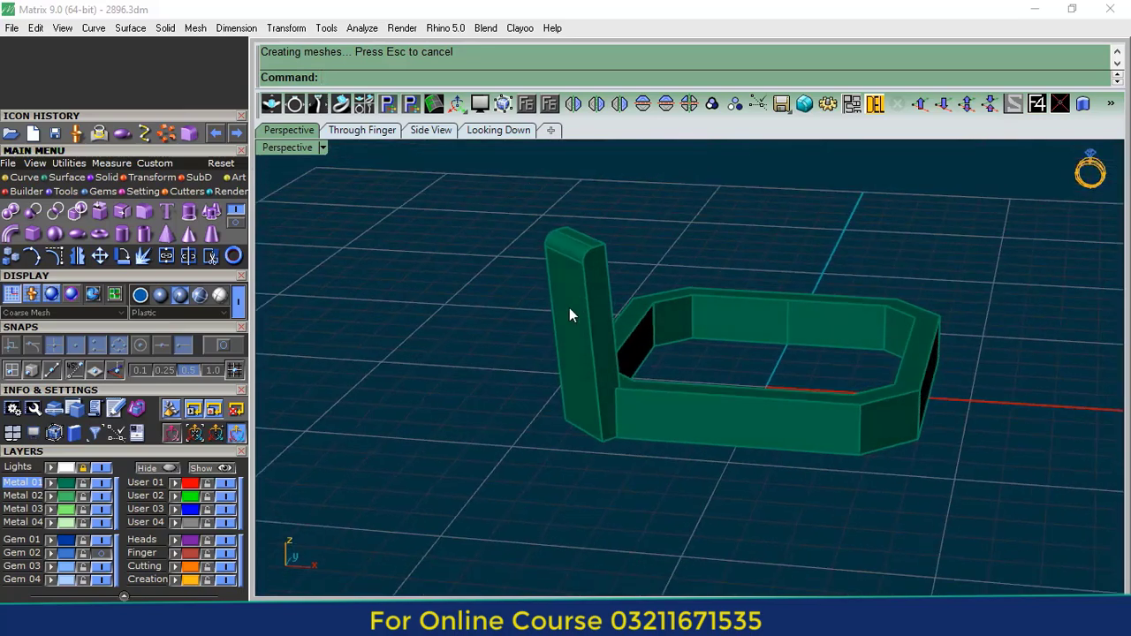
left_click(569, 307)
left_click(690, 106)
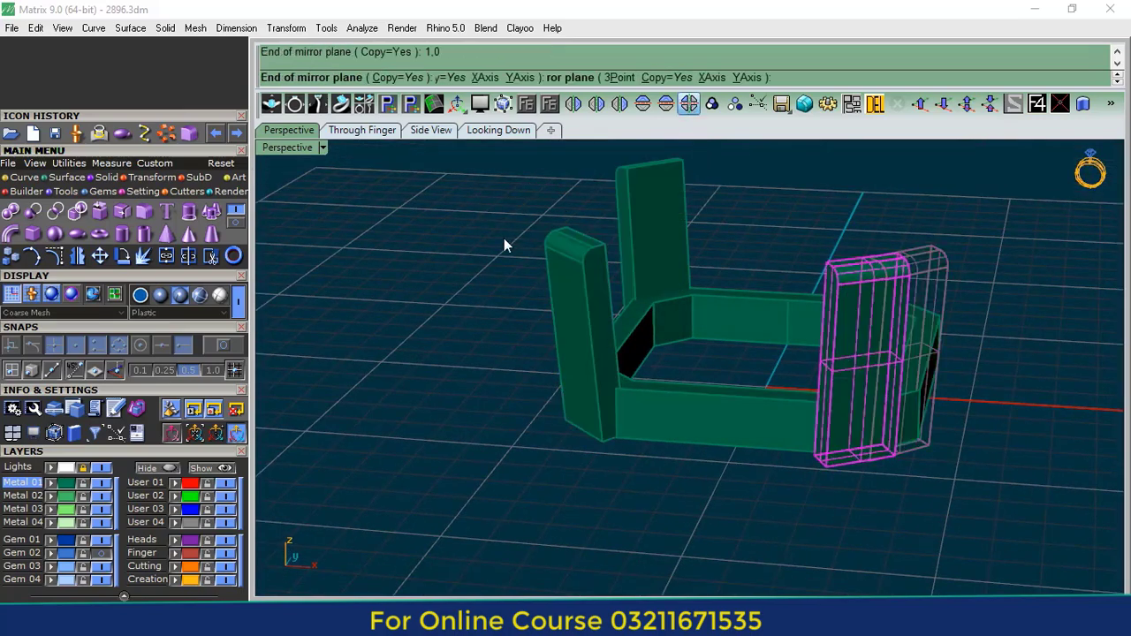
scroll(502, 276, "down", 6)
right_click_drag(521, 279, 680, 287)
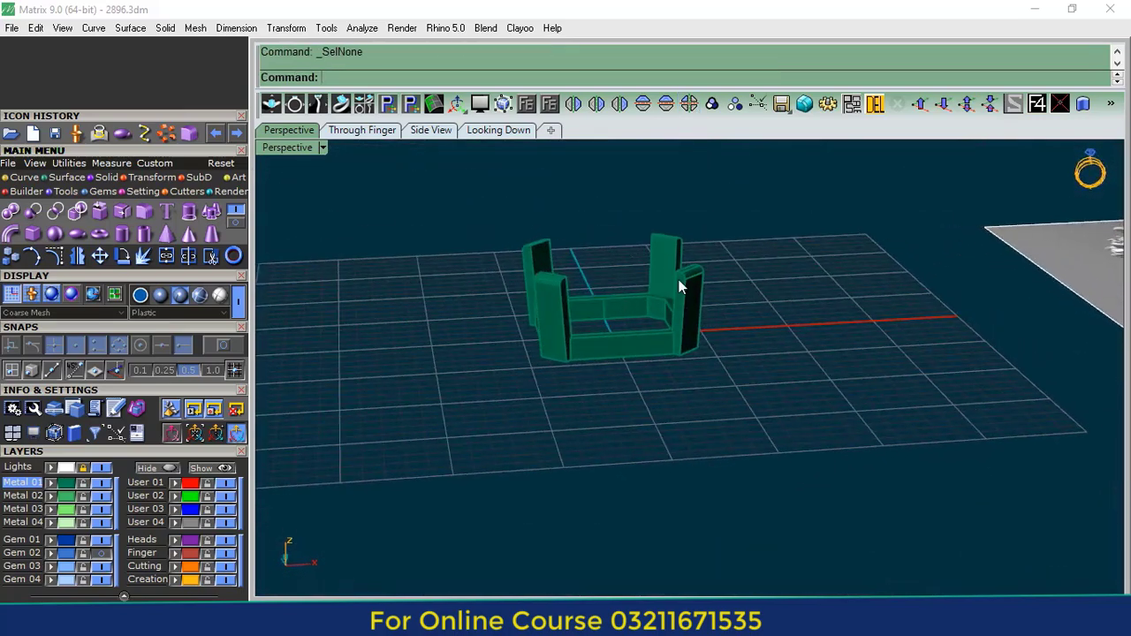
- Group the octagonal frame with its four prongs and show the group in the Through Finger view
left_click_drag(422, 487, 426, 484)
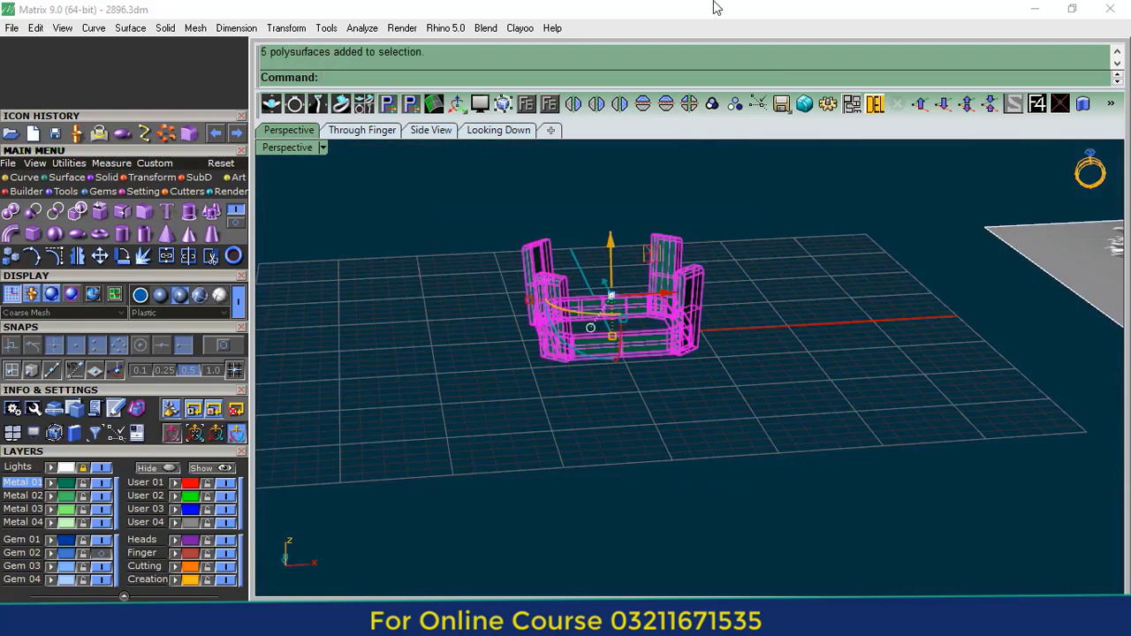
left_click(721, 103)
left_click(362, 131)
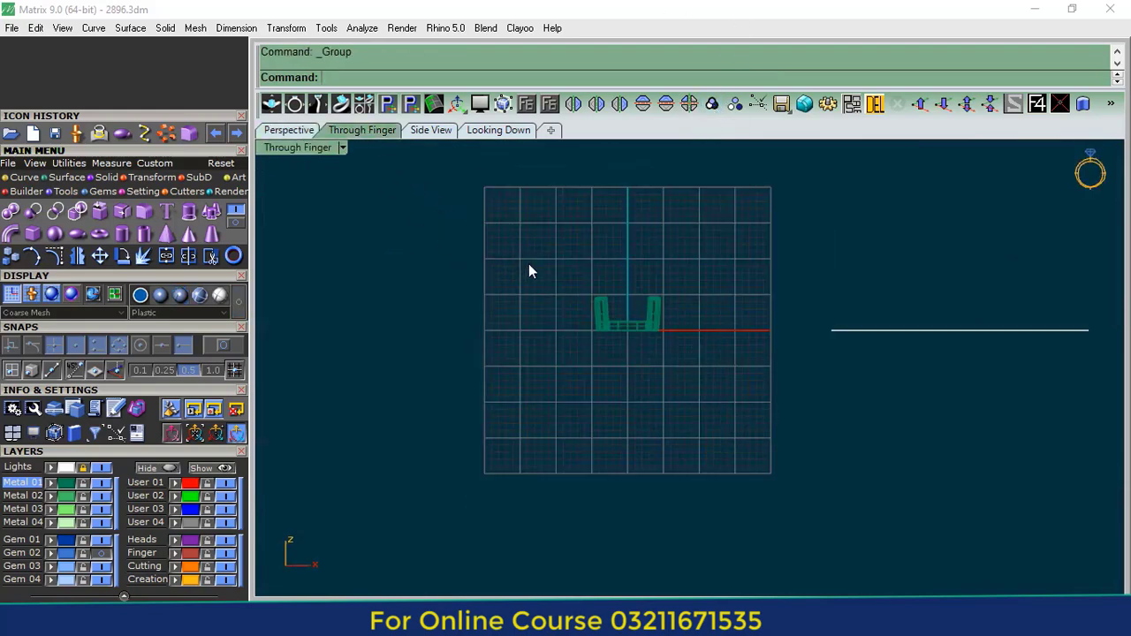
left_click(183, 301)
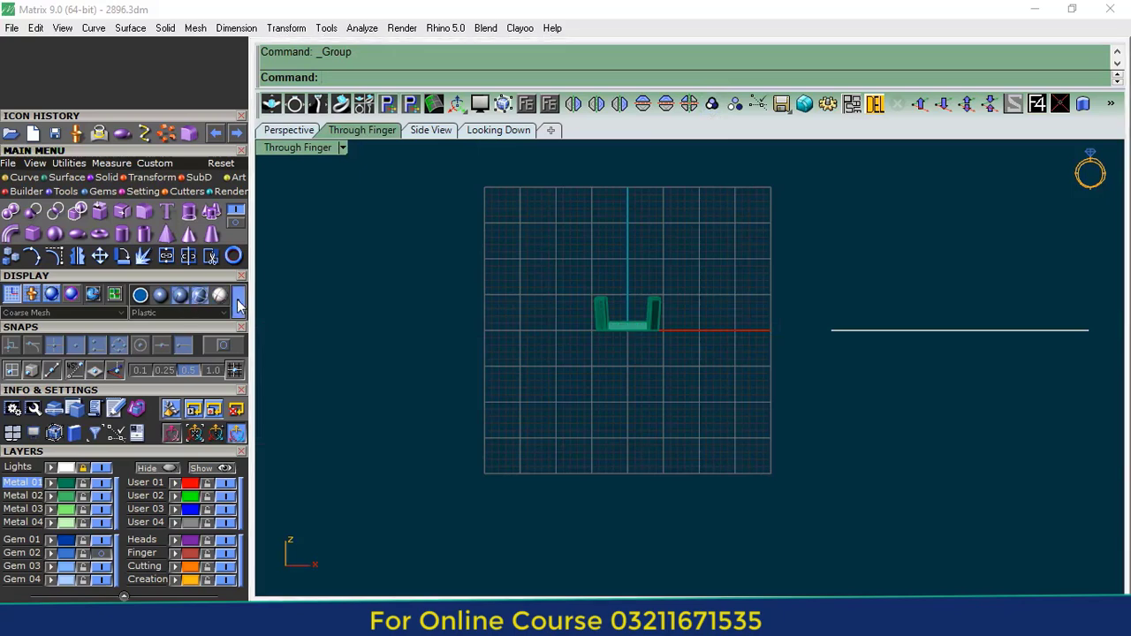
- Create a finger-size ring rail using the Swiss standard, size 17
left_click(126, 447)
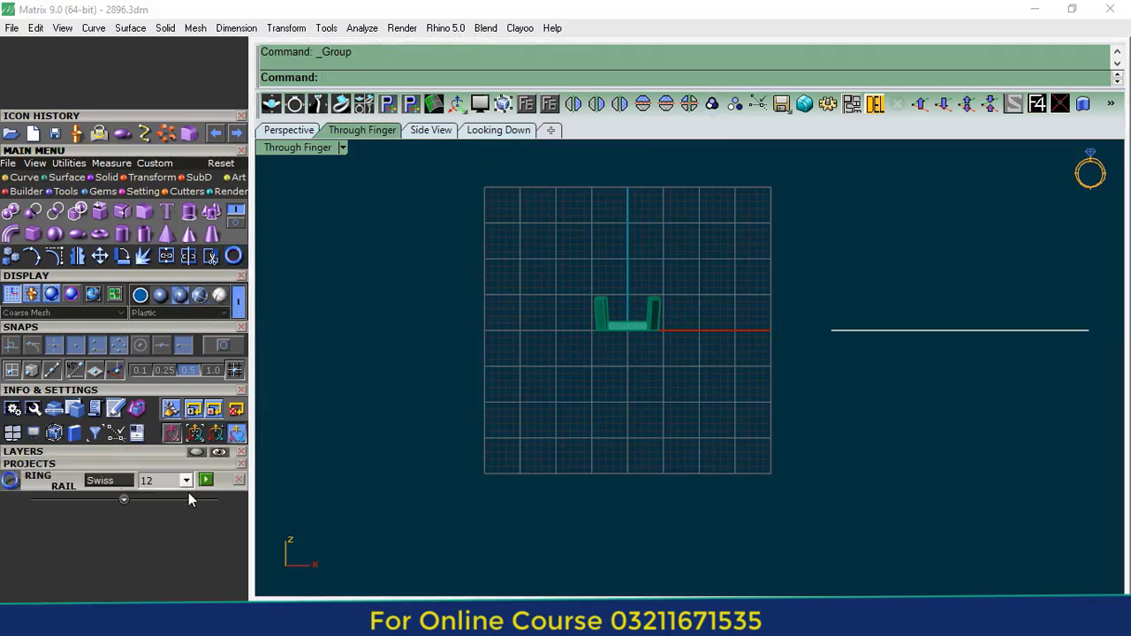
left_click(186, 480)
scroll(181, 539, "down", 3)
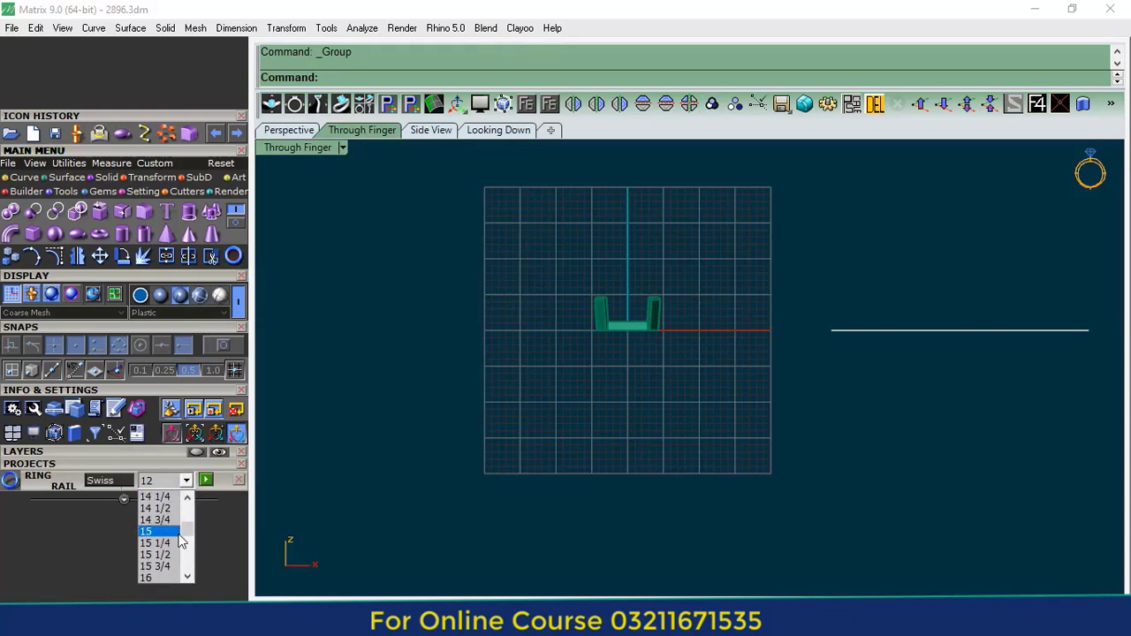
scroll(181, 541, "down", 3)
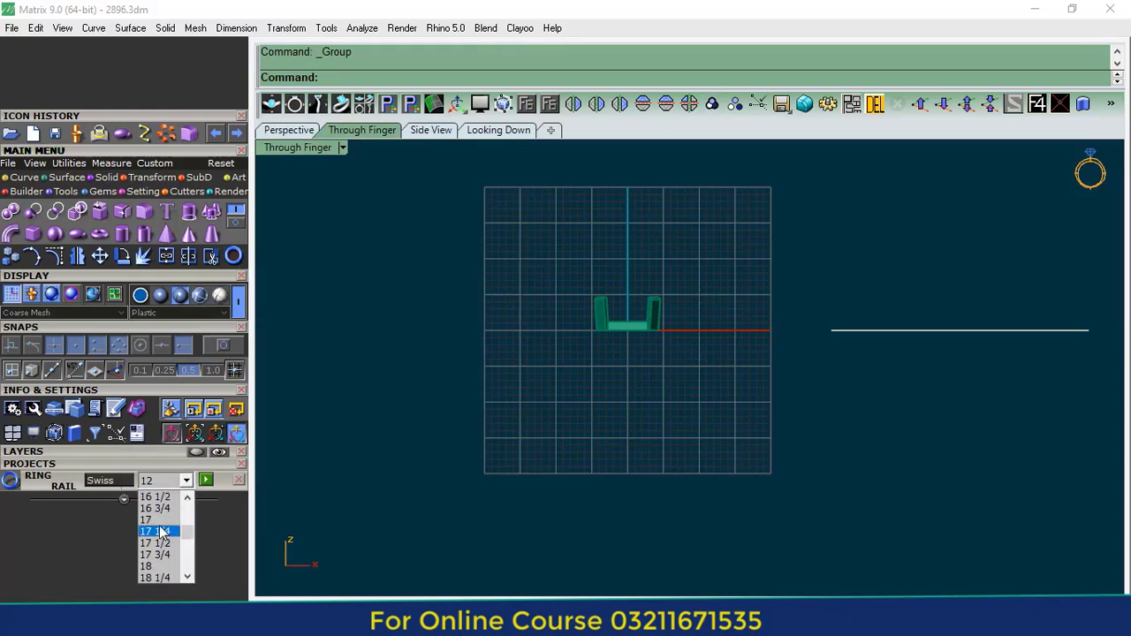
left_click(155, 520)
left_click(206, 479)
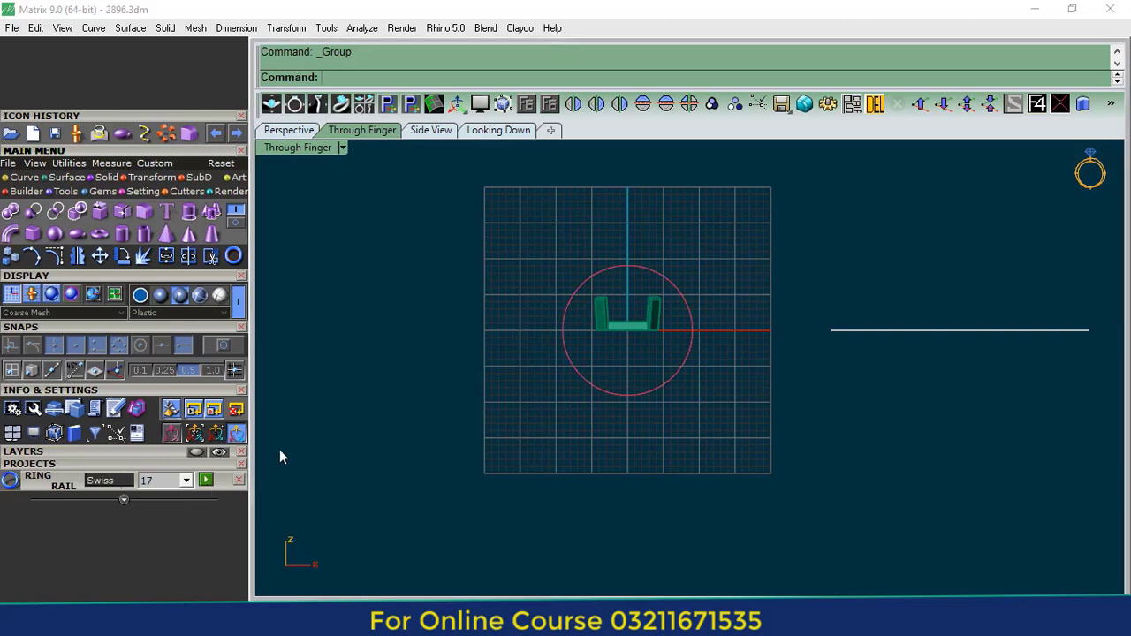
- Bring back the layer list and lock the Finger layer that holds the ring rail
left_click(238, 480)
left_click(150, 454)
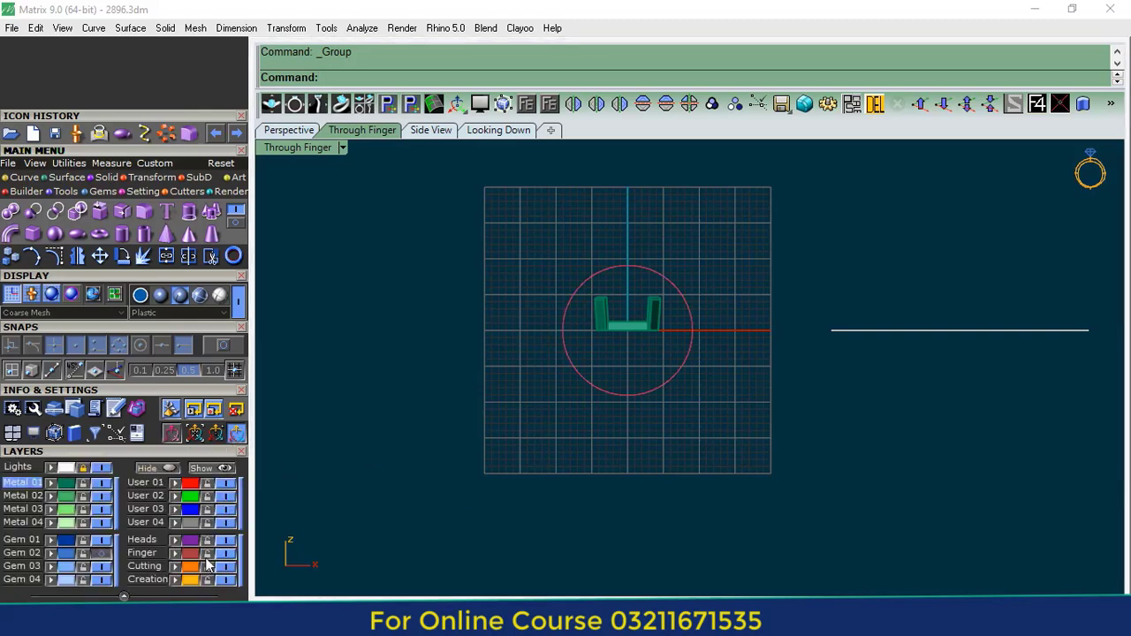
left_click(206, 554)
- Try raising the grouped frame and prongs vertically toward the top of the ring rail
right_click_drag(624, 396, 580, 477)
left_click_drag(644, 356, 539, 461)
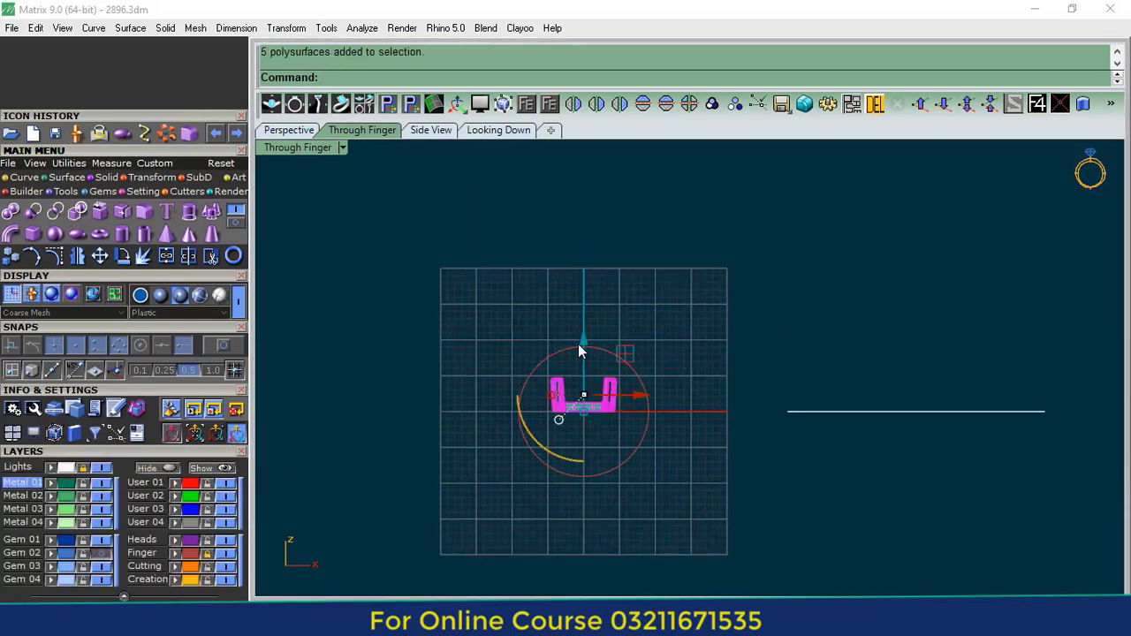
left_click_drag(583, 343, 584, 329)
key("ctrl+z")
key("Escape")
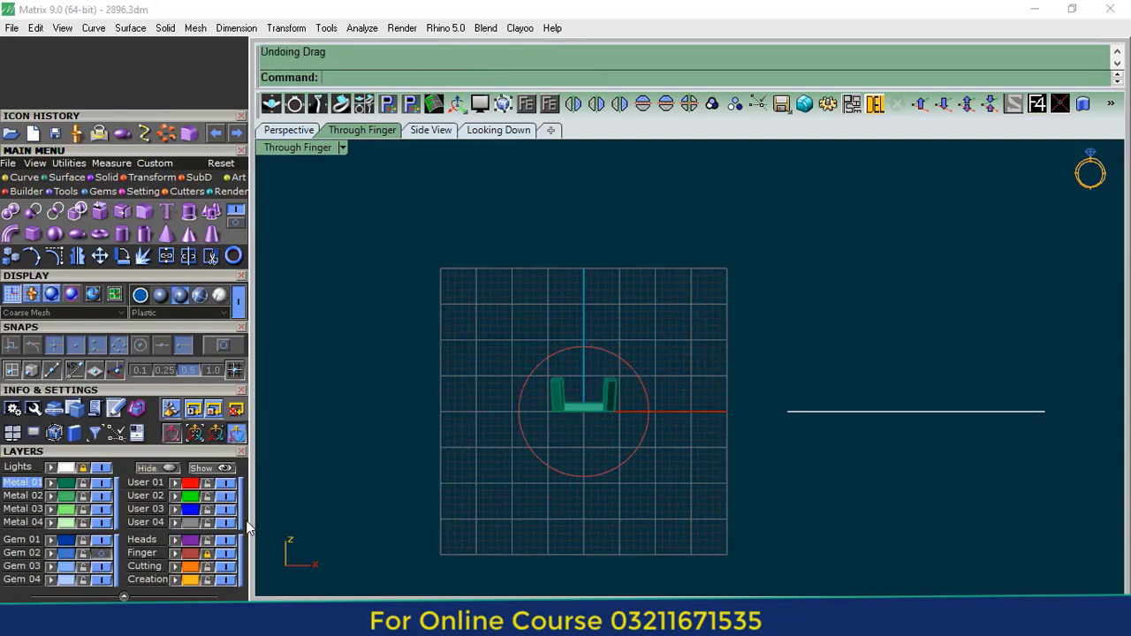
- Hide the Finger layer and examine the prongs and surrounding halo in the reference picture
left_click(227, 554)
left_click(496, 132)
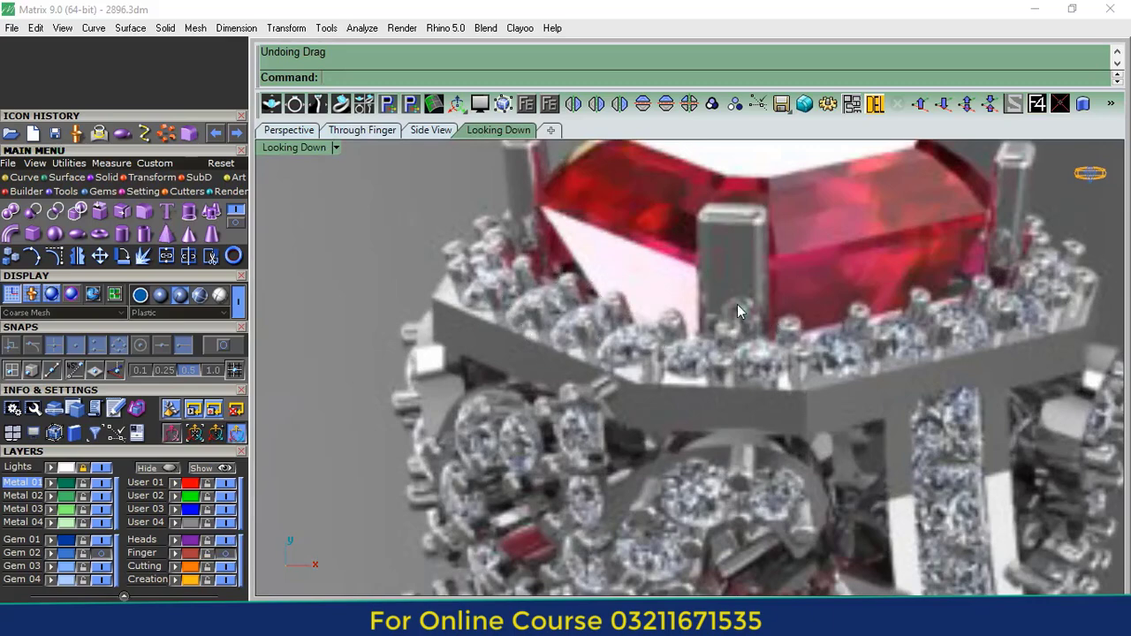
scroll(738, 305, "down", 10)
- Duplicate the lower outer edges of the frame's four long straight sides as curves
left_click(291, 133)
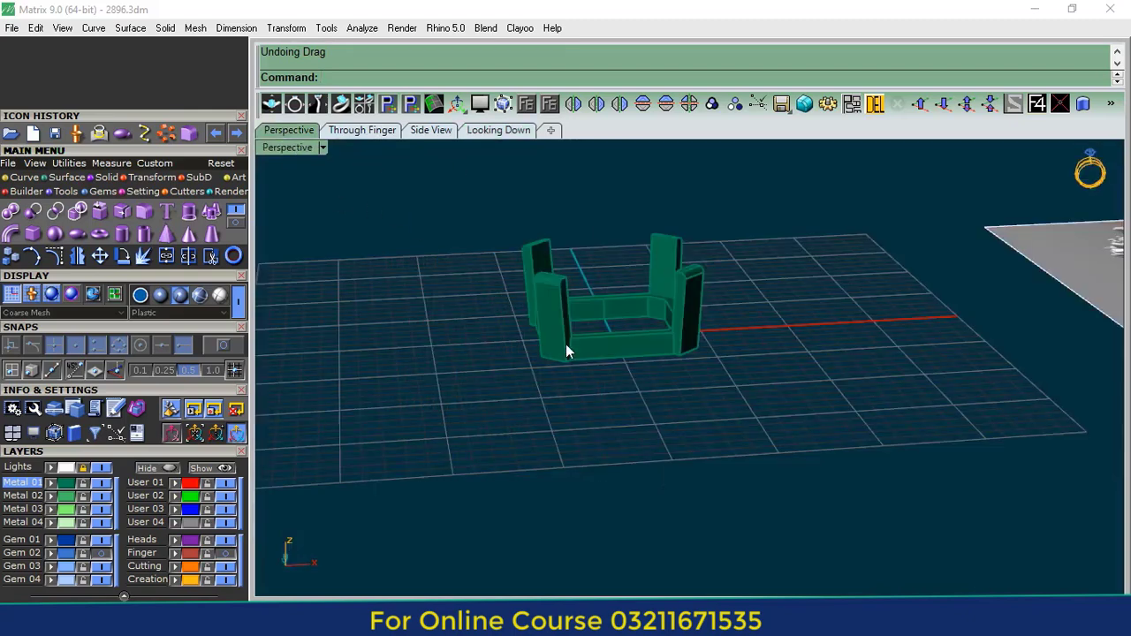
scroll(566, 349, "up", 3)
left_click(39, 178)
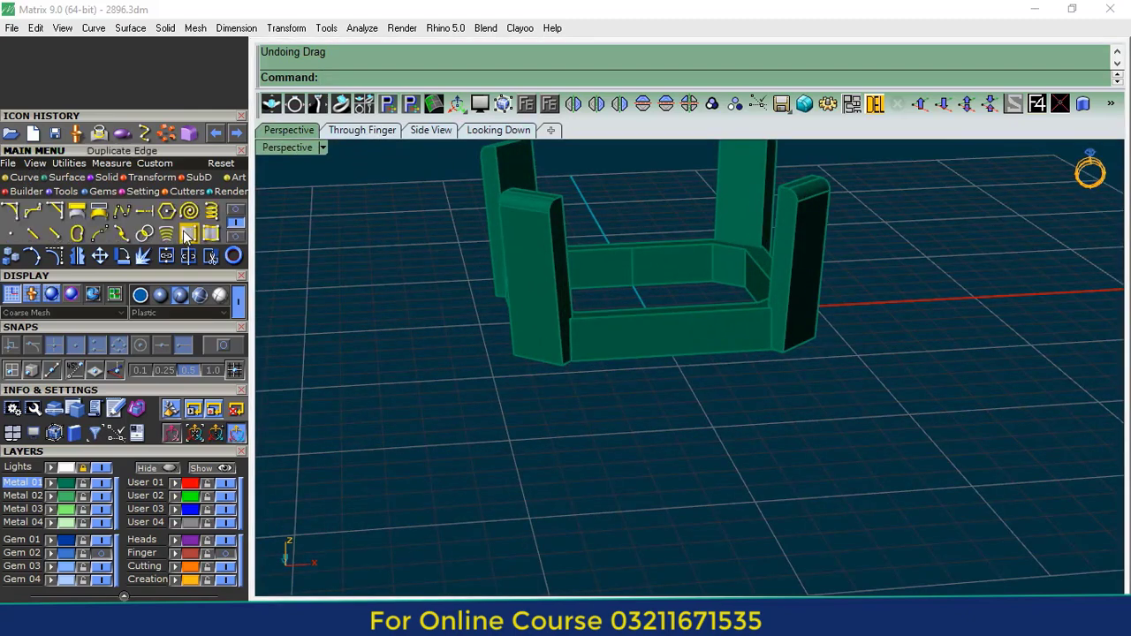
left_click(189, 233)
left_click(643, 356)
right_click_drag(643, 356, 705, 402)
left_click(587, 426)
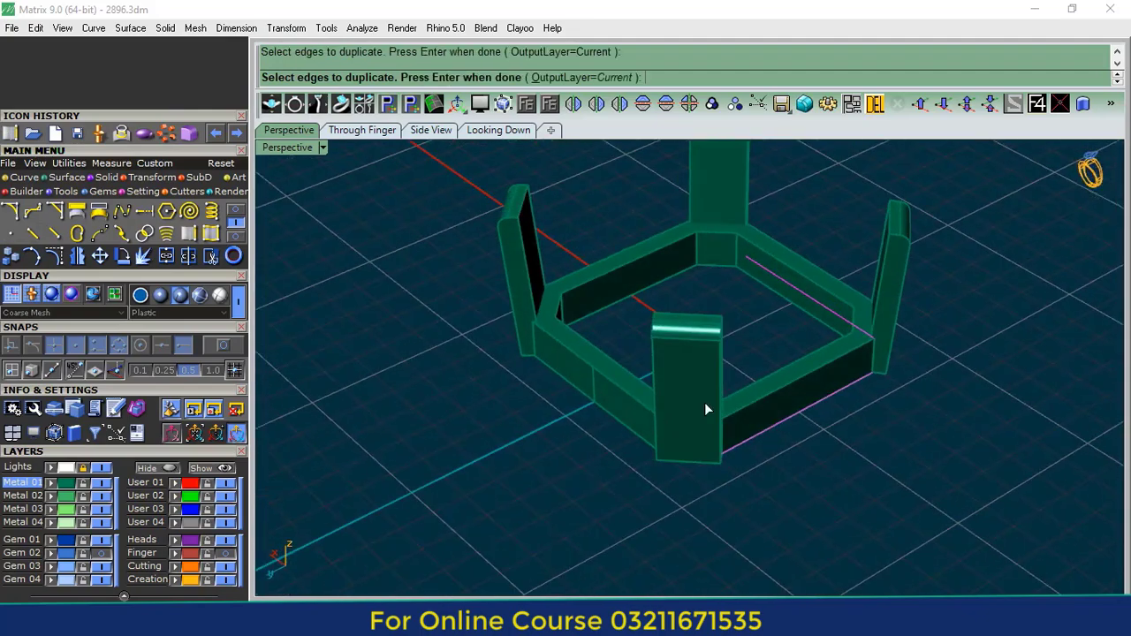
left_click(566, 385)
right_click_drag(566, 386, 738, 386)
right_click(510, 417)
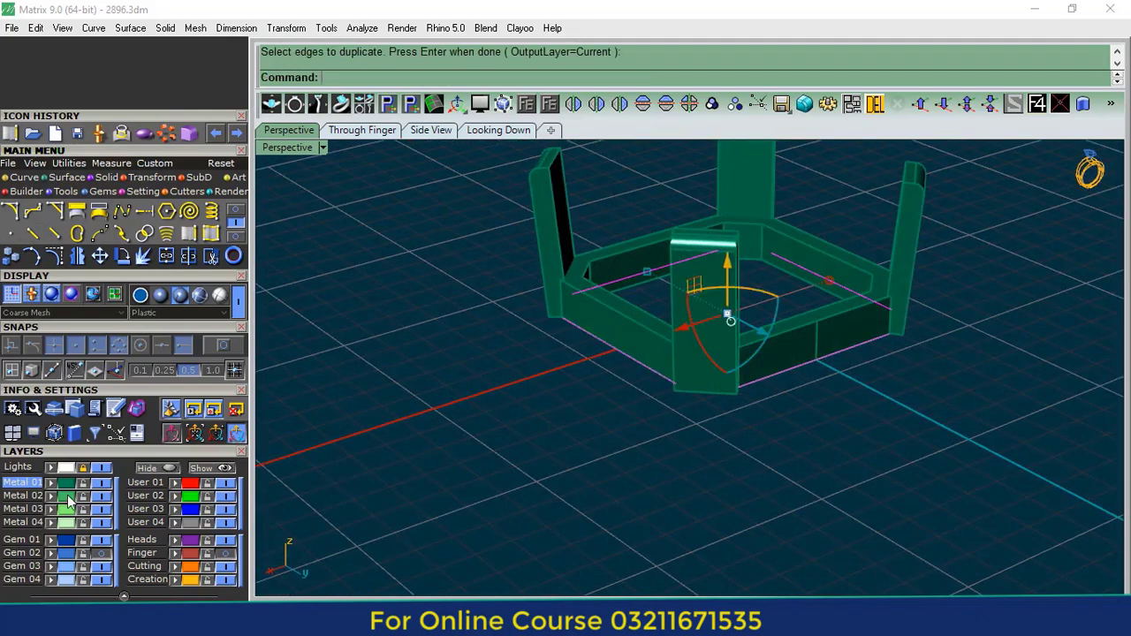
- Assign the duplicated edge curves to Metal 02, make that layer current and hide Metal 01
left_click(50, 497)
left_click(34, 496)
left_click(101, 483)
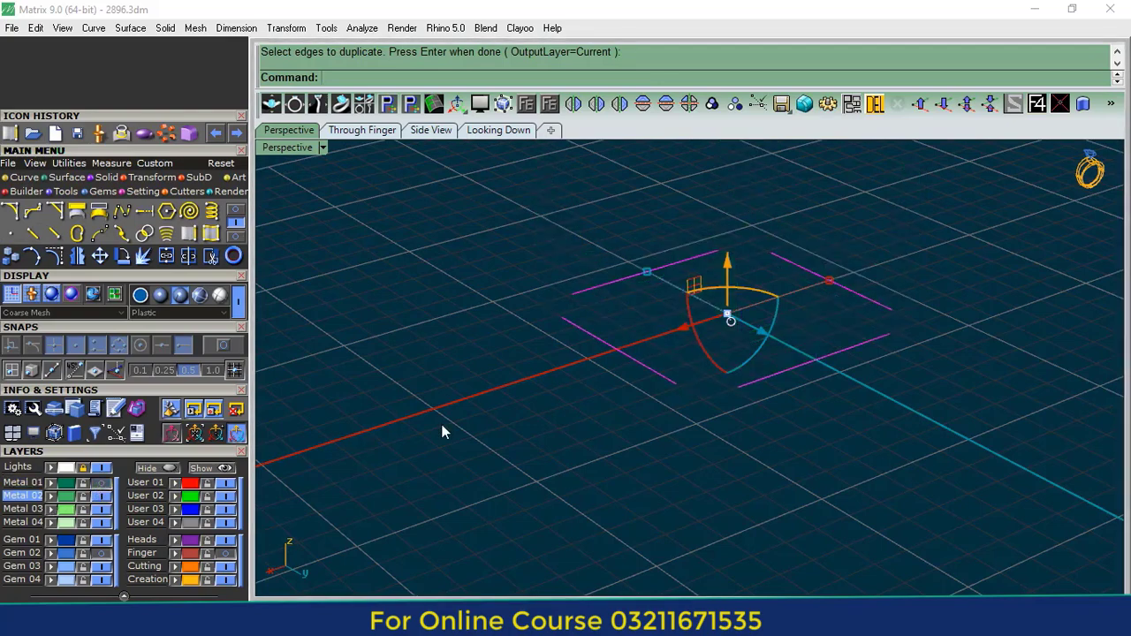
left_click(446, 426)
- In the Looking Down view, draw a diagonal line connecting the ends of the upper and left edge curves
right_click_drag(724, 349, 689, 413)
left_click(498, 130)
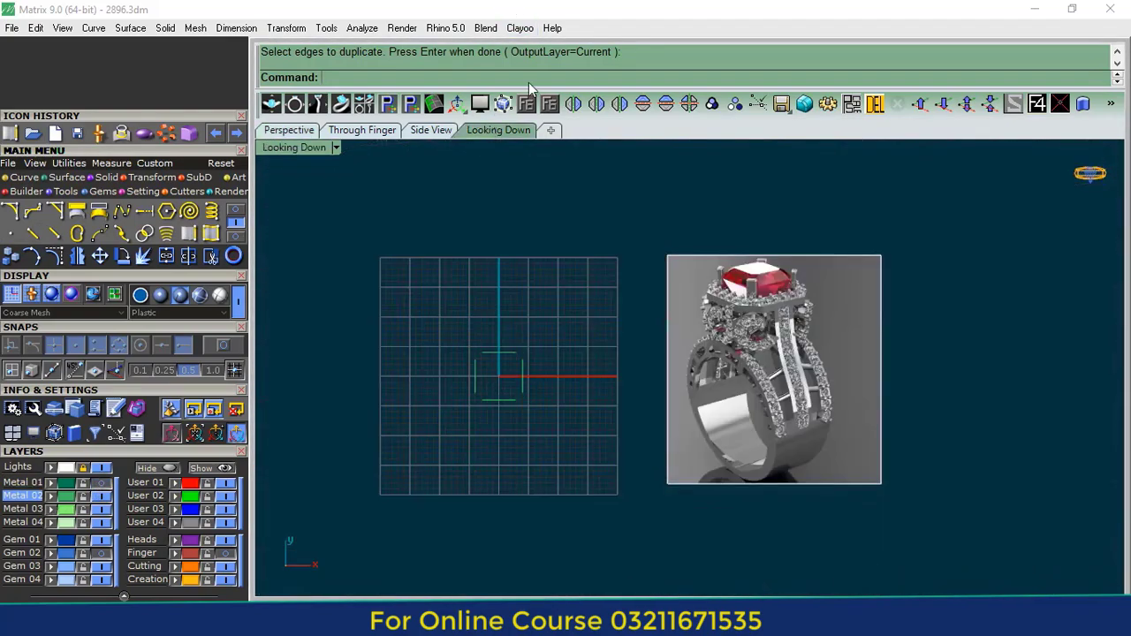
scroll(488, 352, "up", 6)
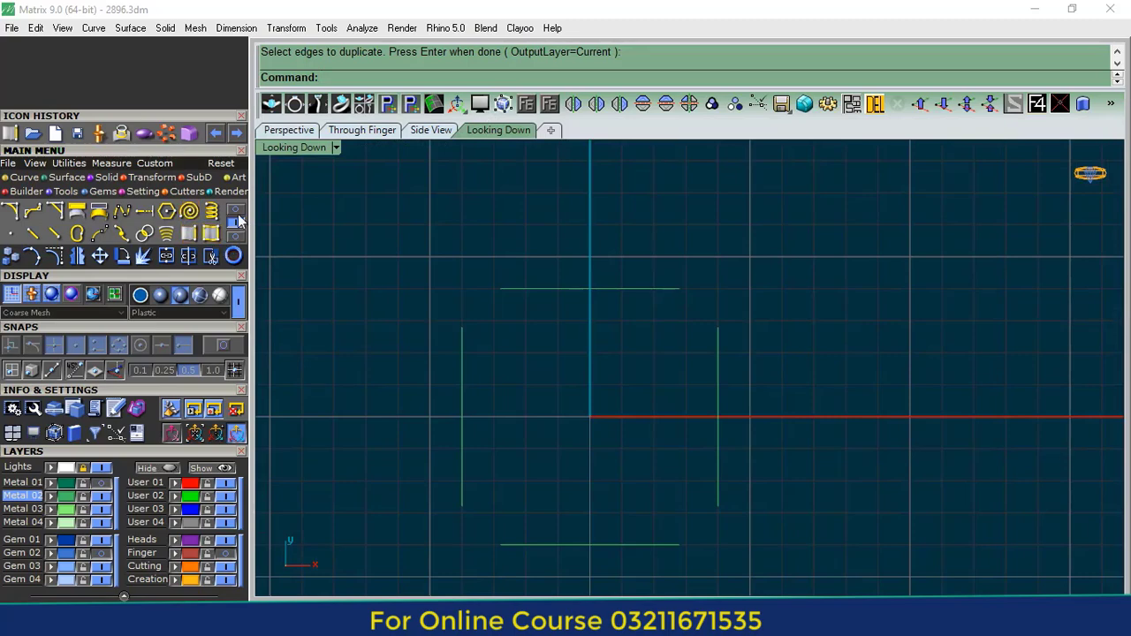
left_click(31, 210)
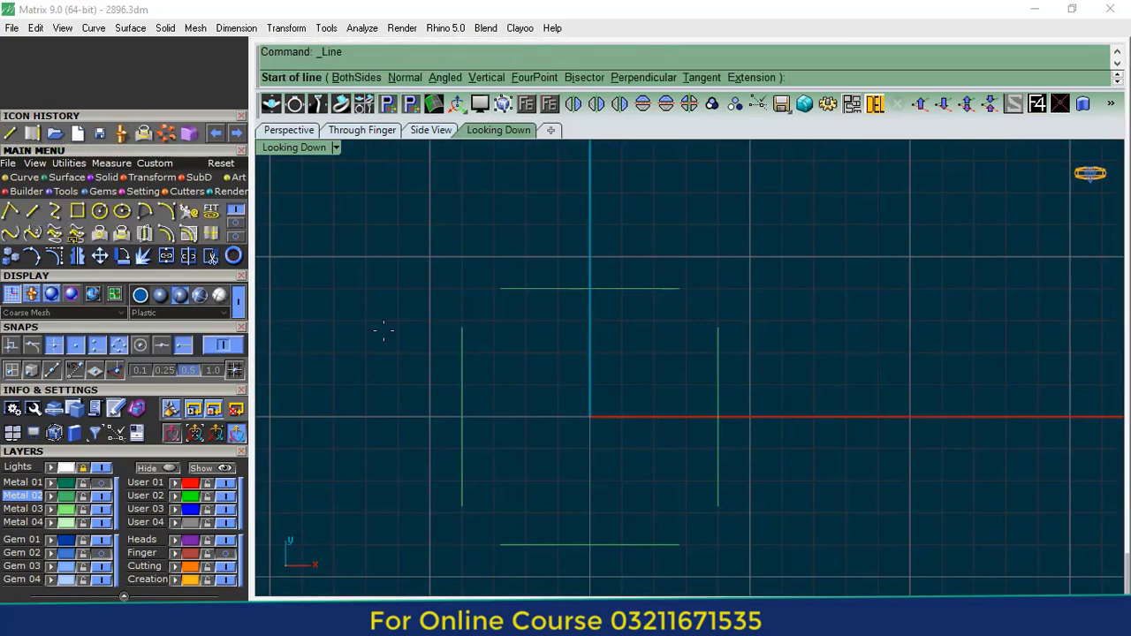
left_click(499, 288)
left_click(461, 326)
- Mirror the diagonal corner line across both axes and join all the curves into one closed octagon
left_click(479, 307)
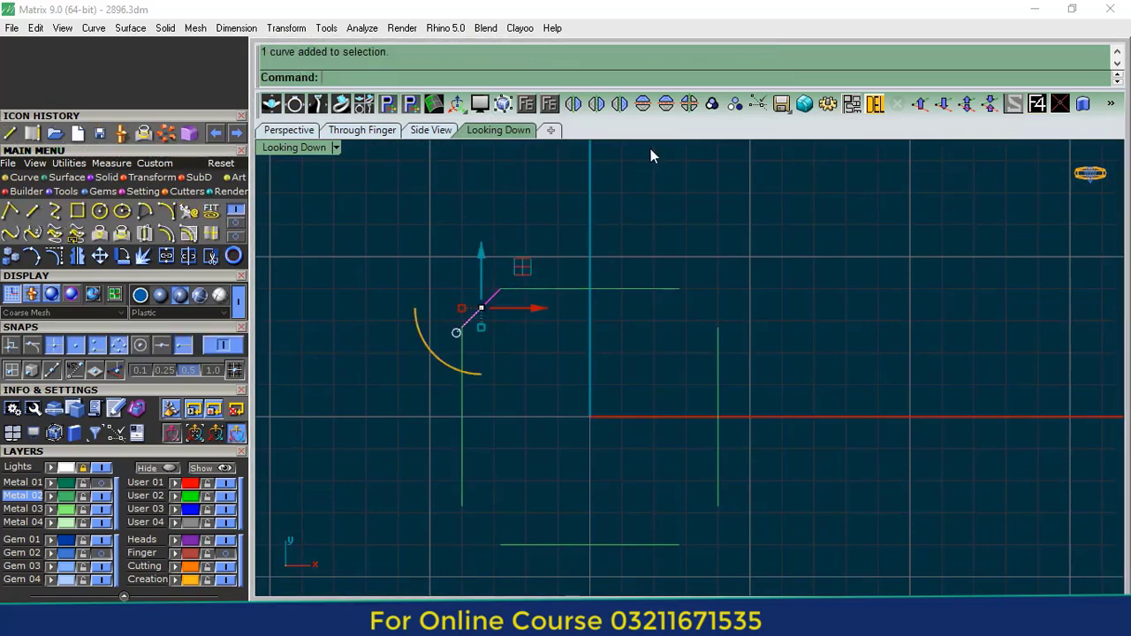
left_click(688, 106)
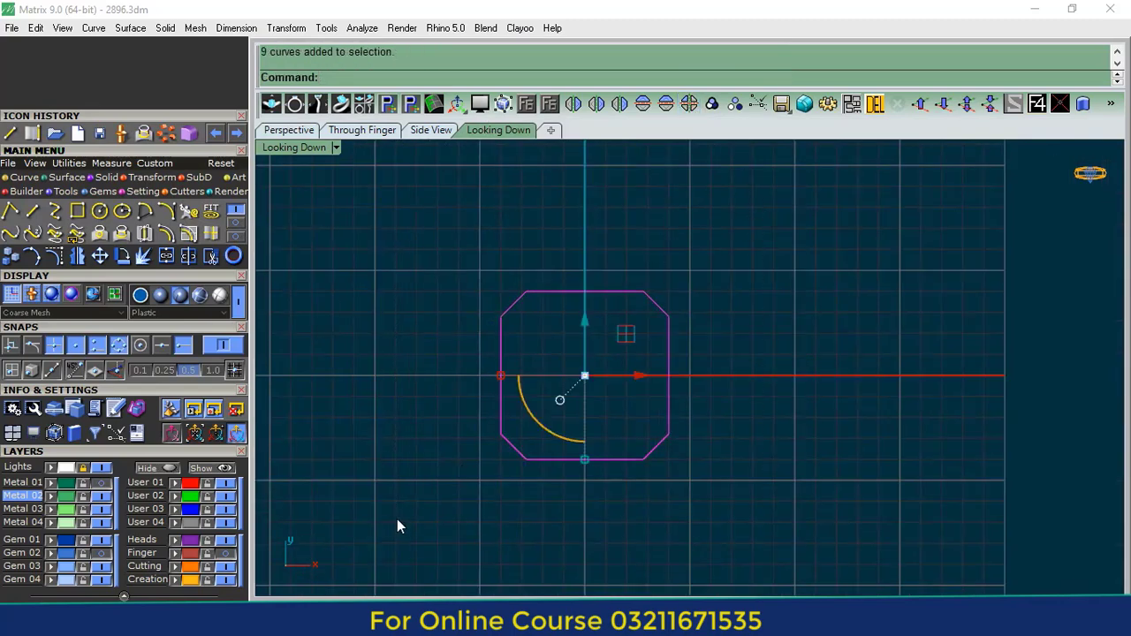
left_click(166, 256)
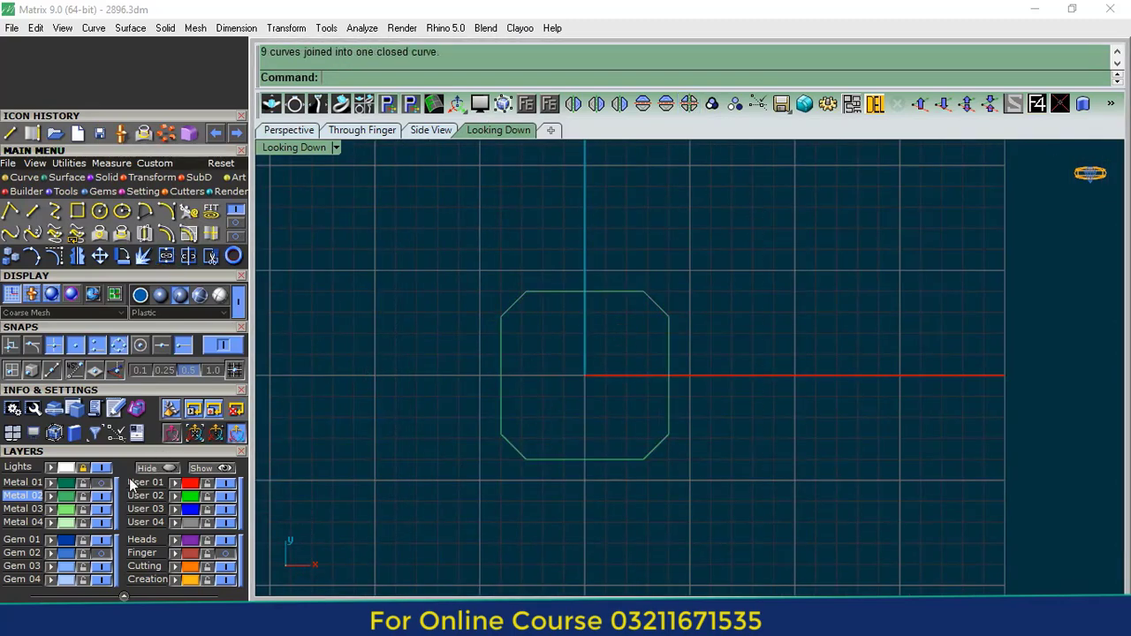
- Show the Metal 01 layer again and turn off object snaps with the joined octagon selected
left_click_drag(415, 484, 415, 484)
mouse_move(200, 413)
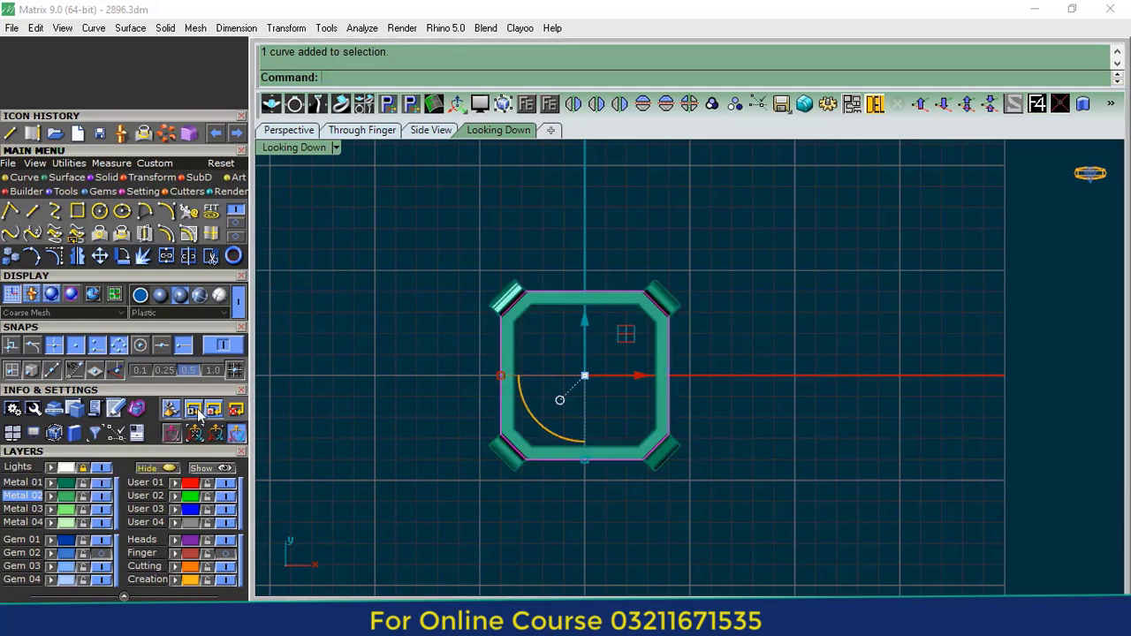
left_click(227, 347)
- Offset the octagon curve outward by 0.5 mm with sharp corners and delete the original curve
scroll(499, 347, "up", 3)
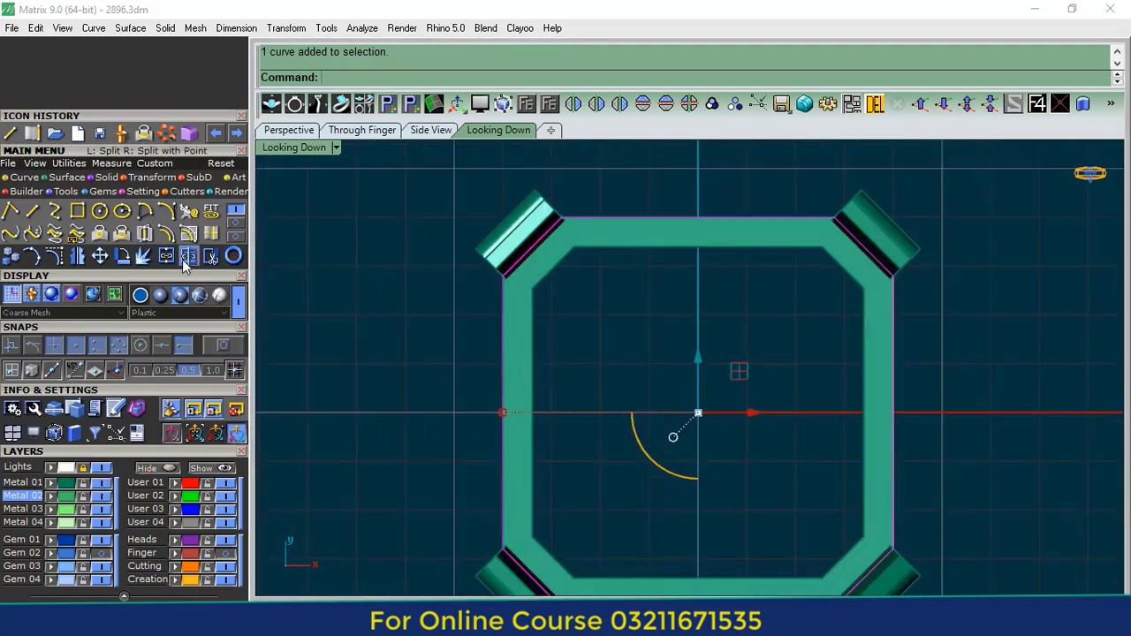
left_click(165, 234)
scroll(423, 393, "down", 3)
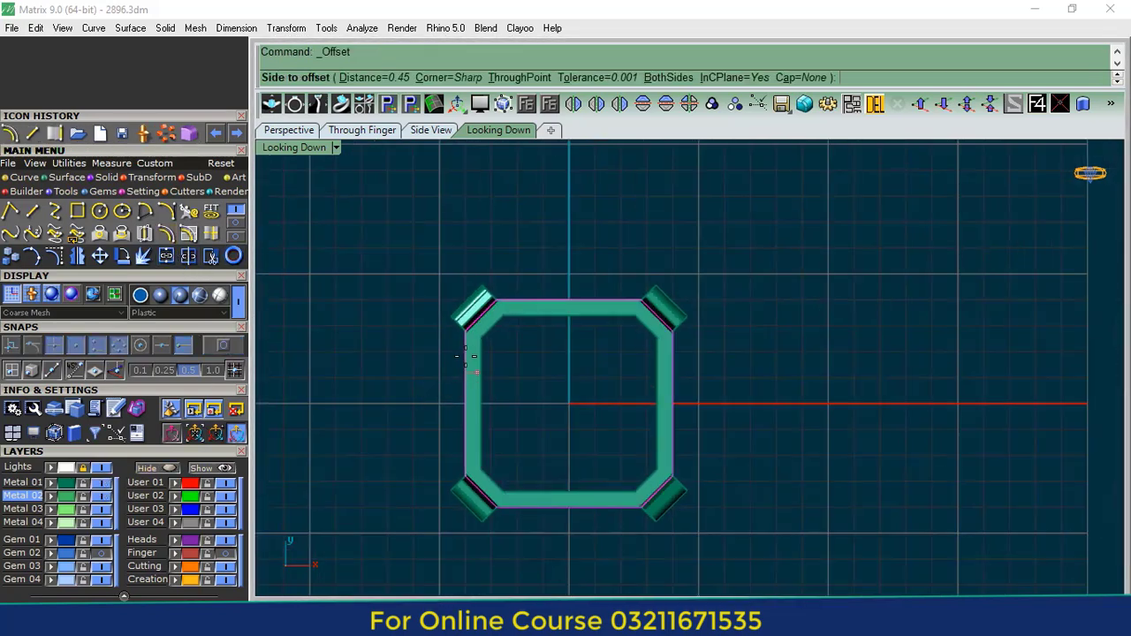
scroll(465, 357, "up", 3)
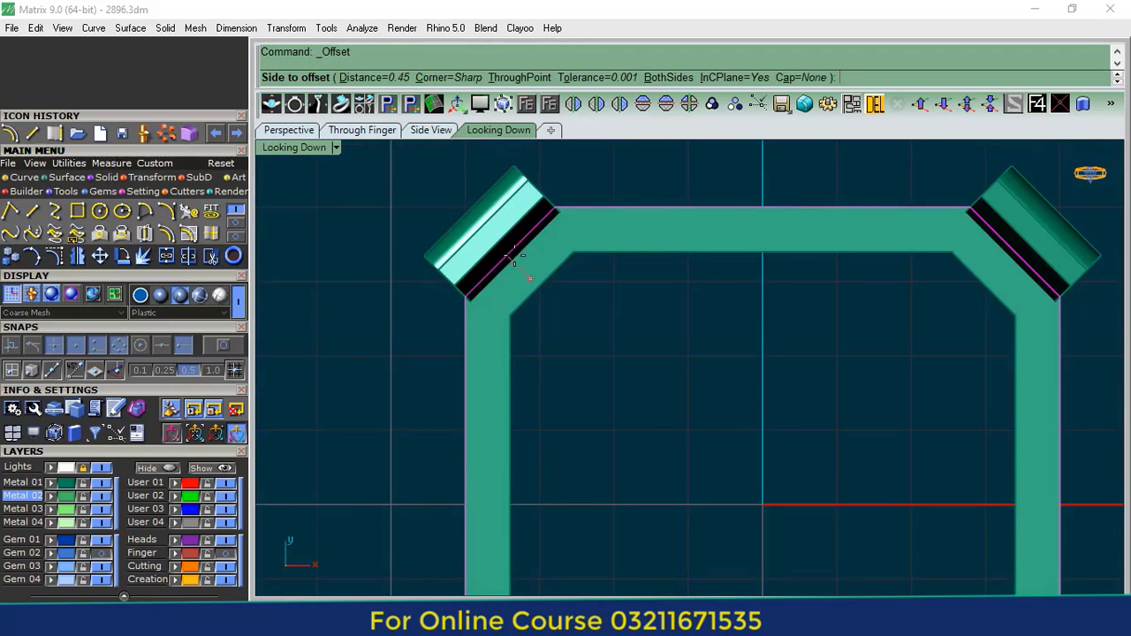
scroll(513, 256, "down", 1)
type(".")
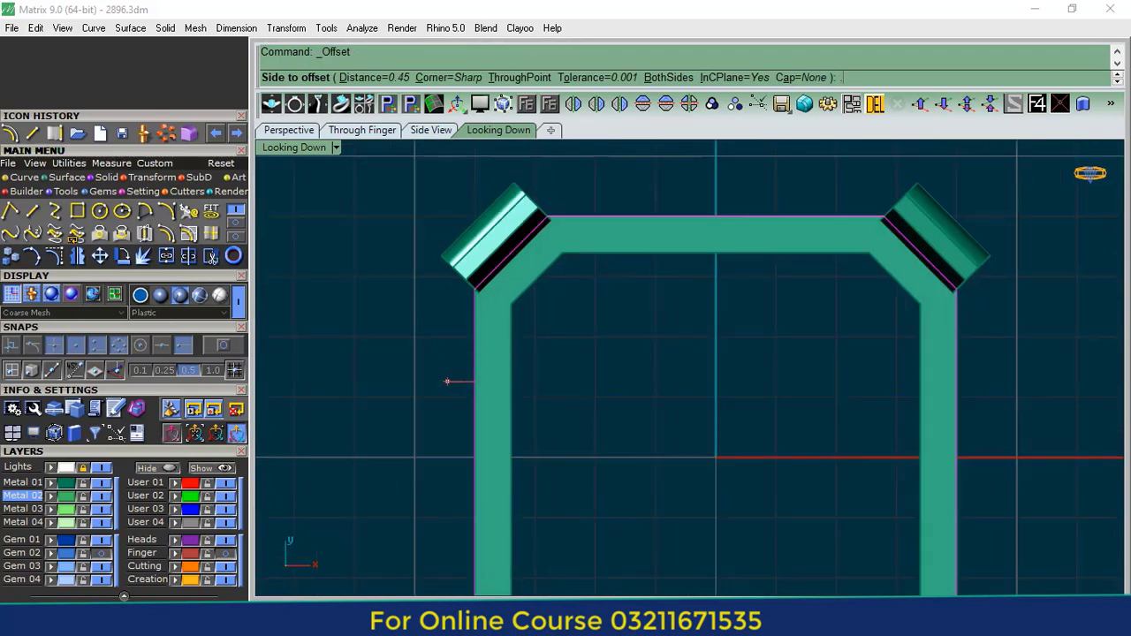
type("5")
key("Return")
left_click(452, 383)
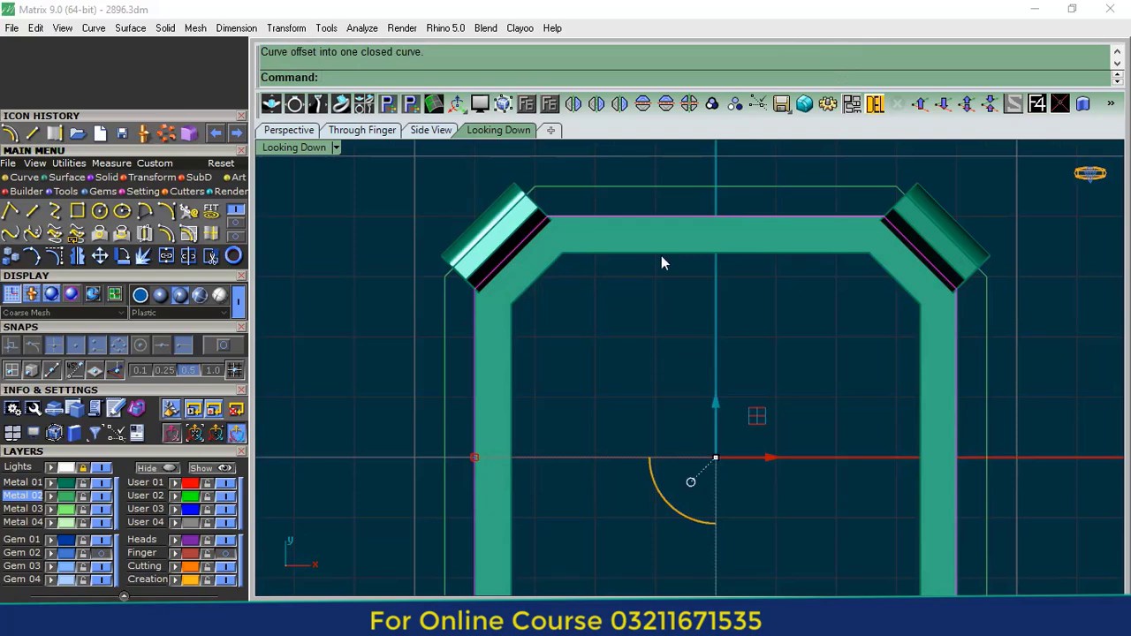
left_click(874, 103)
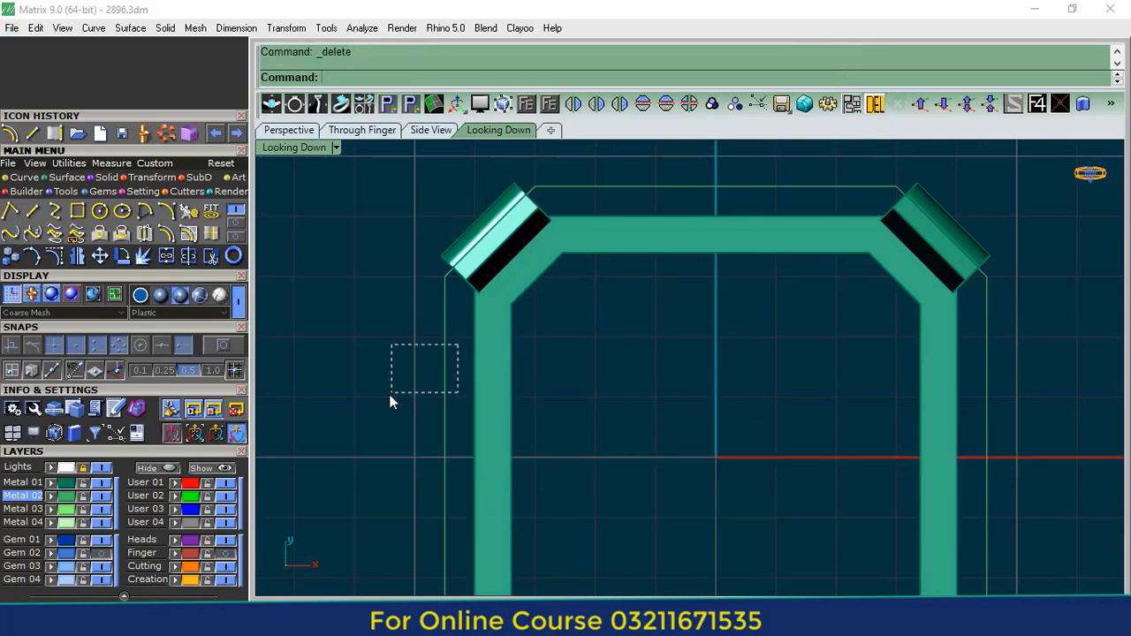
- Offset the remaining octagon curve outward by 2 mm with sharp corners to outline the halo
left_click_drag(389, 394, 388, 396)
scroll(545, 313, "down", 8)
right_click(478, 327)
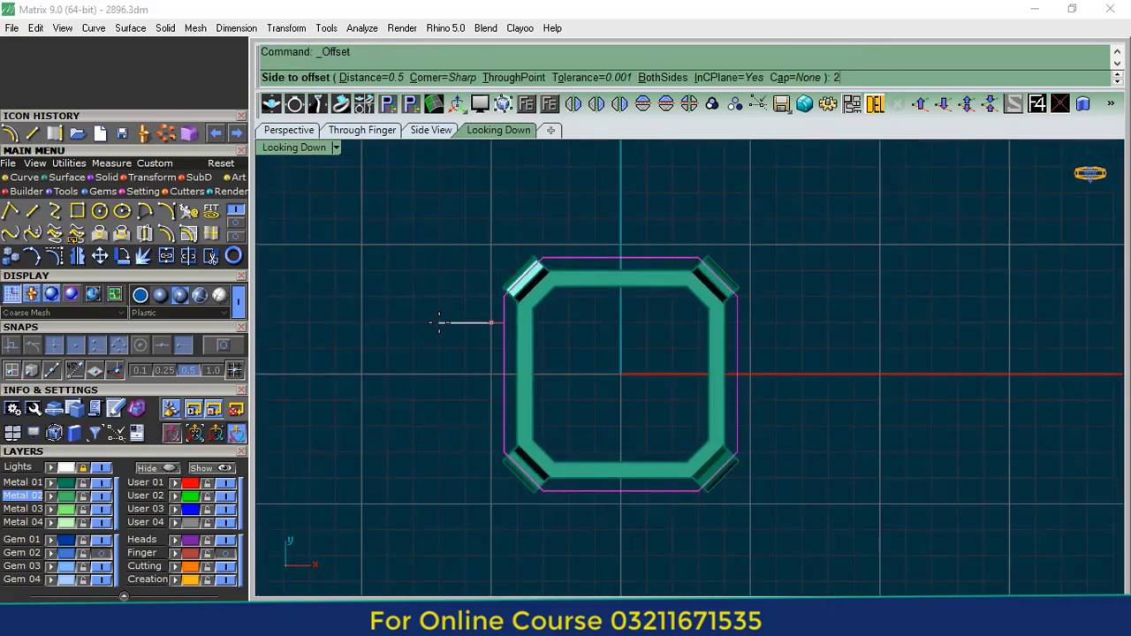
type("2")
key("Return")
left_click(439, 324)
scroll(439, 324, "down", 4)
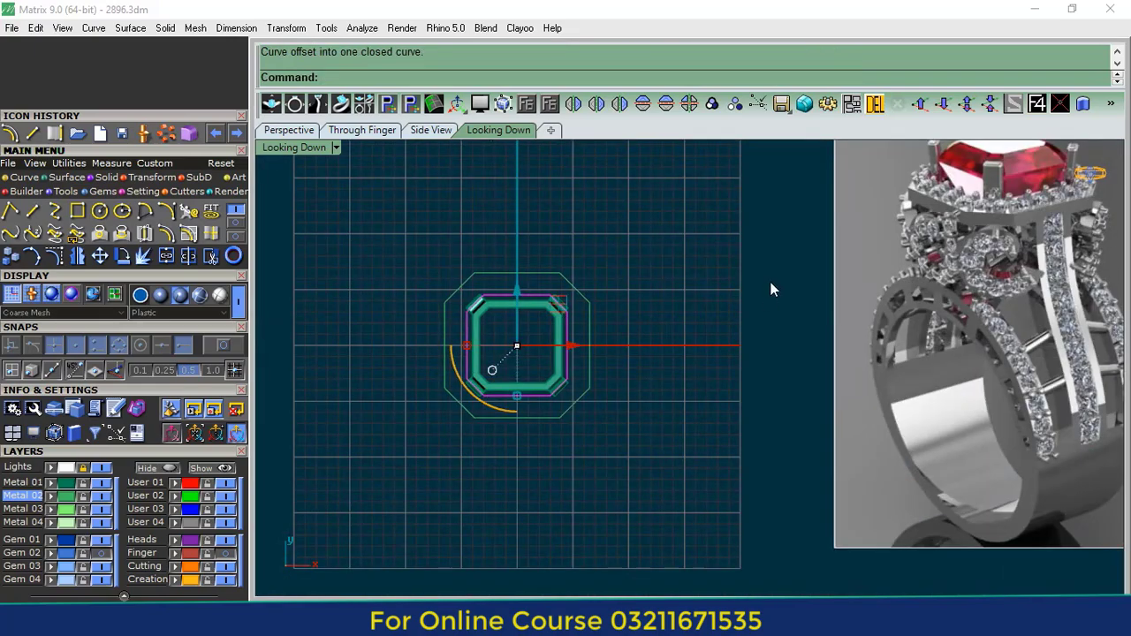
left_click(770, 283)
- Examine the width of the halo and its stones in the reference picture against the two octagon outlines
right_click_drag(1016, 251, 908, 340)
scroll(922, 299, "up", 8)
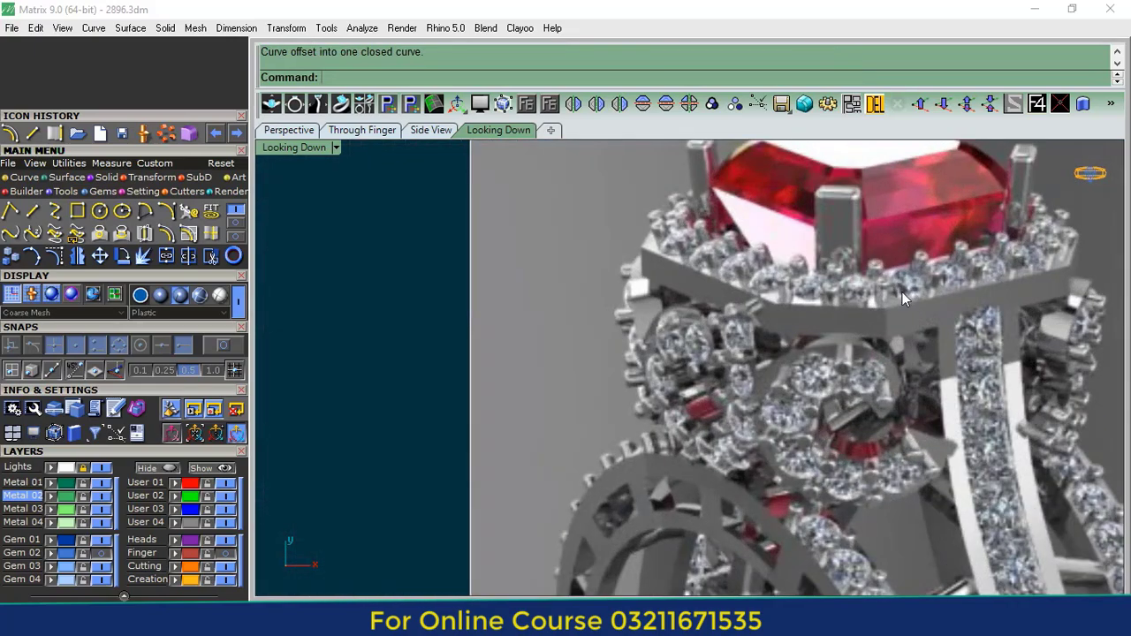
scroll(901, 292, "down", 5)
right_click_drag(276, 440, 474, 420)
scroll(425, 414, "up", 12)
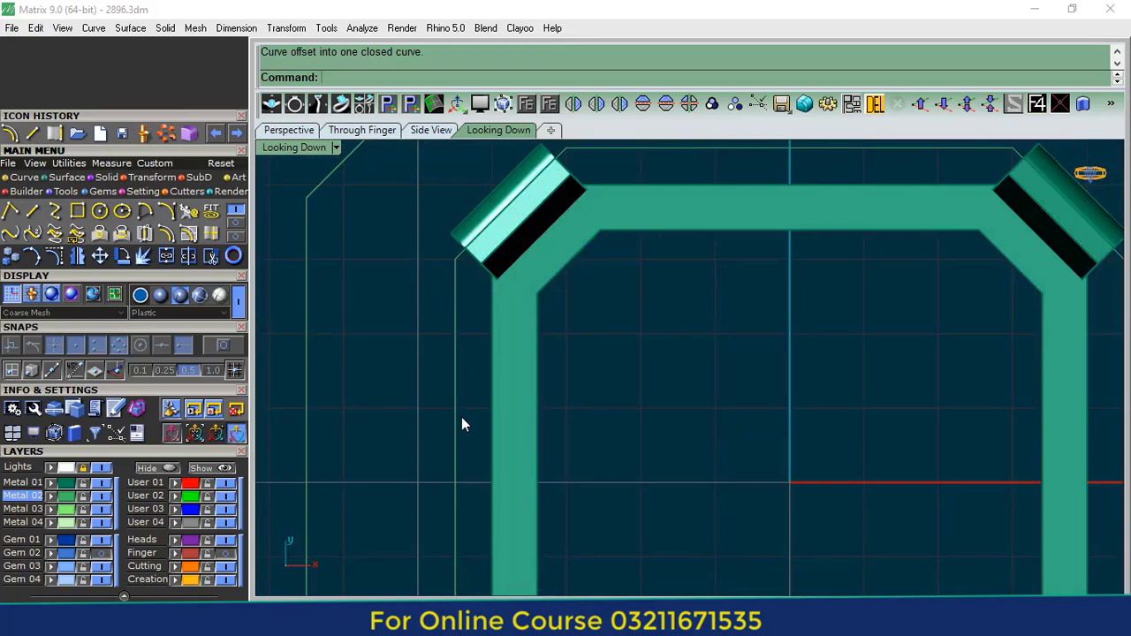
scroll(429, 383, "down", 6)
scroll(775, 318, "up", 10)
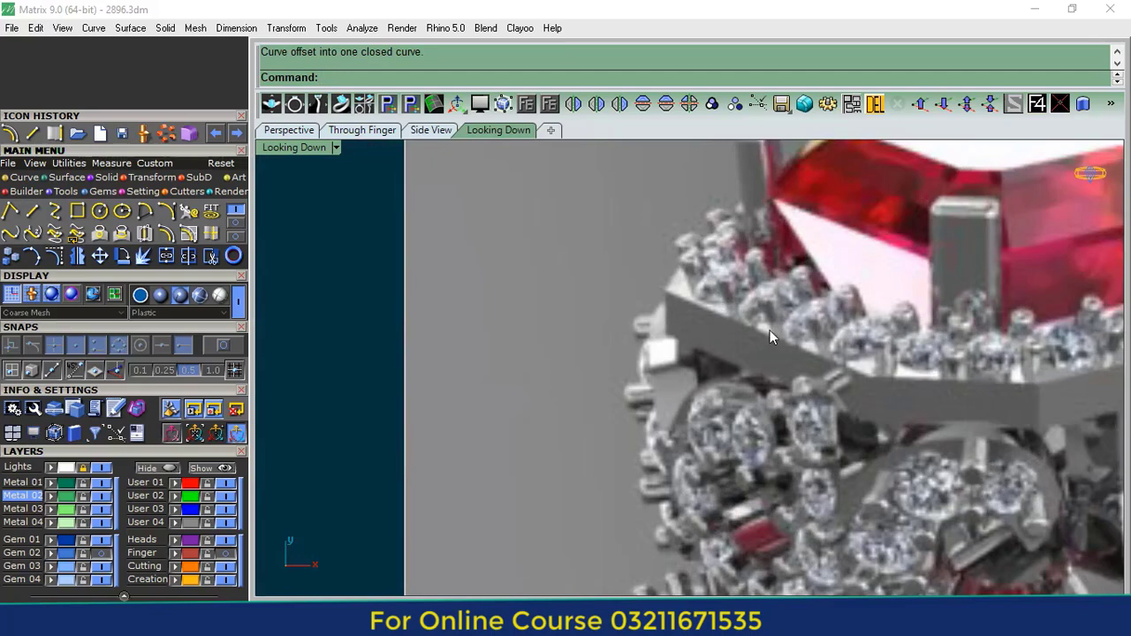
scroll(828, 310, "down", 6)
scroll(670, 344, "up", 8)
scroll(669, 340, "up", 3)
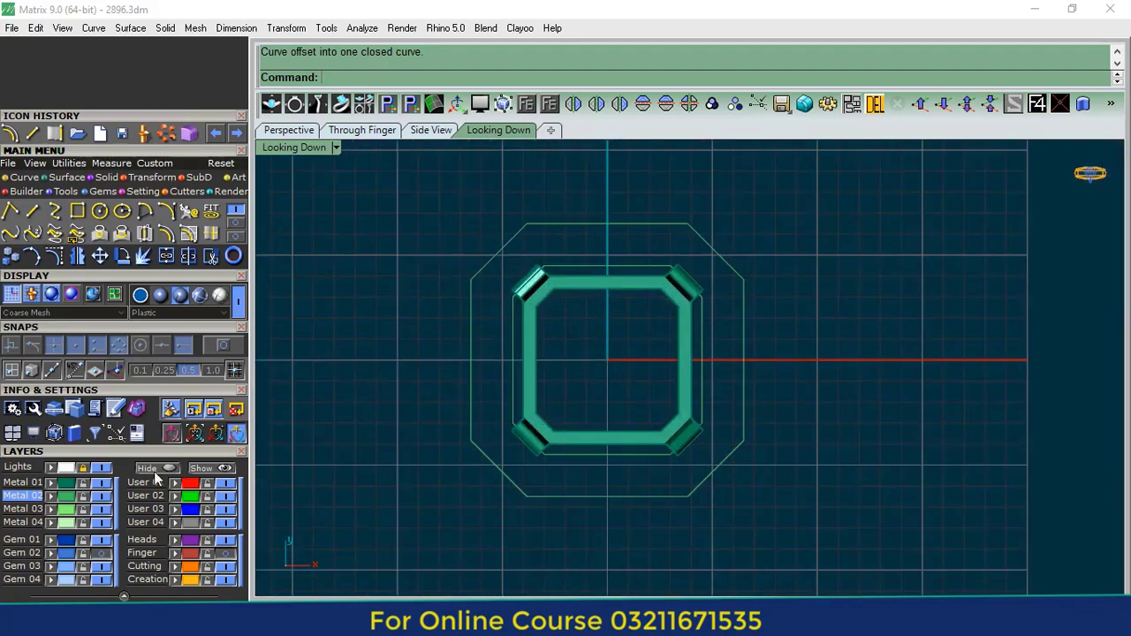
- Hide the Metal 01 layer and select the inner octagon curve in the Perspective view
left_click(102, 483)
left_click(280, 131)
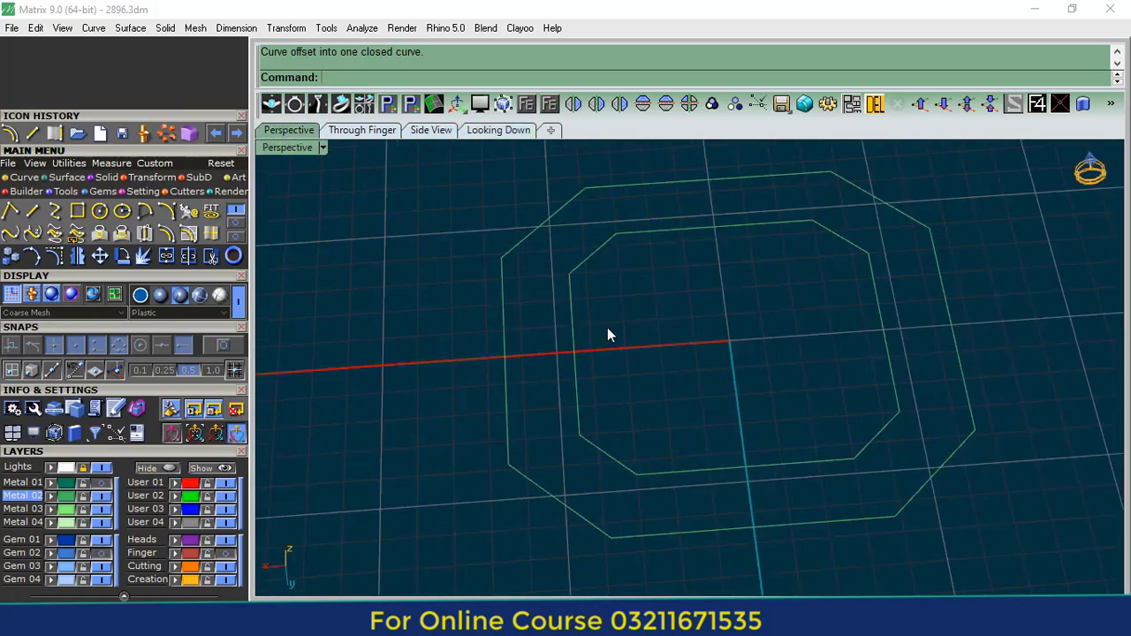
left_click_drag(559, 424, 558, 424)
right_click_drag(560, 422, 694, 306)
left_click(717, 279)
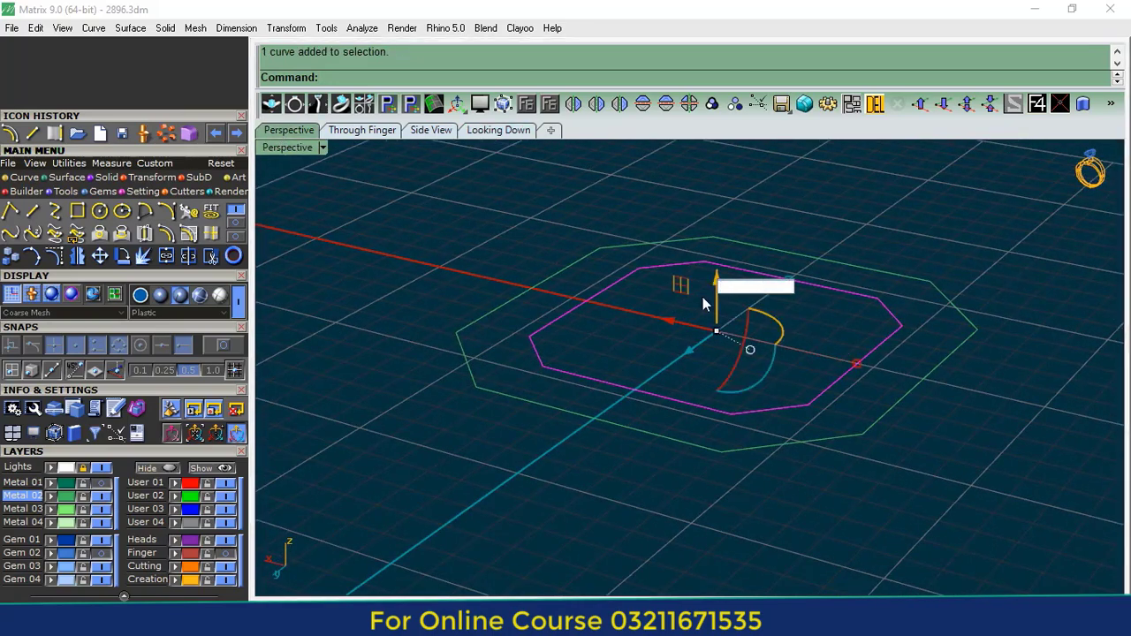
type("1")
key("Return")
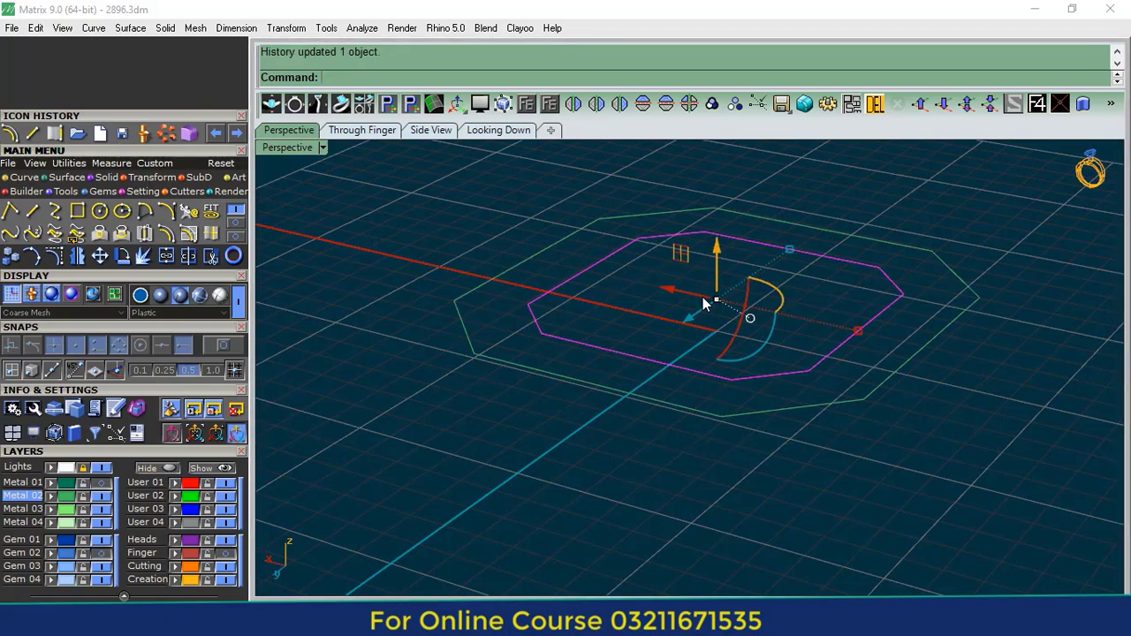
key("ctrl+z")
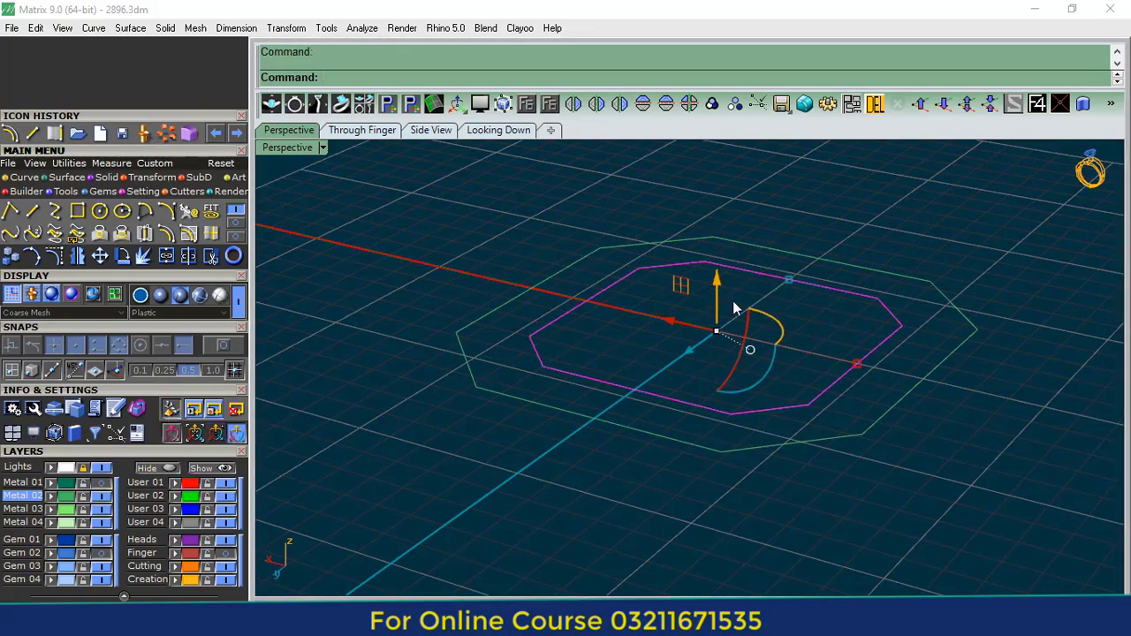
- Raise only the inner octagon curve vertically by 1 mm
left_click(716, 281)
type("1")
key("Return")
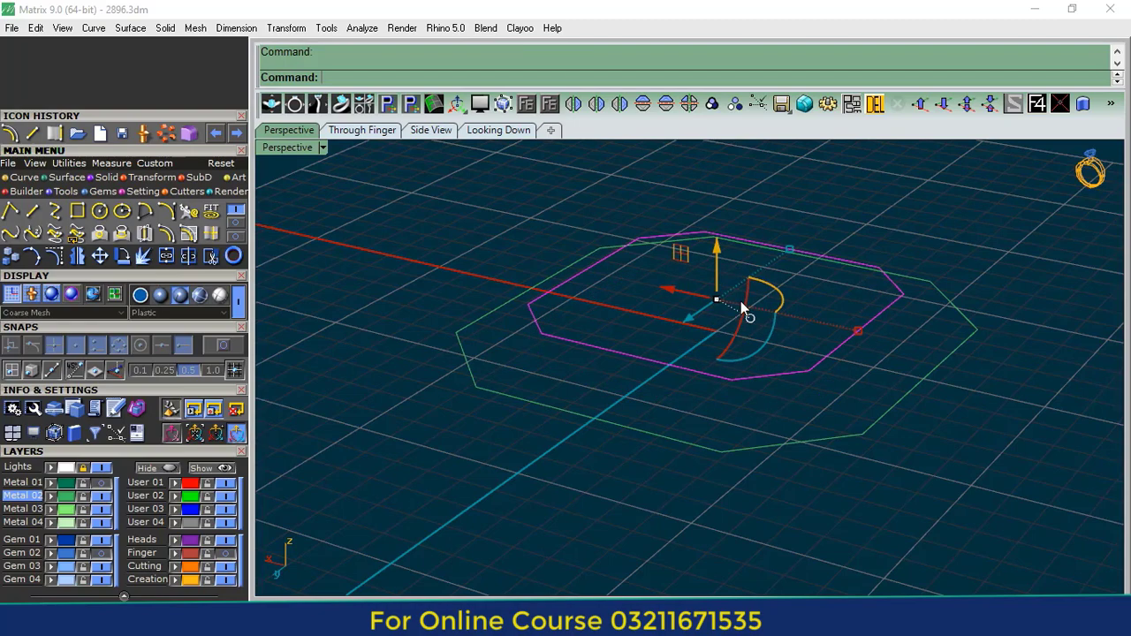
- Loft a sloping halo surface between the two octagon curves and delete the curves
left_click(414, 244)
right_click_drag(413, 243, 607, 320)
left_click_drag(690, 269, 525, 440)
left_click(70, 177)
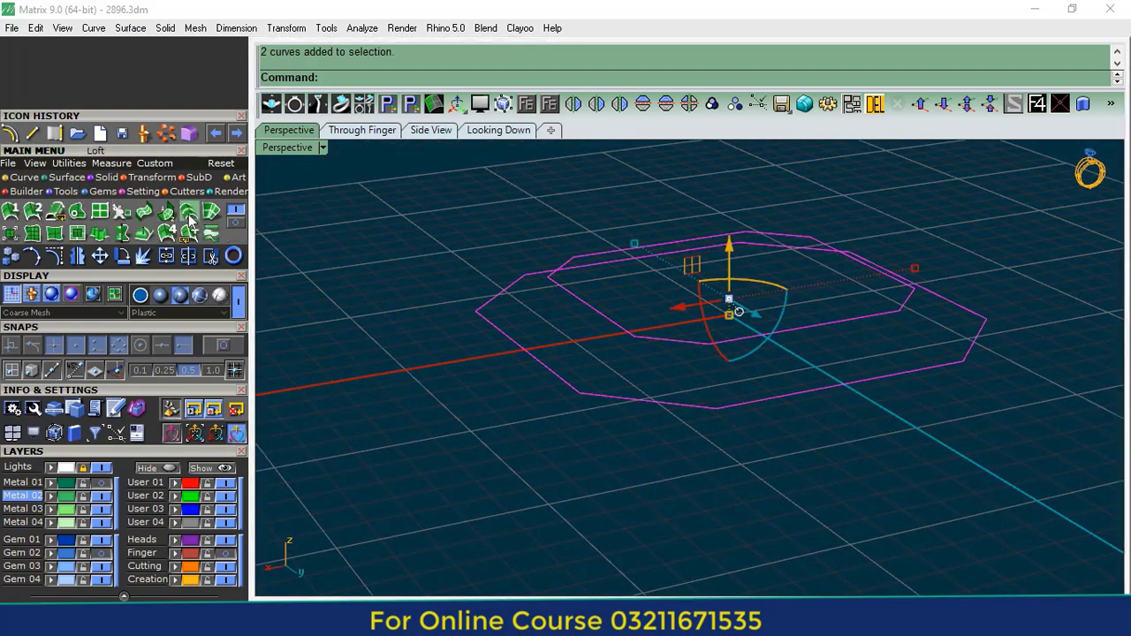
left_click(188, 210)
key("Return")
key("Return")
right_click_drag(429, 412, 654, 469)
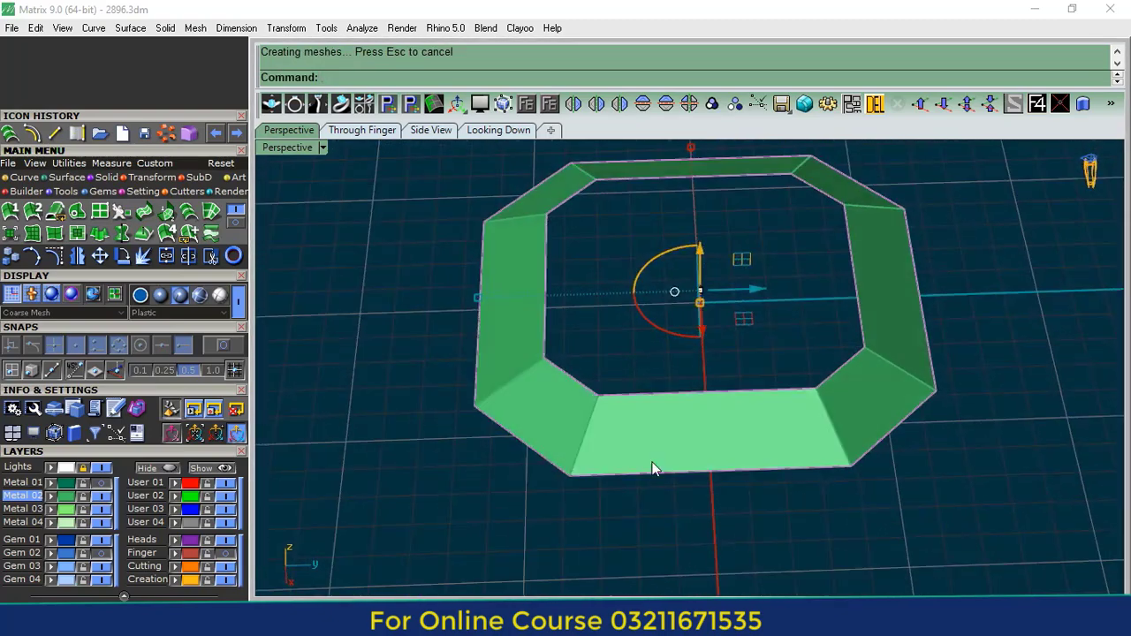
left_click(875, 106)
right_click_drag(833, 364, 834, 413)
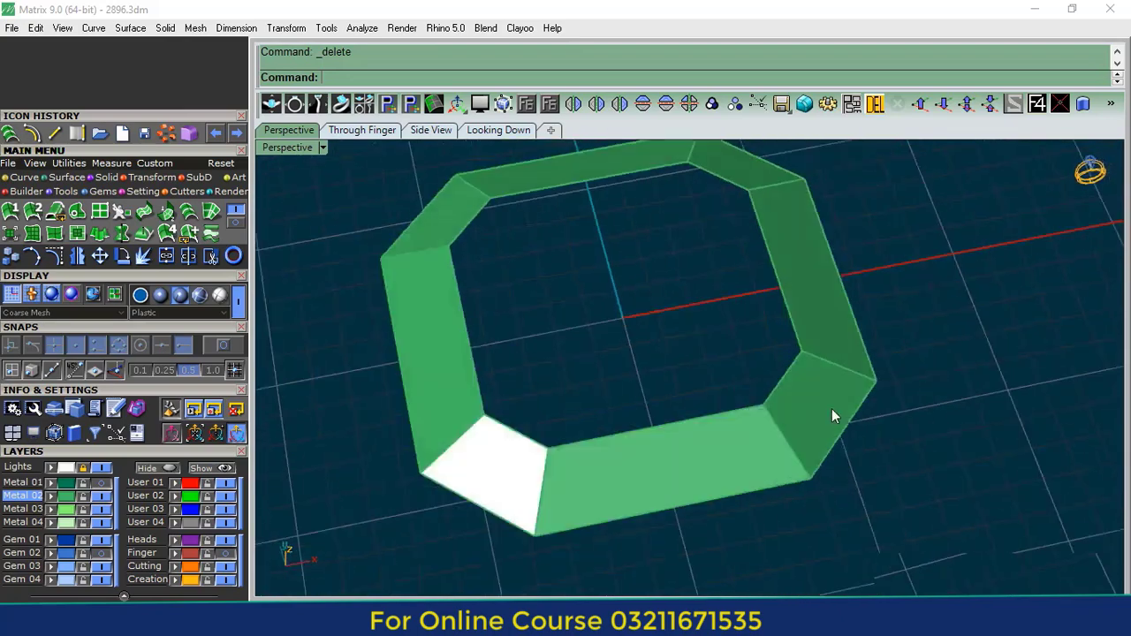
- Start Gem on Surface on the halo surface and flip the gem so its table faces outward
mouse_move(641, 427)
right_mouse_down()
mouse_move(658, 434)
mouse_move(631, 426)
right_mouse_up()
left_click(631, 431)
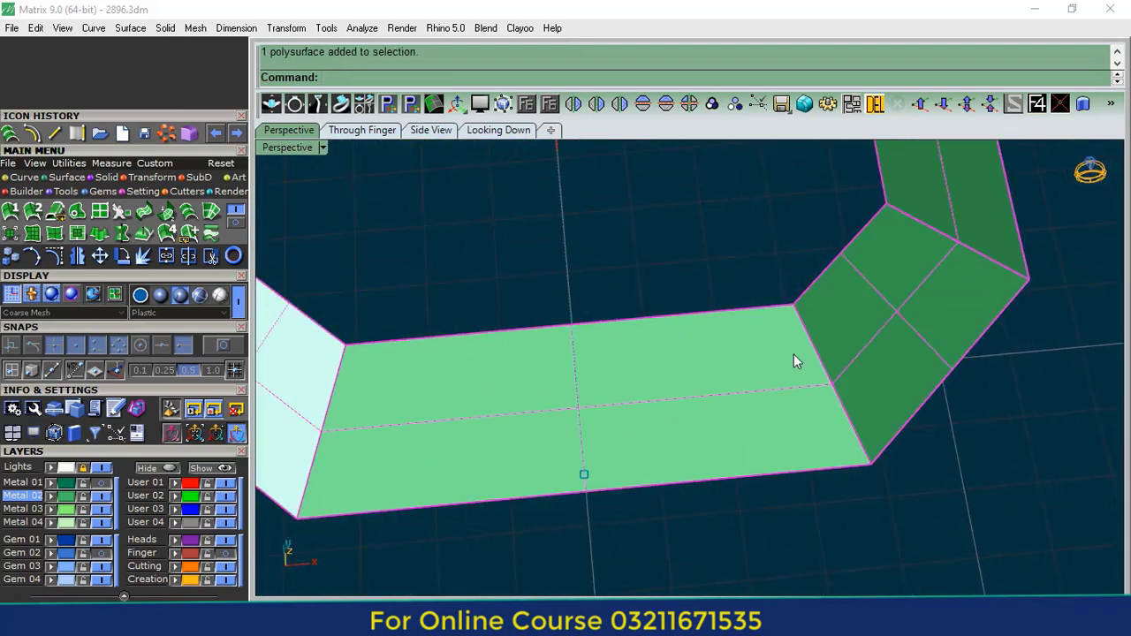
left_click(550, 106)
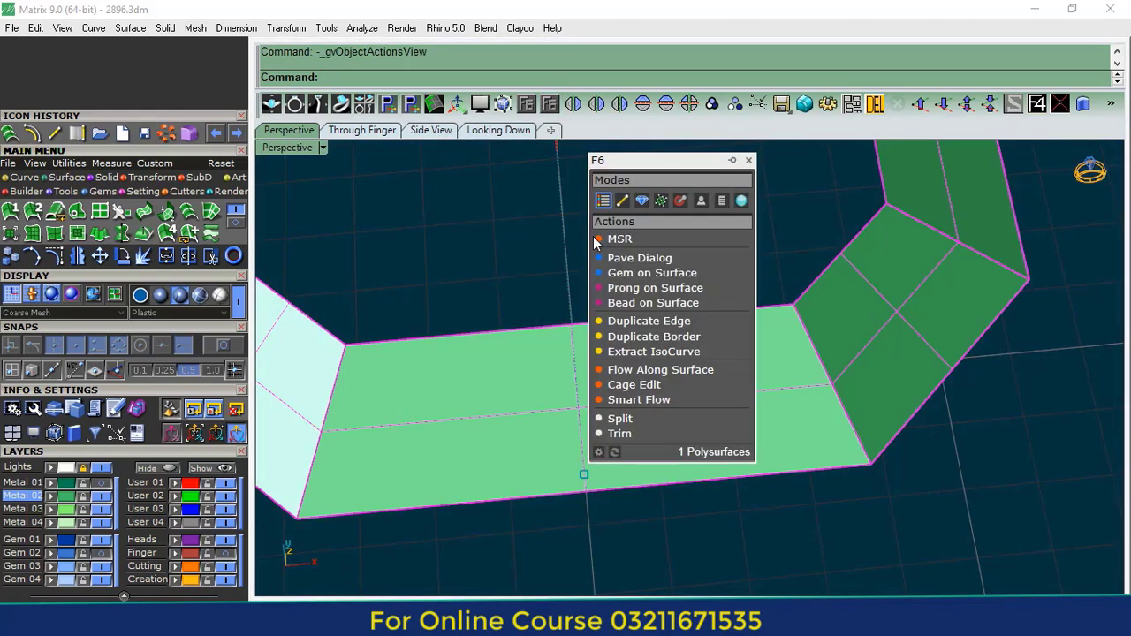
left_click(645, 273)
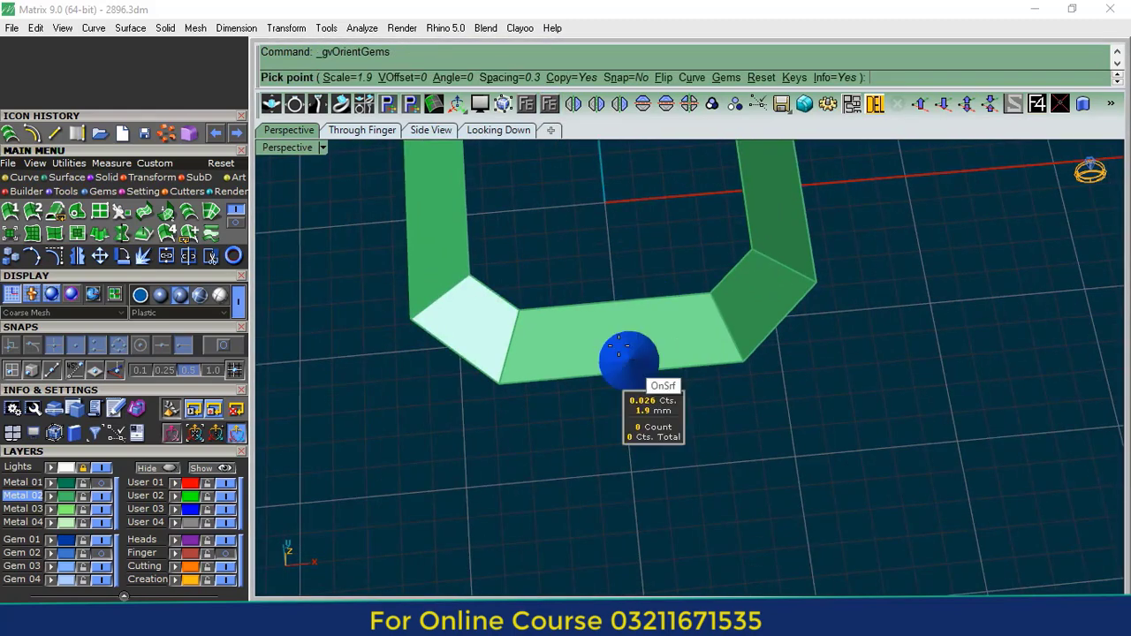
scroll(628, 358, "up", 4)
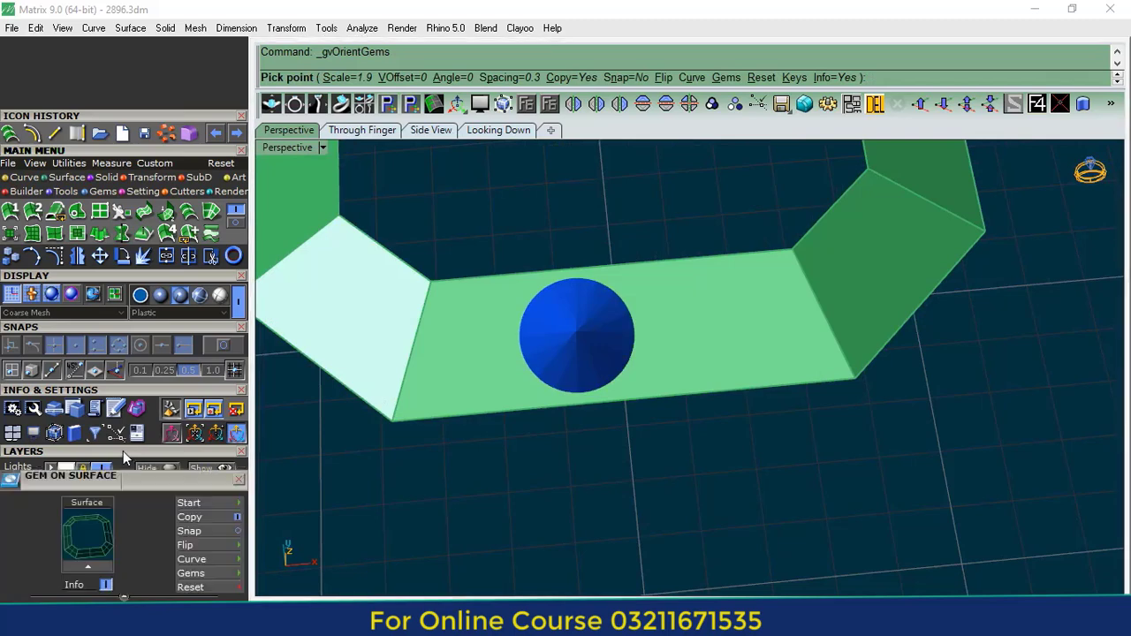
left_click(187, 422)
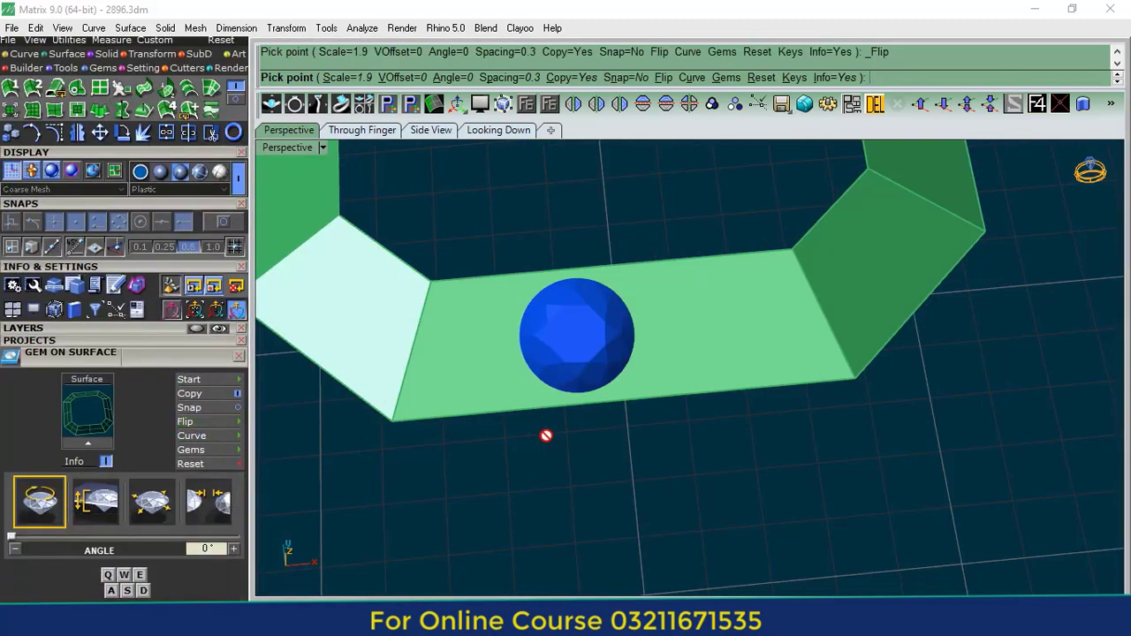
- Reduce the gem size to 1.7 mm and place one gem at the middle of the halo's front side
scroll(621, 332, "up", 4)
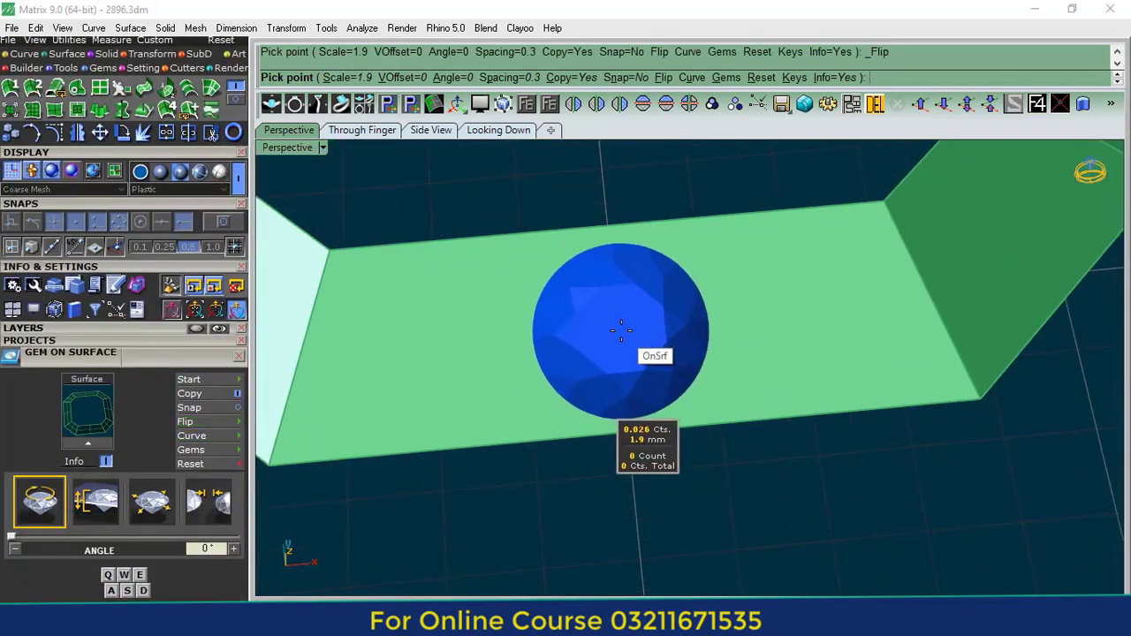
key("a")
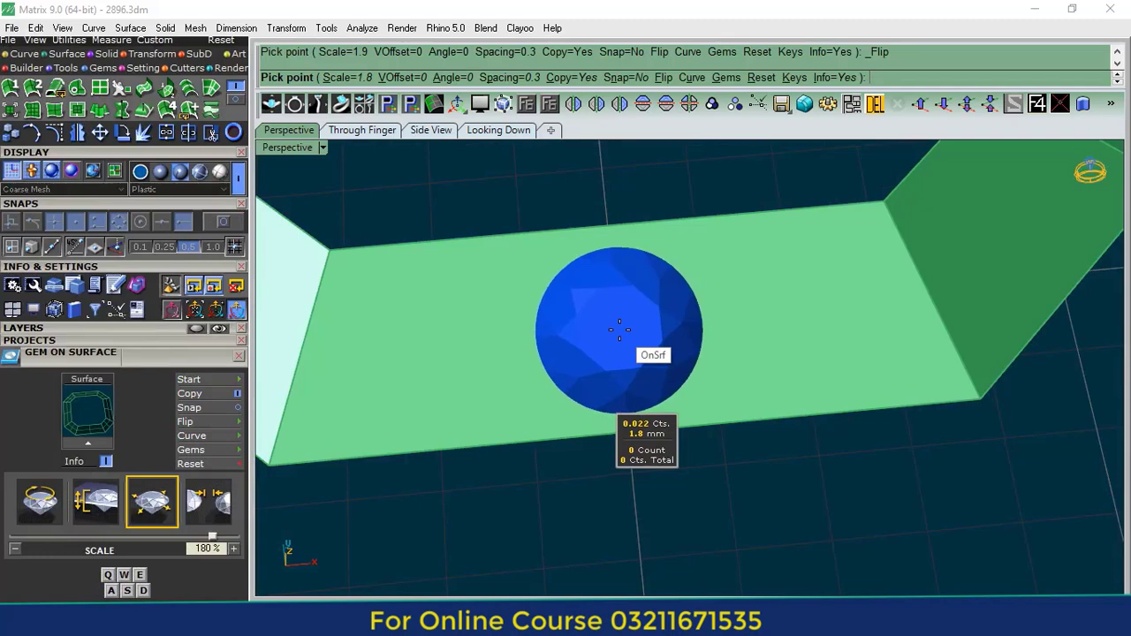
key("a")
left_click(619, 330)
scroll(544, 409, "down", 6)
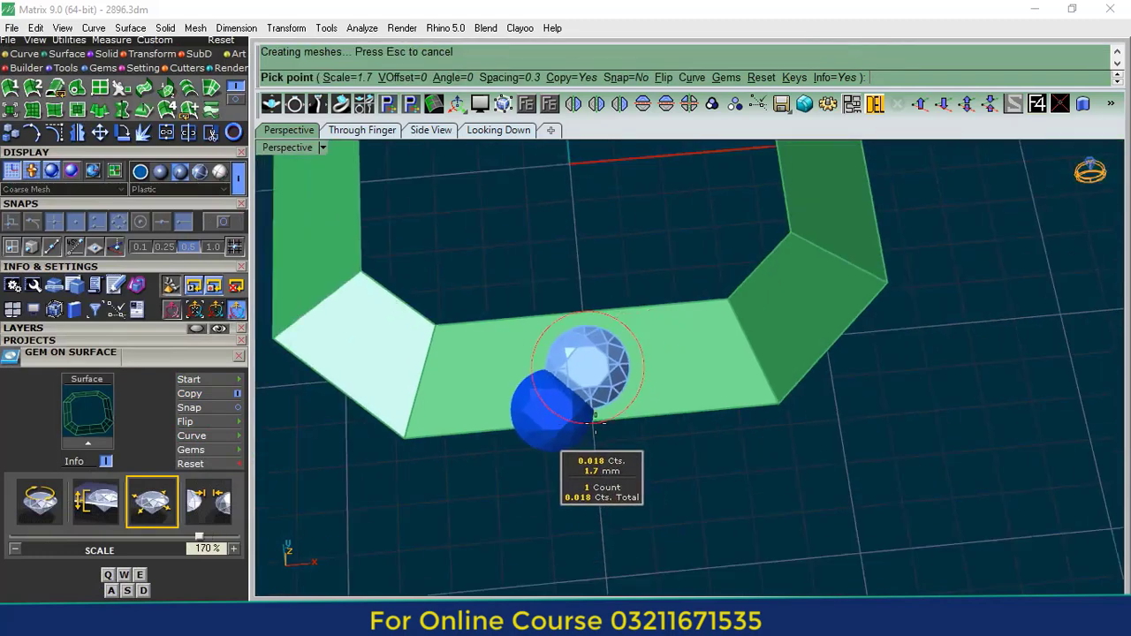
right_click(808, 445)
- Rotate a copy of the front gem a quarter turn about the origin onto the middle of the halo's left side
left_click(498, 131)
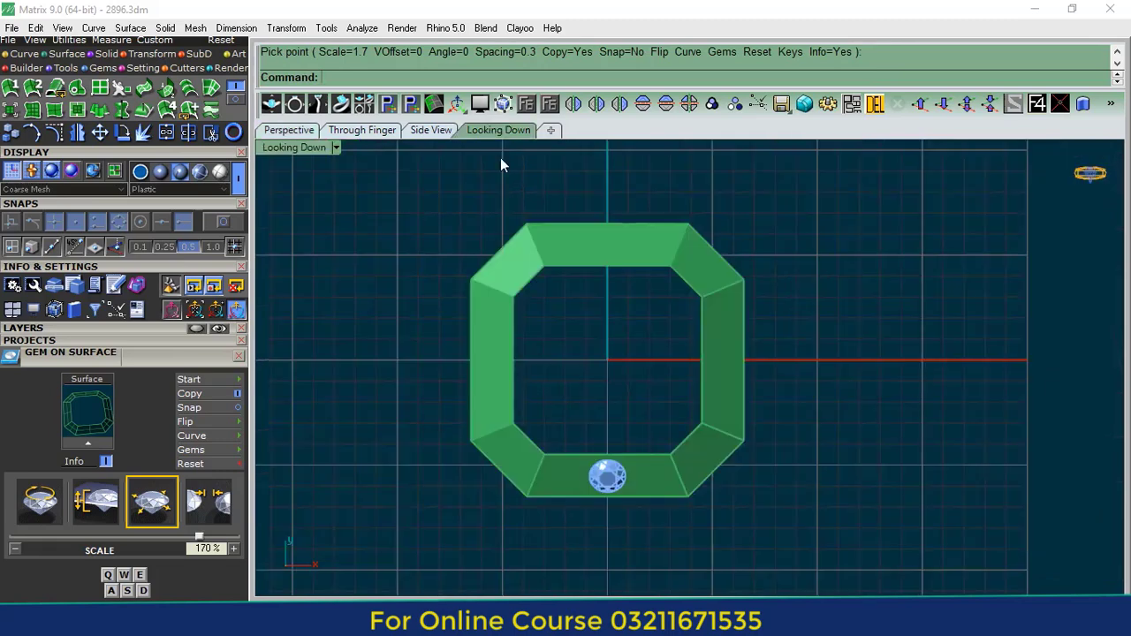
scroll(620, 512, "up", 5)
left_click(602, 452)
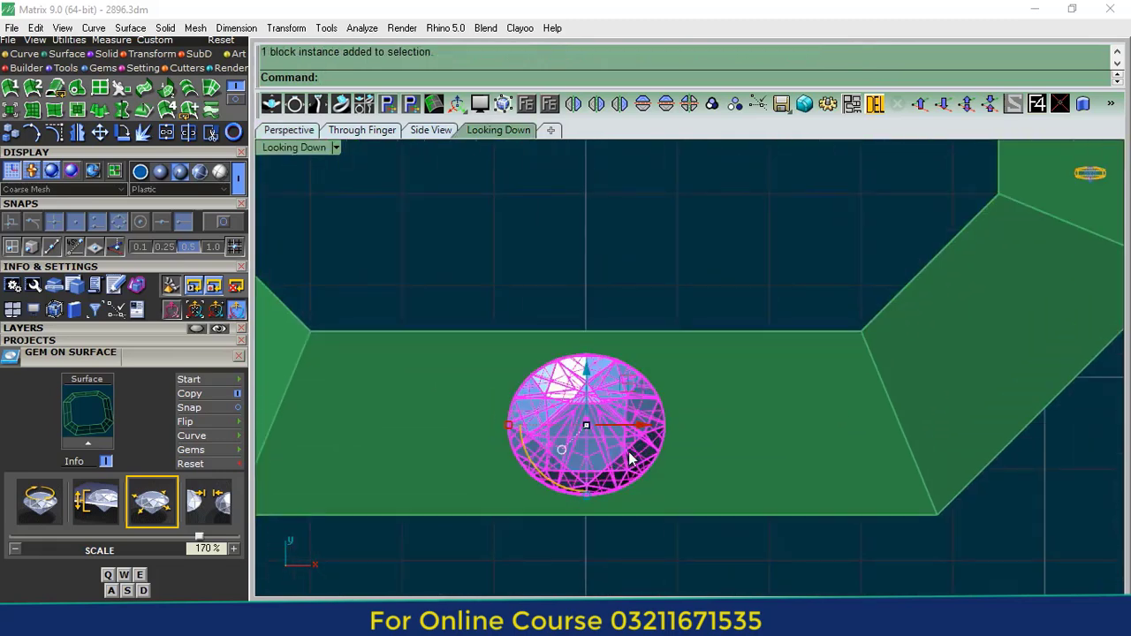
left_click_drag(644, 429, 643, 429)
scroll(583, 353, "down", 2)
scroll(601, 362, "down", 3)
left_click(123, 133)
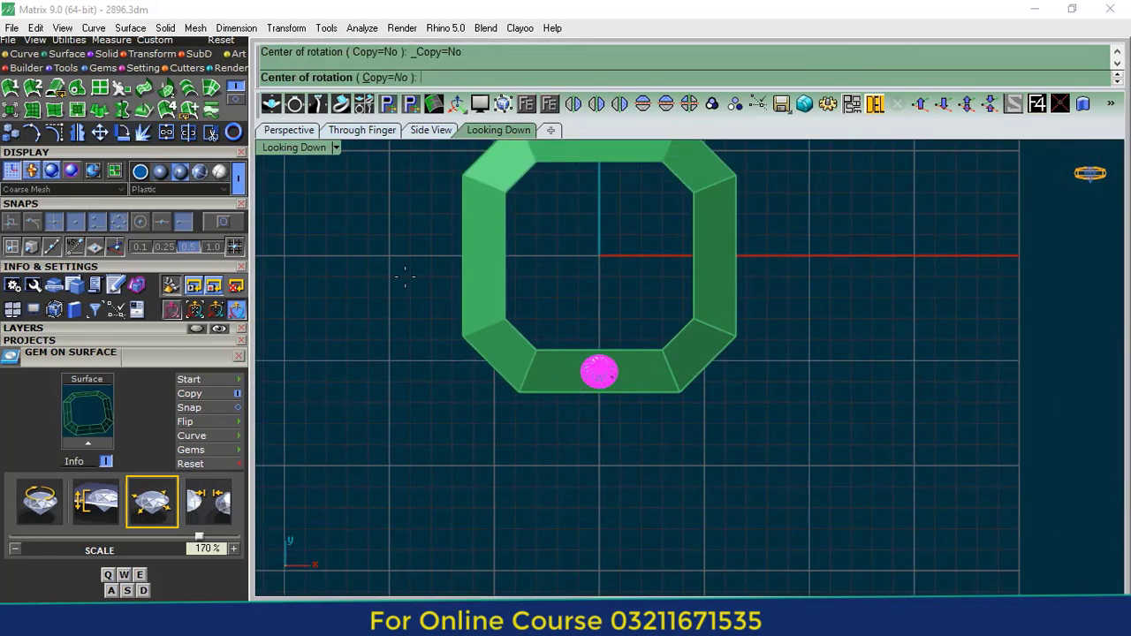
left_click(506, 77)
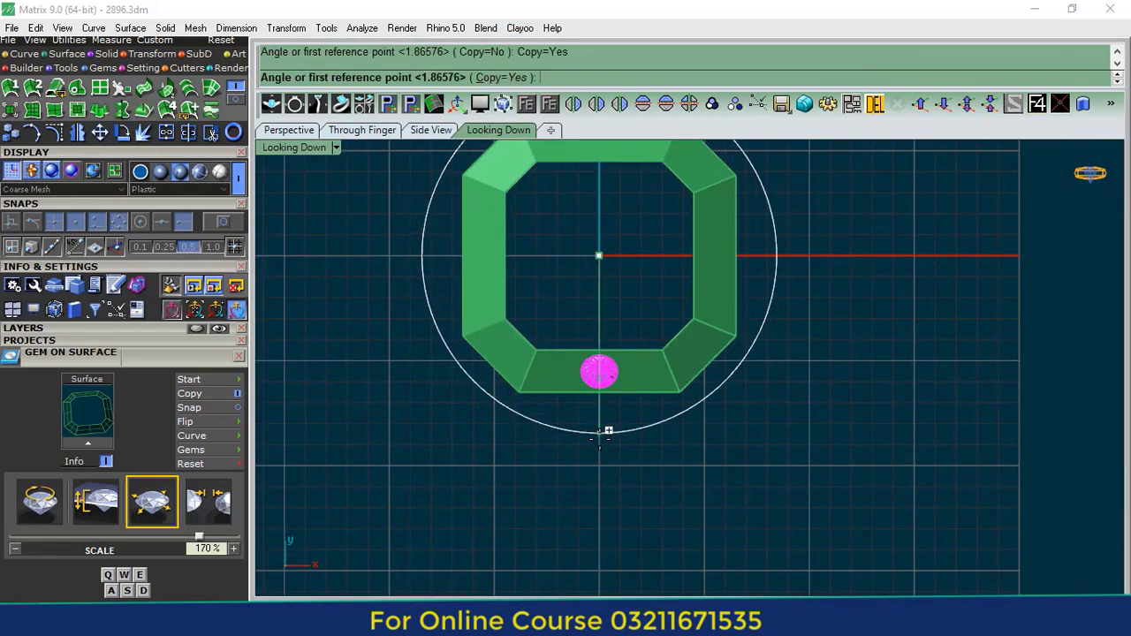
left_click(598, 456)
left_click(417, 268)
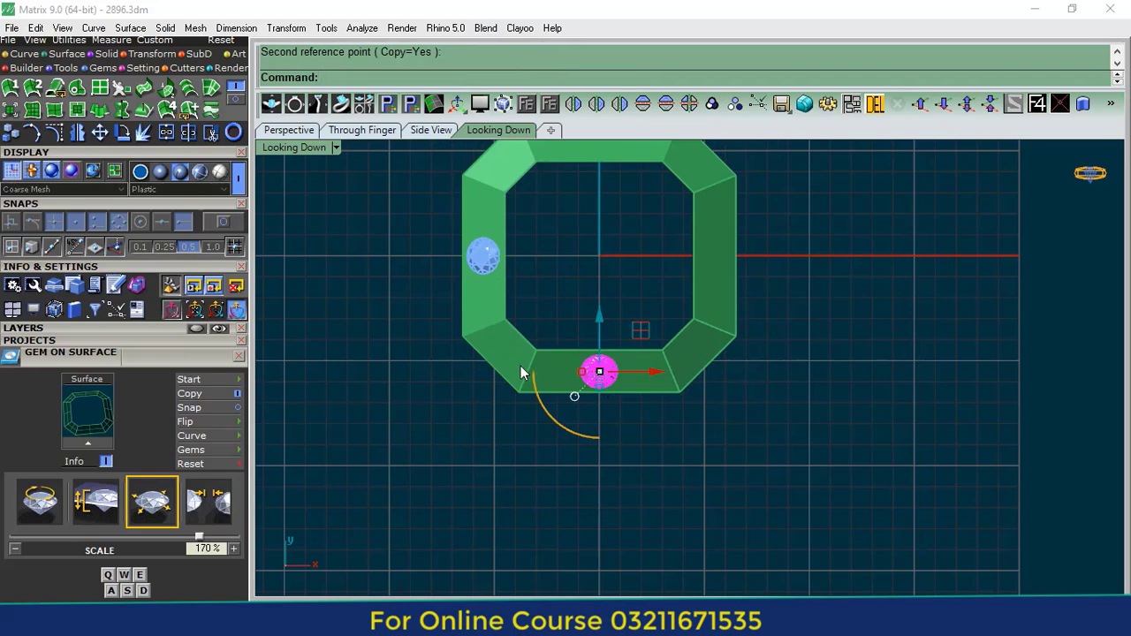
- Place a 1.7 mm gem on the halo surface beside the front middle gem and another on the adjoining left corner facet
left_click(300, 131)
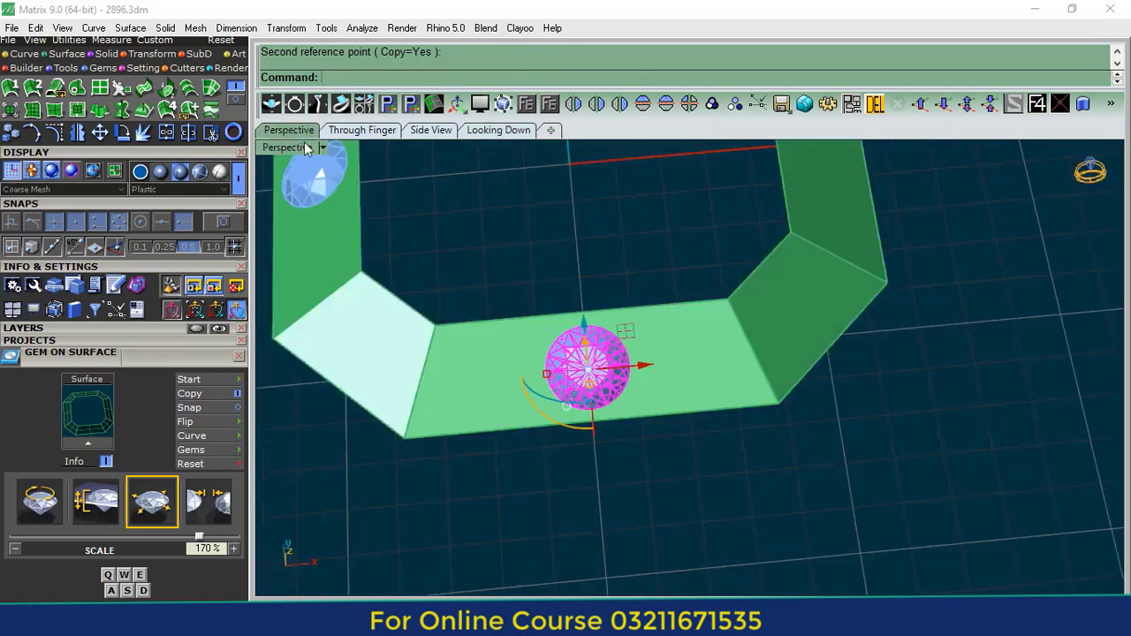
scroll(656, 400, "down", 2)
scroll(579, 384, "up", 4)
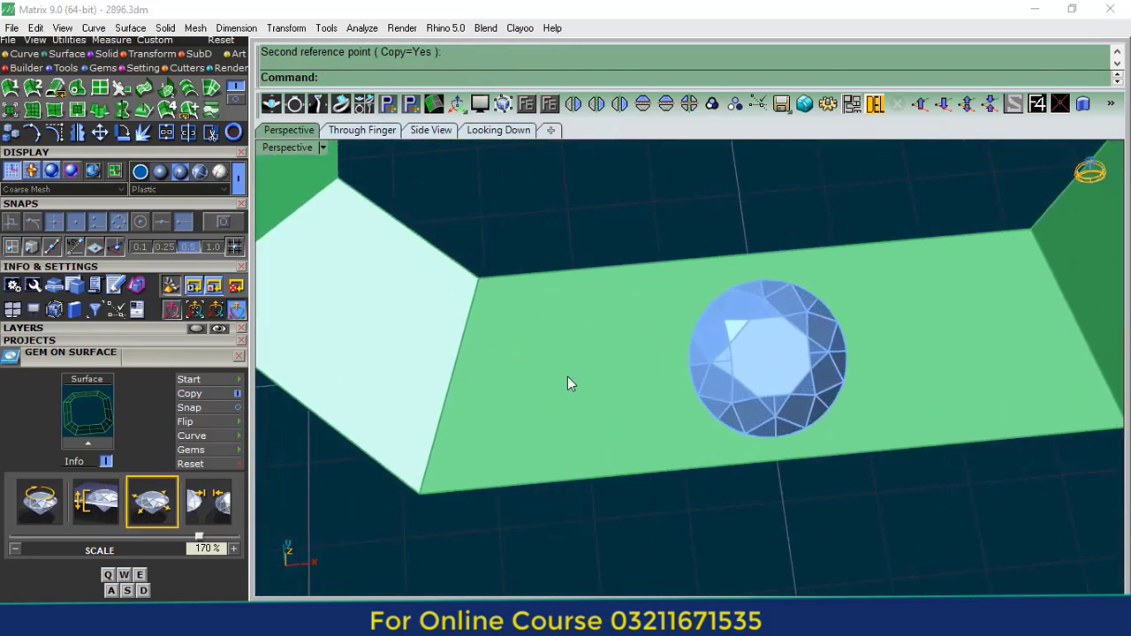
left_click(567, 378)
left_click(76, 450)
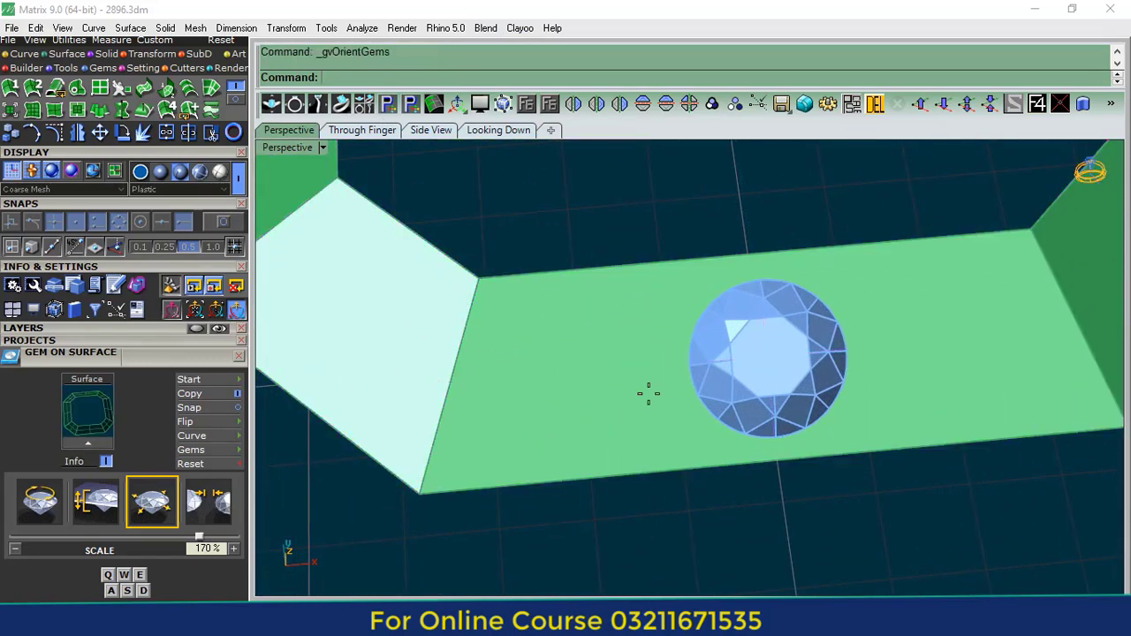
scroll(596, 378, "up", 2)
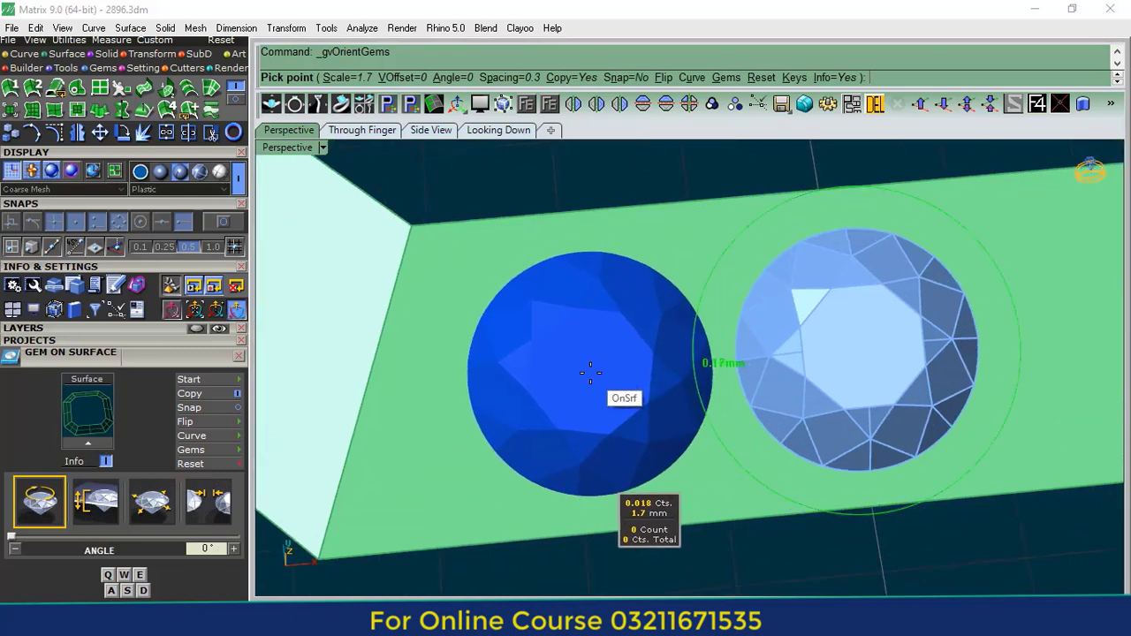
left_click(591, 373)
scroll(592, 373, "down", 4)
scroll(567, 412, "up", 2)
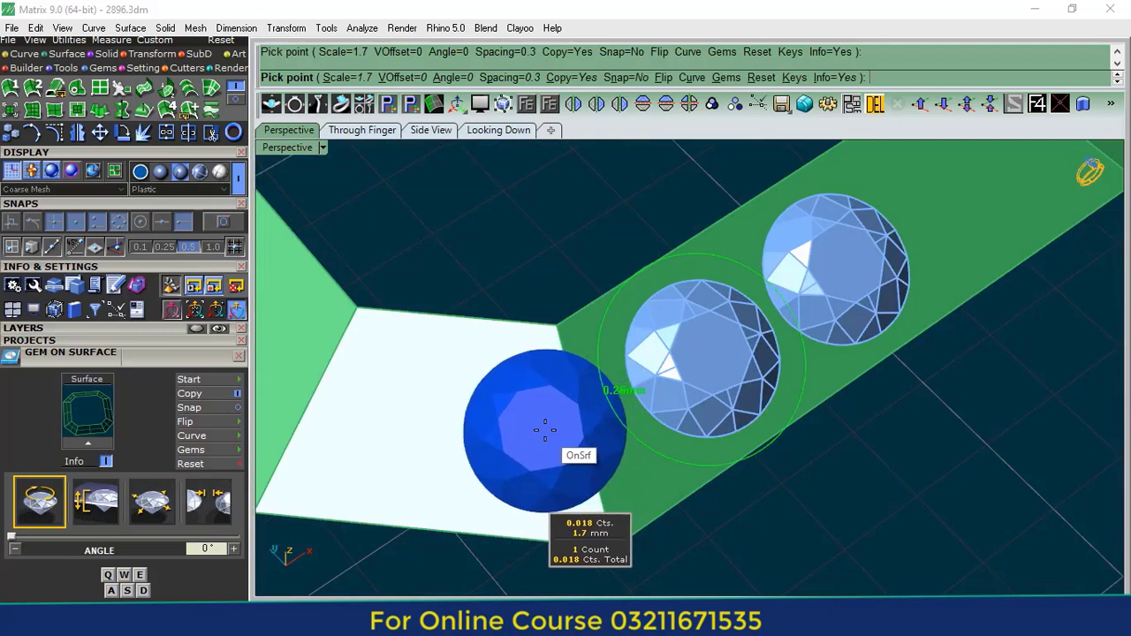
left_click(545, 430)
- Place a second 1.7 mm gem on the corner facet and one more before the left side's middle gem
scroll(548, 433, "down", 3)
scroll(588, 442, "up", 2)
scroll(587, 442, "up", 2)
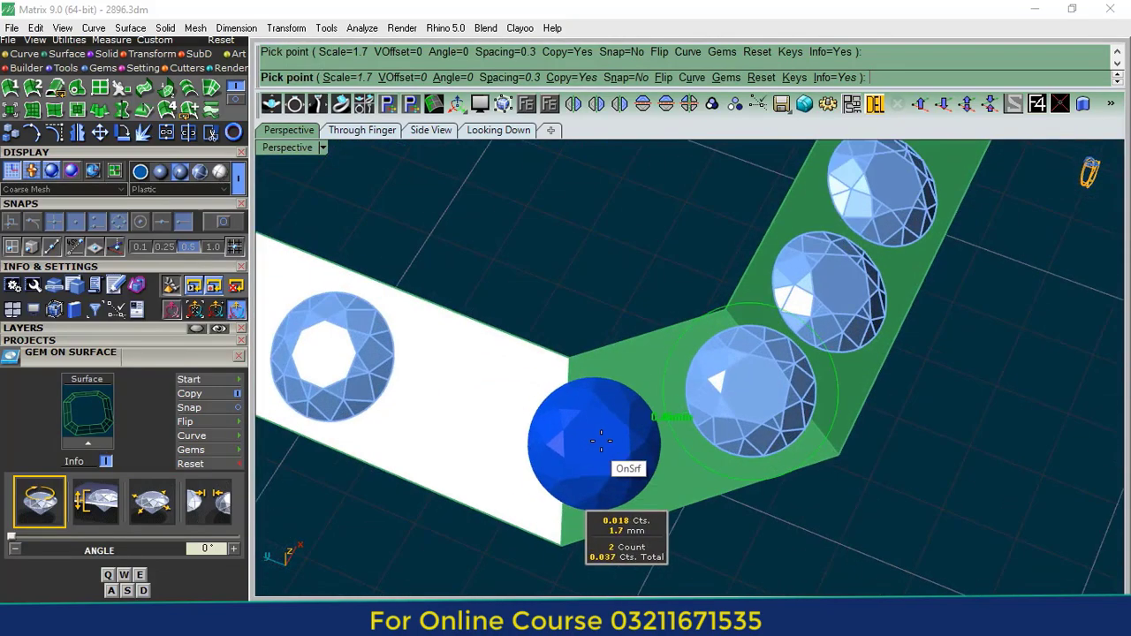
left_click(599, 441)
scroll(565, 494, "down", 2)
scroll(560, 511, "up", 3)
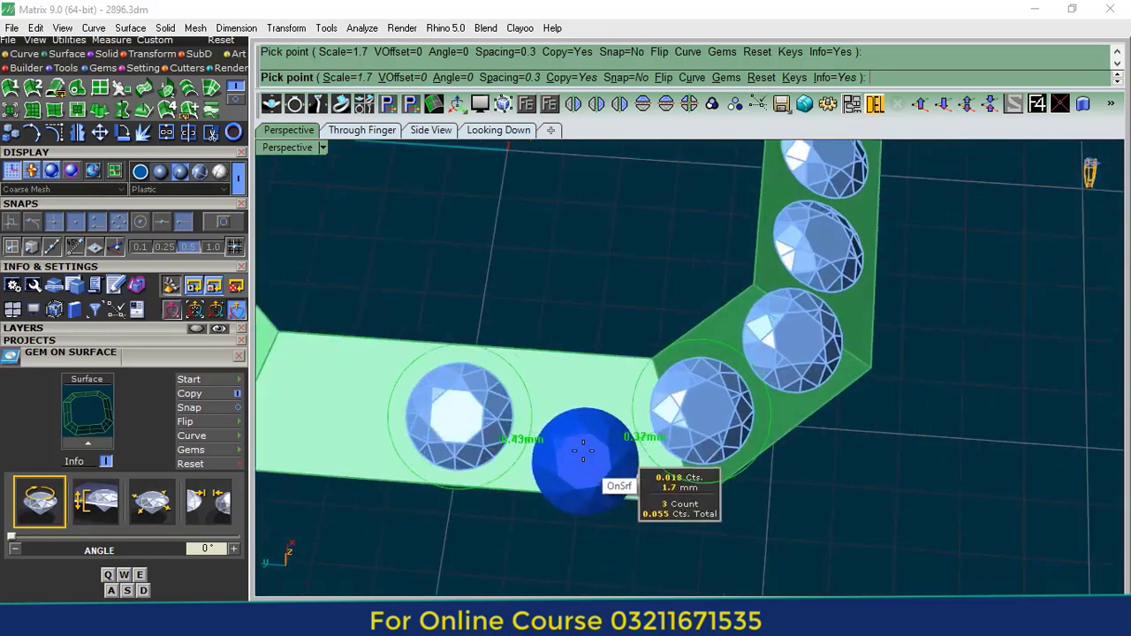
left_click(583, 424)
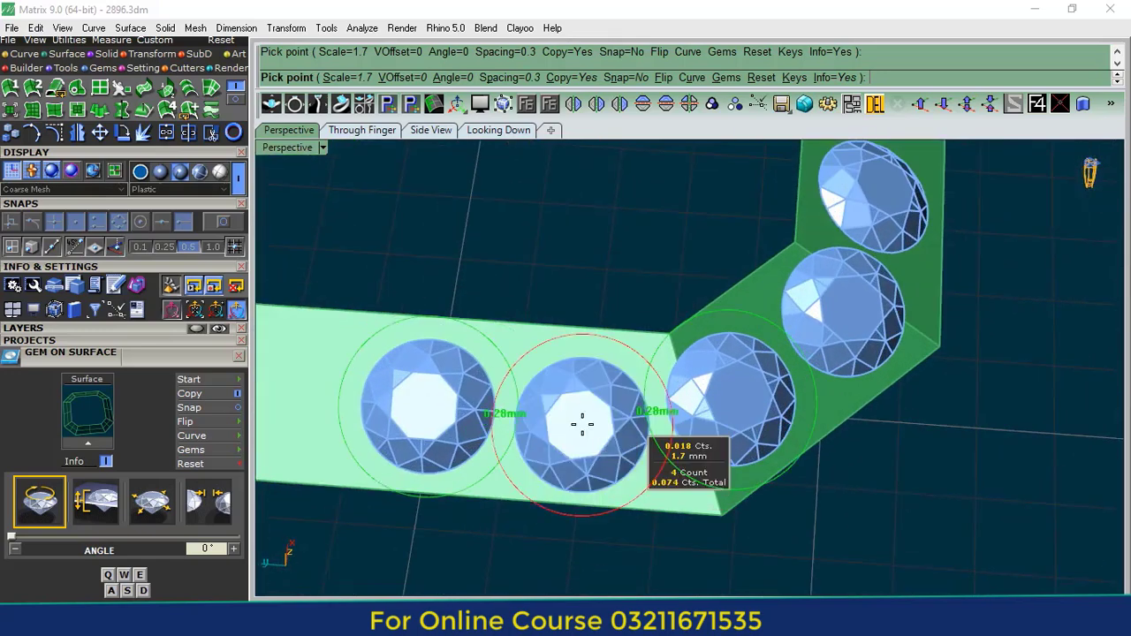
right_click(582, 424)
- Group the four newly placed gems between the front and left middle gems
left_click(582, 424)
left_click(727, 404, "shift")
left_click(841, 313, "shift")
left_click(861, 224, "shift")
scroll(610, 442, "down", 5)
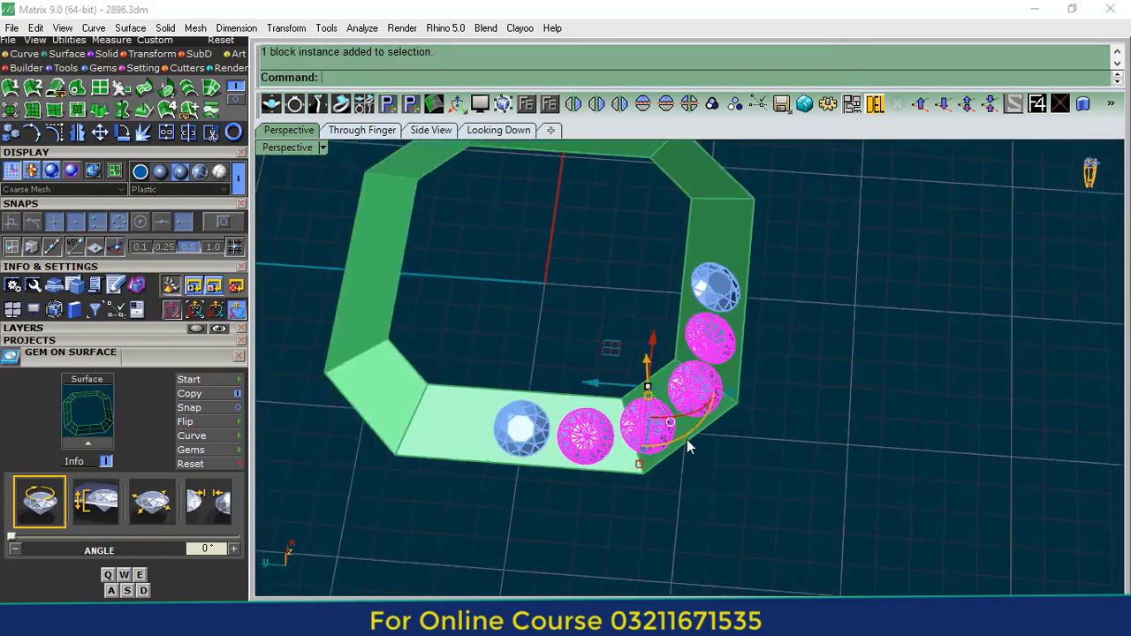
right_click_drag(687, 442, 696, 387)
left_click(712, 104)
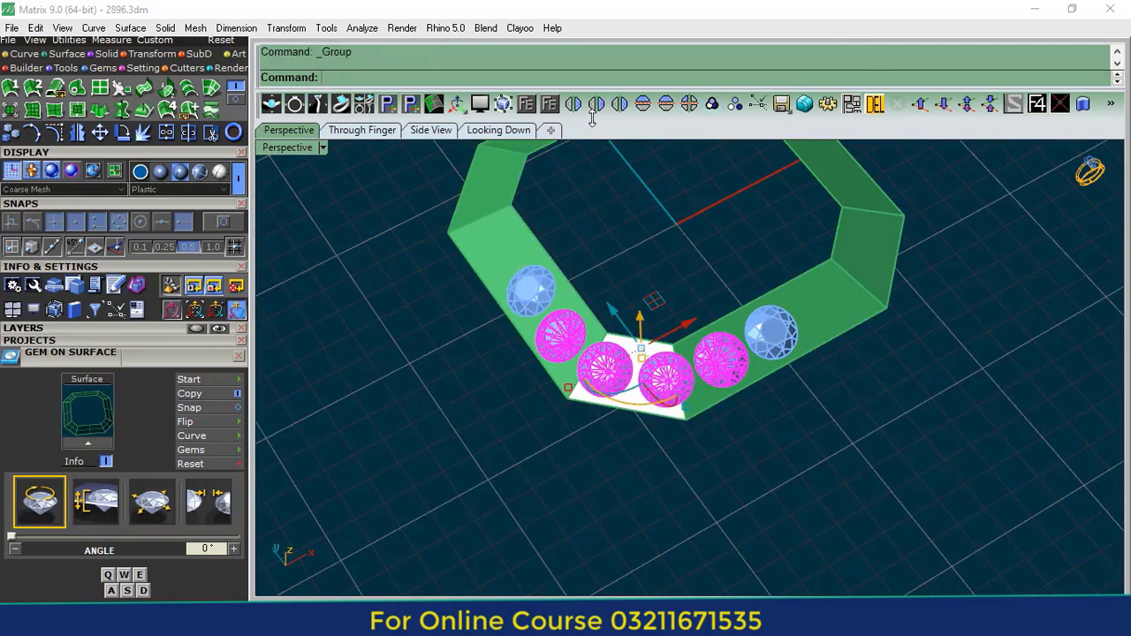
- Mirror the gem group and the left middle gem across to the right side of the halo
left_click(528, 305, "shift")
right_click_drag(621, 312, 592, 346, "shift")
left_click(600, 108)
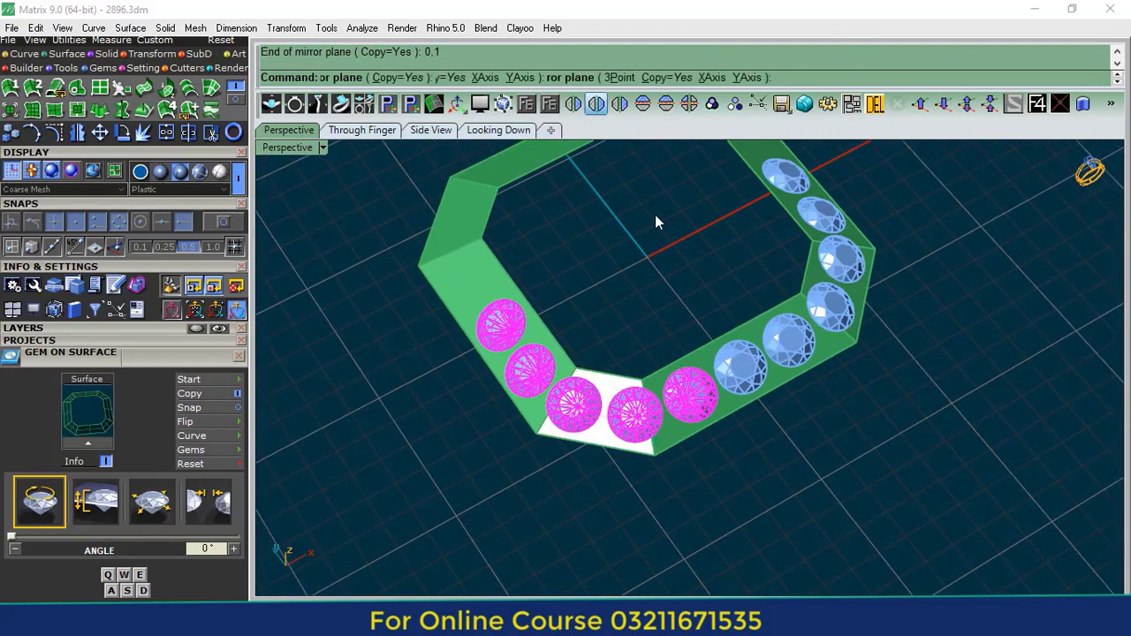
- Mirror both corner gem groups and the front middle gem to the back half of the halo, excluding the side middle gems
left_click(746, 382, "shift")
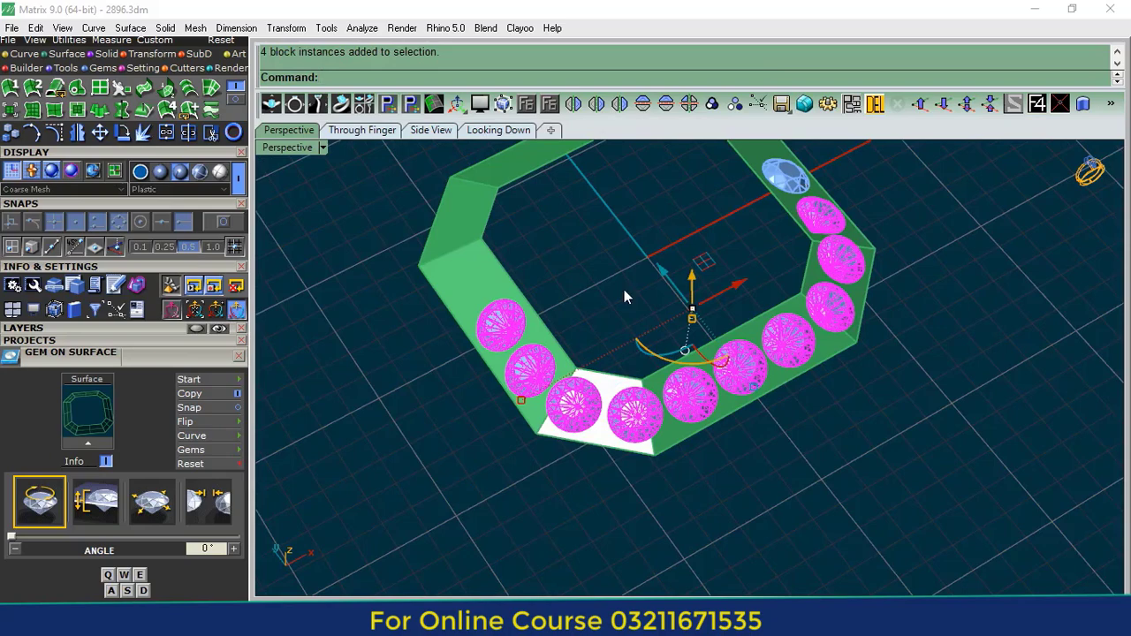
left_click(505, 322, "ctrl")
left_click(666, 104)
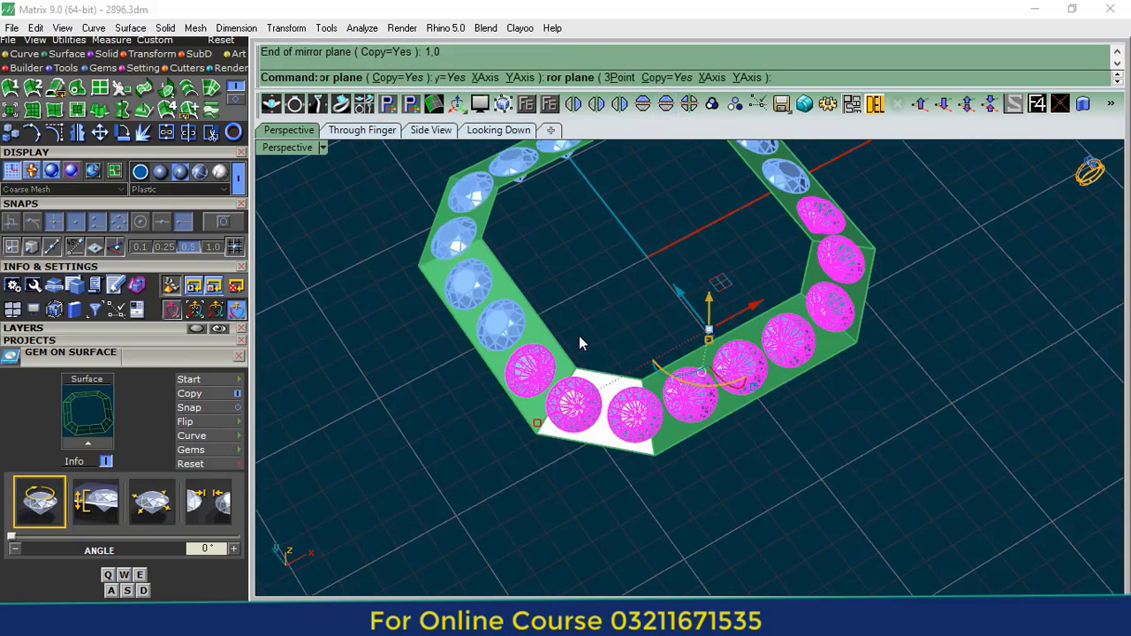
scroll(578, 337, "down", 3)
left_click(817, 372)
right_click_drag(585, 407, 628, 377)
scroll(628, 378, "up", 8)
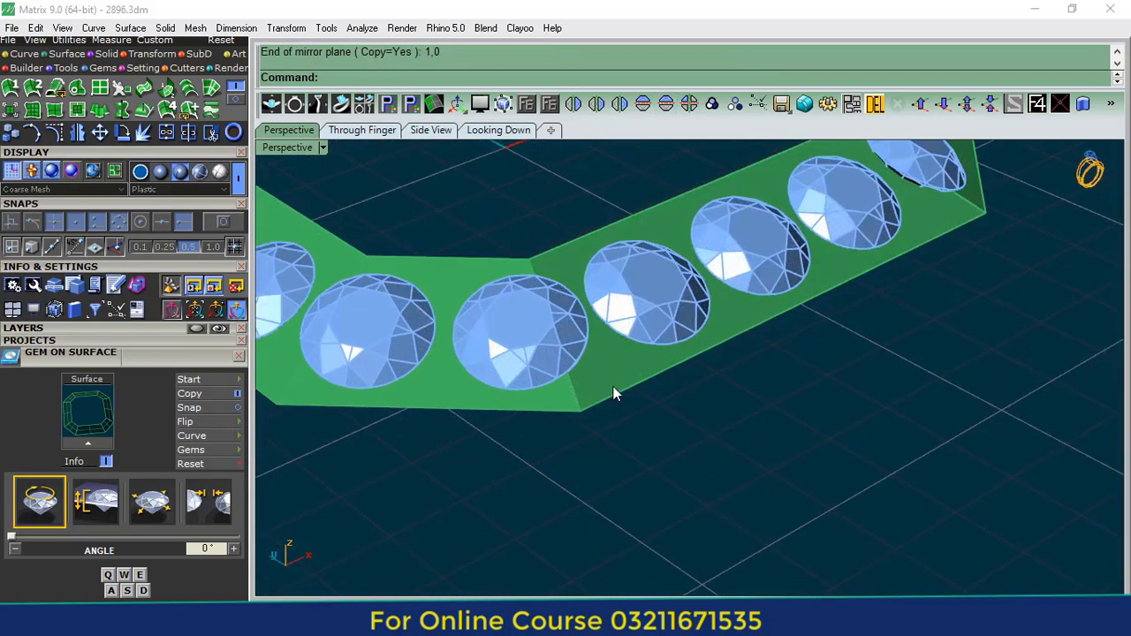
- Offset the sloped halo surface by 0.4 mm into a solid
left_click(608, 384)
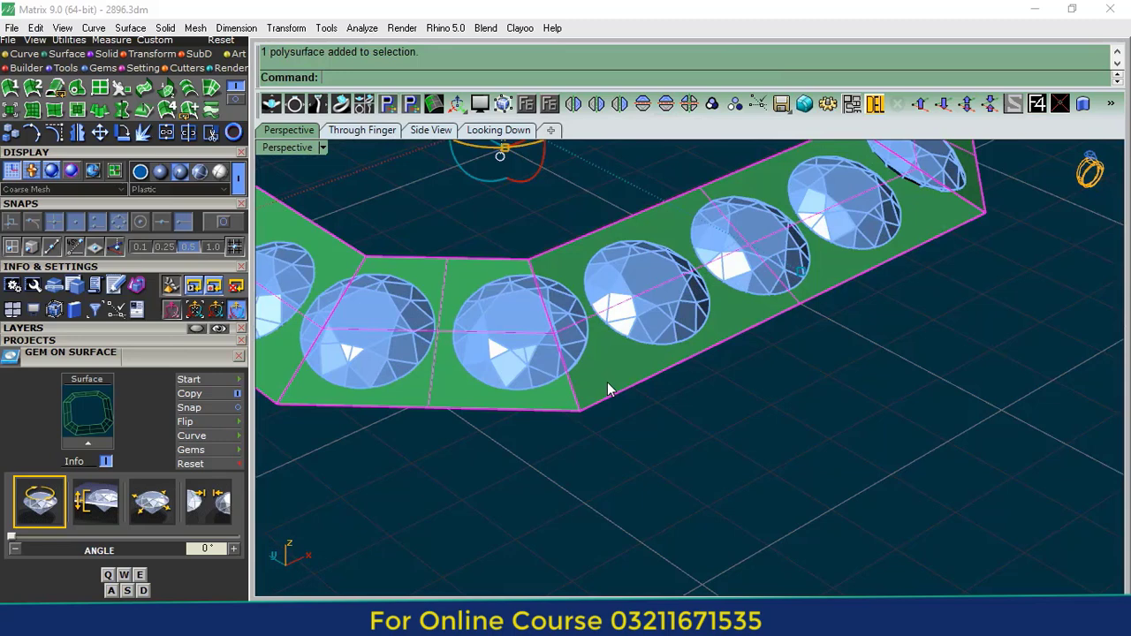
left_click(236, 100)
left_click(99, 88)
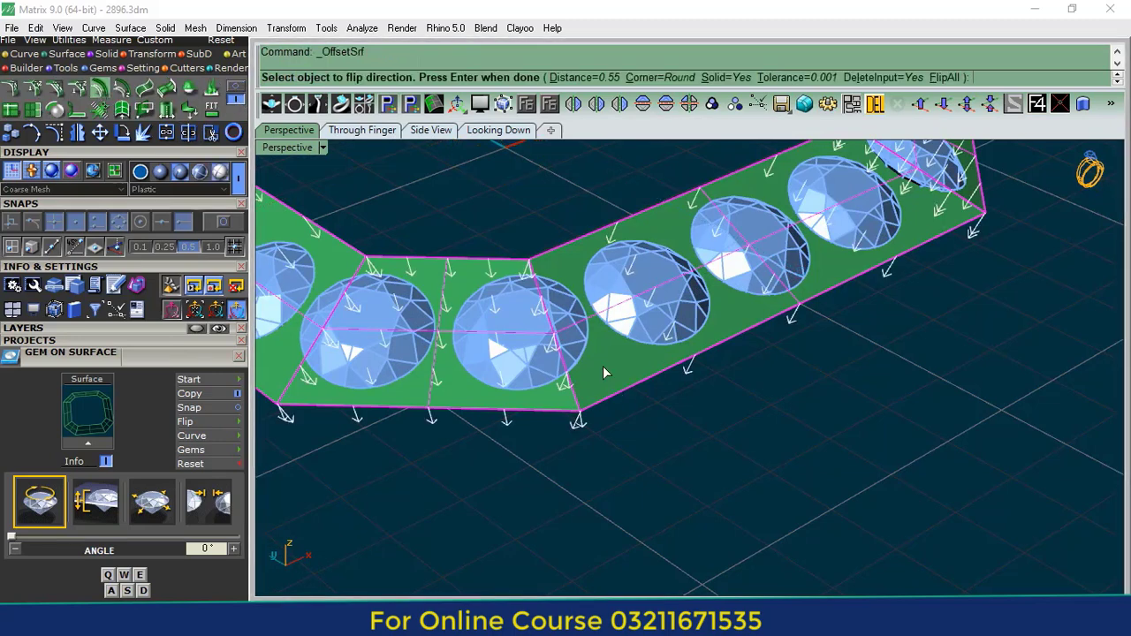
right_click_drag(732, 425, 720, 449)
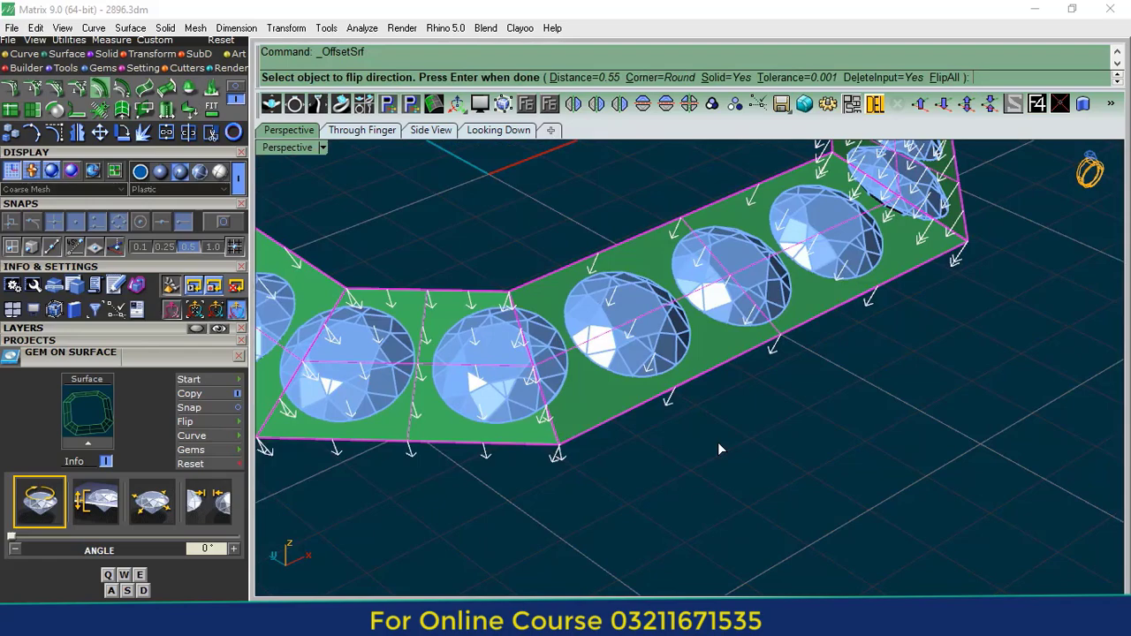
type(".4")
key("Return")
key("Return")
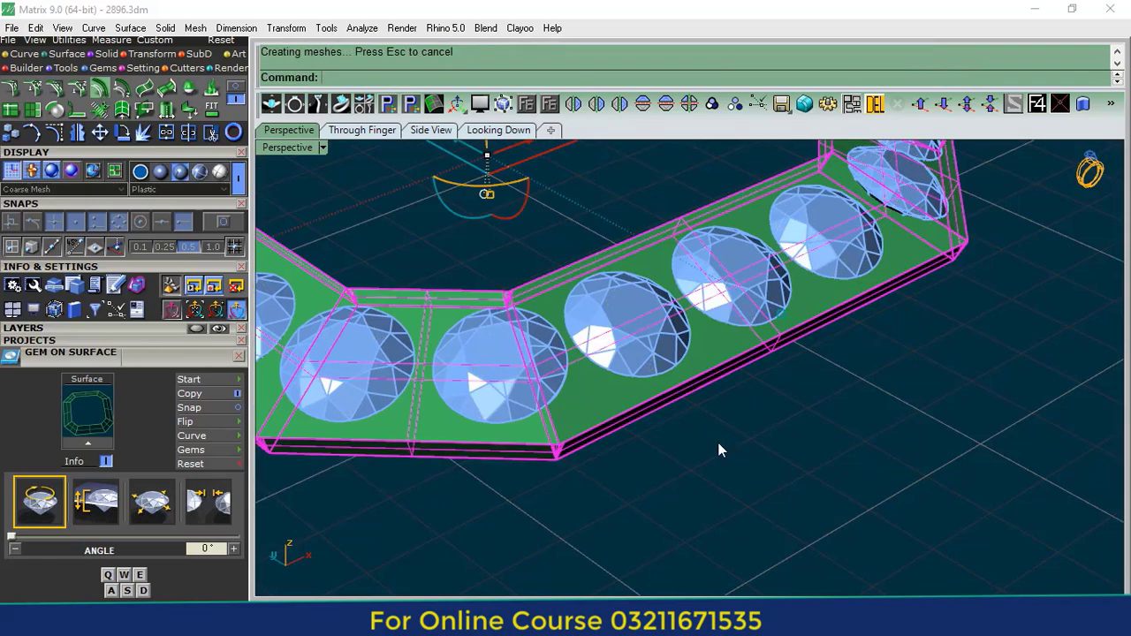
left_click(694, 498)
- Select all the halo gems through the Gem 04 layer and group them
scroll(637, 309, "down", 7)
right_click_drag(562, 341, 605, 369)
scroll(503, 377, "up", 6)
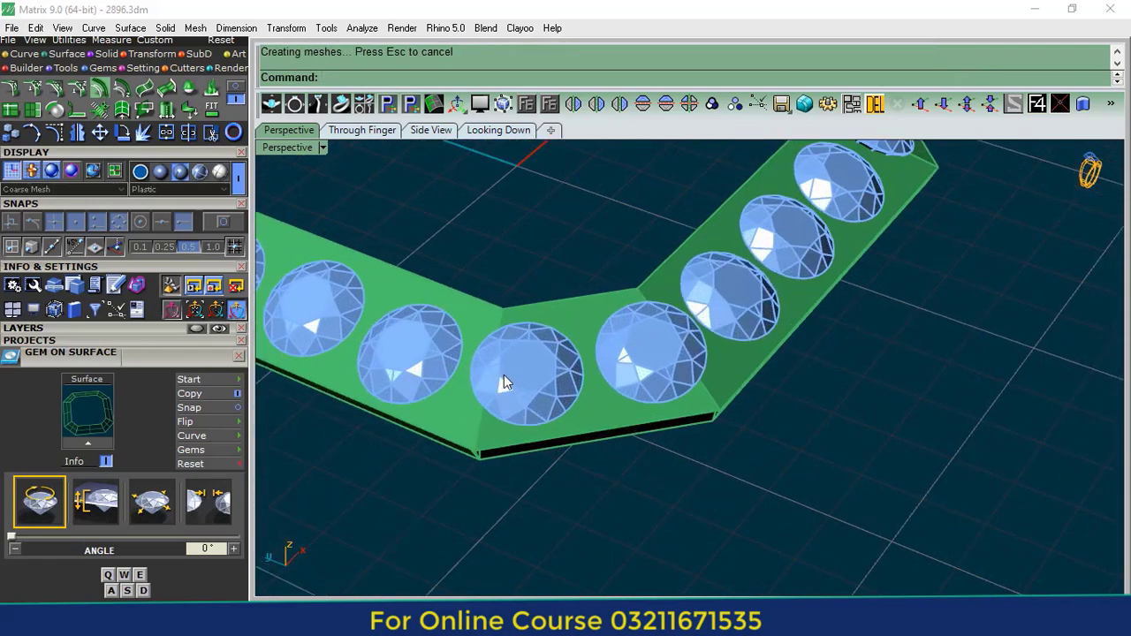
left_click(502, 377)
scroll(568, 403, "down", 5)
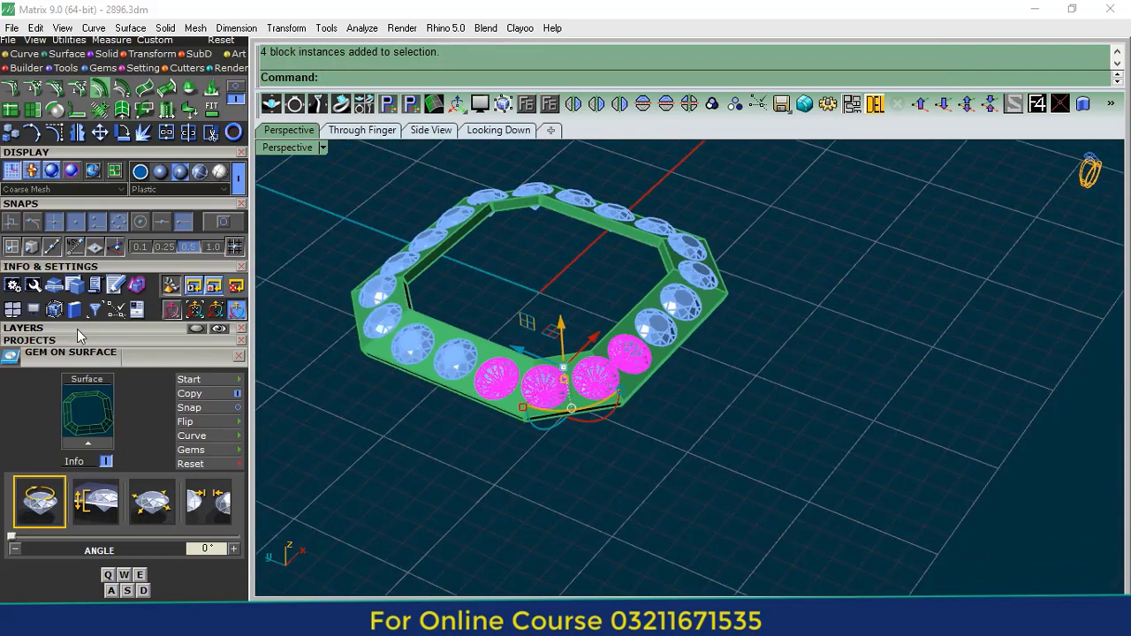
left_click(76, 329)
left_click(69, 450)
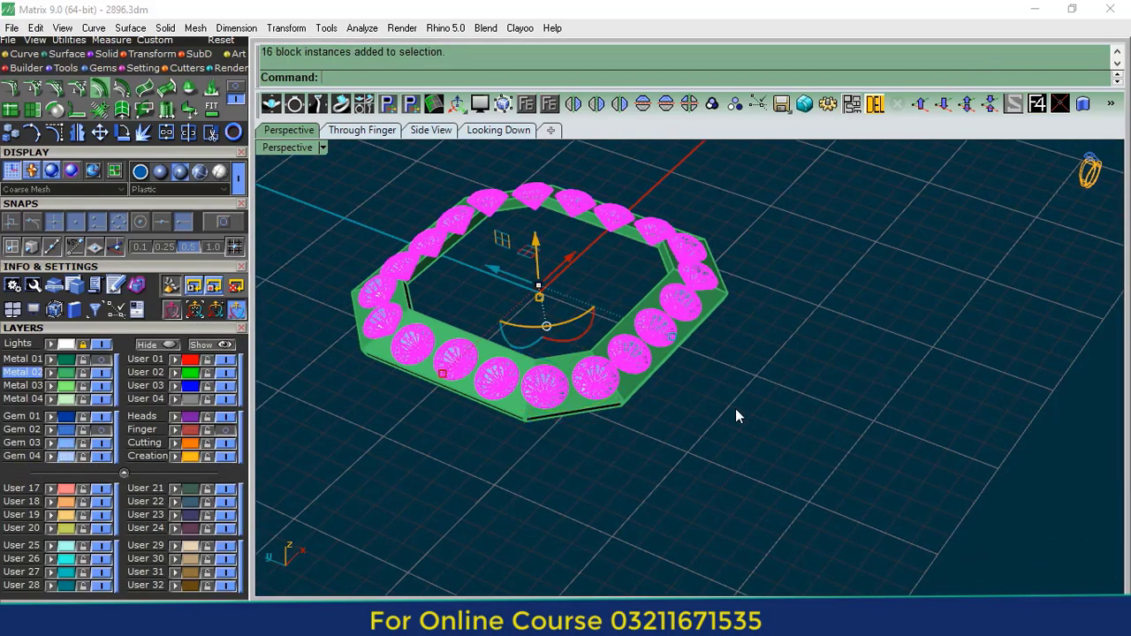
left_click(712, 105)
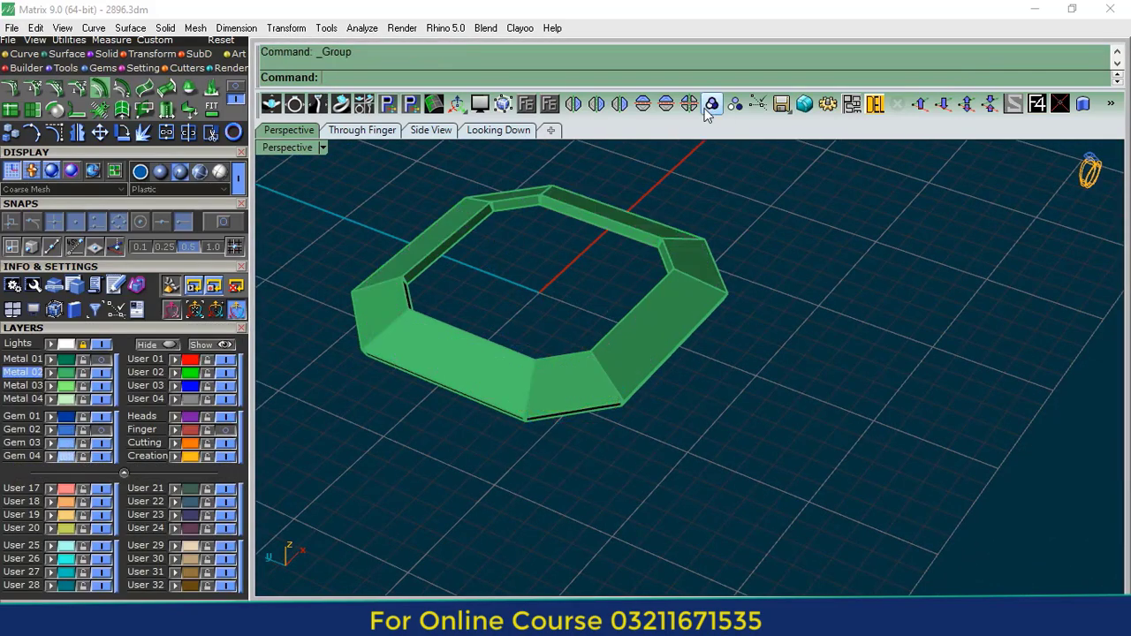
- Start the Gem Cutter on the grouped halo gems and set the lower seat size to 70%
left_click(196, 68)
left_click(99, 326)
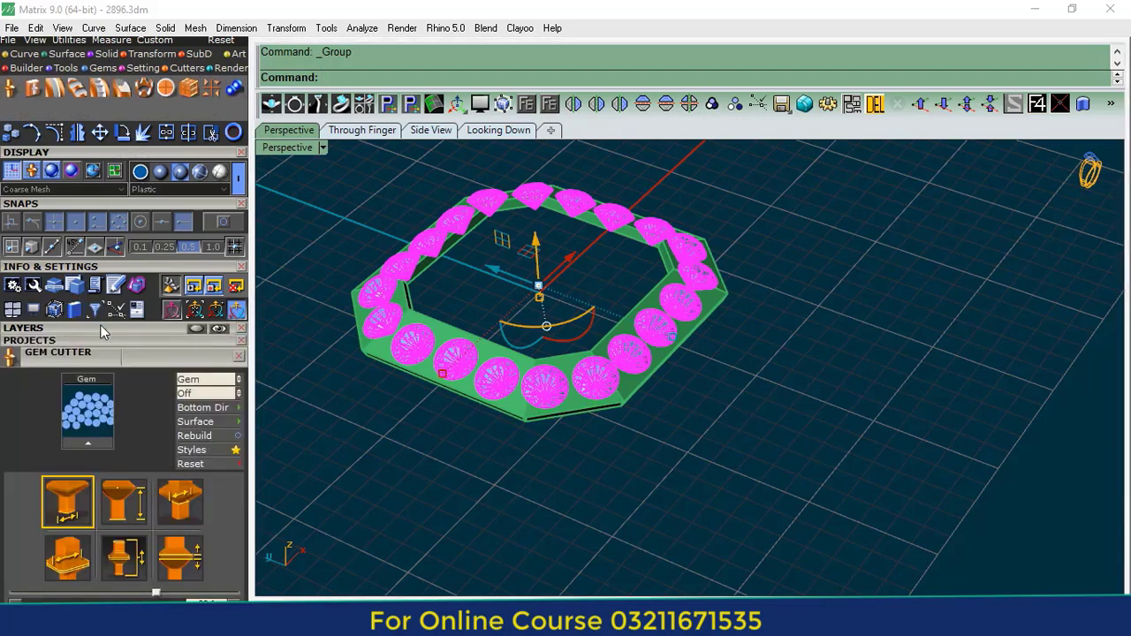
left_click(83, 281)
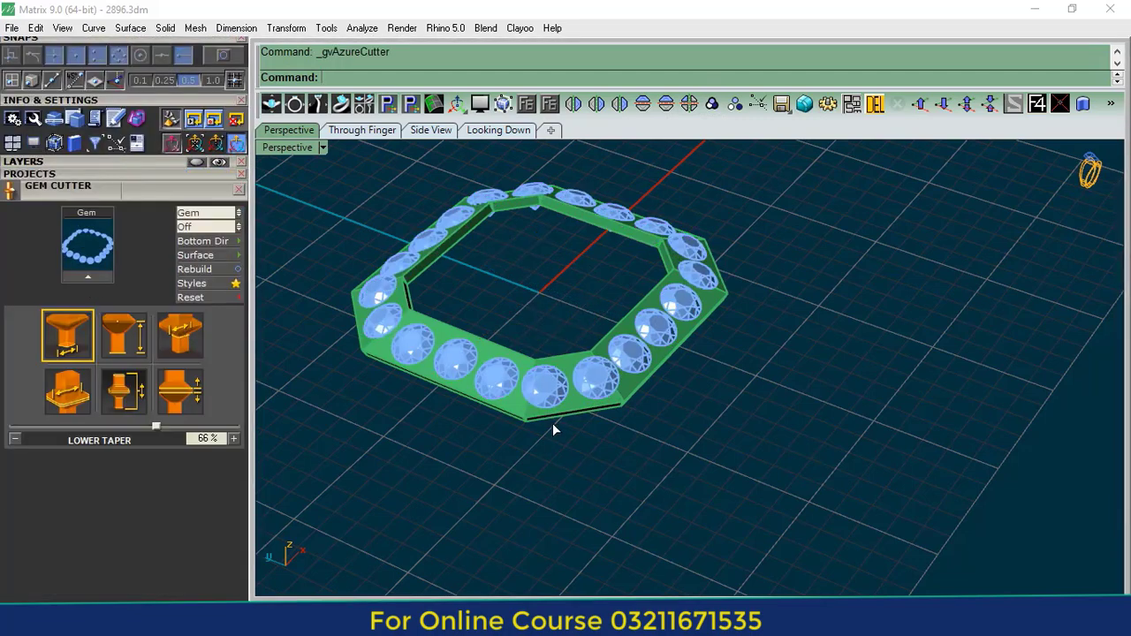
right_click_drag(463, 479, 641, 257)
scroll(580, 260, "up", 4)
scroll(556, 375, "up", 5)
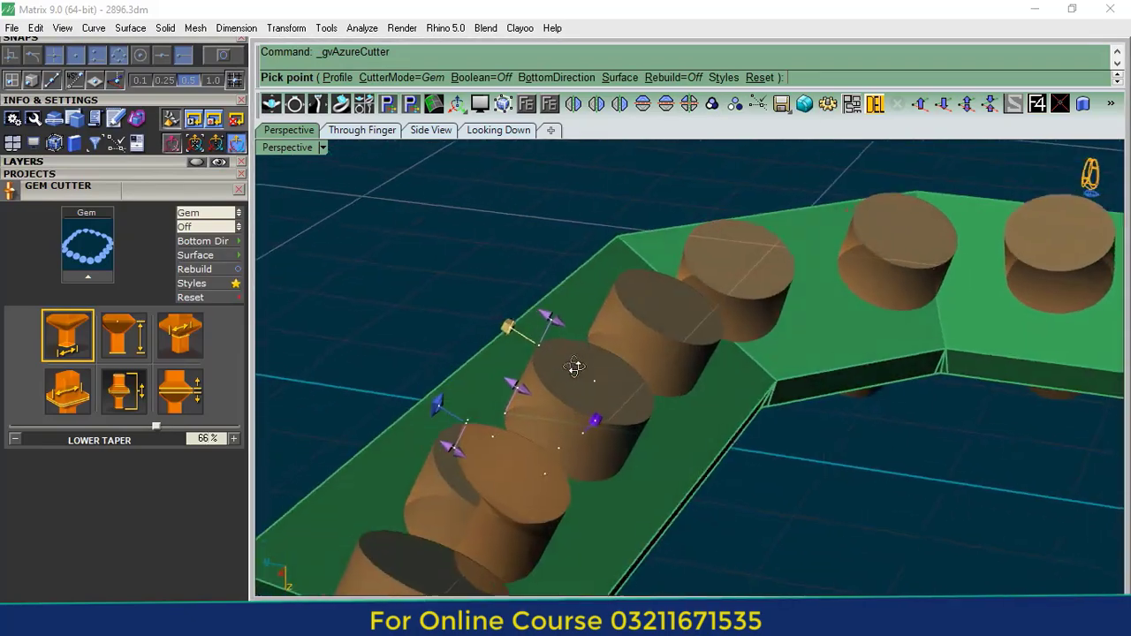
right_click_drag(575, 369, 560, 390)
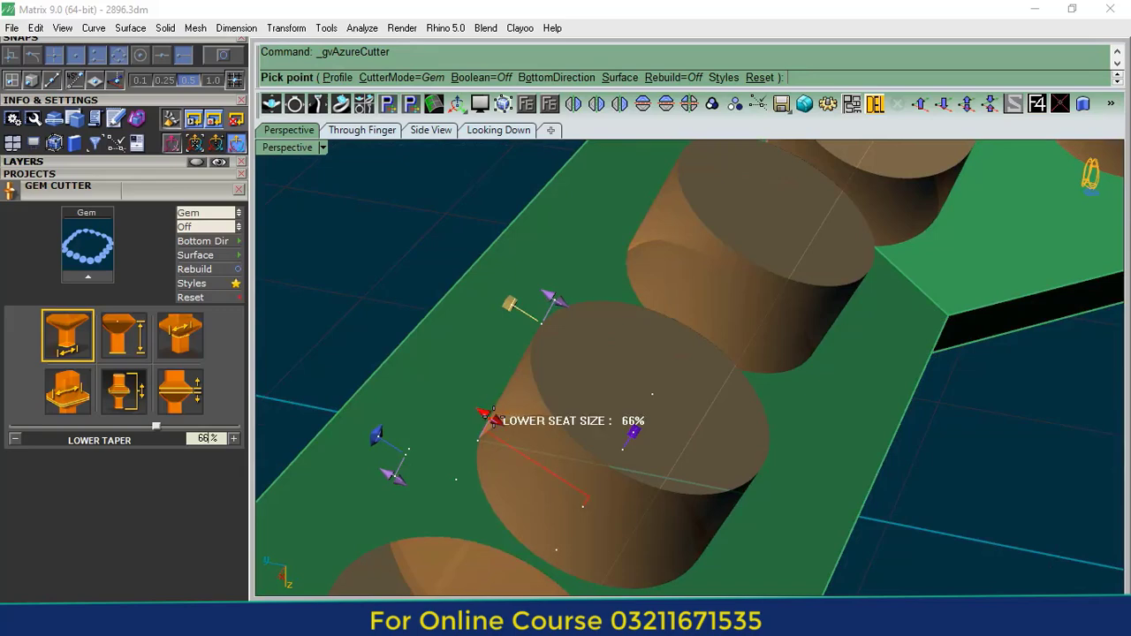
left_click_drag(488, 418, 478, 419)
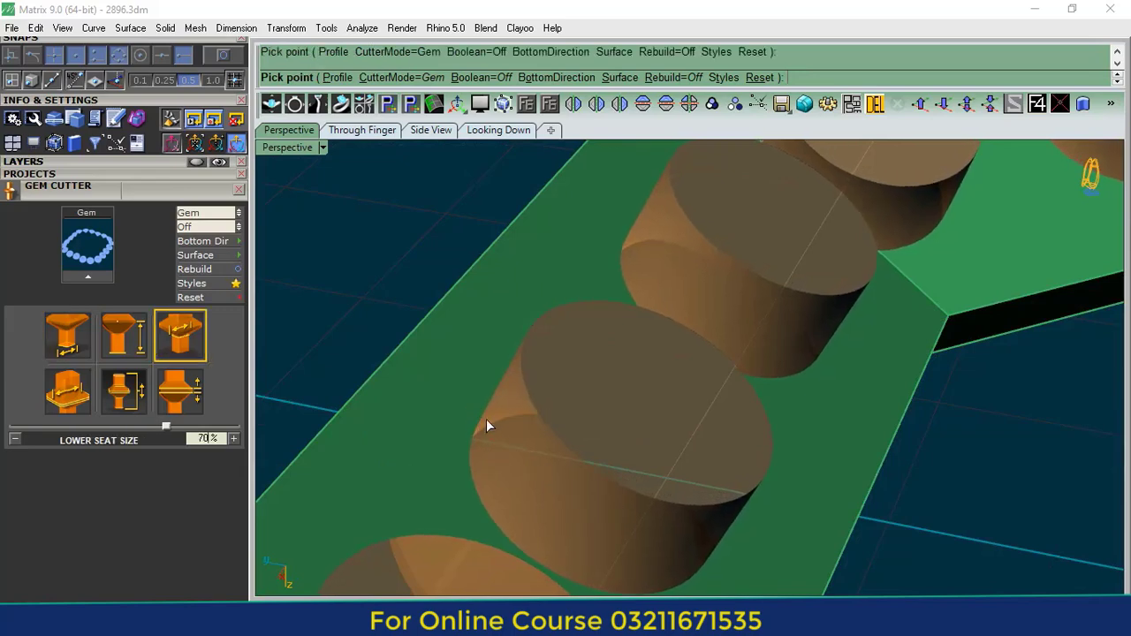
- Check the cutters from above and beneath the halo, generate them and close the cutter settings
scroll(531, 415, "down", 2)
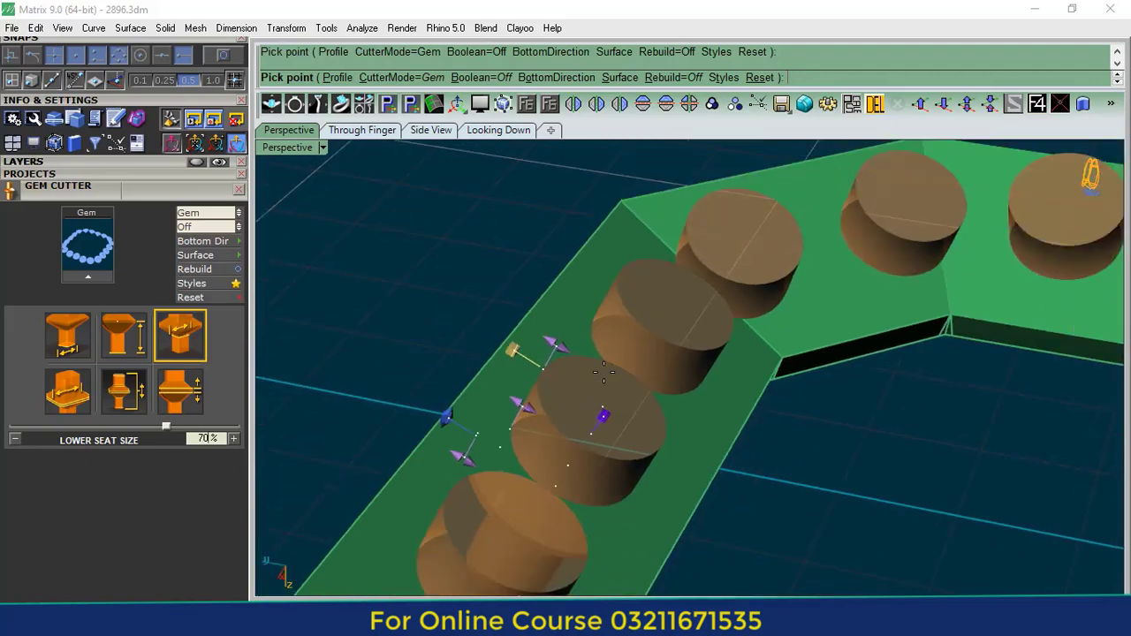
right_click_drag(524, 303, 555, 307)
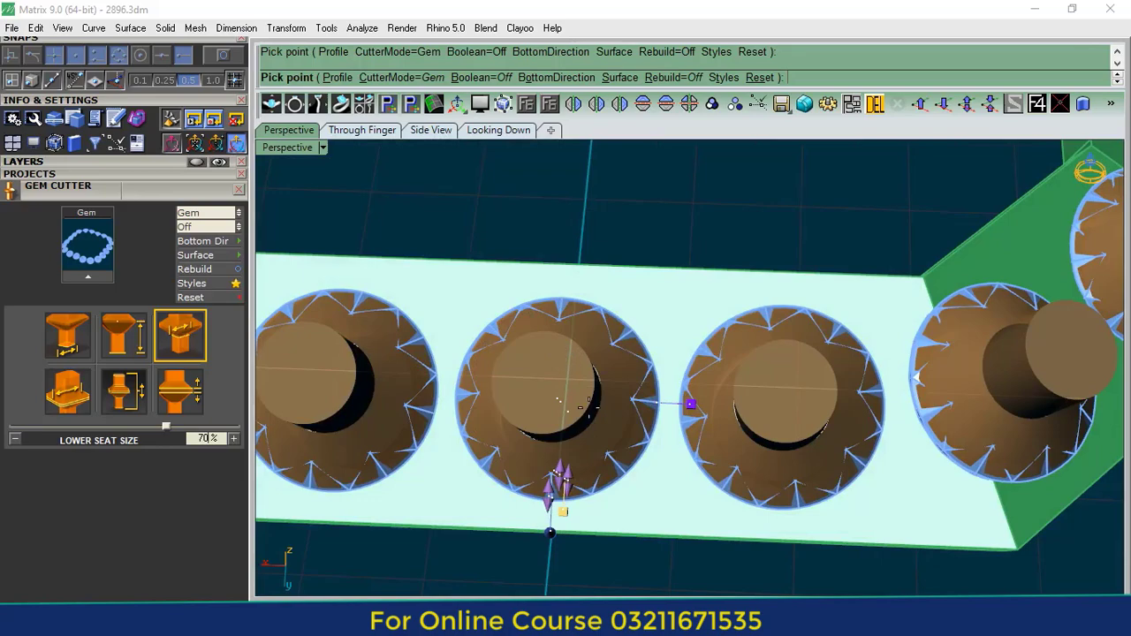
right_click_drag(587, 402, 777, 177)
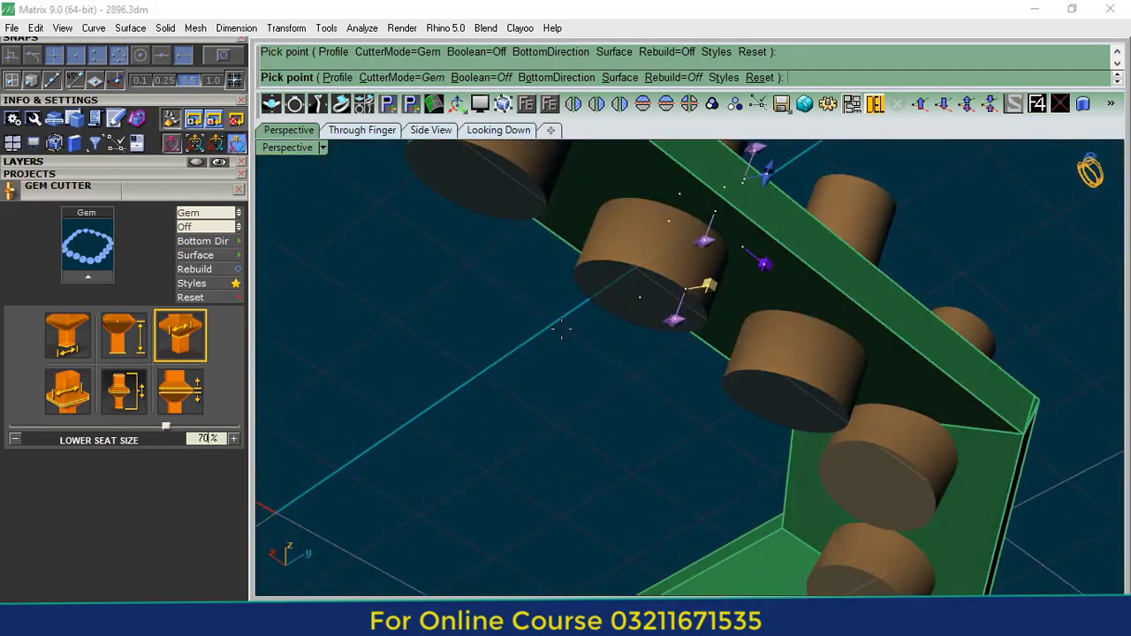
right_click_drag(561, 329, 577, 469)
right_click(580, 450)
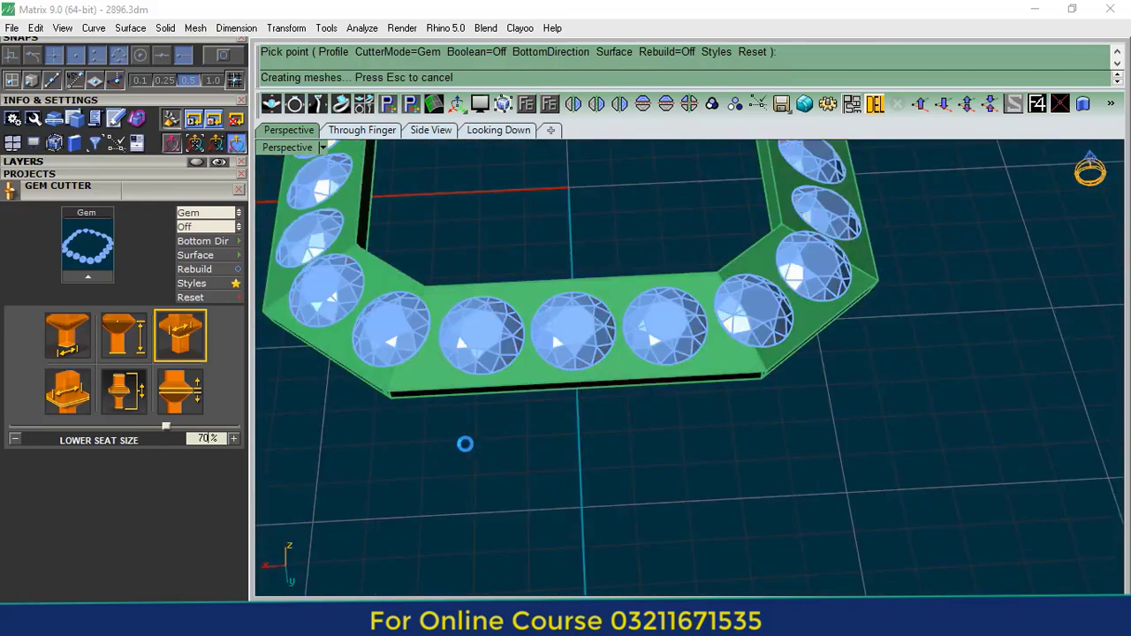
right_click_drag(595, 374, 662, 366)
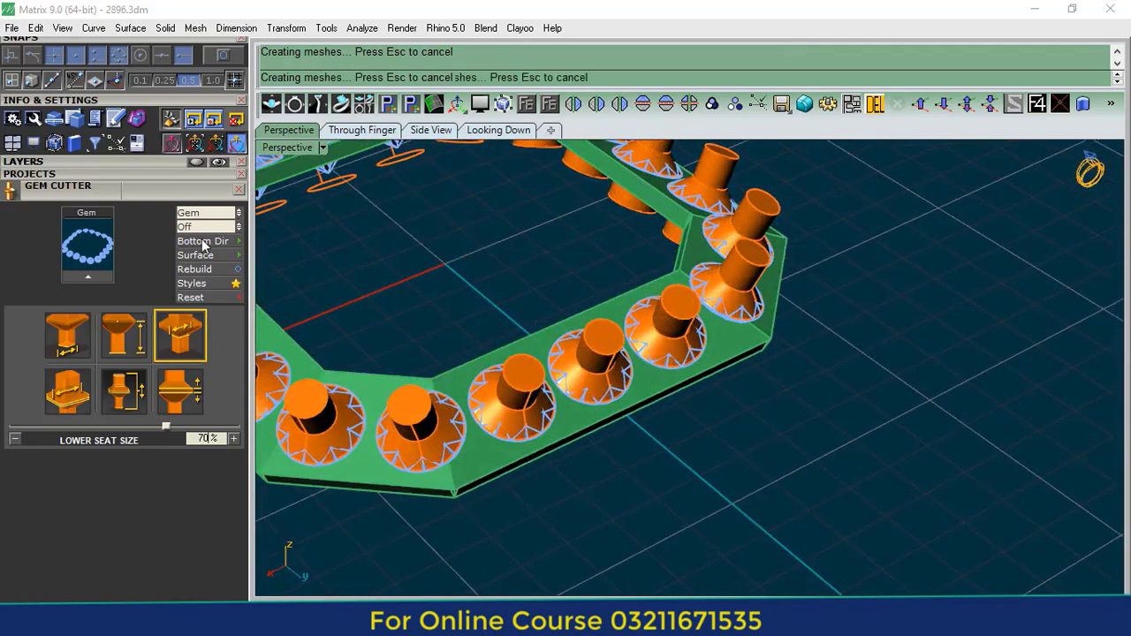
left_click(240, 190)
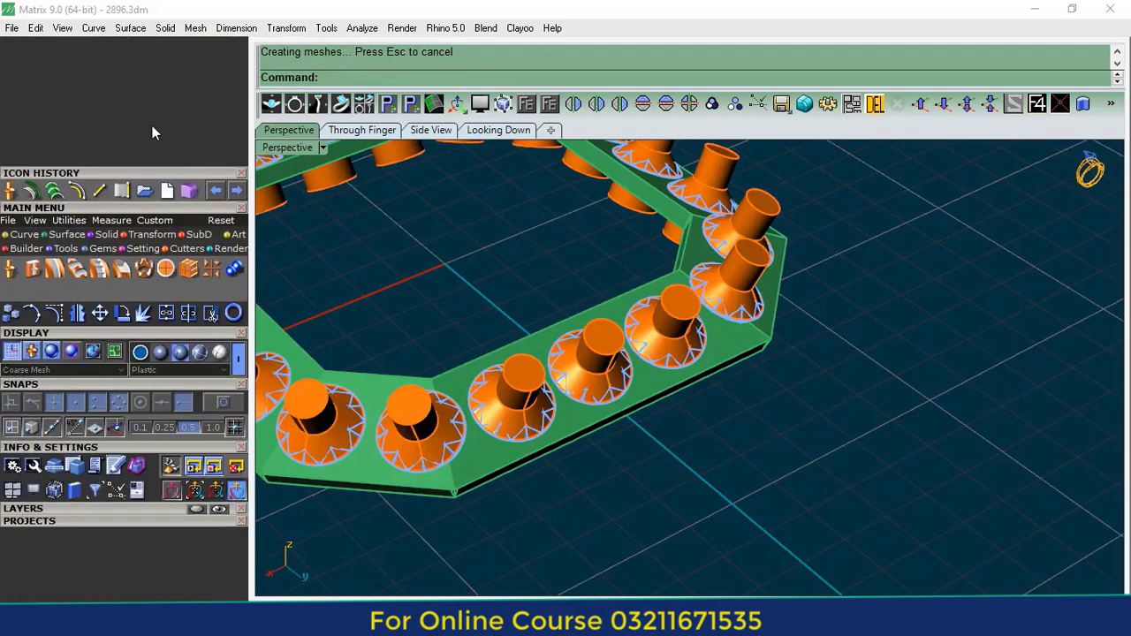
- Subtract the gem cutters from the halo solid with a Boolean difference and delete the leftover objects
left_click(106, 235)
left_click(33, 268)
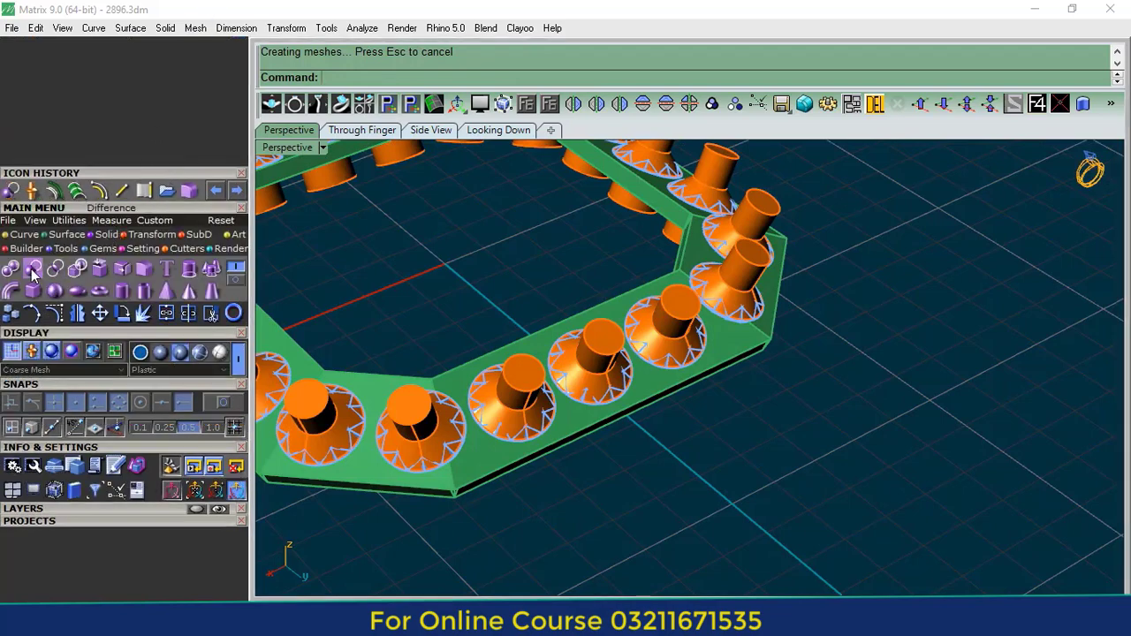
scroll(473, 462, "up", 5)
left_click(473, 462)
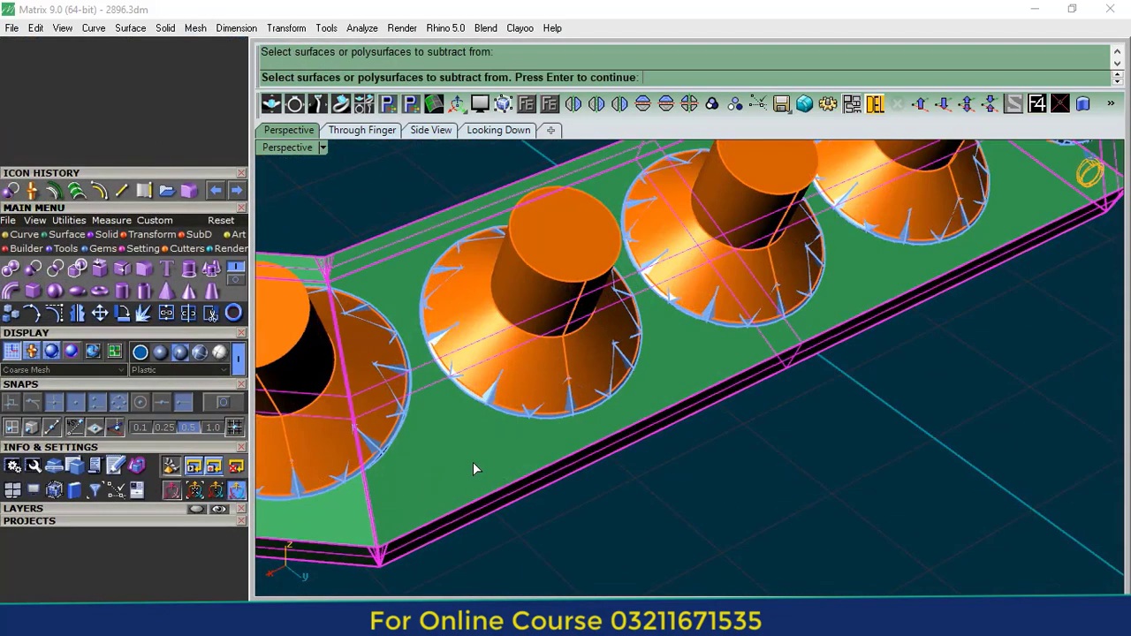
key("Return")
left_click(575, 294)
key("Return")
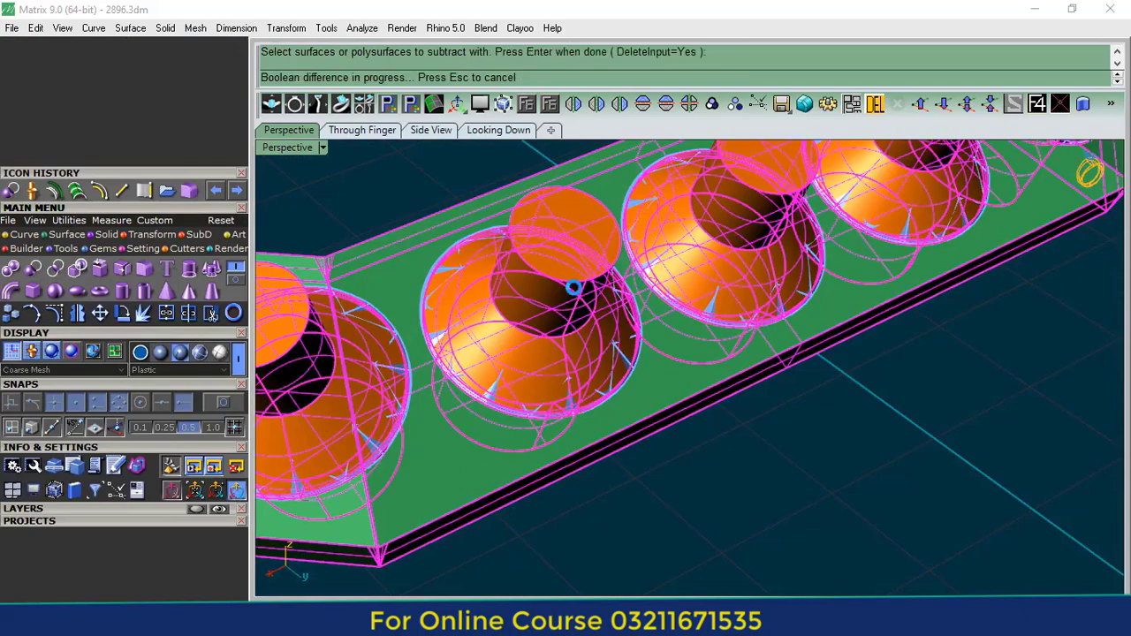
left_click(874, 104)
scroll(657, 474, "down", 3)
scroll(592, 338, "up", 4)
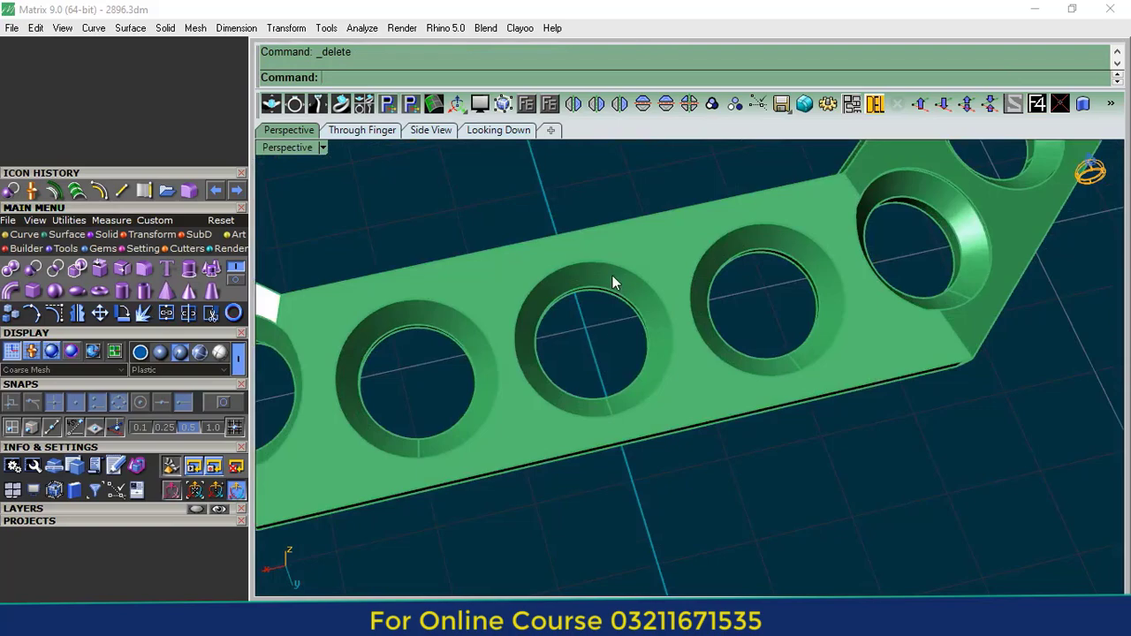
- Start Prong on Surface on the pierced halo and review the prong's drop, height and fillet settings
scroll(545, 349, "down", 7)
right_click_drag(583, 416, 679, 433)
left_click(600, 364)
scroll(583, 368, "up", 3)
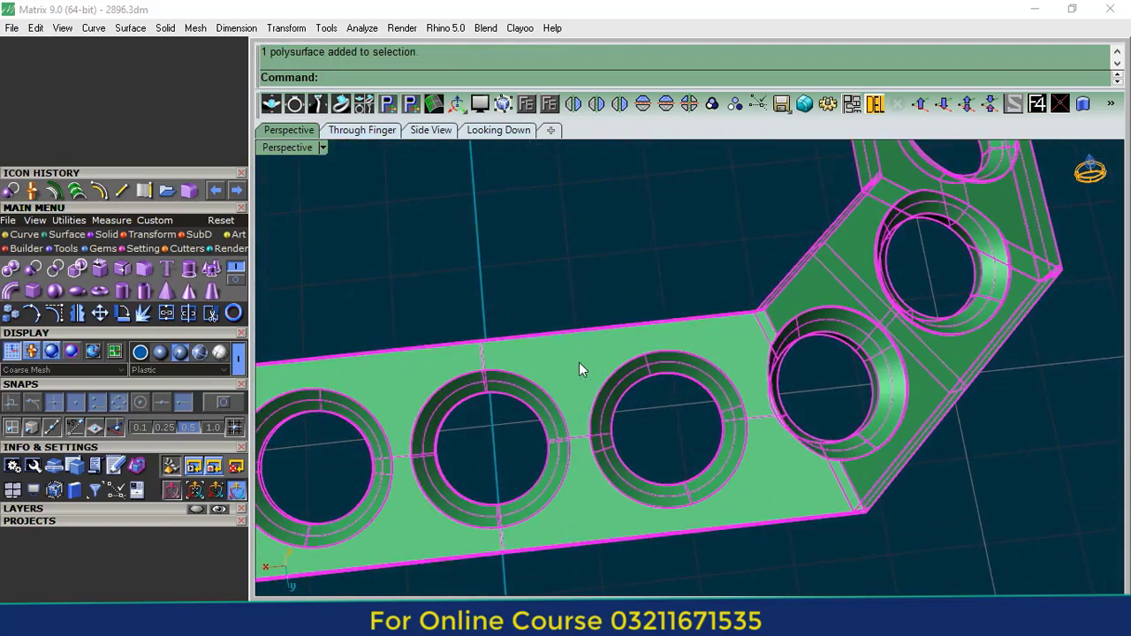
key("F6")
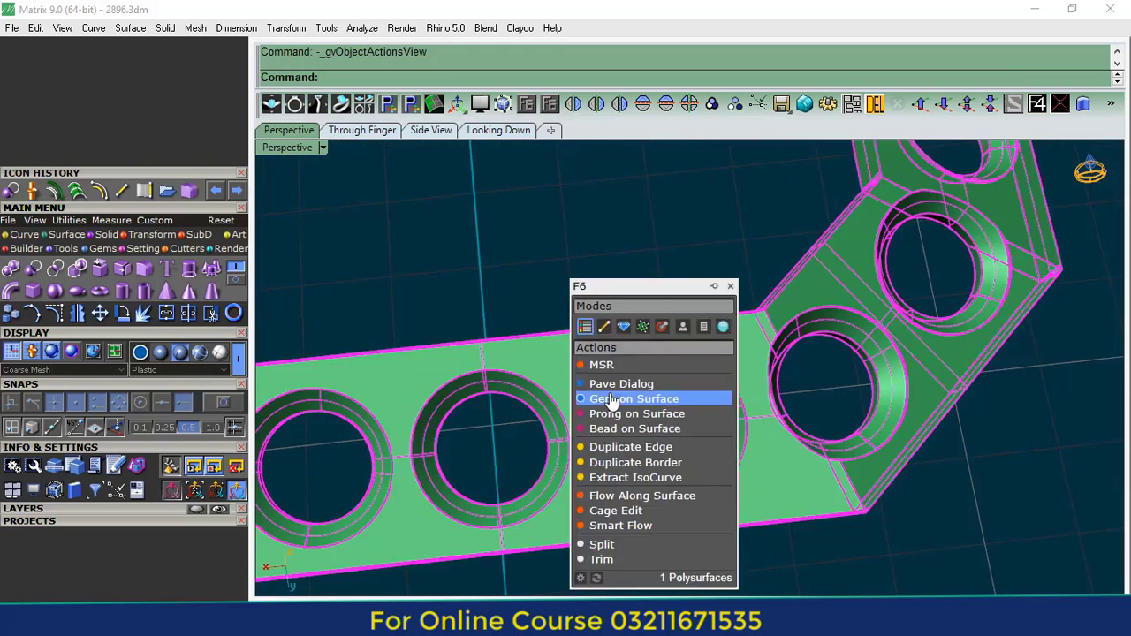
left_click(610, 413)
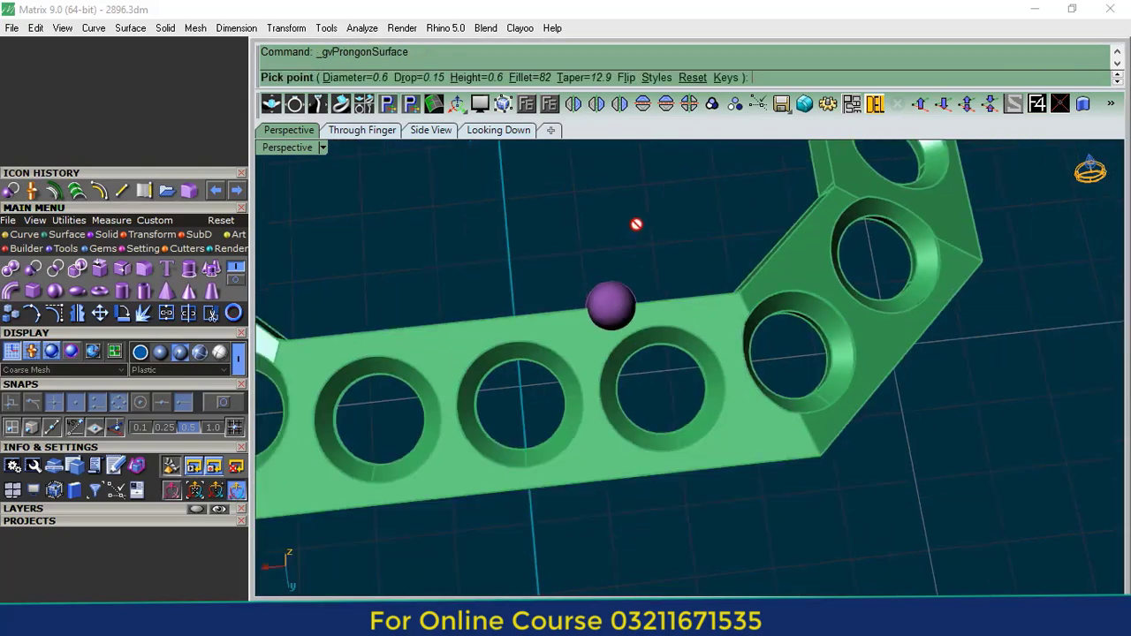
scroll(636, 224, "down", 6)
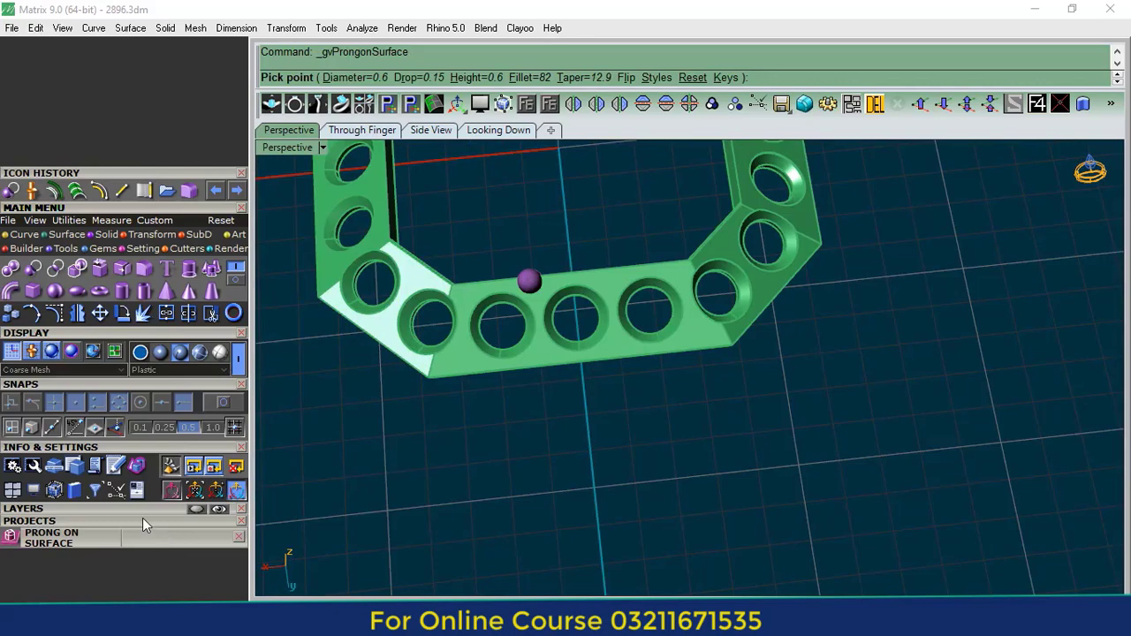
scroll(142, 517, "down", 5)
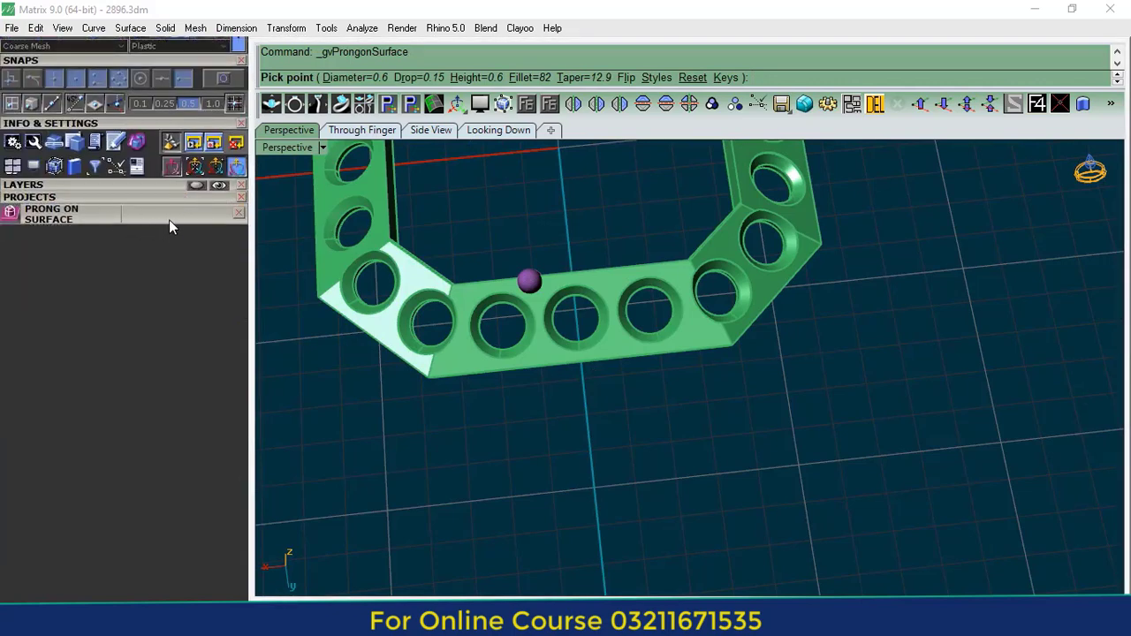
left_click(168, 219)
left_click(123, 359)
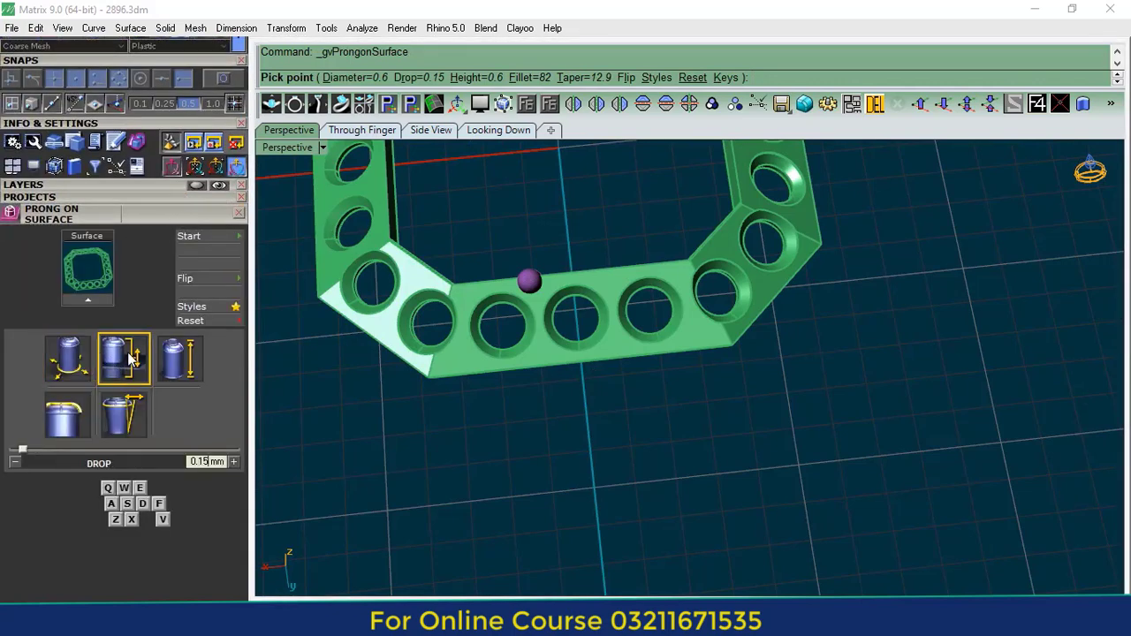
left_click(195, 365)
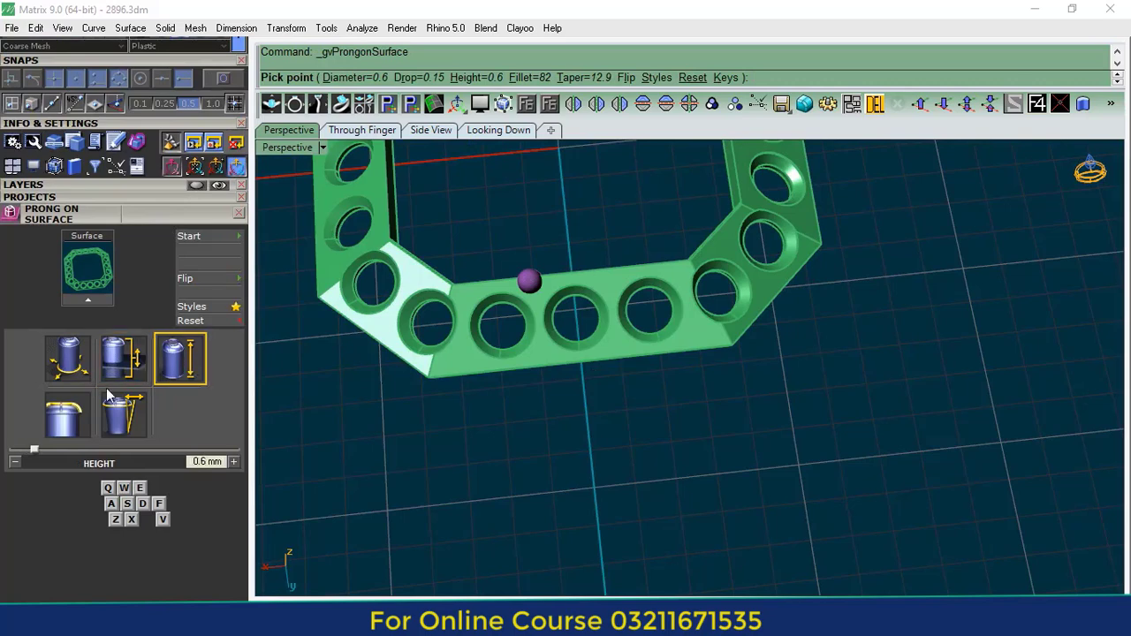
left_click(63, 414)
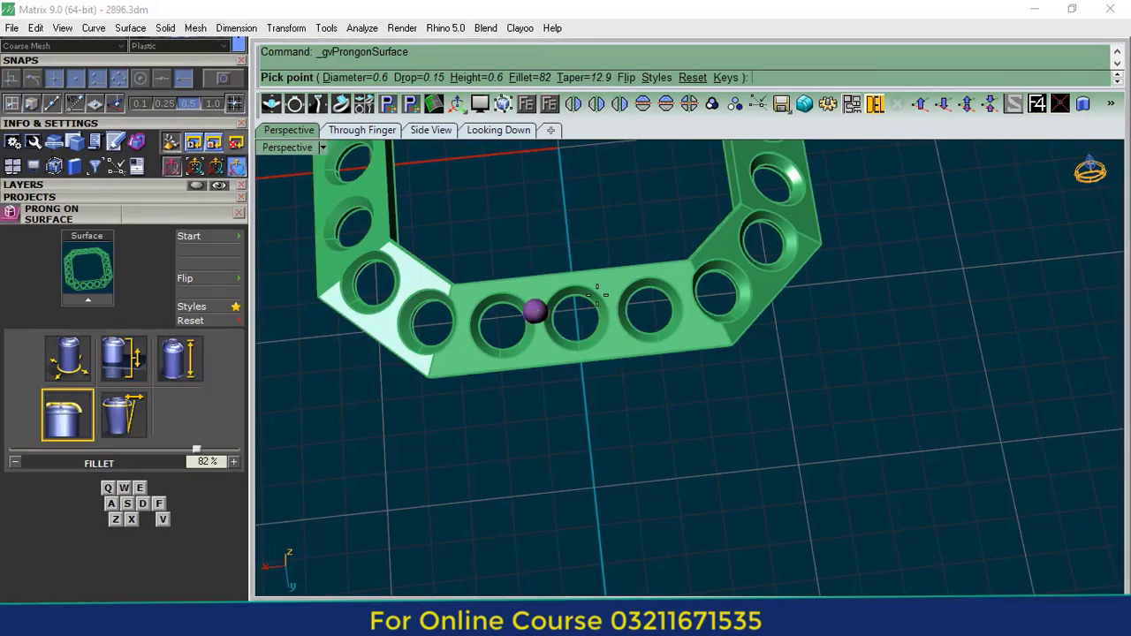
- Set the prong diameter to 0.65 mm and place a pair of prongs between the straight side's middle seat and its neighbour
scroll(612, 286, "up", 3)
key("e")
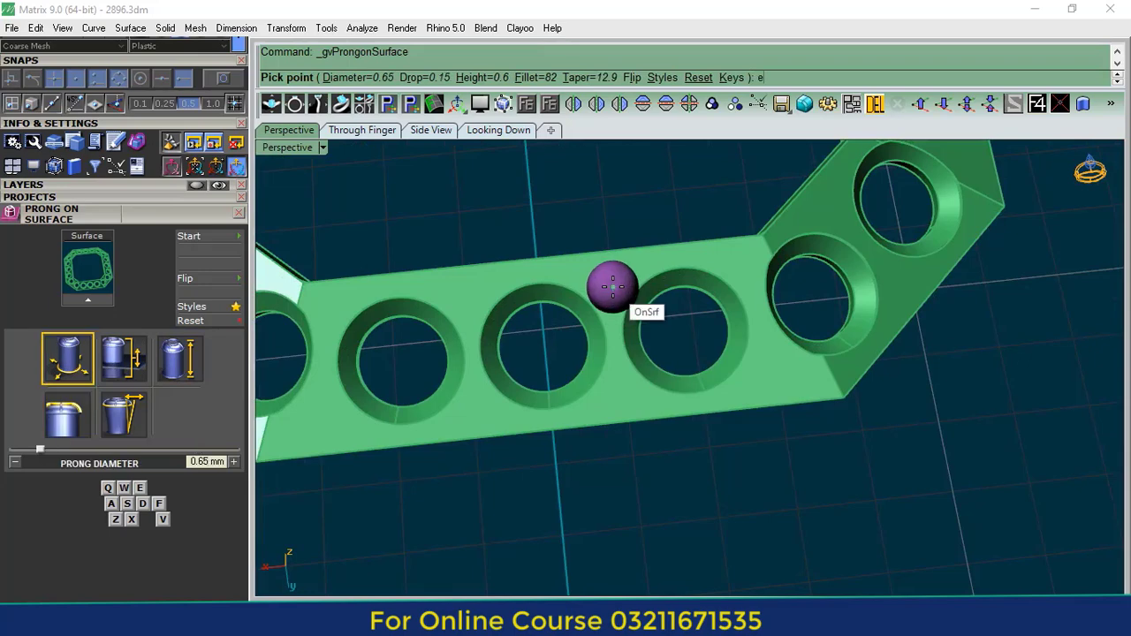
left_click(610, 287)
scroll(613, 389, "up", 3)
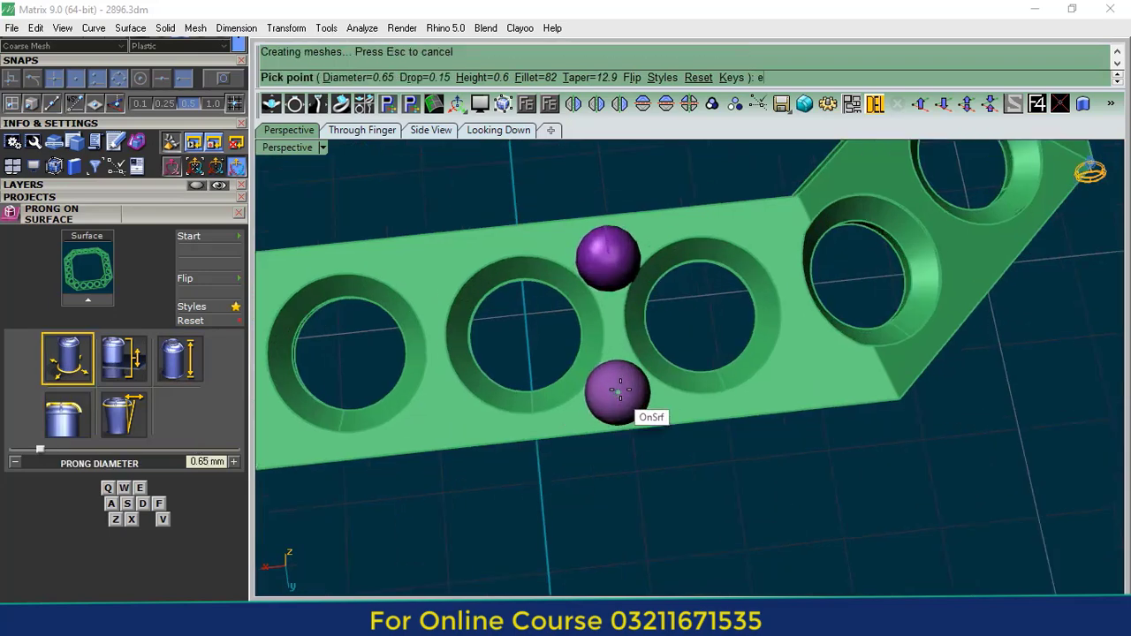
left_click(624, 385)
- Place another pair of 0.65 mm prongs between the straight side's end seat and the first corner seat
scroll(495, 380, "down", 3)
scroll(704, 307, "up", 3)
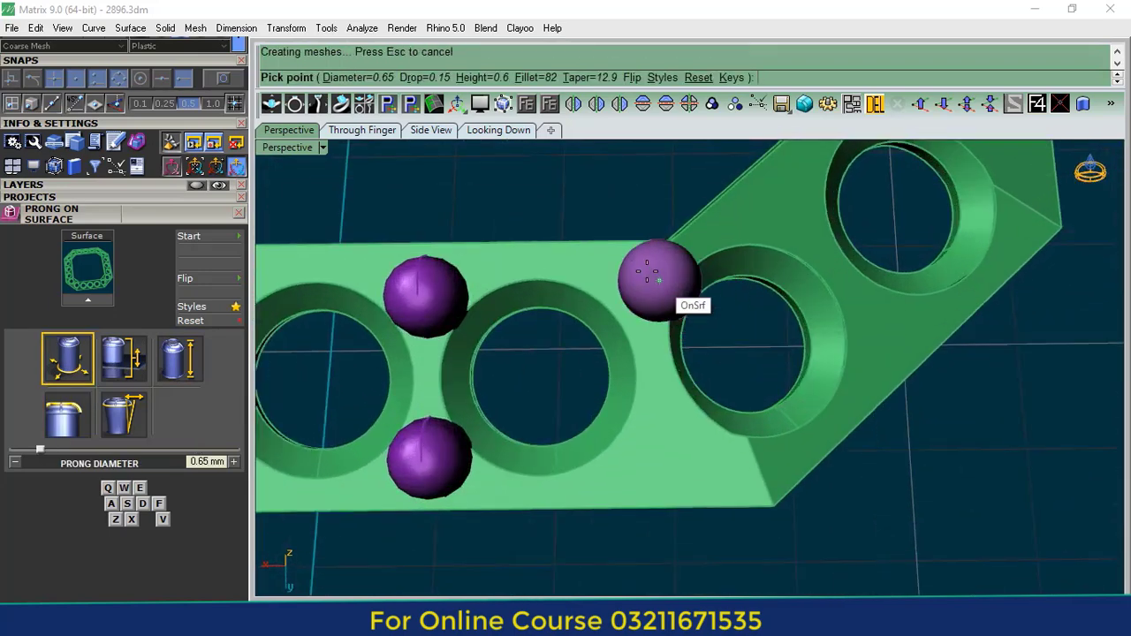
left_click(636, 275)
left_click(667, 439)
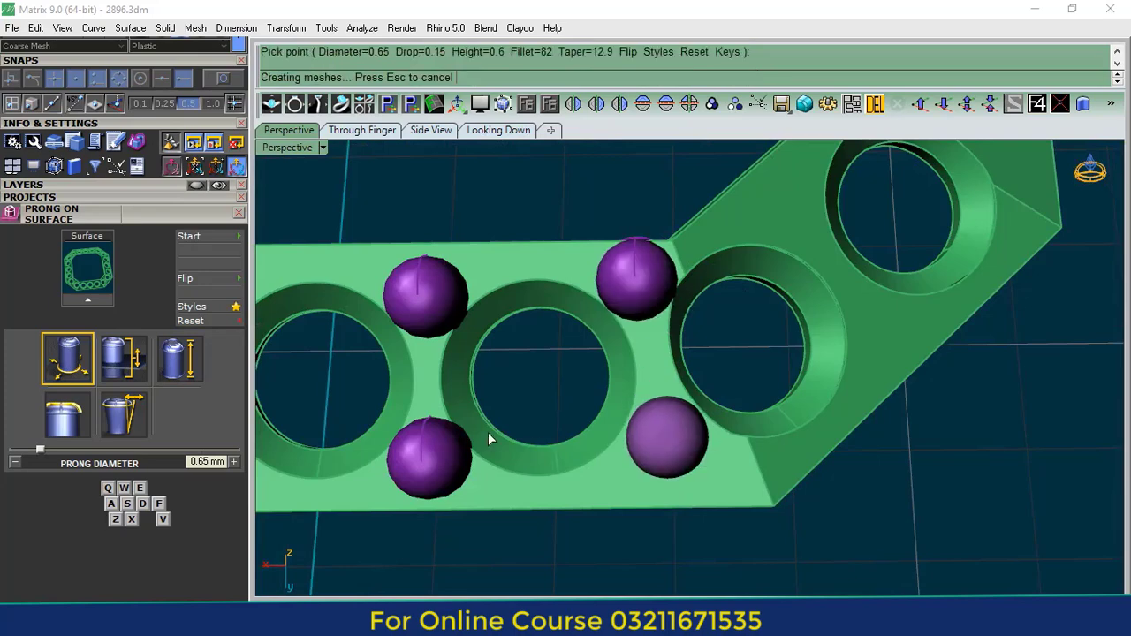
- Place a pair of 0.65 mm prongs on the halo's corner facet between its two gem seats
scroll(495, 433, "down", 3)
right_click_drag(969, 454, 716, 315)
scroll(736, 282, "up", 3)
left_click(733, 280)
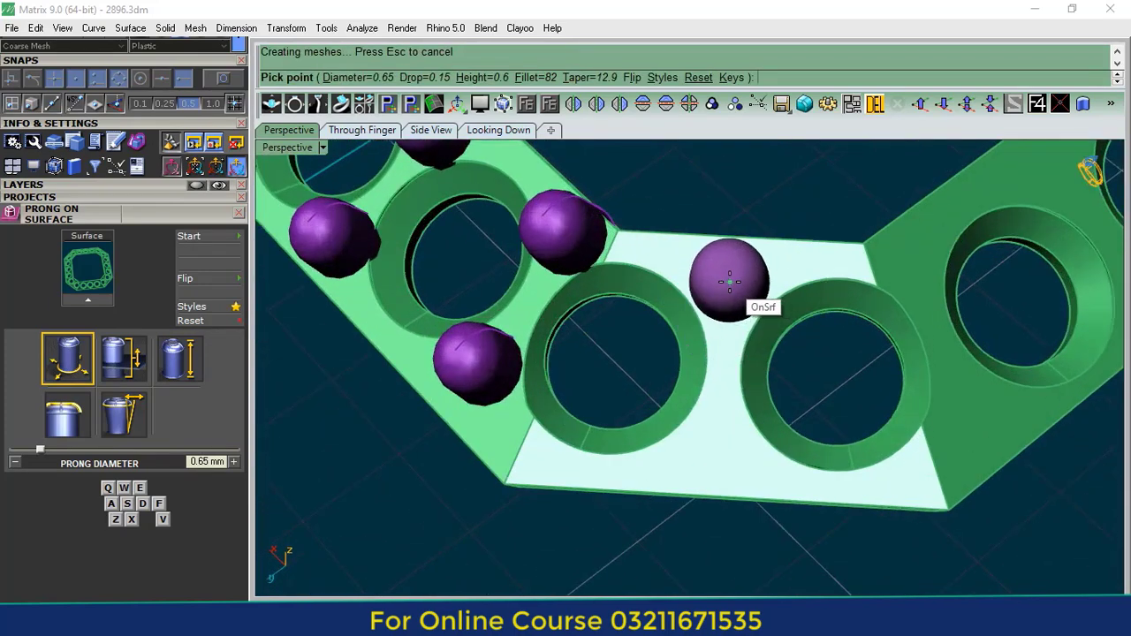
left_click(718, 440)
scroll(532, 374, "down", 4)
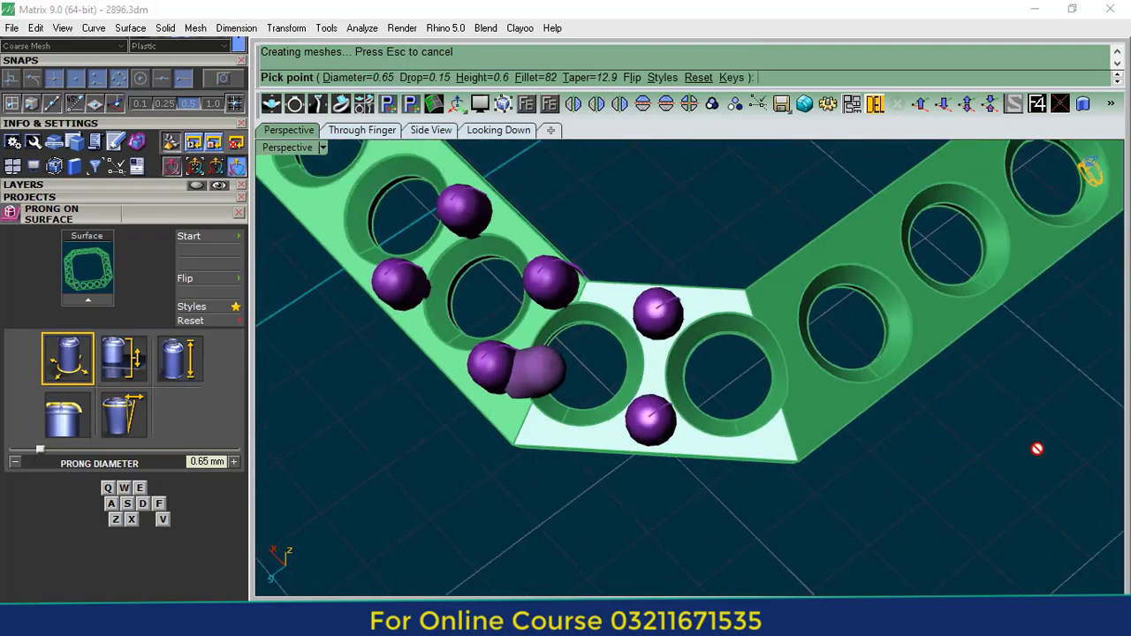
- Place a pair of 0.65 mm prongs between the corner facet's second seat and the adjoining straight side's first seat
right_click_drag(1034, 448, 904, 422)
scroll(783, 333, "up", 4)
left_click(790, 331)
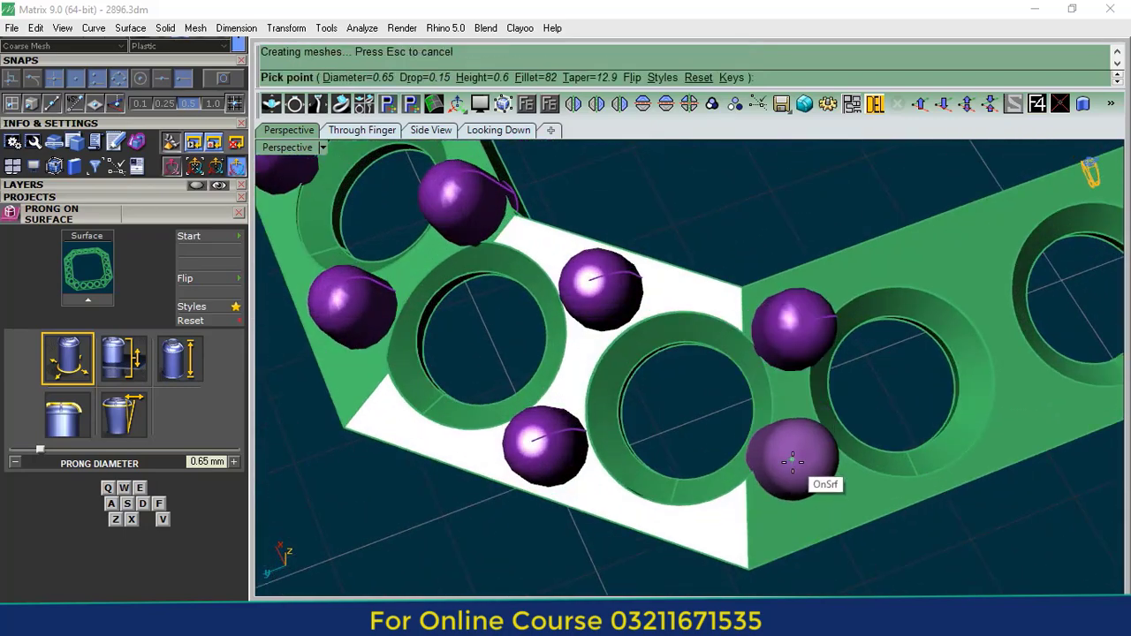
left_click(805, 466)
scroll(539, 382, "down", 4)
- Place a pair of 0.65 mm prongs between the adjoining side's first and second seats, and finish Prong on Surface
right_click_drag(936, 478, 821, 424)
scroll(782, 339, "up", 4)
left_click(772, 332)
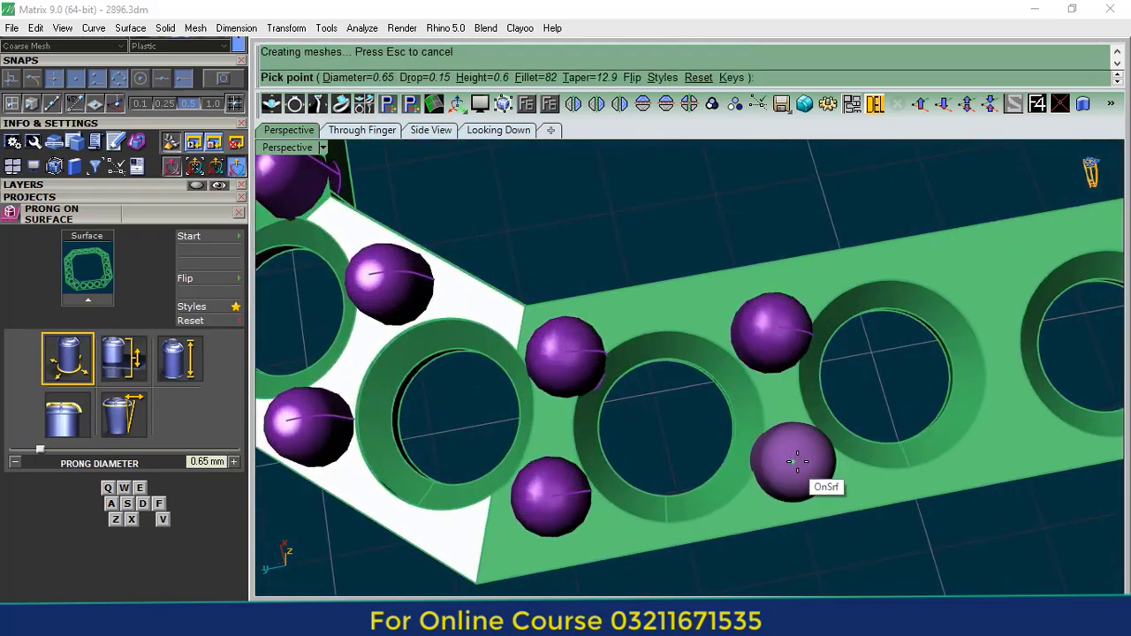
left_click(801, 462)
scroll(770, 378, "down", 4)
right_click(767, 377)
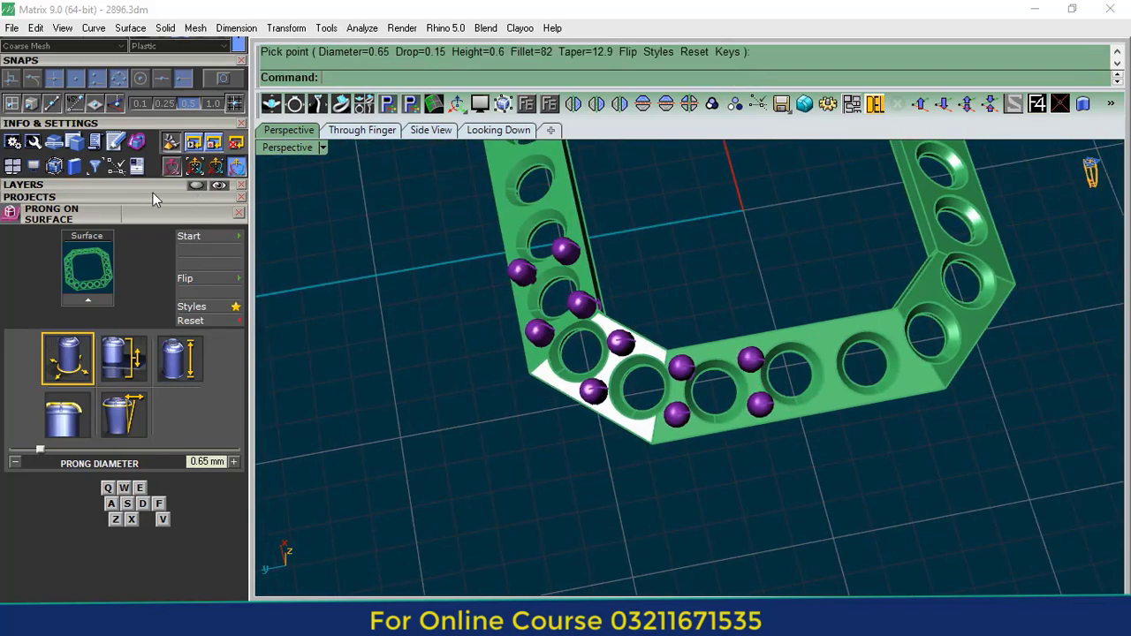
- Select all prongs on the Heads layer and mirror a copy of them across the X axis
left_click(152, 187)
left_click(190, 279)
right_click_drag(777, 300, 637, 148)
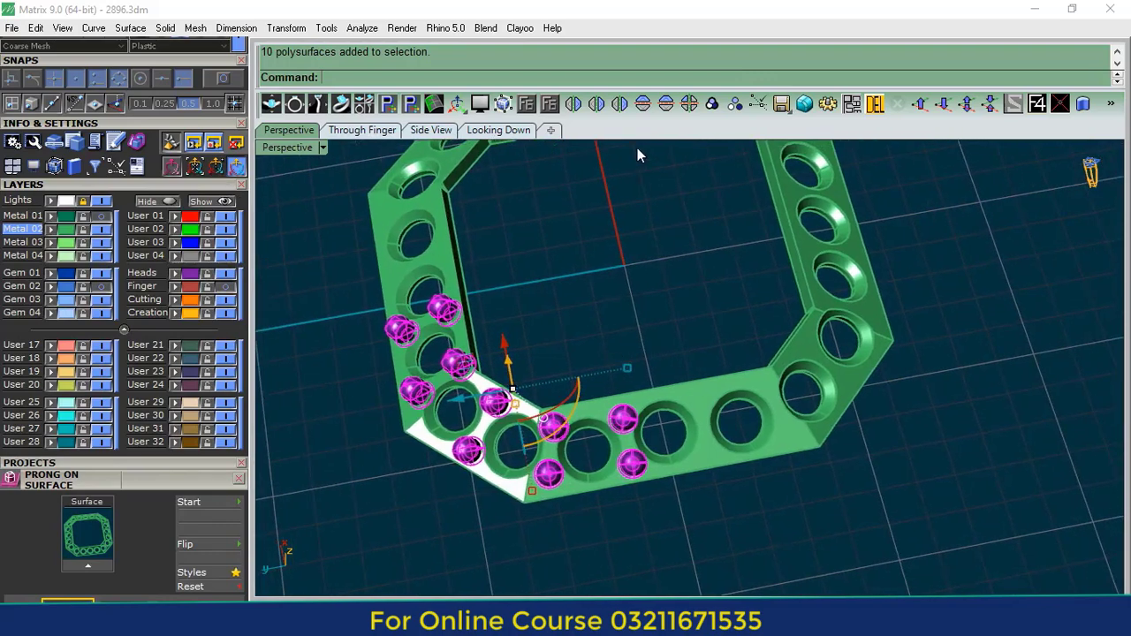
left_click(642, 103)
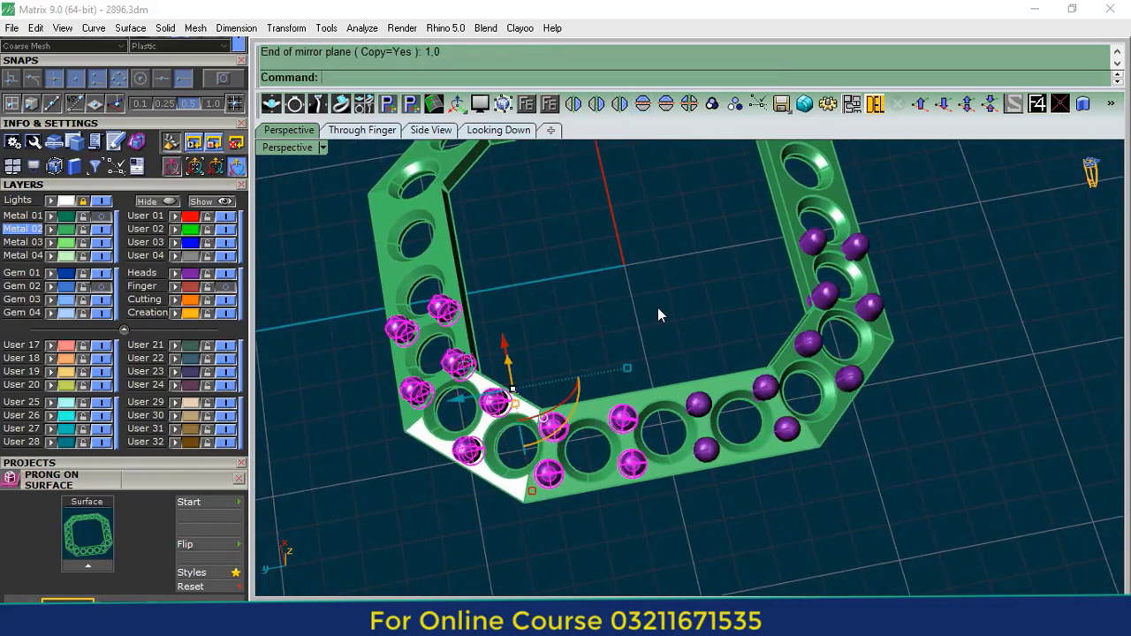
- Select both sets of prongs and mirror a copy across the Y axis to populate the opposite half of the halo
left_click(191, 275)
scroll(405, 349, "down", 6)
right_click_drag(405, 349, 505, 137)
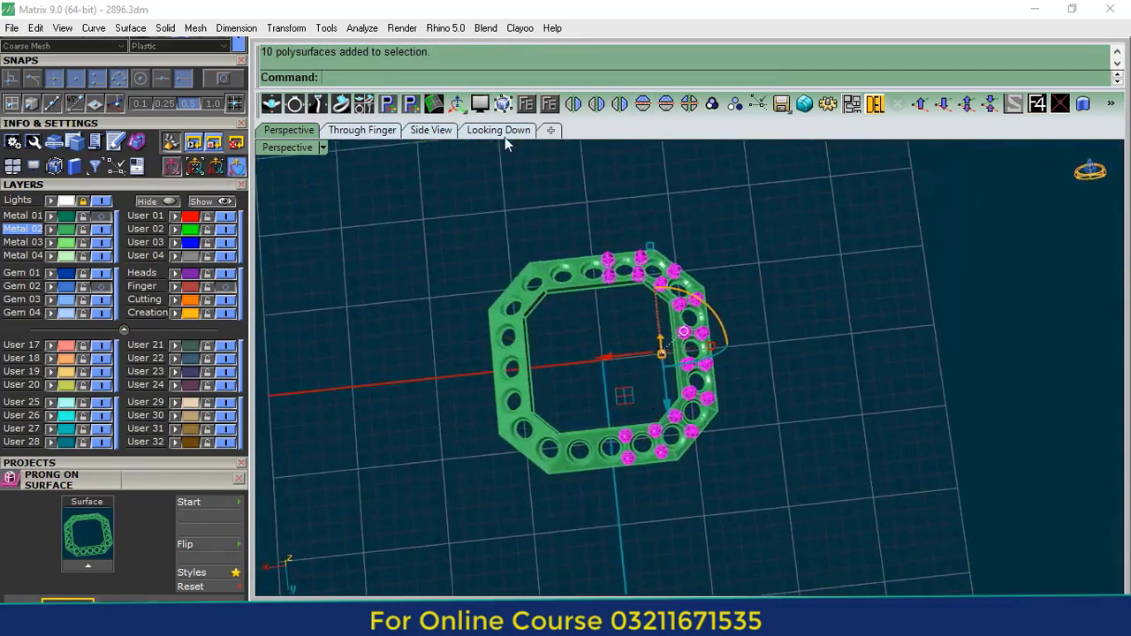
left_click(573, 107)
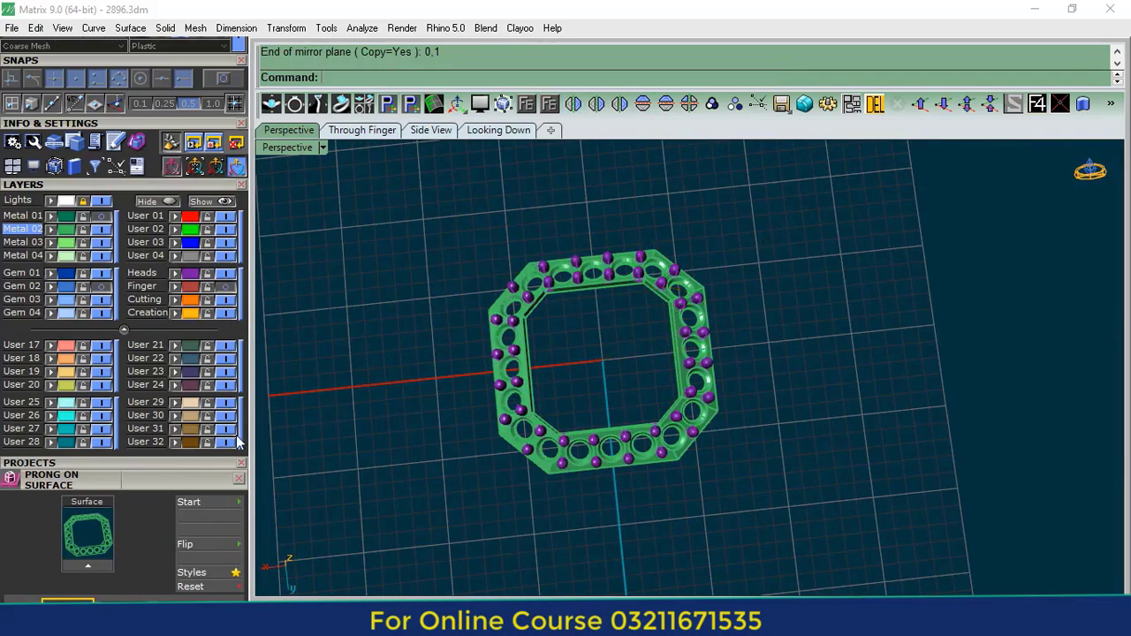
- Group all the prongs together with the halo and assign the group to the Metal 02 layer
left_click(191, 274)
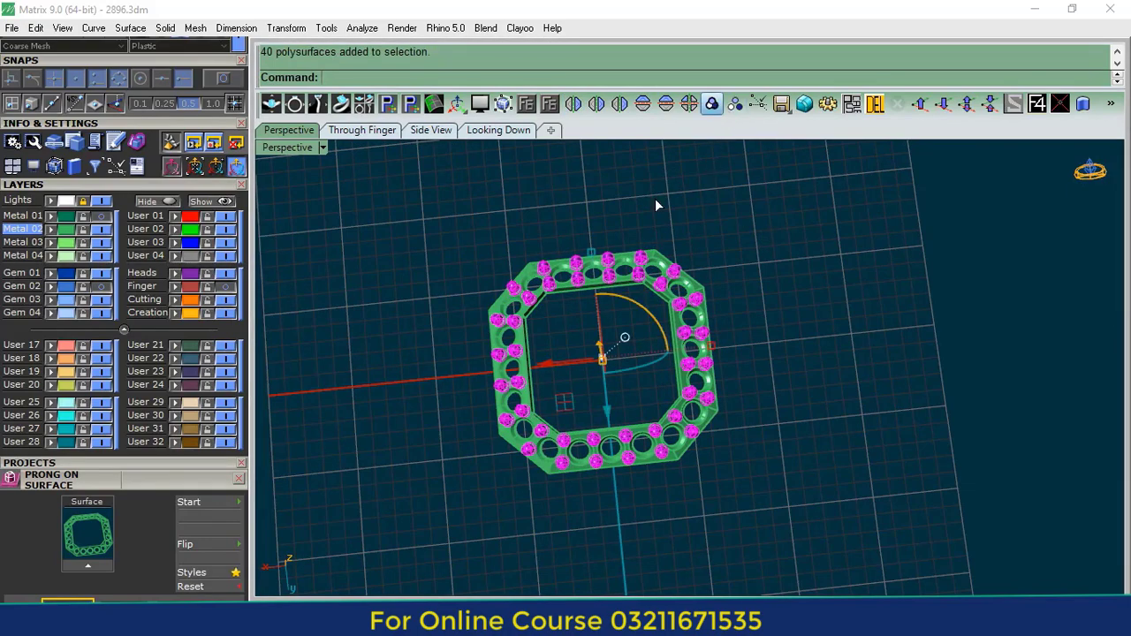
left_click(712, 105)
scroll(625, 270, "up", 8)
left_click(632, 275, "shift")
right_click(633, 276)
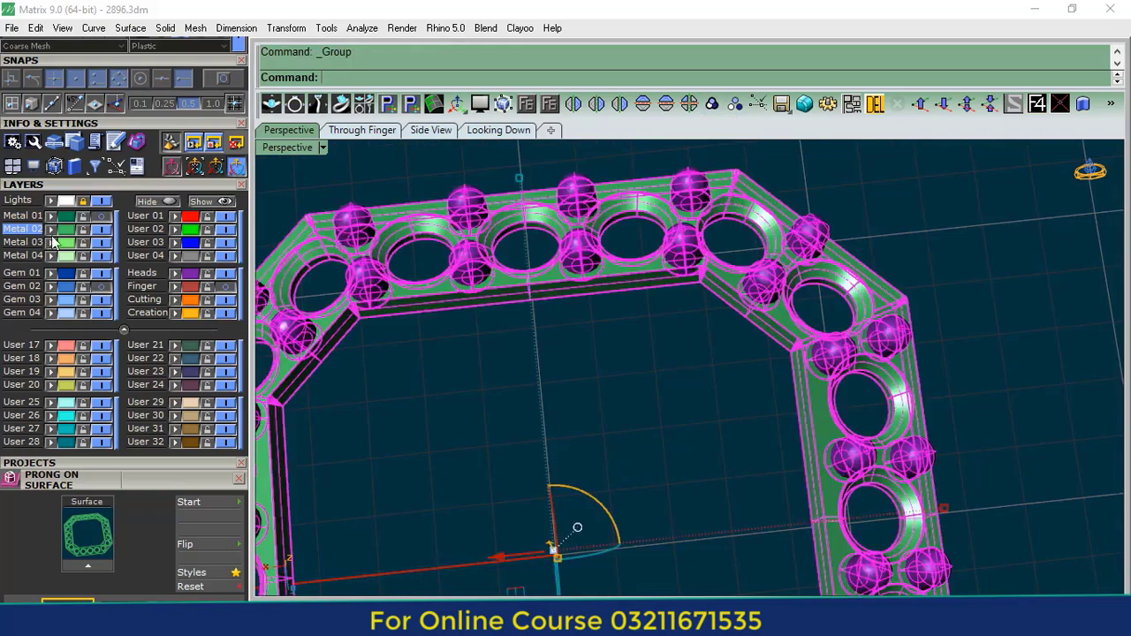
left_click(52, 231)
left_click(399, 418)
scroll(587, 301, "down", 8)
right_click_drag(597, 462, 604, 408)
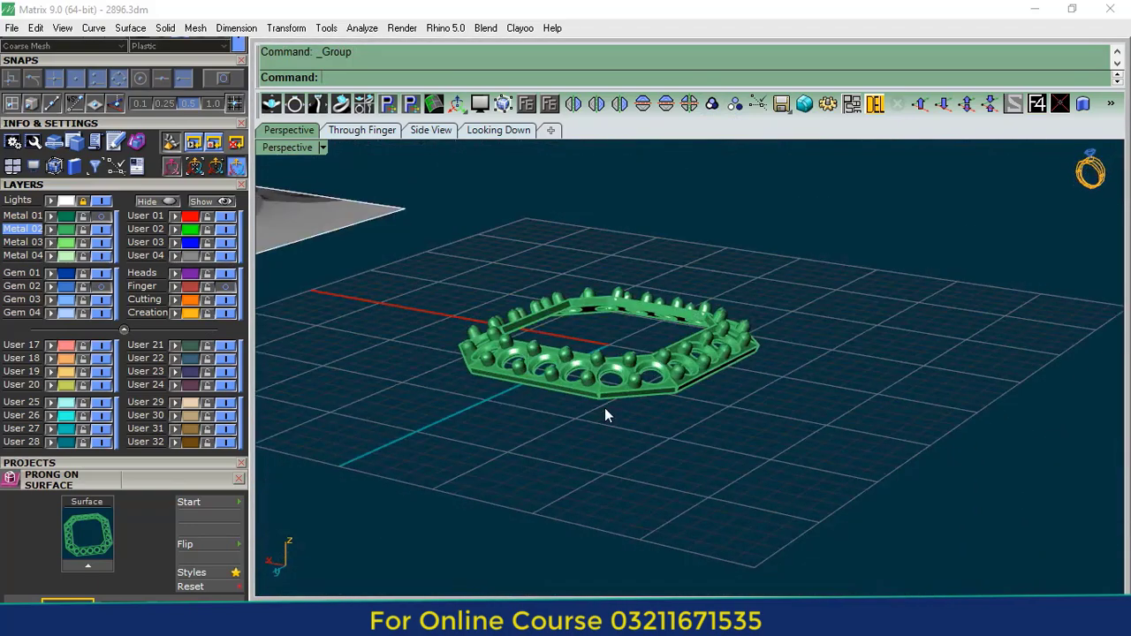
scroll(611, 344, "up", 8)
left_click(611, 341)
left_click(588, 490)
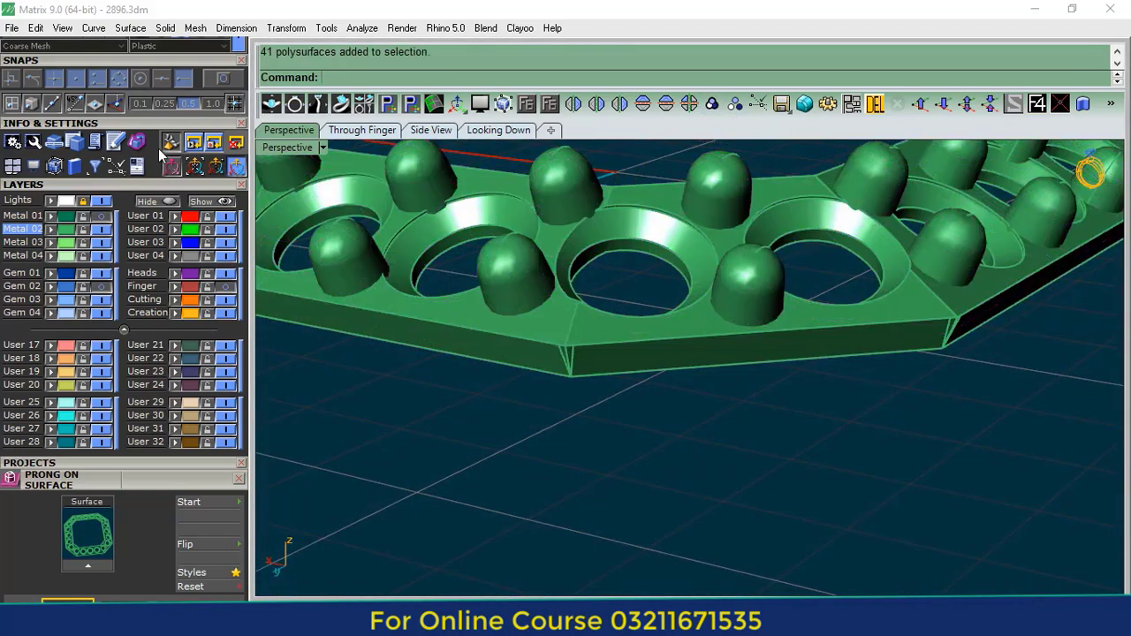
- Show the center gem and the Metal 01 layer with the corner-prong setting alongside the halo
left_click(152, 186)
left_click(151, 185)
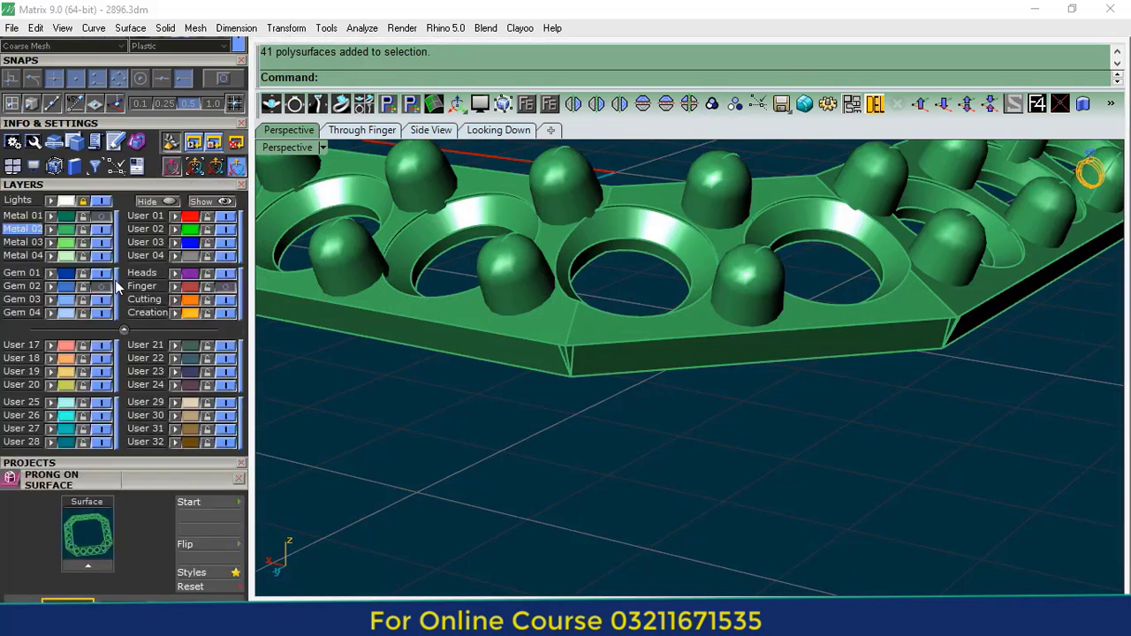
left_click(106, 296)
left_click(106, 298)
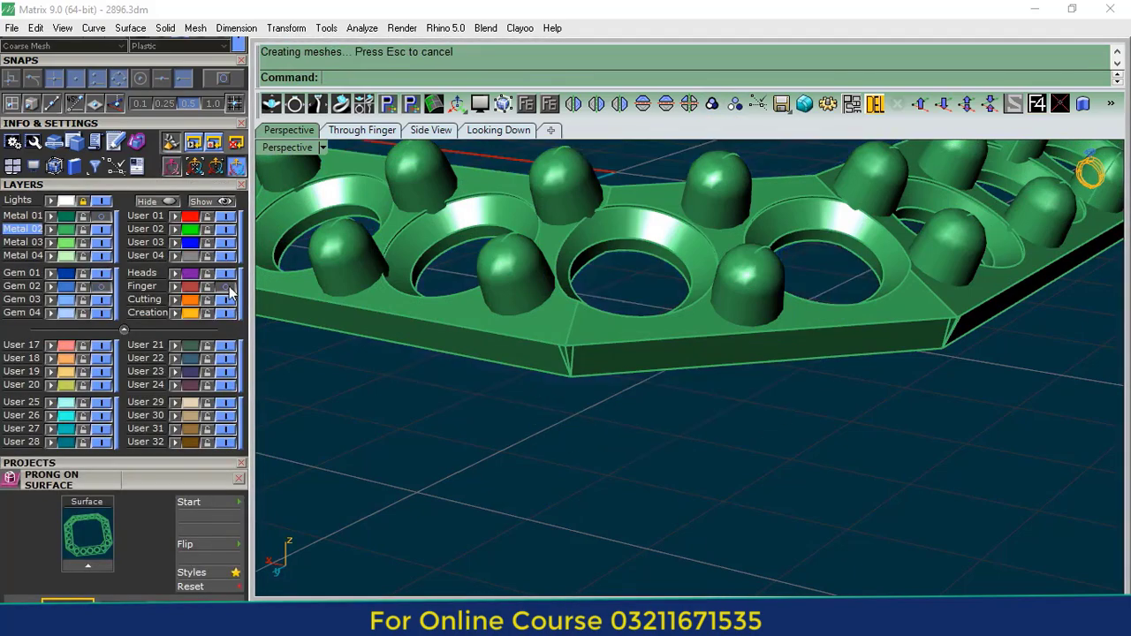
left_click(221, 289)
left_click(104, 274)
scroll(454, 349, "down", 5)
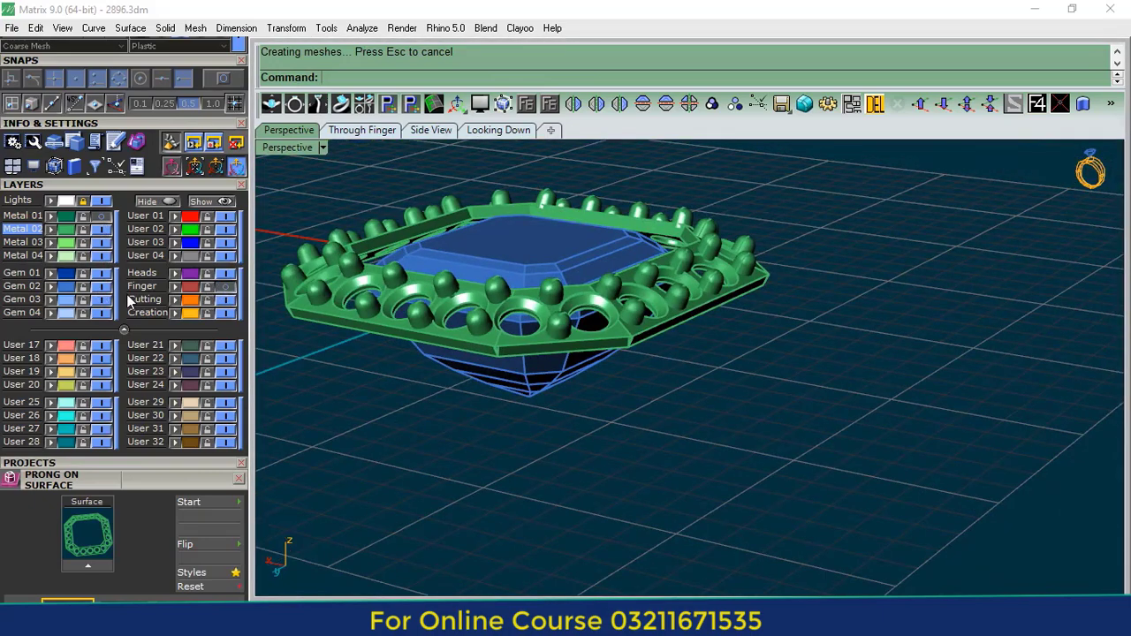
left_click(103, 217)
- Delete the center gem from inside the setting and close the Prong on Surface tool
left_click(530, 382)
right_click_drag(530, 380, 508, 433, "shift")
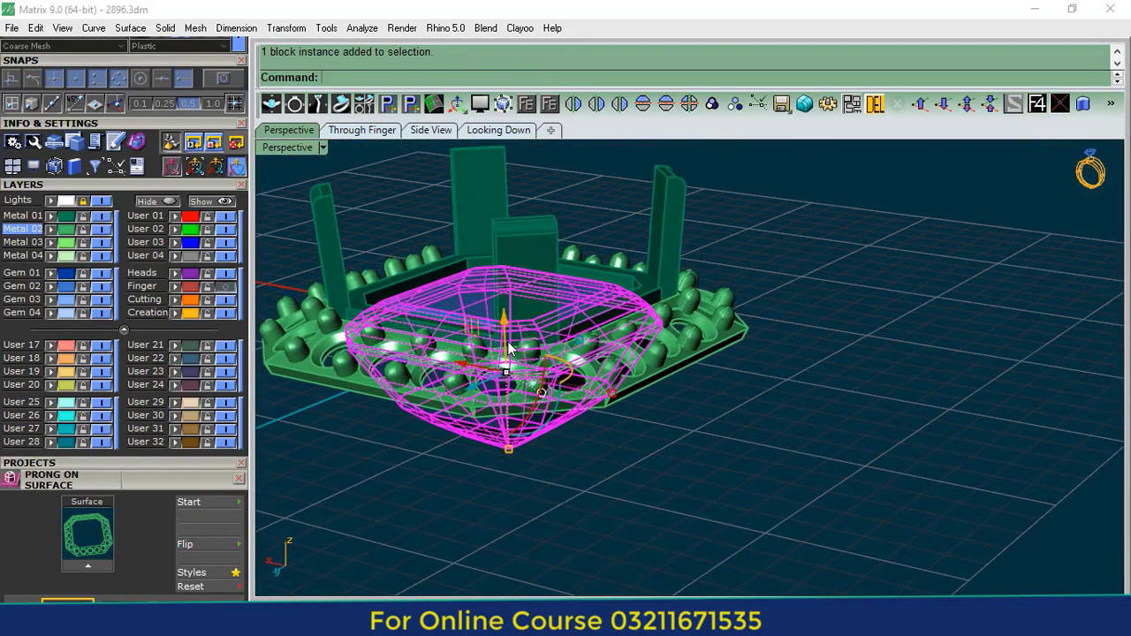
left_click_drag(507, 334, 509, 286)
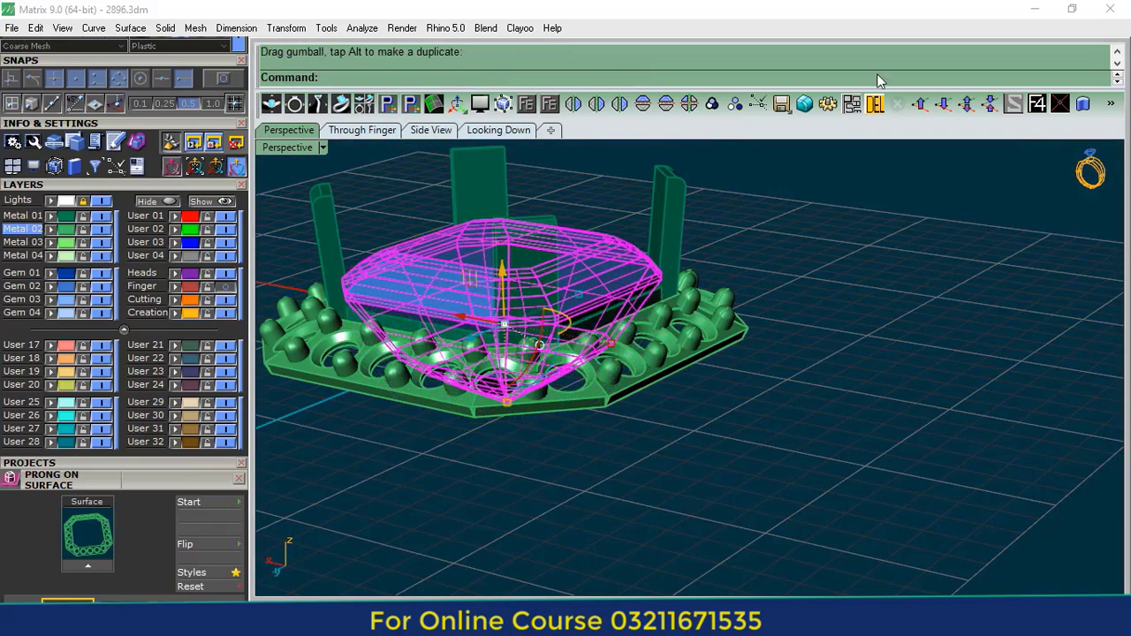
left_click(875, 104)
left_click(161, 187)
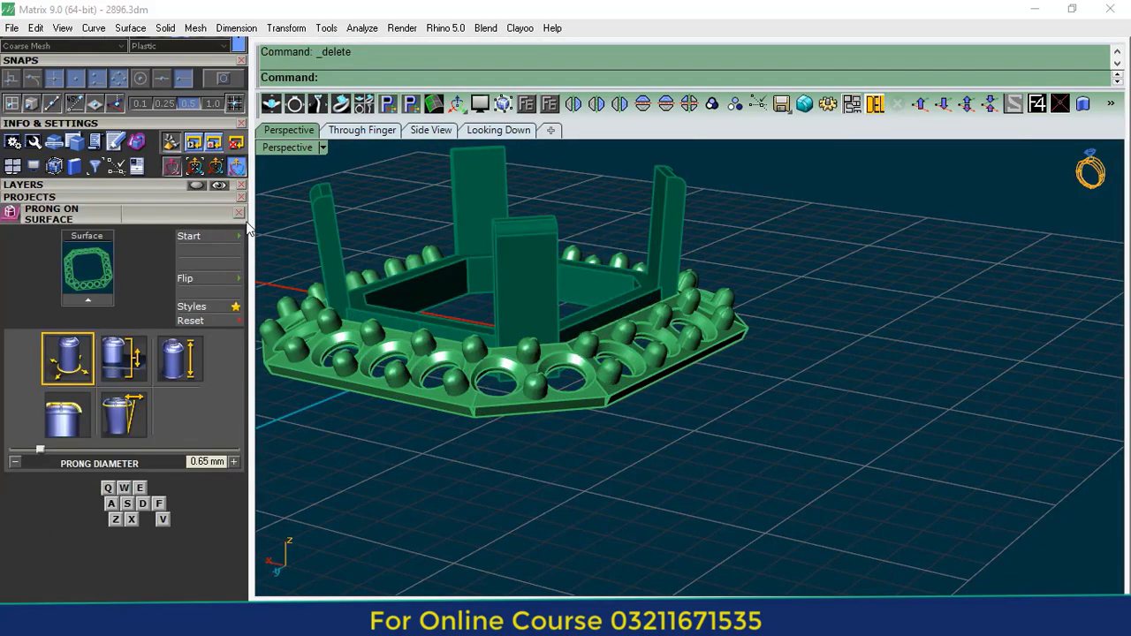
left_click(238, 214)
scroll(79, 274, "up", 5)
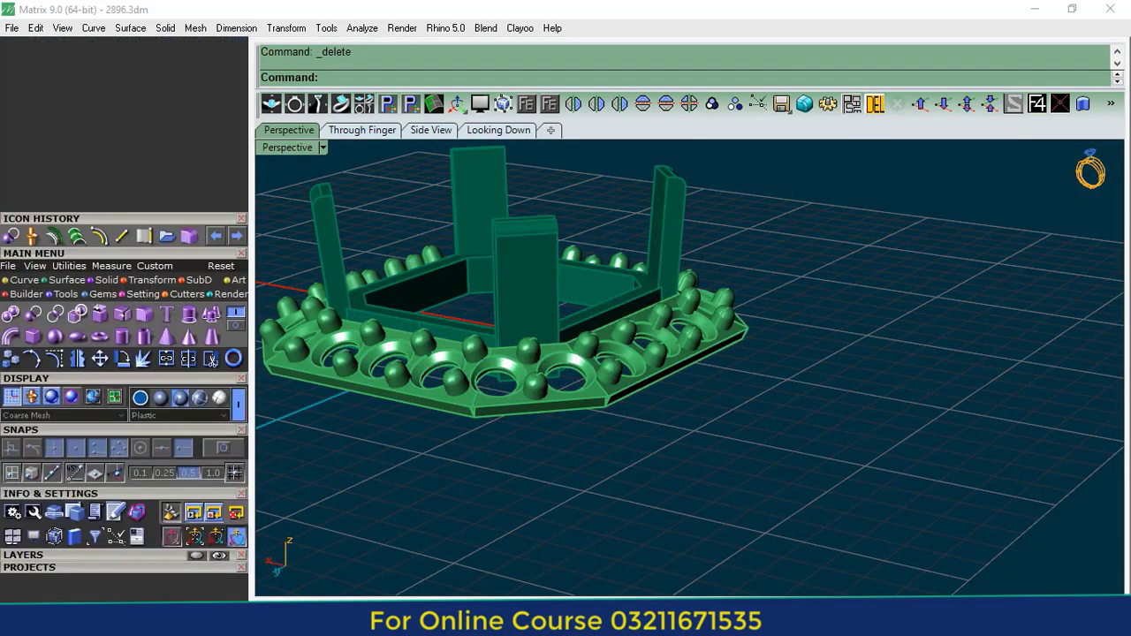
- Hide the Metal 01 layer and start Duplicate Edge with the halo's upper outer edge segments at the first corner
left_click(144, 236)
left_click(128, 555)
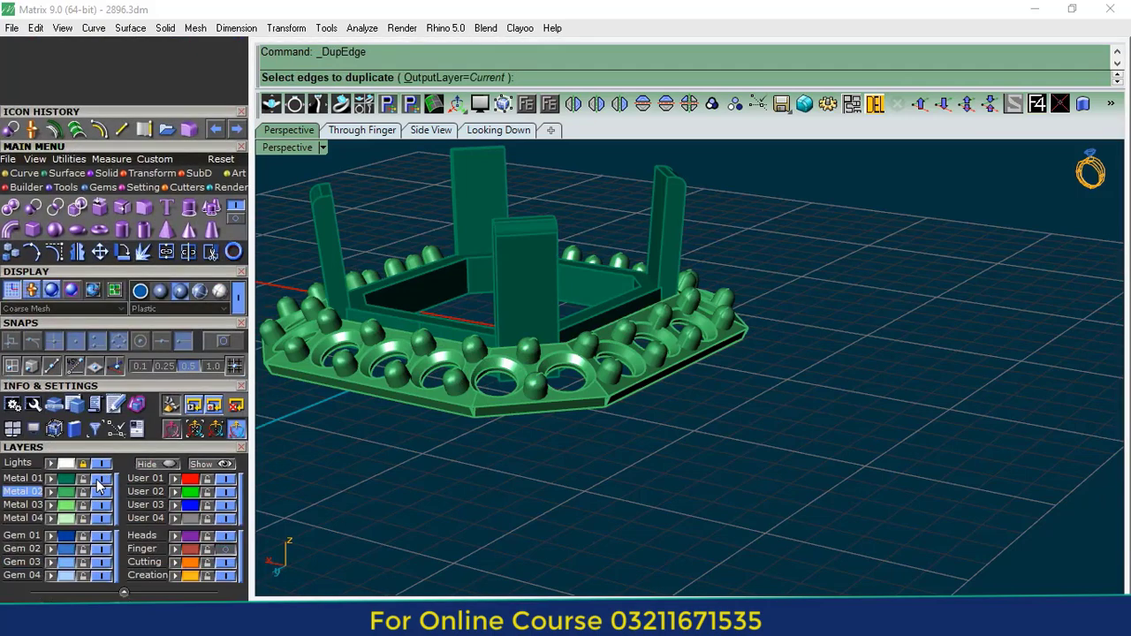
left_click(98, 486)
scroll(605, 373, "up", 10)
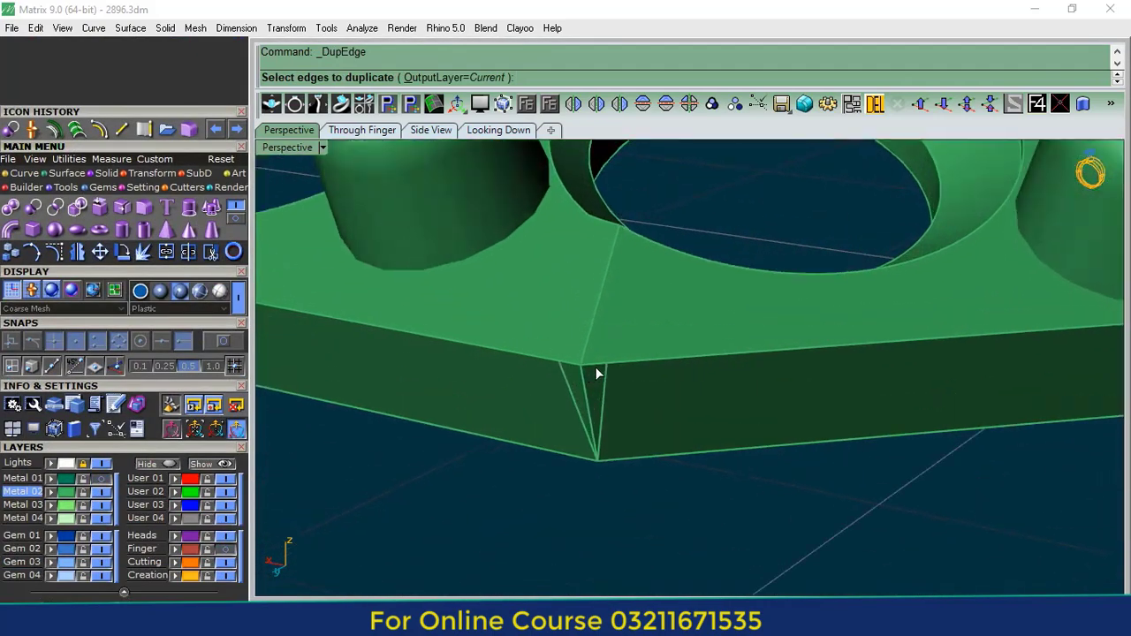
left_click(593, 363)
left_click(572, 363)
left_click(538, 355)
left_click(644, 362)
scroll(548, 432, "down", 7)
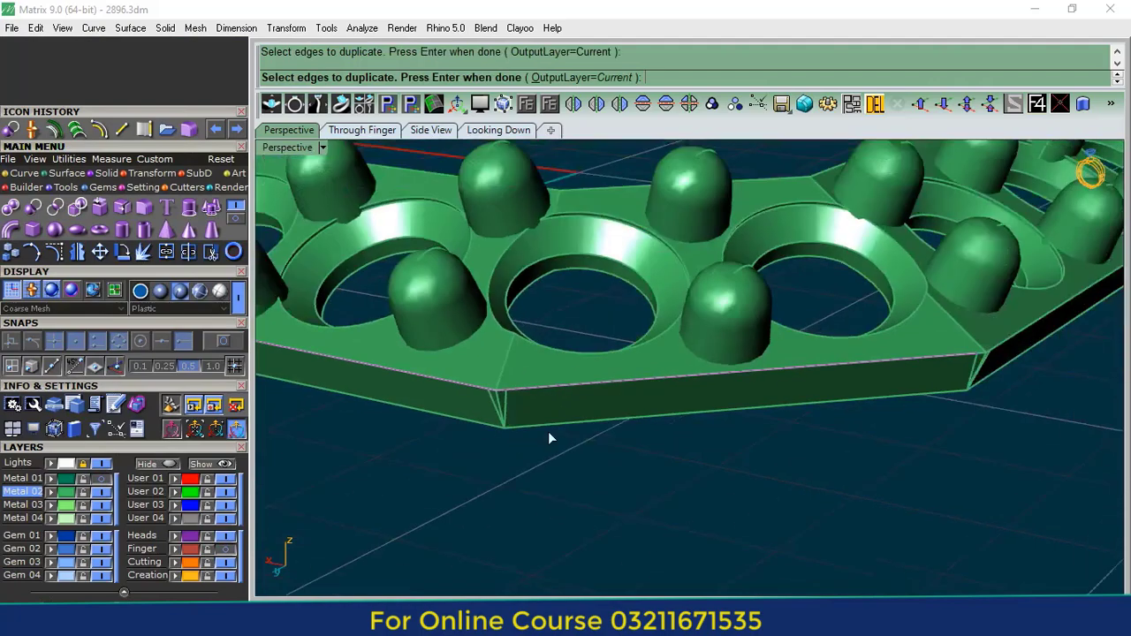
- Add the upper outer edge segments around the halo's following corners to the Duplicate Edge selection
scroll(548, 432, "down", 3)
scroll(772, 391, "up", 10)
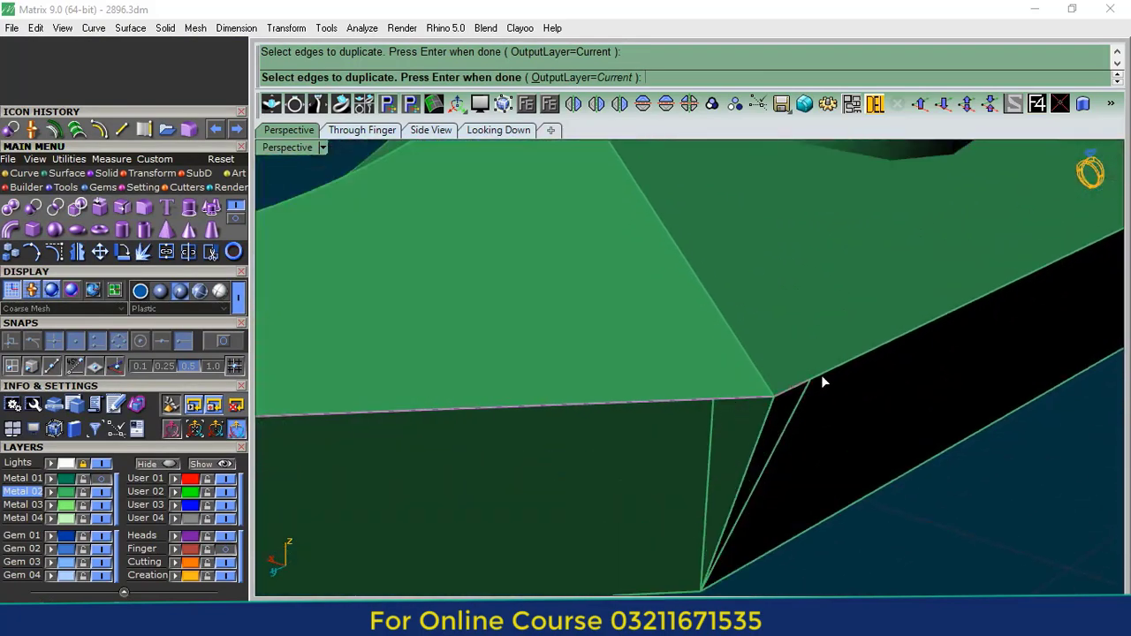
left_click(822, 376)
scroll(598, 429, "down", 7)
scroll(589, 447, "up", 6)
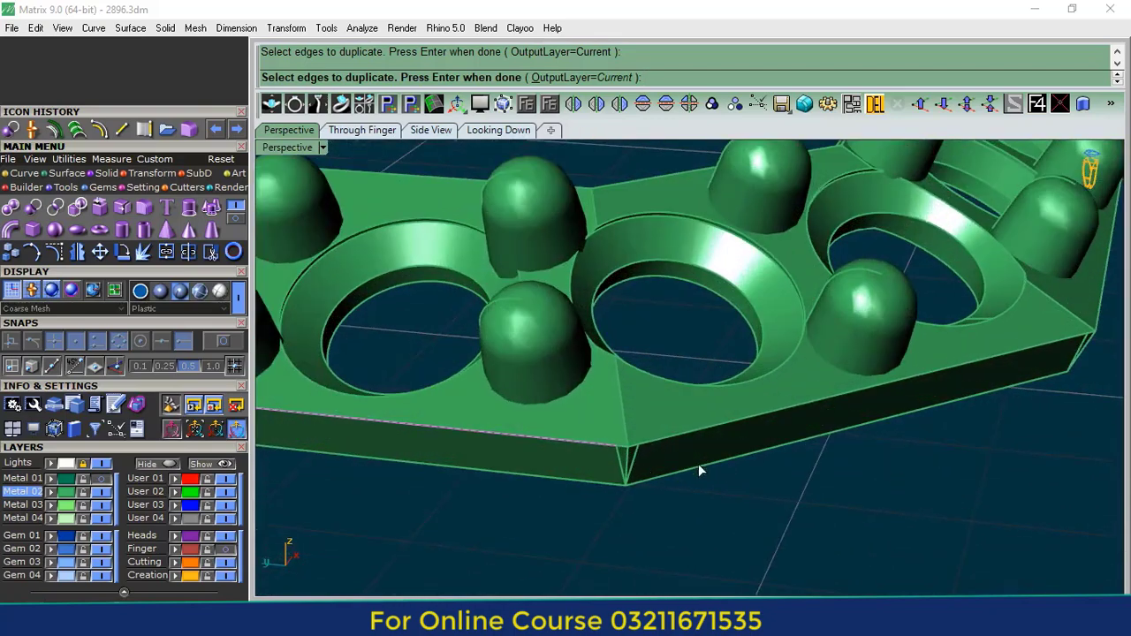
scroll(609, 443, "up", 5)
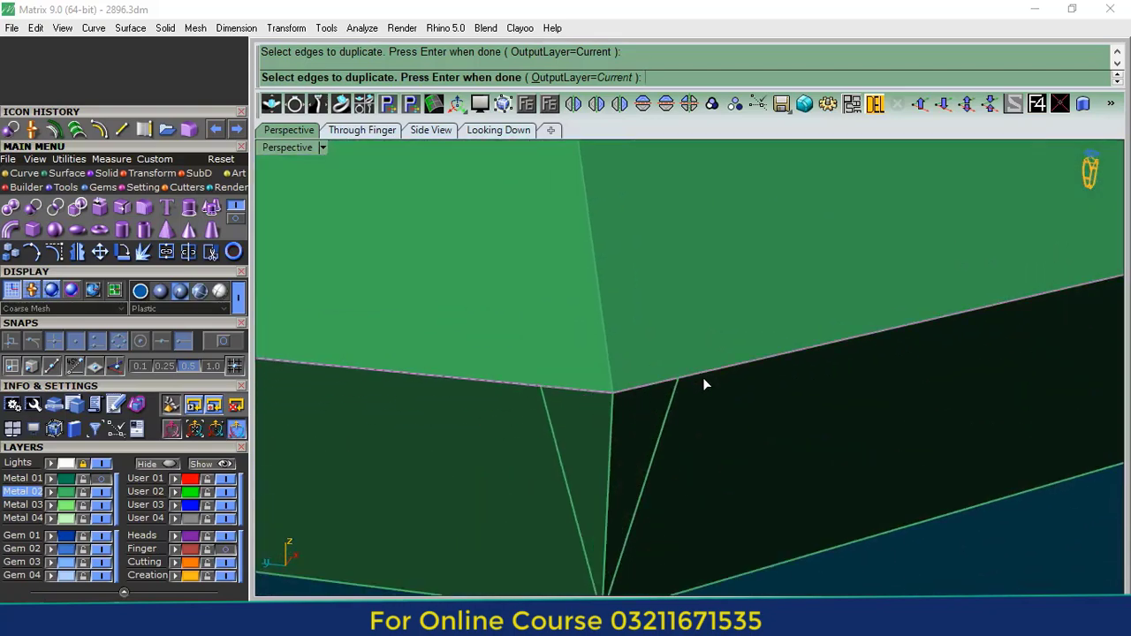
scroll(702, 377, "down", 6)
scroll(544, 379, "up", 5)
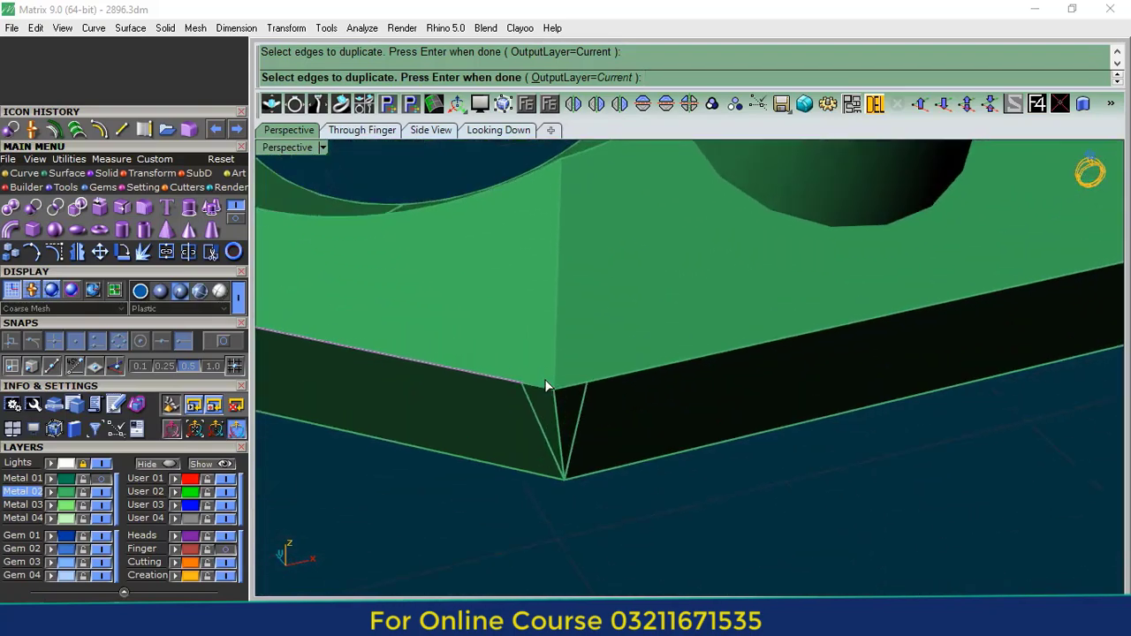
scroll(893, 402, "down", 5)
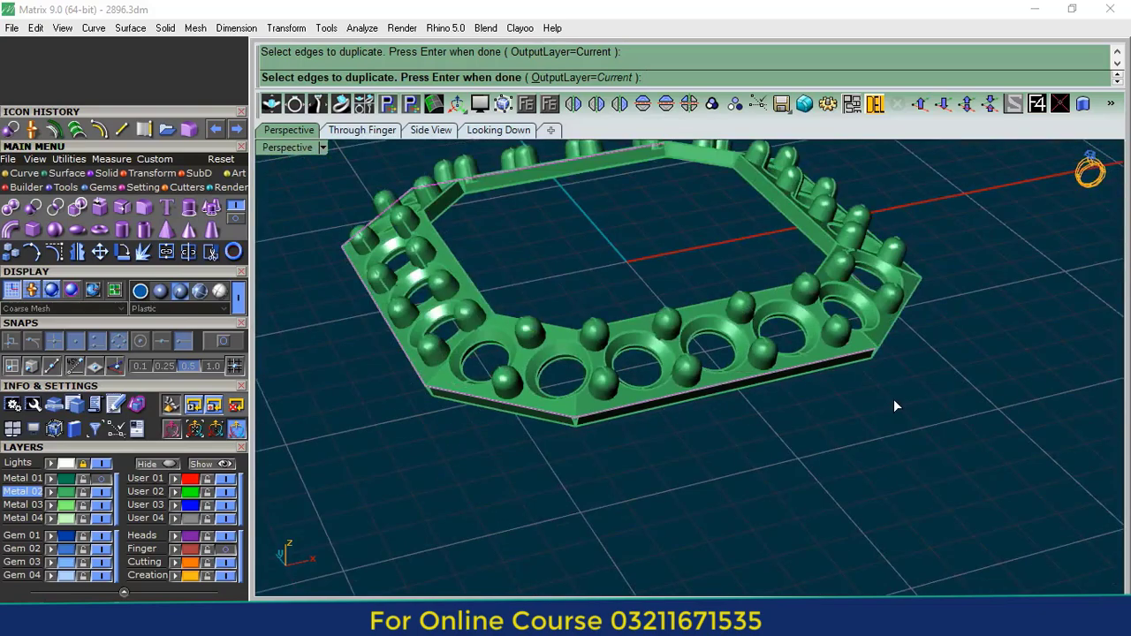
- Select the halo's remaining upper outer edge segments to complete the loop and duplicate them as curves
scroll(661, 374, "up", 6)
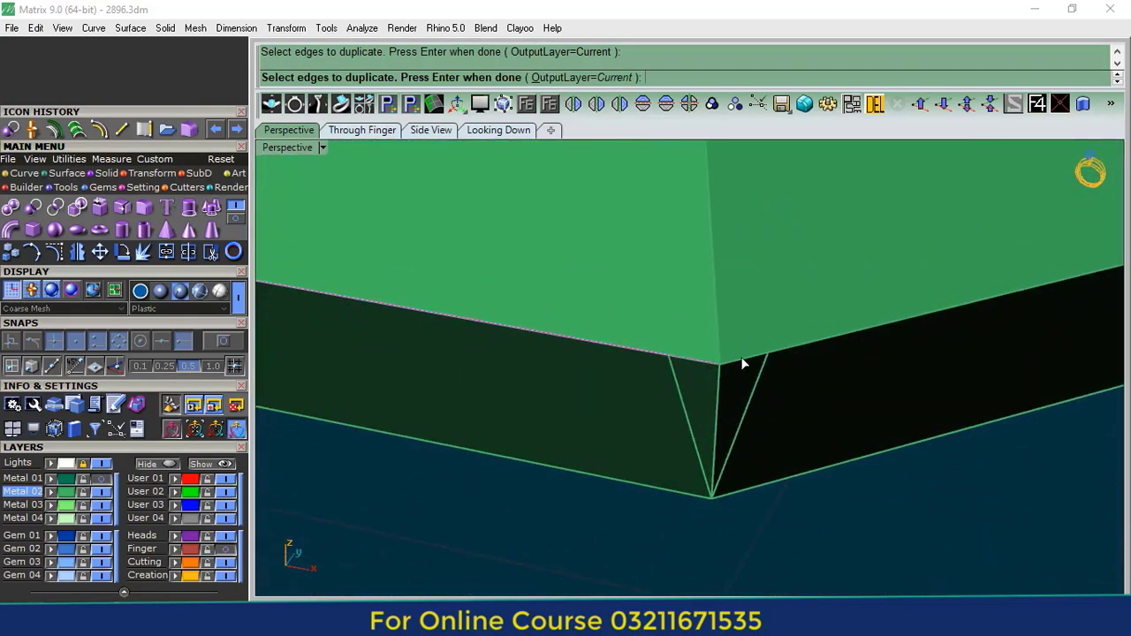
scroll(799, 344, "down", 5)
scroll(808, 391, "up", 5)
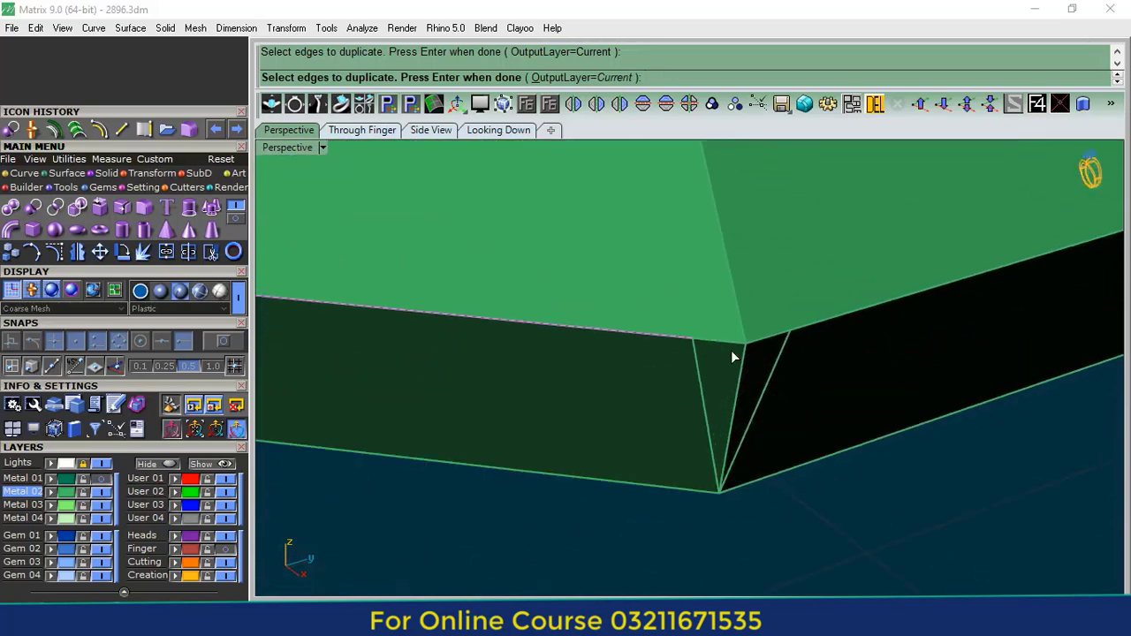
scroll(593, 420, "down", 5)
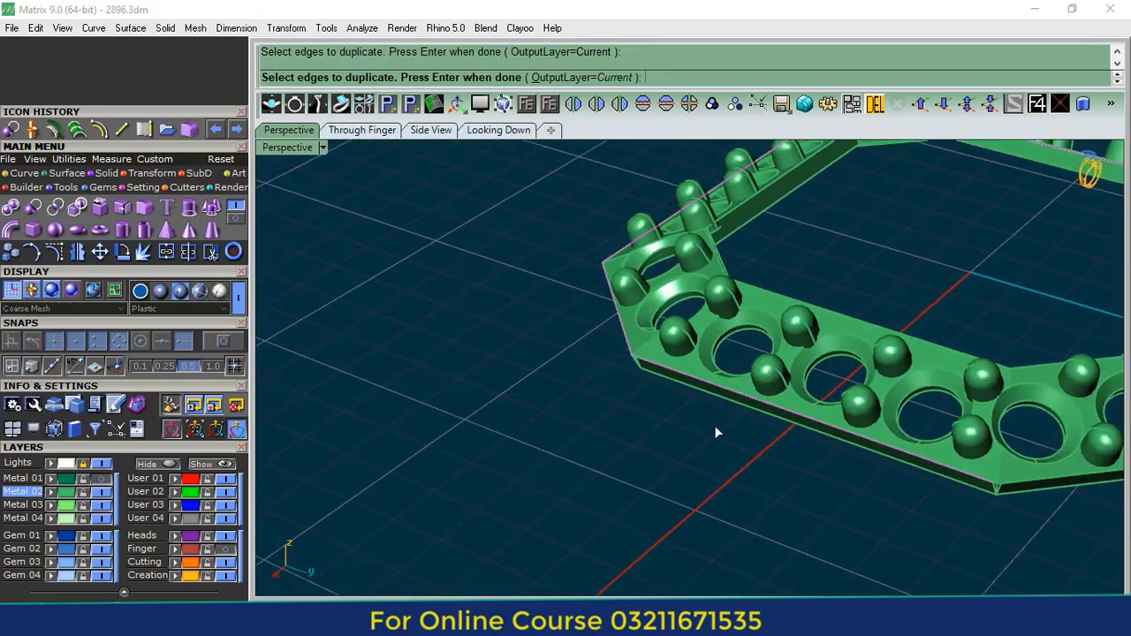
scroll(633, 397, "up", 6)
scroll(619, 401, "up", 2)
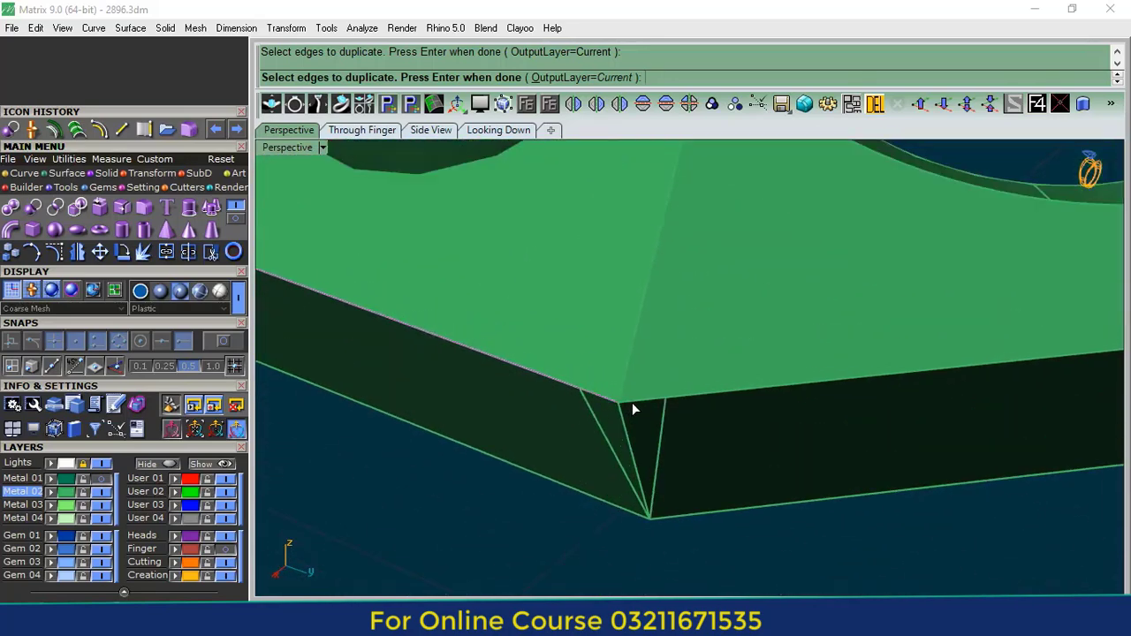
scroll(798, 411, "down", 5)
scroll(644, 379, "up", 6)
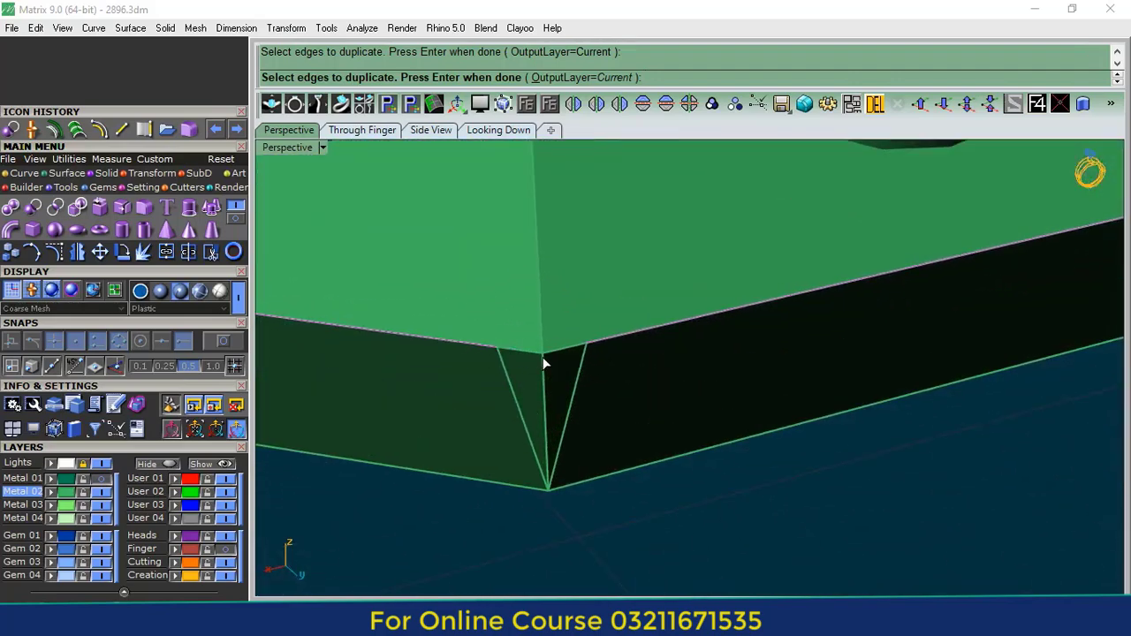
scroll(614, 404, "down", 5)
scroll(587, 424, "up", 2)
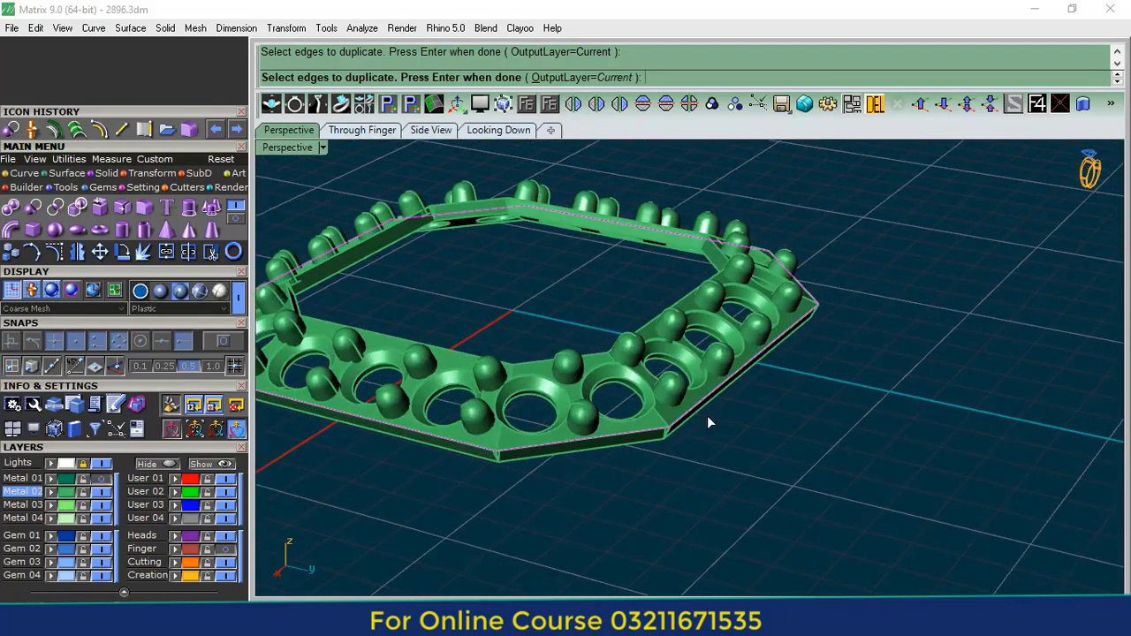
key("Return")
scroll(782, 346, "down", 2)
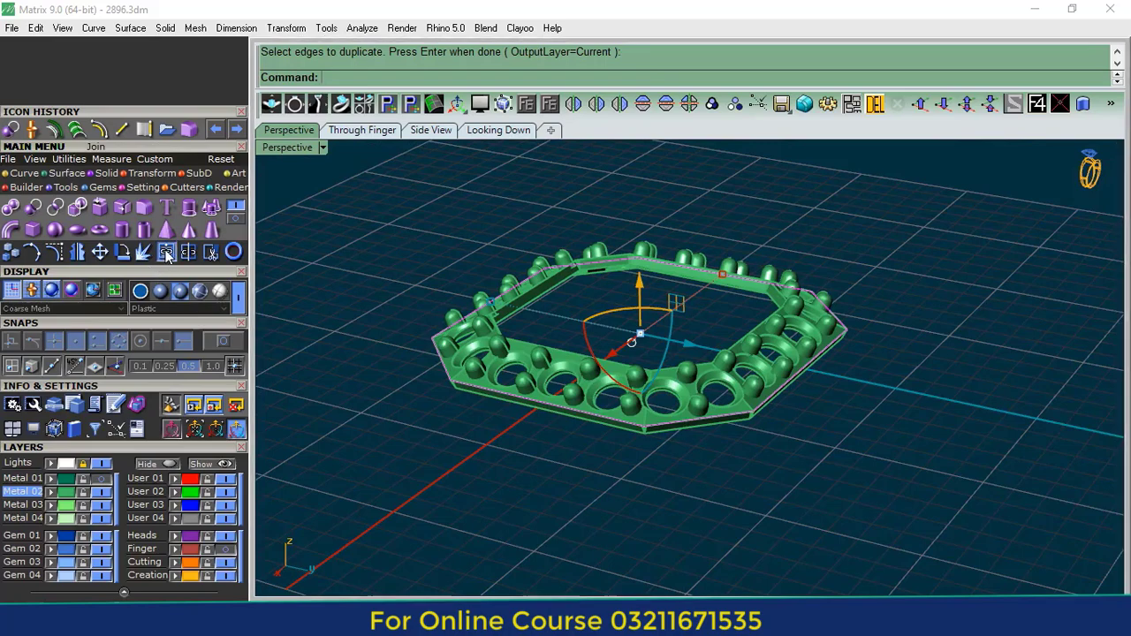
- Join the duplicated halo edges into one closed curve and check the halo's rim in the reference picture
left_click(166, 252)
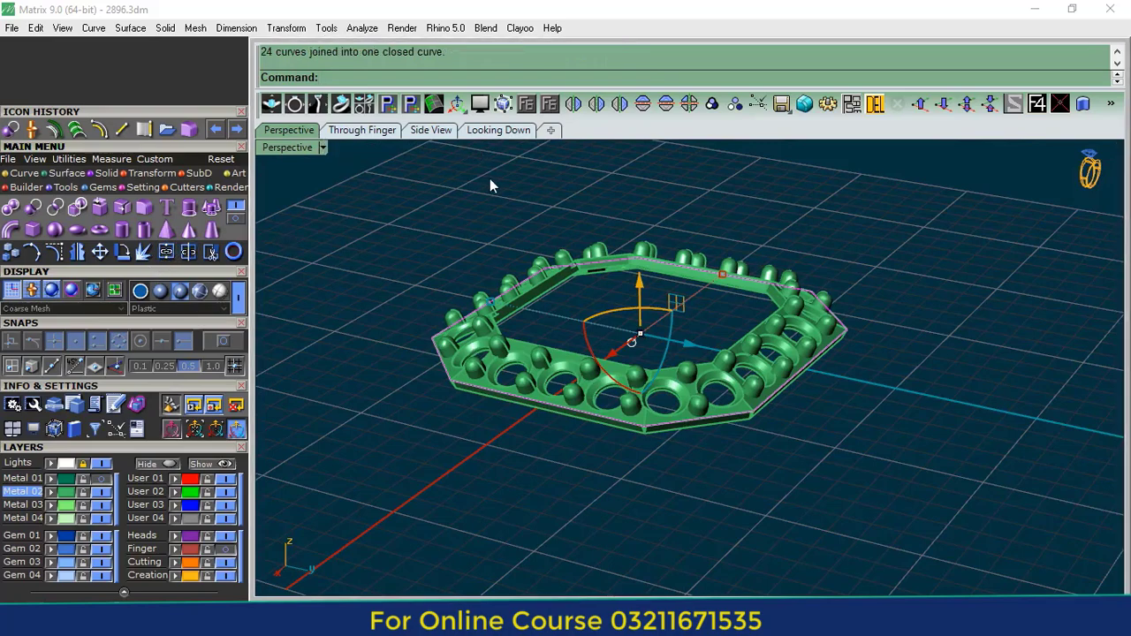
left_click(492, 131)
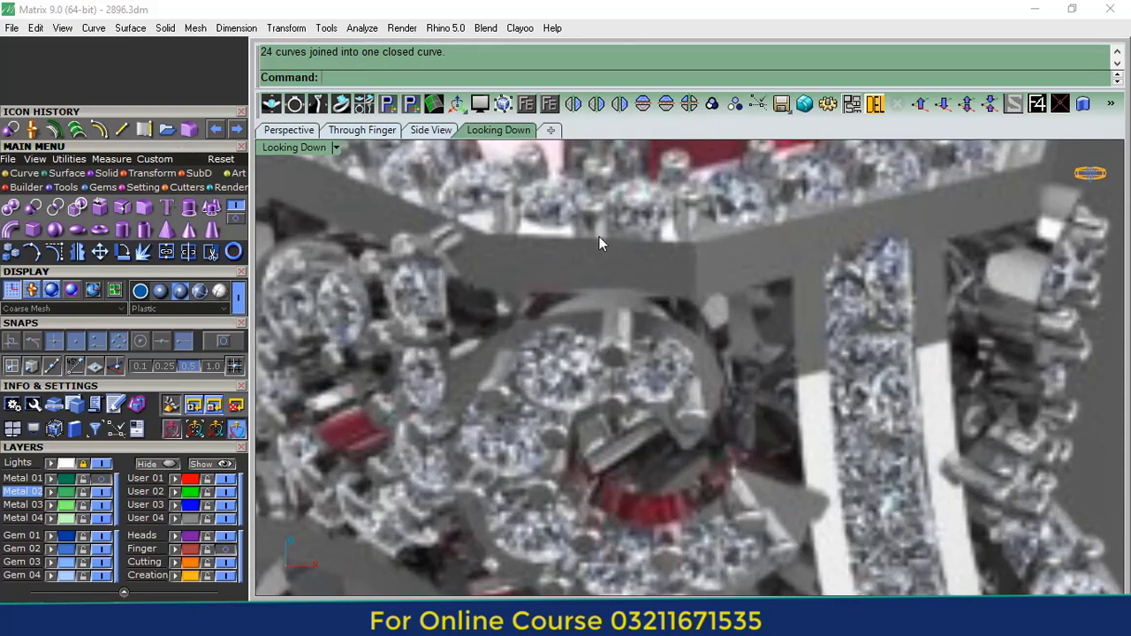
left_click(289, 131)
right_click_drag(629, 377, 634, 355, "shift")
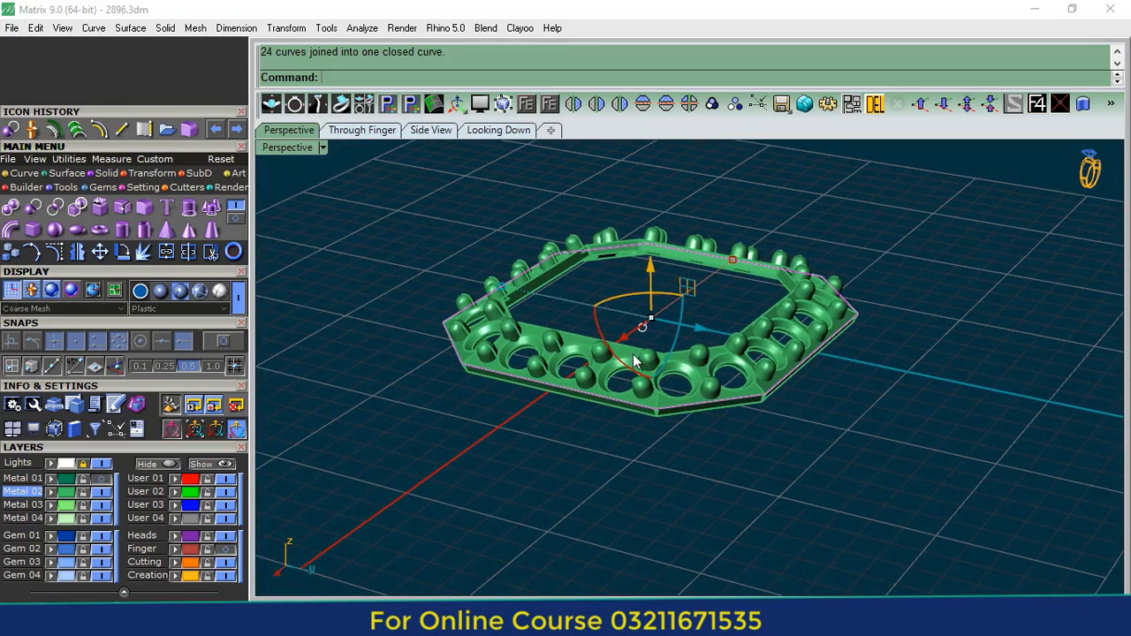
- Extrude the closed outline straight down as a one-sided surface forming the halo's outer wall, and delete the curve
left_click(63, 177)
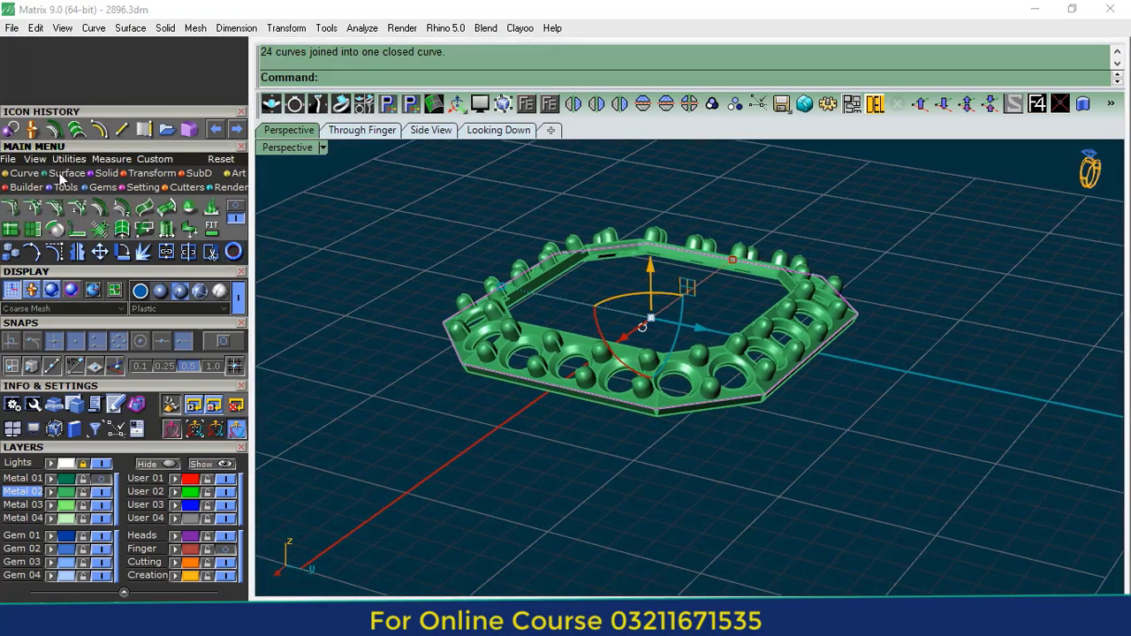
left_click(235, 212)
left_click(96, 231)
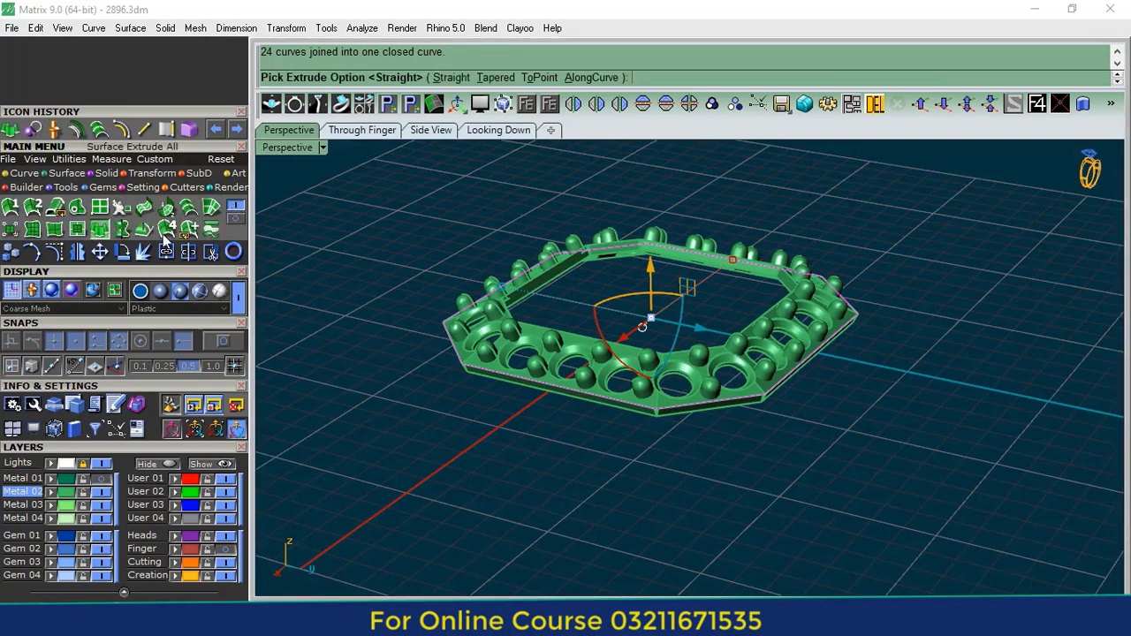
left_click(440, 78)
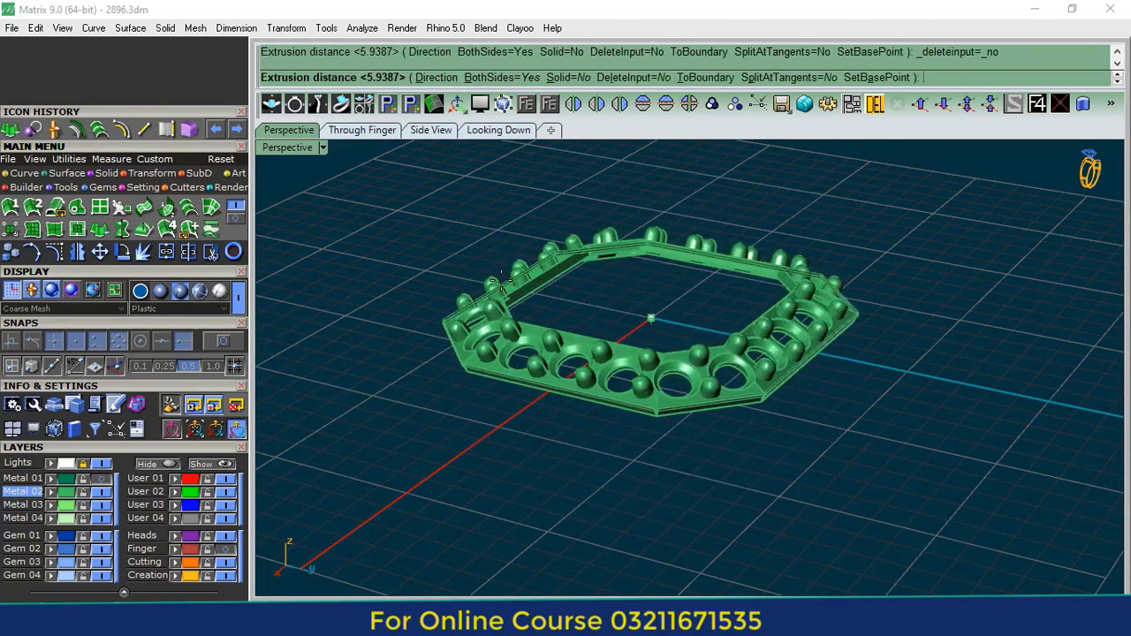
left_click(501, 78)
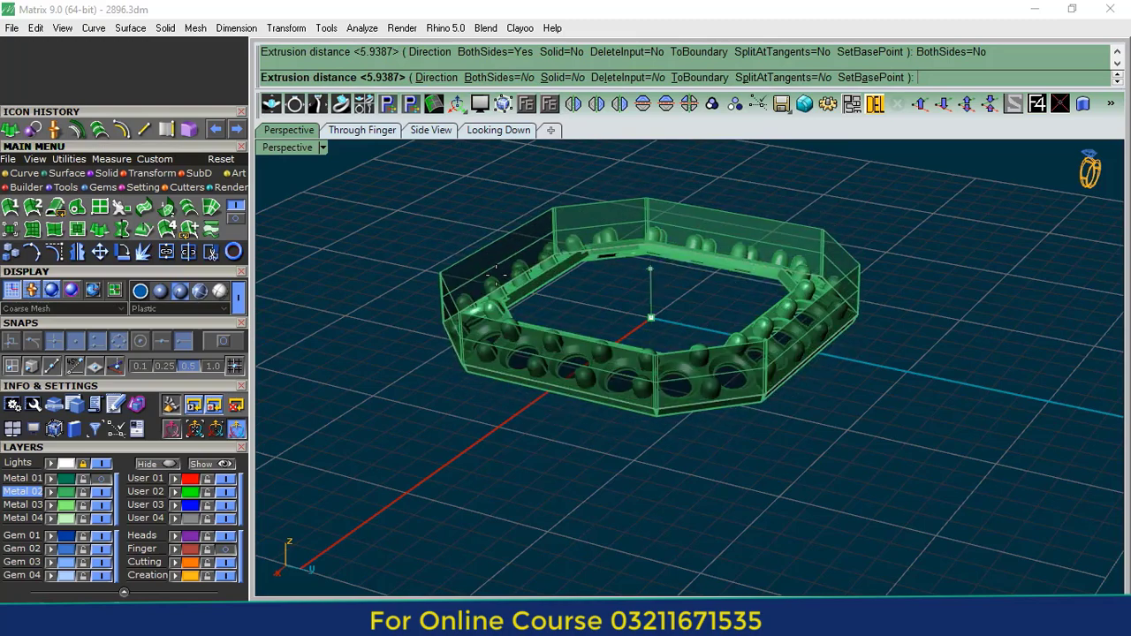
key("Return")
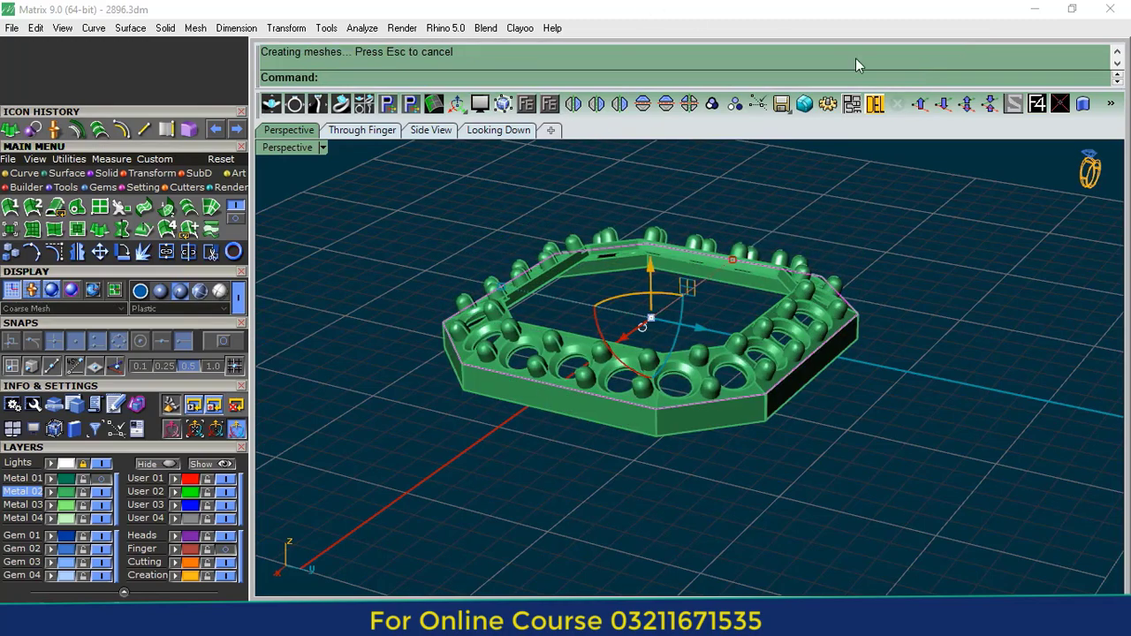
key("Delete")
- Offset the halo's outer wall surface inward by 0.3 as a solid
scroll(694, 424, "up", 6)
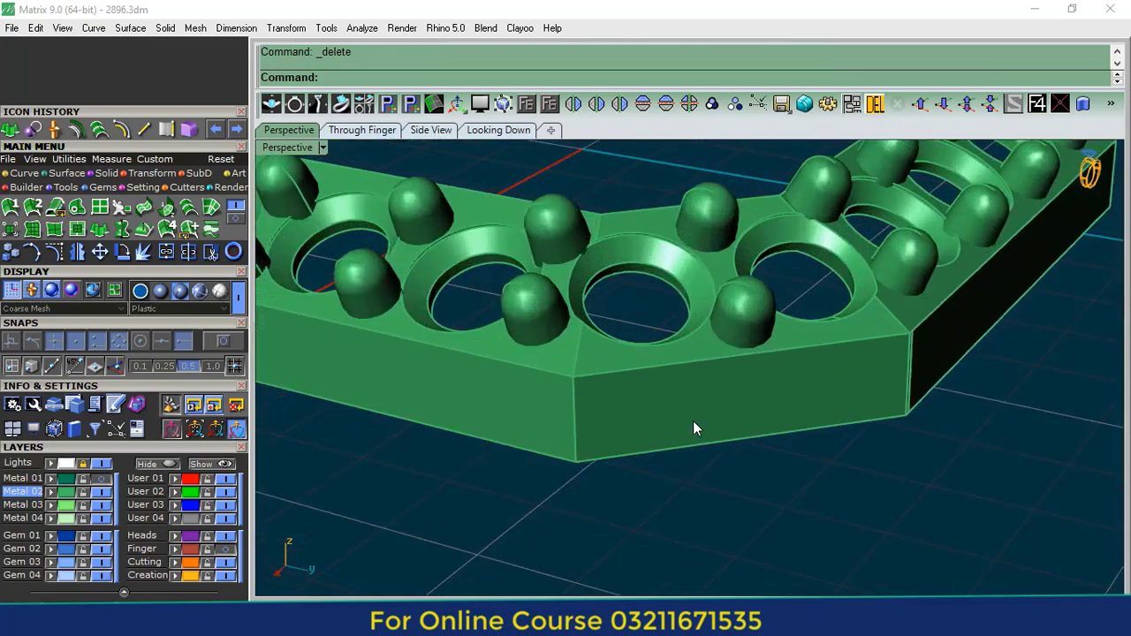
left_click(693, 428)
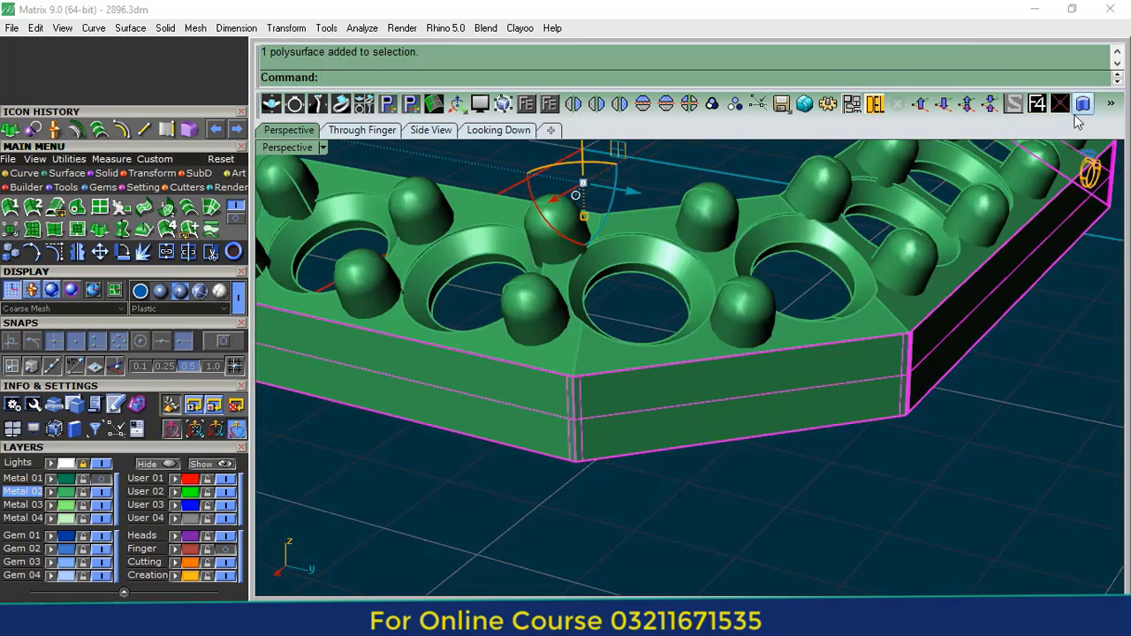
left_click(1111, 103)
left_click(1025, 123)
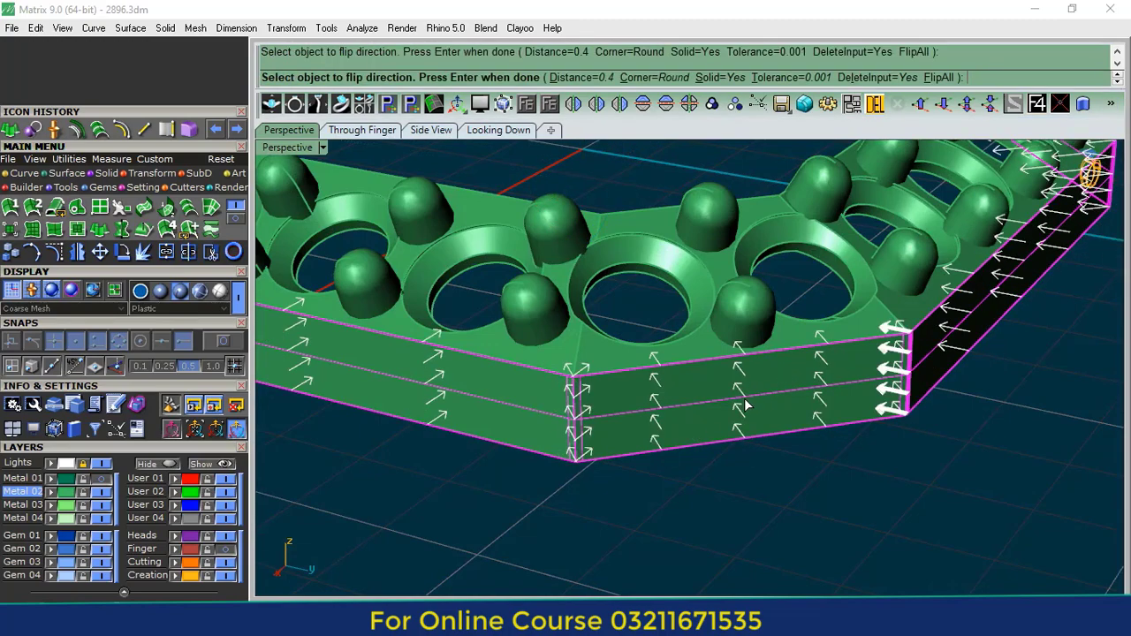
type(".3")
key("Return")
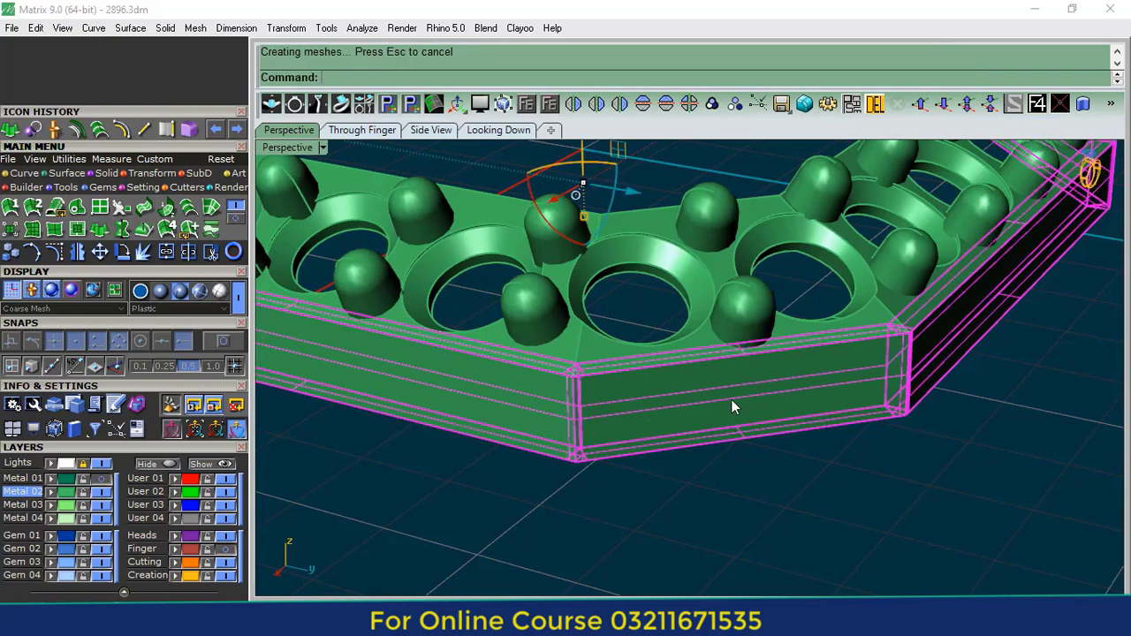
- Group the halo, its prongs and the solid outer wall together
scroll(674, 506, "down", 5)
left_click_drag(732, 518, 640, 305)
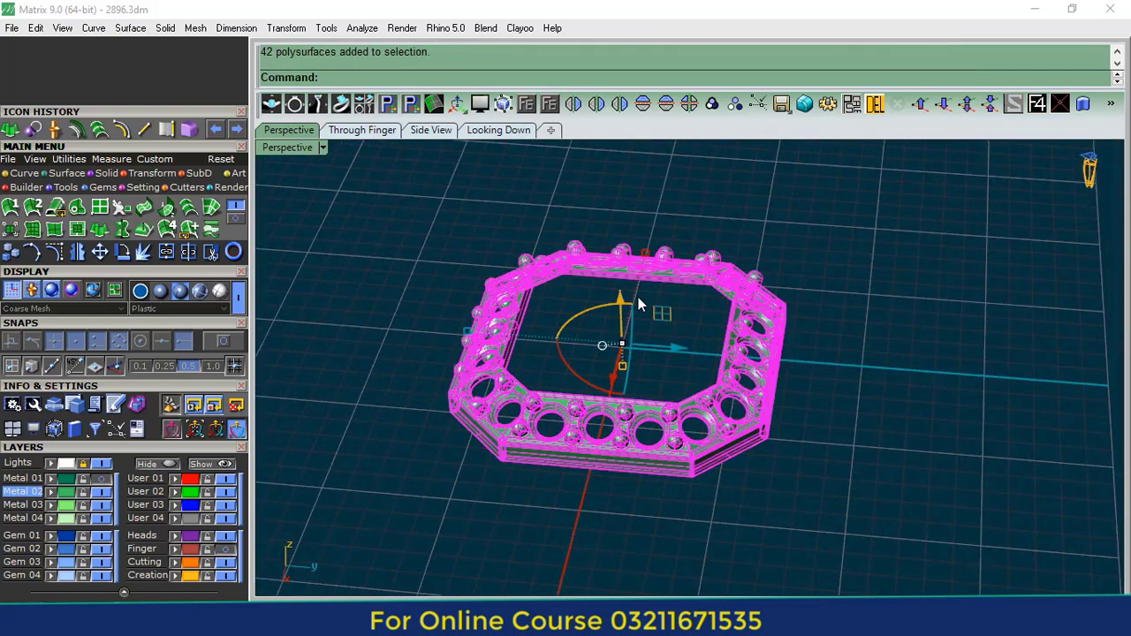
left_click(721, 104)
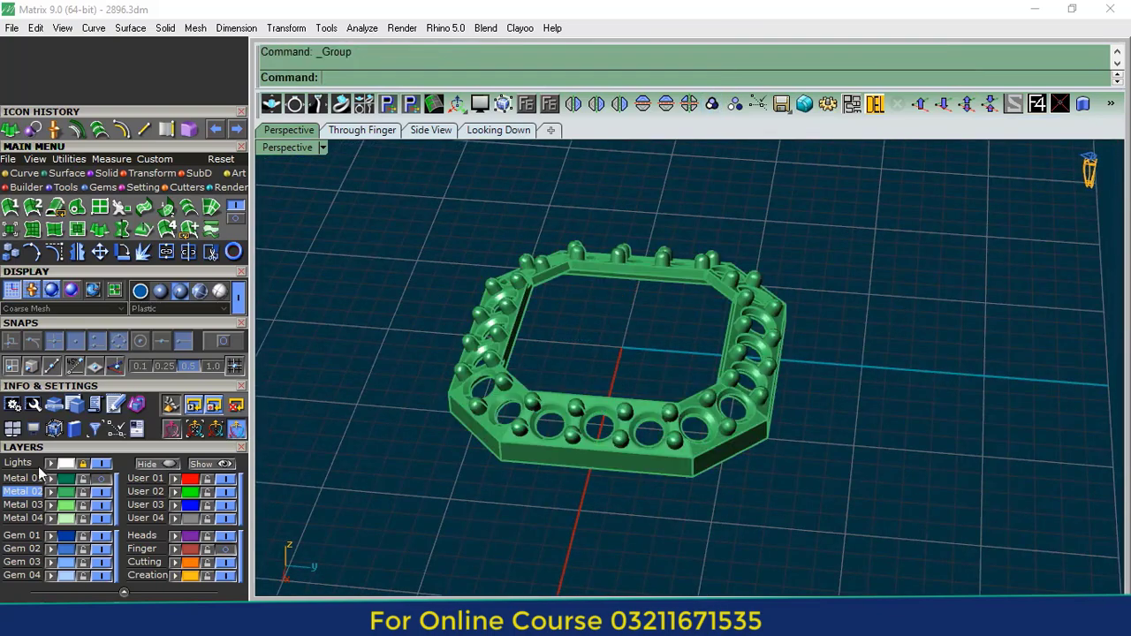
- Show the Metal 01 layer, raise the four-prong center setting slightly, and check how its base meets the halo's inner edge
left_click(102, 480)
right_click_drag(362, 456, 602, 309)
left_click(712, 358)
scroll(669, 378, "up", 4)
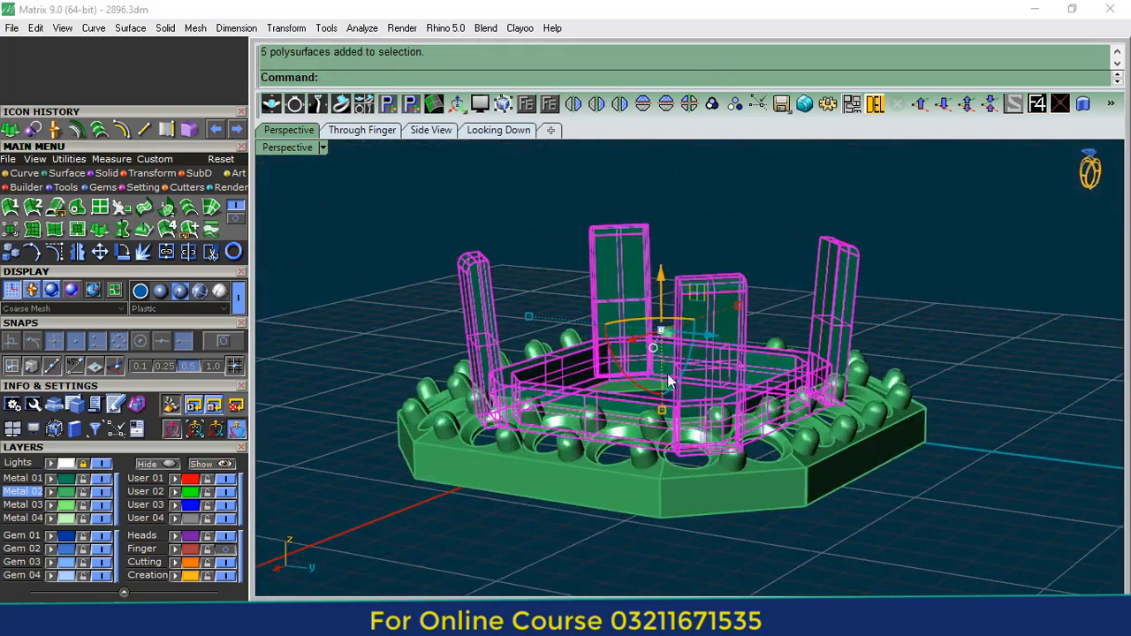
left_click_drag(663, 276, 663, 246)
key("Escape")
right_click_drag(521, 341, 506, 427)
scroll(559, 419, "up", 5)
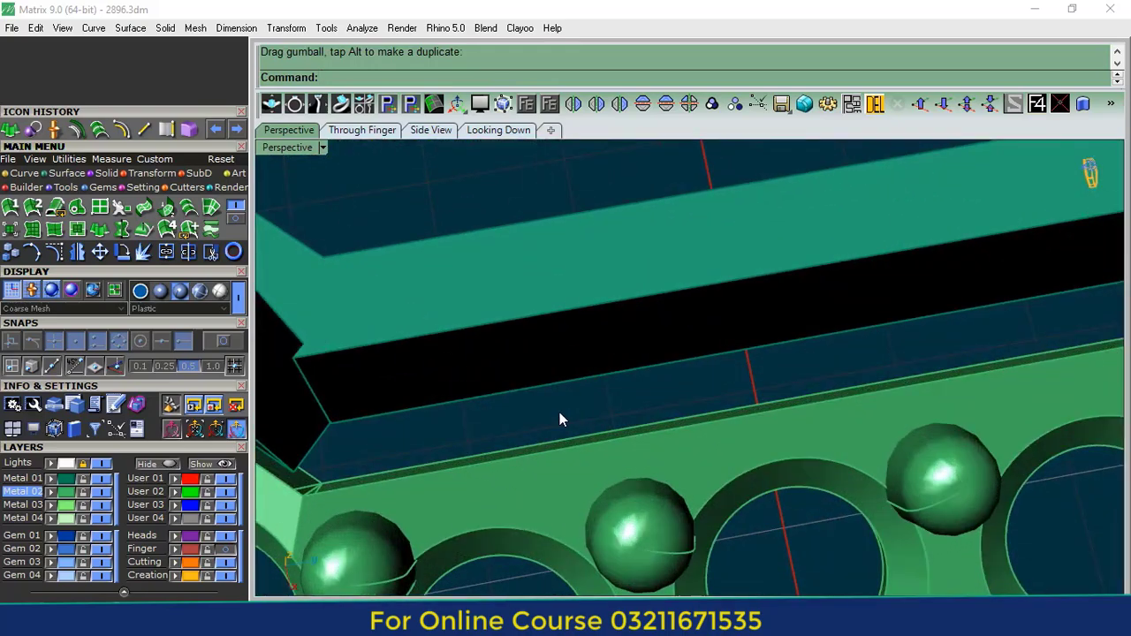
scroll(478, 409, "down", 5)
scroll(478, 389, "up", 6)
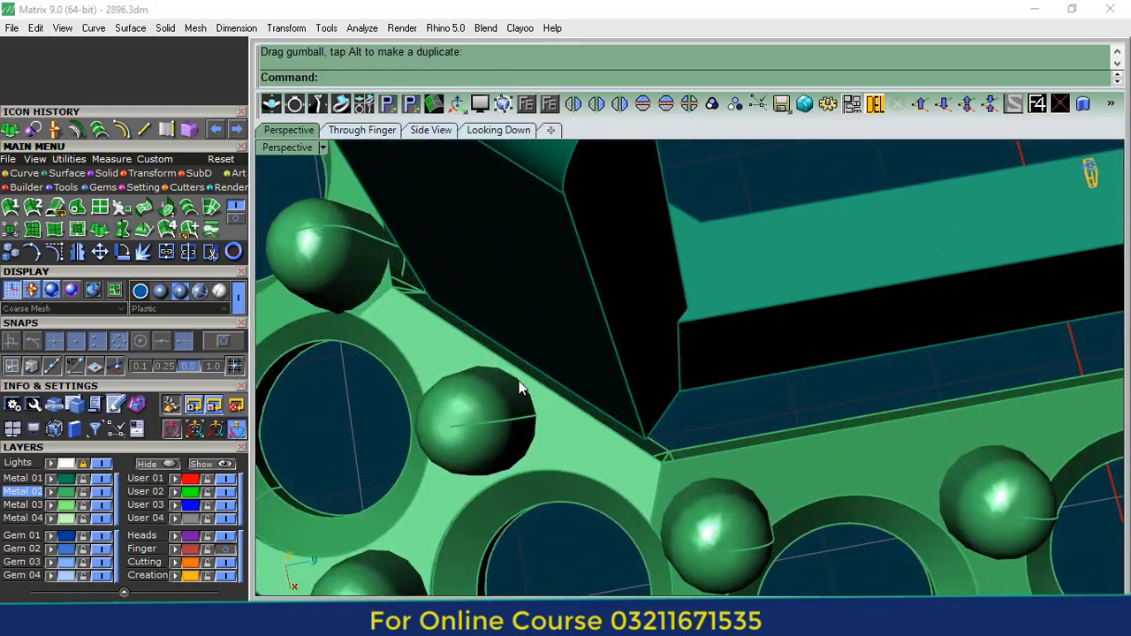
scroll(512, 404, "down", 5)
scroll(530, 380, "down", 8)
- Group the center setting with the halo and assign the whole head to the Metal 01 layer
left_click_drag(669, 299, 471, 480)
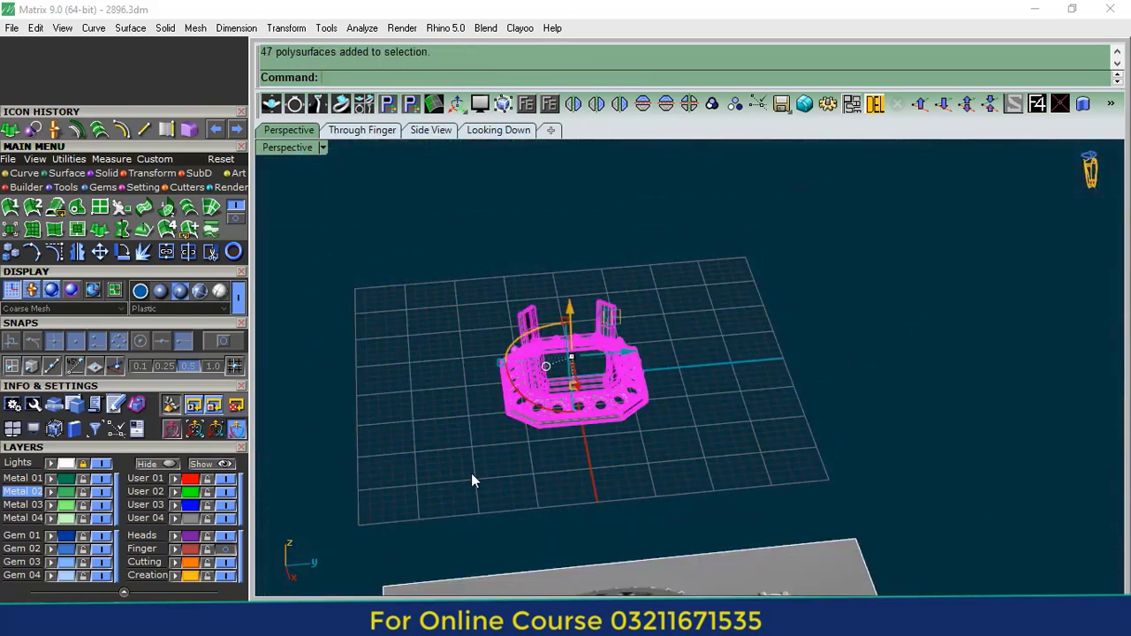
left_click(734, 105)
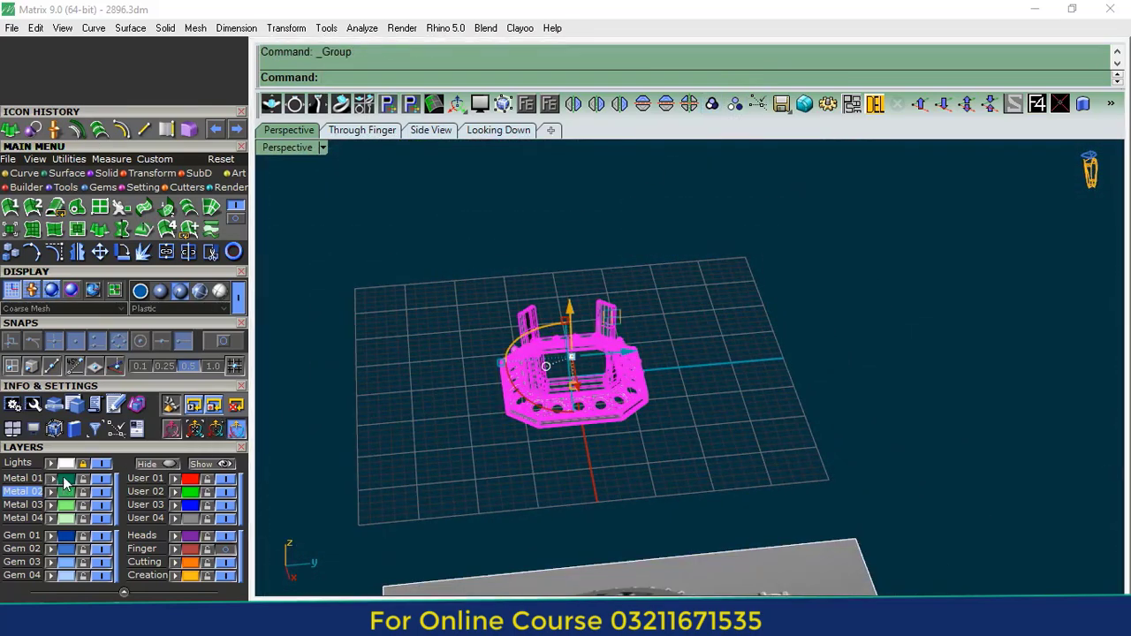
left_click(687, 470)
right_click_drag(666, 358, 687, 390)
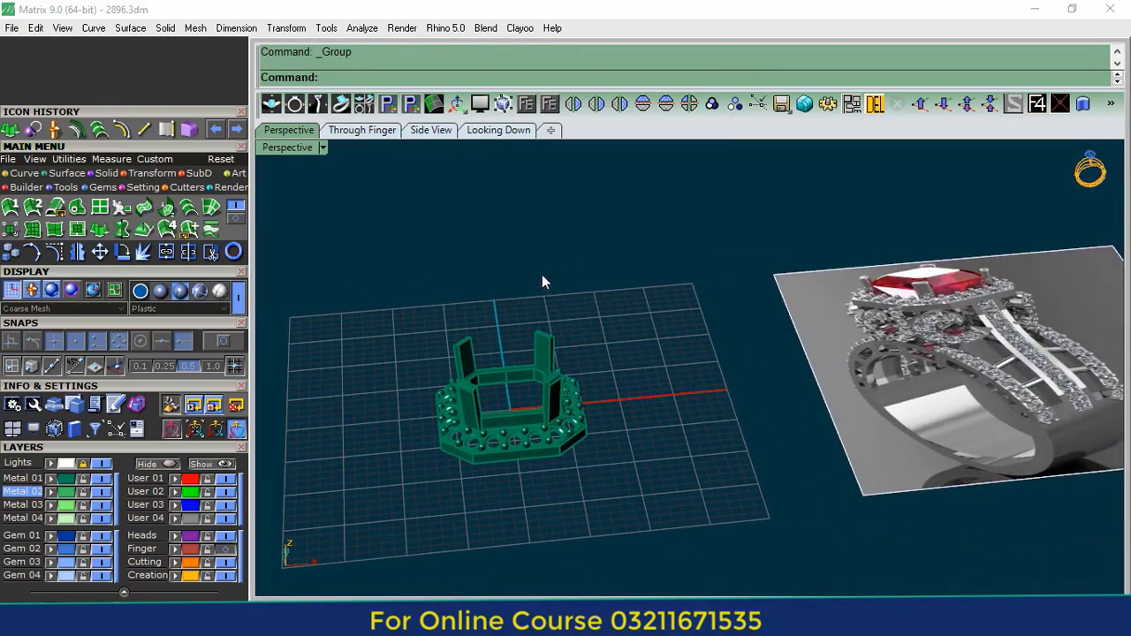
- Compare the head with the reference picture, show the Finger layer, and raise the head above the finger circle in Through Finger view
left_click(491, 132)
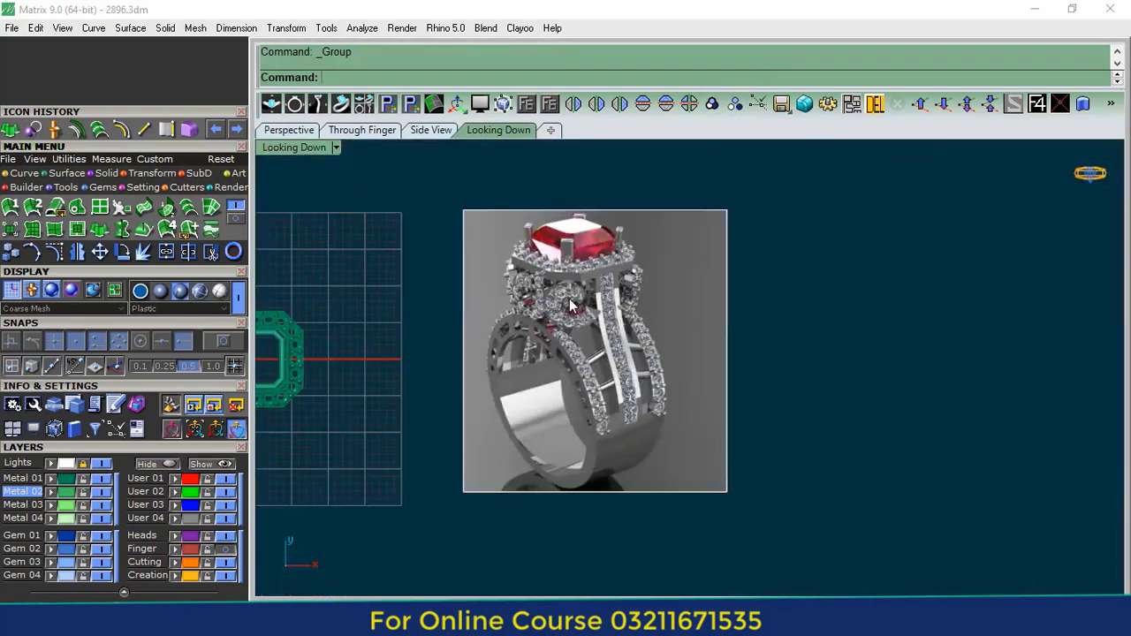
scroll(570, 305, "up", 5)
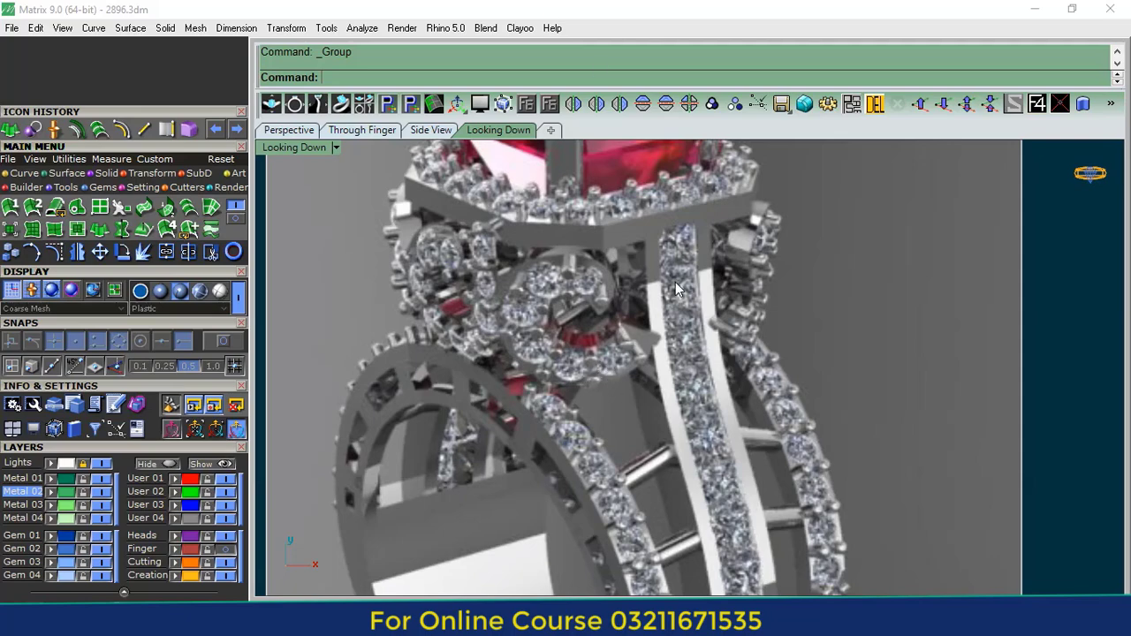
scroll(675, 285, "down", 8)
right_click_drag(486, 345, 613, 332)
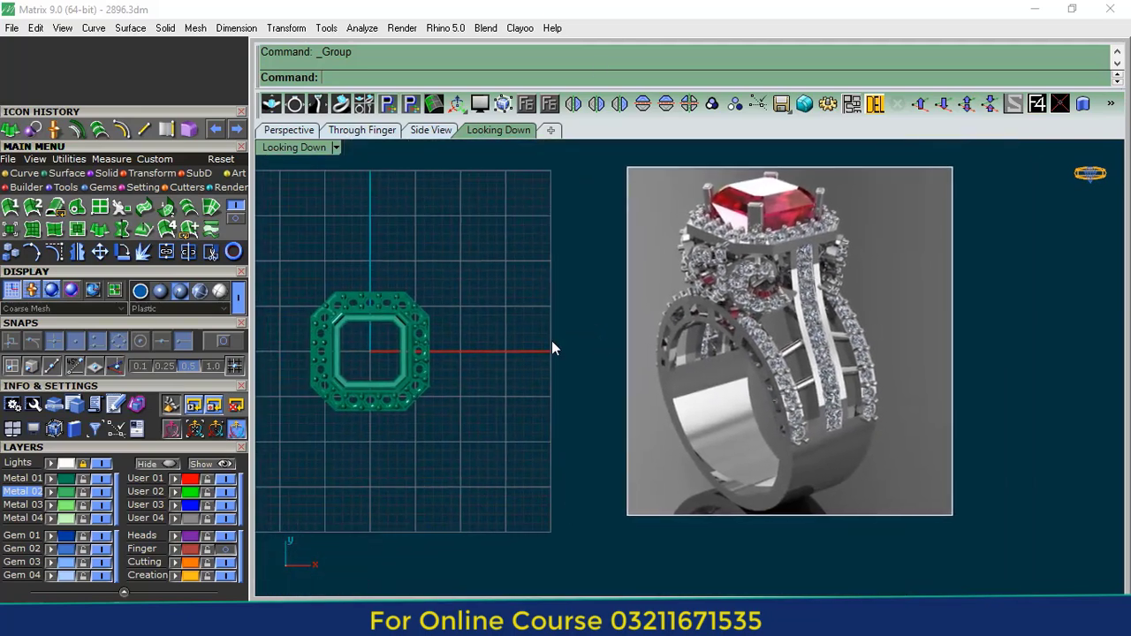
left_click(361, 129)
left_click(209, 549)
left_click(599, 409)
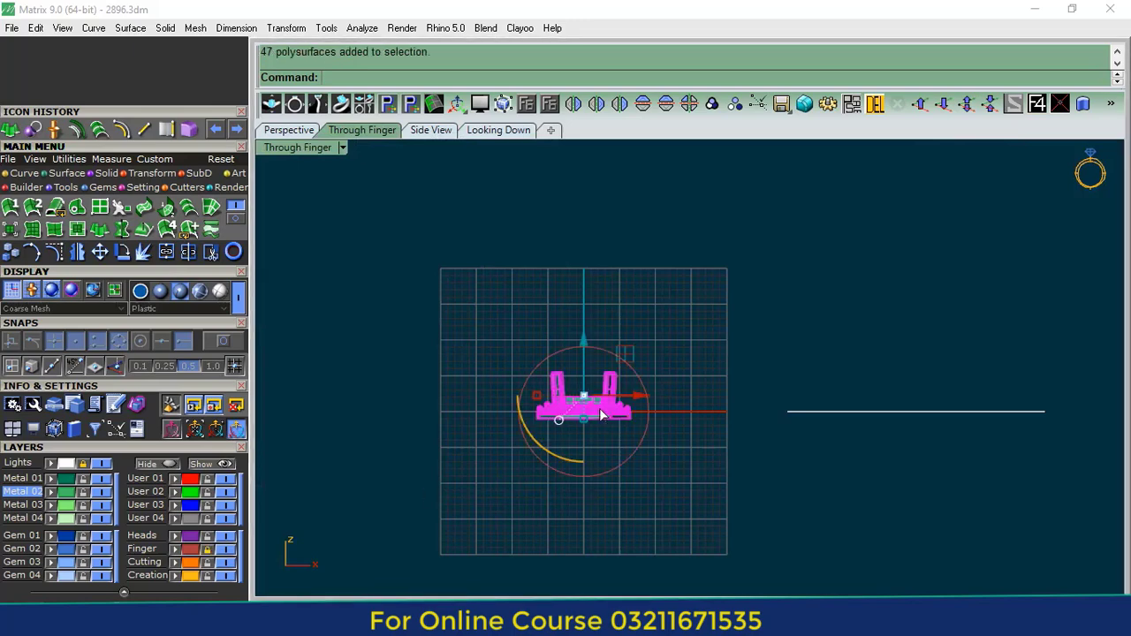
mouse_move(584, 345)
left_mouse_down()
mouse_move(612, 234)
mouse_move(557, 230)
left_mouse_up()
scroll(602, 285, "up", 5)
left_click(788, 287)
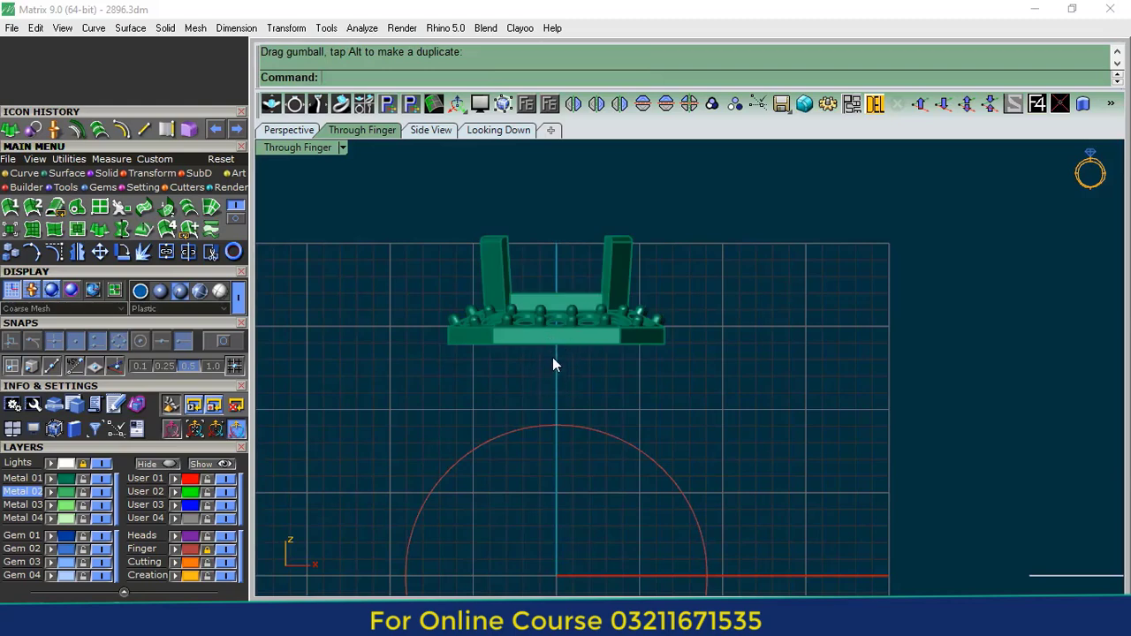
- Deselect the head and hide the Finger and Metal 01 layers
left_click(558, 345)
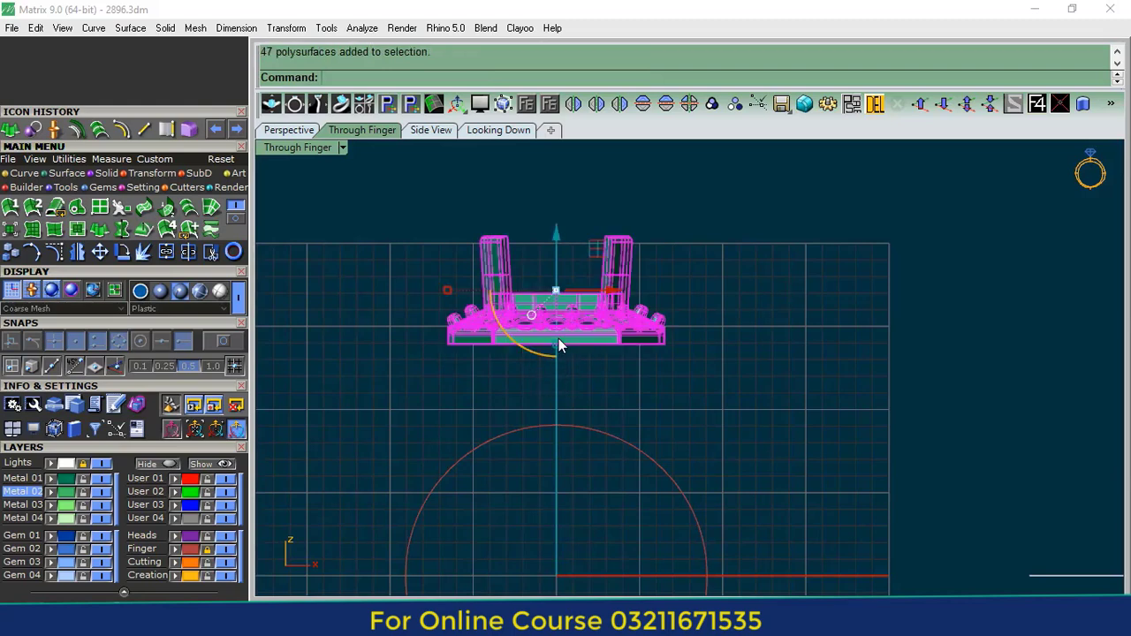
left_click(783, 375)
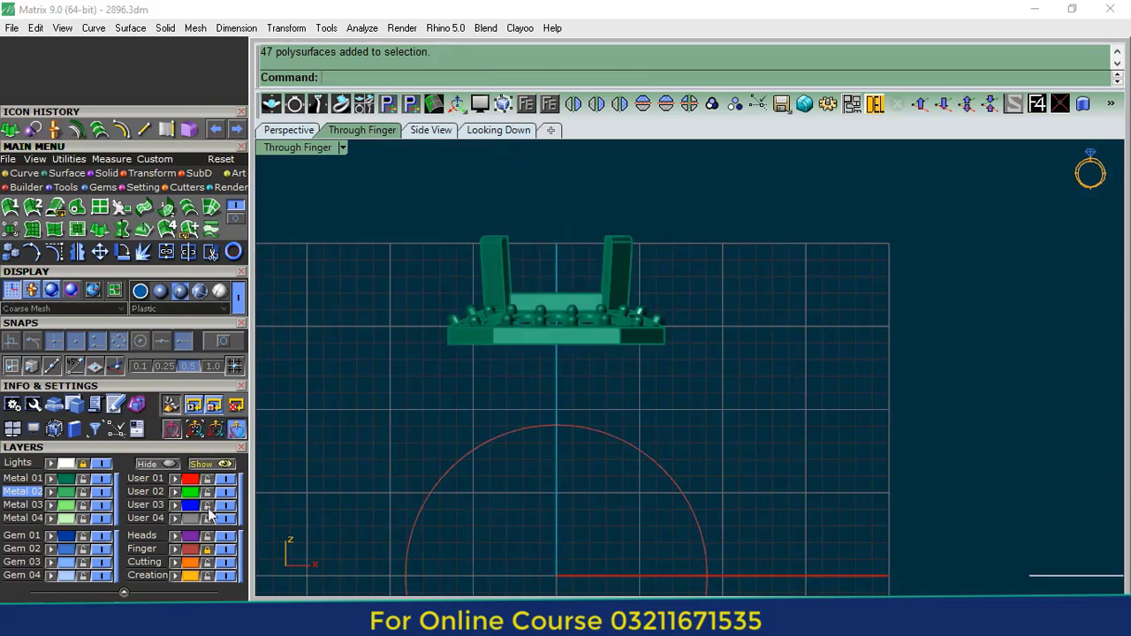
left_click(226, 548)
left_click(103, 492)
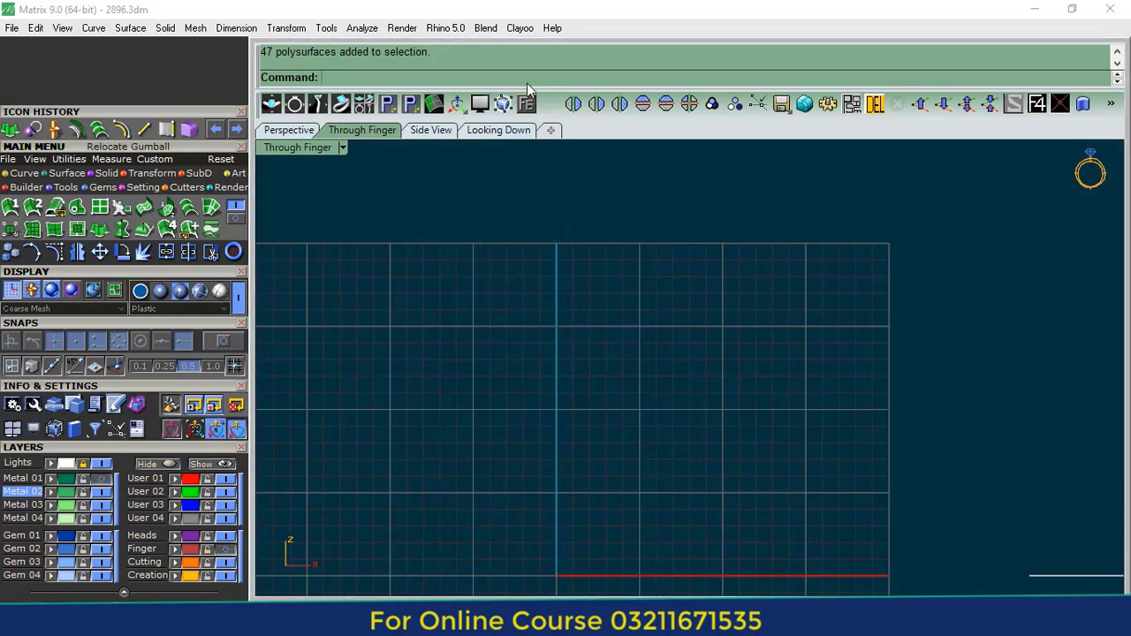
- Examine the side clusters in the reference picture and load a 2.0 mm round diamond with Gem Loader
left_click(488, 130)
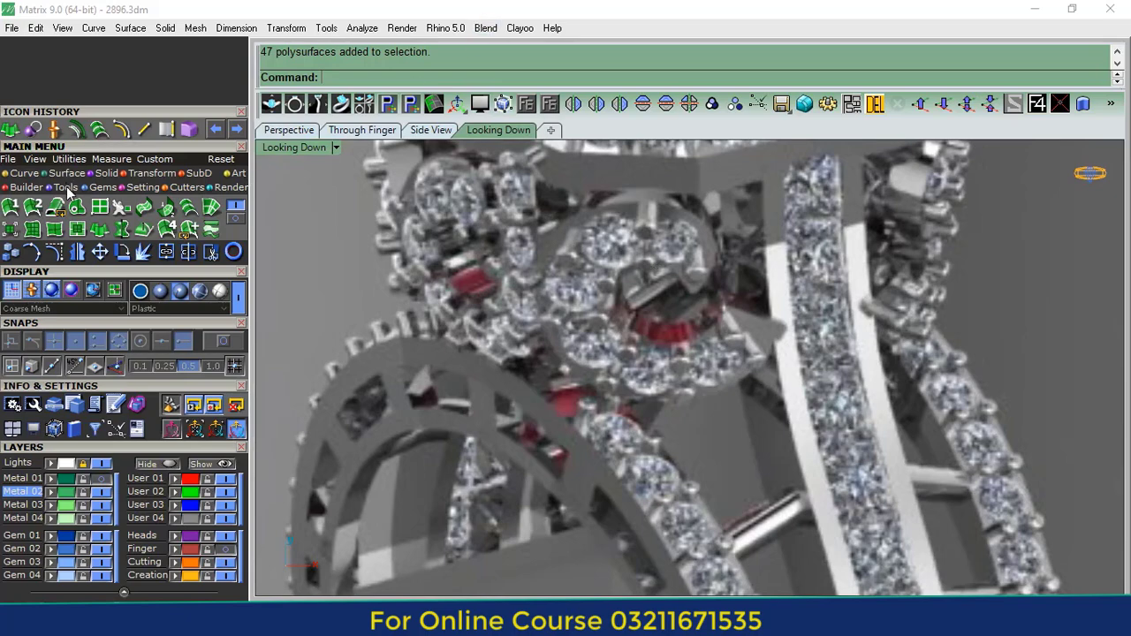
left_click(103, 187)
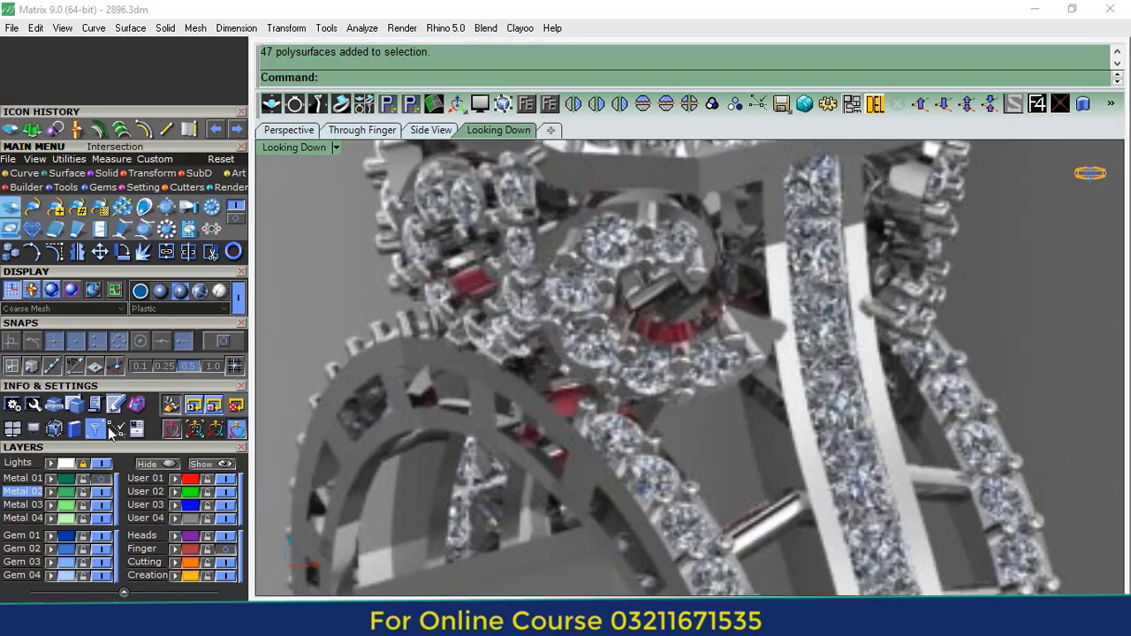
left_click(102, 448)
left_click_drag(108, 446, 135, 206)
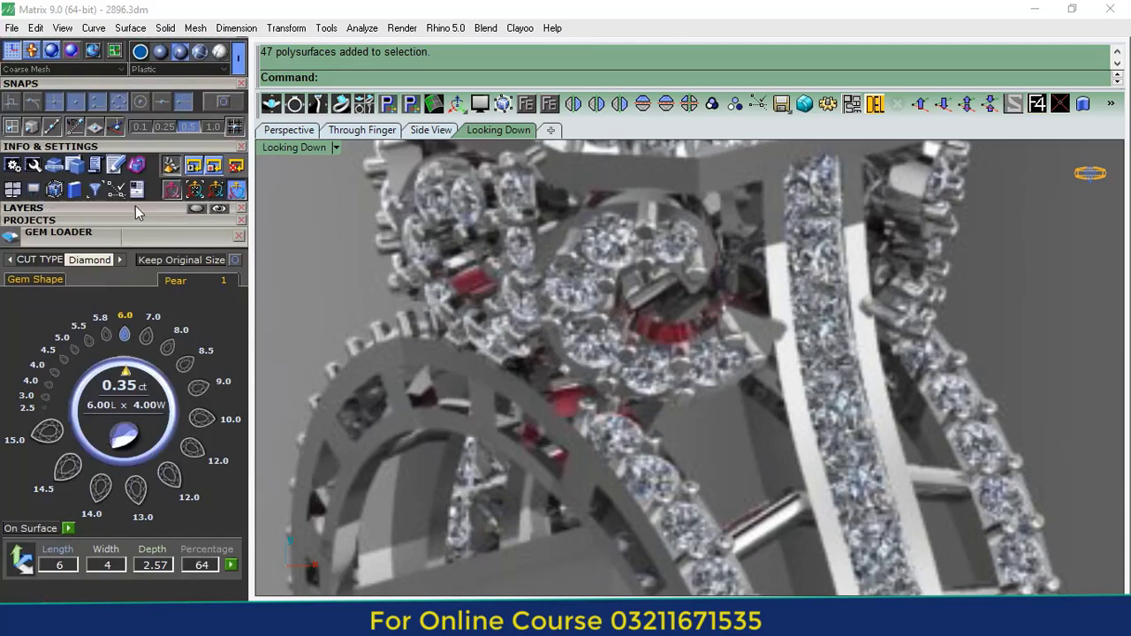
left_click(29, 282)
left_click(32, 333)
left_click(146, 338)
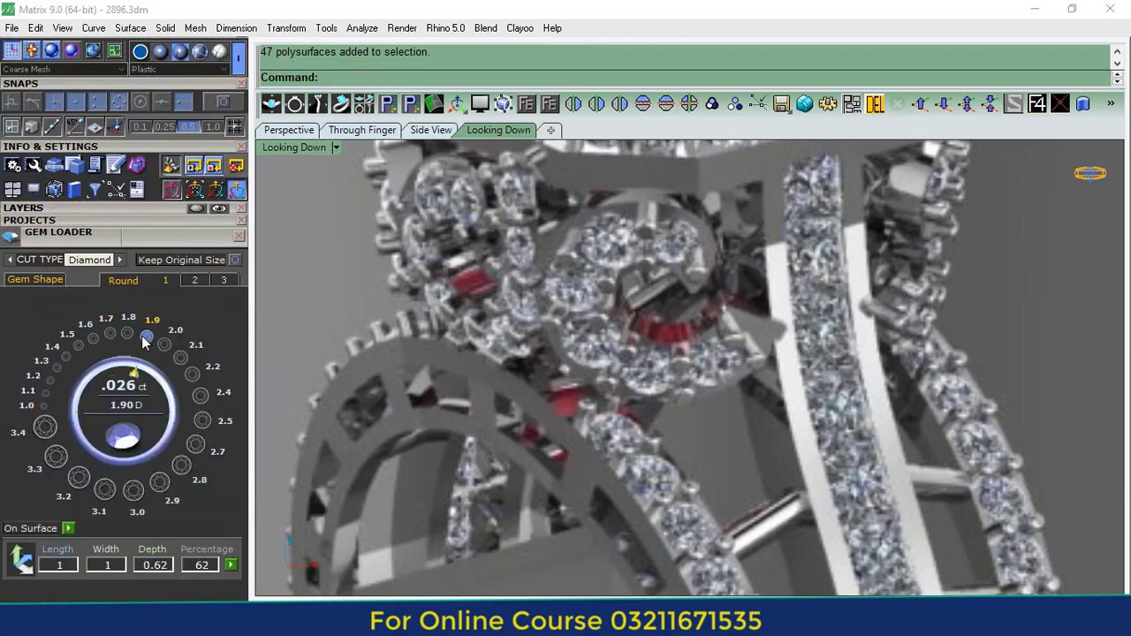
left_click(165, 344)
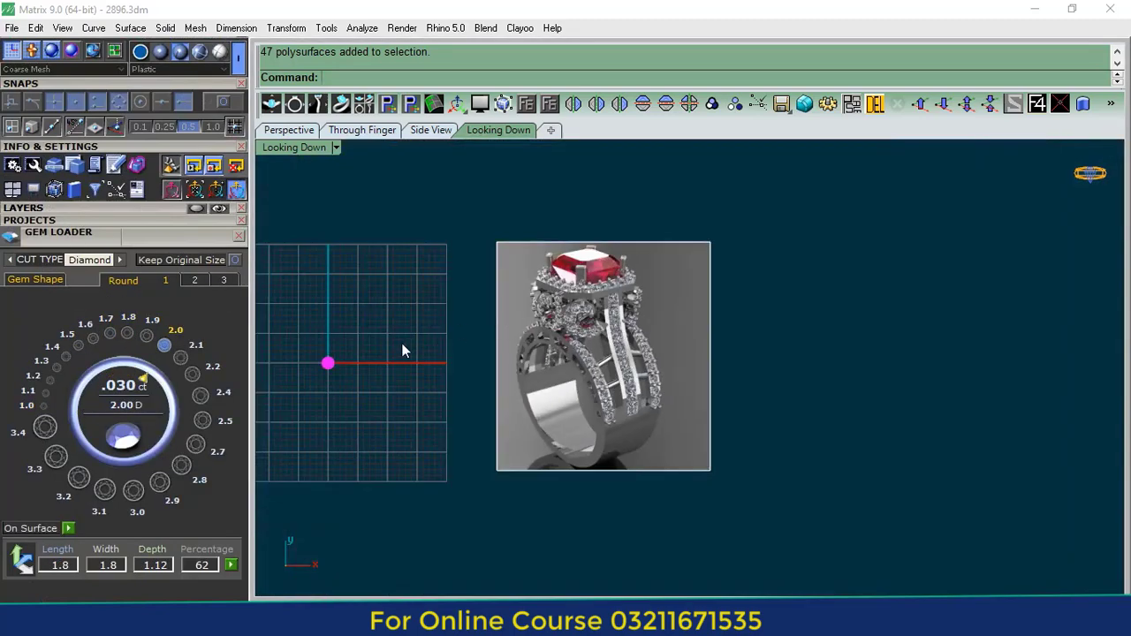
left_click(238, 235)
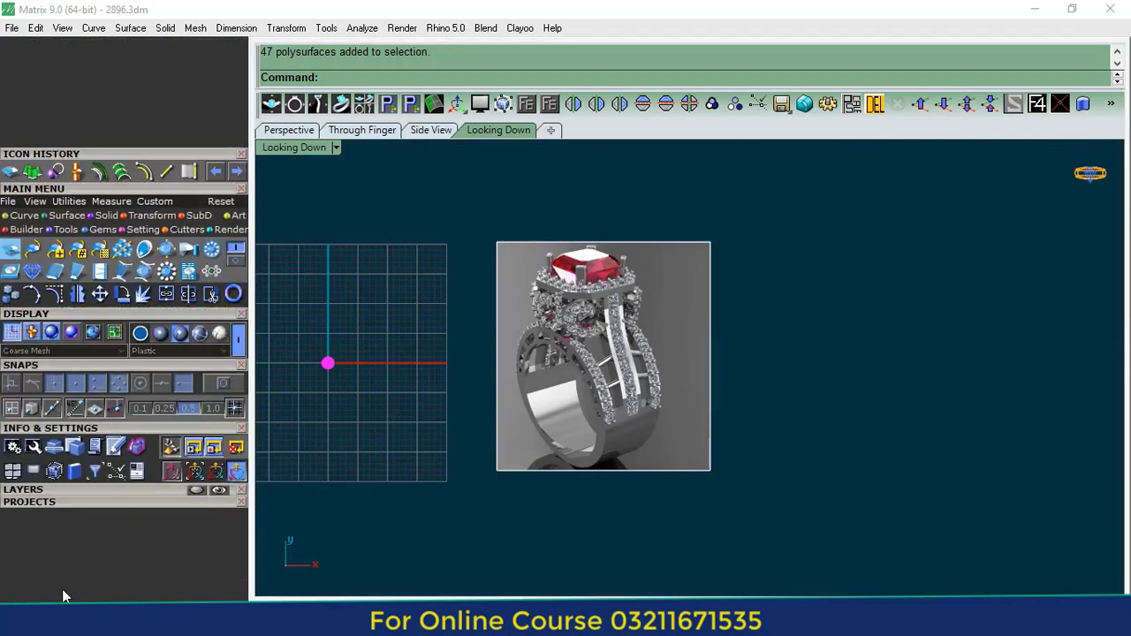
- Move the round gem from the origin onto the upper stone of the scroll-shaped side cluster in the reference picture
left_click(99, 294)
left_click(328, 362)
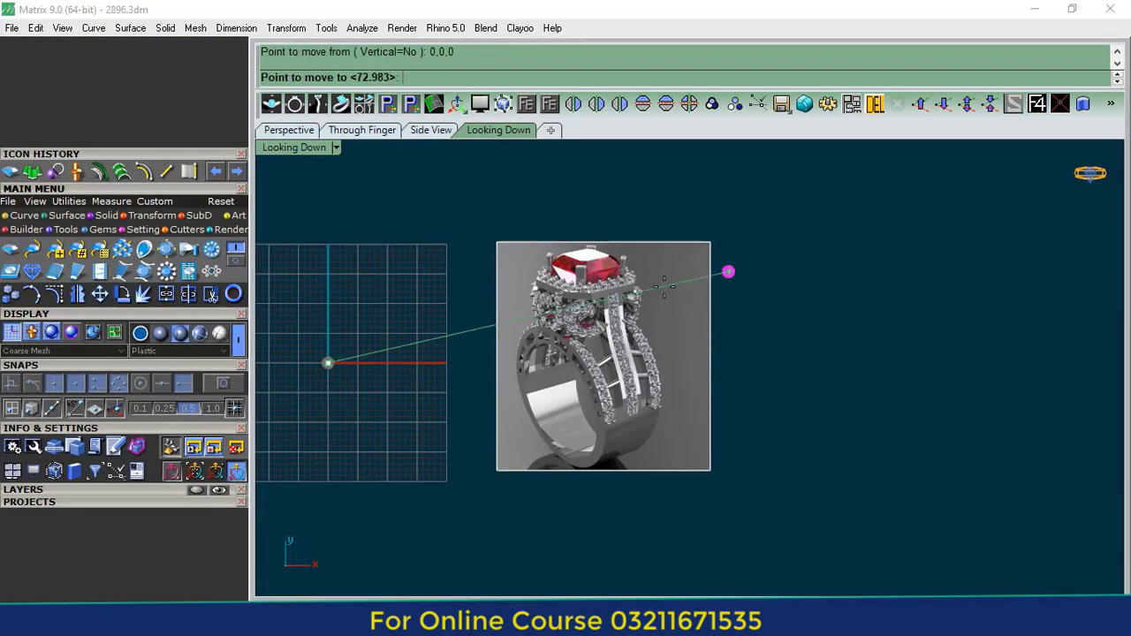
scroll(599, 279, "up", 10)
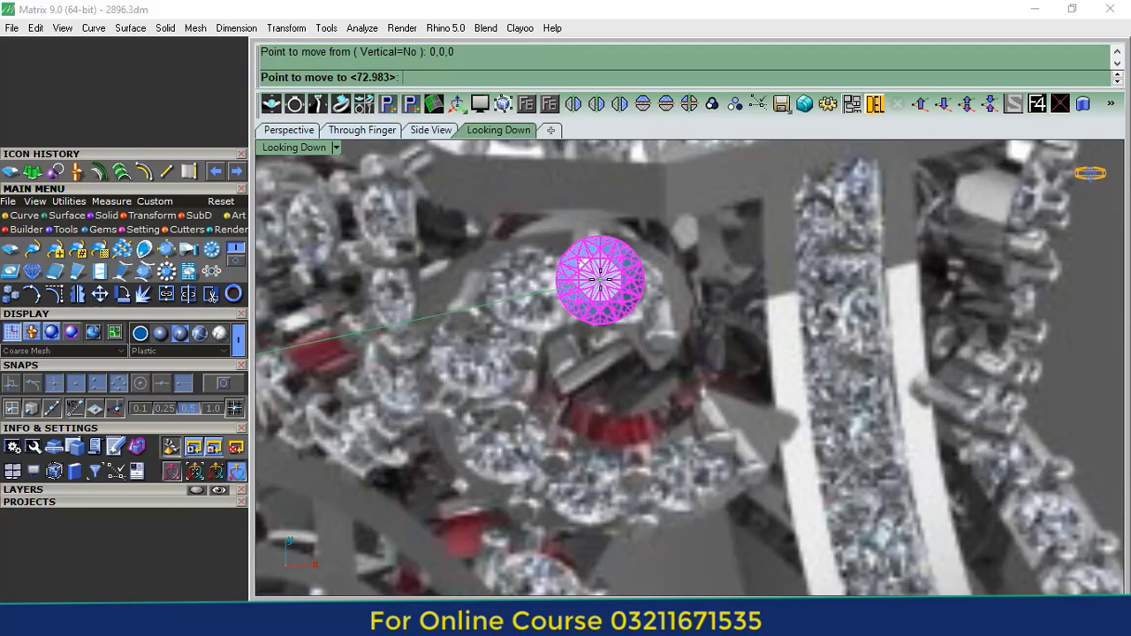
left_click(599, 280)
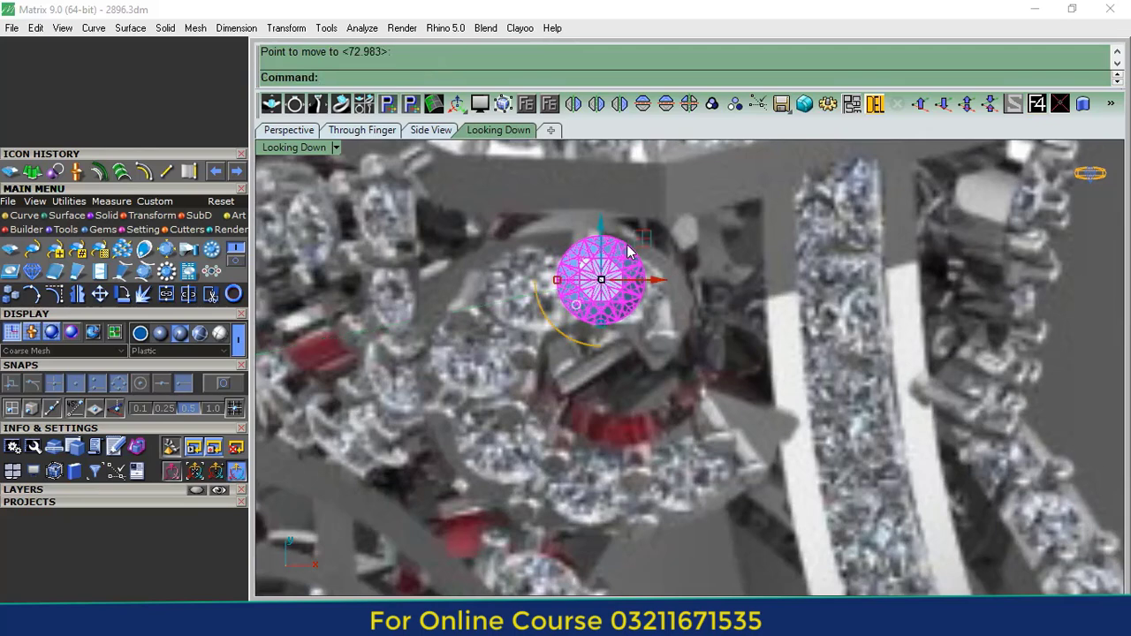
left_click_drag(642, 247, 568, 257)
left_click(719, 295)
scroll(716, 299, "down", 9)
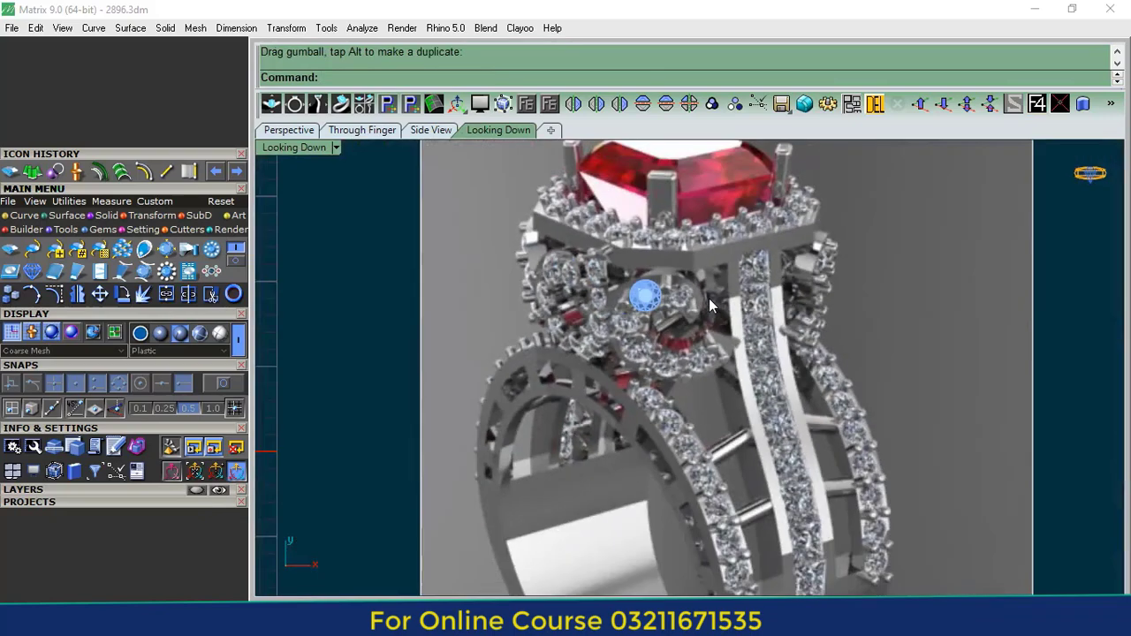
- Scale the reference picture in 2D about the gem's center until the pictured side stone matches the gem's size
left_click(72, 492)
left_click(673, 437)
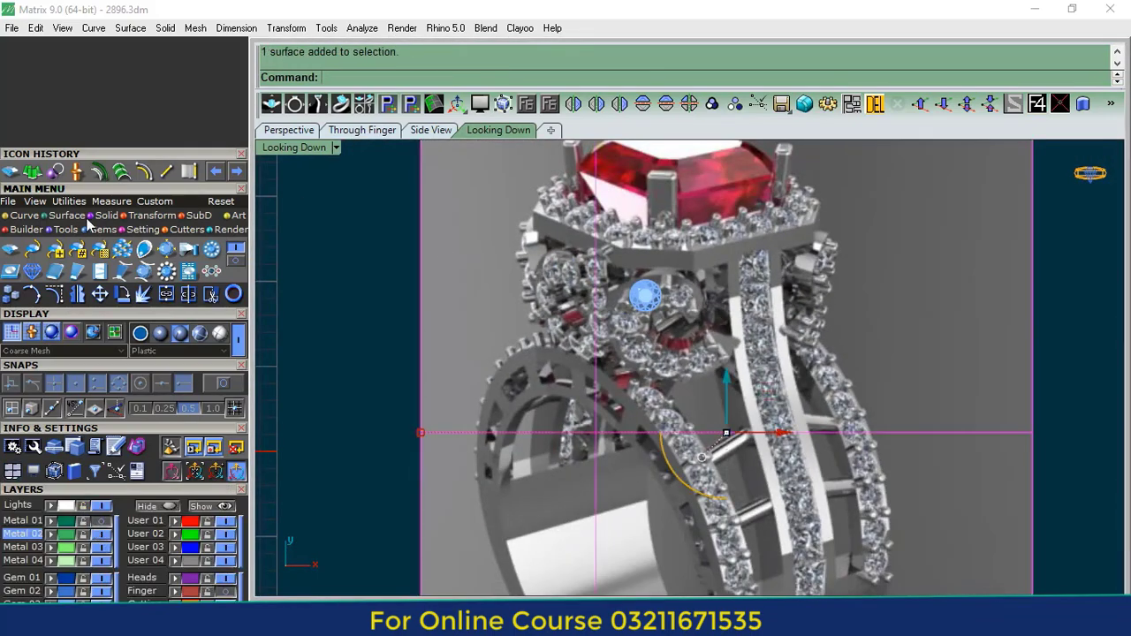
left_click(147, 215)
left_click(32, 250)
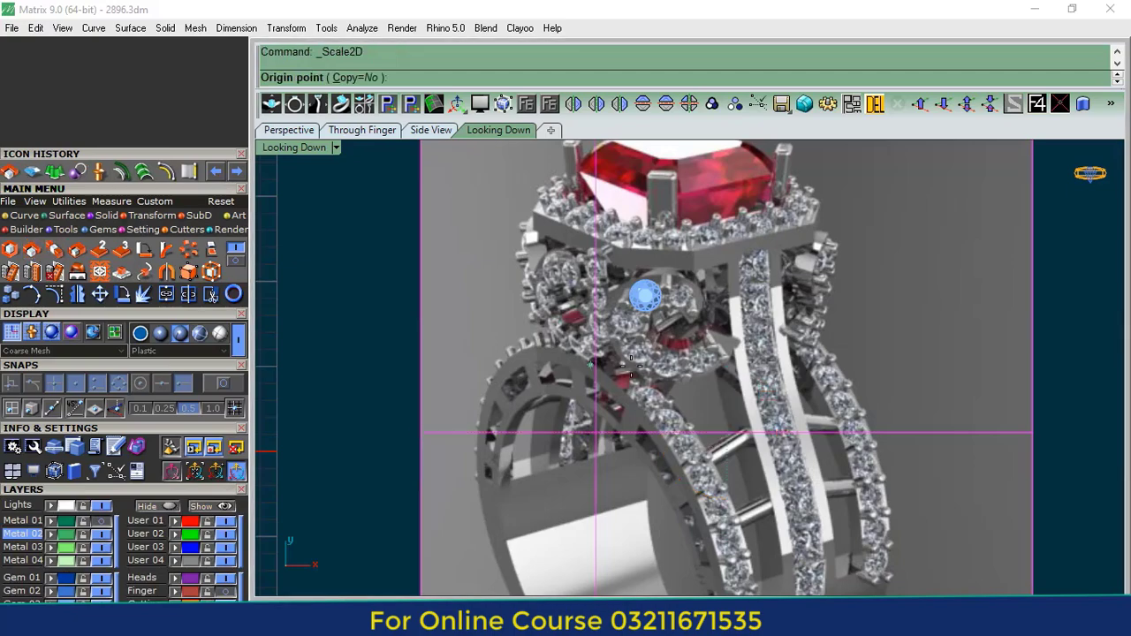
scroll(644, 287, "up", 5)
left_click(644, 283)
left_click(757, 283)
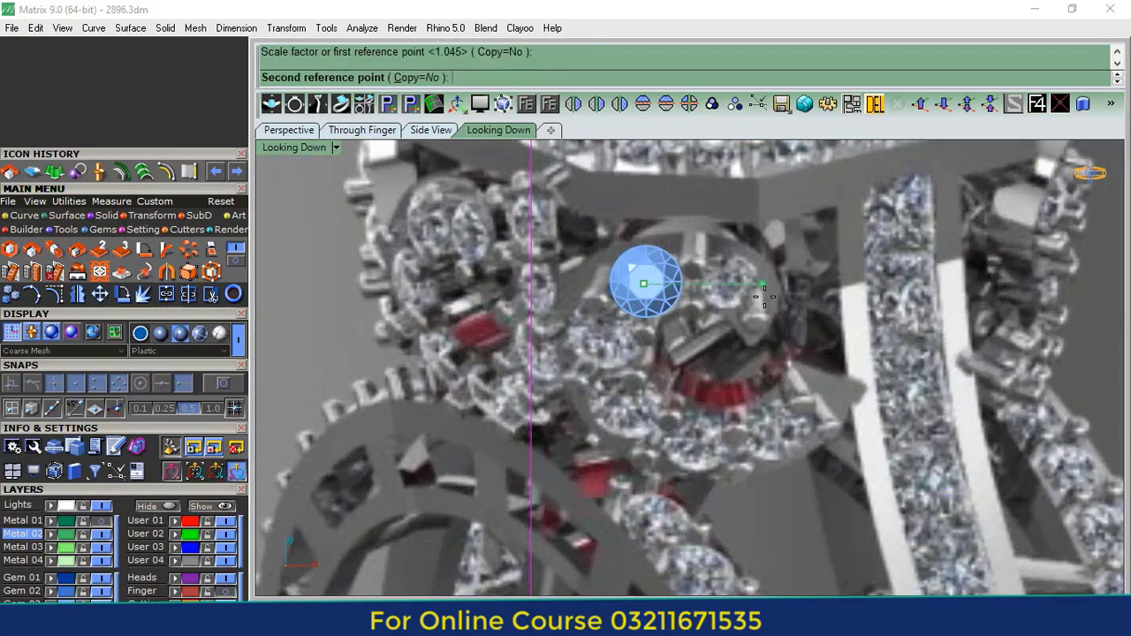
left_click(777, 286)
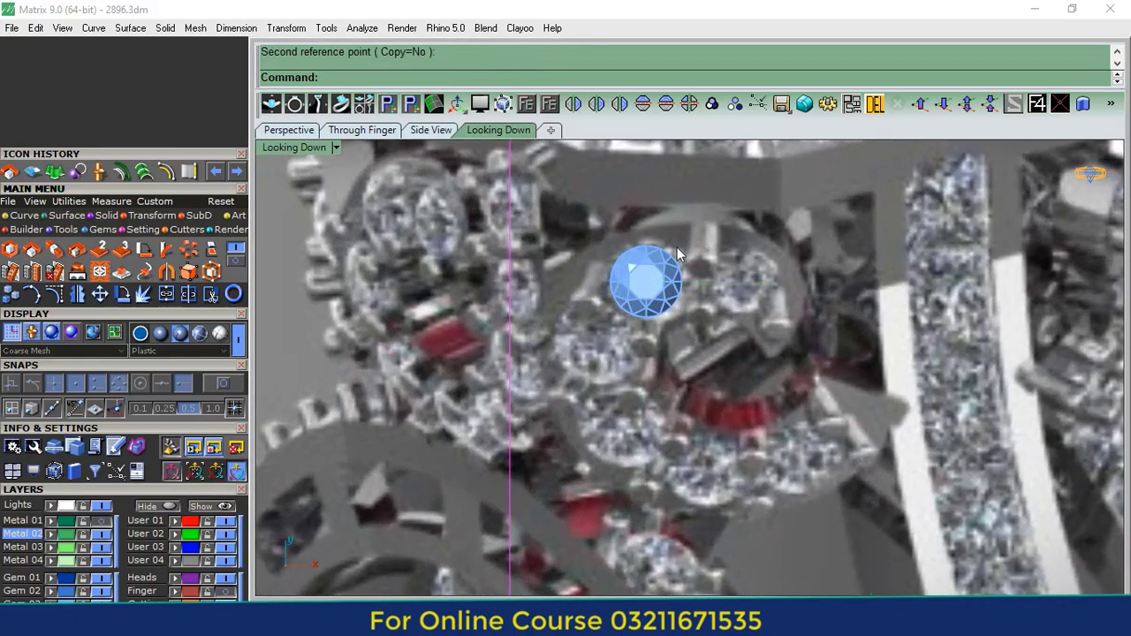
key("Return")
left_click(643, 277)
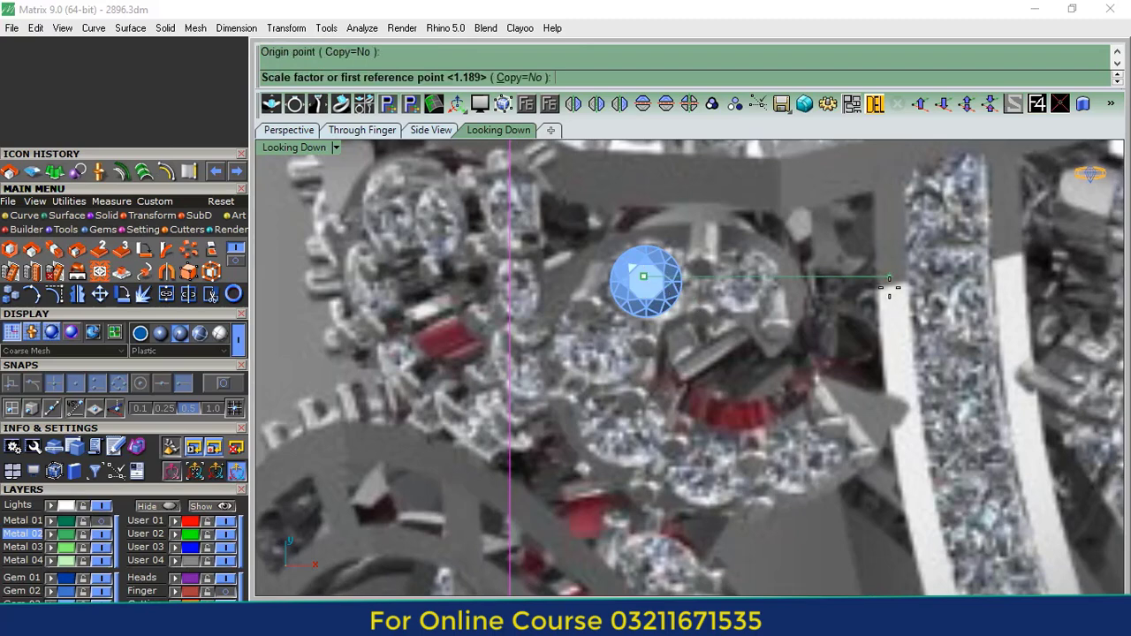
left_click(886, 279)
left_click(880, 284)
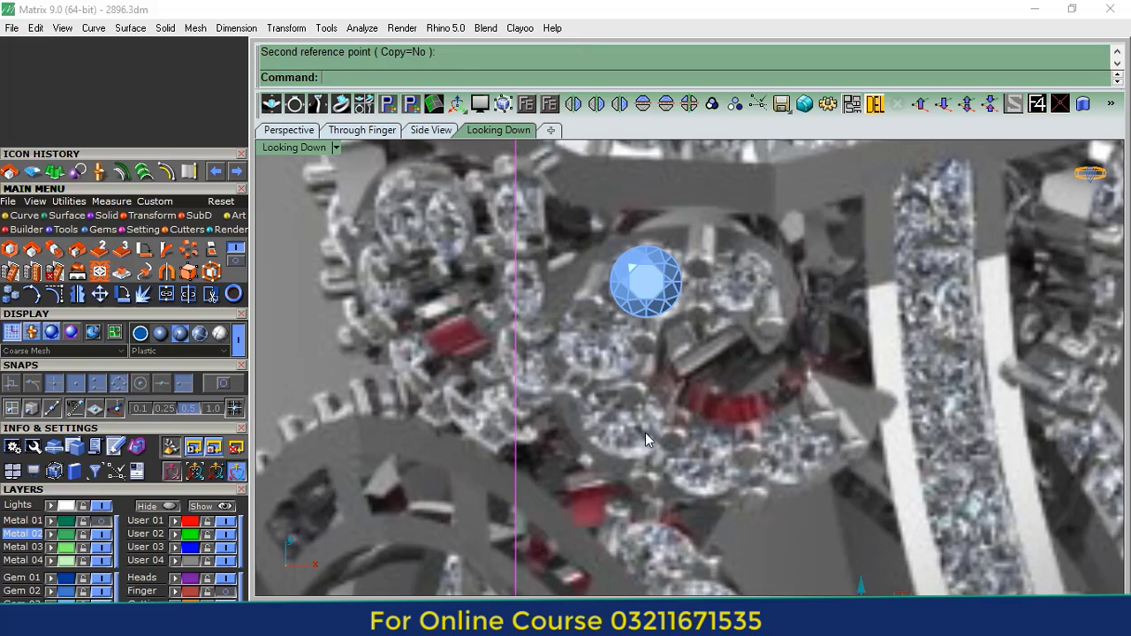
- Deselect the reference picture and delete the round gem used for sizing
key("Escape")
left_click(654, 300)
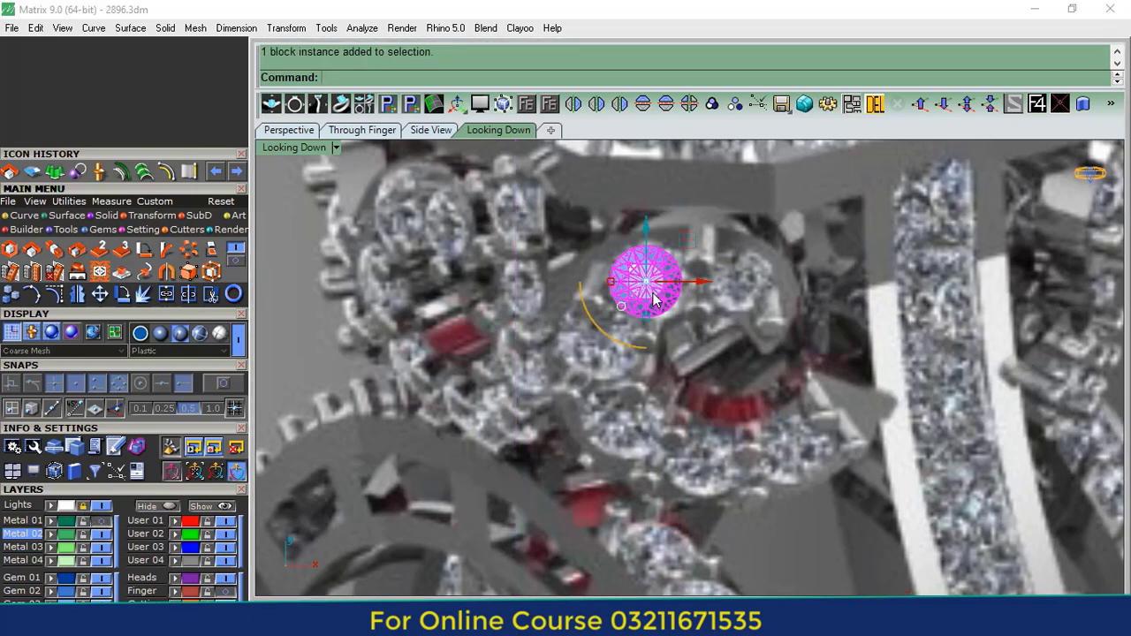
left_click(875, 103)
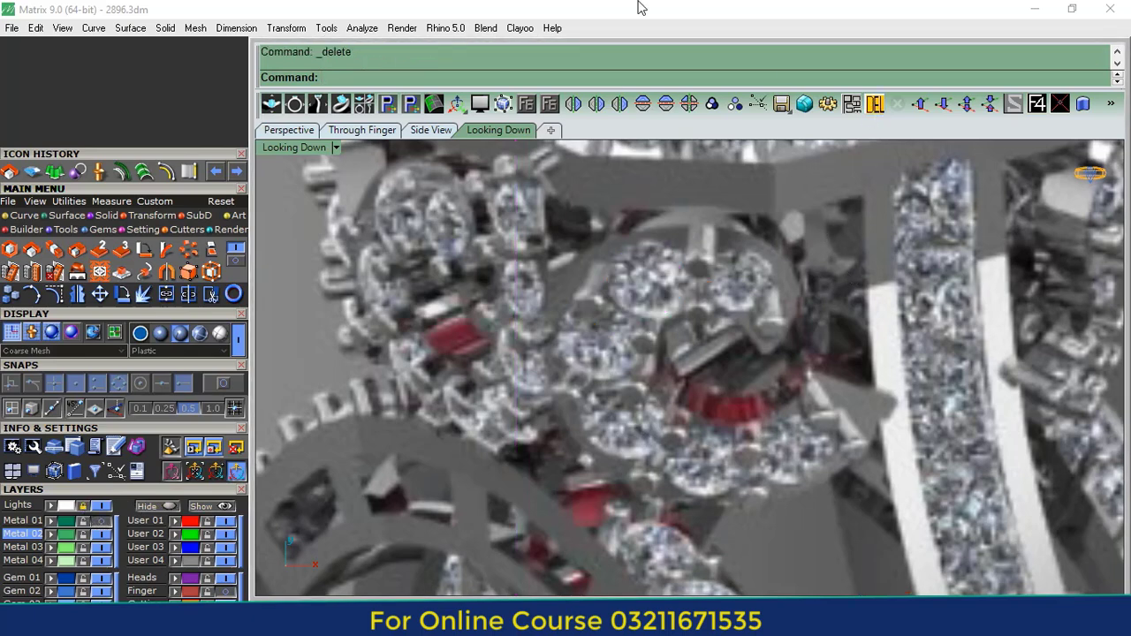
- Trace the outer edge of the side scroll with an interpolated curve on the User 03 layer
left_click(24, 215)
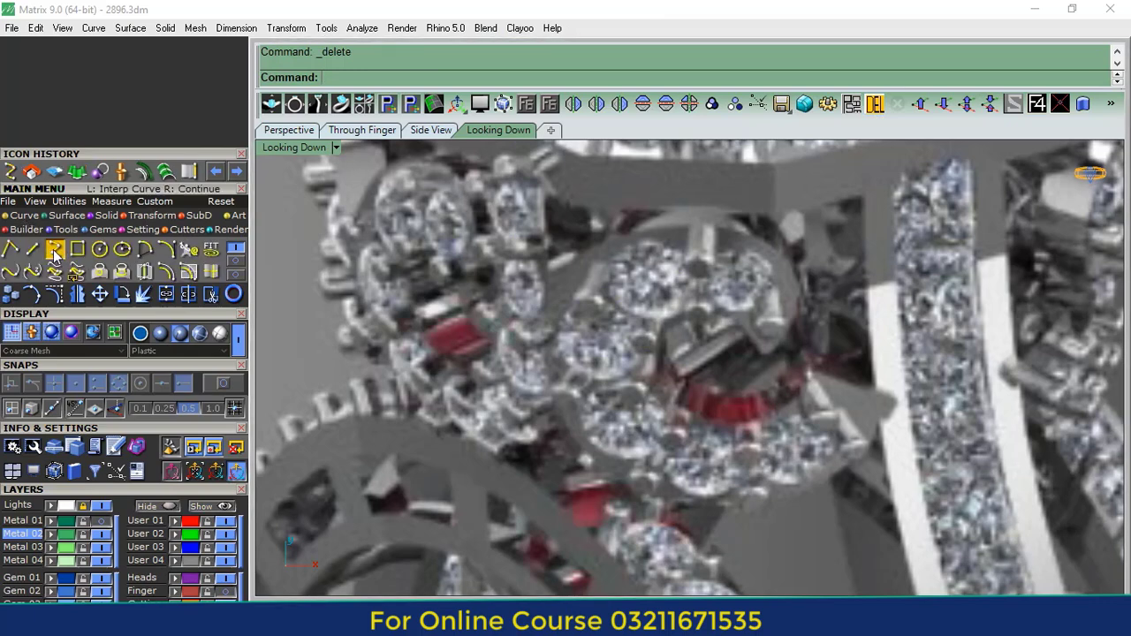
left_click(55, 249)
left_click(767, 356)
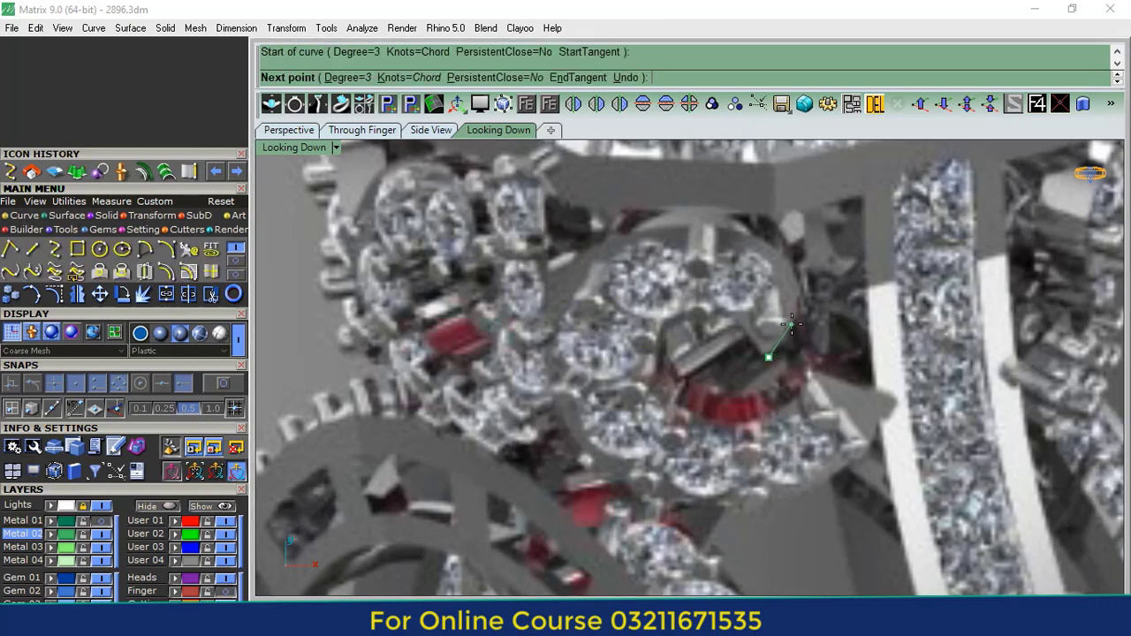
left_click(792, 324)
left_click(139, 547)
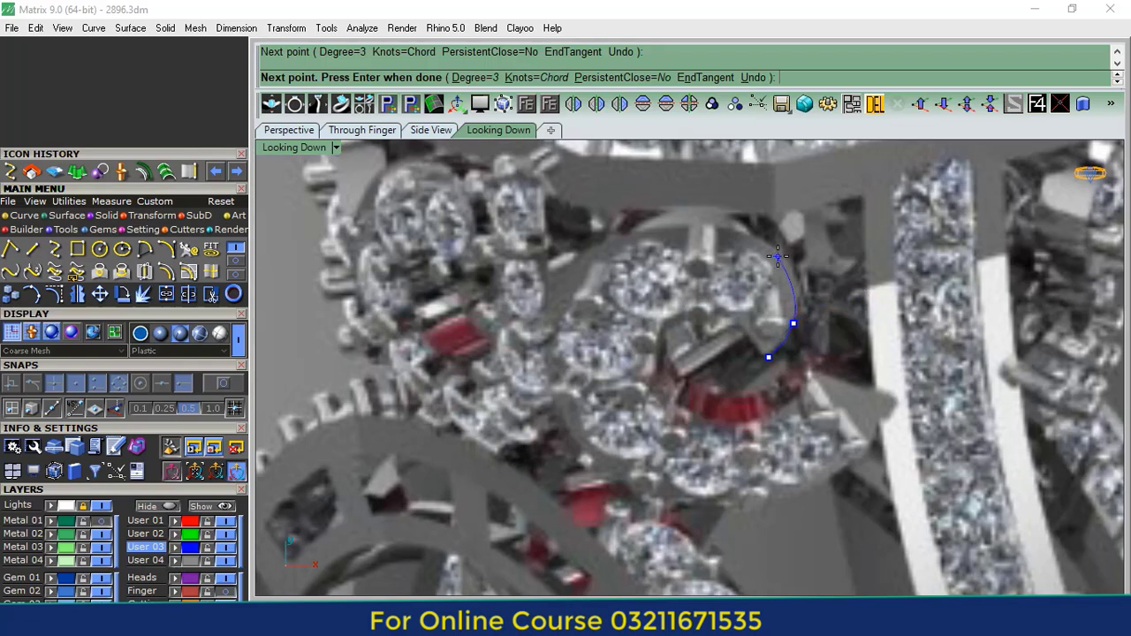
left_click(776, 242)
left_click(675, 215)
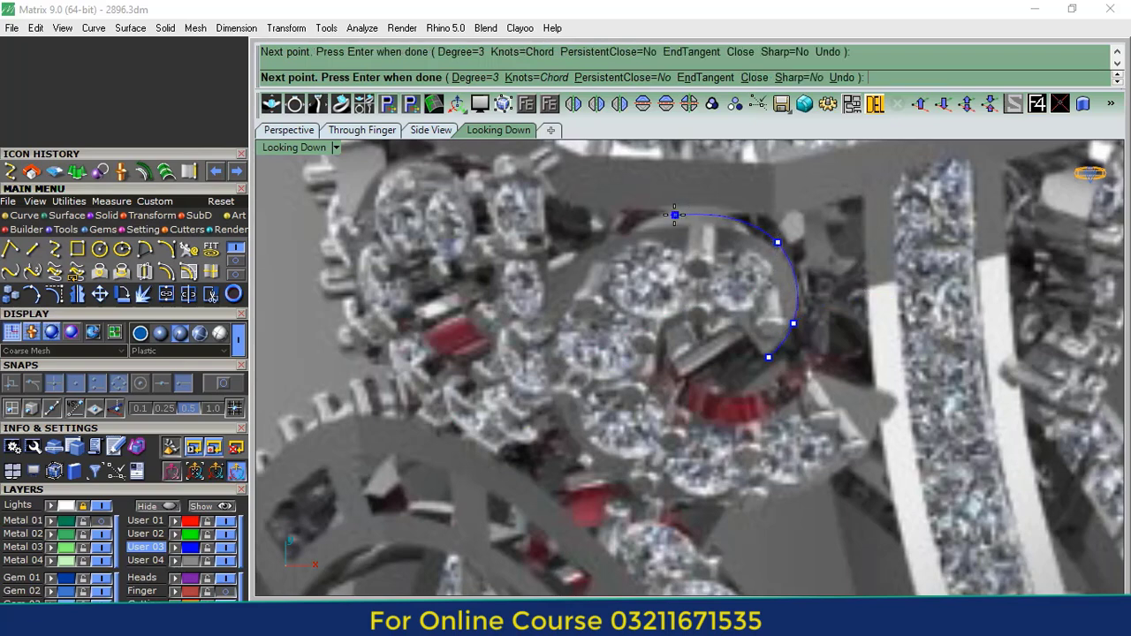
left_click(580, 272)
left_click(716, 511)
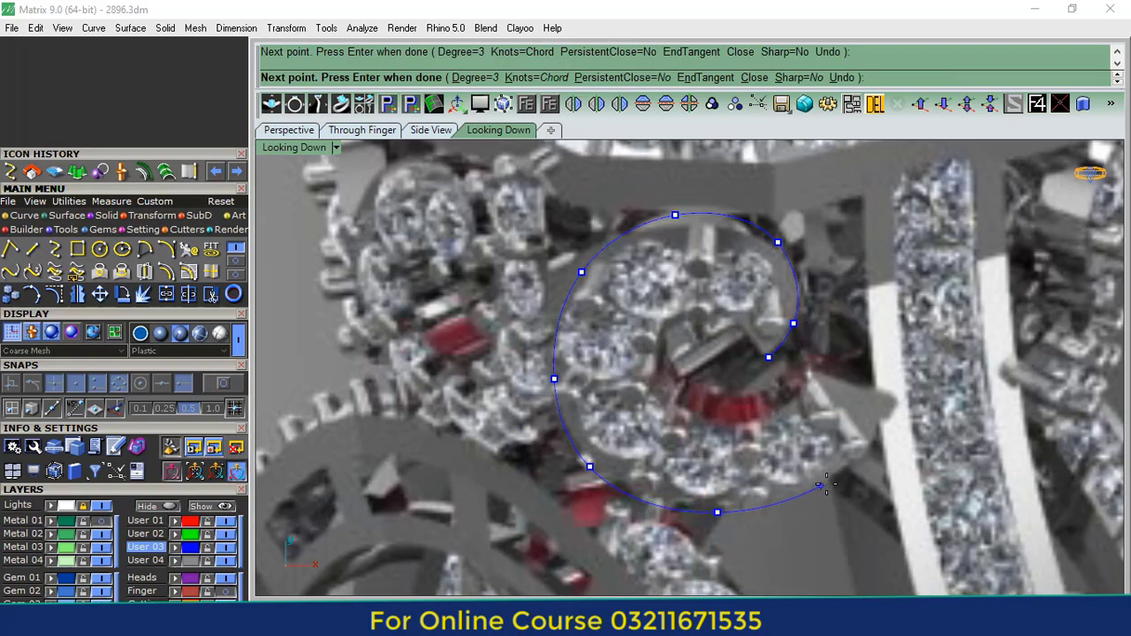
left_click(836, 482)
right_click(902, 398)
right_click(809, 390)
- Turn on object snaps and trace the scroll's inner edge with an interpolated curve starting at the outer curve's inner end
left_click(212, 389)
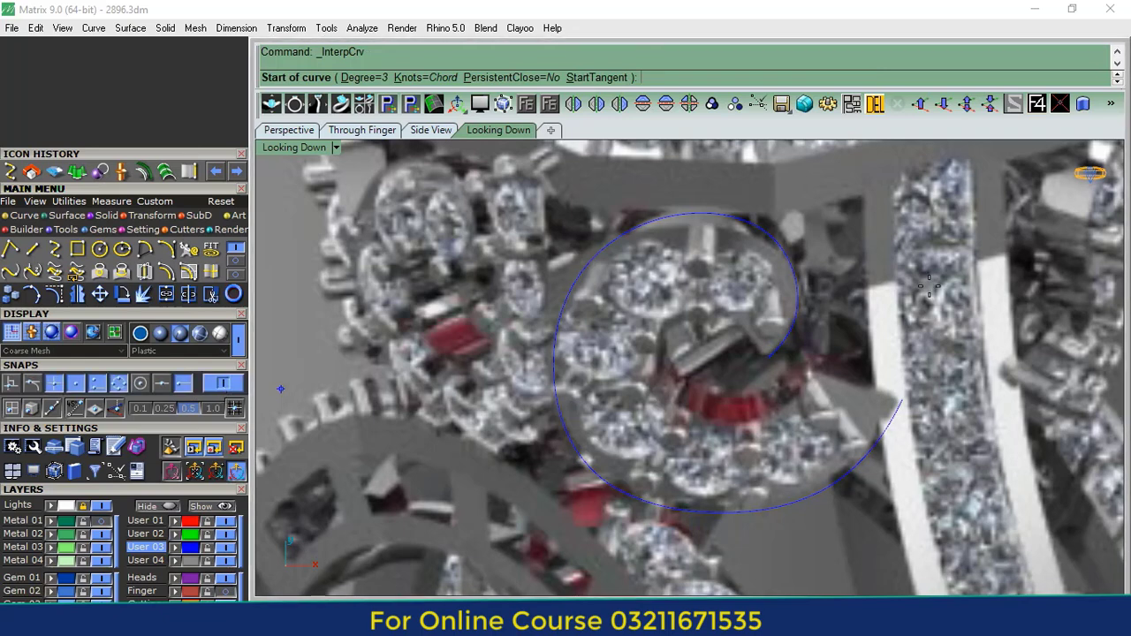
left_click(767, 357)
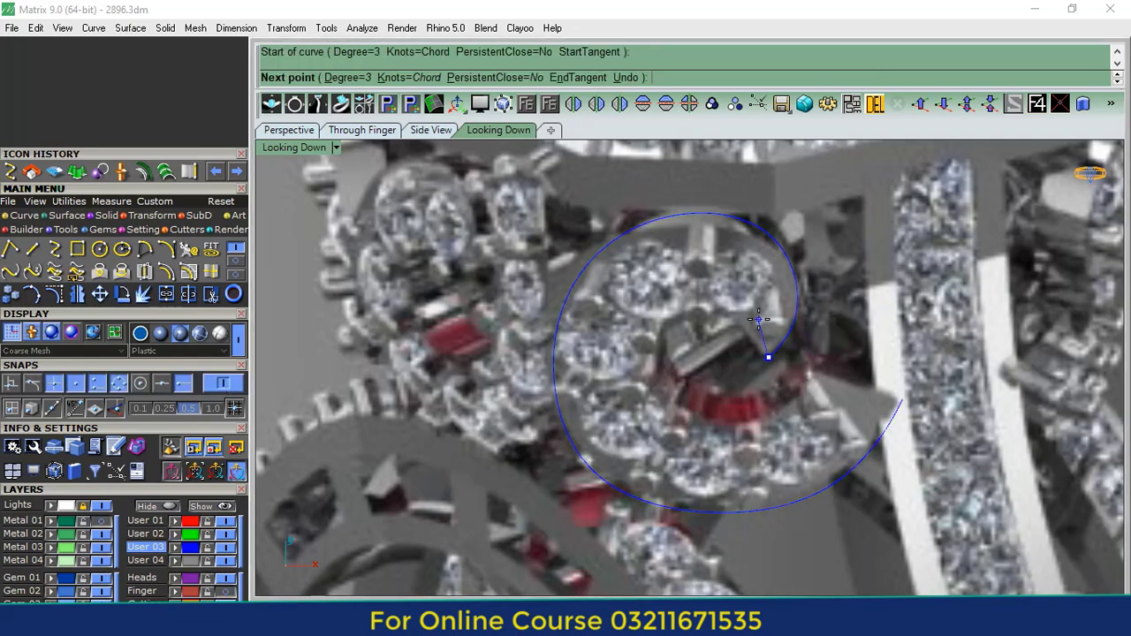
left_click(751, 324)
left_click(688, 320)
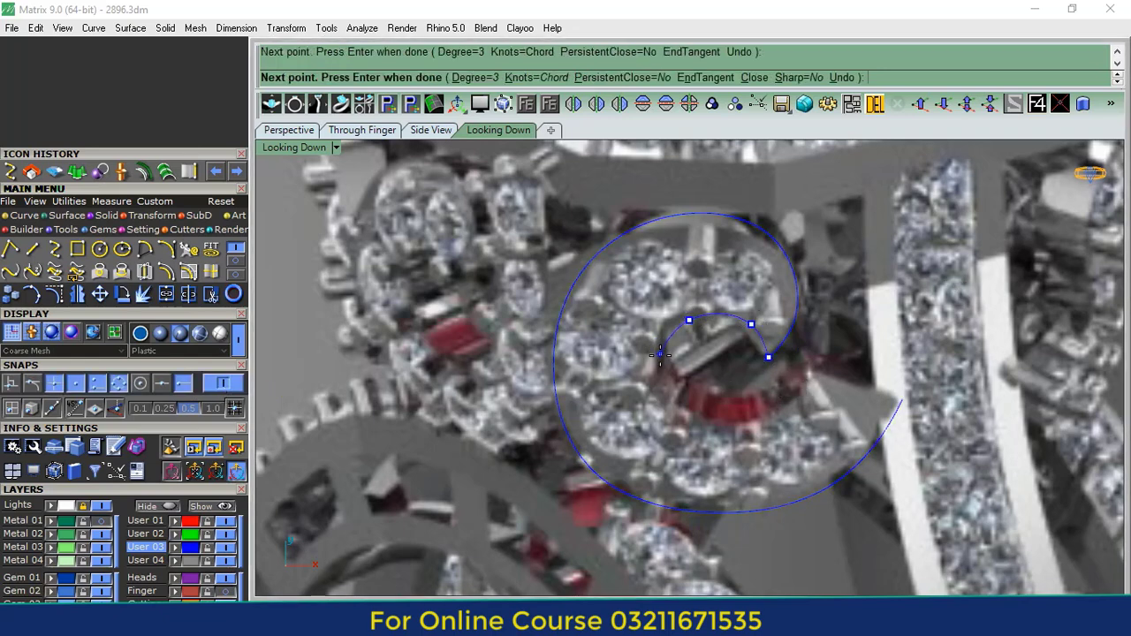
left_click(658, 366)
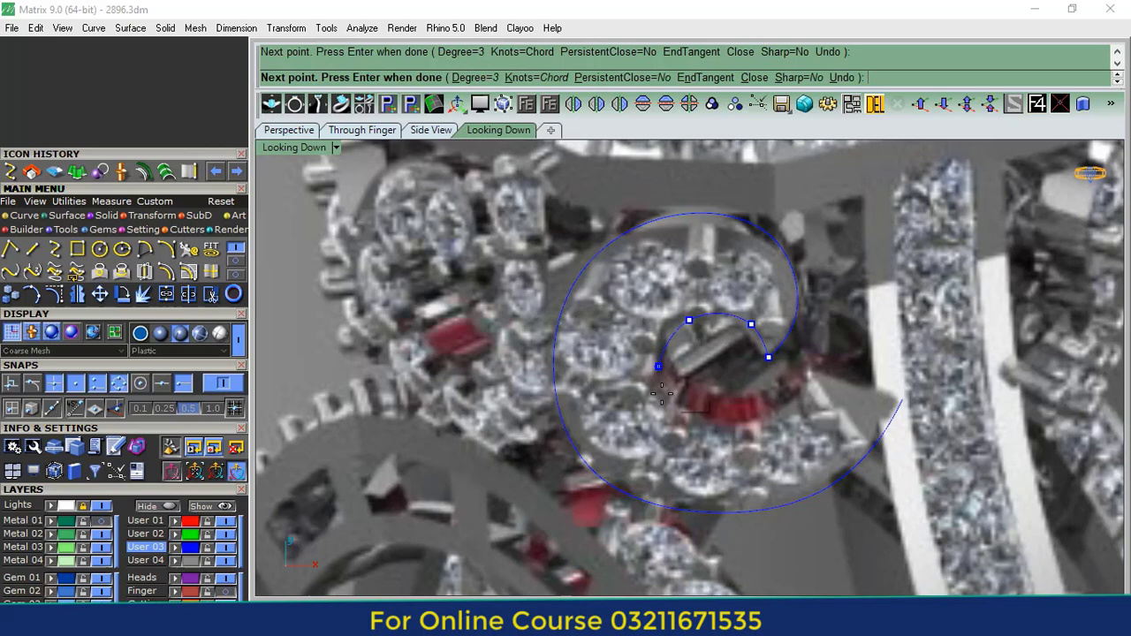
left_click(769, 417)
left_click(834, 371)
key("Return")
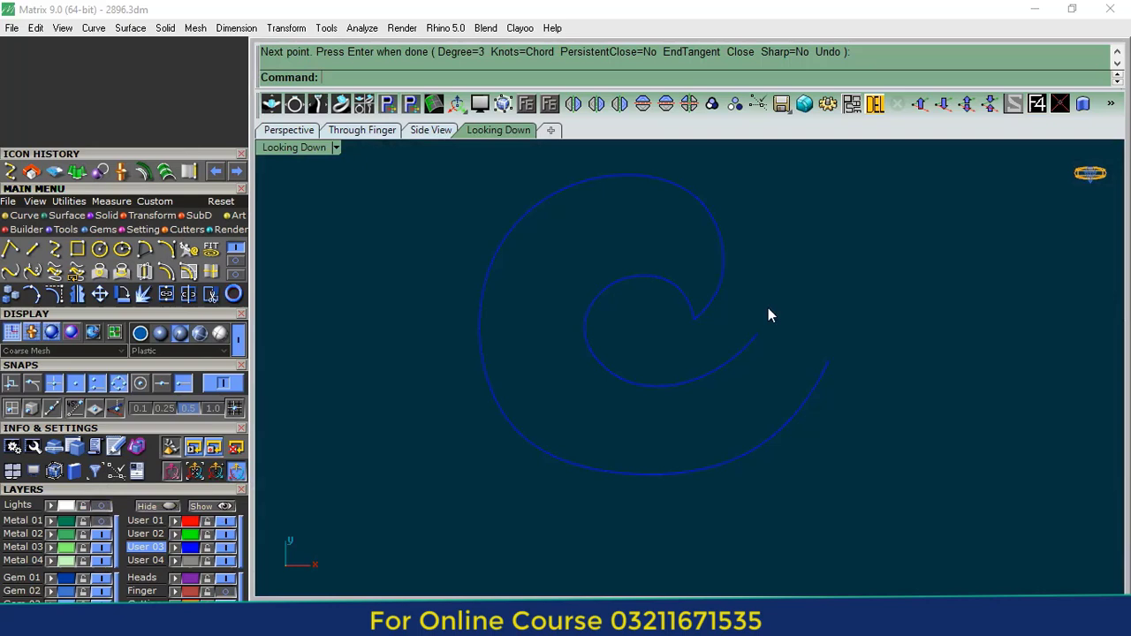
- Close the scroll's open tail by connecting the two curve ends, and join the three curves into one outline
key("Return")
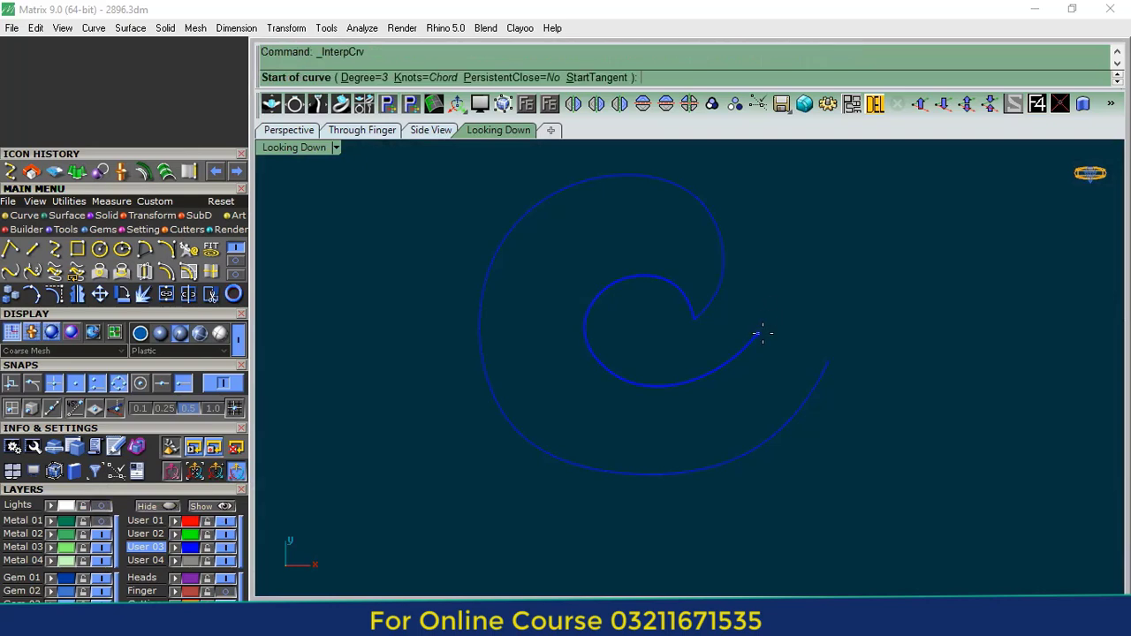
left_click(760, 333)
left_click(825, 360)
key("Return")
scroll(610, 332, "down", 6)
left_click_drag(769, 251, 410, 533)
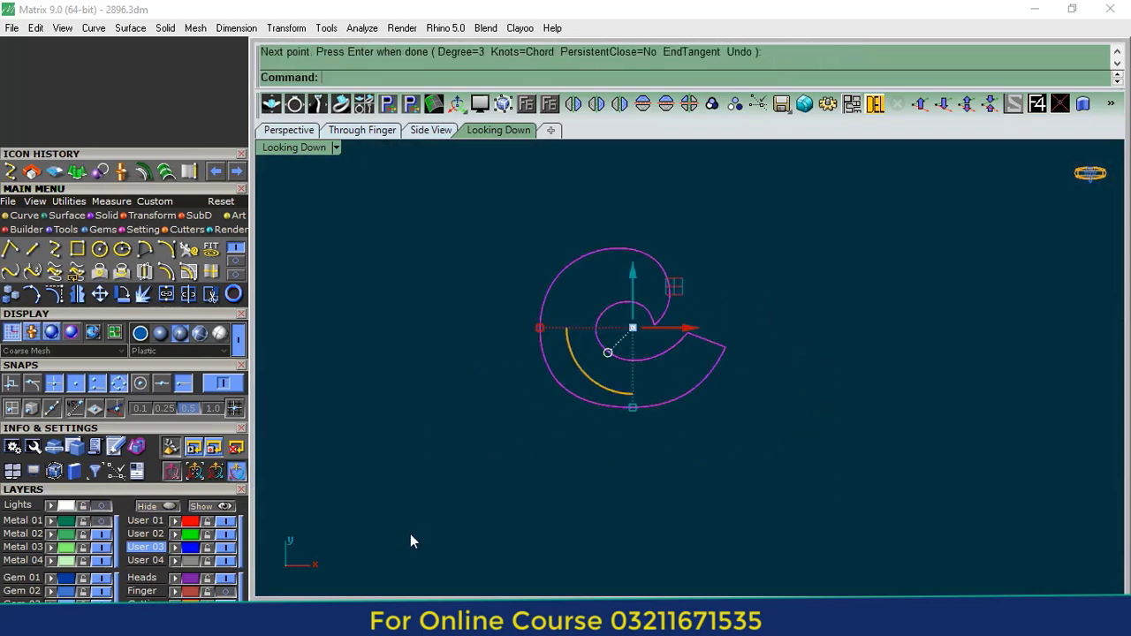
left_click(188, 294)
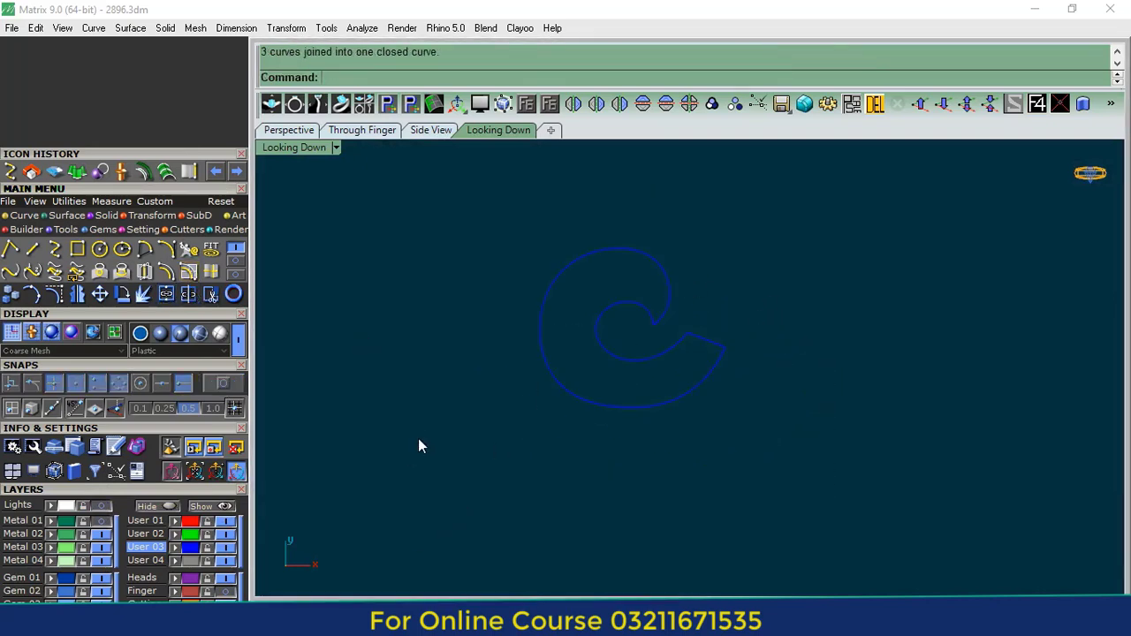
- Show the scroll outline's control points and move the upper-right point of the outer arc slightly inward
left_click(543, 433)
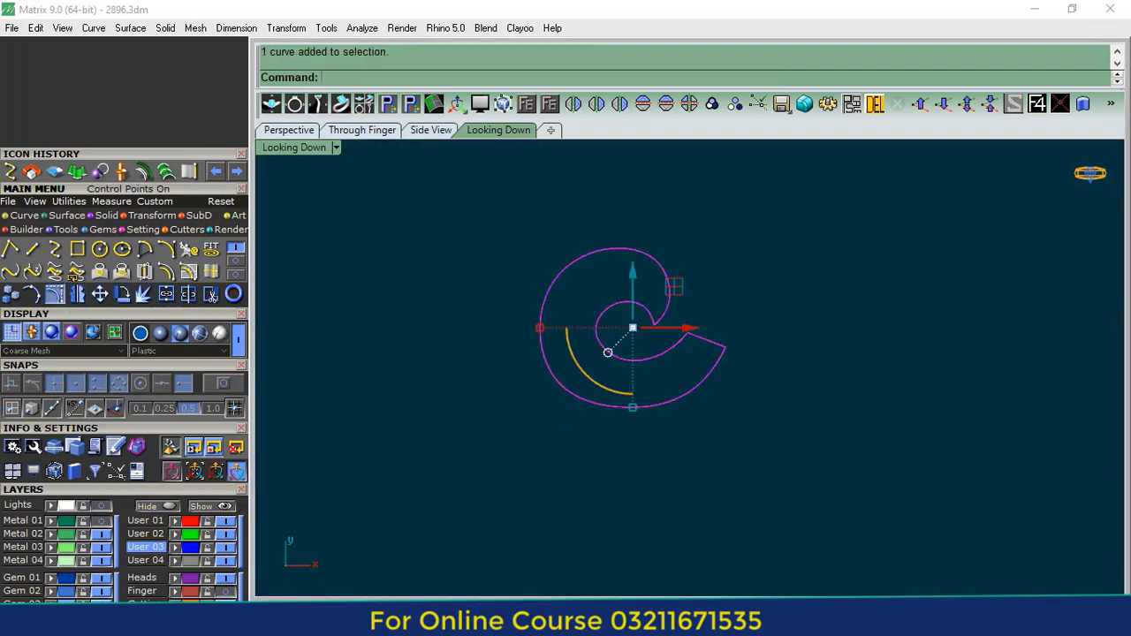
left_click(54, 295)
scroll(568, 478, "up", 4)
left_click_drag(642, 393, 627, 422)
left_click(668, 339)
scroll(668, 339, "down", 6)
right_click_drag(667, 334, 689, 422)
scroll(668, 256, "up", 8)
left_click_drag(666, 210, 602, 279)
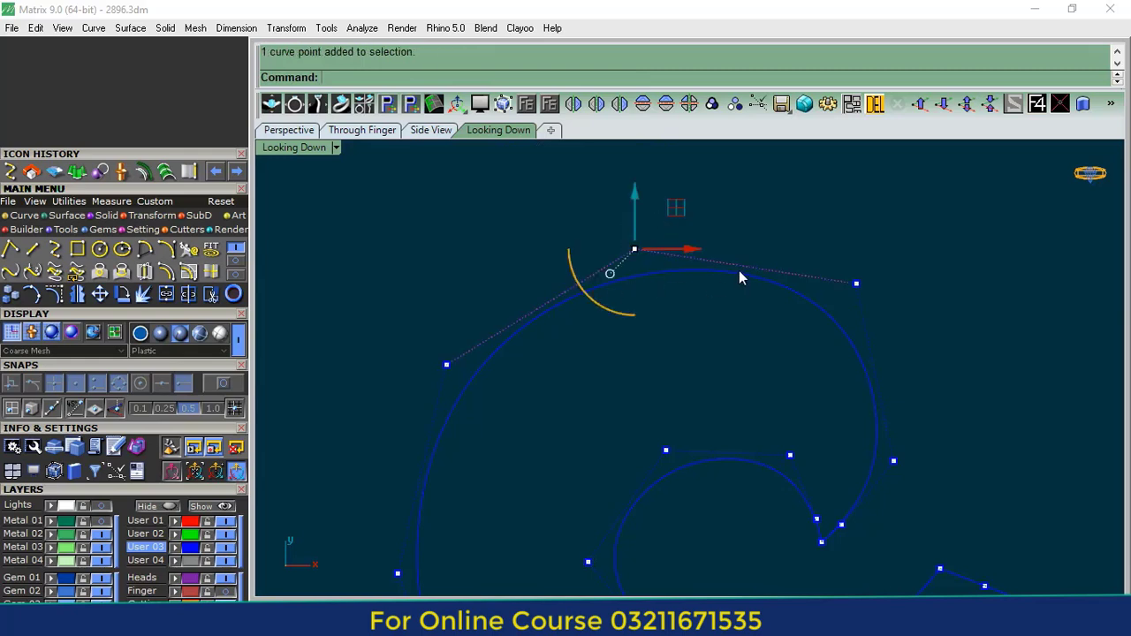
left_click_drag(887, 246, 778, 324)
left_click_drag(896, 248, 880, 250)
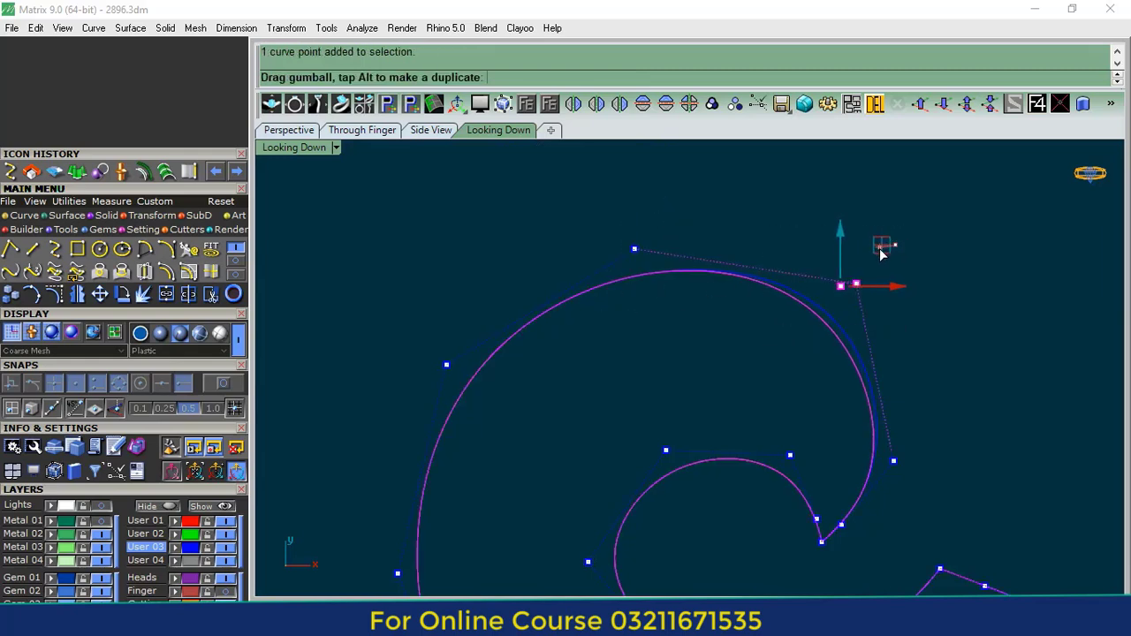
- Adjust the top and upper-left control points to smooth the scroll's outer arc, and hide the control points
mouse_move(668, 207)
left_mouse_down()
mouse_move(562, 293)
mouse_move(655, 213)
left_mouse_up()
left_click(685, 215)
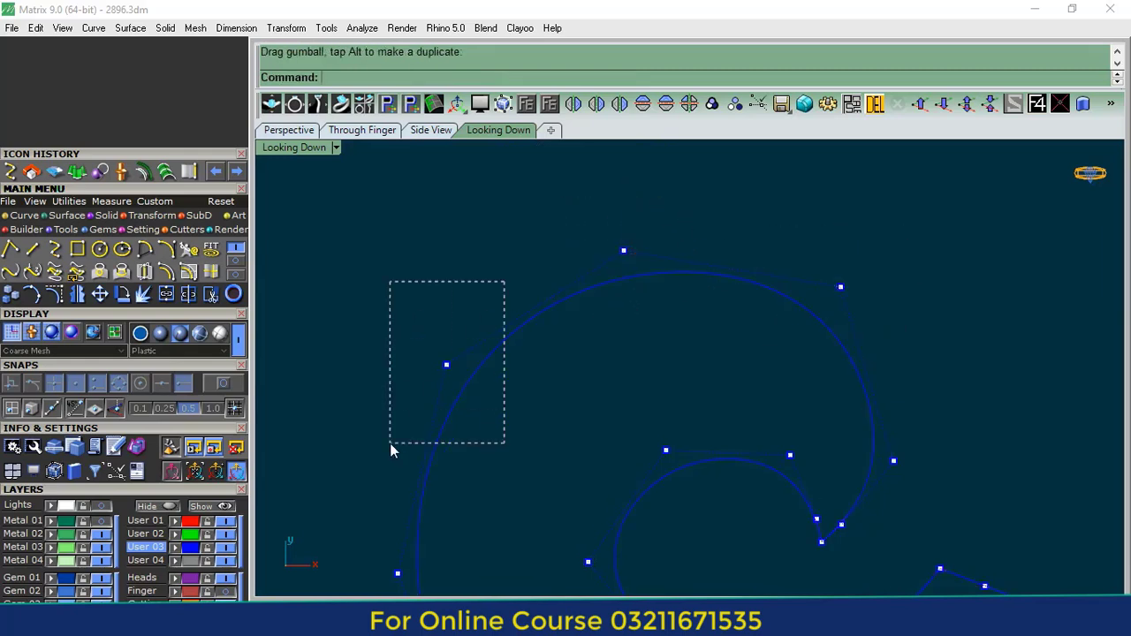
left_click_drag(390, 442, 389, 444)
left_click_drag(487, 327, 493, 337)
scroll(550, 322, "down", 6)
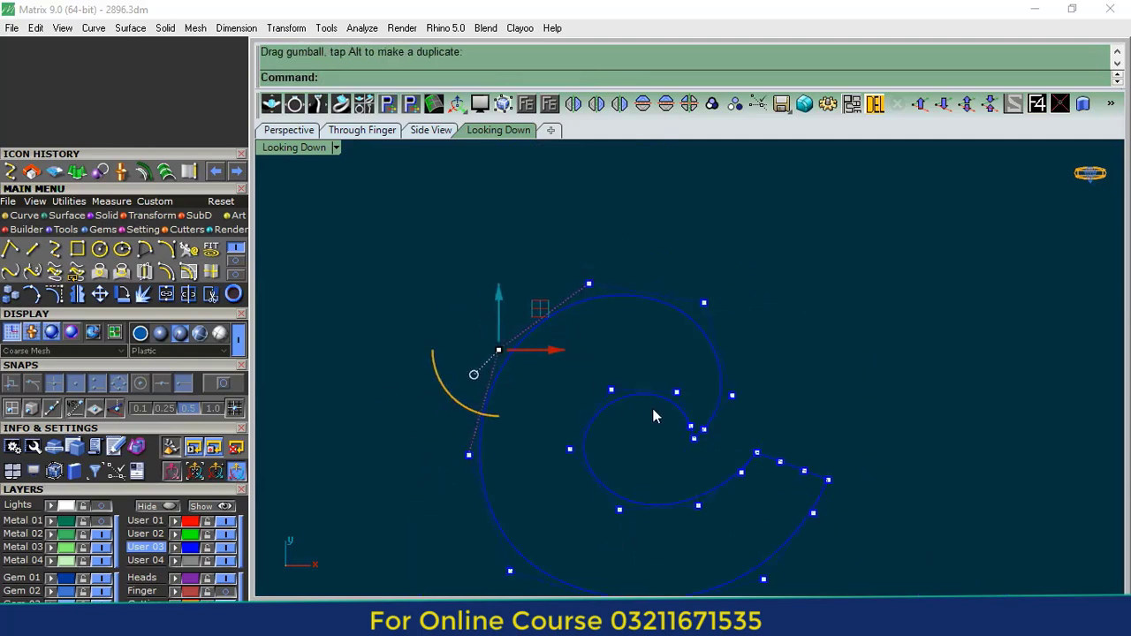
right_click_drag(654, 415, 651, 341)
right_click_drag(731, 408, 741, 378)
scroll(580, 378, "down", 4)
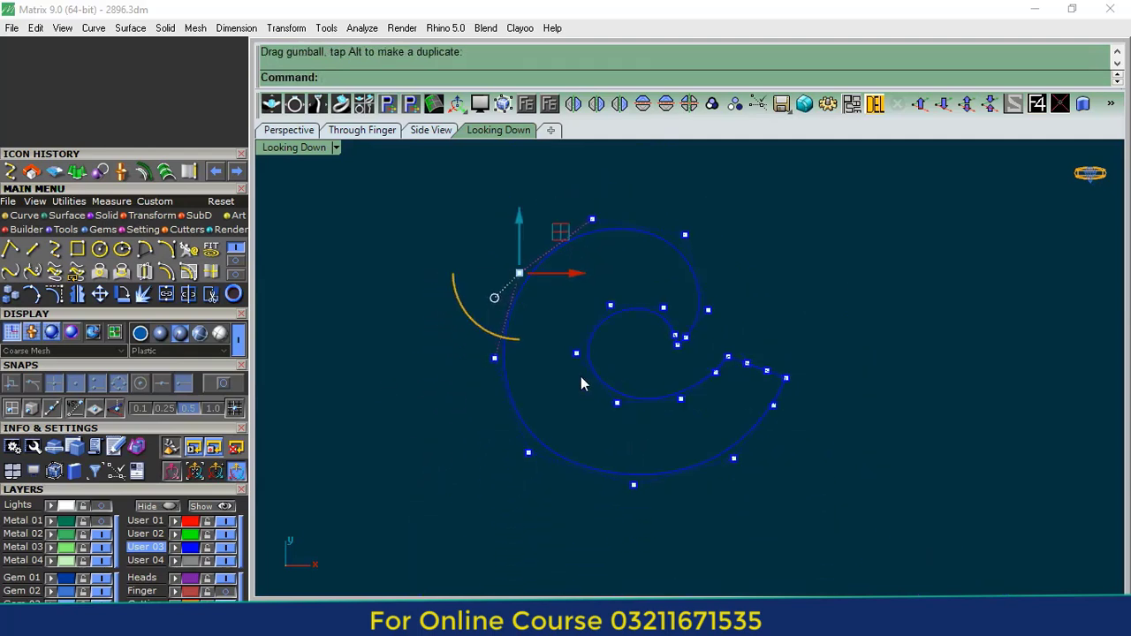
left_click(583, 377)
- Select the closed scroll outline and start the Ellipsoid command
left_click(622, 394)
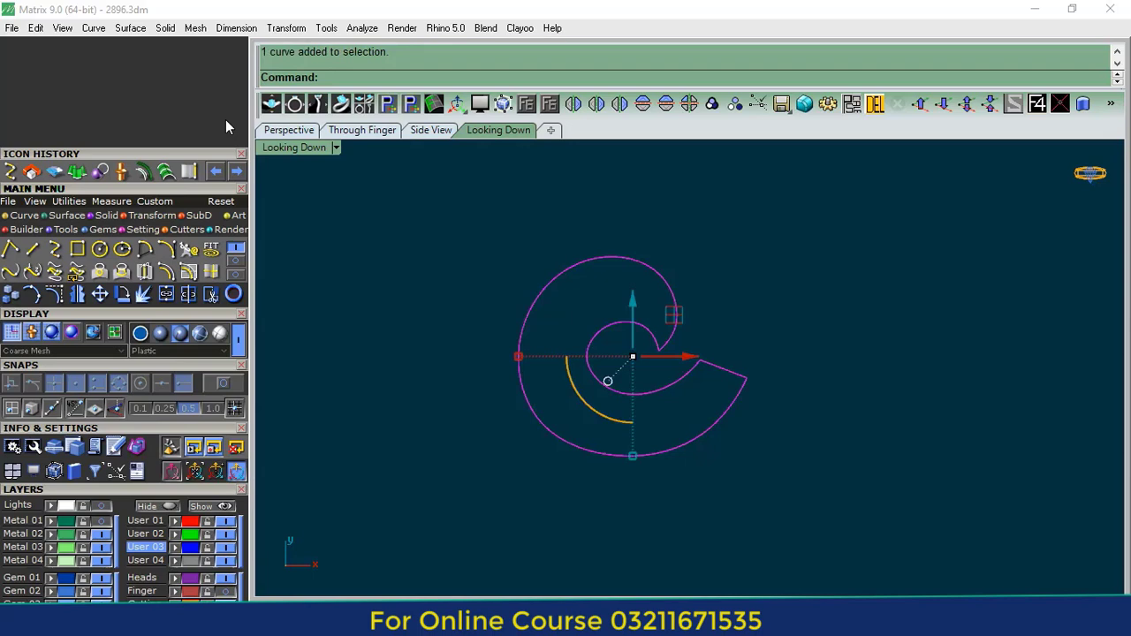
left_click(106, 215)
left_click(76, 273)
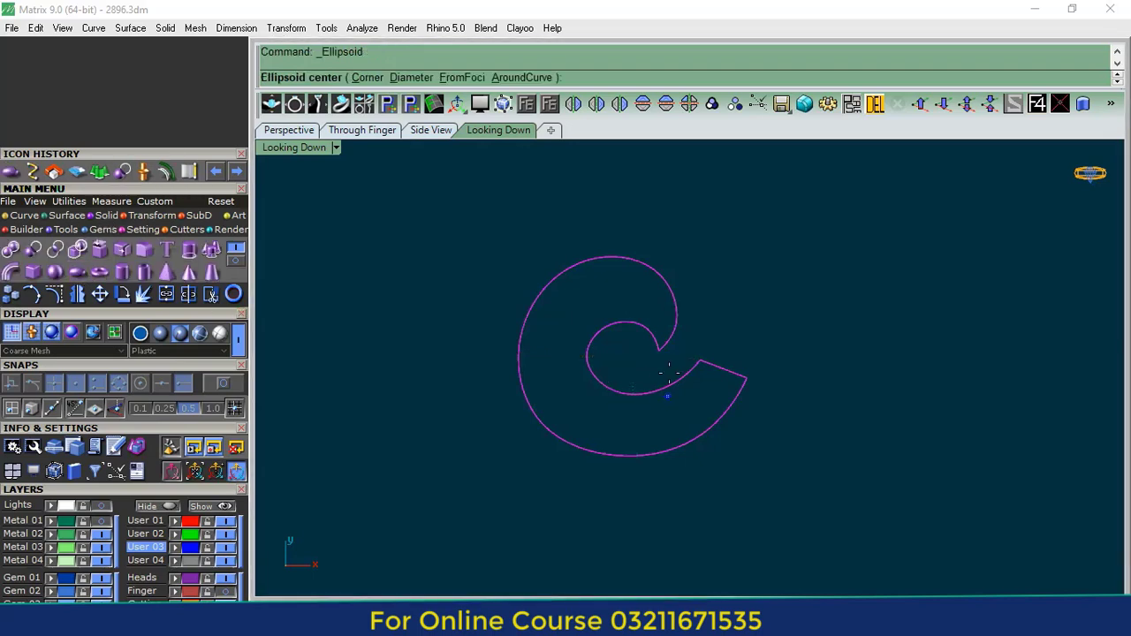
- Draw an ellipsoid centred inside the spiral curve and large enough to enclose it, setting its height from the Through Finger view
left_click(623, 357)
left_click(696, 200)
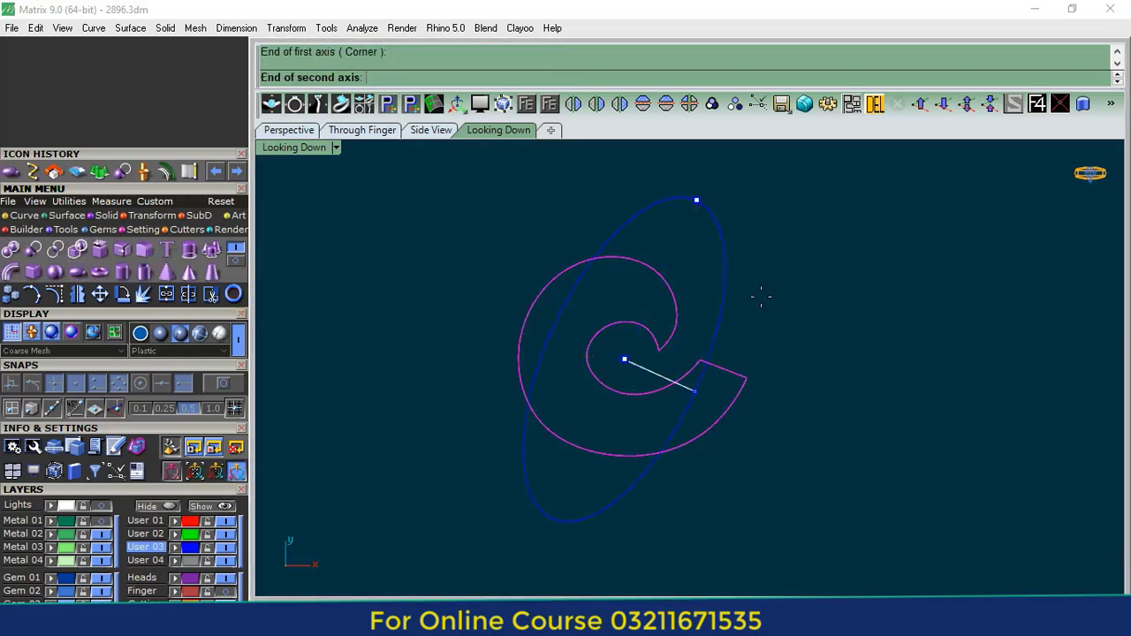
left_click(817, 323)
left_click(362, 130)
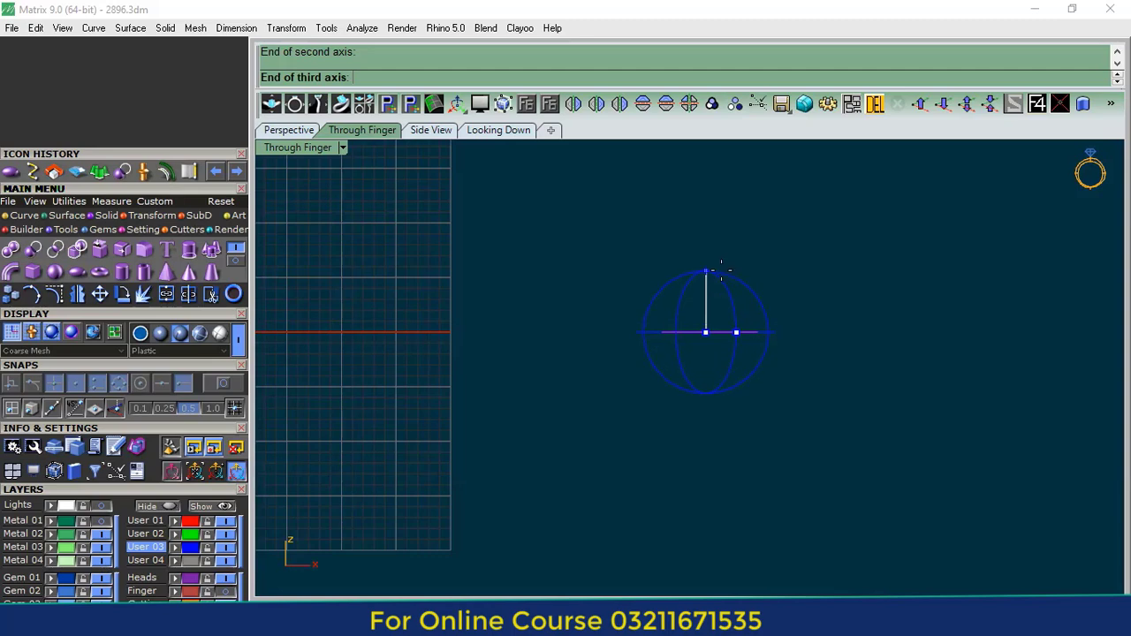
scroll(715, 277, "up", 3)
left_click(706, 289)
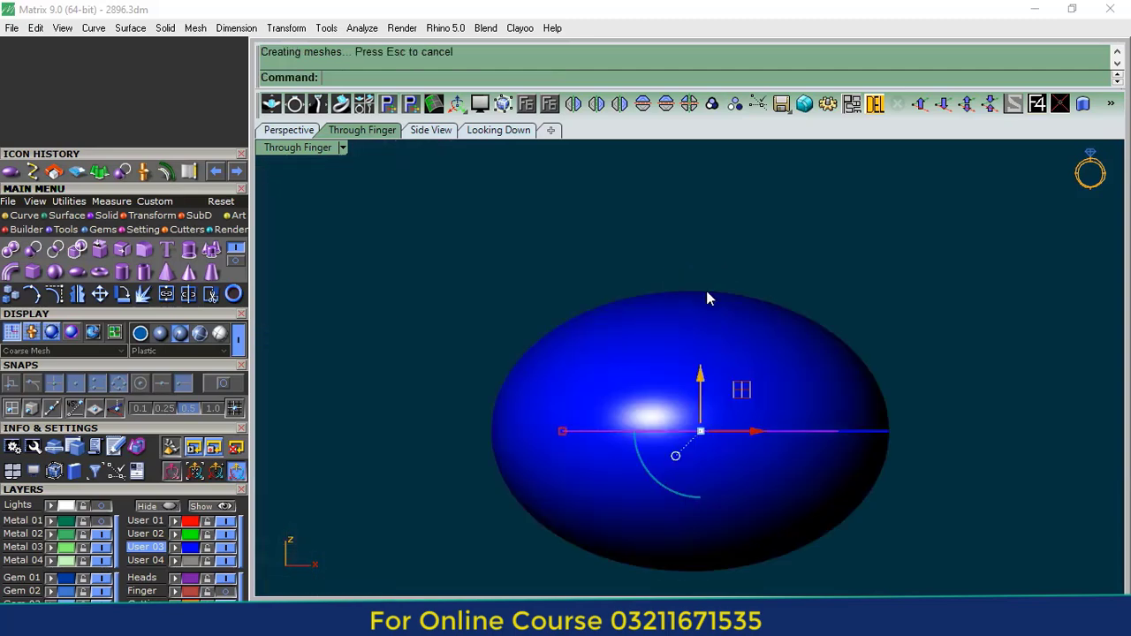
- Project the spiral curve onto the upper and lower sides of the ellipsoid in the Perspective view
left_click(275, 132)
right_click_drag(768, 361, 512, 394, "shift")
scroll(729, 371, "up", 4)
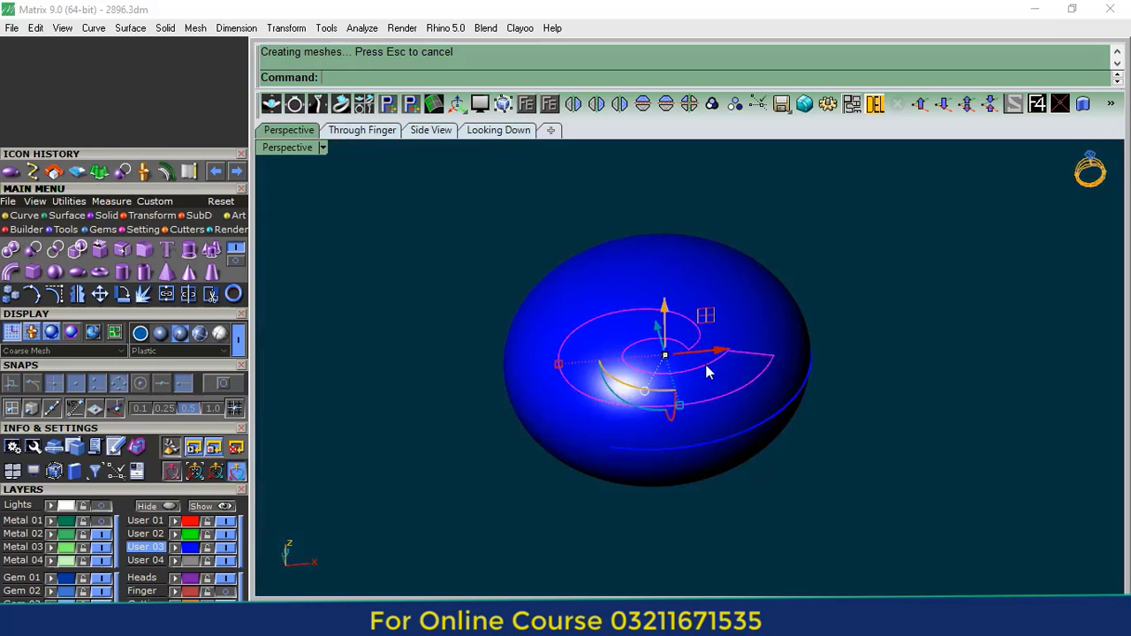
left_click(23, 217)
left_click(122, 271)
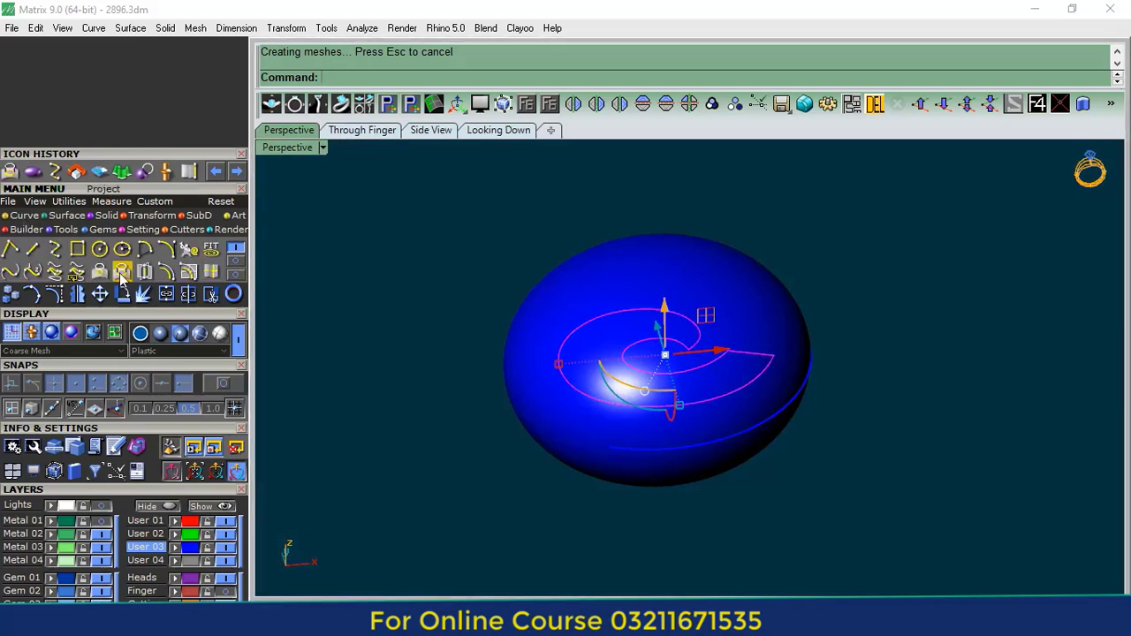
left_click(675, 277)
key("Return")
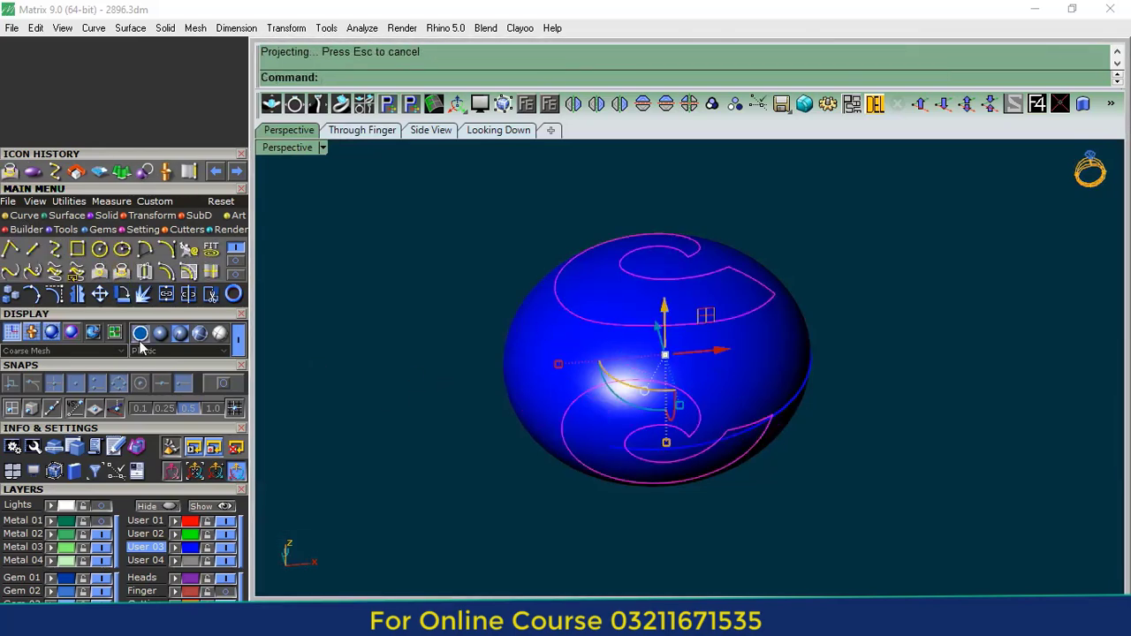
- Trim the ellipsoid away outside the projected spirals and remove the lower spiral piece, keeping only the upper one
left_click(210, 298)
left_click(795, 367)
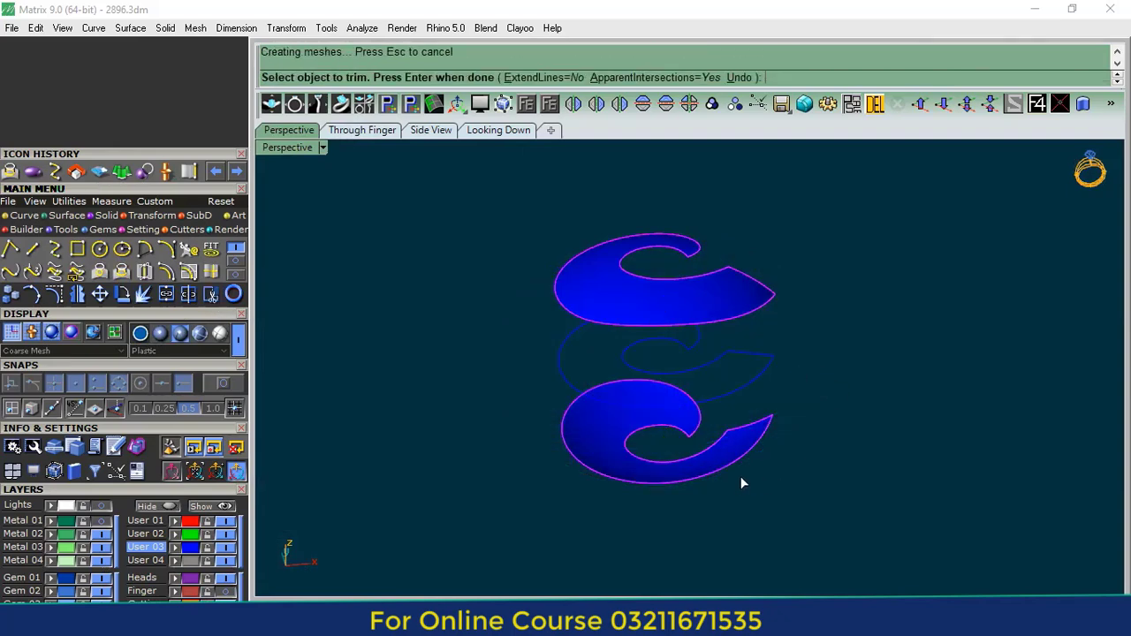
right_click_drag(742, 483, 678, 224)
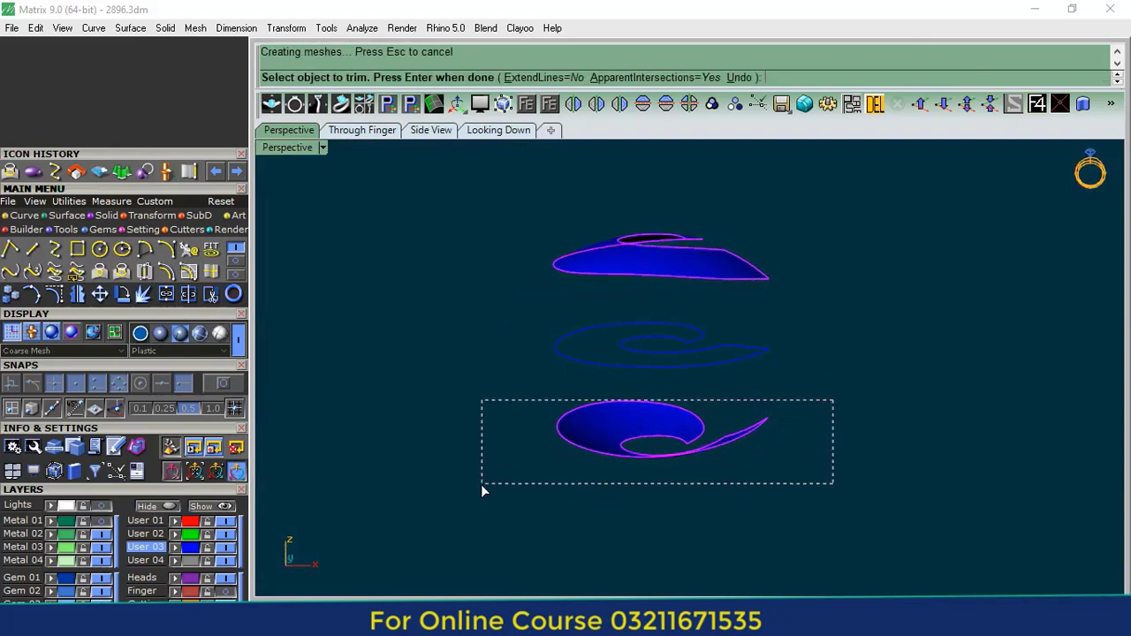
left_click_drag(482, 485, 482, 485)
key("Return")
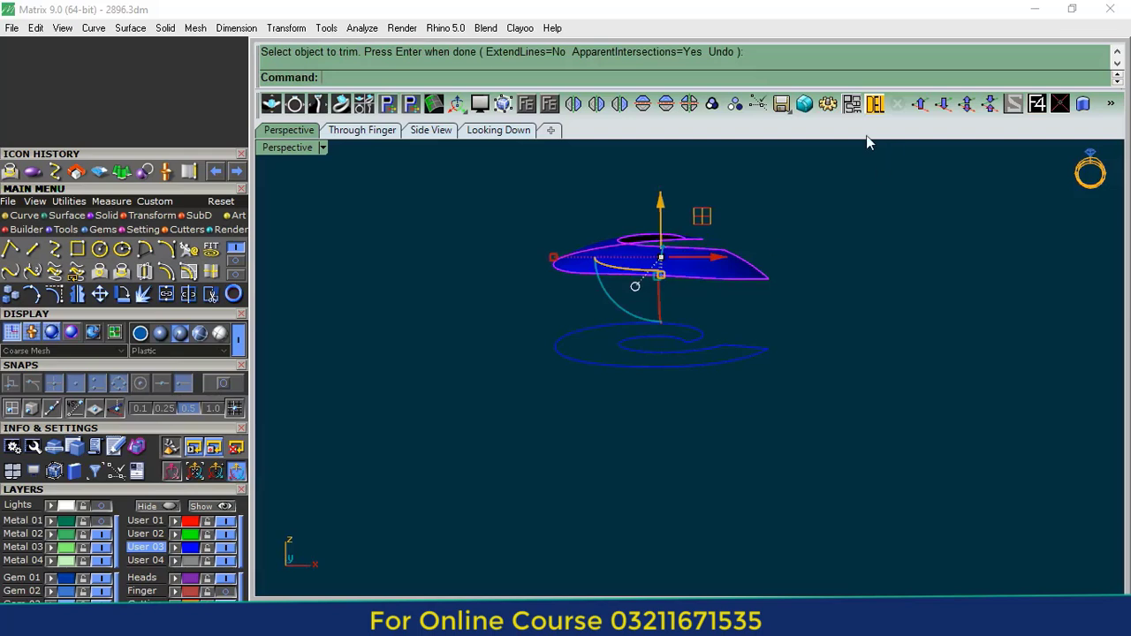
- Delete the projected curves and hide the original flat spiral curve
left_click(873, 107)
scroll(742, 402, "up", 4)
left_click(784, 330)
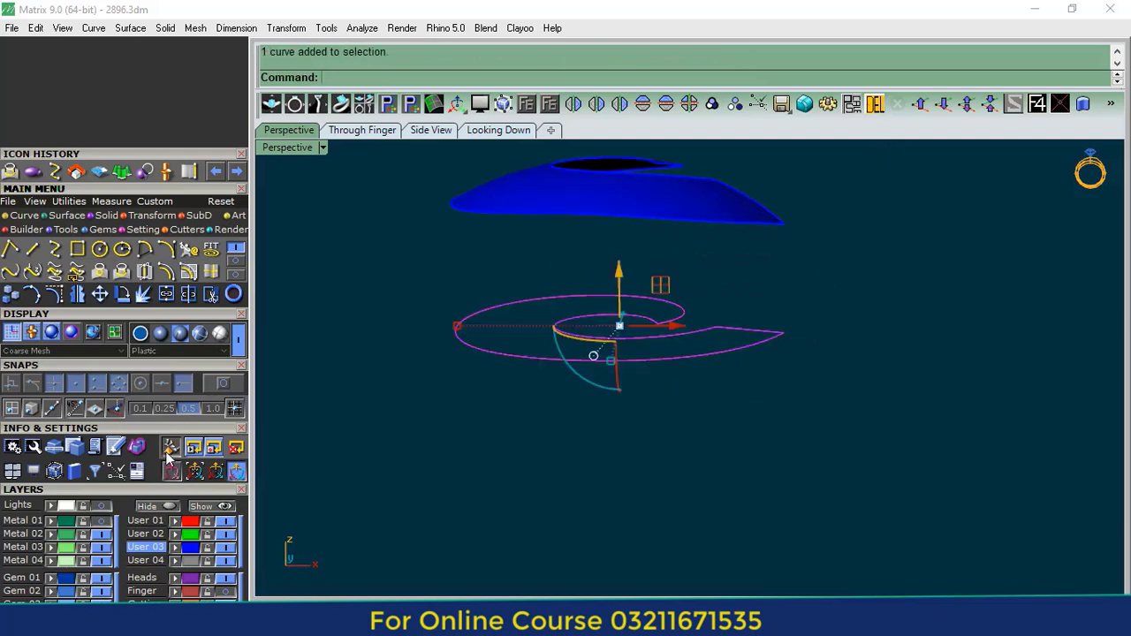
left_click(144, 506)
- Try to offset the domed spiral surface by 0.3 to both sides as a solid with round corners
scroll(683, 298, "down", 5)
right_click_drag(683, 298, 672, 367, "shift")
left_click(636, 350)
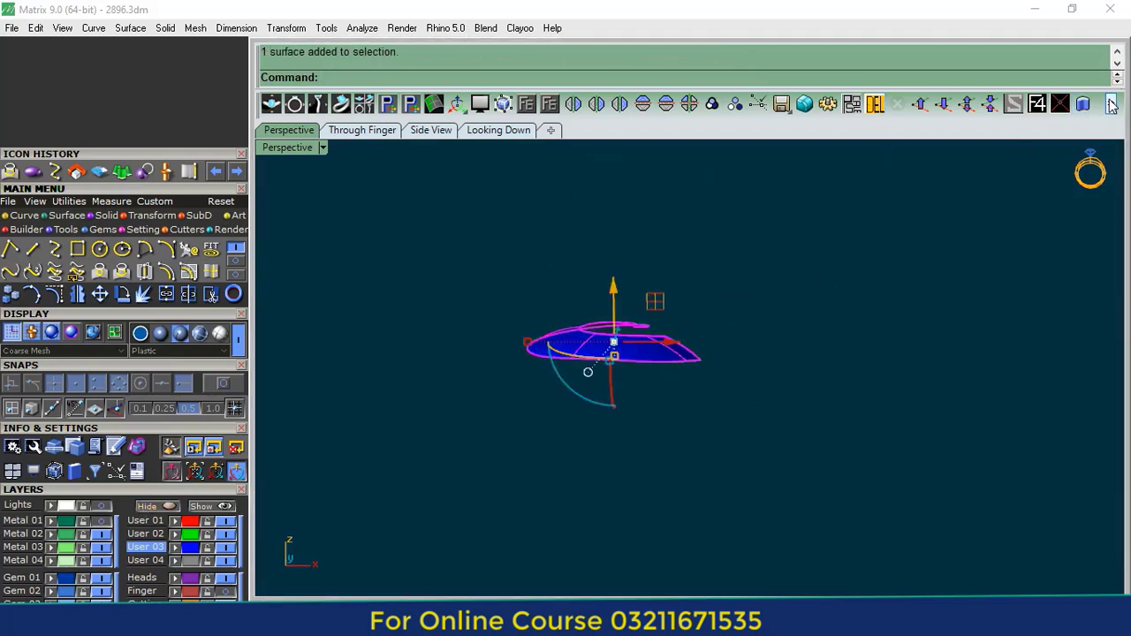
left_click(1112, 104)
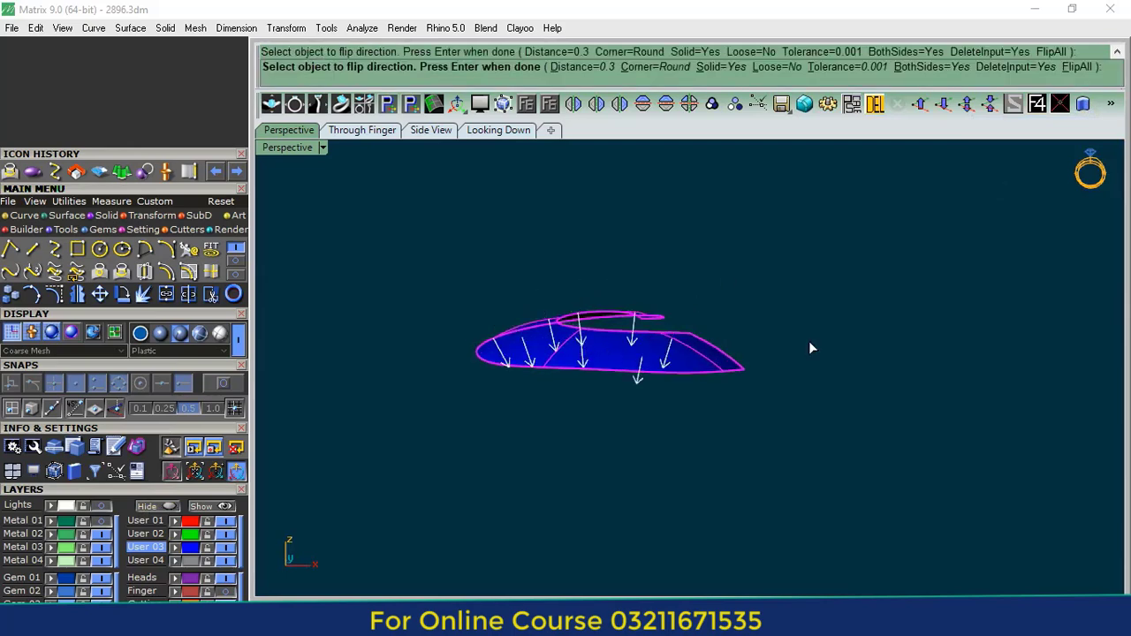
key("Return")
key("Return")
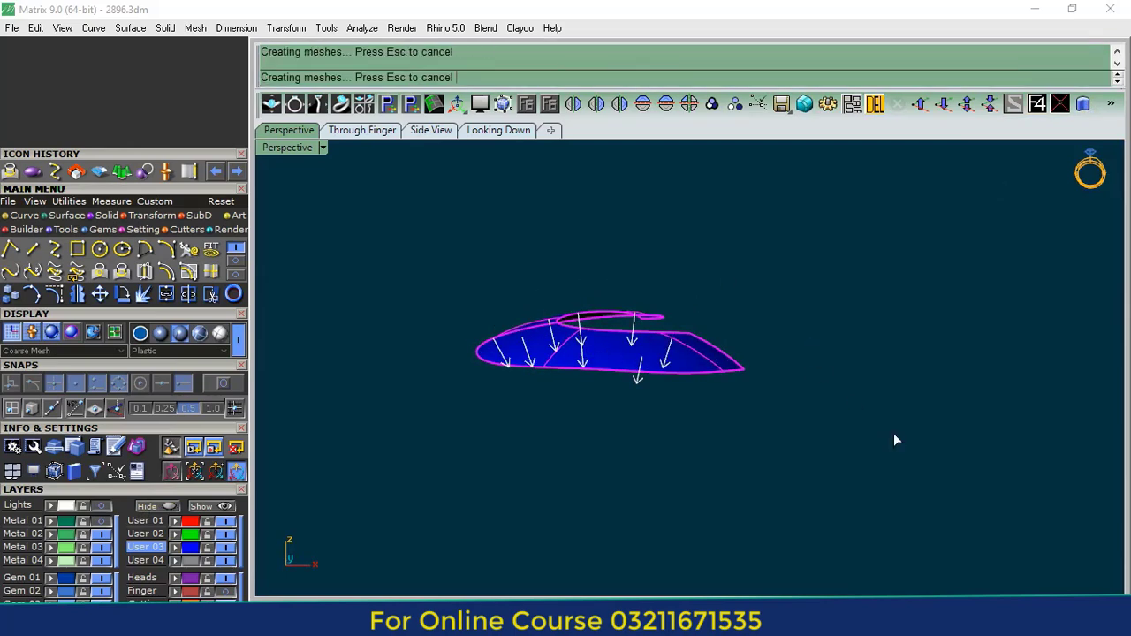
key("ctrl+z")
- Offset the domed spiral surface by 0.4 to one side only as a solid, deleting the input surface
key("Return")
left_click(641, 362)
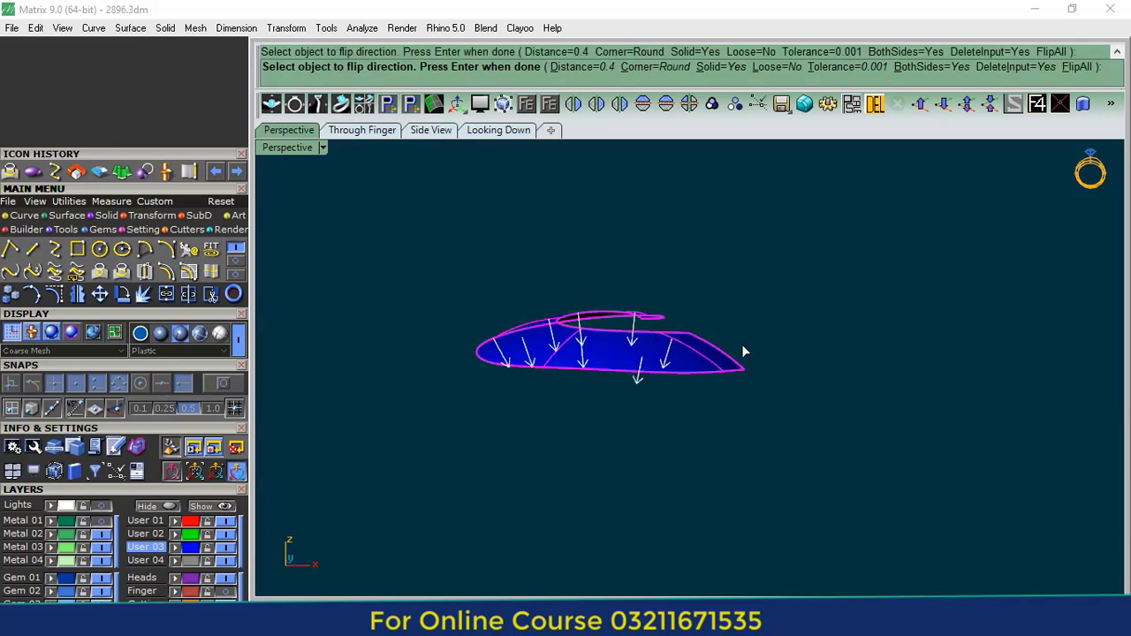
left_click(919, 68)
right_click_drag(815, 394, 821, 391)
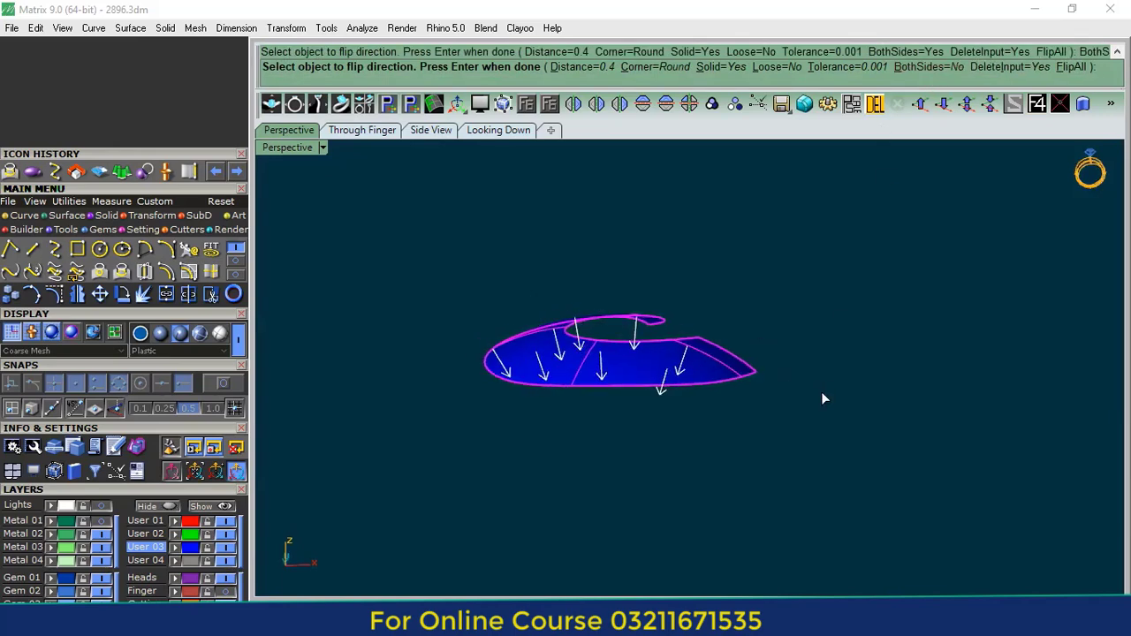
key("Return")
- Assign the thickened spiral solid to the Metal 02 layer
right_click_drag(628, 295, 598, 477)
left_click(593, 447)
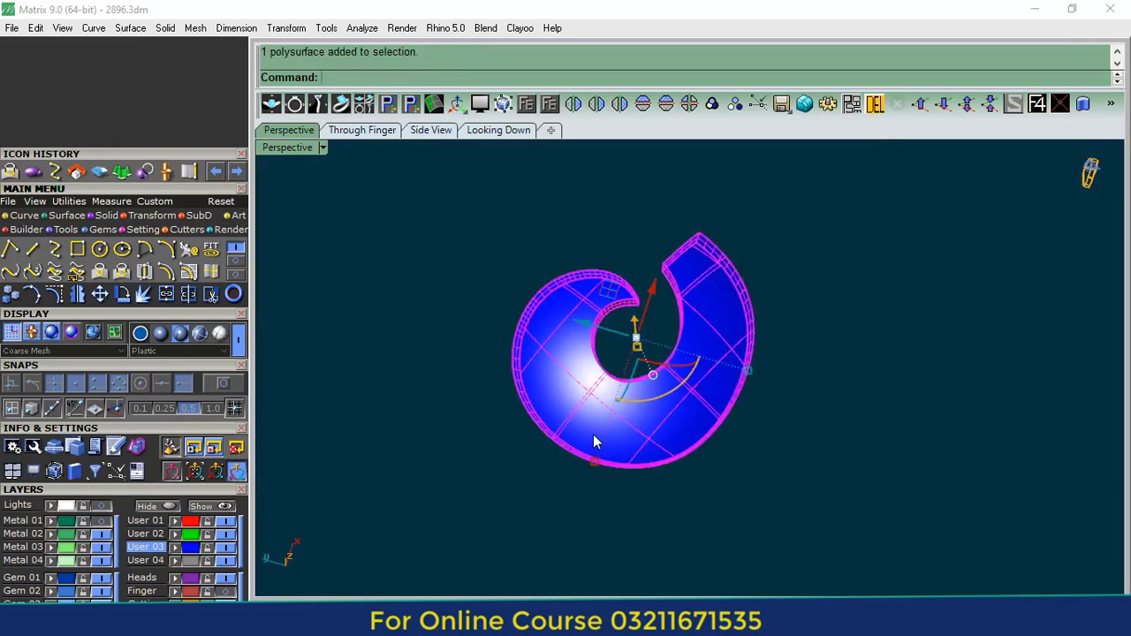
left_click(49, 535)
left_click(486, 509)
- Load the green spiral solid into Gem on Surface and flip the gem so it faces outward
right_click_drag(490, 509, 678, 484)
scroll(611, 471, "up", 7)
left_click(596, 363)
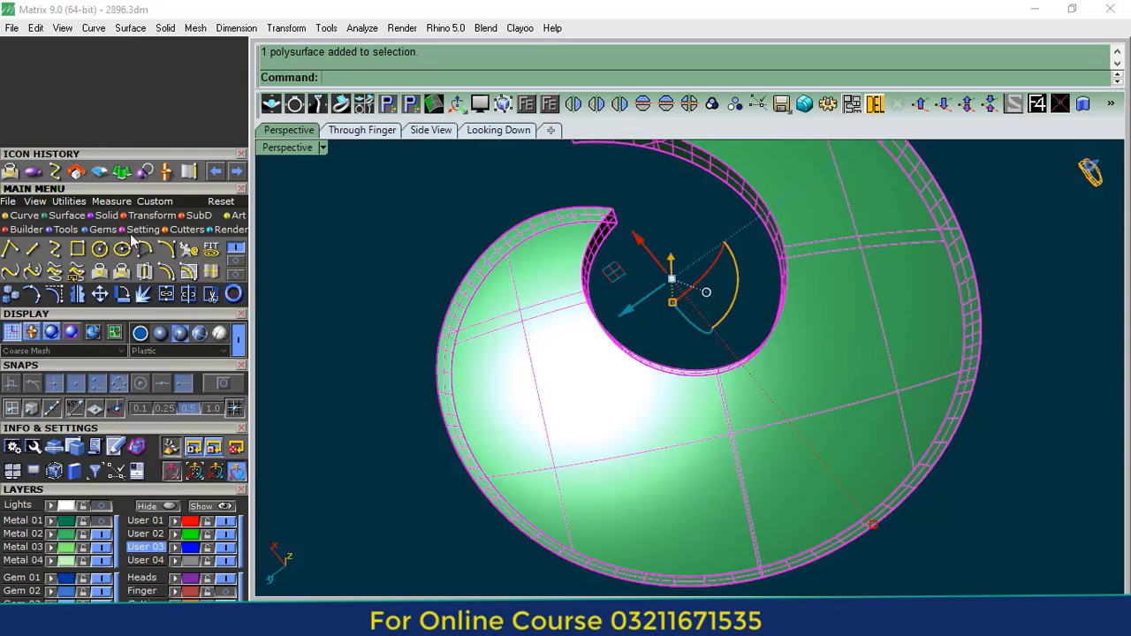
left_click(99, 230)
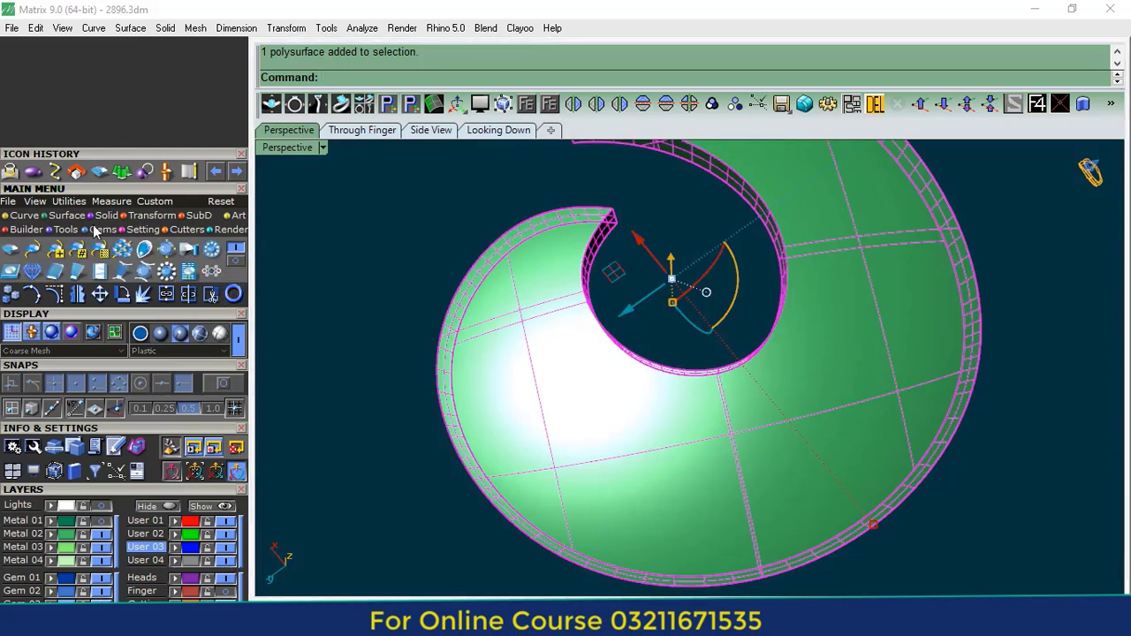
left_click(12, 272)
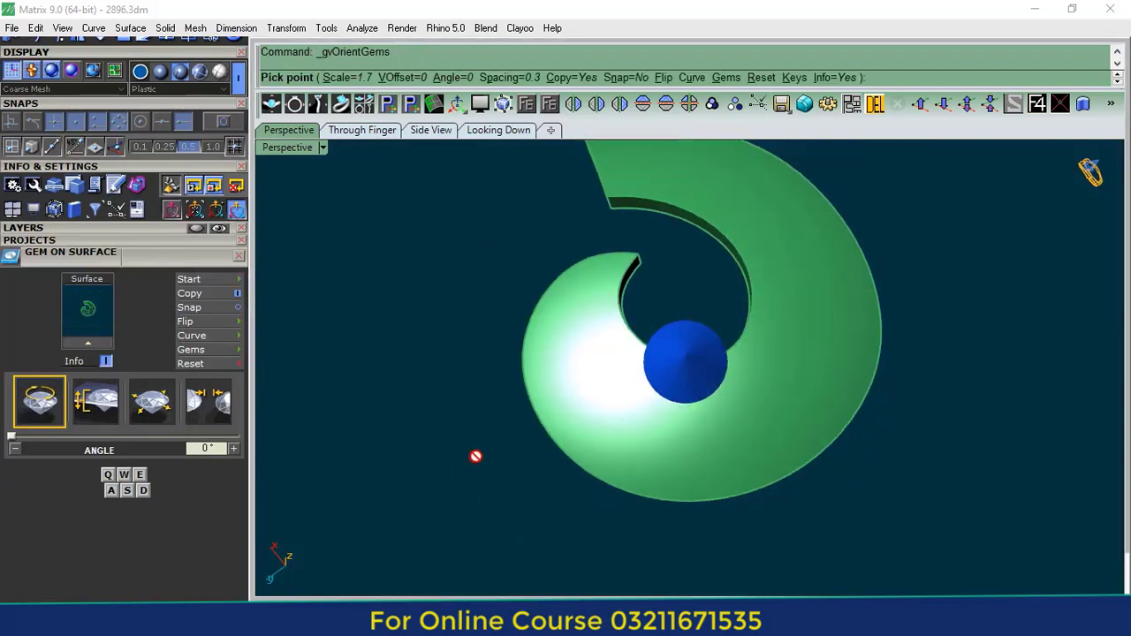
left_click(204, 324)
- Place a 1.8 mm gem on the spiral's surface near its narrow inner tip
right_click_drag(481, 477, 608, 409)
scroll(596, 391, "up", 6)
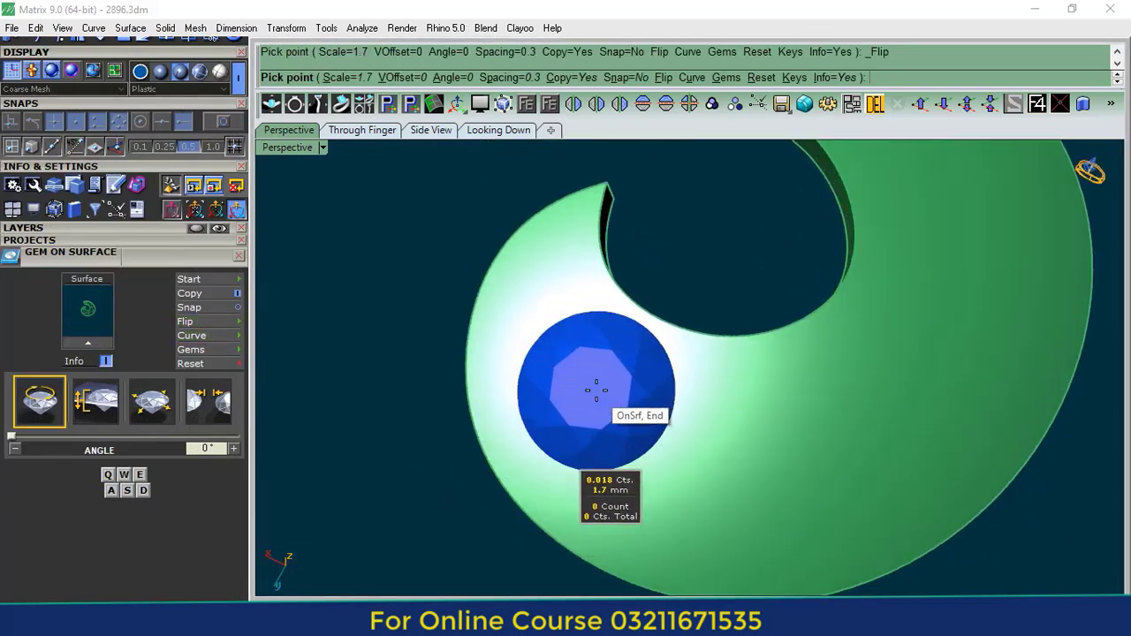
key("e")
key("d")
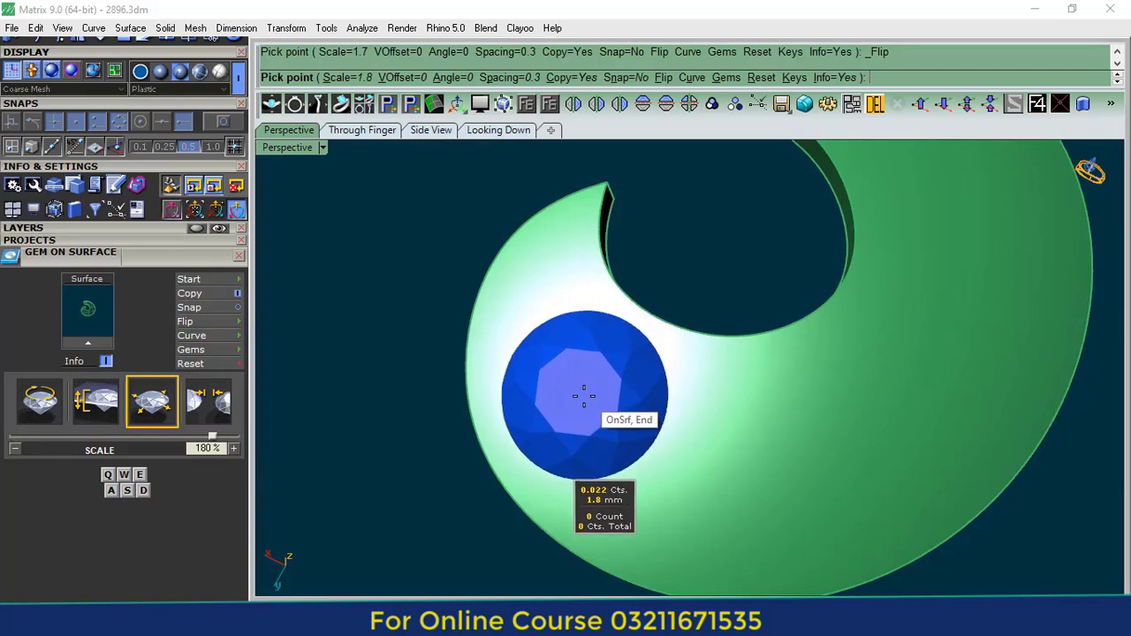
left_click(587, 406)
- Place two 2 mm gems one after another along the spiral, following the first gem
scroll(587, 406, "down", 2)
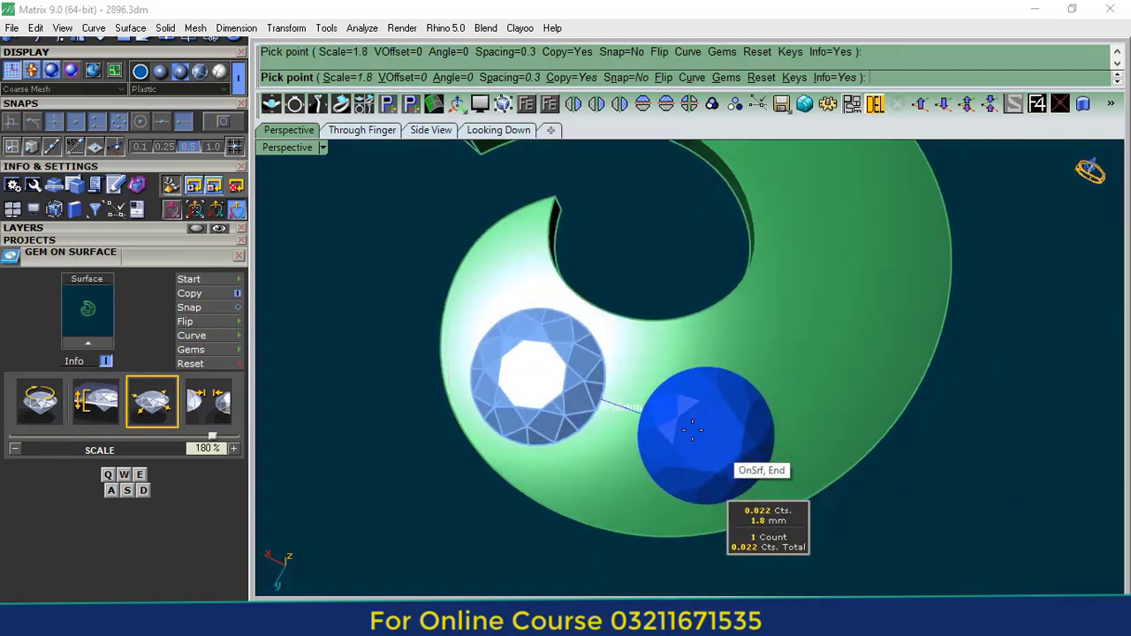
key("d")
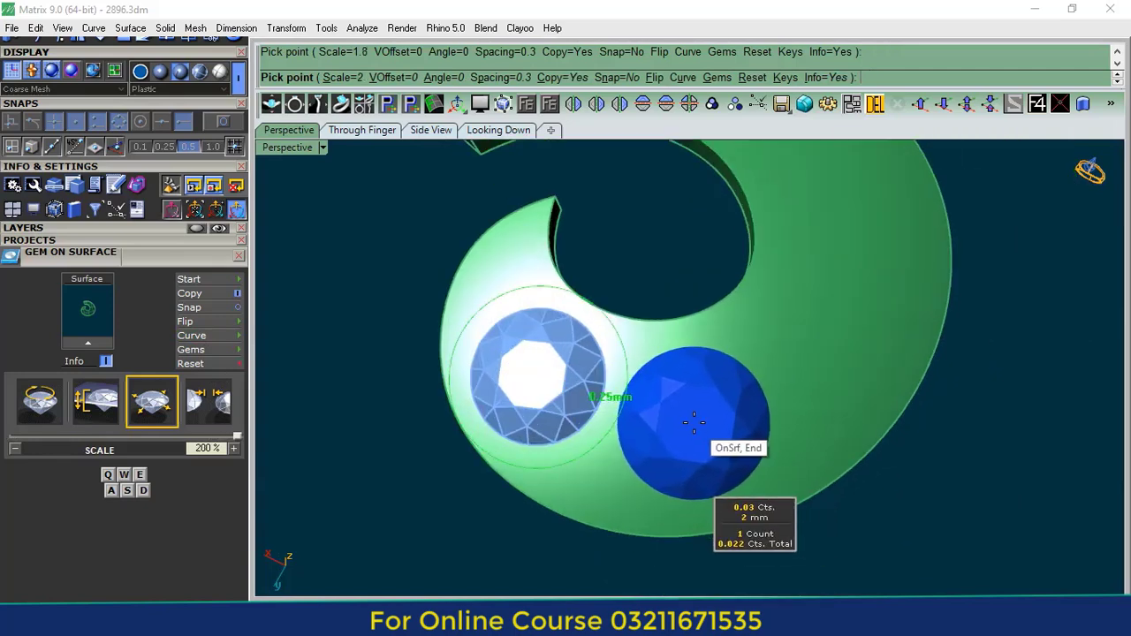
left_click(691, 421)
right_click_drag(691, 422, 757, 433)
scroll(769, 420, "up", 4)
left_click(726, 406)
- Continue the row along the spiral with a 2.1 mm gem followed by a 1.9 mm gem
scroll(751, 419, "up", 3)
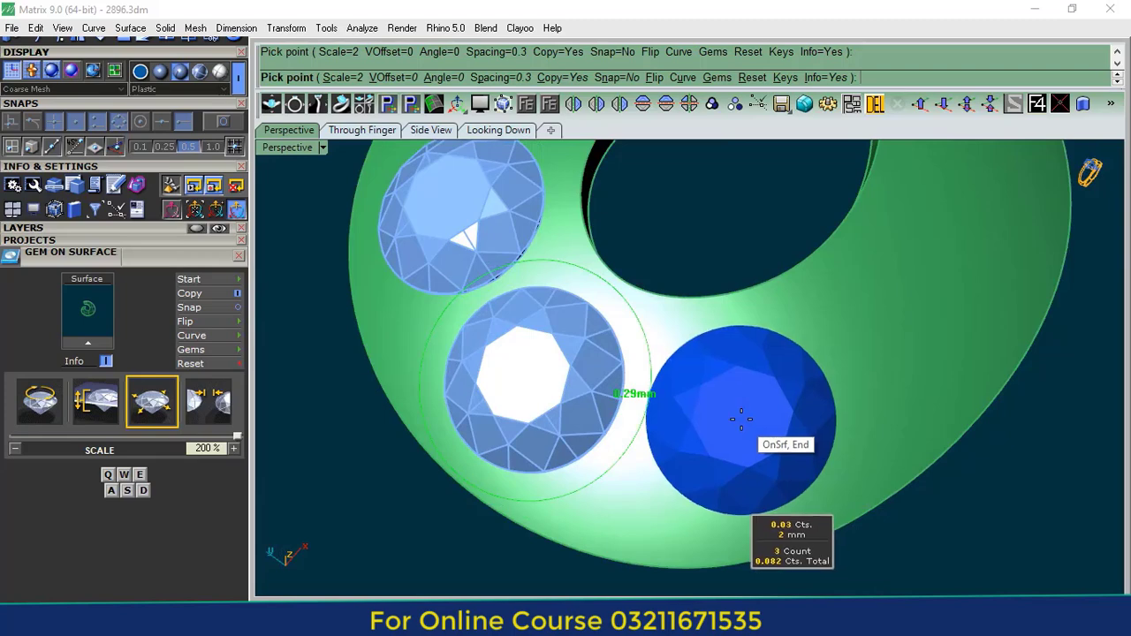
key("w")
left_click(733, 428)
scroll(643, 436, "down", 4)
right_click_drag(643, 437, 858, 456)
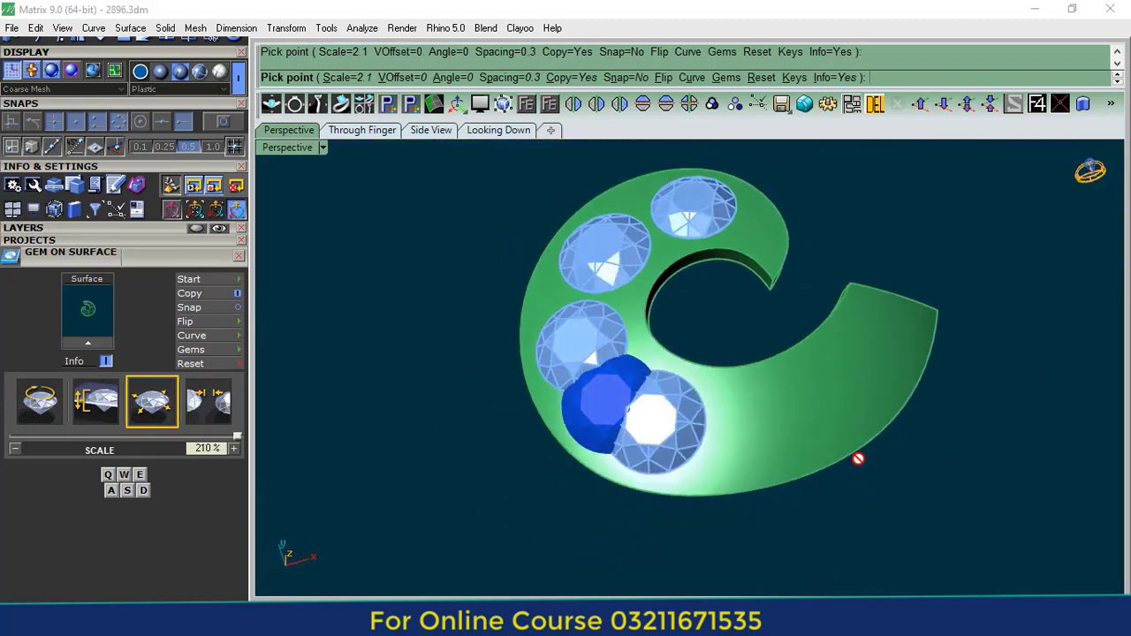
scroll(832, 453, "up", 4)
key("s")
key("s")
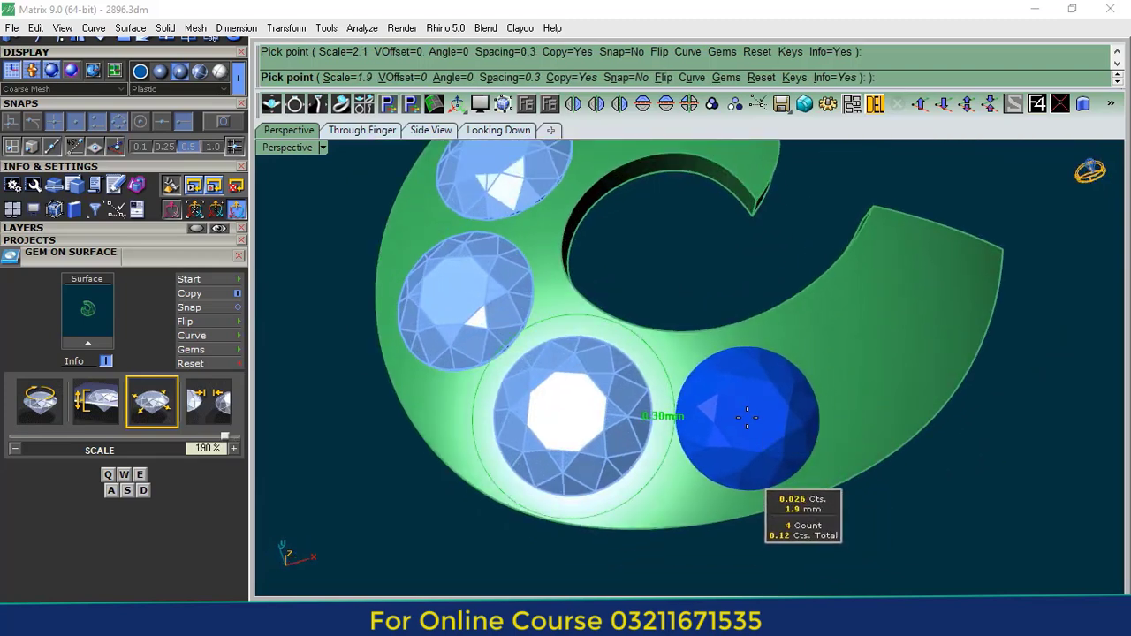
left_click(834, 442)
- Place a 1.8 mm gem near the spiral's pointed open end and finish the gem placement
scroll(857, 453, "down", 4)
right_click_drag(812, 495, 610, 394)
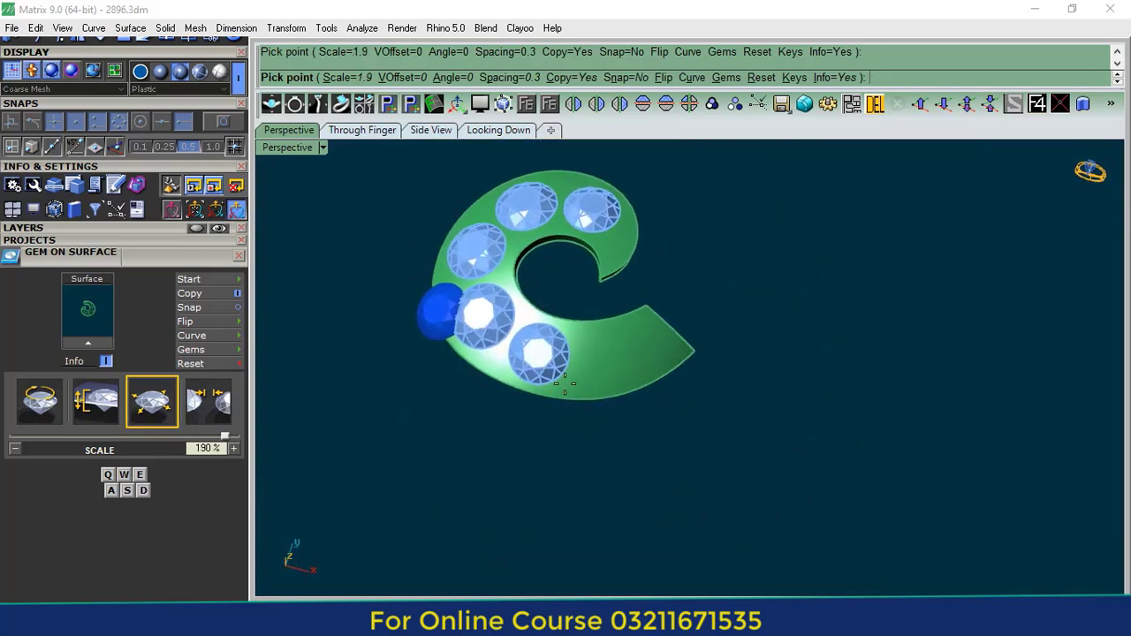
scroll(614, 371, "up", 4)
left_click(602, 362)
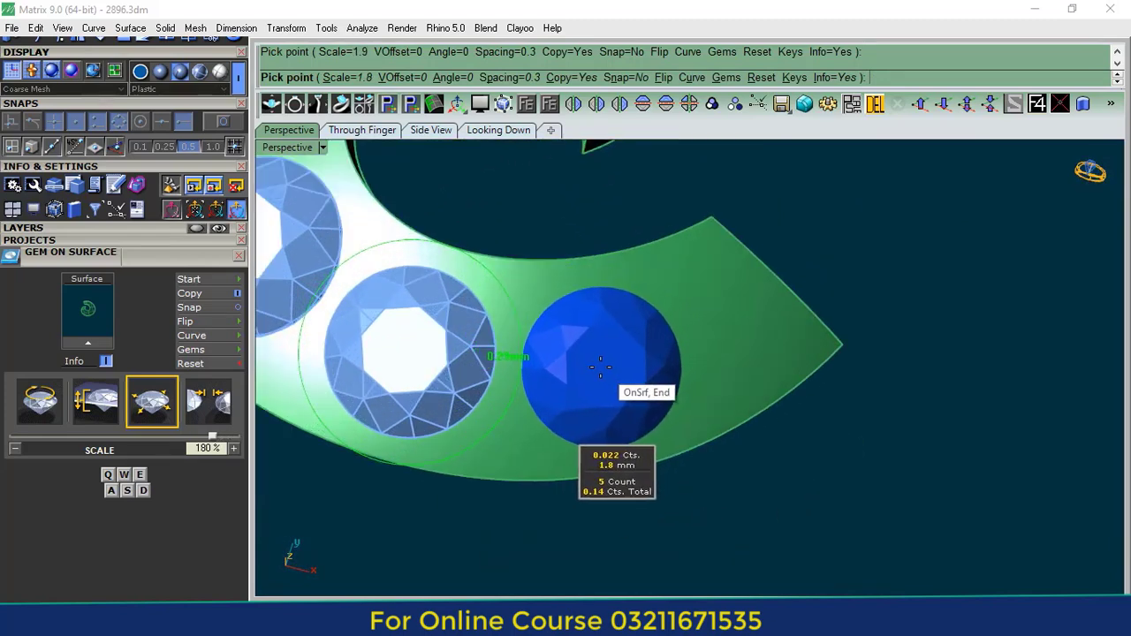
key("s")
right_click_drag(545, 443, 566, 354)
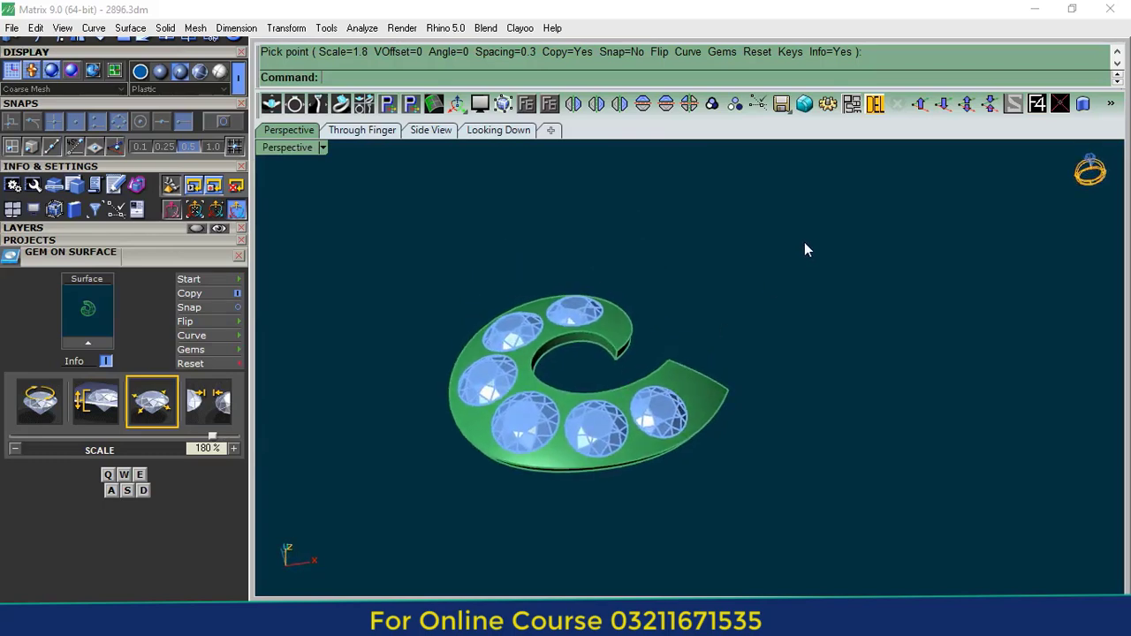
- Select all the gems without the spiral solid, close the Gem on Surface builder and group the gems
left_click_drag(803, 242, 370, 522)
scroll(704, 408, "up", 6)
left_click(706, 397, "ctrl")
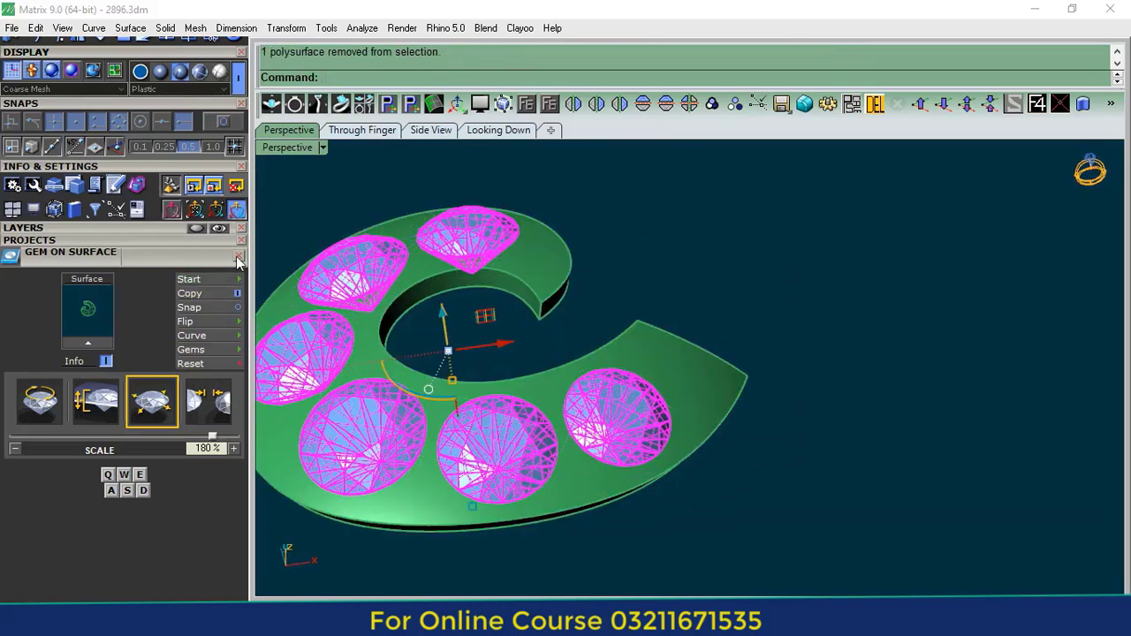
left_click(239, 256)
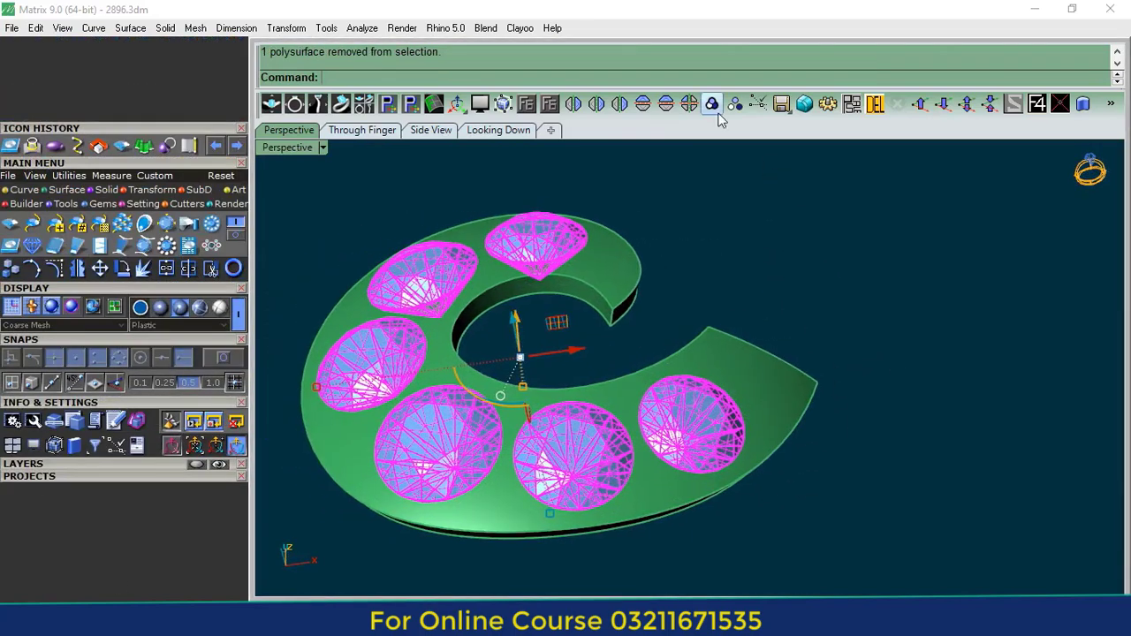
left_click(716, 109)
- Load all the gems into the Gem Cutter builder and create a cutter for each one
left_click(751, 393)
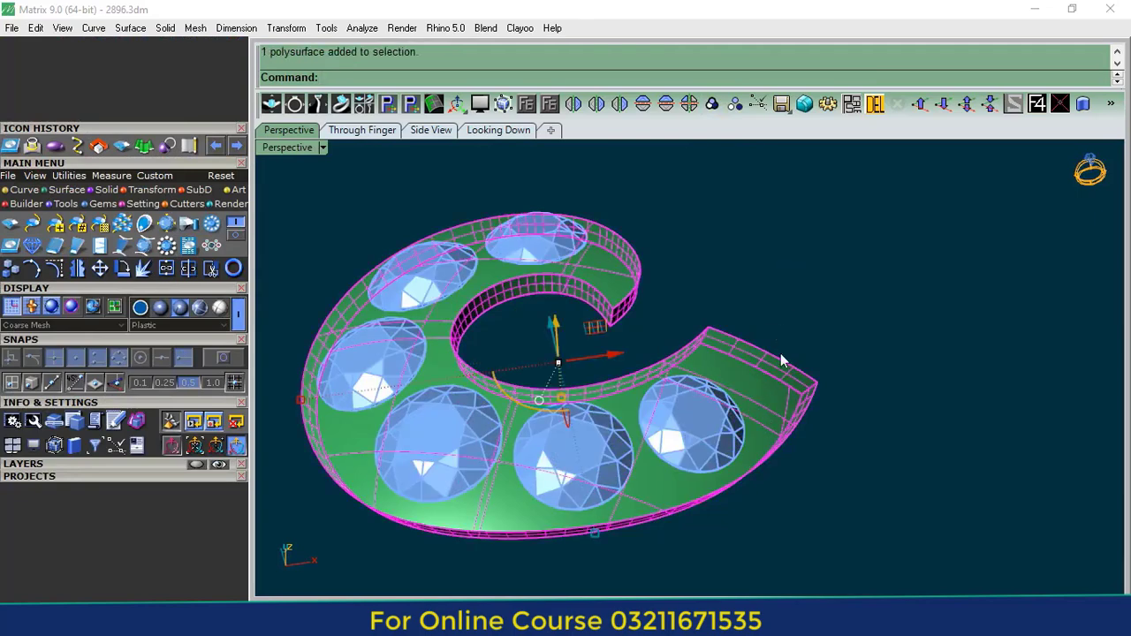
left_click(187, 203)
left_click(11, 224)
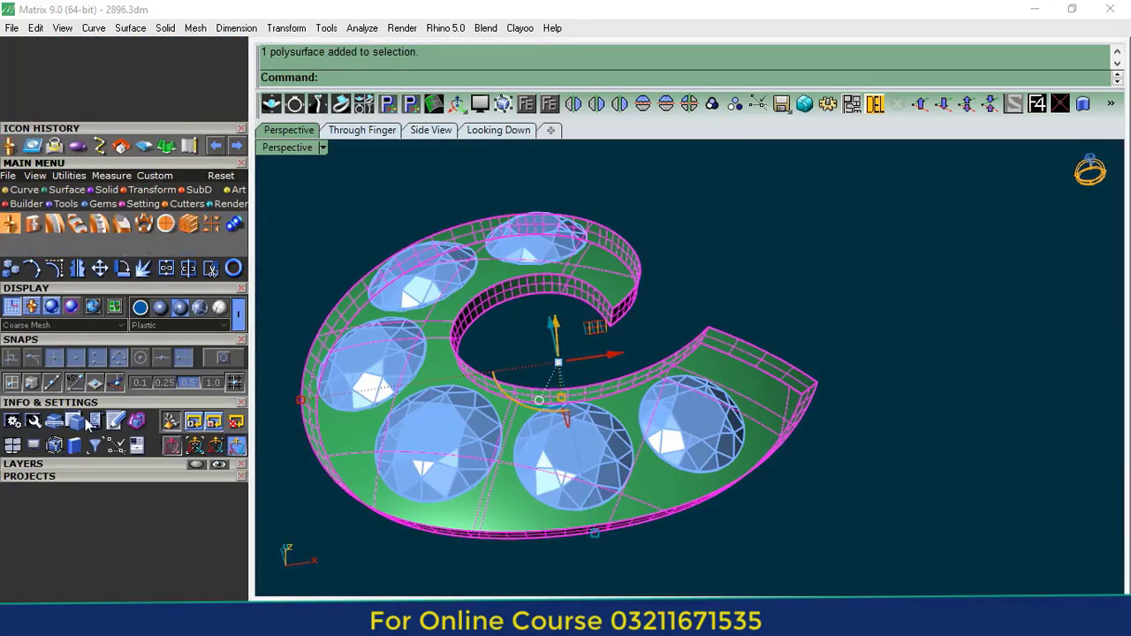
left_click(67, 395)
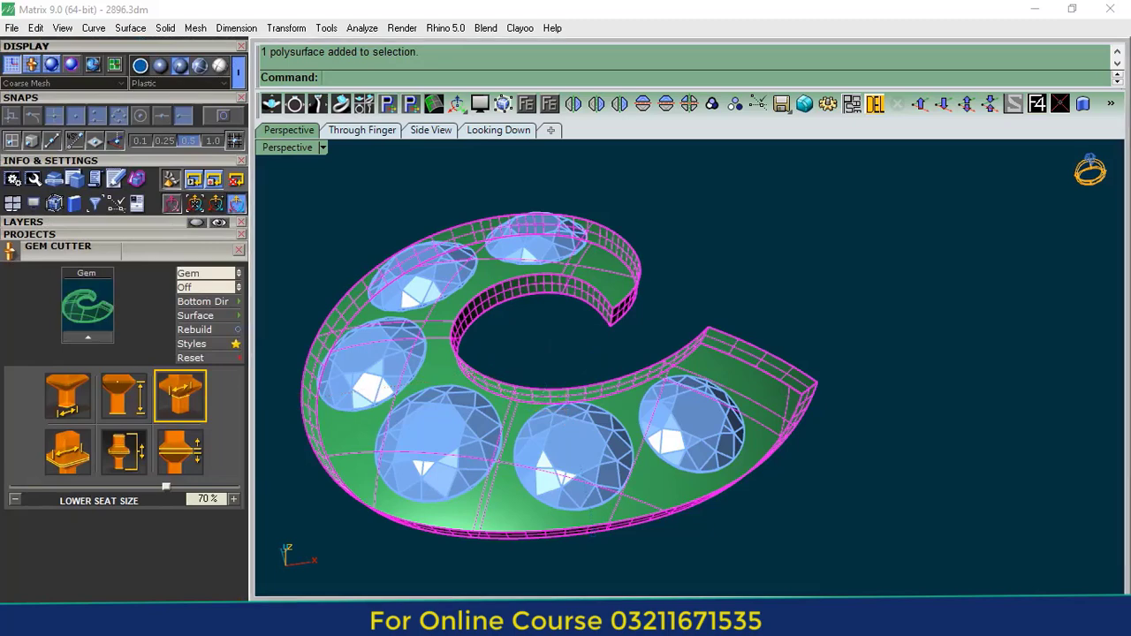
scroll(707, 311, "down", 4)
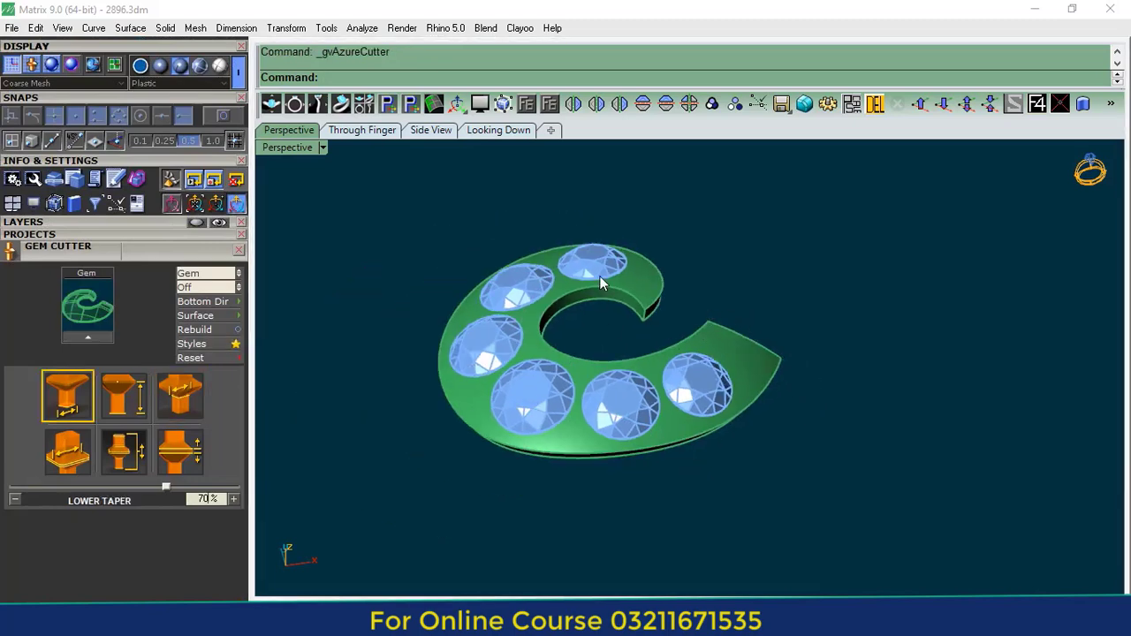
left_click(599, 275)
left_click(99, 339)
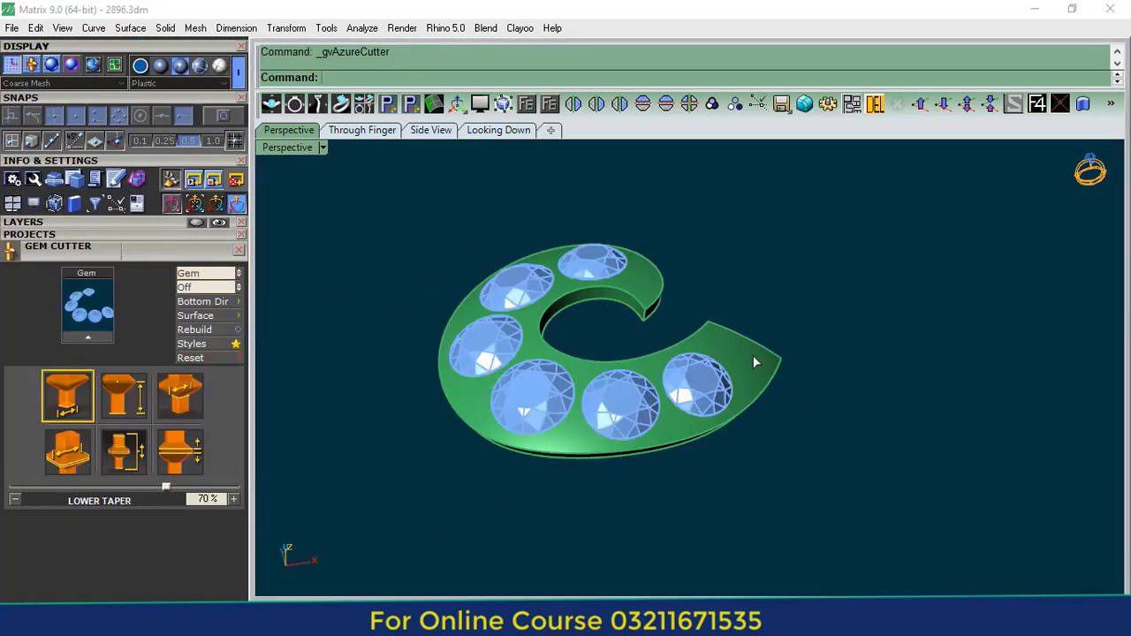
key("Return")
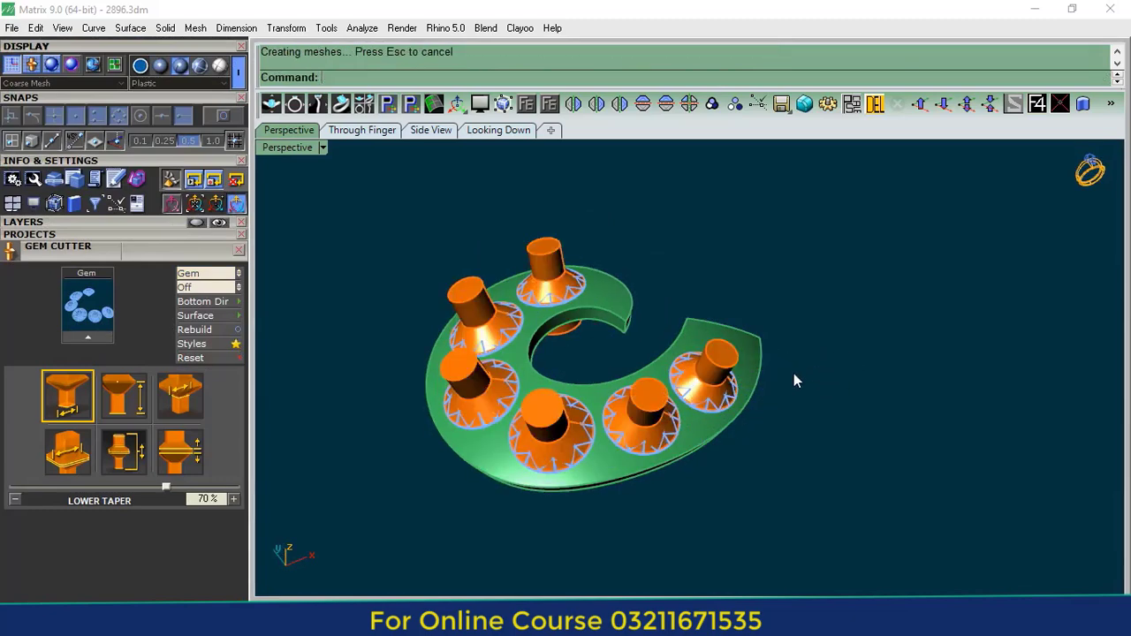
- Close the Gem Cutter builder and subtract the cutters from the spiral solid with a Boolean difference
scroll(794, 373, "up", 5)
left_click(742, 344)
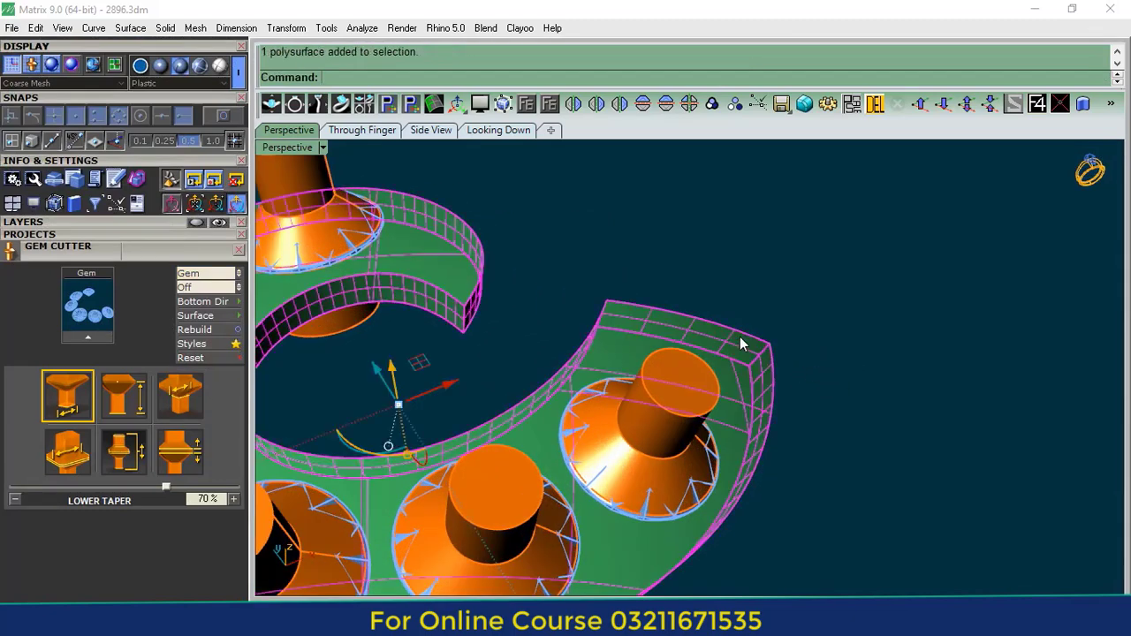
left_click(240, 251)
left_click(106, 142)
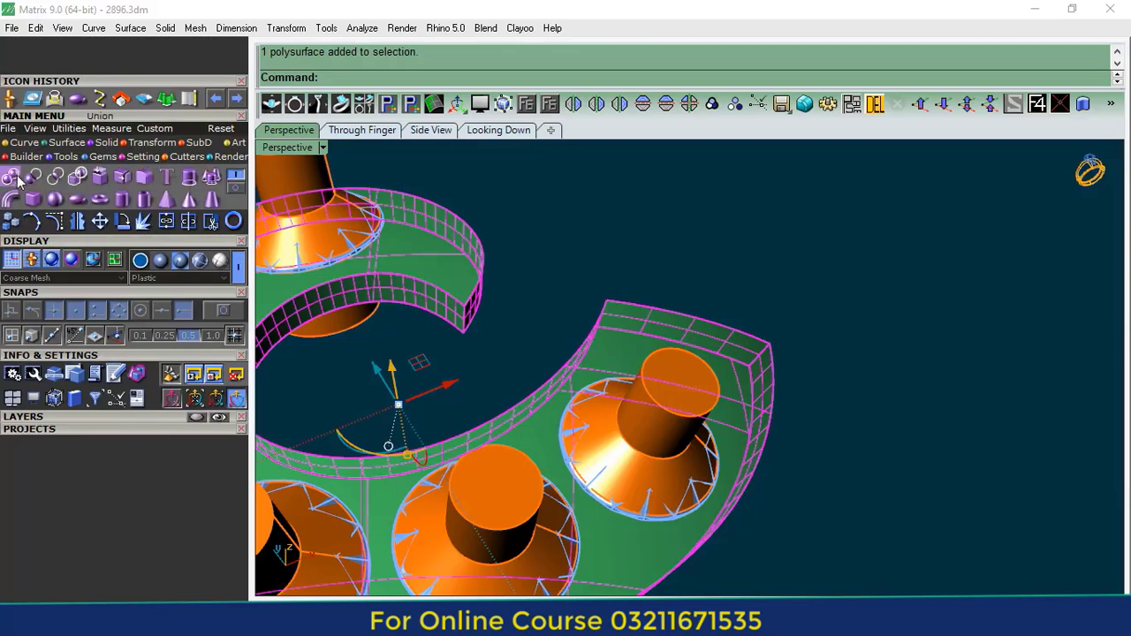
left_click(33, 175)
left_click(676, 442)
key("Return")
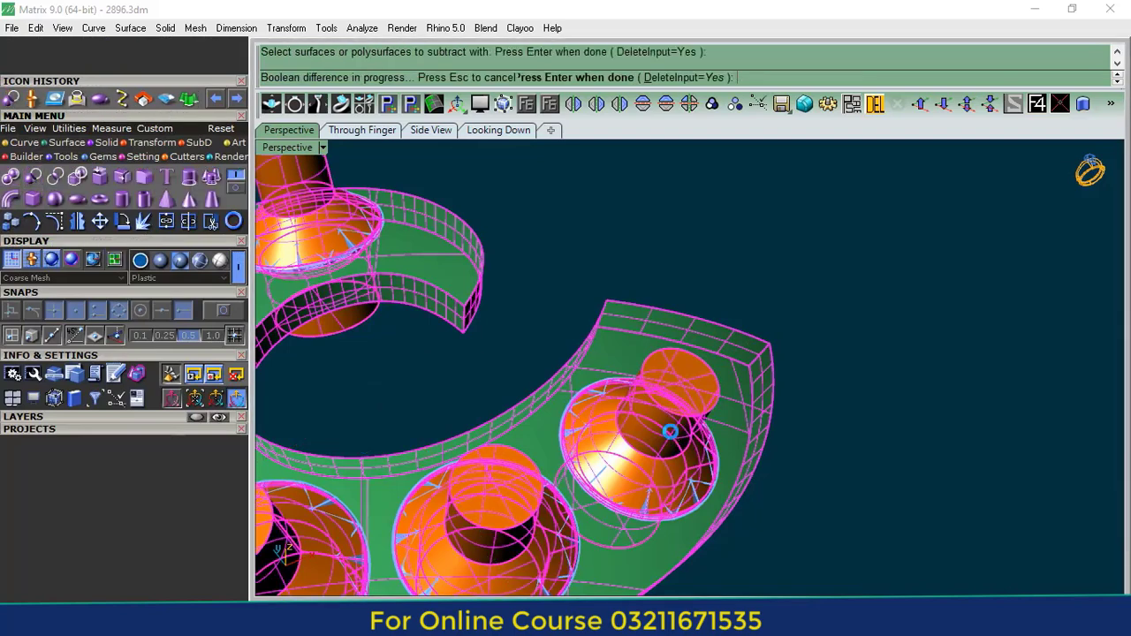
- Open the Prong on Surface builder and load the spiral solid as its surface
scroll(740, 340, "down", 8)
right_click_drag(574, 349, 595, 382)
scroll(593, 381, "up", 9)
left_click(621, 371)
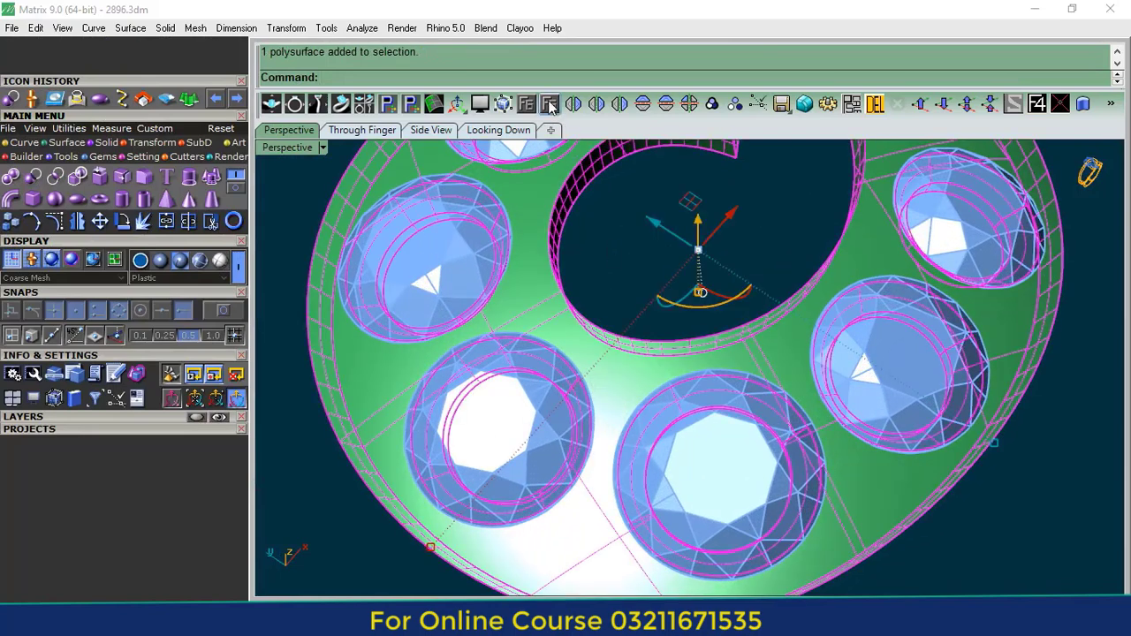
left_click(142, 156)
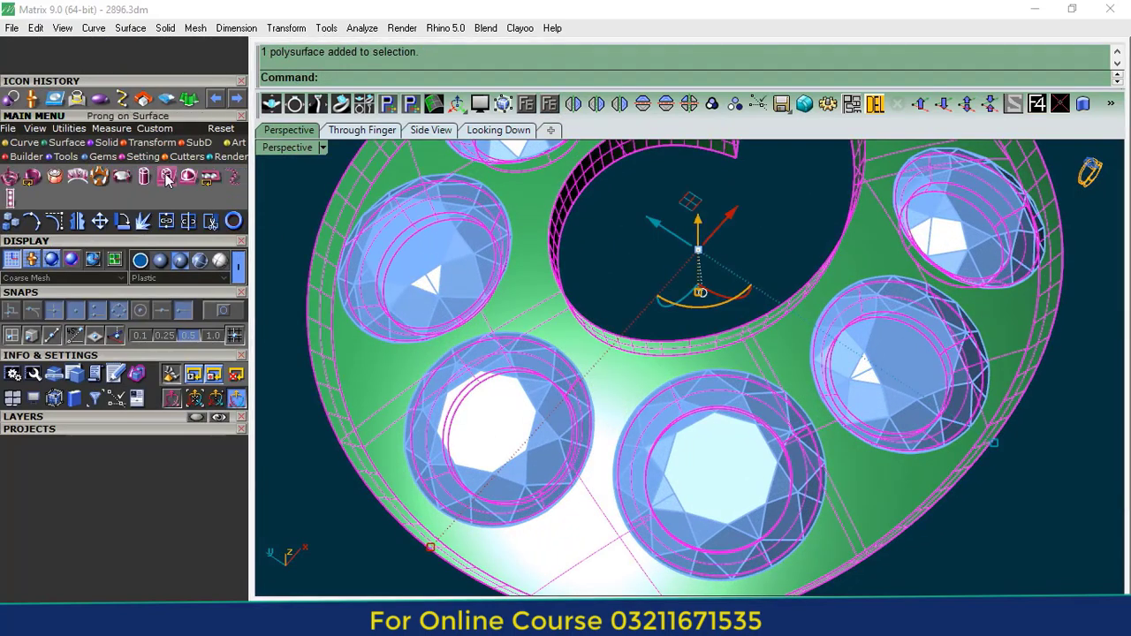
left_click(168, 176)
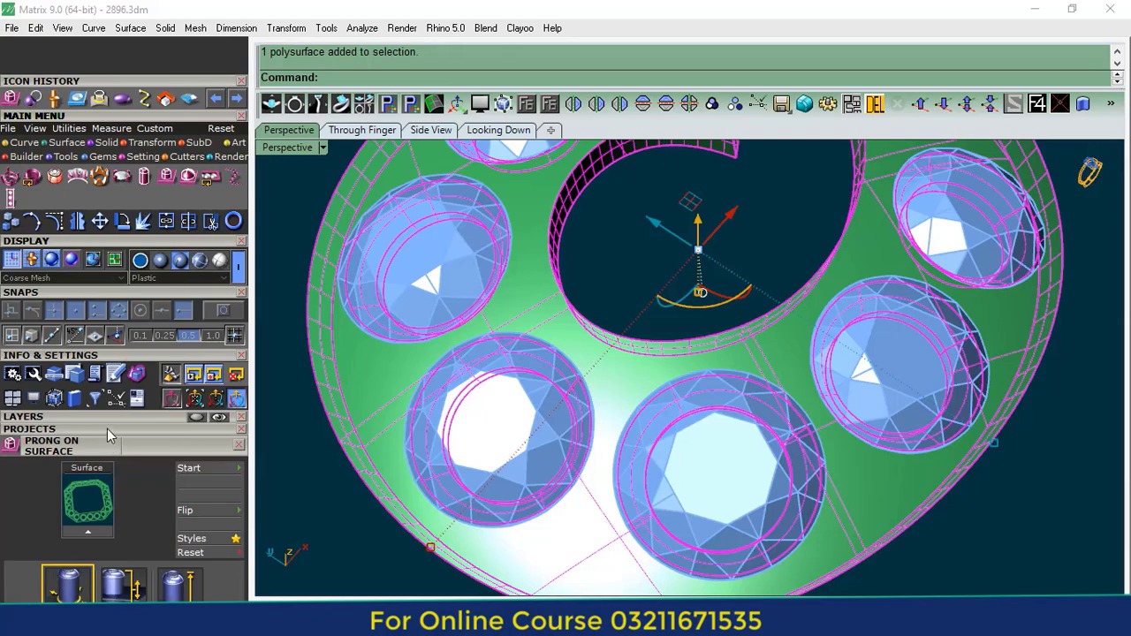
left_click_drag(107, 429, 137, 243)
left_click(551, 448)
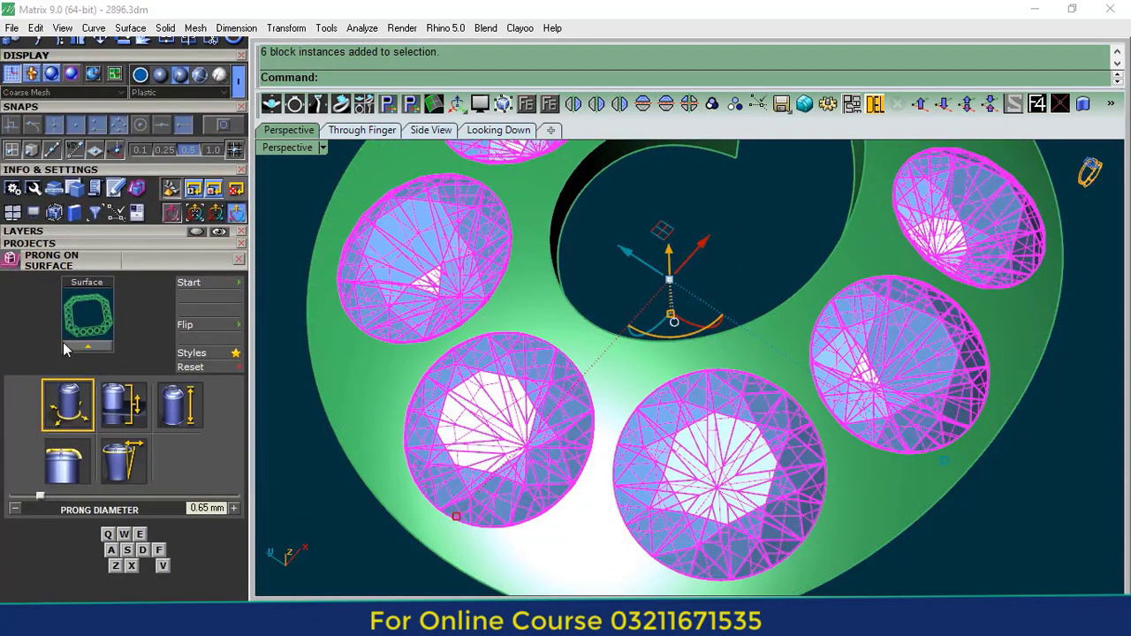
left_click(558, 576)
left_click(77, 345)
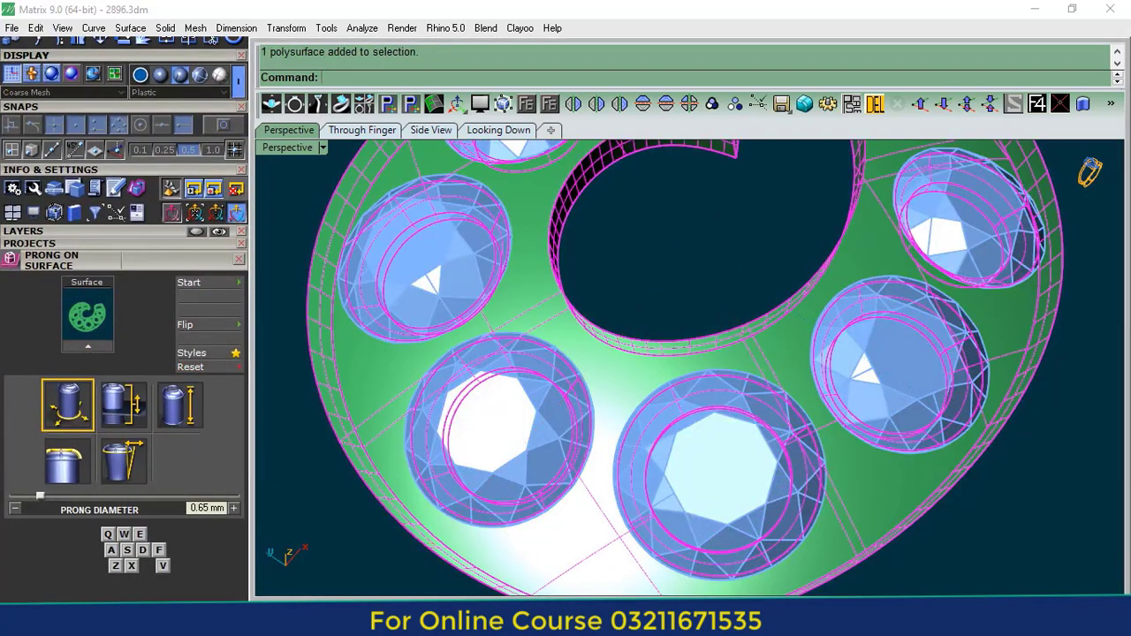
- Start prong placement, flip the prong direction and place a 0.65 mm prong beside the gem at the spiral's rounded end
scroll(690, 349, "down", 4)
scroll(692, 351, "down", 2)
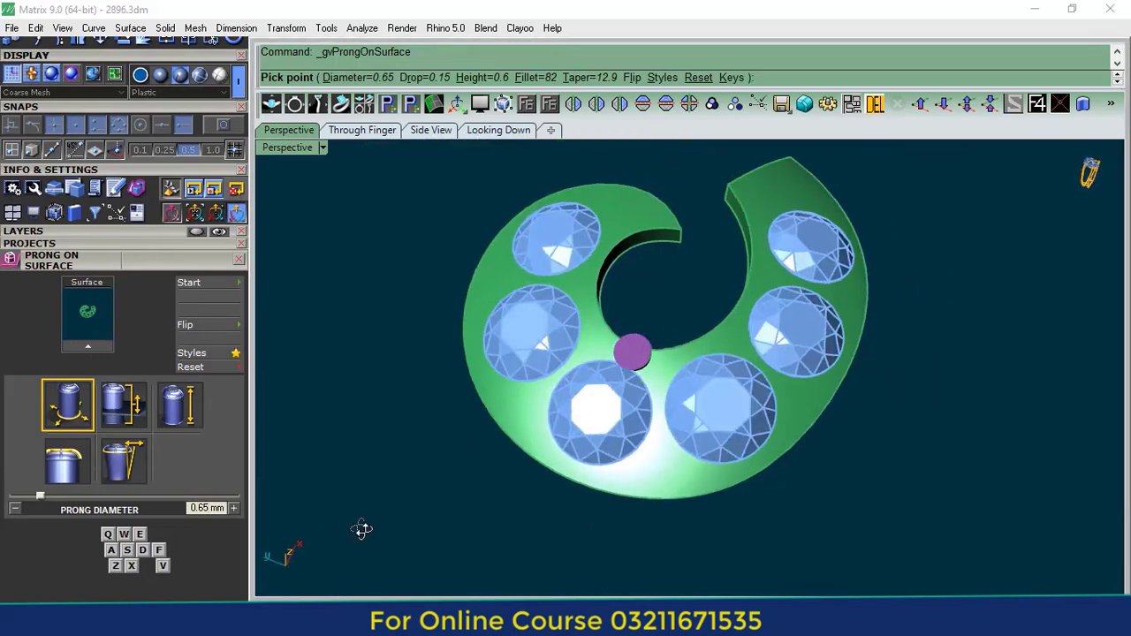
left_click(122, 408)
right_click_drag(599, 469, 535, 503)
scroll(509, 318, "up", 6)
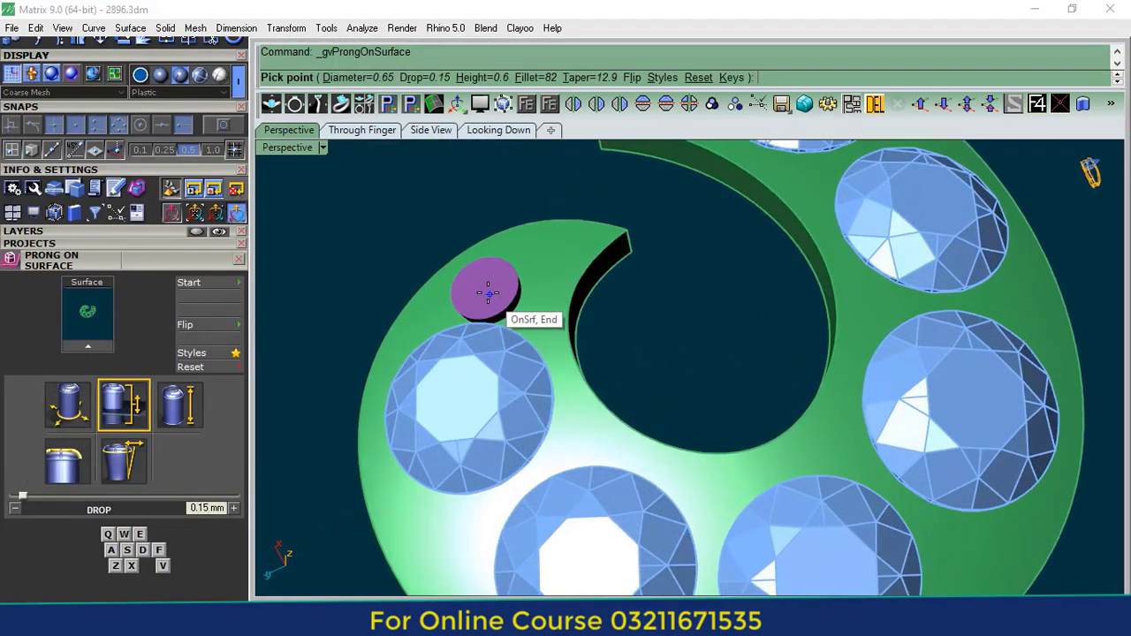
left_click(482, 287)
left_click(187, 324)
scroll(724, 339, "down", 2)
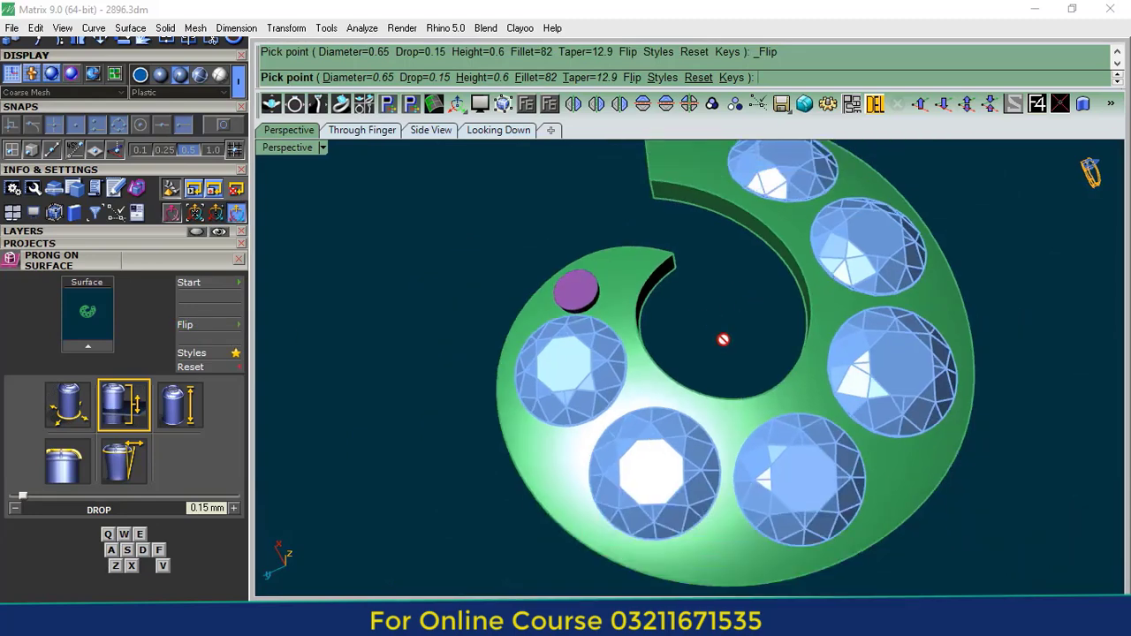
scroll(631, 349, "up", 4)
left_click(559, 292)
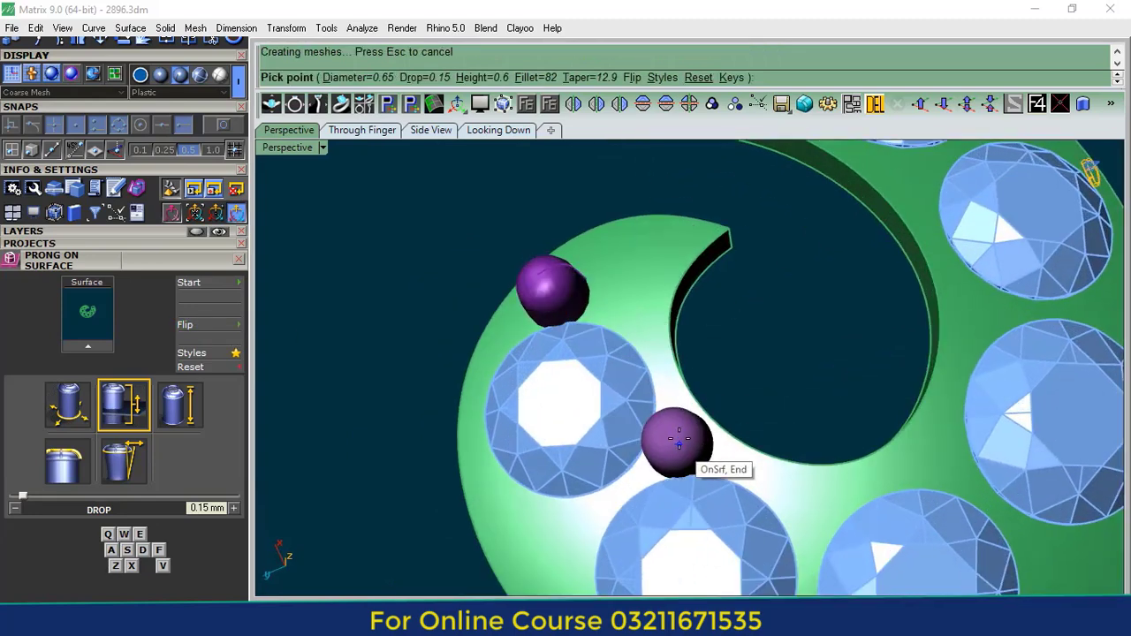
- Place 0.65 mm prongs on both sides between the first two gems and one on the inner side between the second and third
left_click(662, 445)
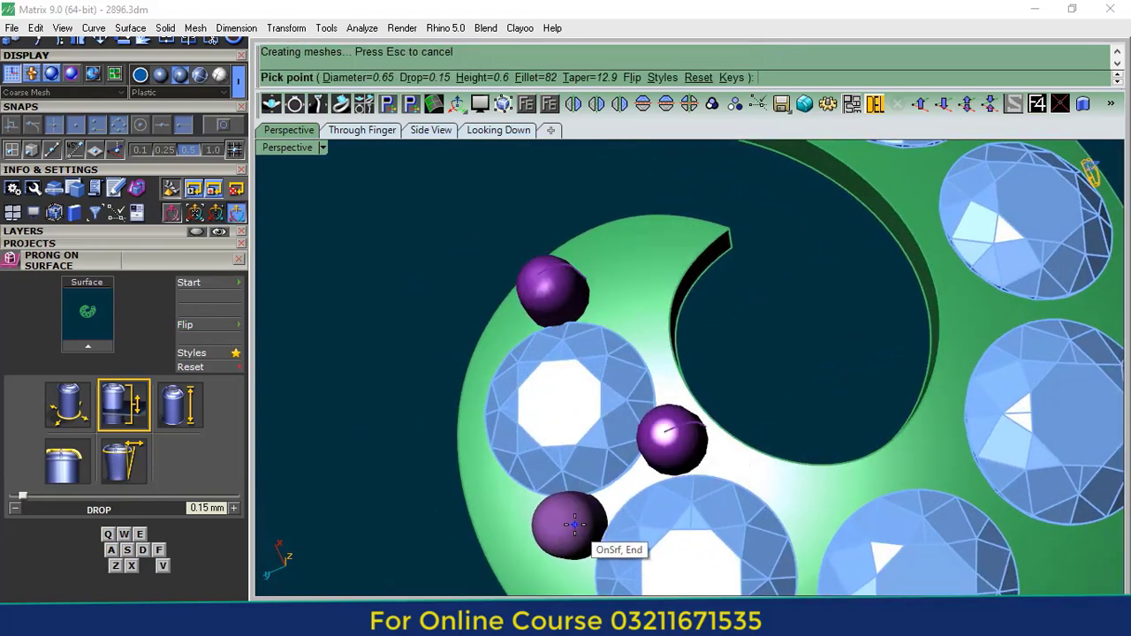
left_click(567, 520)
scroll(617, 291, "down", 2)
scroll(747, 455, "up", 2)
left_click(744, 428)
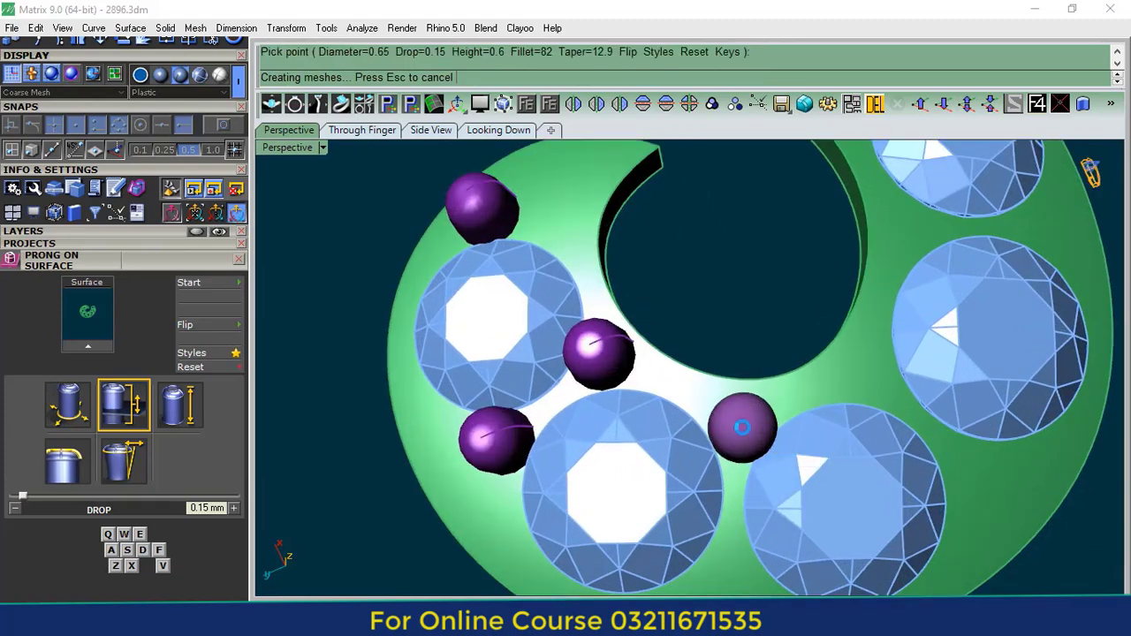
- Place the outer prong between the second and third gems and an inner and outer prong between the third and fourth
scroll(733, 415, "down", 3)
scroll(723, 422, "up", 3)
scroll(723, 422, "up", 1)
left_click(696, 405)
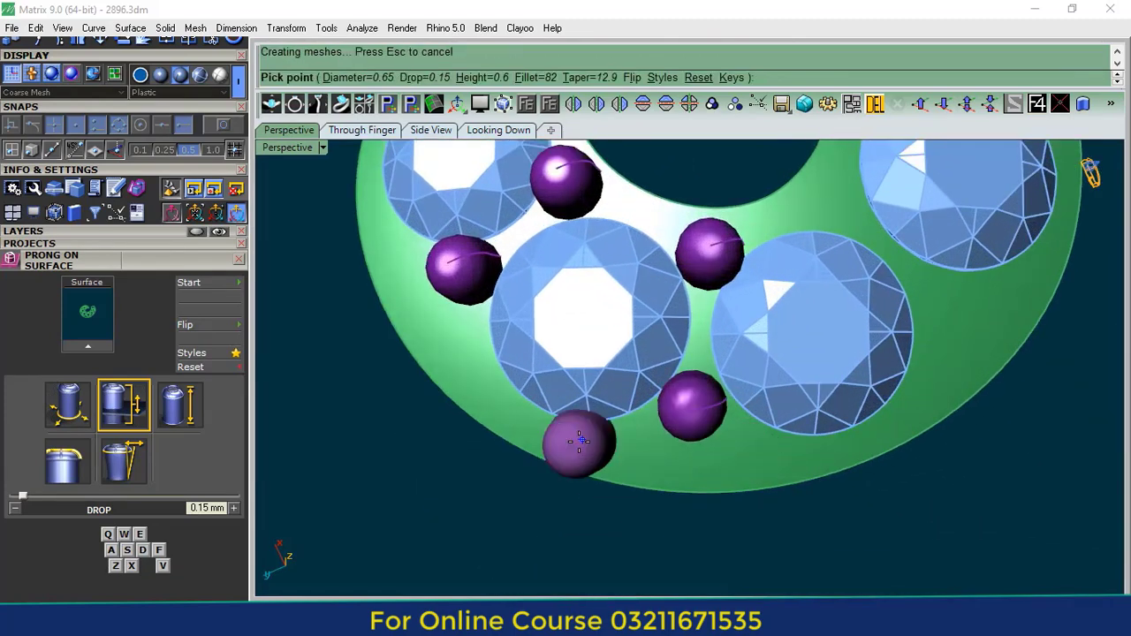
scroll(865, 477, "down", 3)
scroll(745, 329, "up", 3)
scroll(745, 329, "up", 1)
left_click(714, 321)
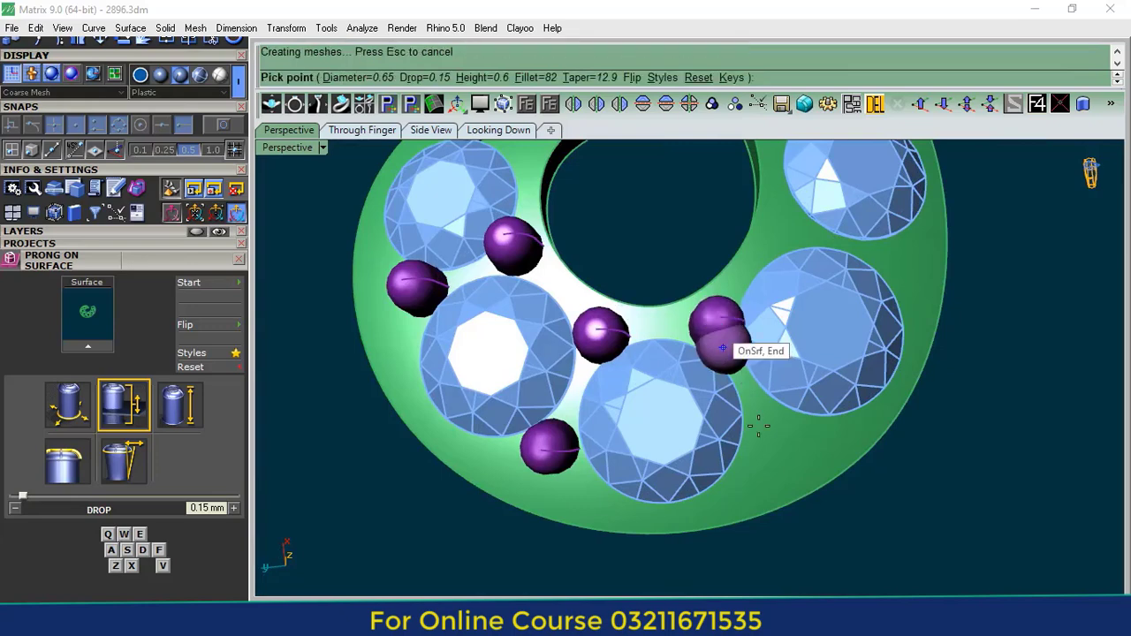
left_click(765, 428)
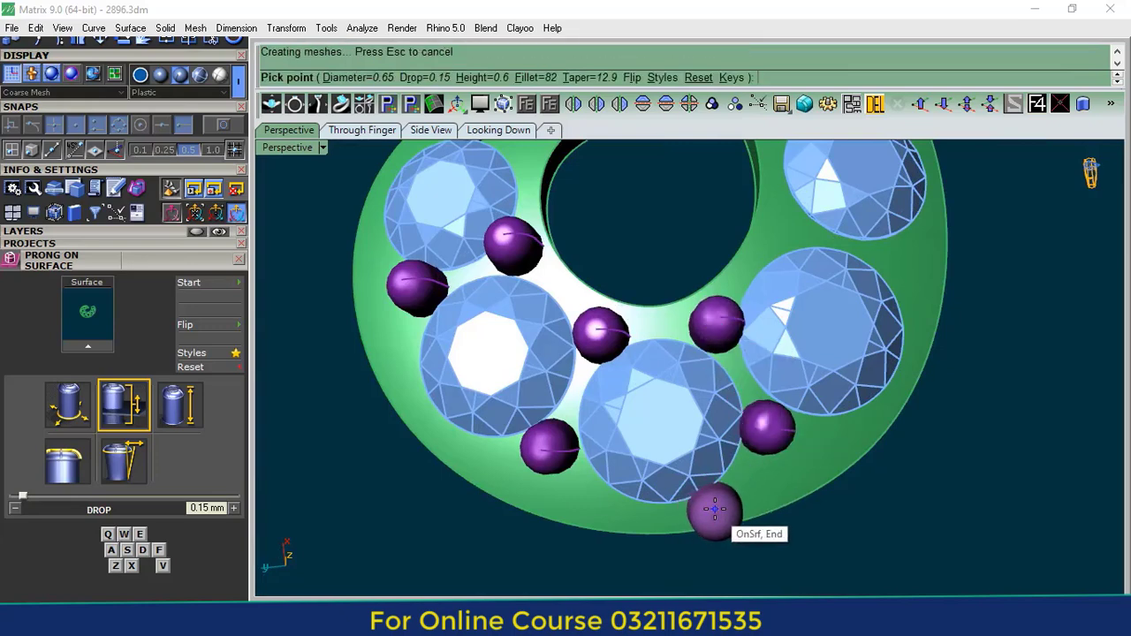
- Set the prong diameter to 0.6 mm and complete pairs of prongs along the outer edges of the second and third gems
key("q")
left_click(625, 518)
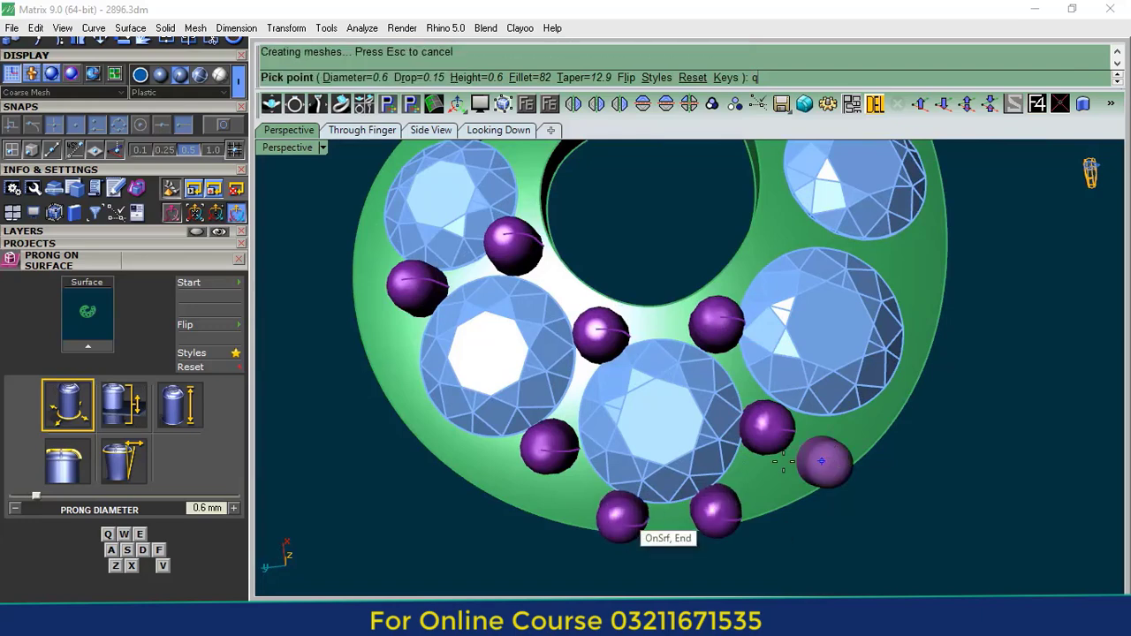
scroll(817, 460, "down", 5)
right_click_drag(800, 460, 681, 474)
scroll(671, 488, "up", 6)
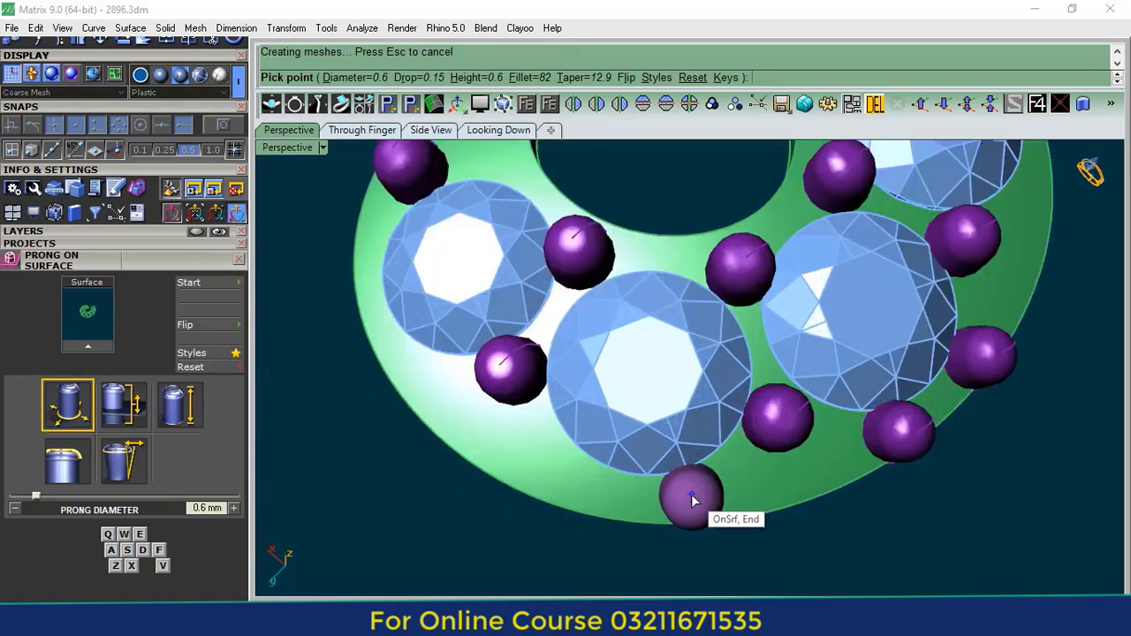
left_click(691, 499)
left_click(576, 478)
- Place two 0.6 mm prongs at the fourth gem's outer edge and add prongs between the fourth and fifth gems
scroll(477, 452, "down", 4)
right_click_drag(952, 454, 626, 419)
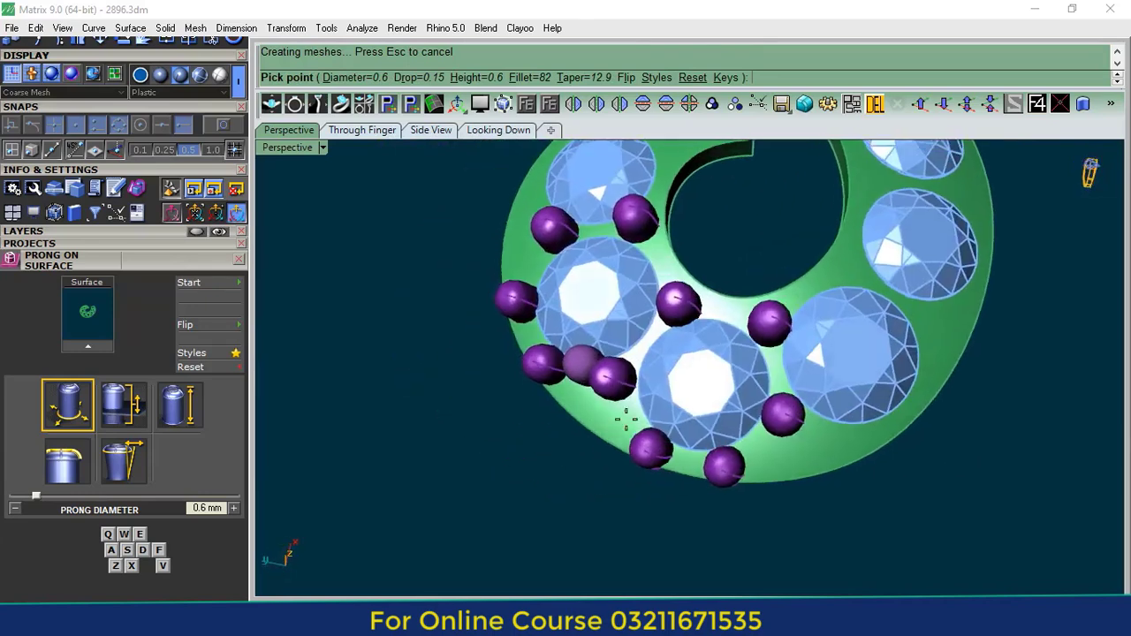
scroll(883, 447, "down", 4)
right_click_drag(884, 447, 730, 474)
scroll(689, 480, "up", 5)
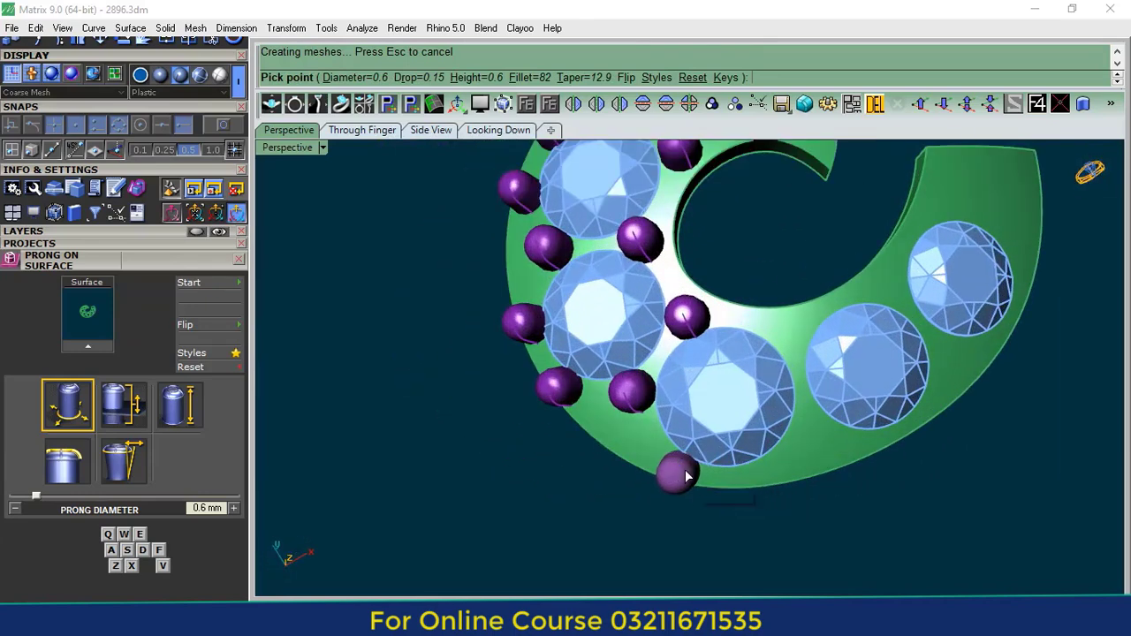
left_click(769, 477)
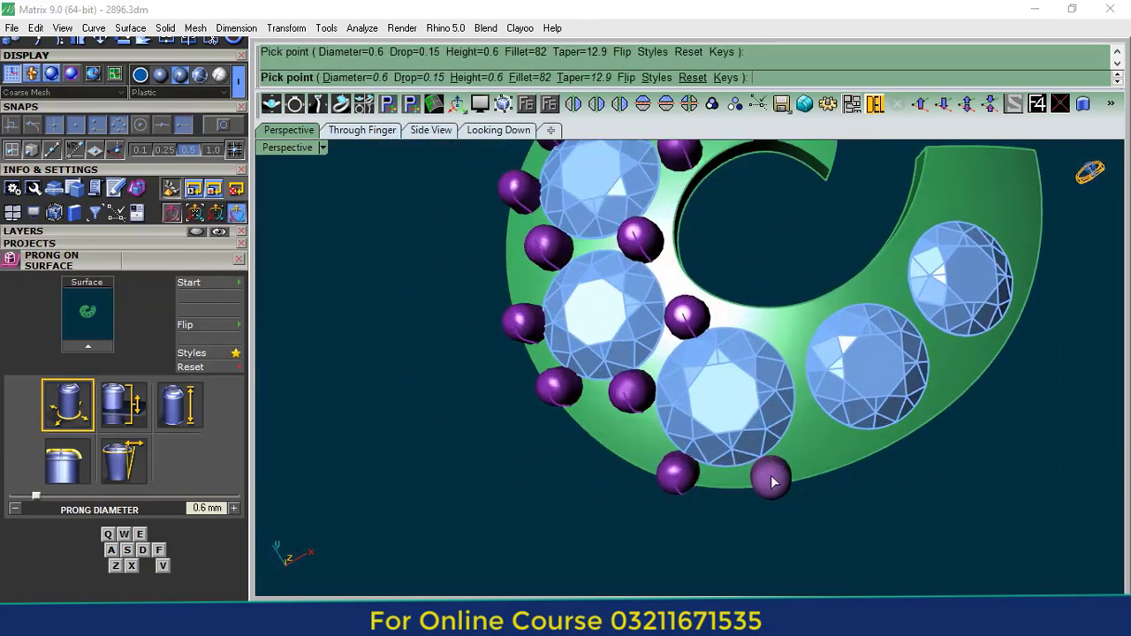
left_click(792, 345)
- Place 0.6 mm prongs on the inner and outer sides between the fifth and sixth gems
scroll(468, 476, "down", 4)
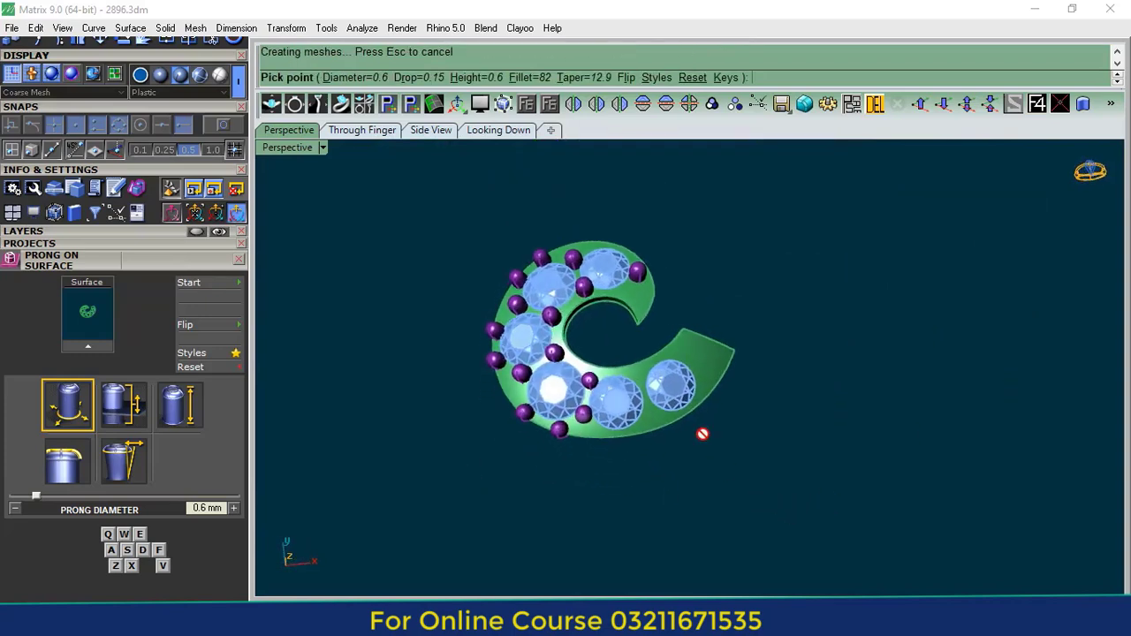
scroll(657, 388, "up", 5)
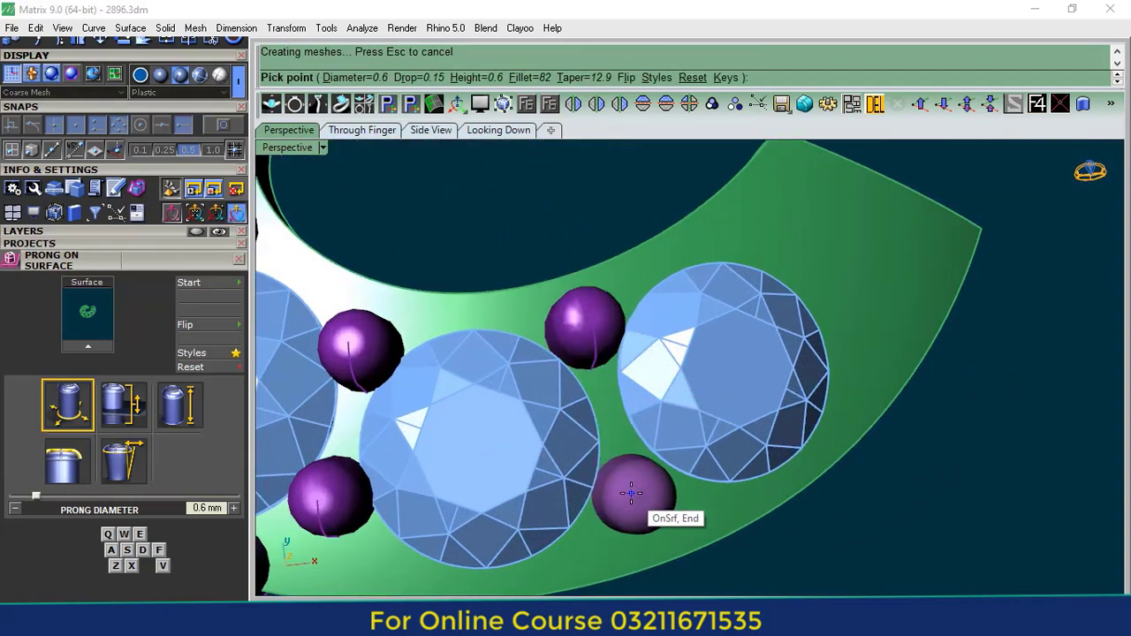
left_click(630, 492)
scroll(606, 434, "down", 4)
scroll(717, 375, "up", 3)
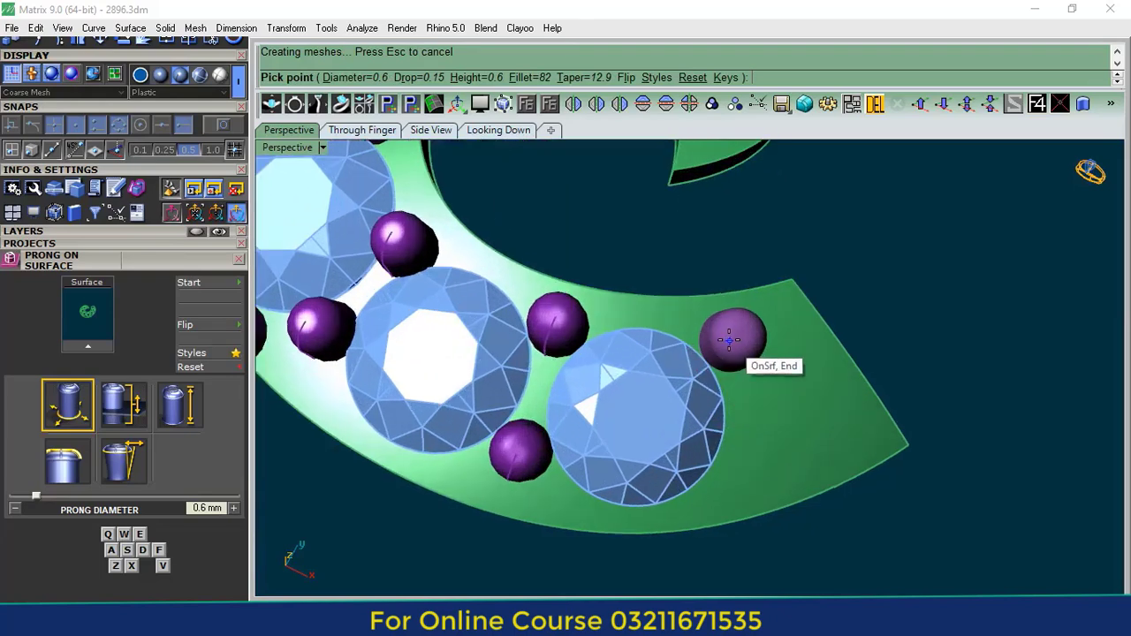
- Place three 0.6 mm prongs between the last gem and the spiral's pointed open end and finish the prong placement
left_click(729, 339)
left_click(736, 471)
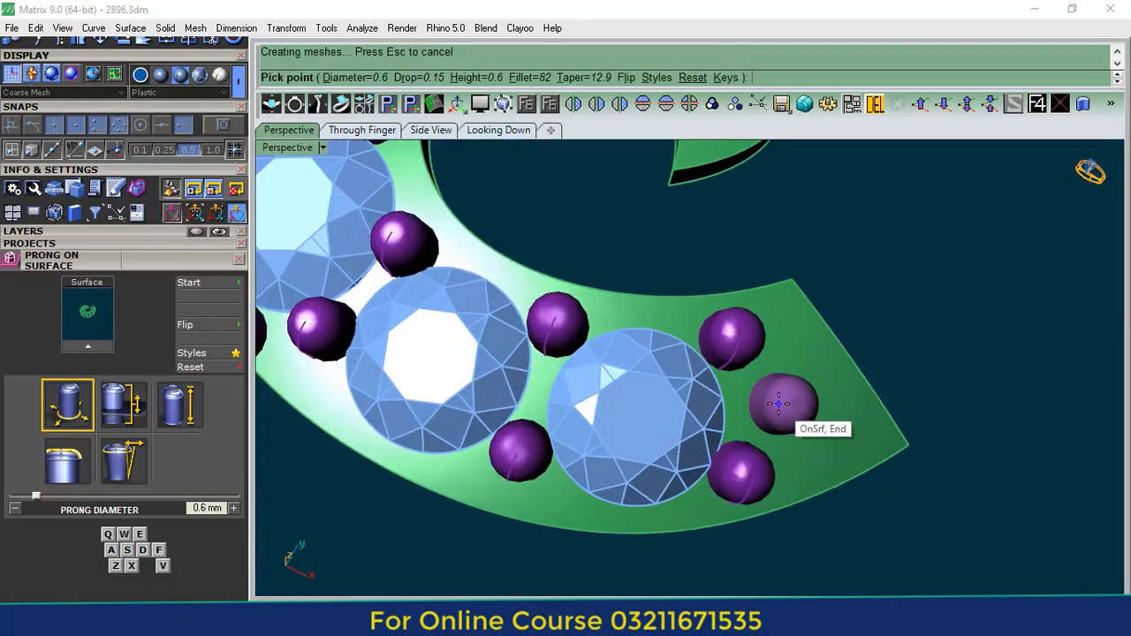
left_click(780, 404)
right_click(783, 403)
- Select all the prongs by their Heads layer and group them
scroll(795, 424, "down", 6)
right_click_drag(657, 470, 724, 398)
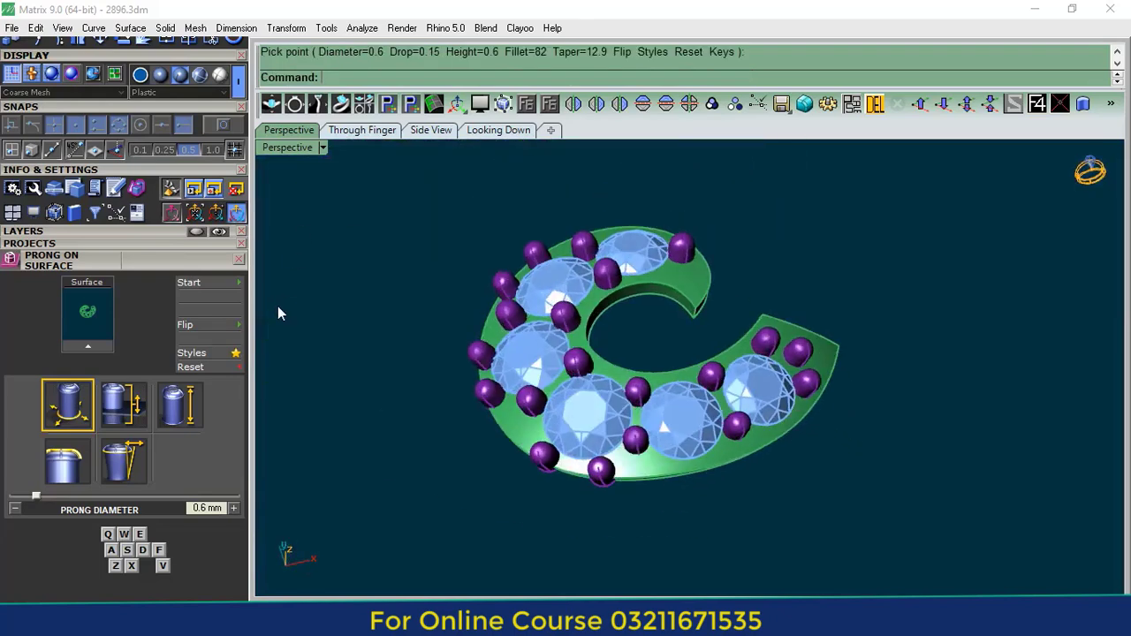
left_click(138, 230)
left_click(196, 322)
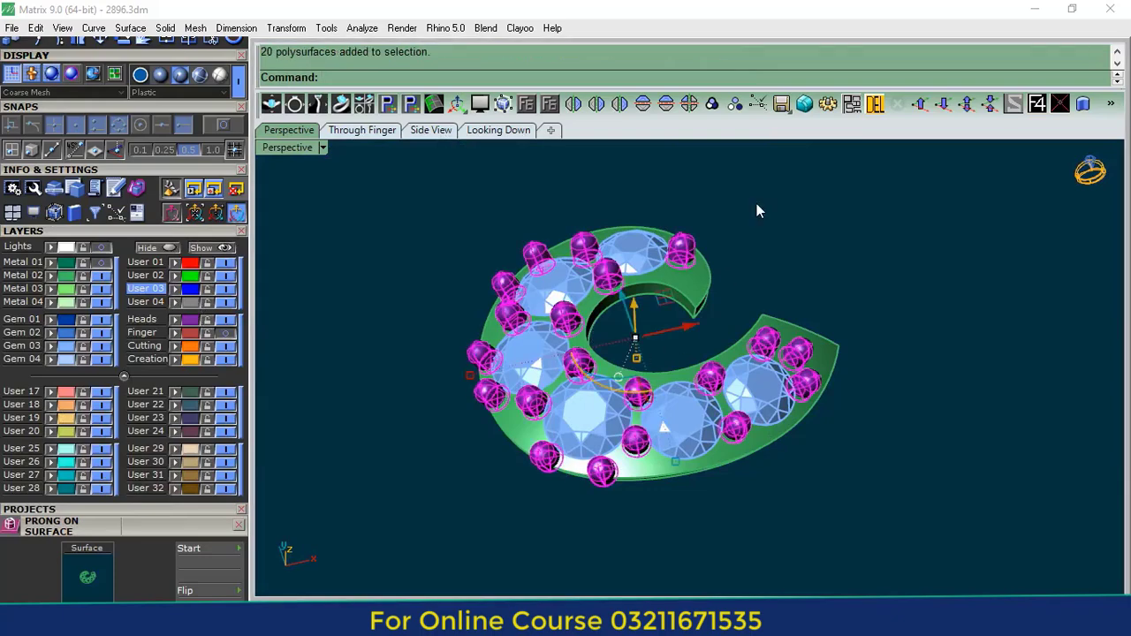
left_click(710, 106)
- Delete the gems and seat cutters, keeping only the spiral and its grouped prongs
scroll(830, 373, "up", 8)
left_click(810, 360, "shift")
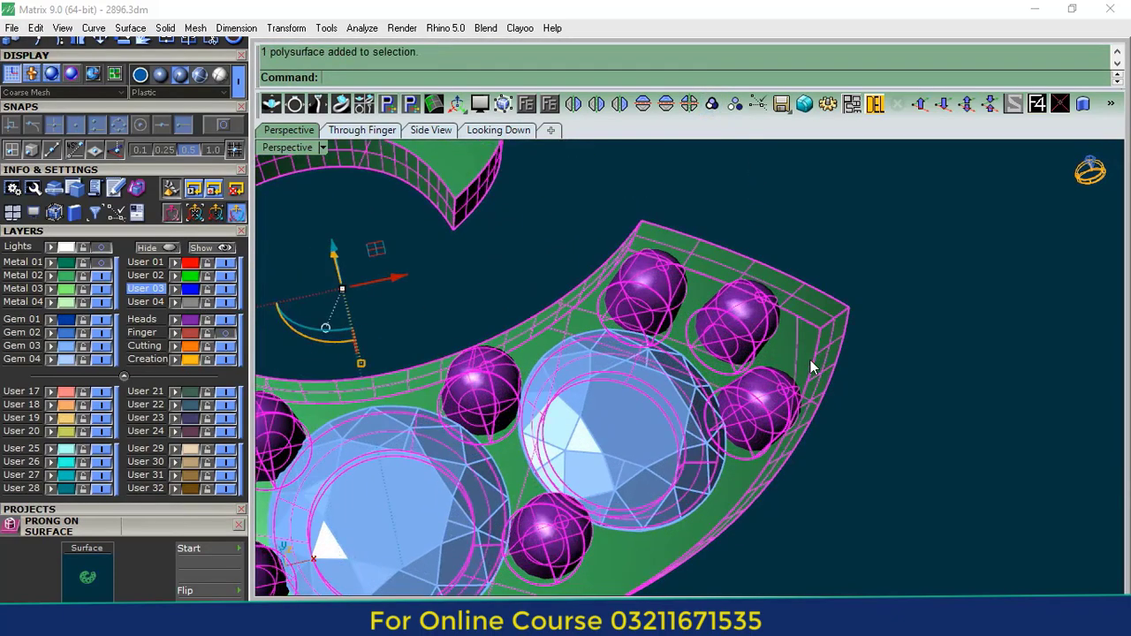
right_click(810, 360)
left_click(647, 407)
left_click(875, 106)
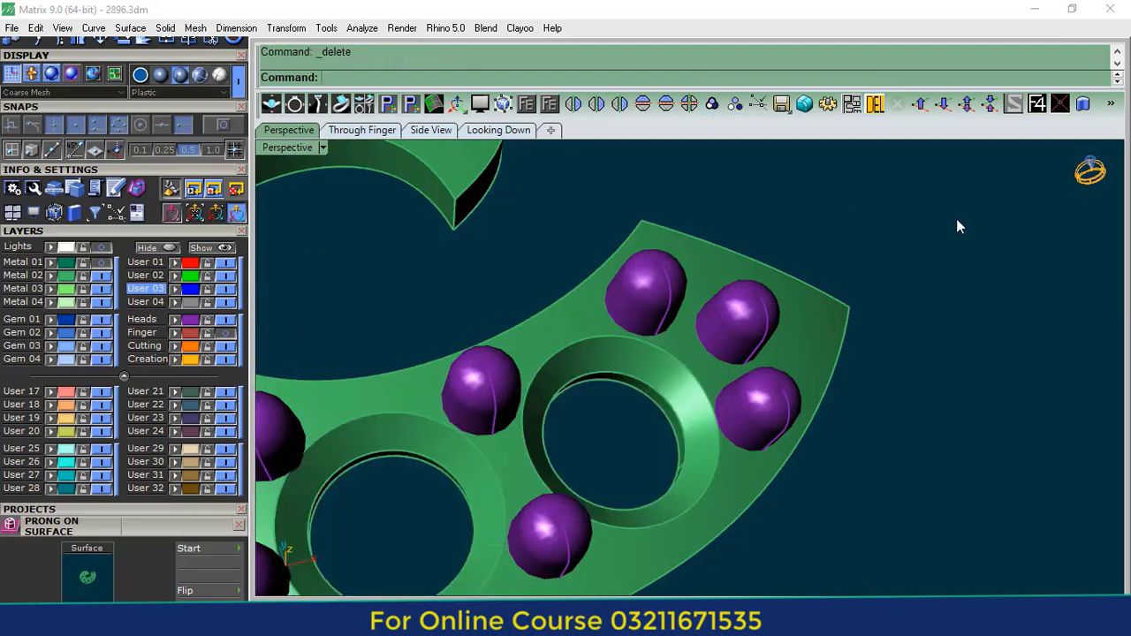
- Assign the spiral and its prongs to the Metal 02 layer
left_click(736, 385)
left_click(52, 276)
left_click(438, 257)
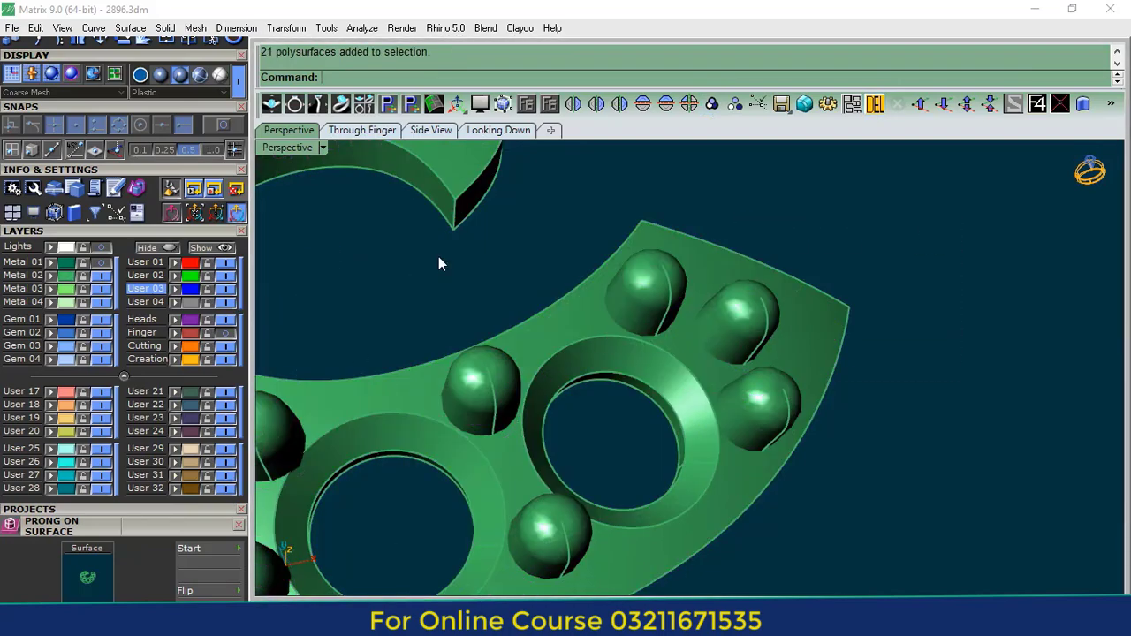
- Centre the spiral with its prongs at 0 in X, Y and Z of the construction plane
scroll(547, 424, "down", 8)
right_click_drag(571, 463, 622, 432)
left_click(645, 412)
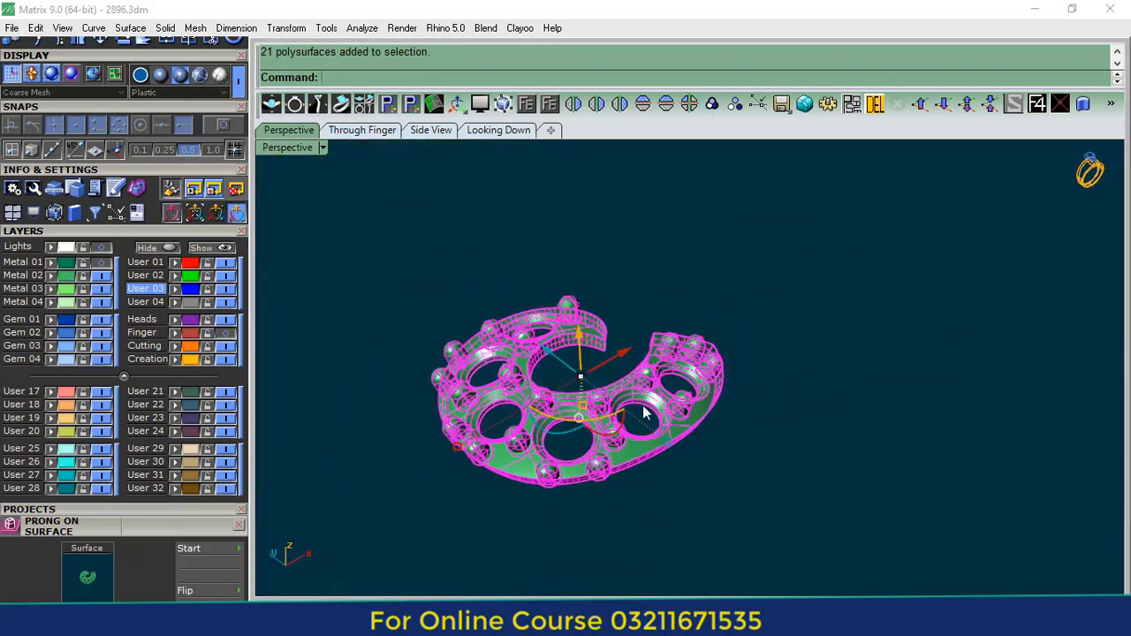
left_click(498, 130)
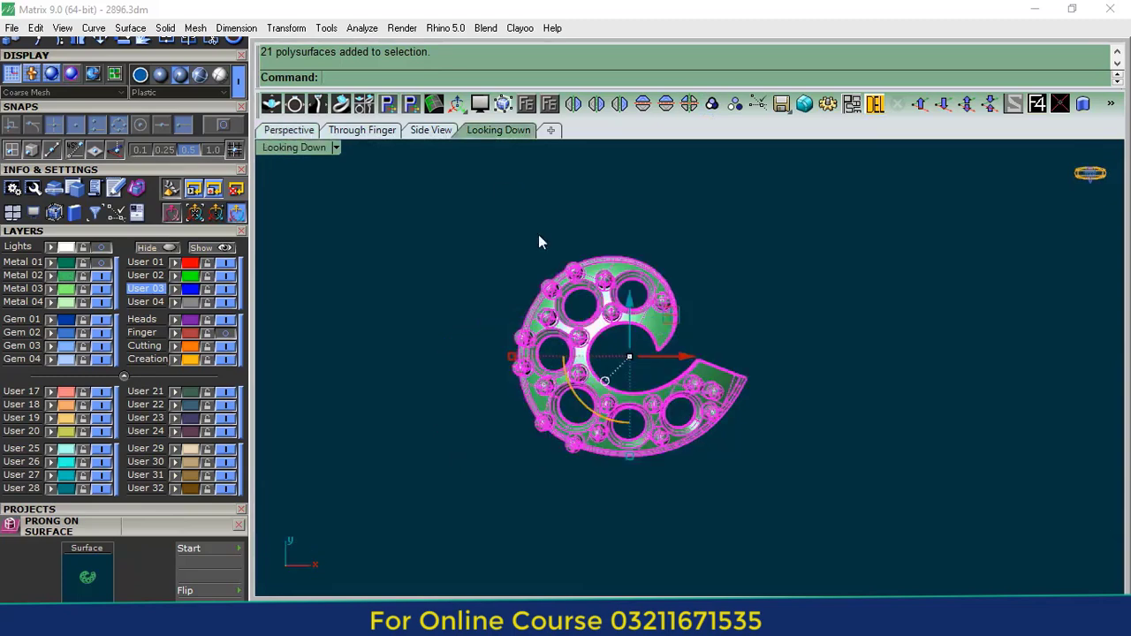
left_click(181, 232)
left_click(240, 259)
left_click_drag(127, 385, 127, 633)
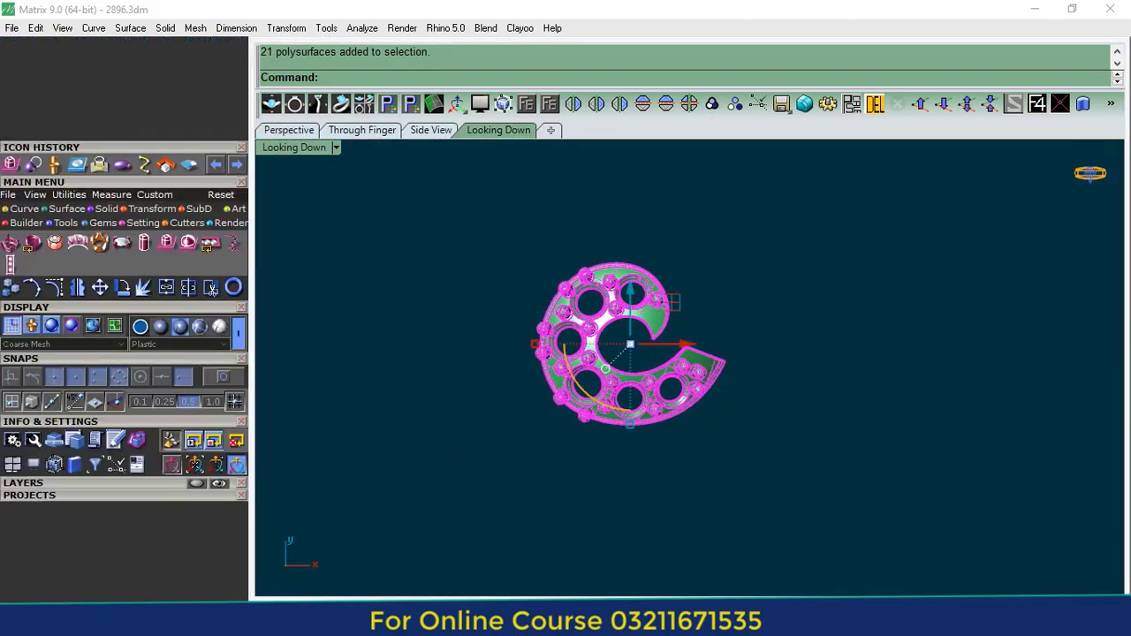
left_click(76, 196)
left_click(234, 245)
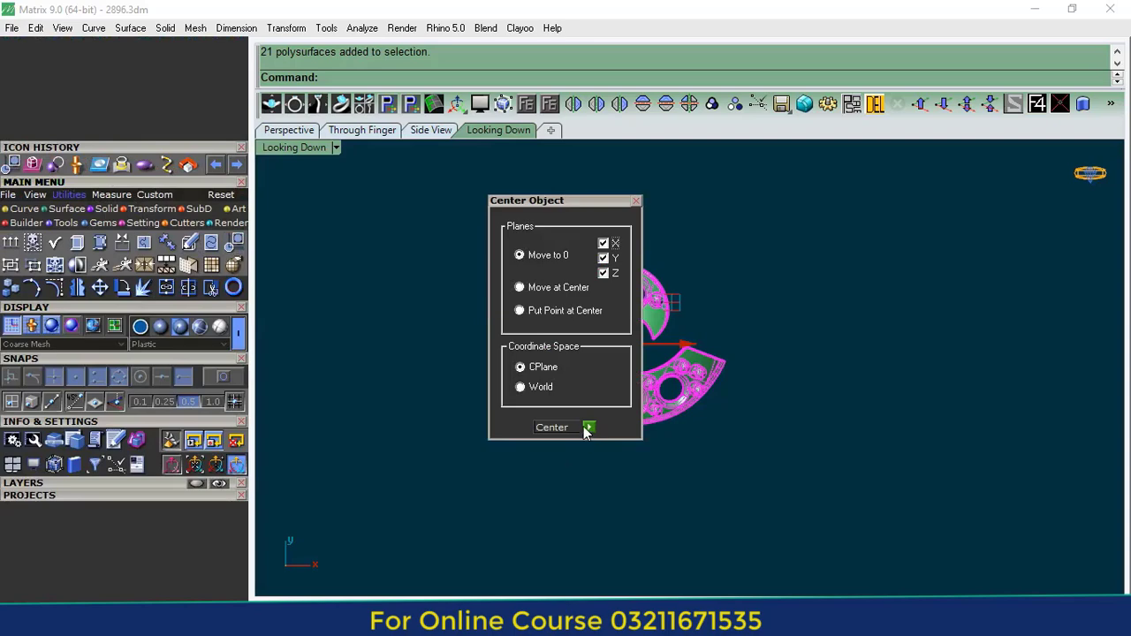
left_click(587, 427)
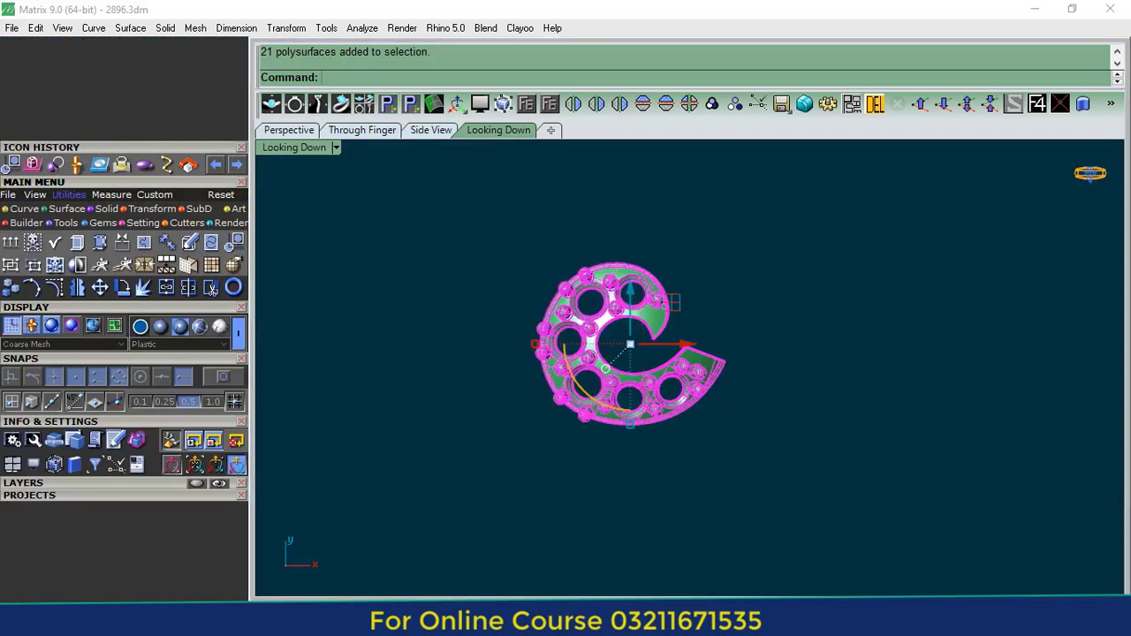
- Hide the centred spiral piece by turning off the Metal 02 layer
left_click(133, 484)
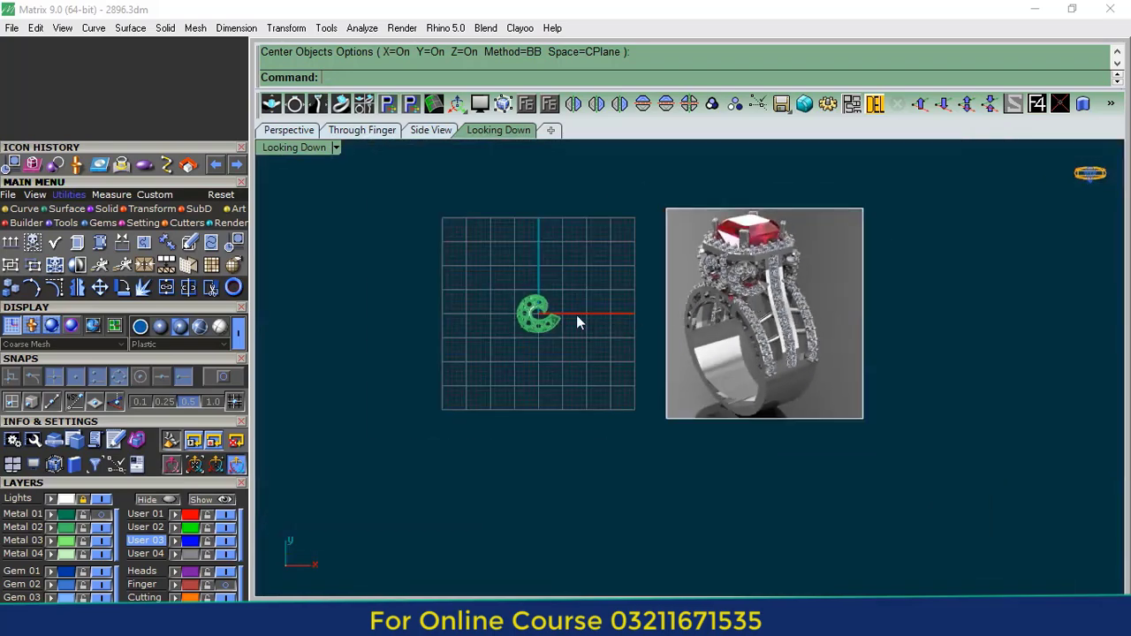
left_click_drag(496, 342, 487, 350)
left_click(102, 528)
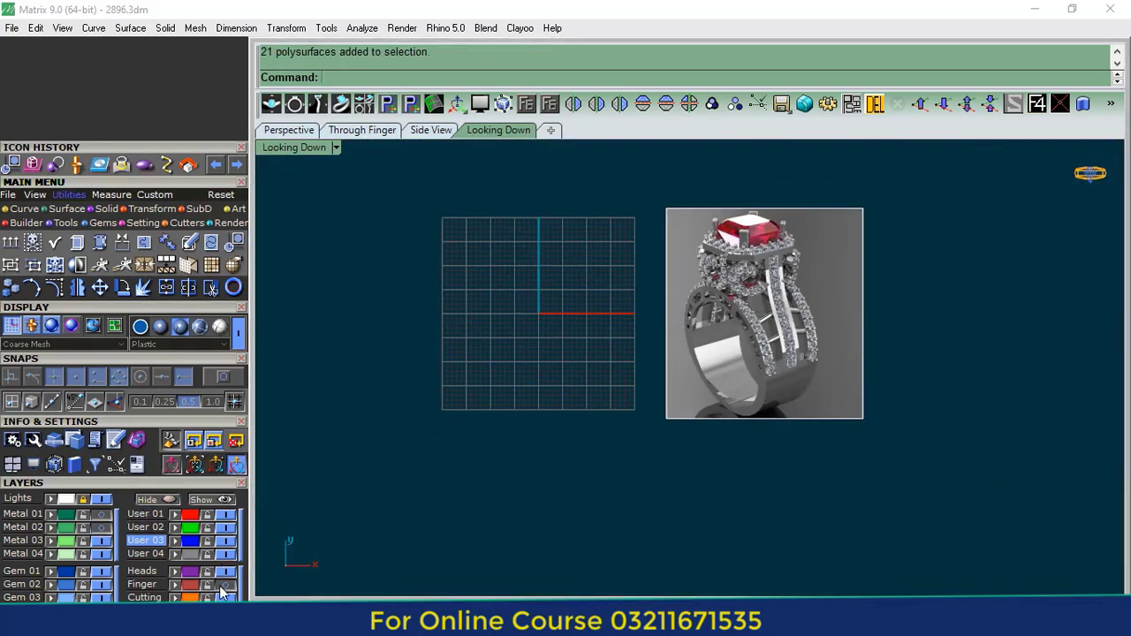
- Show the finger-size circle in the through-finger view and offset it 0.65 mm outward
left_click(369, 132)
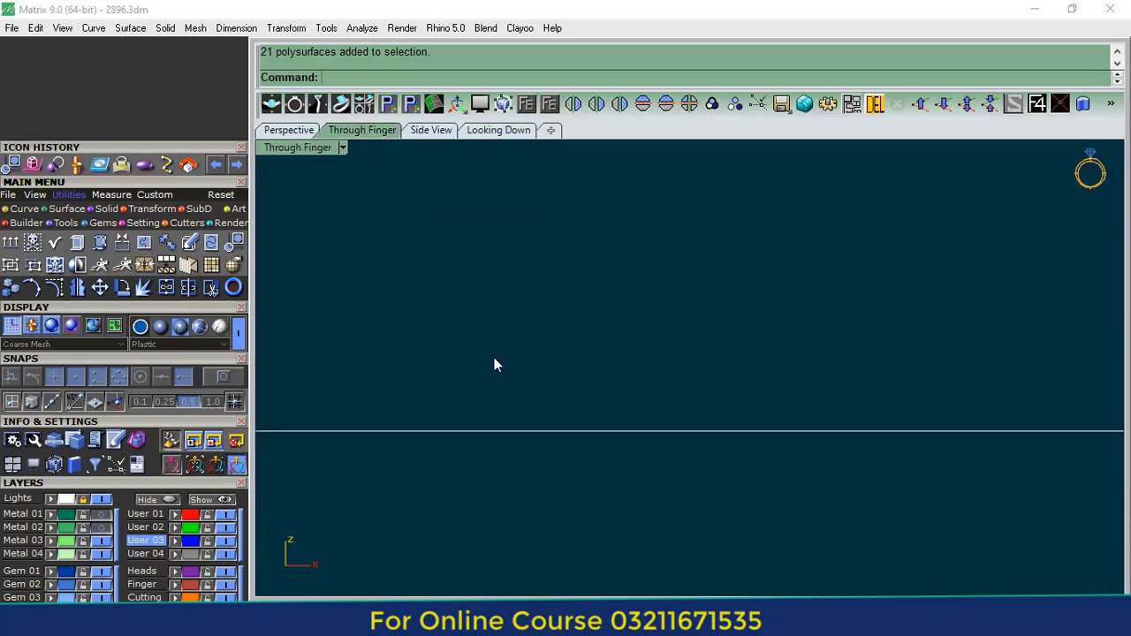
left_click_drag(481, 397, 478, 401)
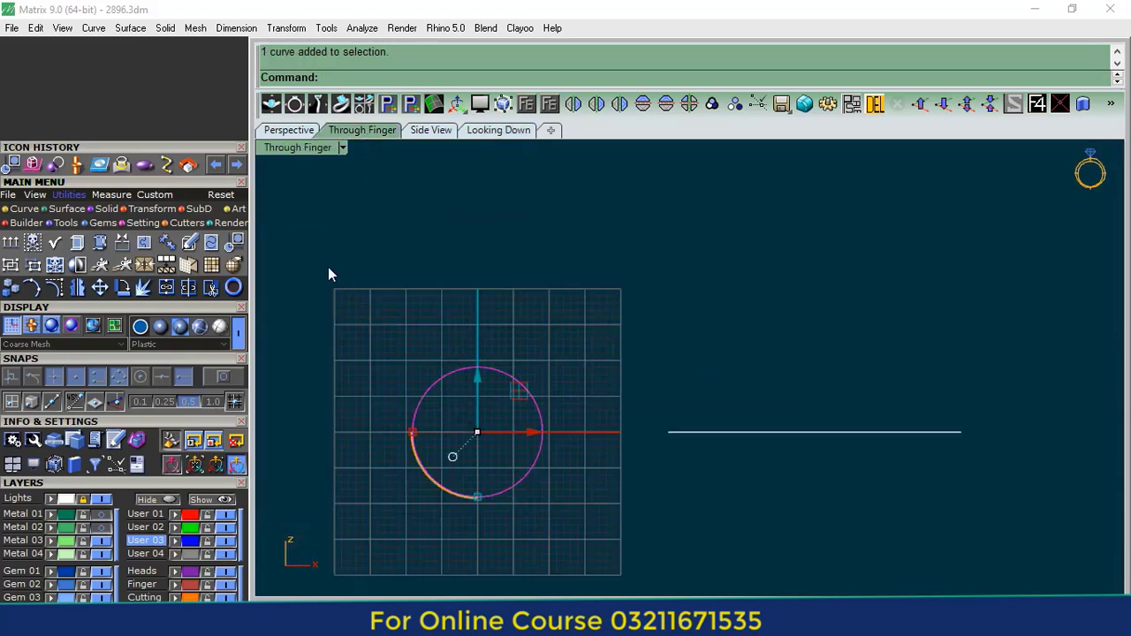
left_click(31, 213)
left_click(167, 266)
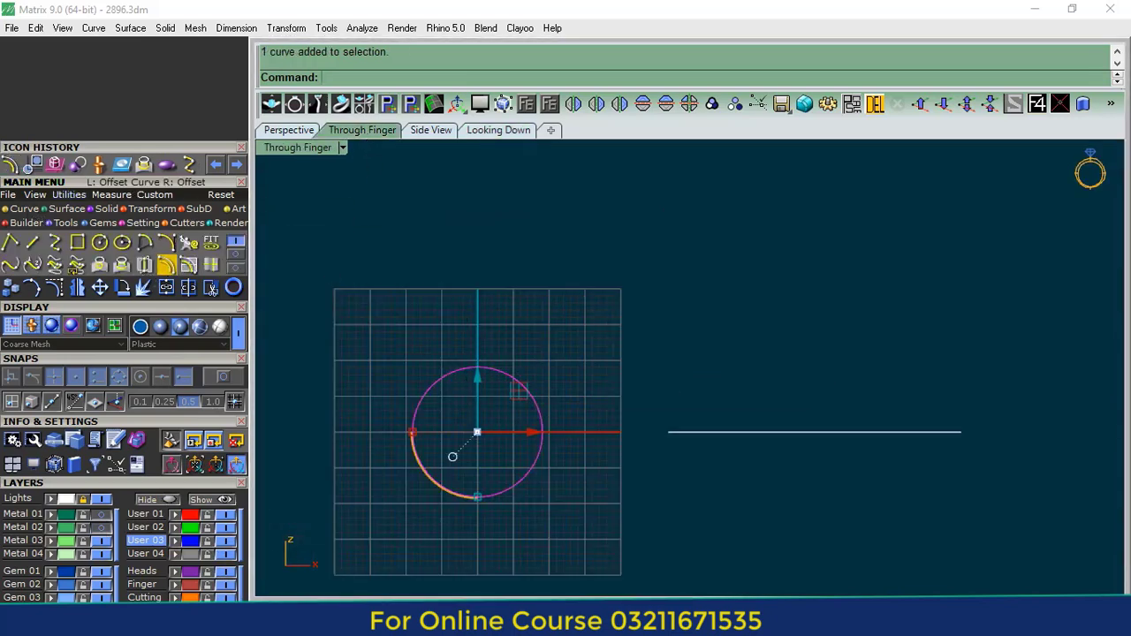
scroll(512, 358, "up", 10)
type(".65")
key("Return")
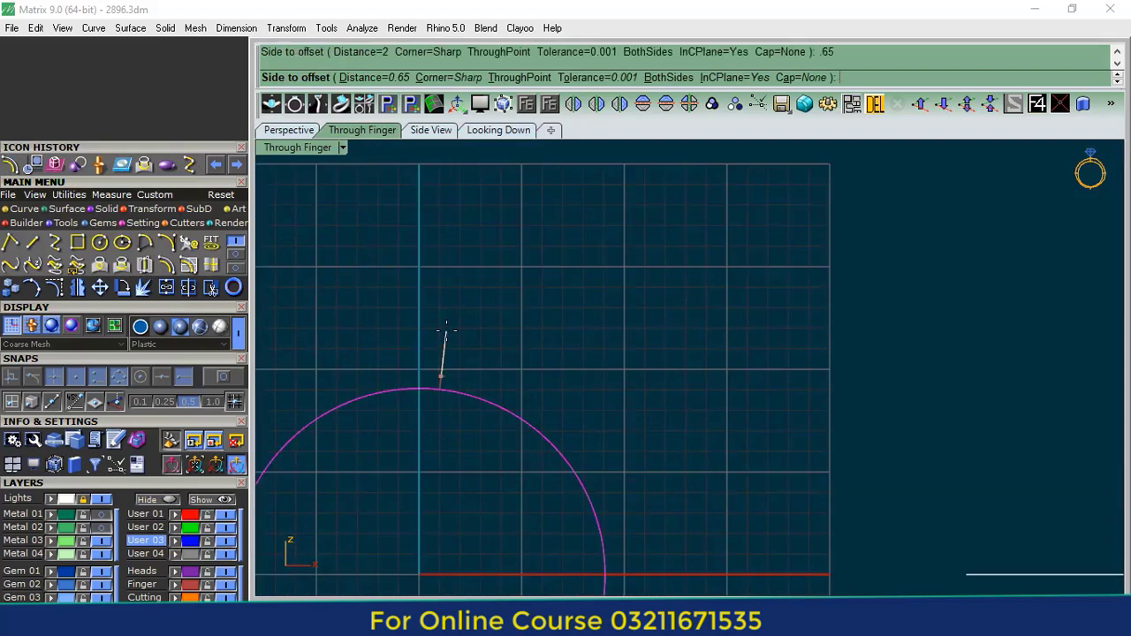
left_click(446, 331)
scroll(456, 380, "up", 4)
- Offset the new ring circle another 1.1 mm outward
left_click(466, 377)
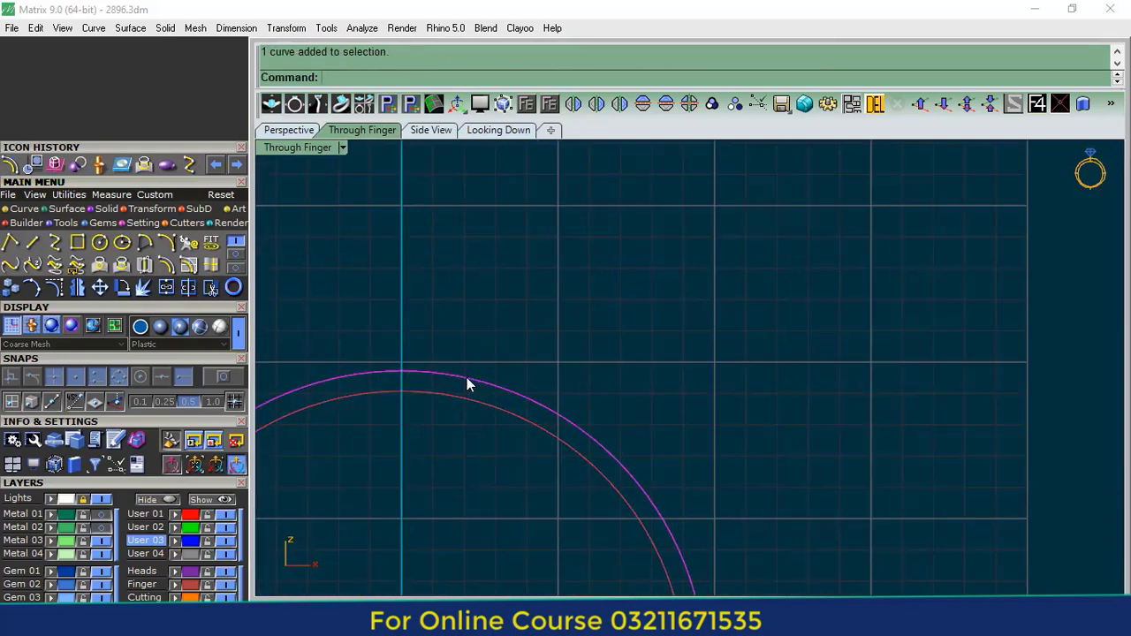
right_click(460, 330)
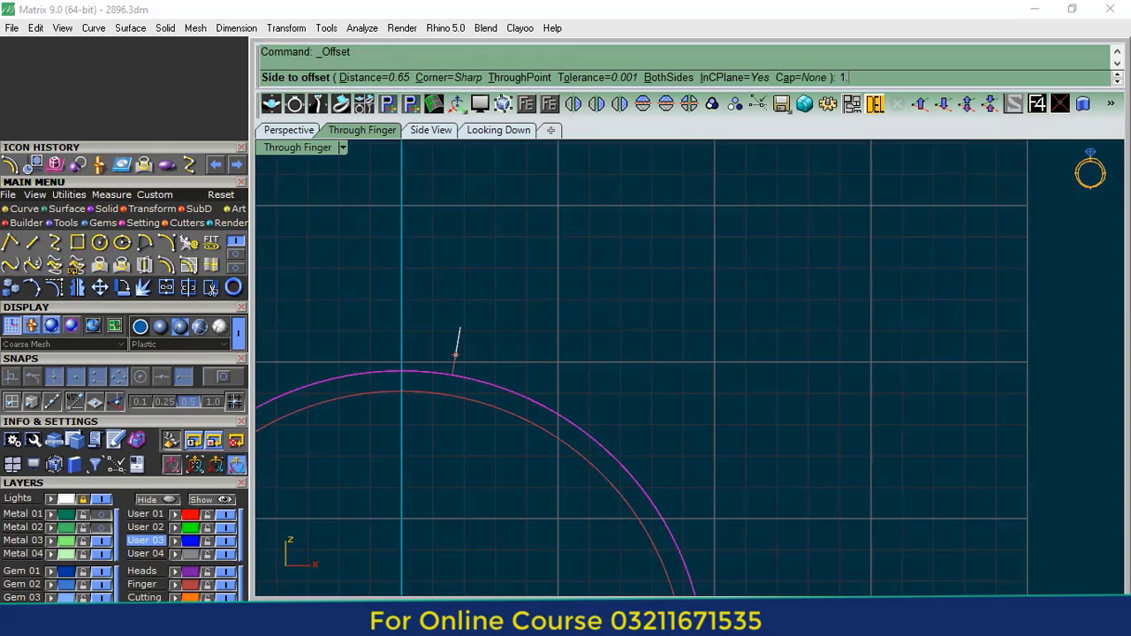
type("1.1")
key("Return")
left_click(461, 328)
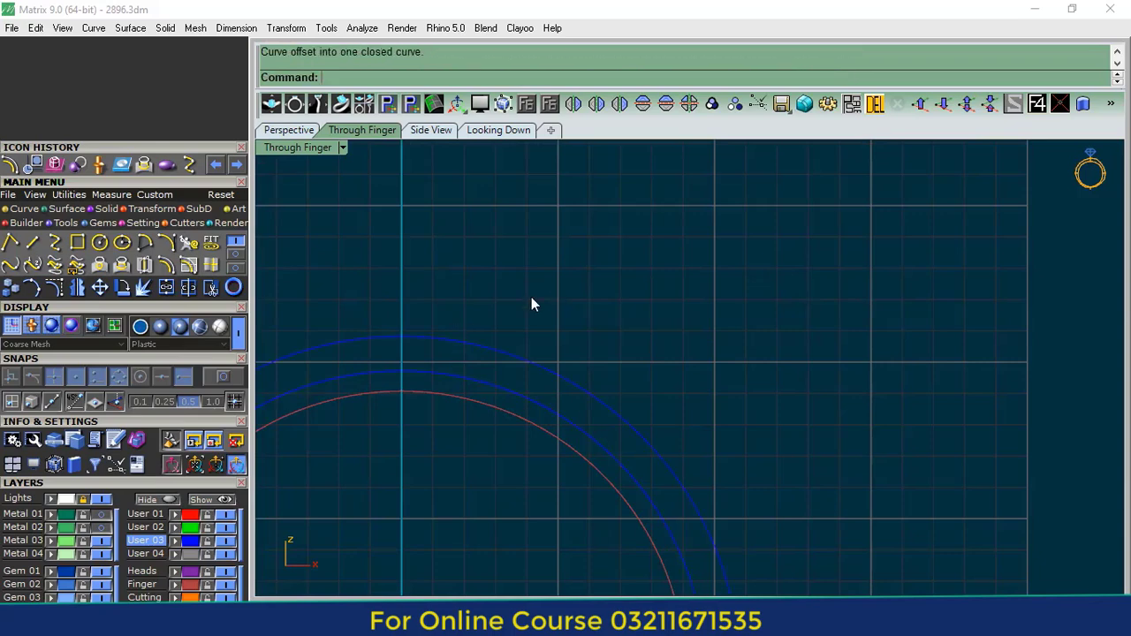
- Offset the outermost ring circle 0.8 mm outward
left_click(465, 342)
right_click(466, 340)
scroll(458, 318, "up", 4)
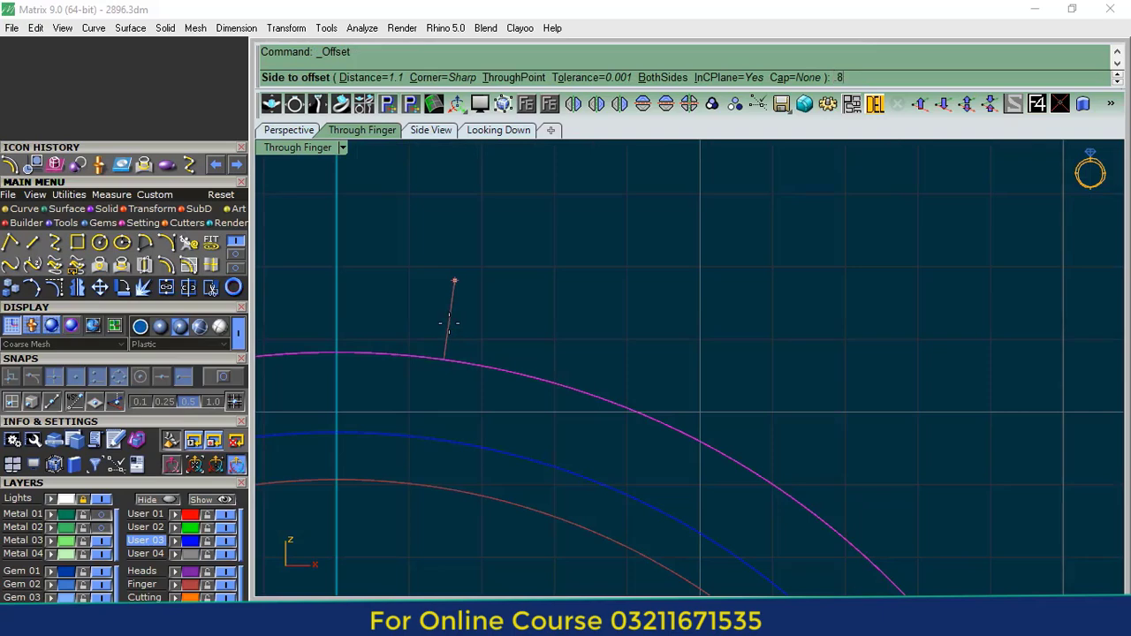
left_click(449, 324)
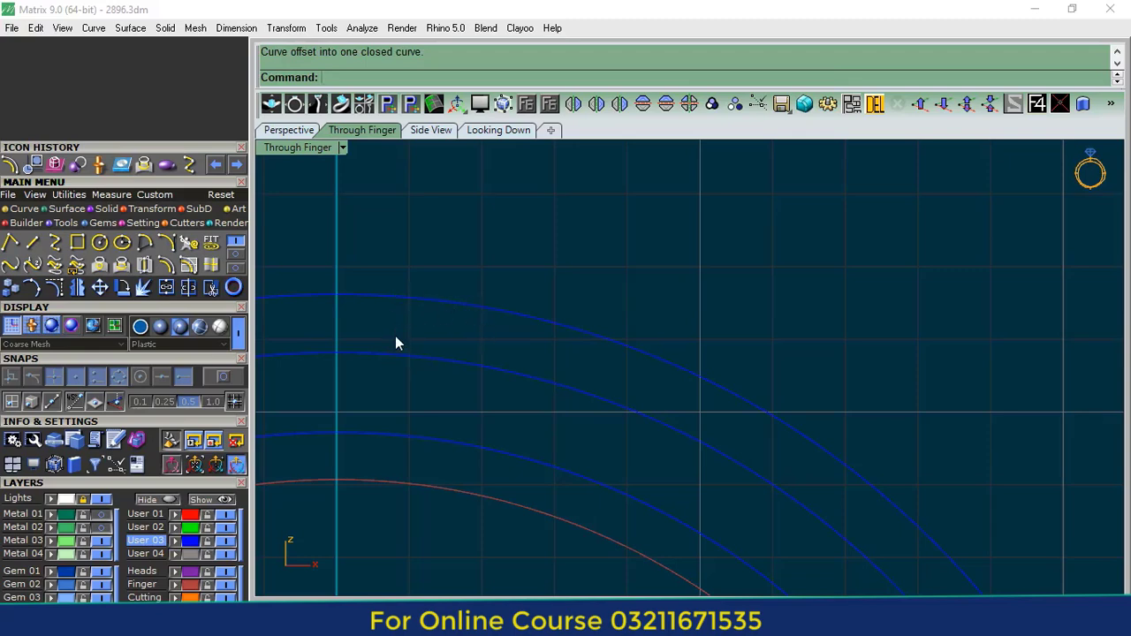
- Check the reference ring picture, hide the Finger layer and draw a horizontal both-sided line through 0,0,0 across the ring circles
left_click(496, 130)
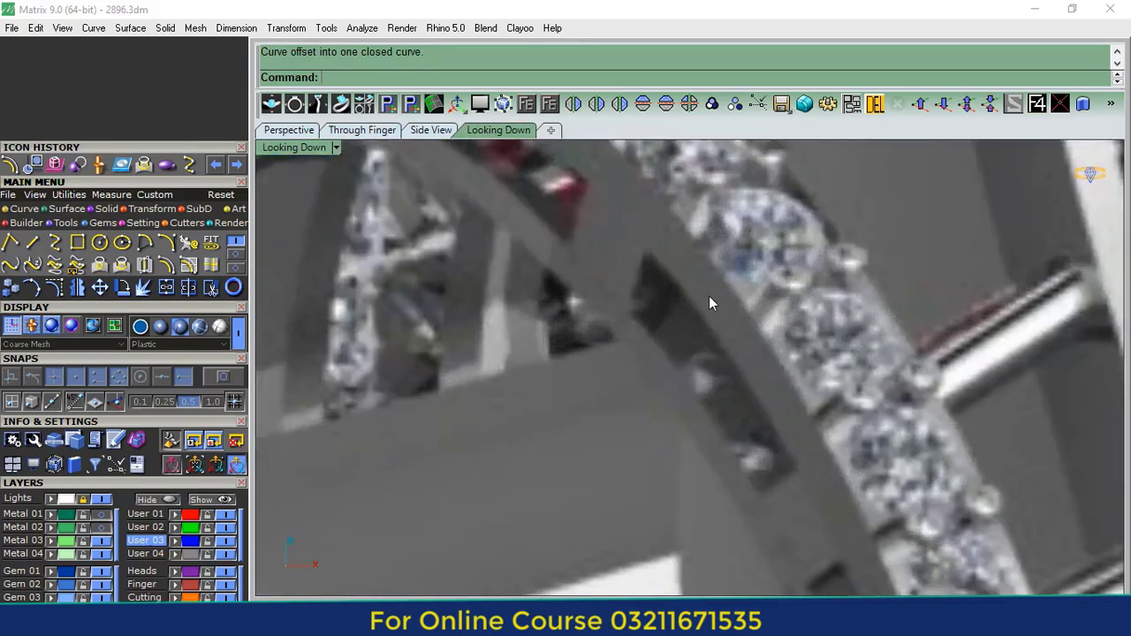
left_click(289, 130)
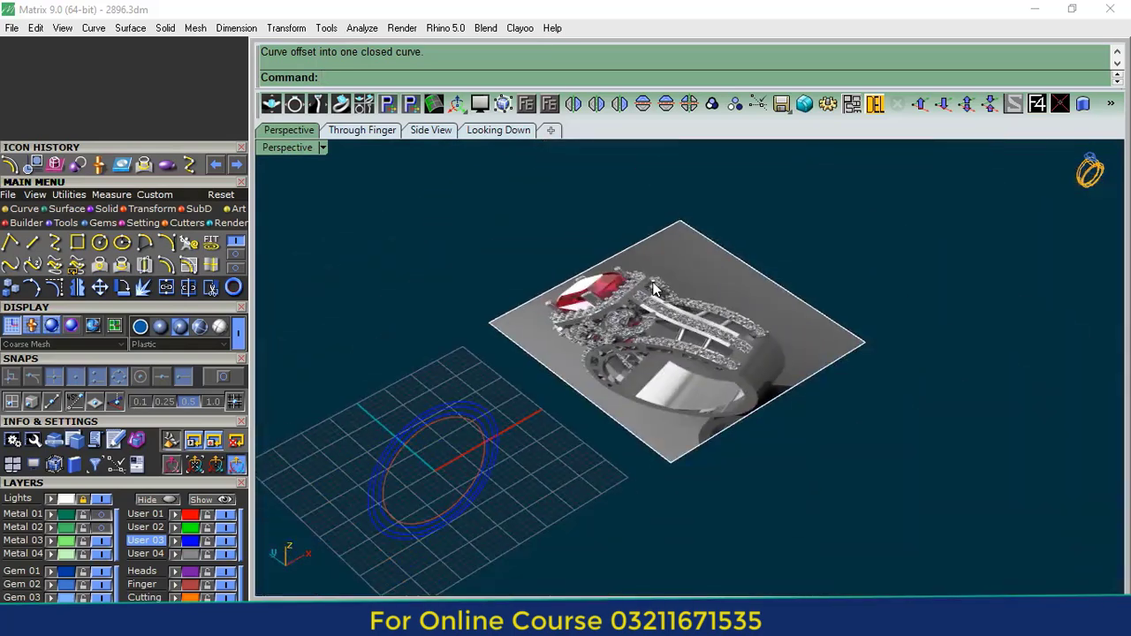
scroll(582, 329, "up", 5)
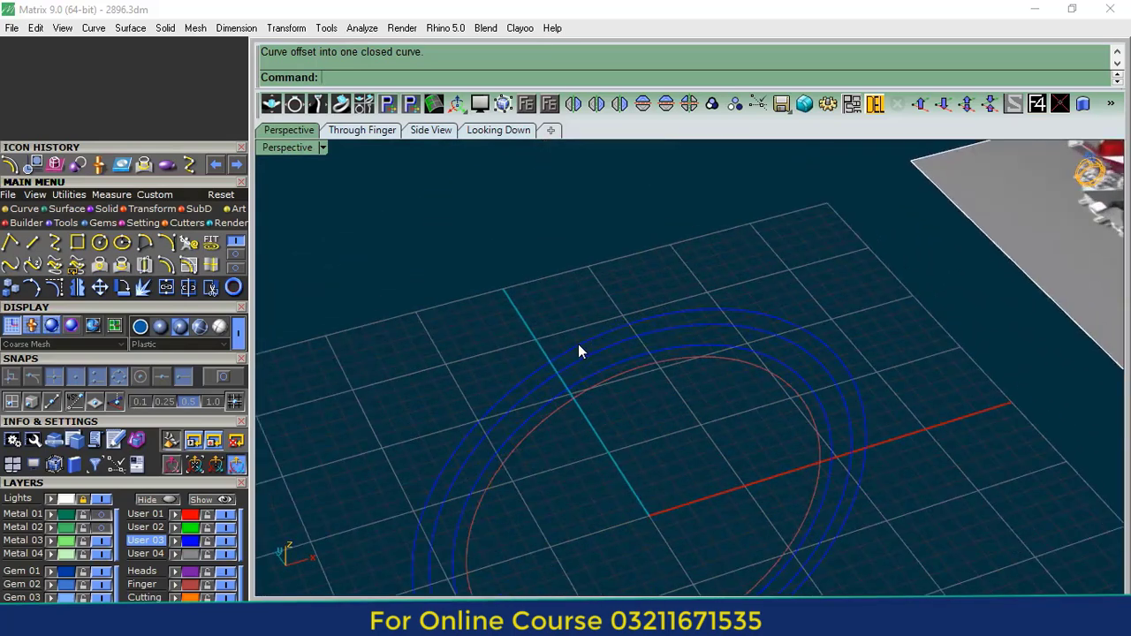
left_click(552, 338)
left_click(363, 133)
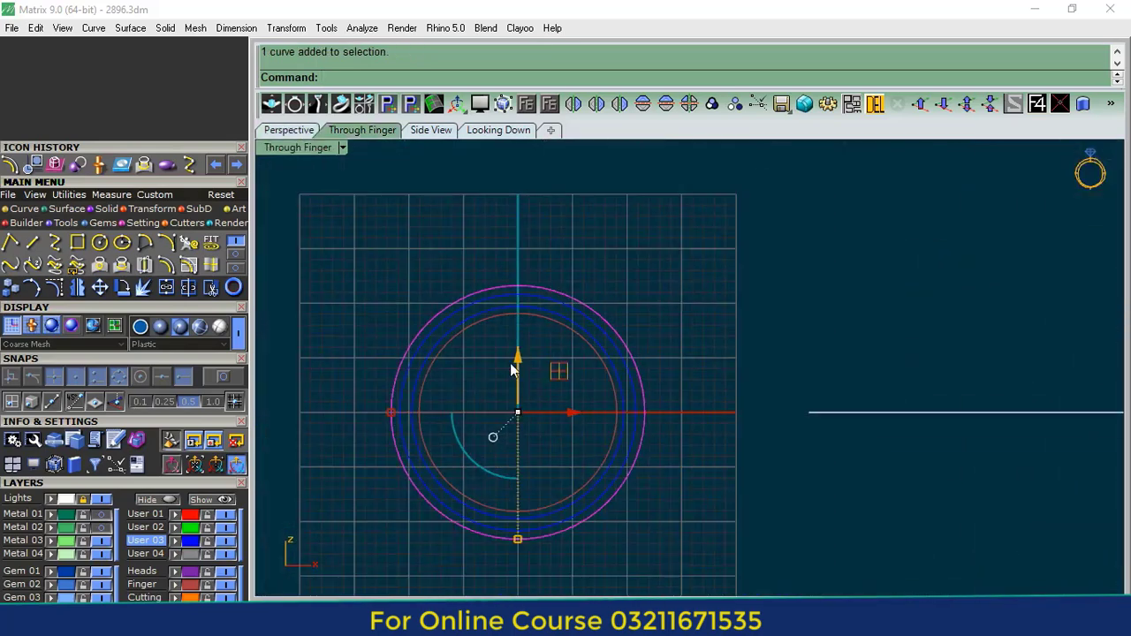
left_click(33, 244)
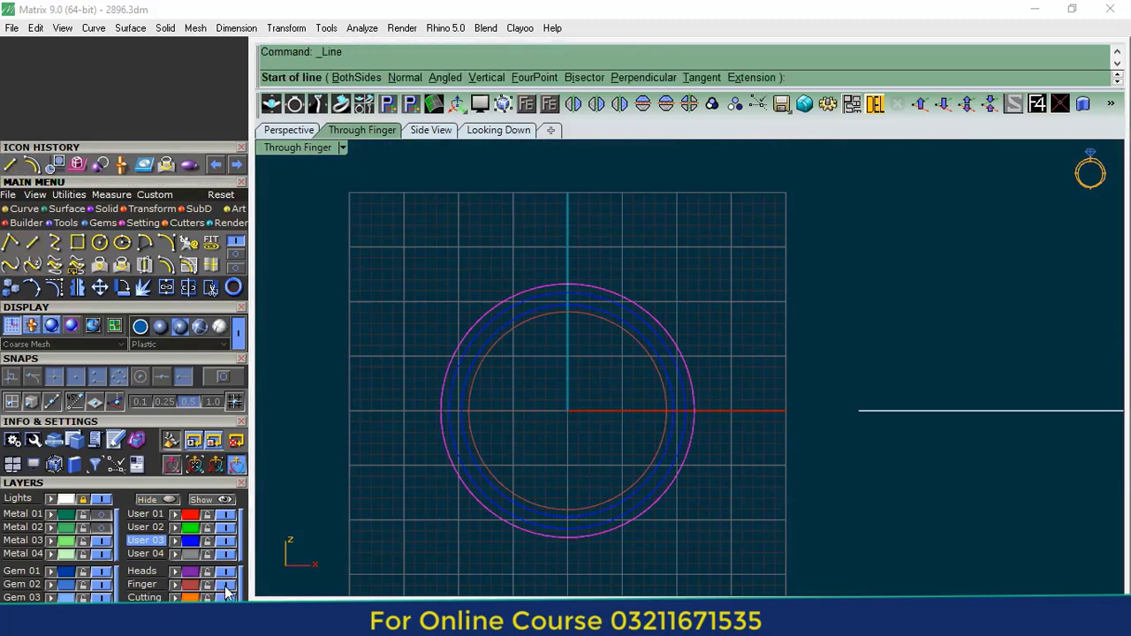
type("0,0,0")
key("Return")
left_click(351, 78)
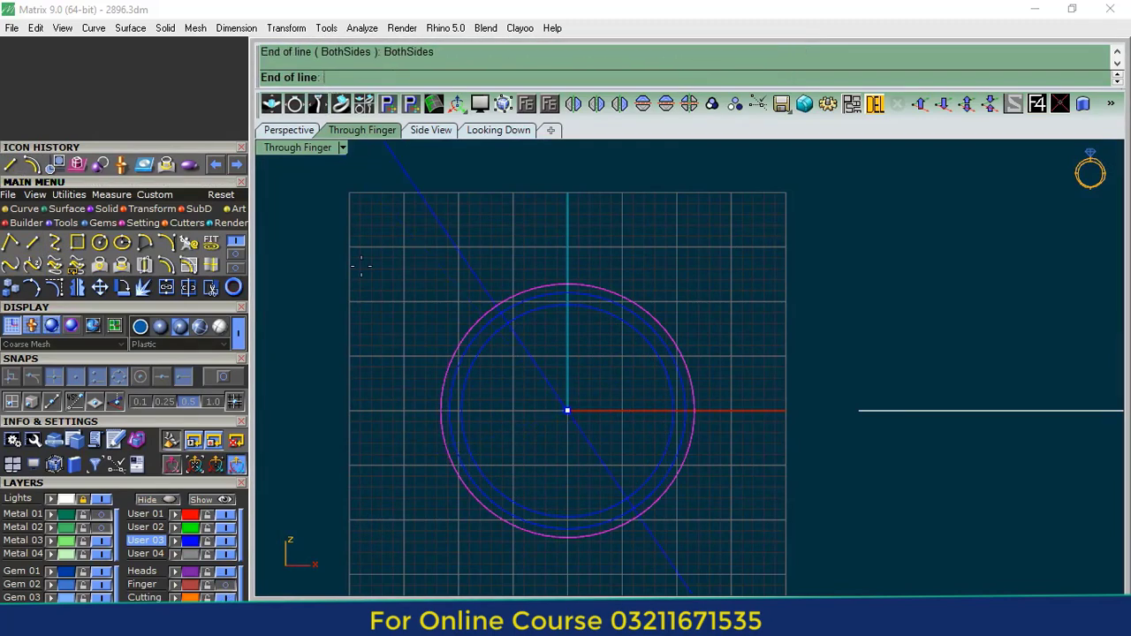
left_click(353, 452)
- Trim away the lower halves of the three ring circles at the horizontal line and delete the line
left_click_drag(803, 264, 347, 518)
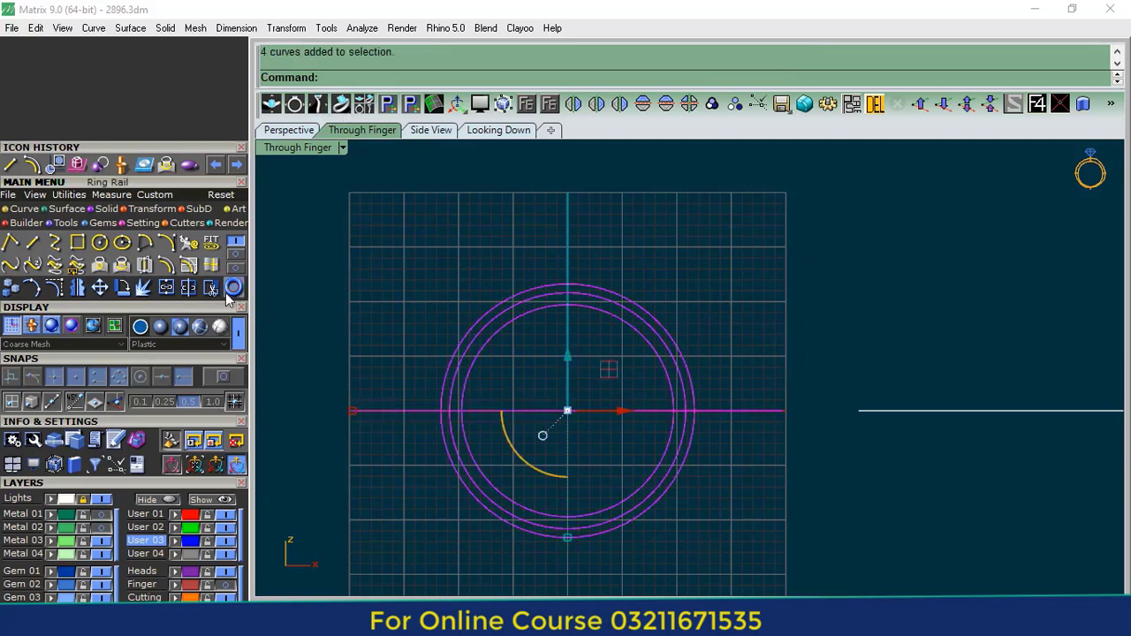
left_click(211, 287)
left_click_drag(697, 533, 493, 484)
right_click(493, 484)
left_click_drag(793, 349, 748, 438)
key("Delete")
- Extrude the outermost half-circle to both sides as a narrow open band surface, keeping the input curve
left_click(566, 287)
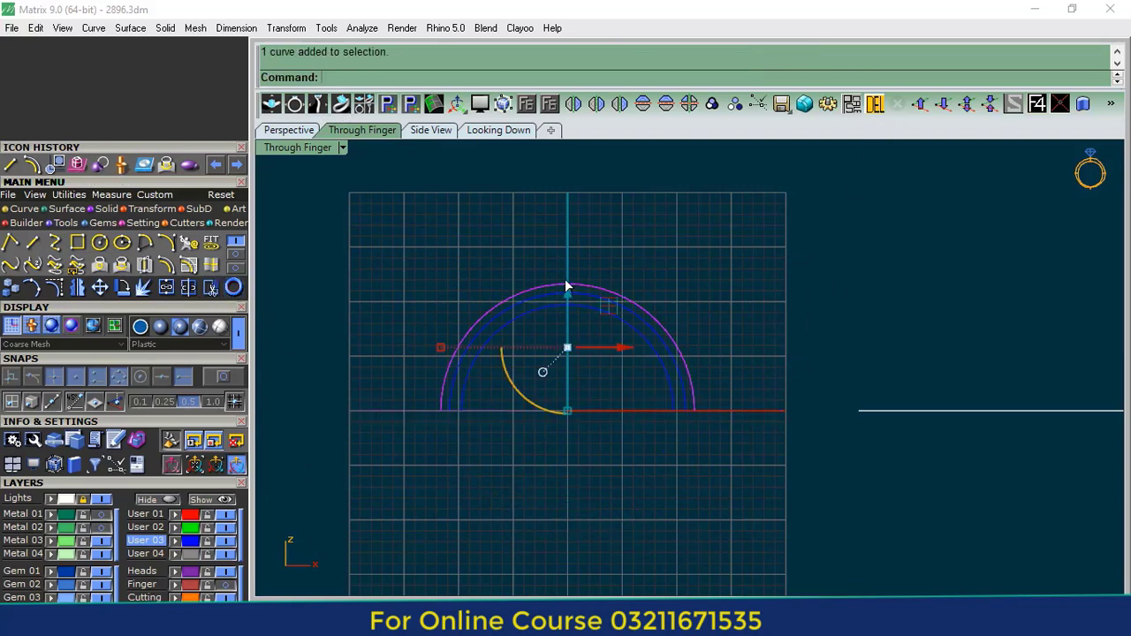
left_click(491, 132)
left_click(66, 209)
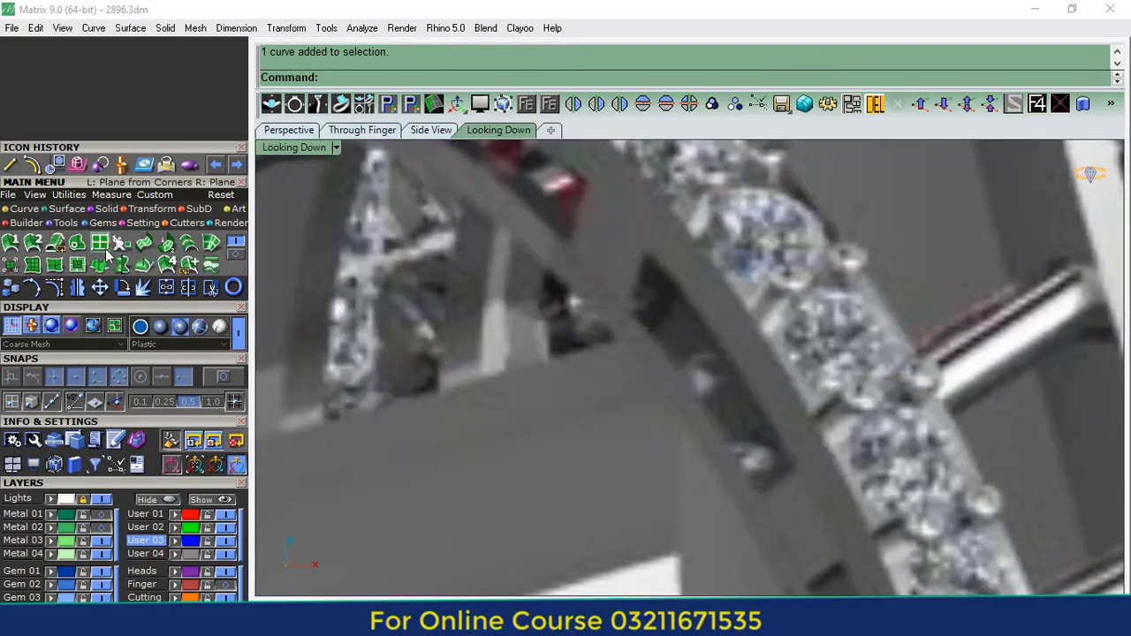
left_click(99, 243)
left_click(450, 77)
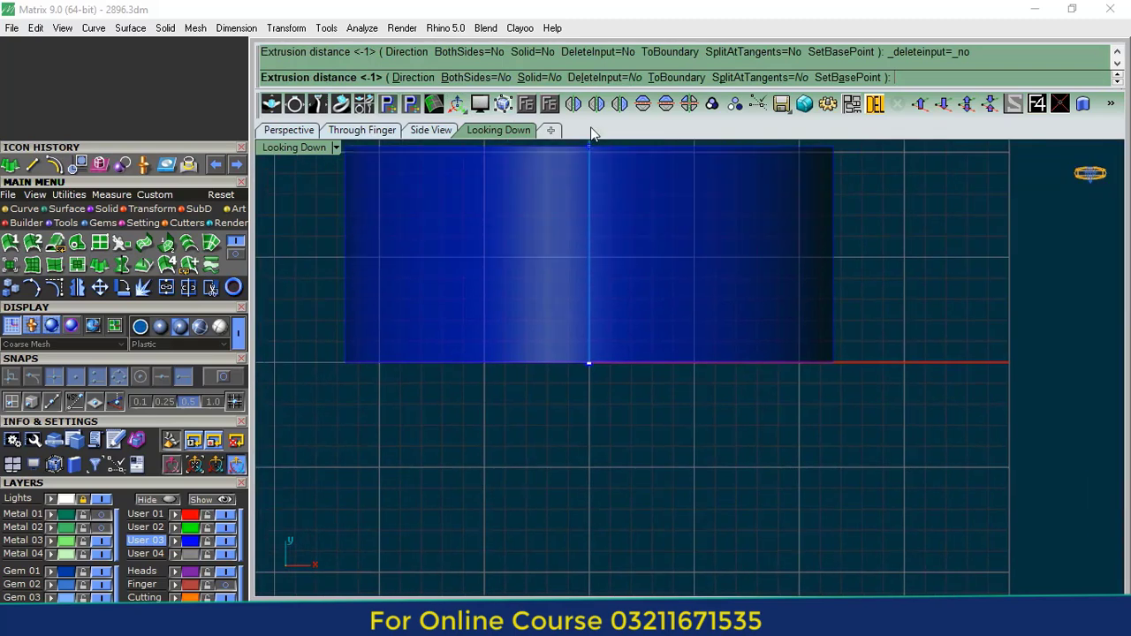
left_click(495, 77)
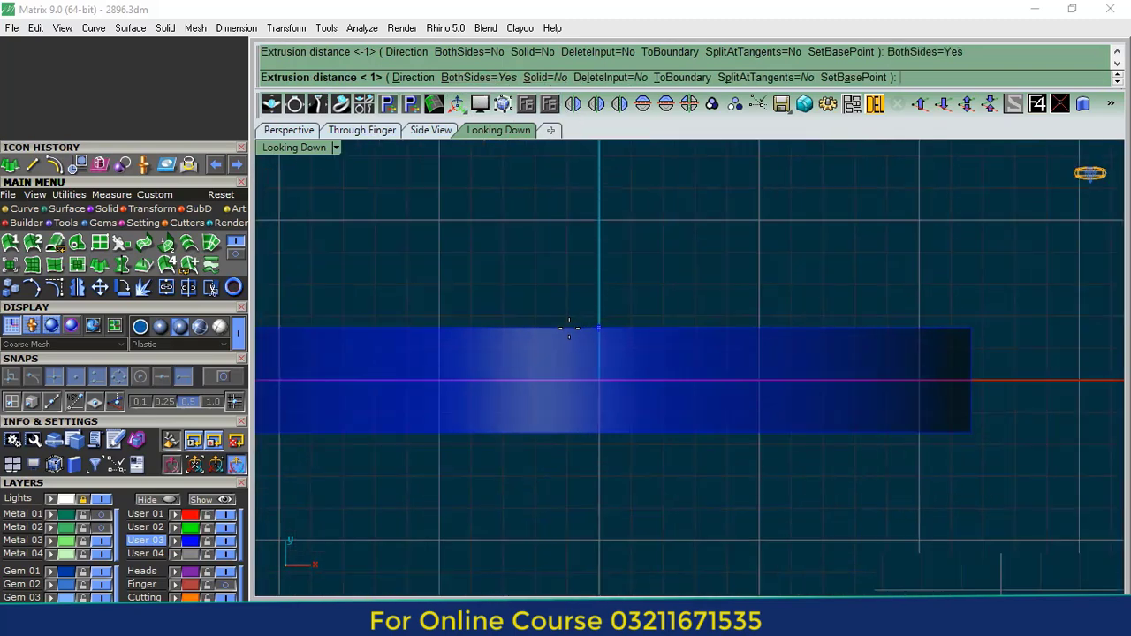
key("Return")
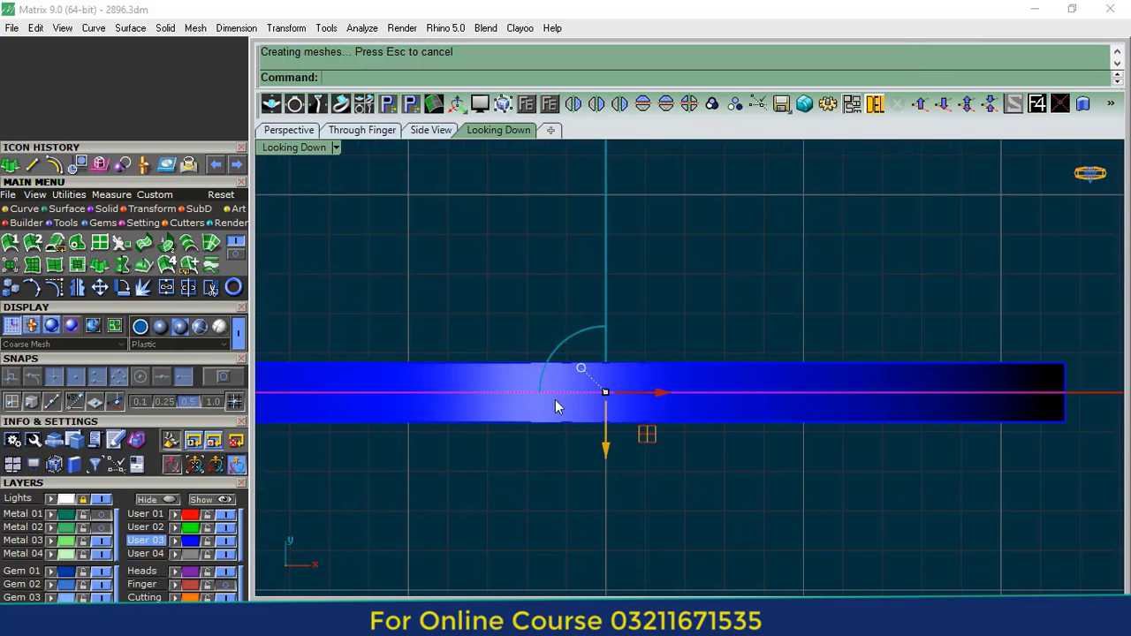
- Offset the narrow half-round band surface 0.35 mm inward as a solid
left_click(643, 386)
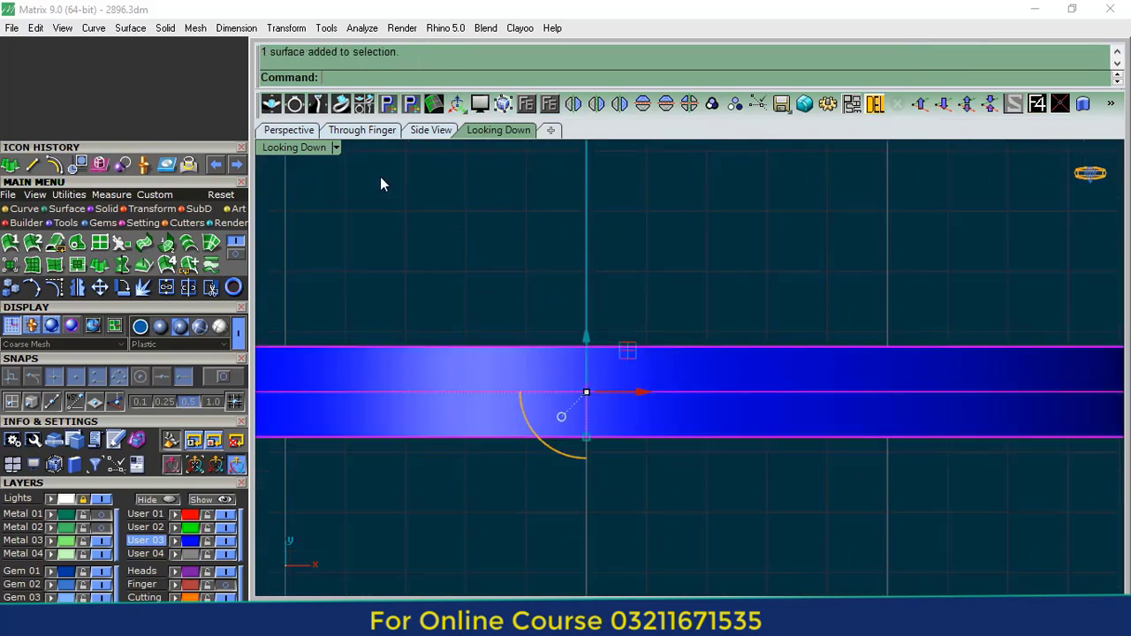
left_click(362, 130)
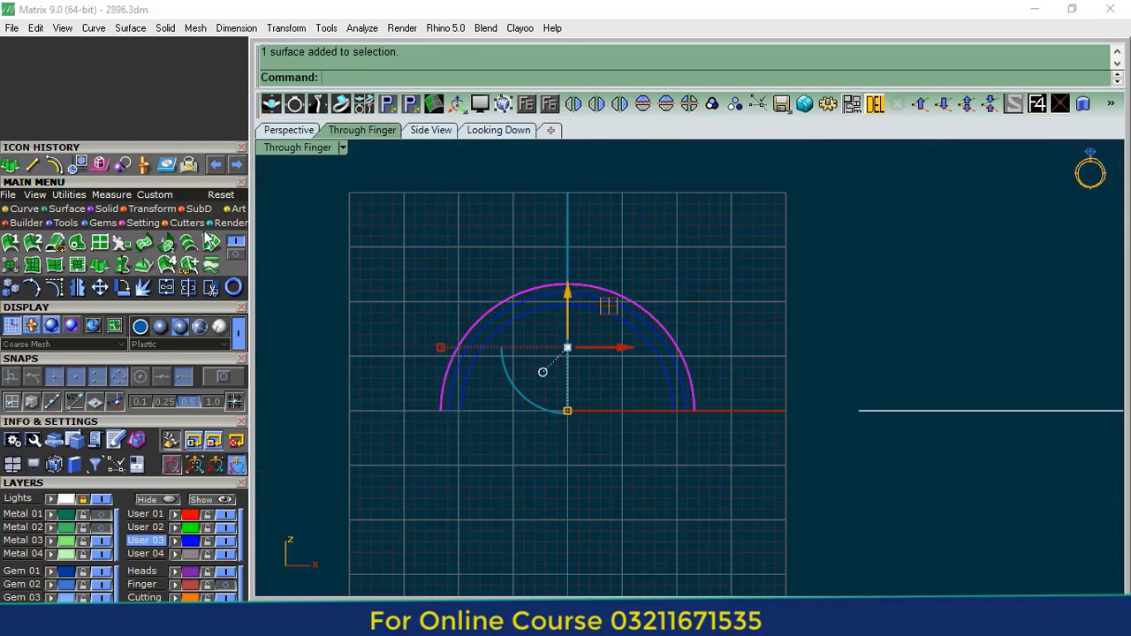
left_click(237, 255)
left_click(105, 242)
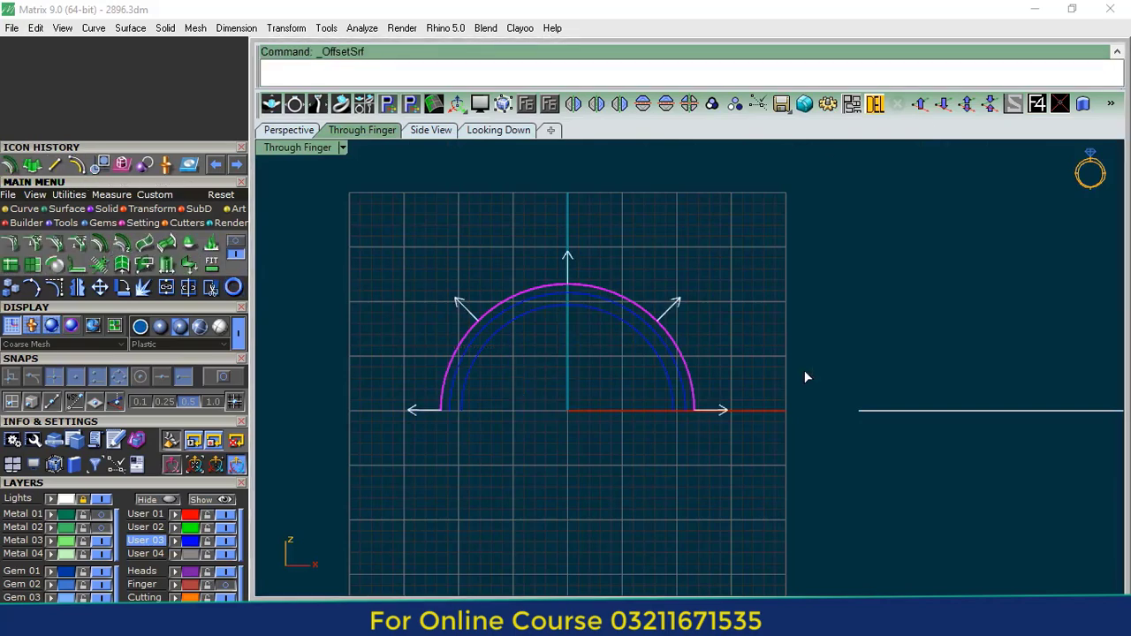
left_click(1073, 67)
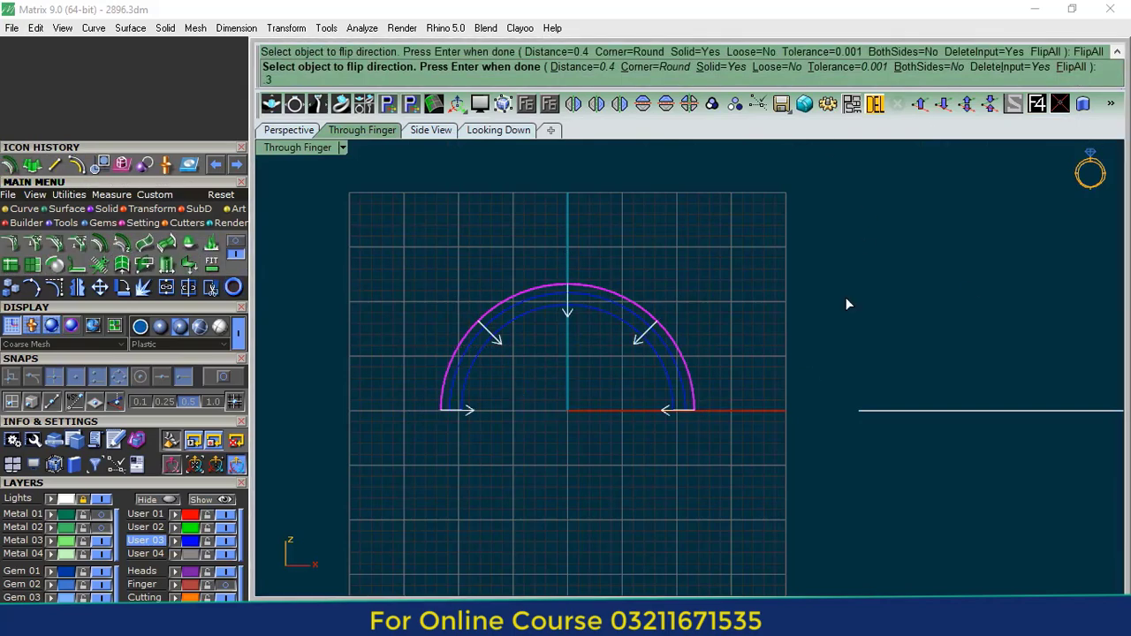
key("Return")
scroll(533, 305, "up", 4)
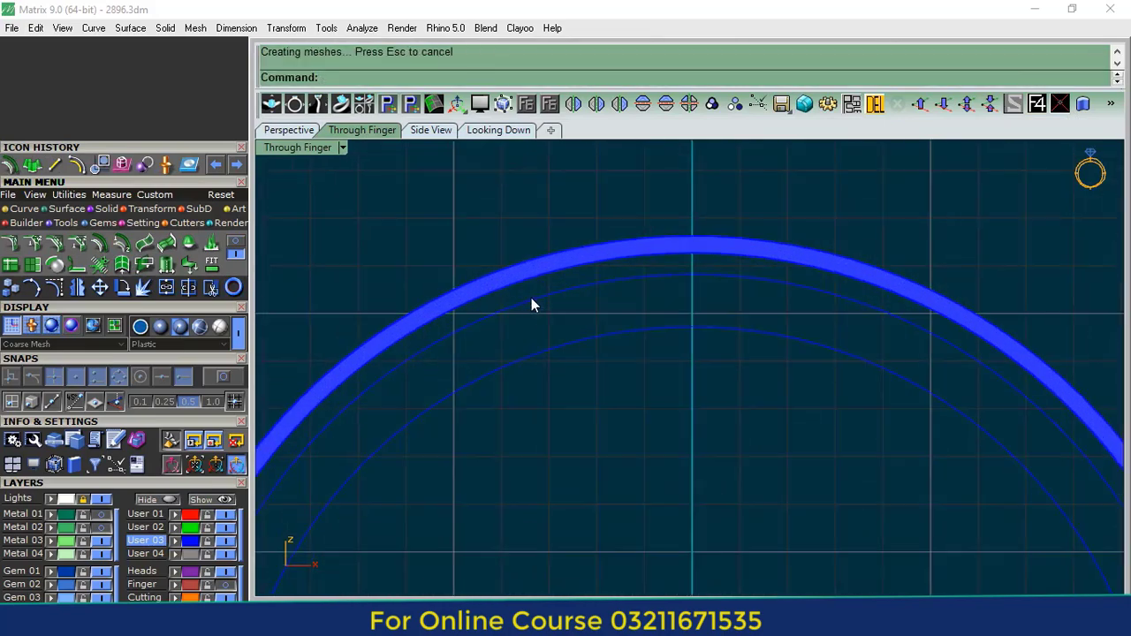
- Duplicate the lower front edge of the solid band as a curve
left_click(21, 212)
left_click(236, 255)
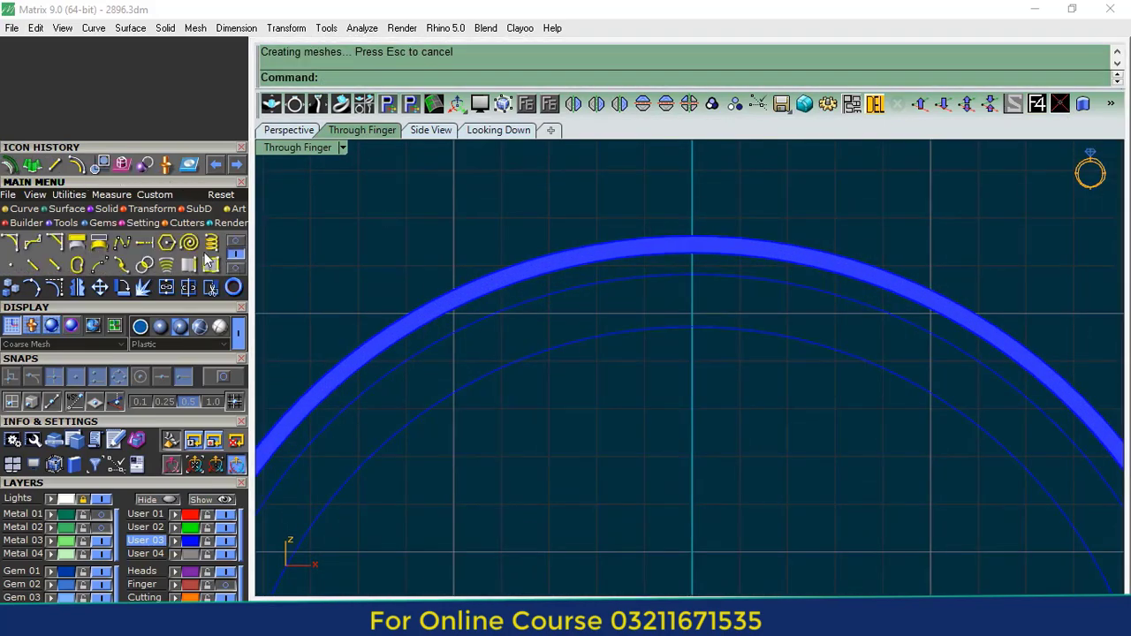
left_click(189, 265)
left_click(289, 131)
scroll(632, 325, "up", 4)
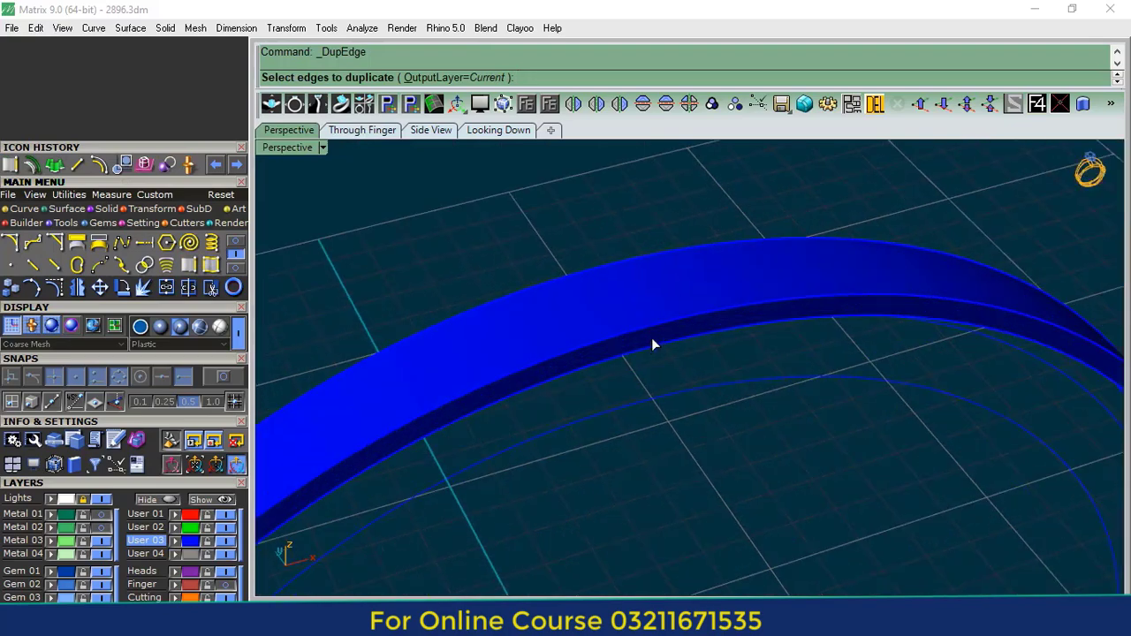
left_click(643, 358)
key("Return")
- Offset the duplicated edge curve 0.45 mm toward the inside of the ring
left_click(355, 131)
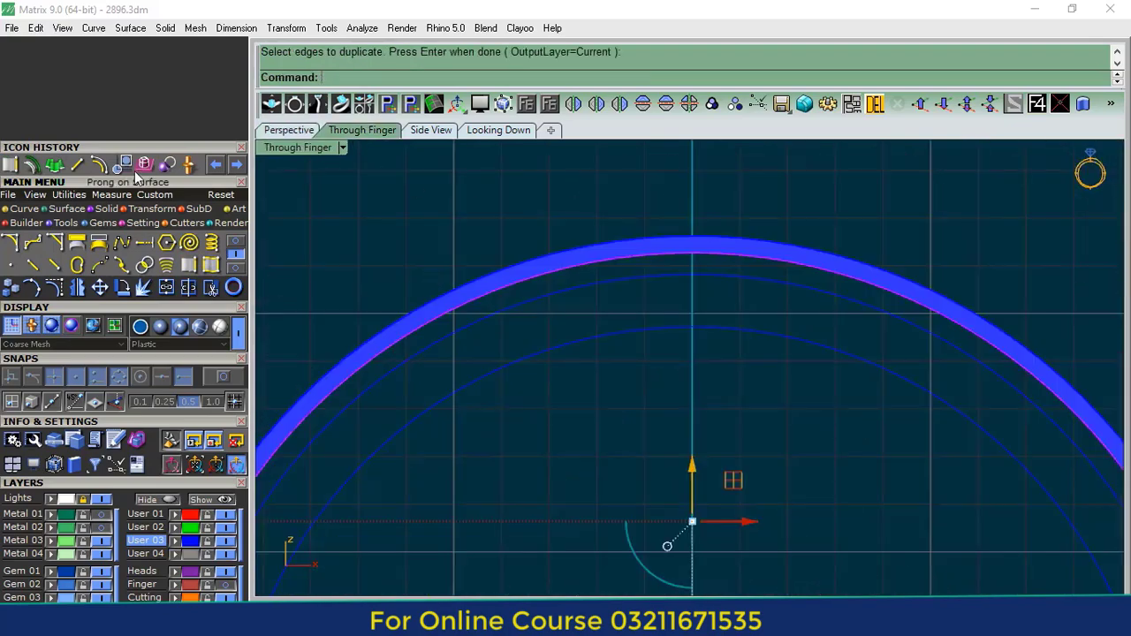
left_click(103, 166)
scroll(471, 362, "up", 4)
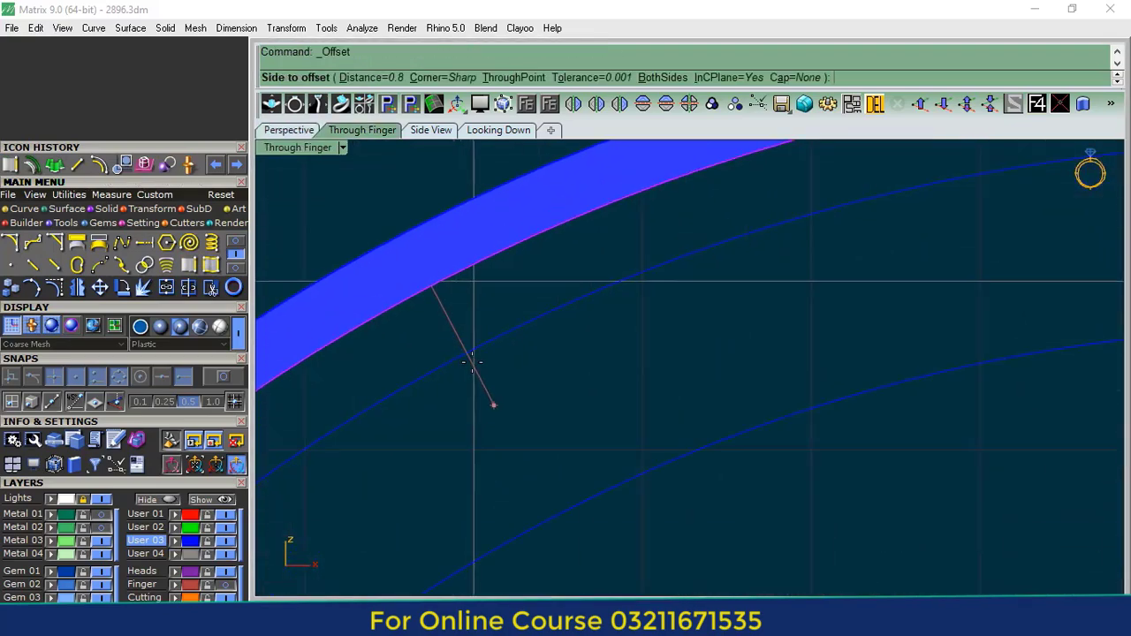
key("Return")
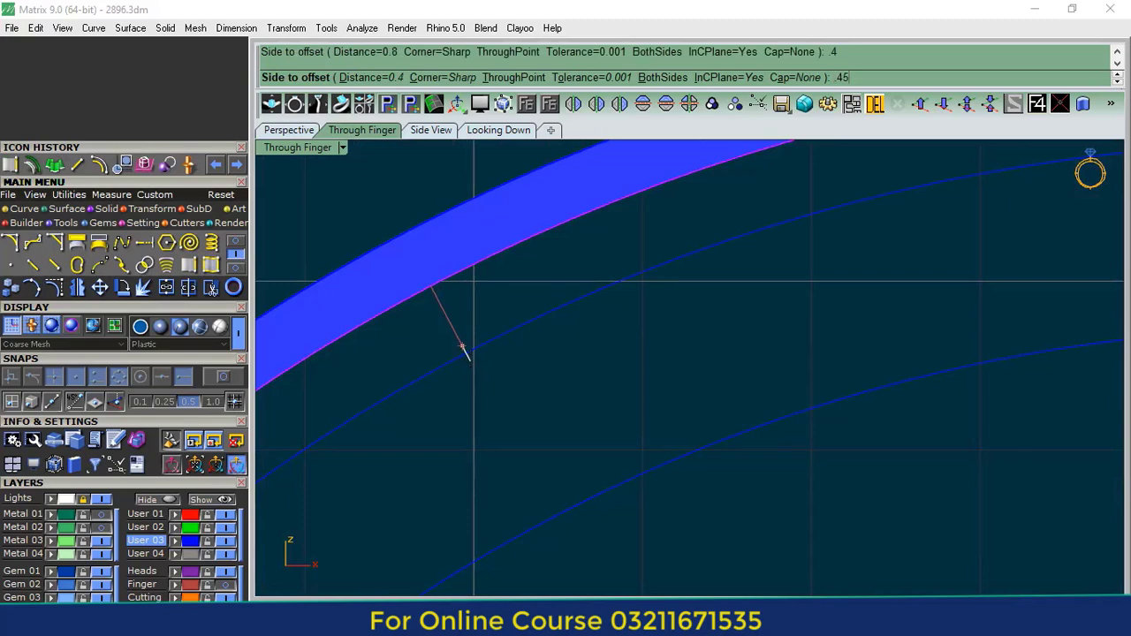
type(".45")
key("Return")
left_click(485, 380)
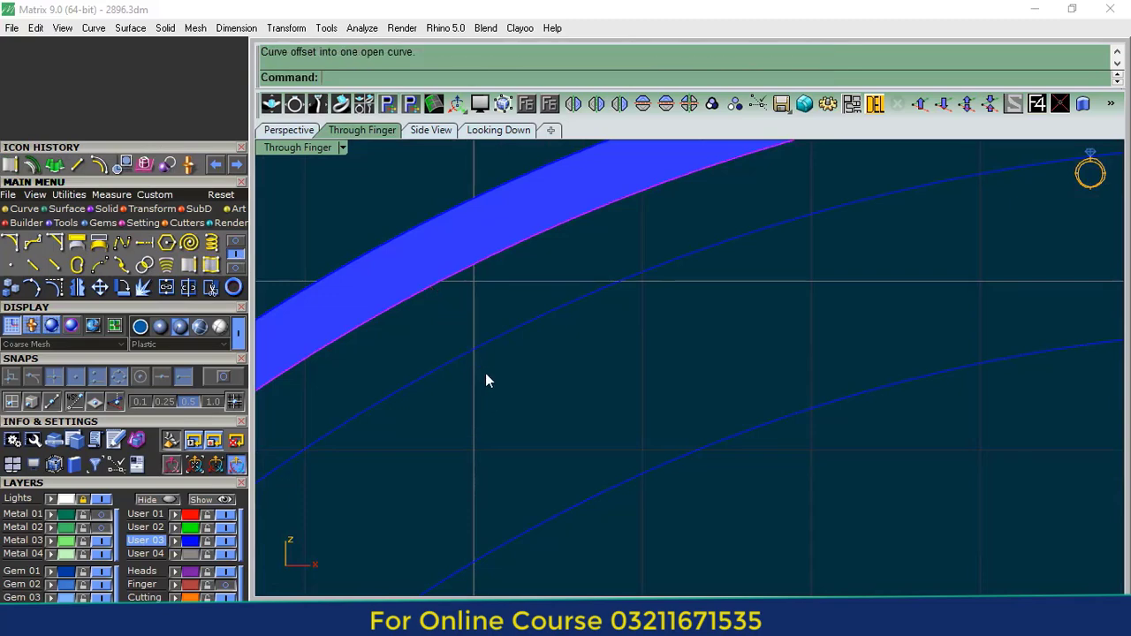
- Loft a surface between the band's duplicated lower edge and its inward offset curve
left_click(288, 130)
scroll(555, 405, "up", 2)
left_click(543, 411)
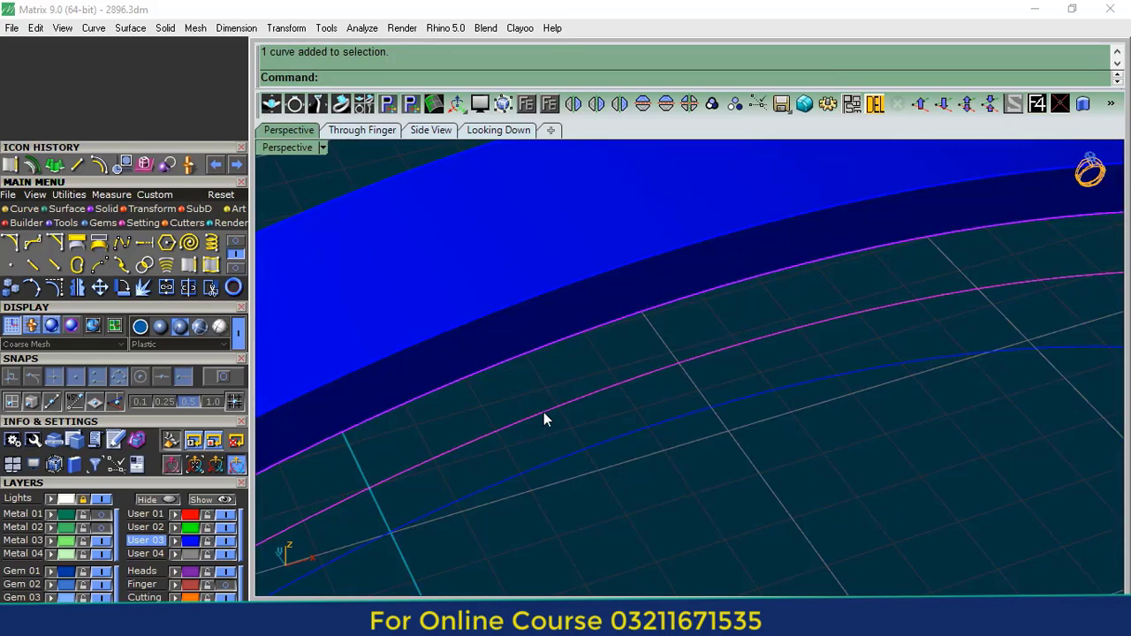
scroll(543, 412, "down", 4)
right_click_drag(677, 410, 603, 395)
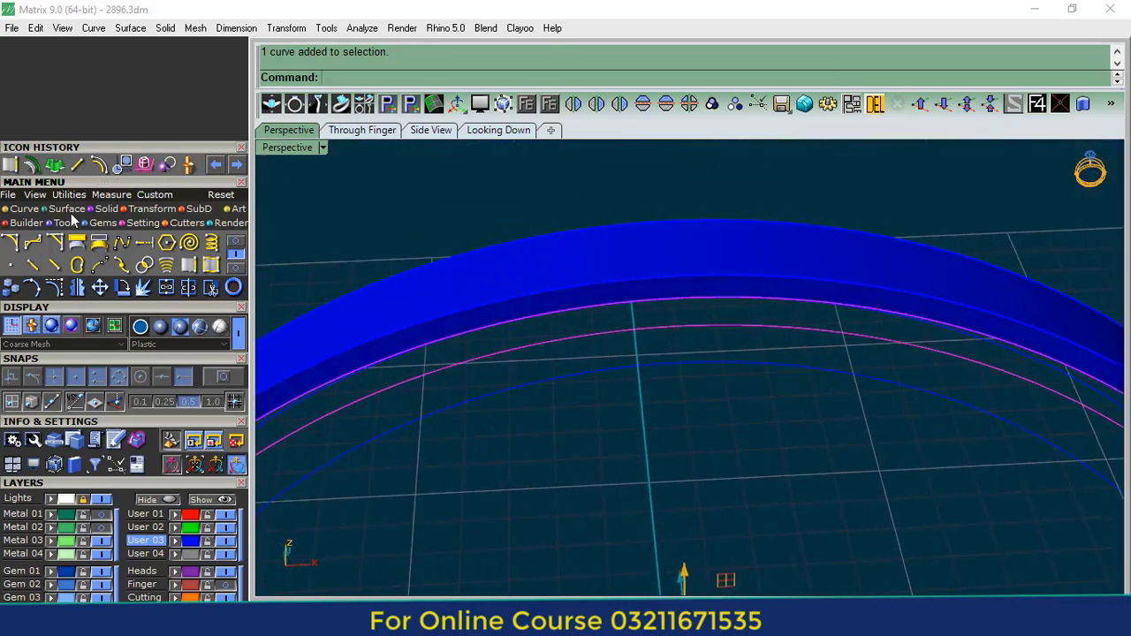
left_click(73, 210)
left_click(216, 255)
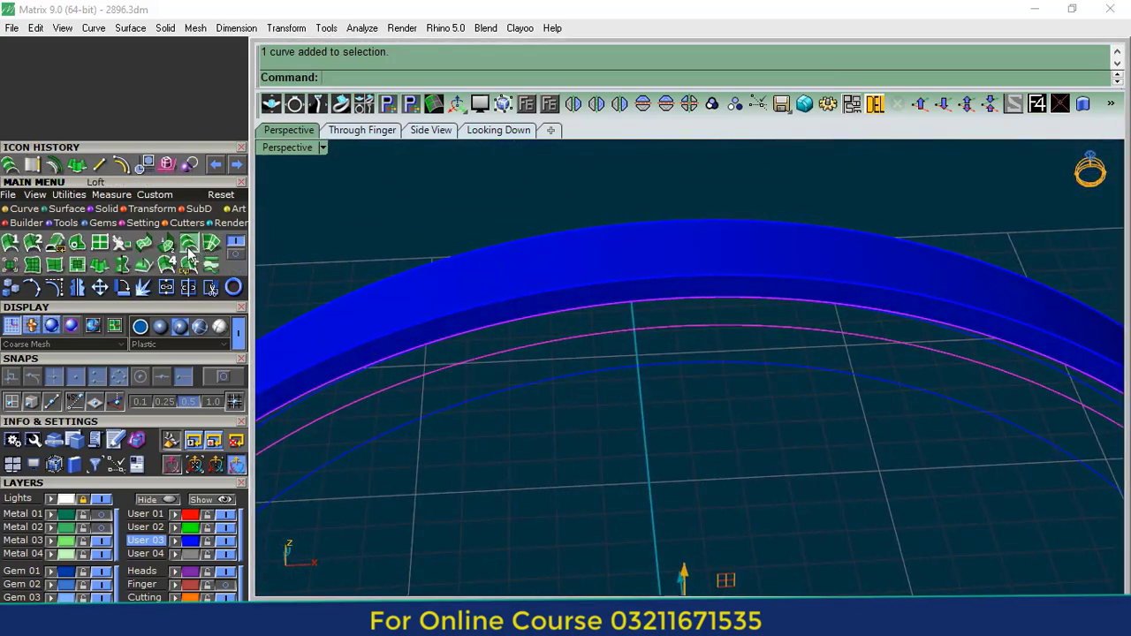
right_click(644, 386)
key("Return")
scroll(671, 331, "up", 2)
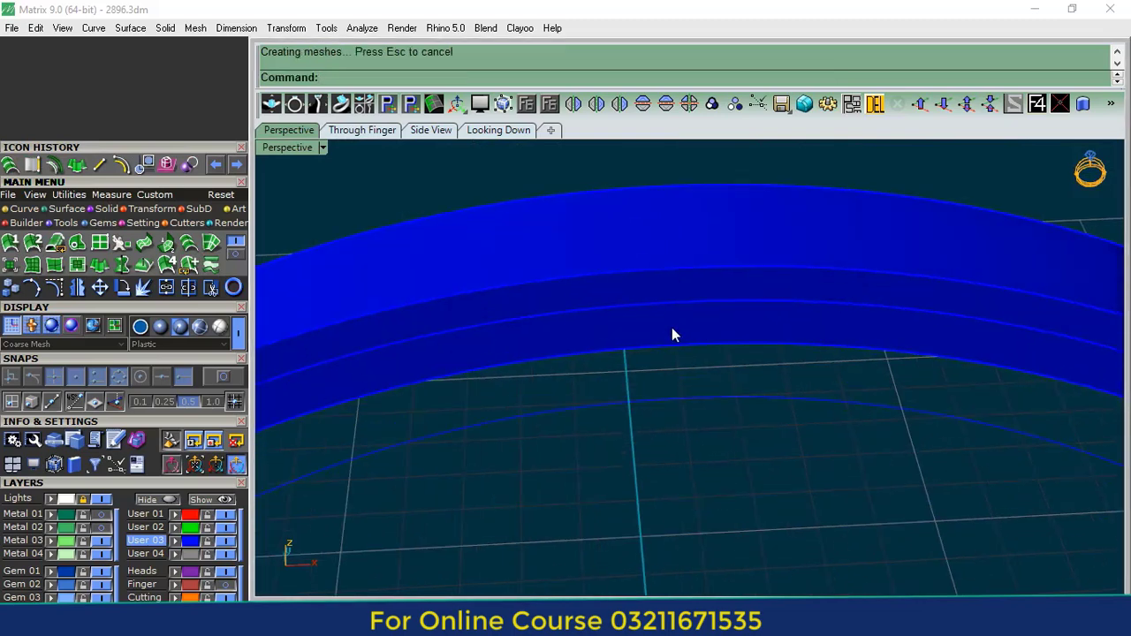
- Offset the lofted strip below the band 0.35 mm as a solid
left_click(662, 335)
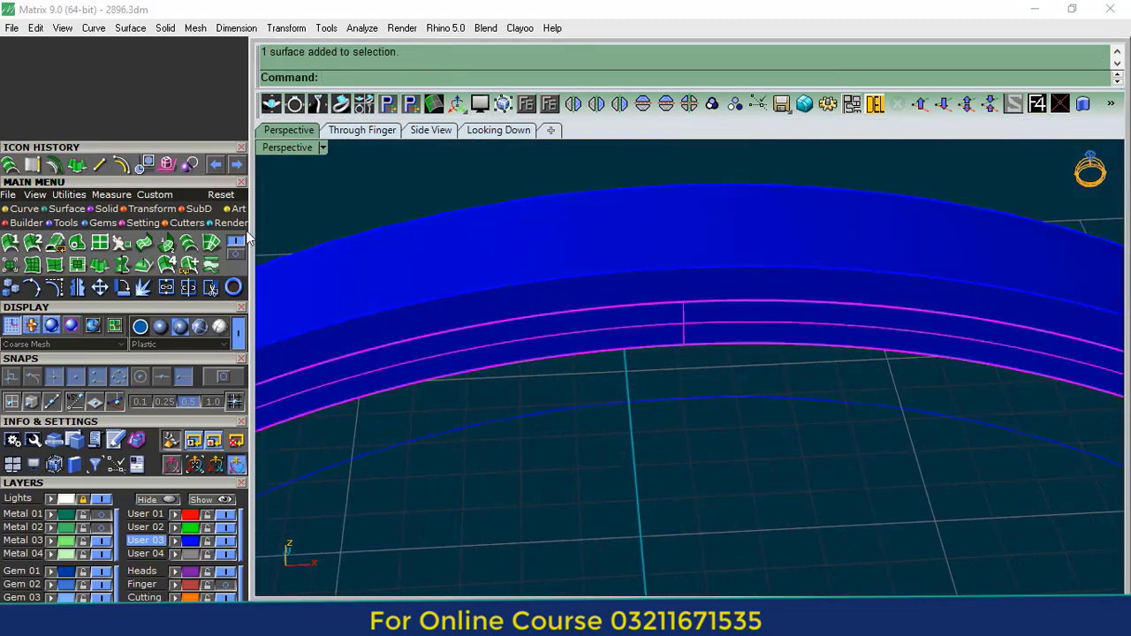
left_click(237, 255)
key("Return")
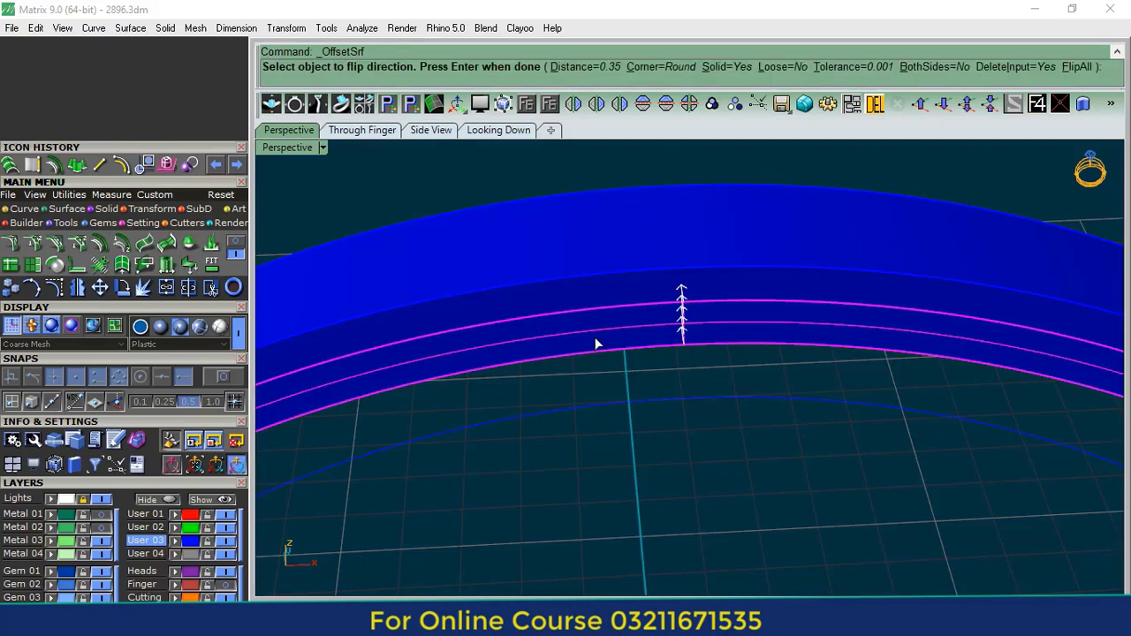
type(".35")
key("Return")
key("Return")
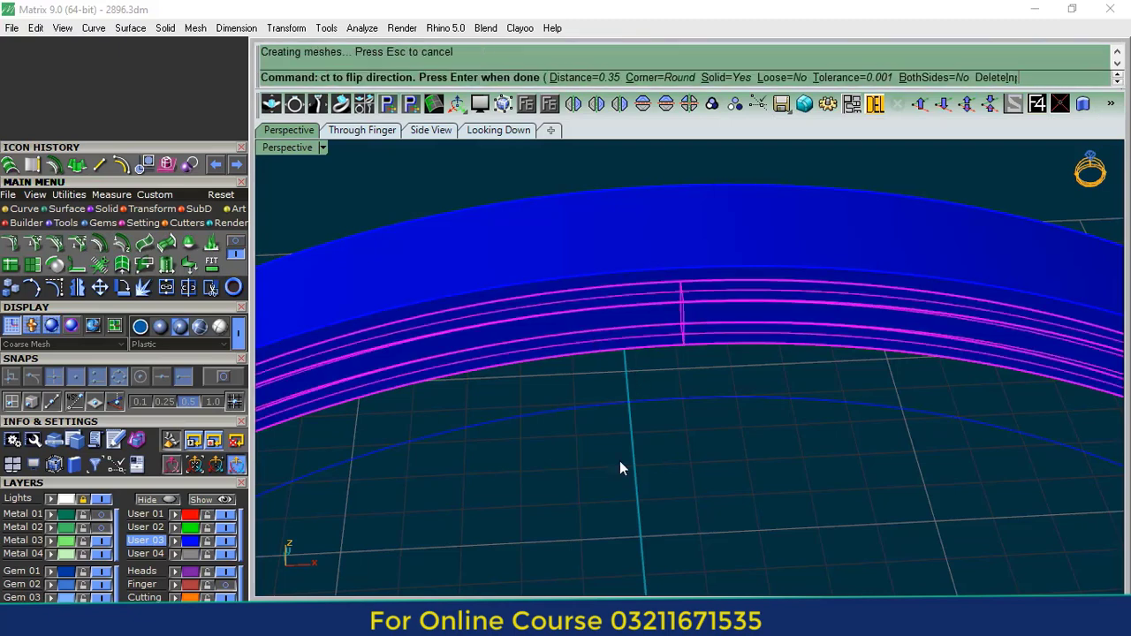
- Move the outer band and the thin inner strip solids to the Metal 03 layer
left_click(620, 460)
scroll(633, 313, "down", 3)
left_click(620, 337)
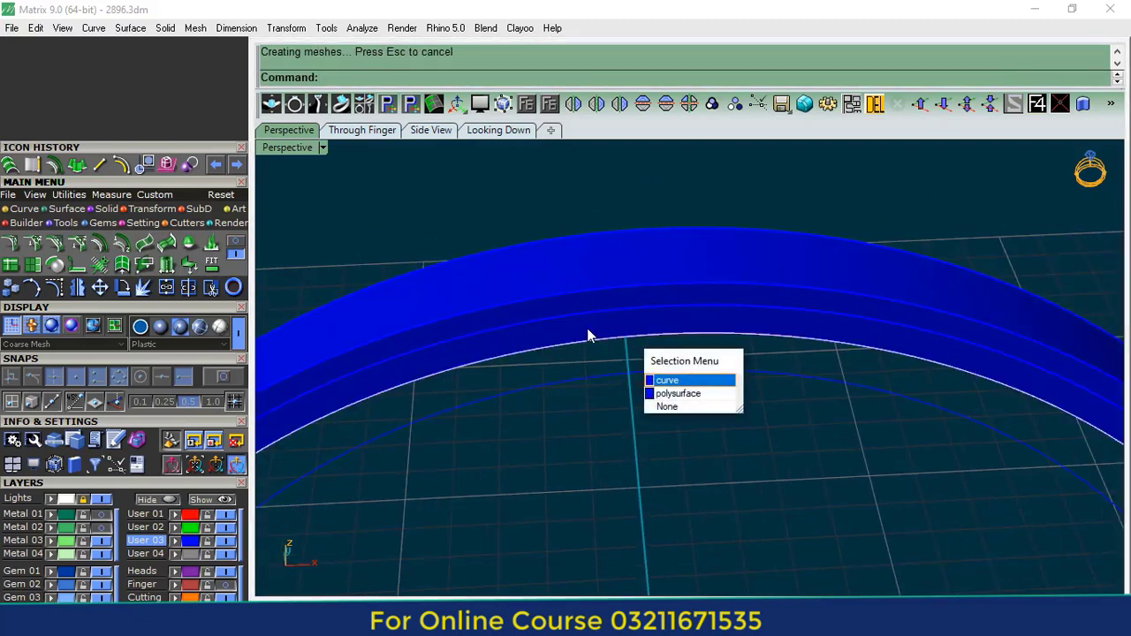
key("Down")
key("Return")
left_click(52, 541)
left_click(538, 498)
scroll(566, 396, "down", 5)
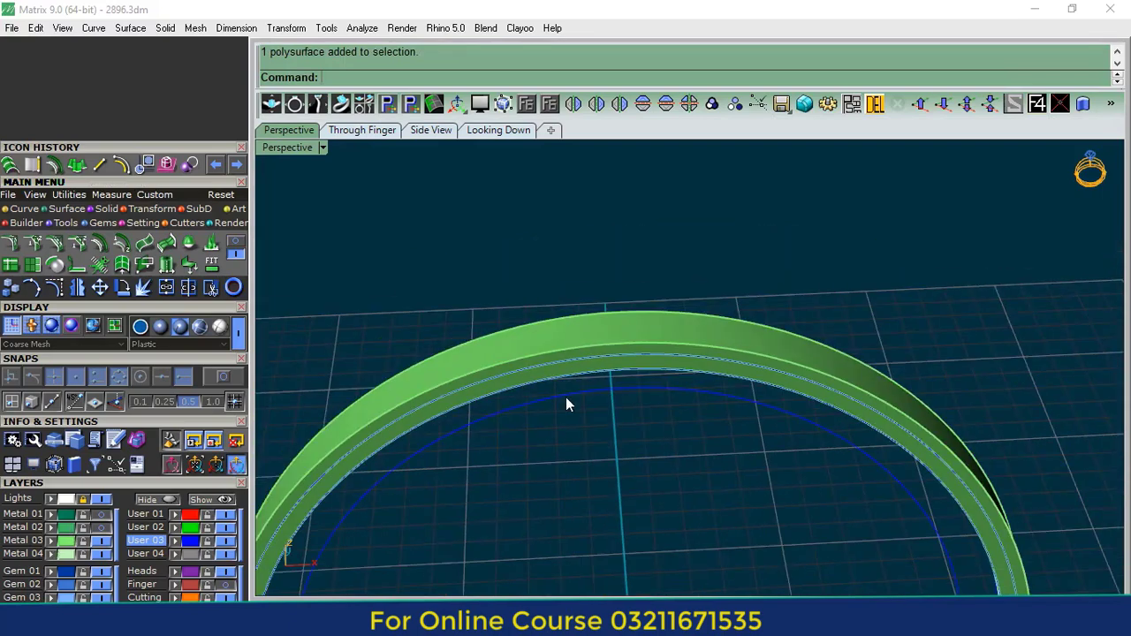
right_click_drag(565, 397, 601, 403)
scroll(601, 403, "up", 1)
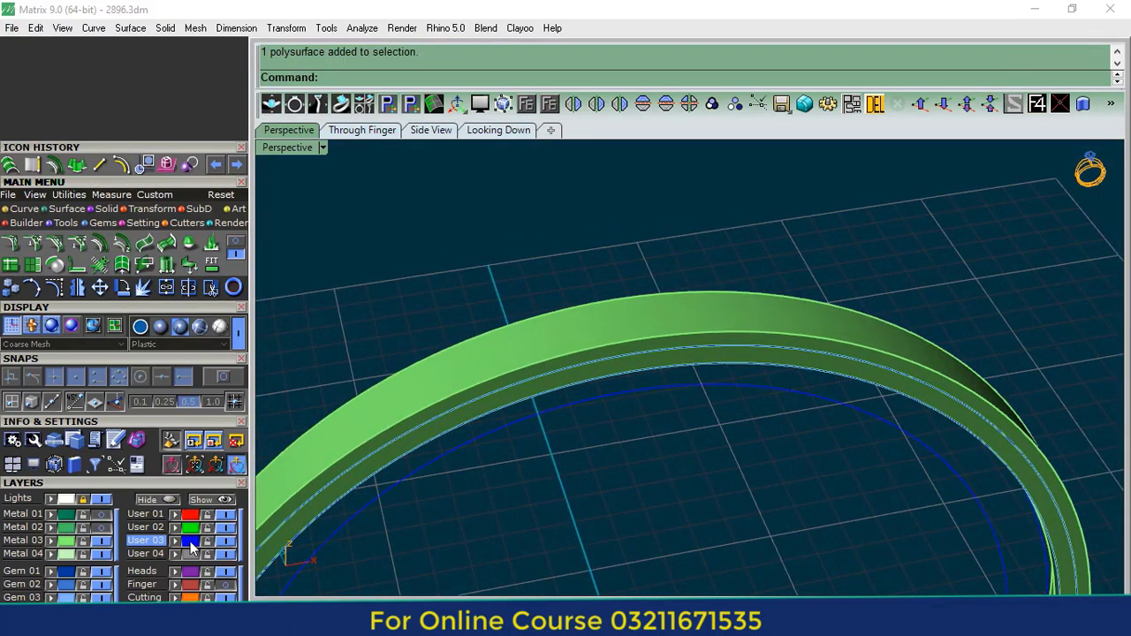
- Move all curves on the User 03 layer to the hidden Finger layer
left_click(190, 541)
left_click(175, 586)
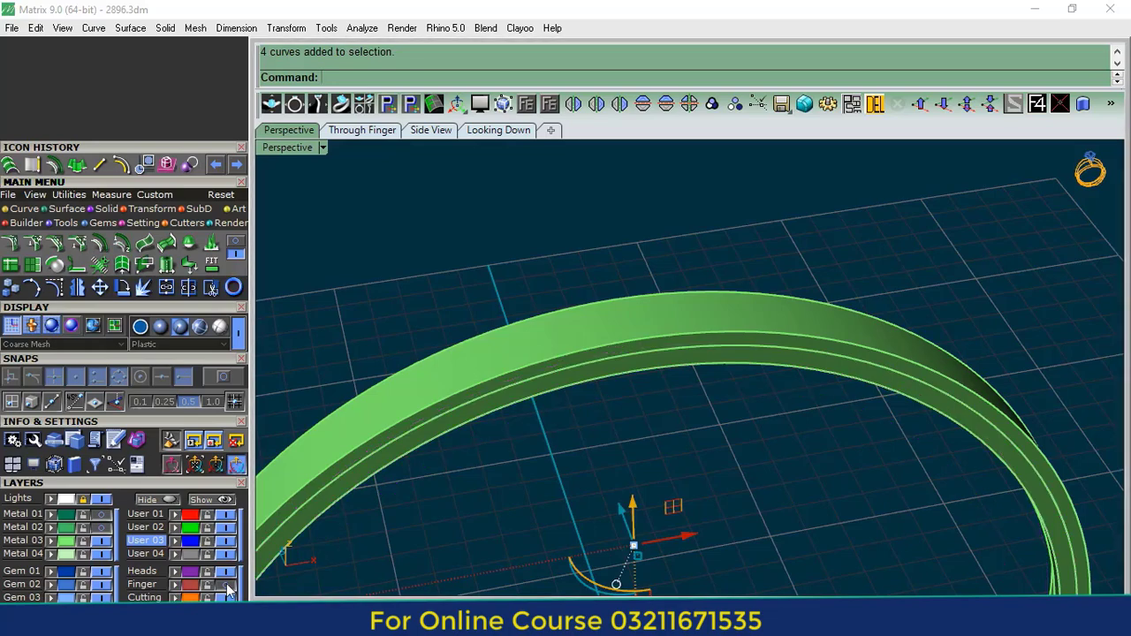
left_click(742, 375)
right_click_drag(742, 375, 424, 397)
scroll(707, 393, "down", 5)
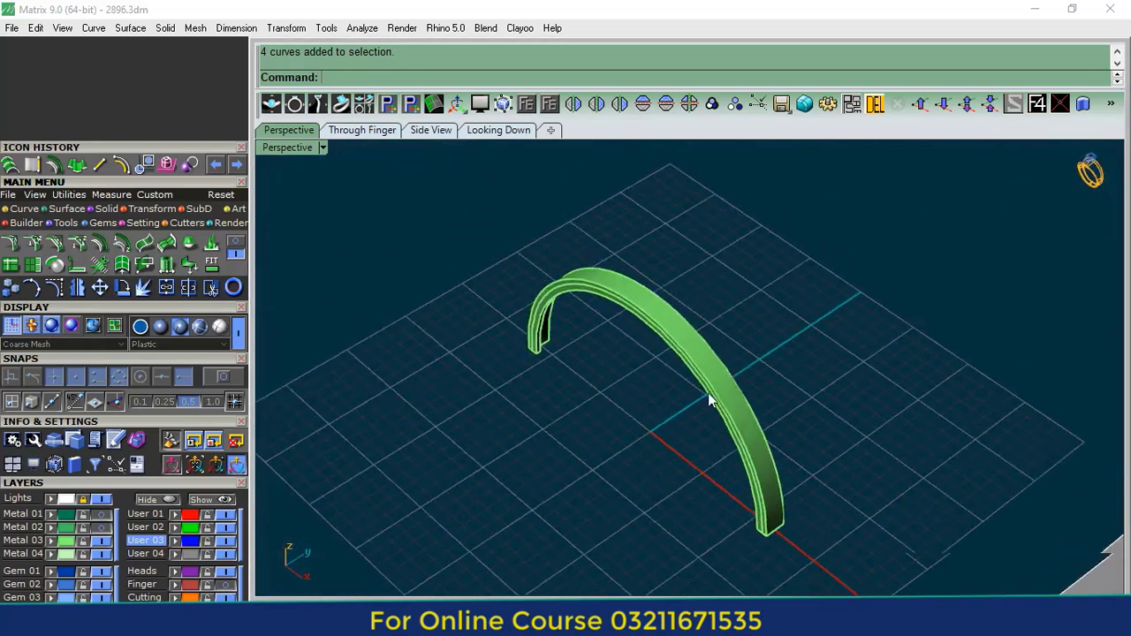
- Extract a lengthwise U-direction isocurve along the middle of the band's outer face
right_click_drag(654, 428, 514, 360, "shift")
left_click(26, 209)
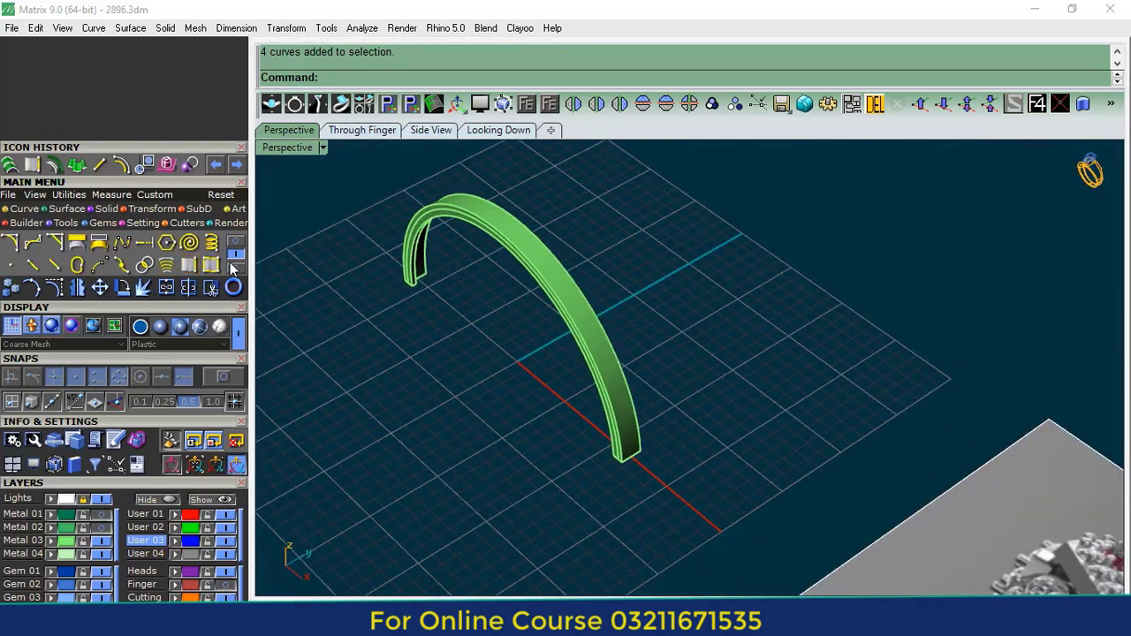
left_click(235, 242)
left_click(212, 265)
left_click(227, 379)
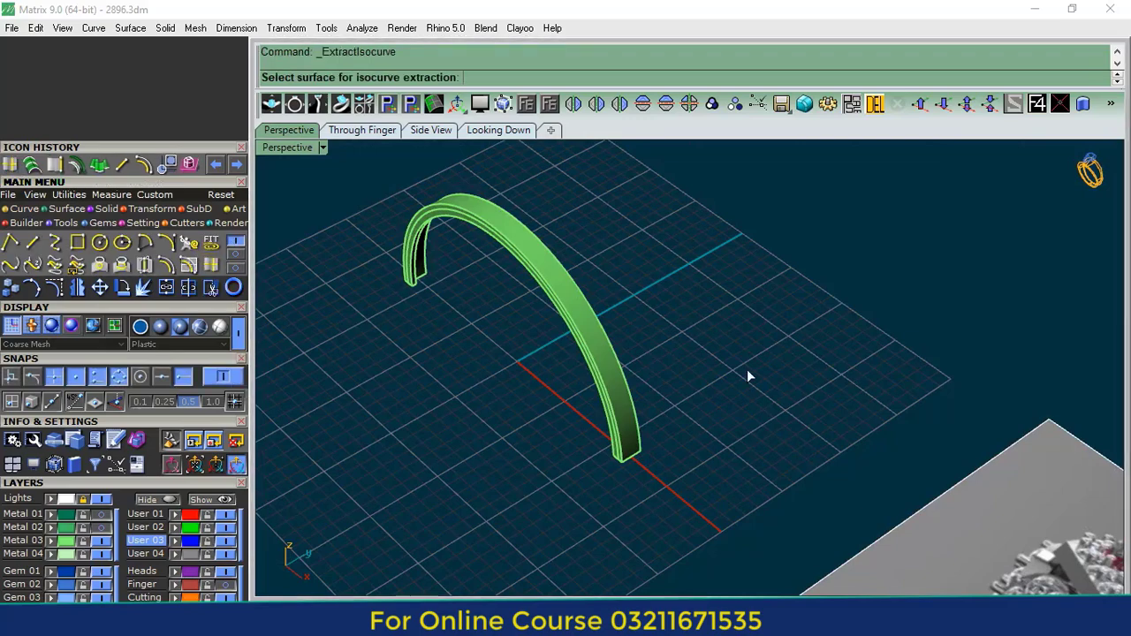
right_click_drag(747, 375, 646, 411)
scroll(646, 417, "up", 5)
left_click(560, 446)
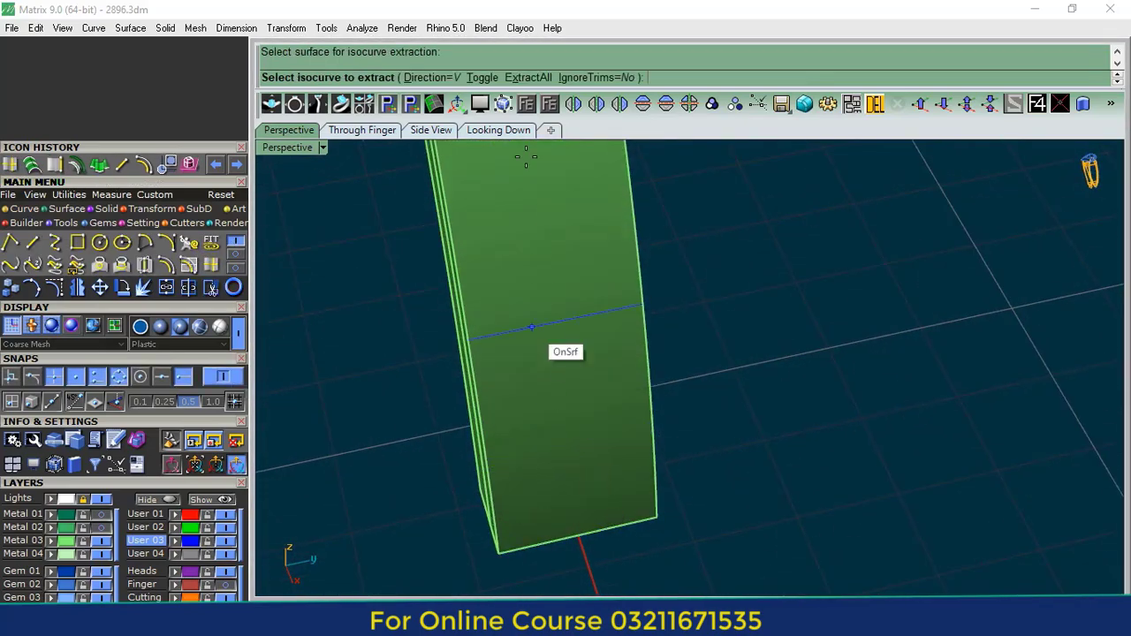
left_click(483, 78)
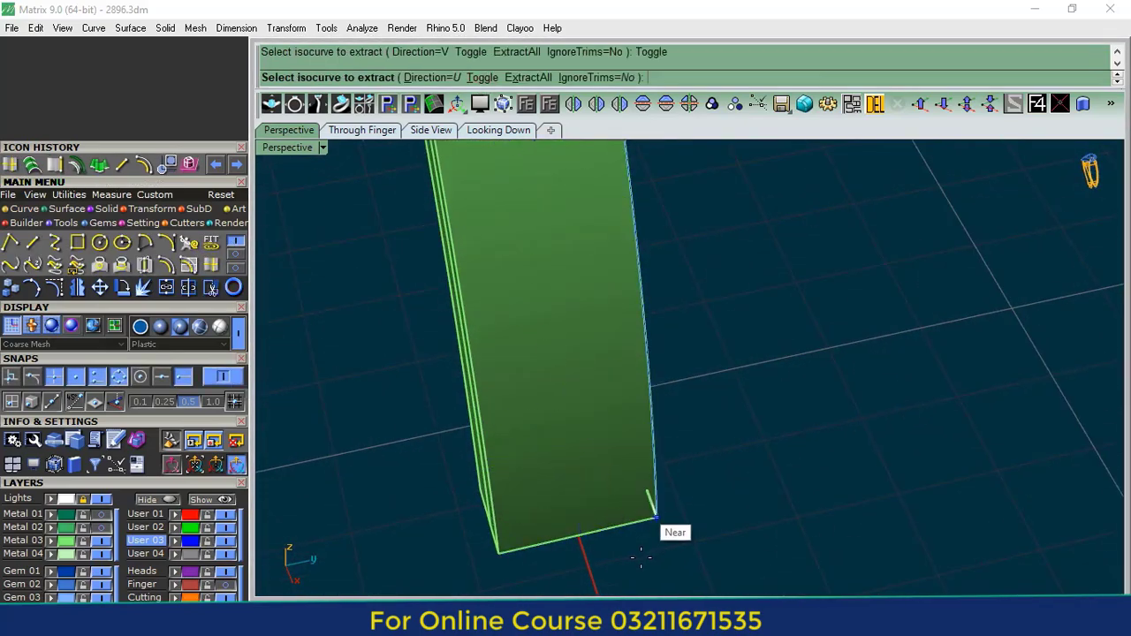
left_click(599, 542)
scroll(540, 442, "down", 3)
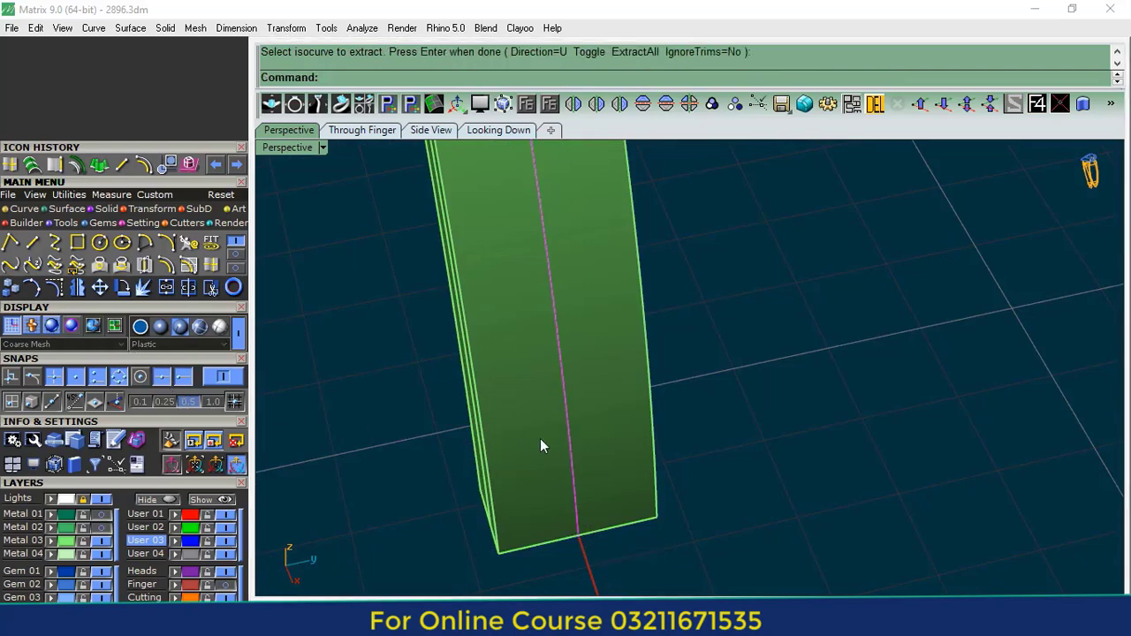
scroll(570, 193, "down", 1)
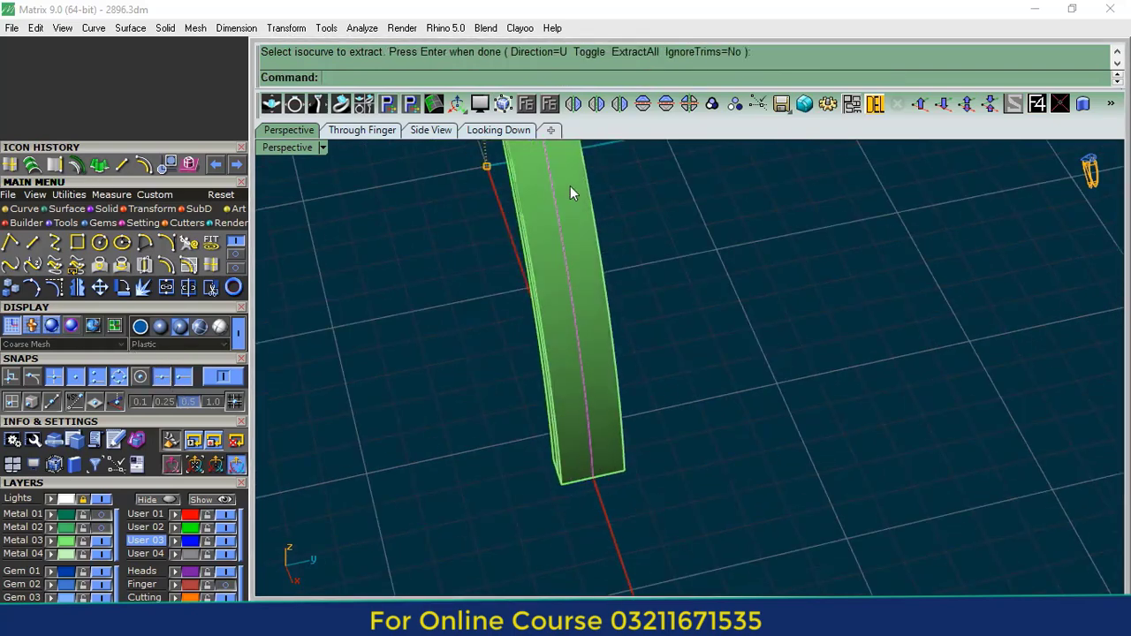
- Start Gem on Curve with the extracted centre isocurve and orient the gems to the band's outer surface
left_click(101, 224)
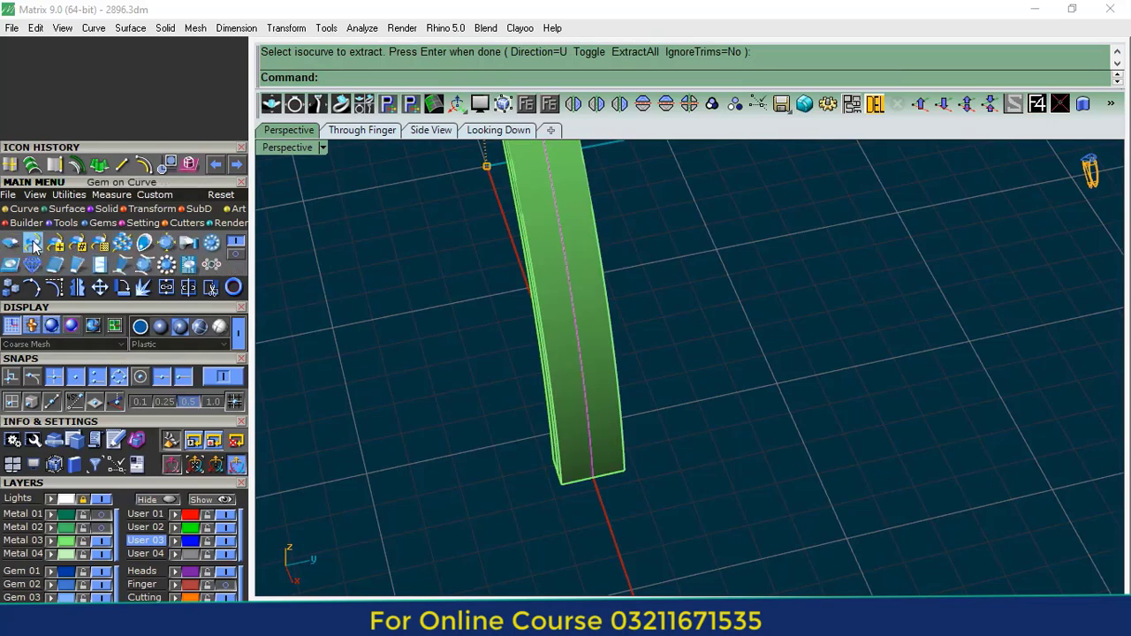
left_click(32, 264)
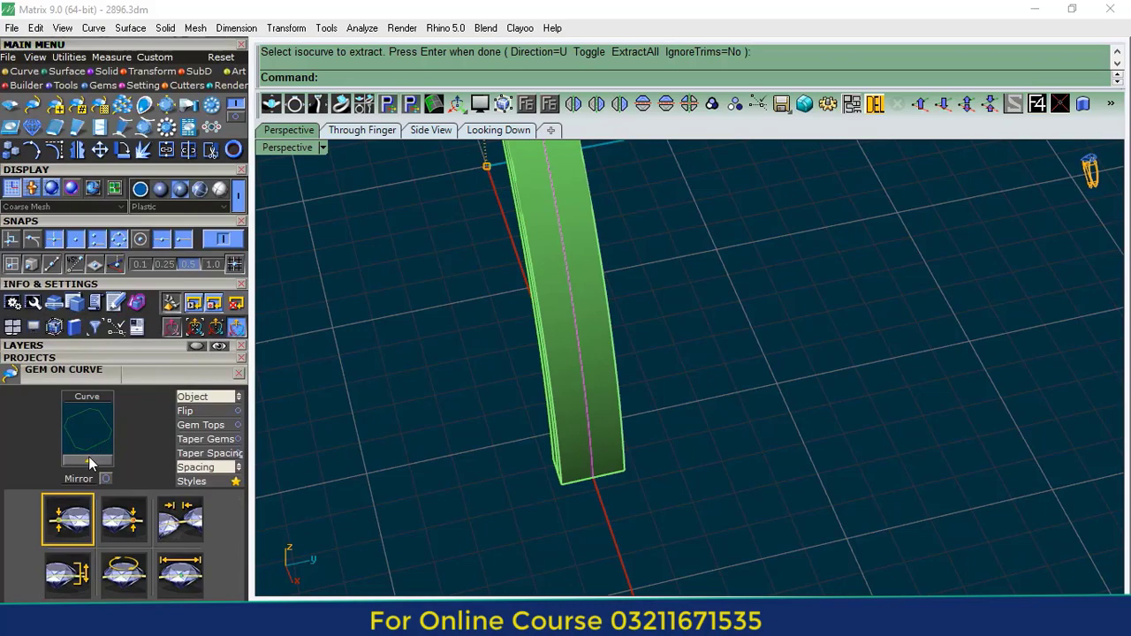
left_click(89, 462)
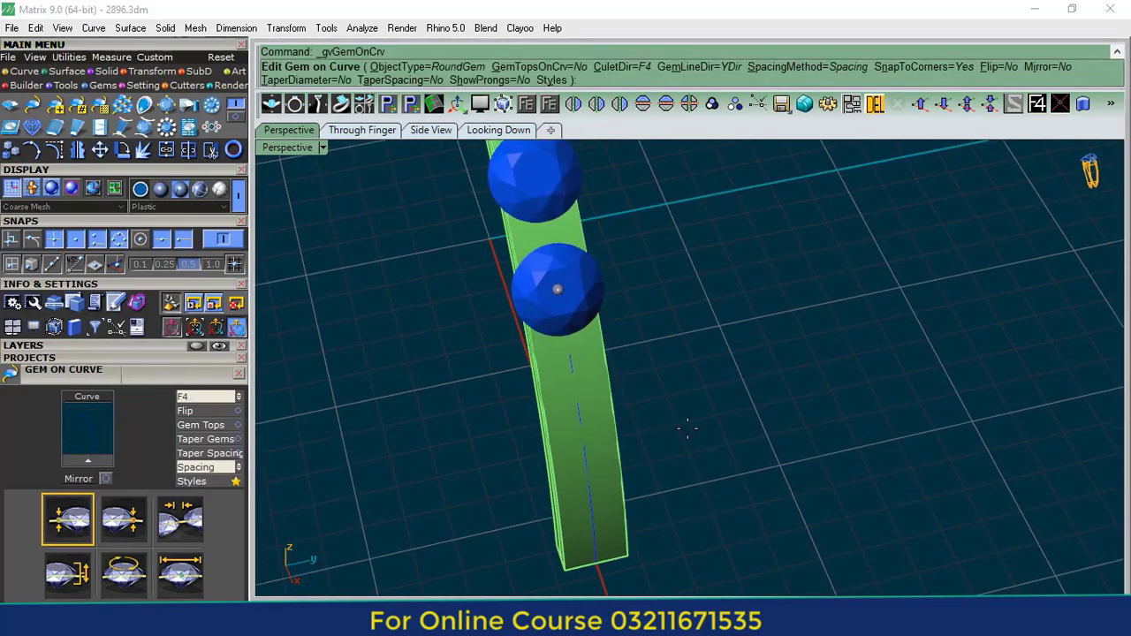
left_click(203, 397)
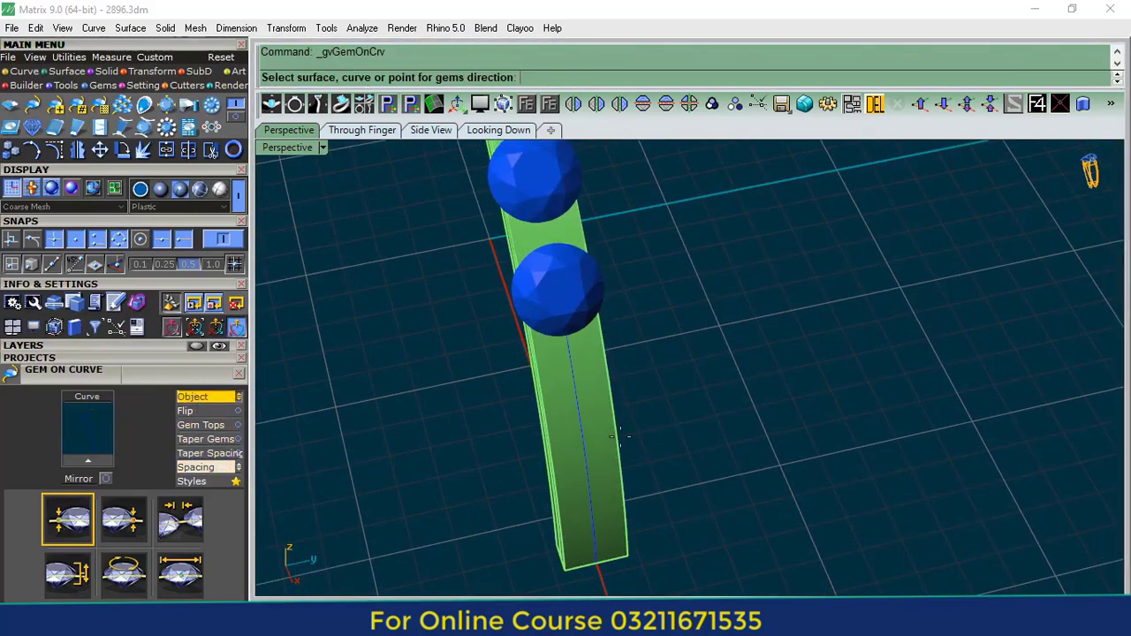
scroll(609, 429, "up", 4)
left_click(598, 387)
scroll(598, 387, "down", 5)
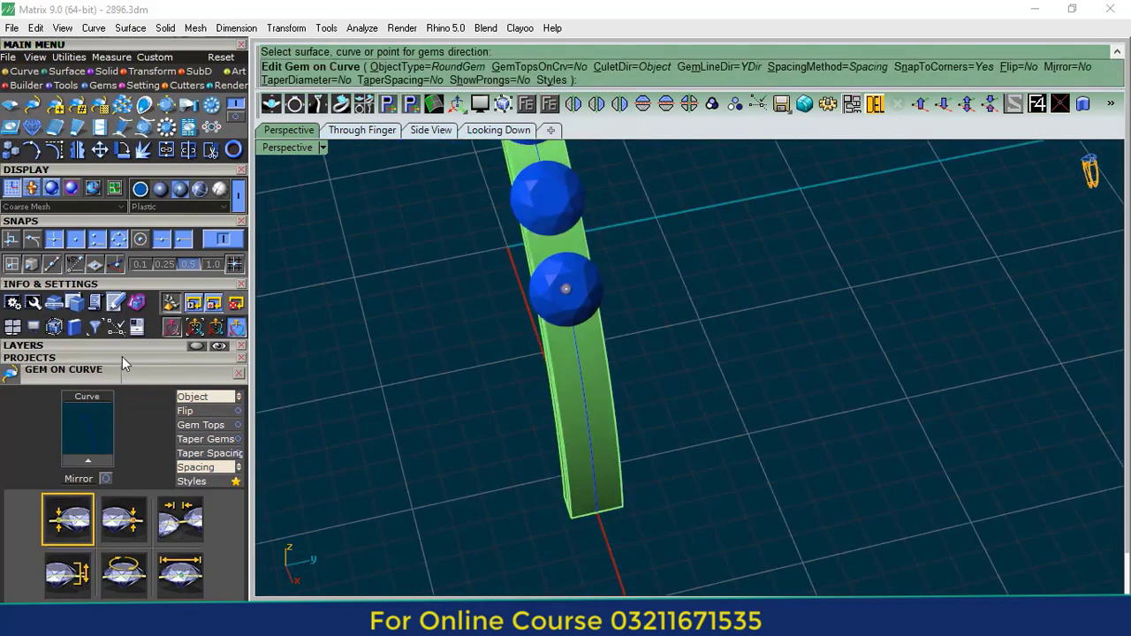
- Set the start size of the gems on the band's centre curve to 1.3 mm
left_click_drag(122, 356, 163, 180)
left_click(181, 409)
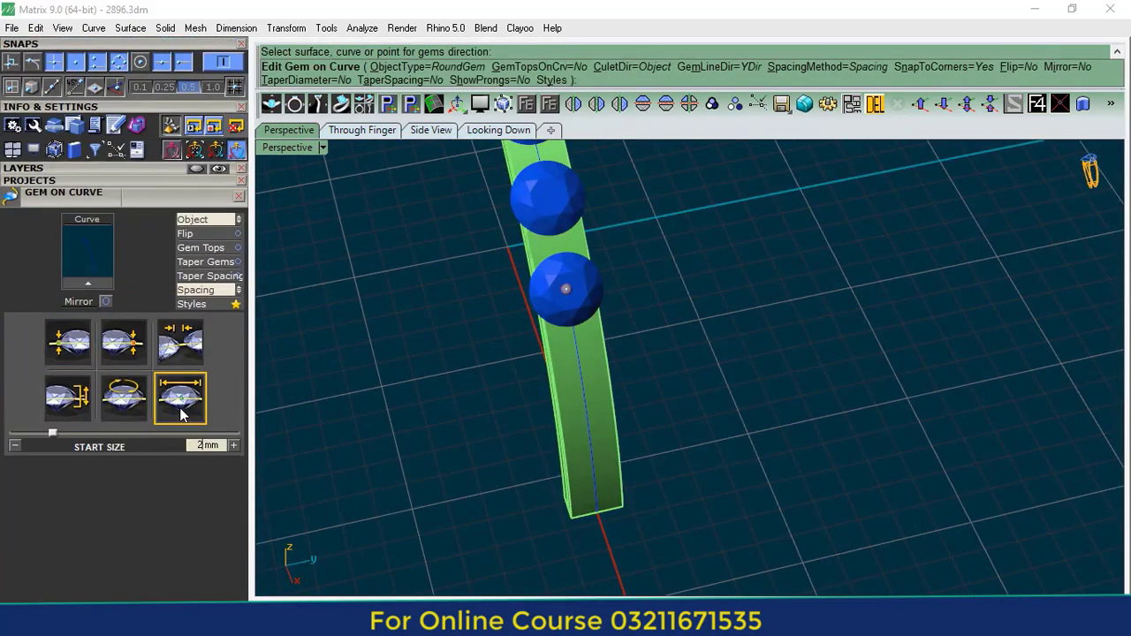
type("1.35")
key("Return")
right_click_drag(719, 341, 665, 325)
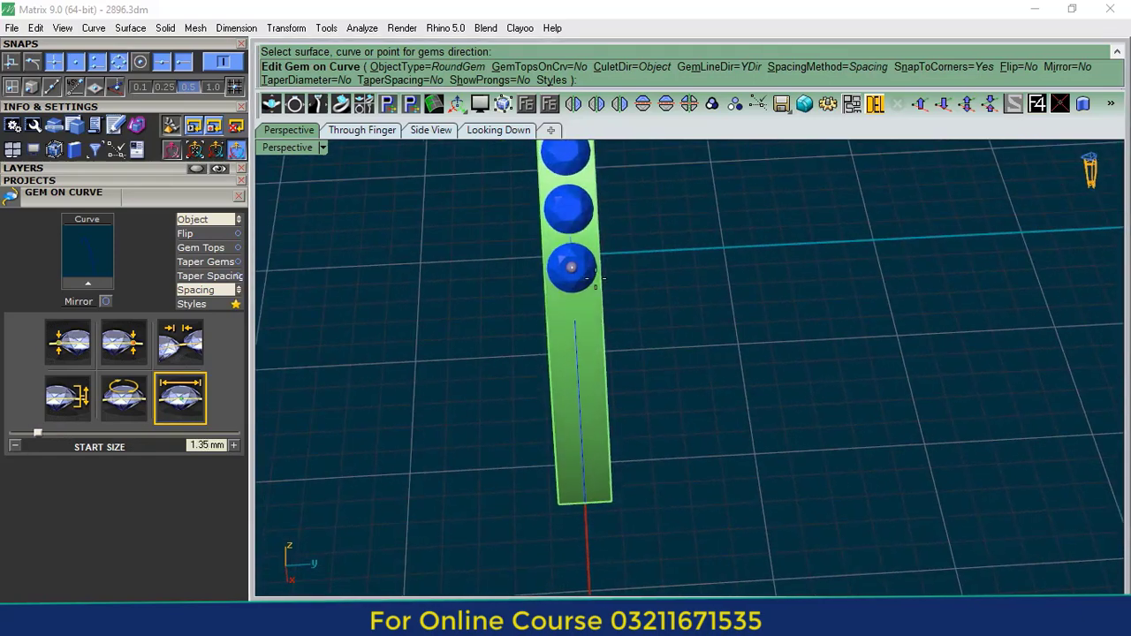
scroll(596, 275, "up", 4)
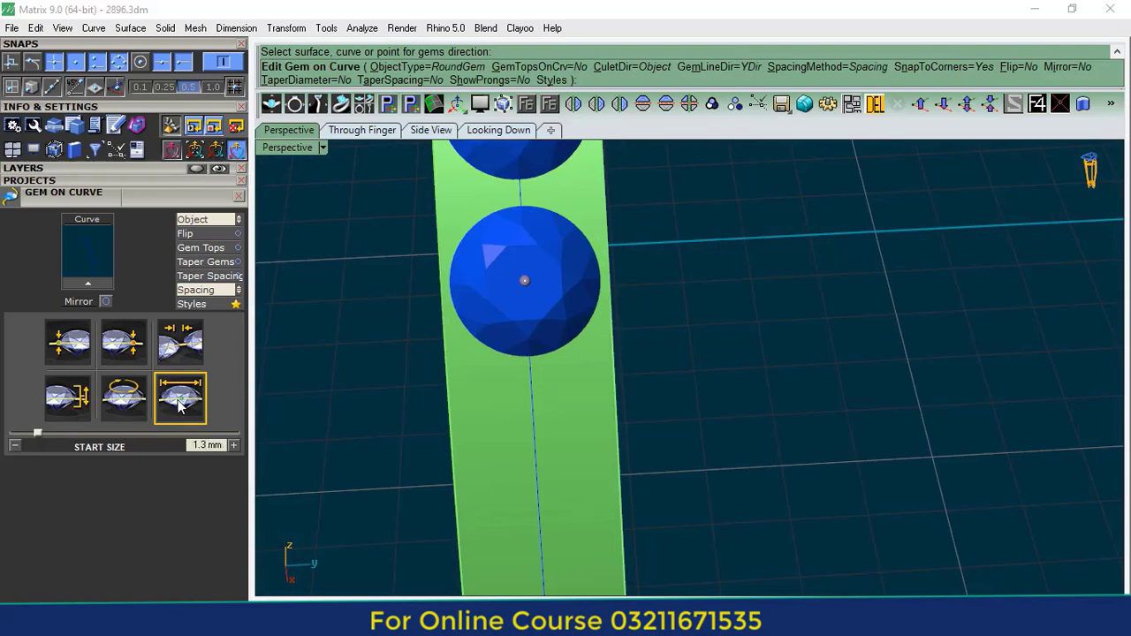
- Stretch the gem row towards both ends of the band, with the end position at about 96.7% and the start position at about 2.9%
scroll(604, 276, "down", 6)
left_click_drag(573, 265, 579, 508)
right_click_drag(578, 508, 598, 449)
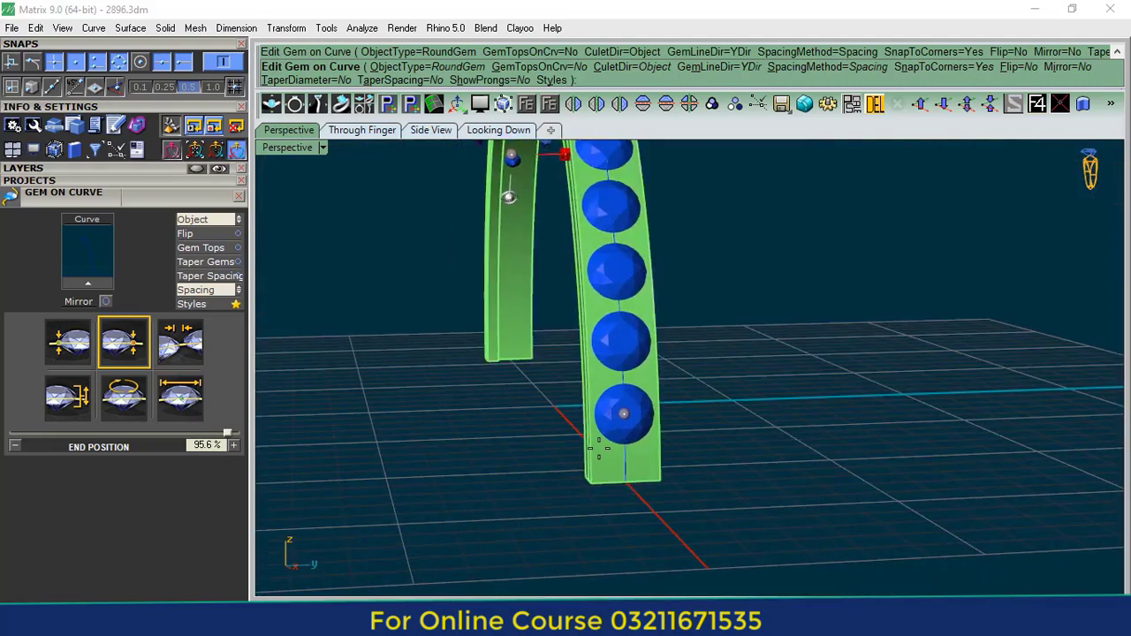
scroll(598, 448, "up", 5)
left_click_drag(661, 346, 664, 404)
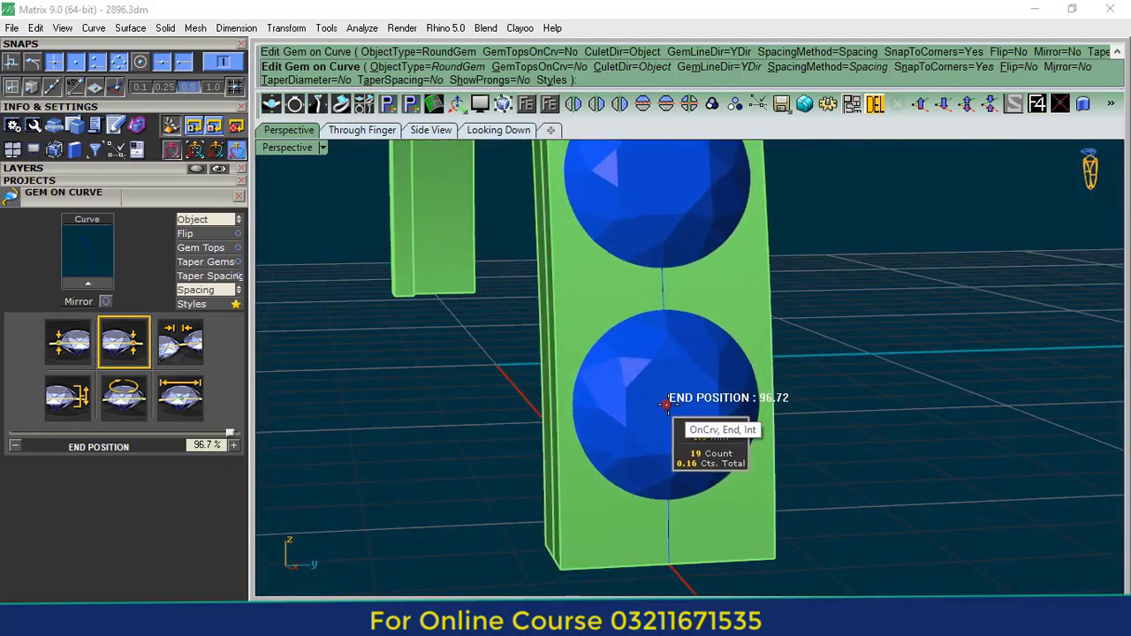
scroll(757, 424, "down", 6)
right_click_drag(757, 424, 765, 320)
scroll(871, 432, "down", 5)
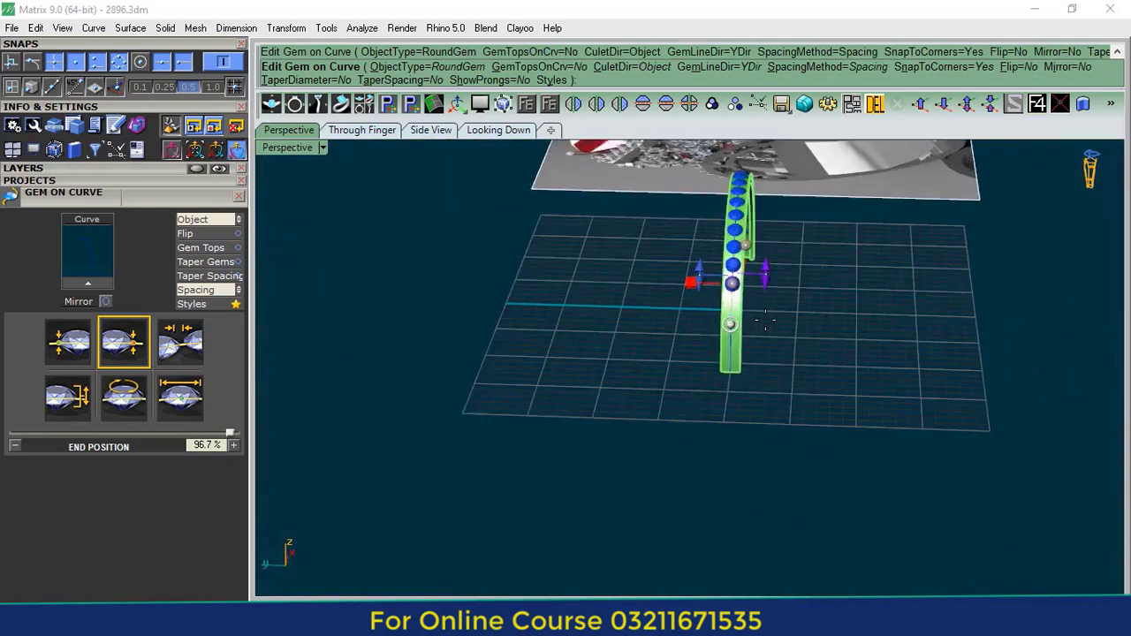
scroll(765, 322, "up", 5)
left_click_drag(668, 212, 669, 432)
scroll(669, 429, "up", 6)
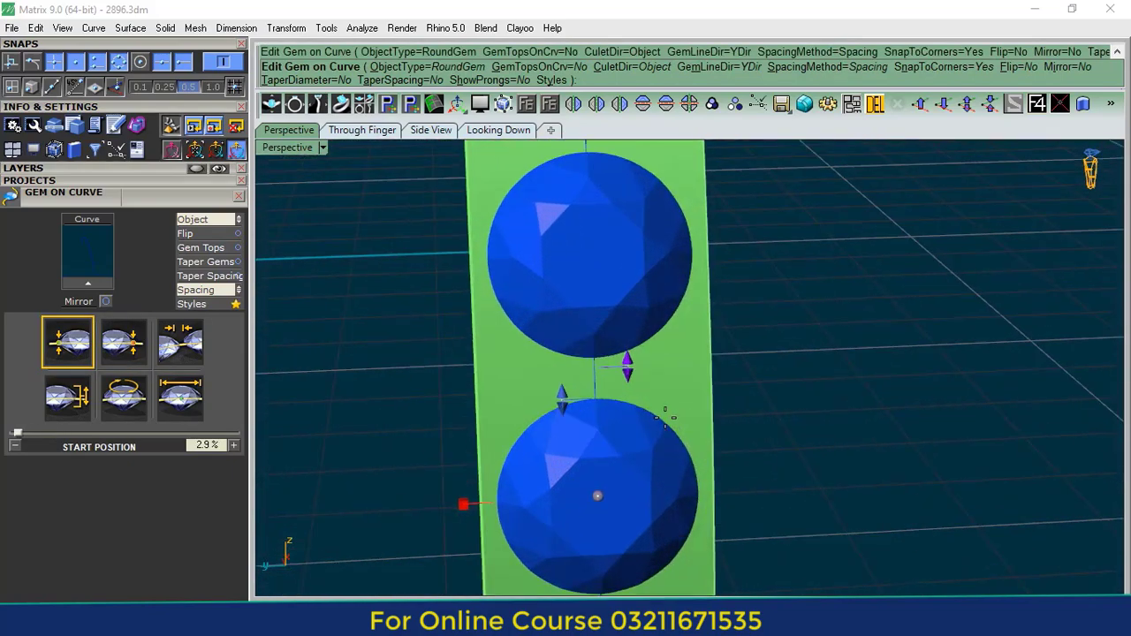
- Tighten the spacing between the gems to 0.11 mm and place the gem row
left_click_drag(626, 366, 627, 378)
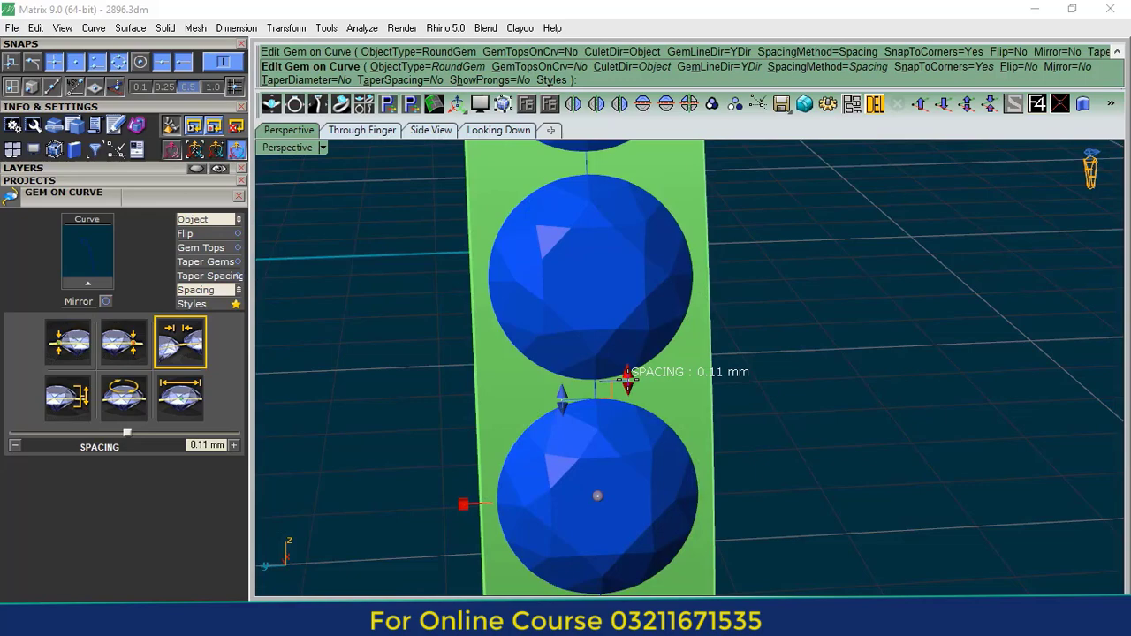
scroll(707, 406, "down", 7)
right_click(792, 403)
right_click_drag(832, 365, 724, 370)
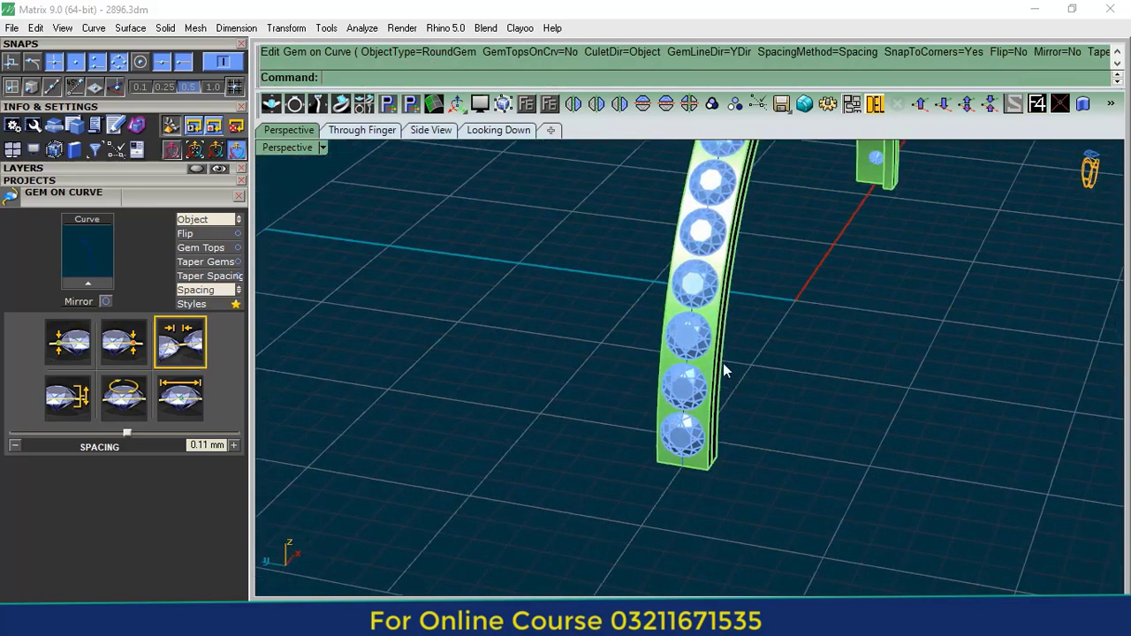
- Create gem cutters with a 70% lower taper for all gems on the band
scroll(703, 353, "up", 6)
left_click(685, 338)
left_click(238, 196)
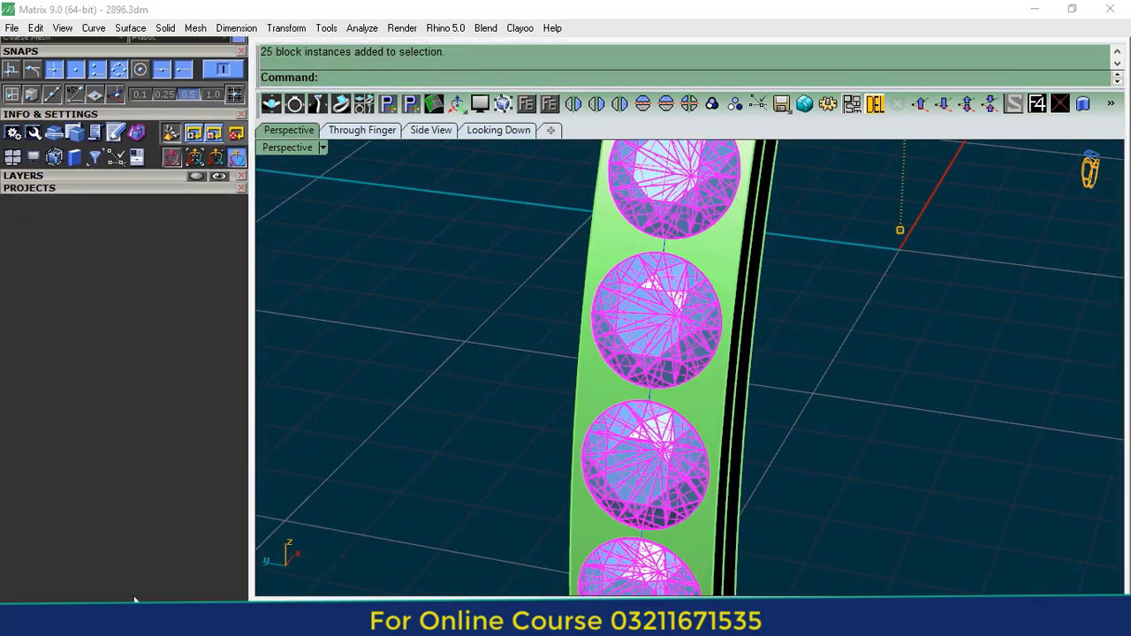
left_click(186, 263)
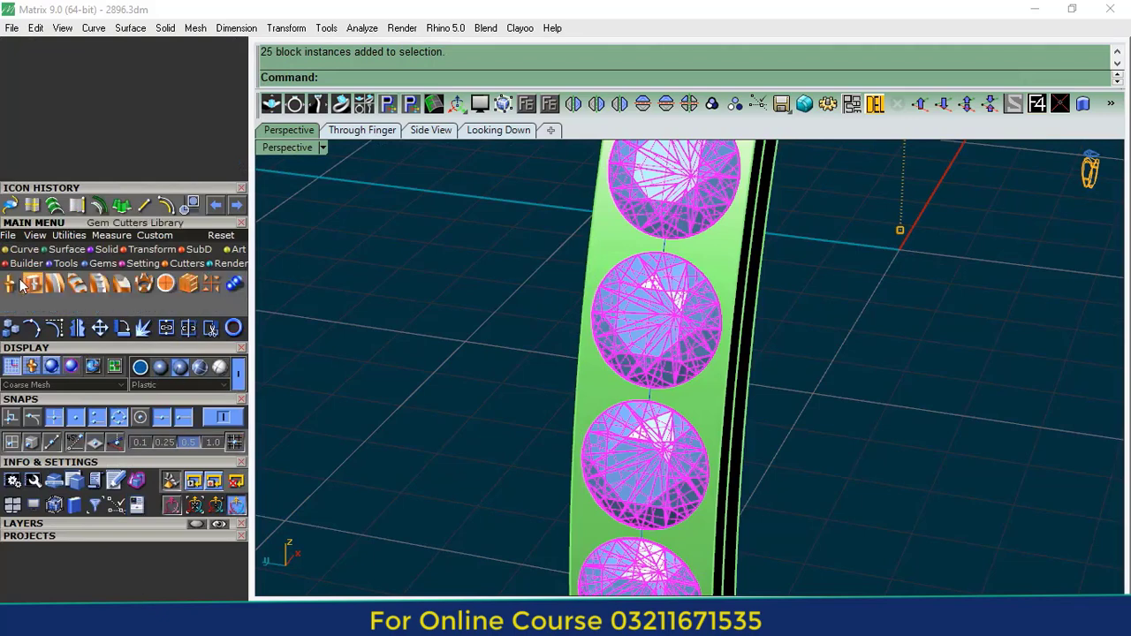
left_click(10, 282)
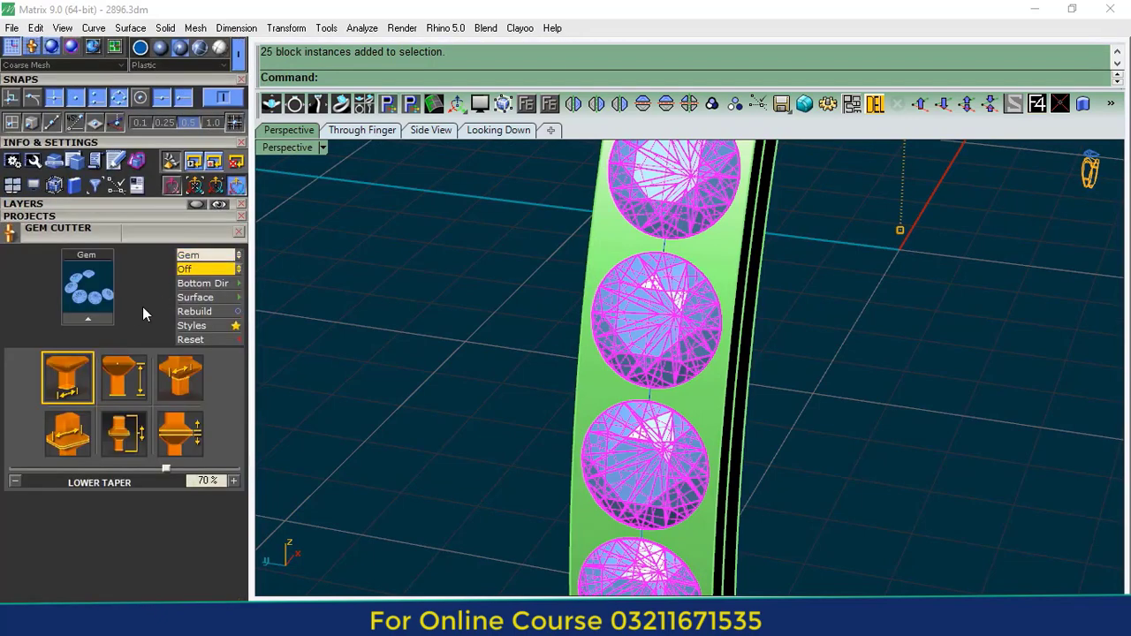
right_click(445, 373)
- Subtract the gem cutters from the band with a Boolean difference to open the gem seats
right_click_drag(530, 432, 649, 408)
scroll(588, 356, "up", 4)
left_click(590, 366)
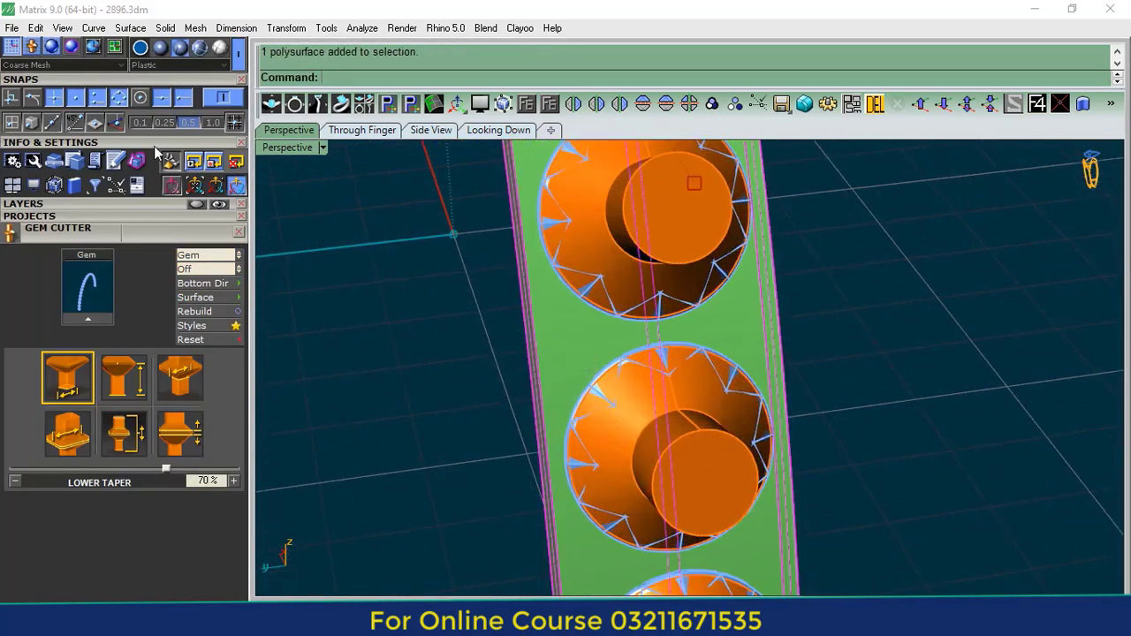
left_click(238, 234)
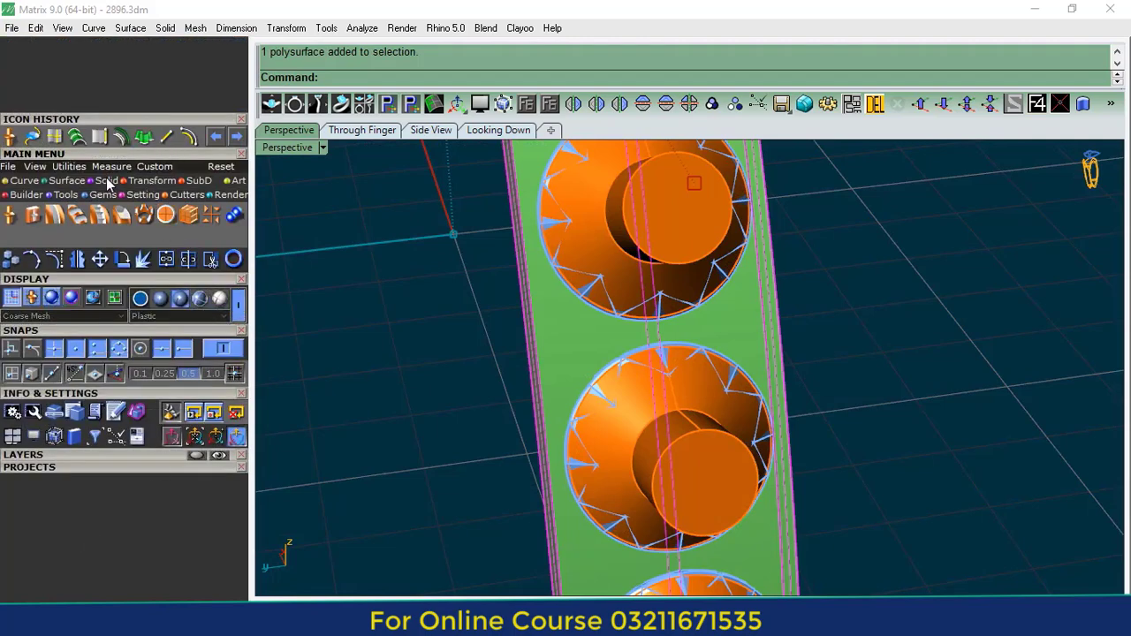
left_click(107, 180)
left_click(32, 215)
left_click(602, 241)
right_click(592, 232)
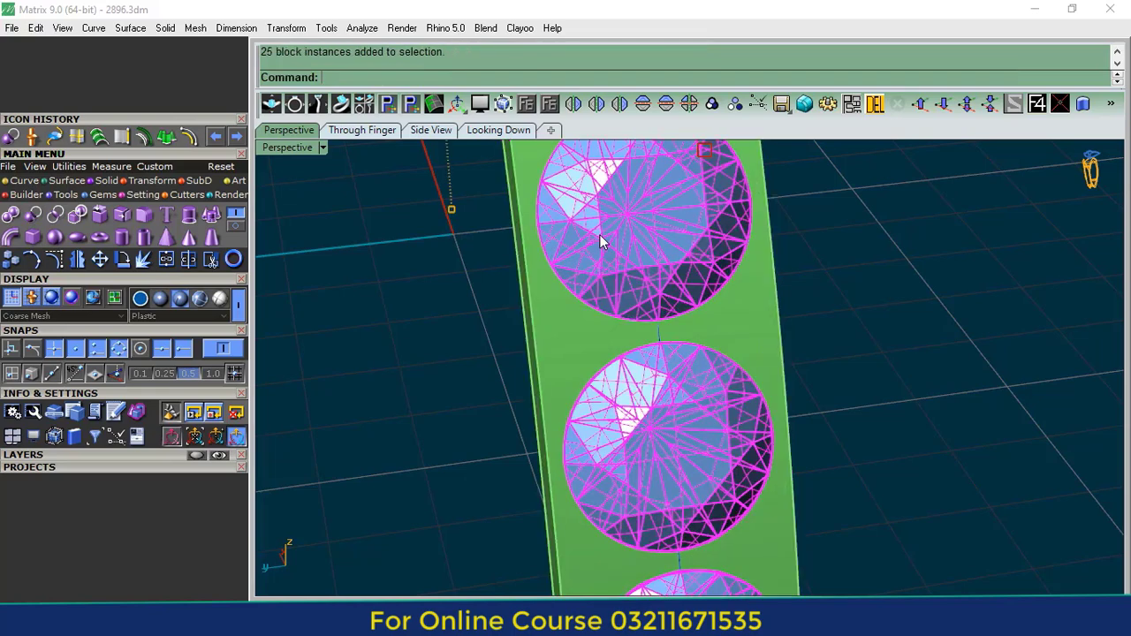
- Start Prong Adder on all the gems with two shared prongs, and set the large and small prong diameters to 0.45 mm
left_click(142, 195)
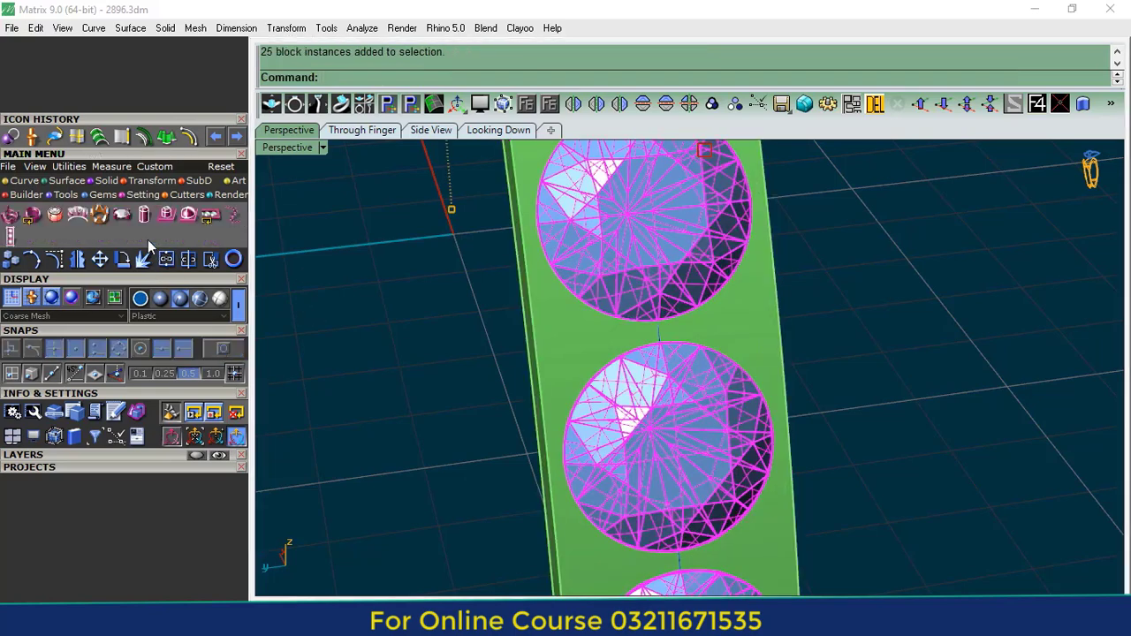
left_click(122, 217)
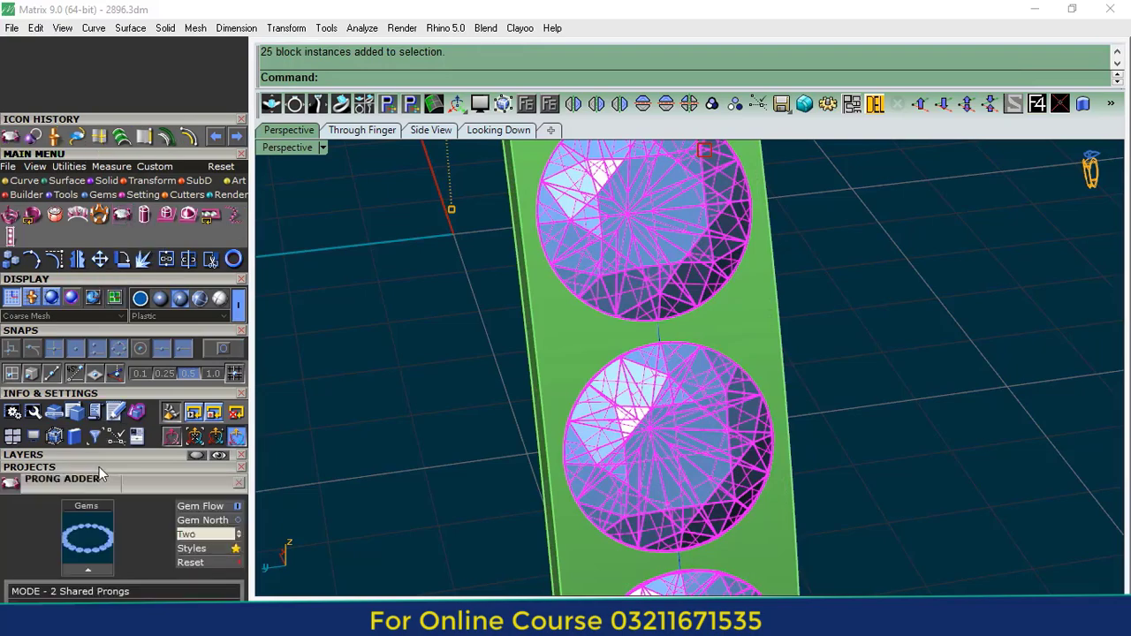
left_click(95, 242)
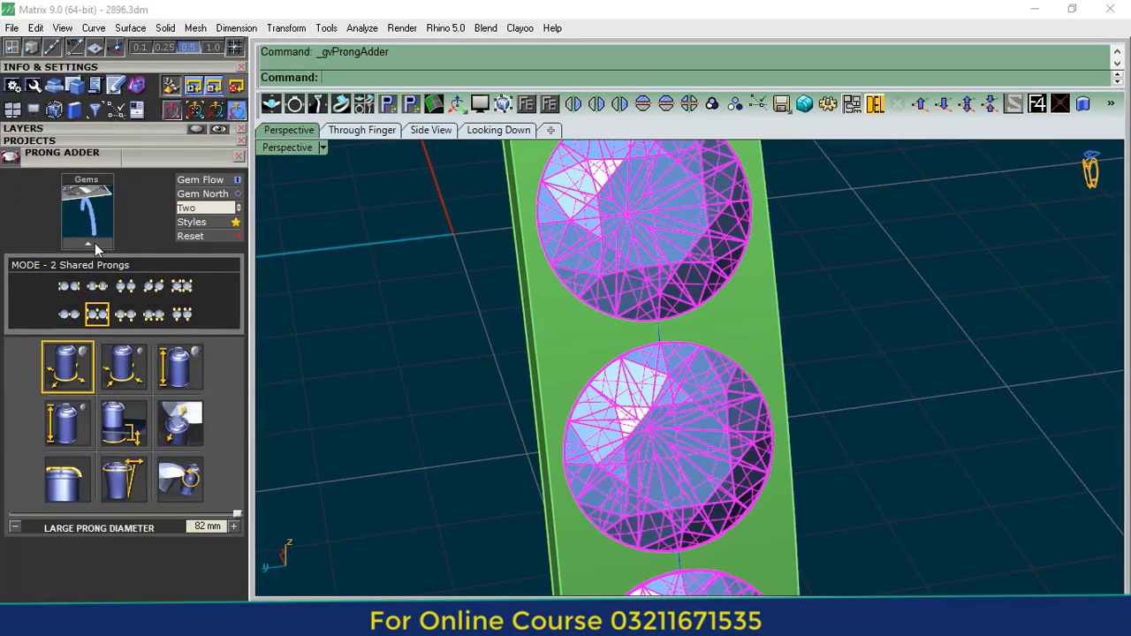
scroll(495, 353, "down", 8)
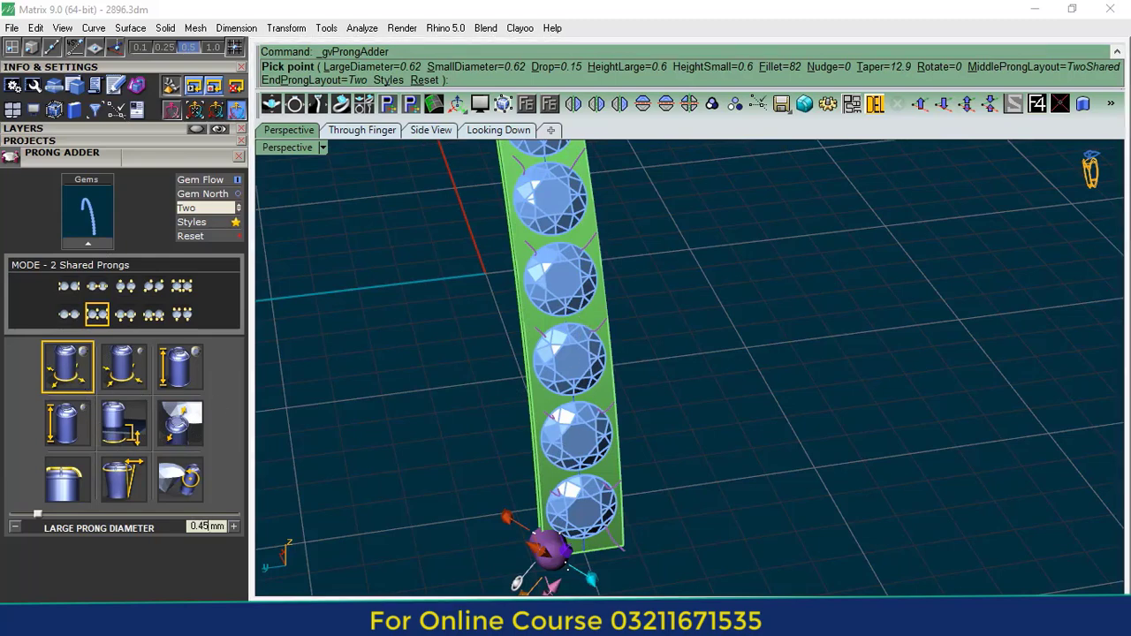
key("Return")
left_click(129, 372)
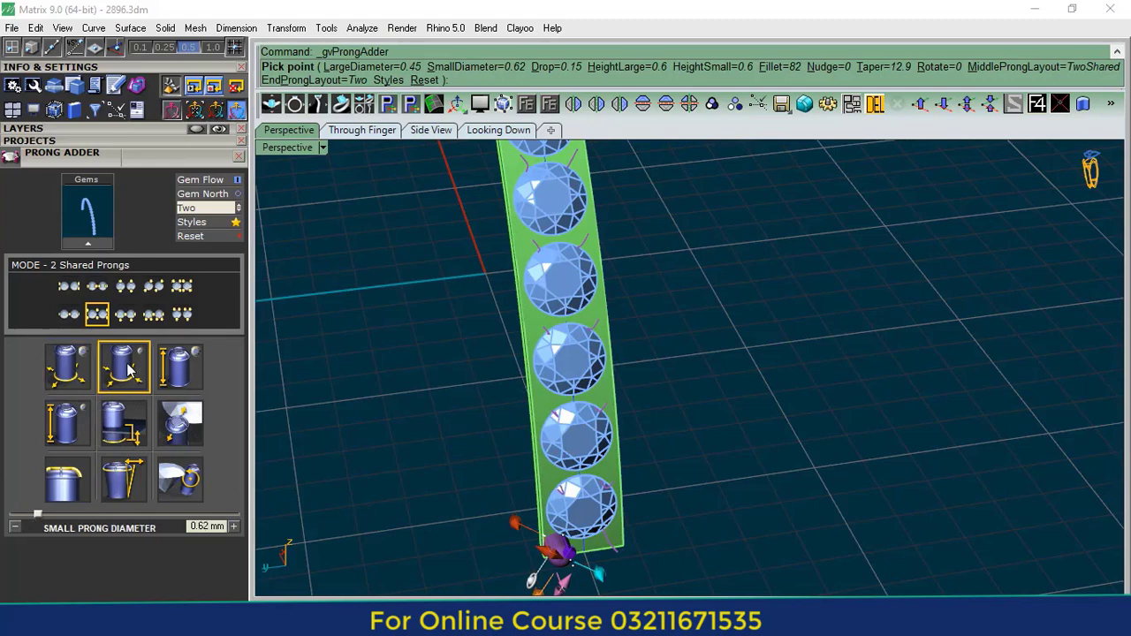
type("0.45")
key("Return")
- Generate the shared prongs along the band, keeping the 0.6 mm heights, 0.15 mm drop, 0% nudge and 82% fillet
left_click(186, 378)
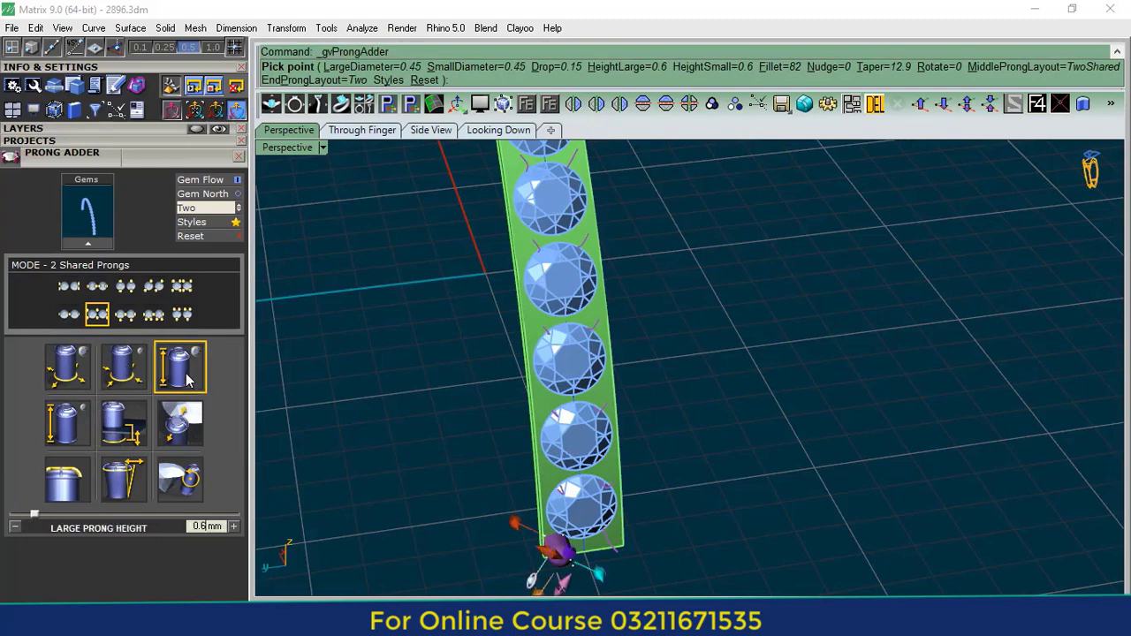
left_click(70, 432)
left_click(129, 422)
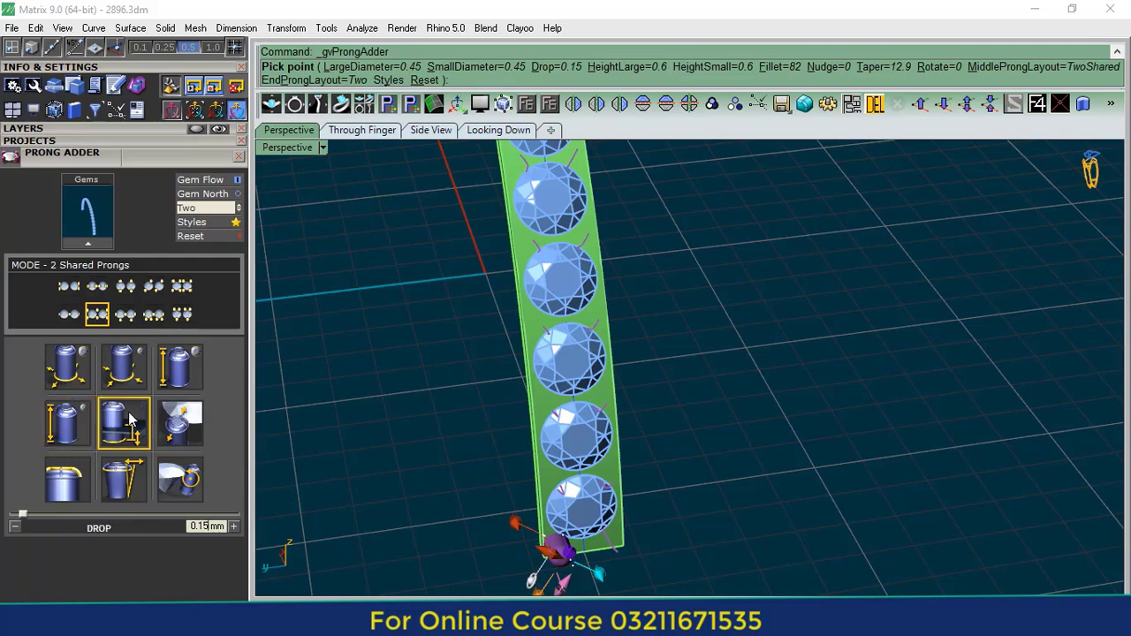
left_click(180, 436)
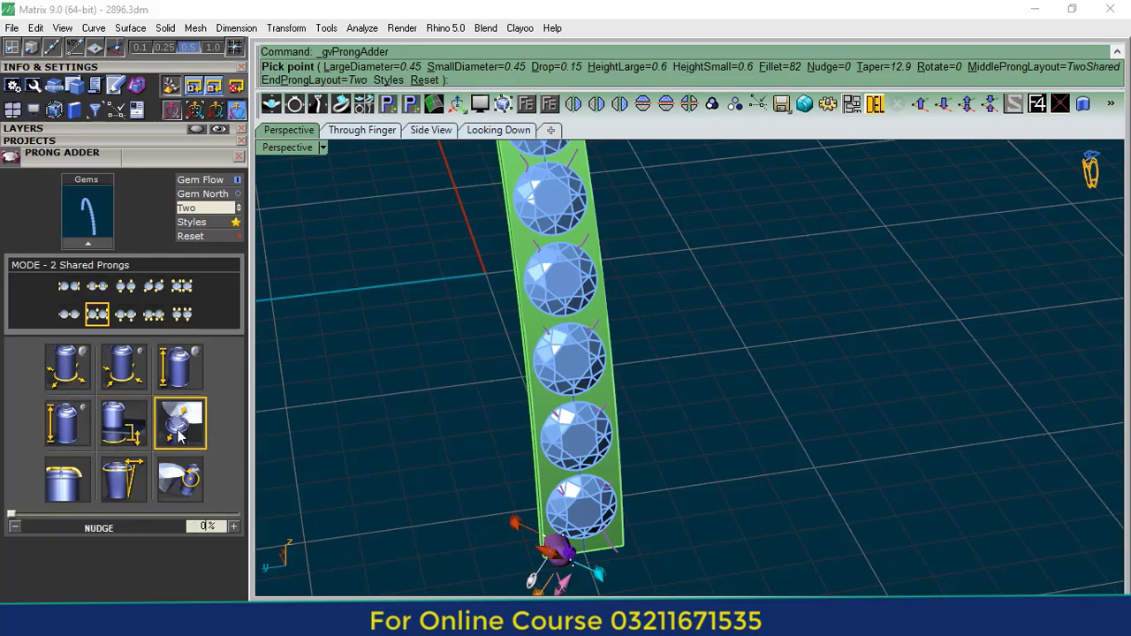
left_click(68, 480)
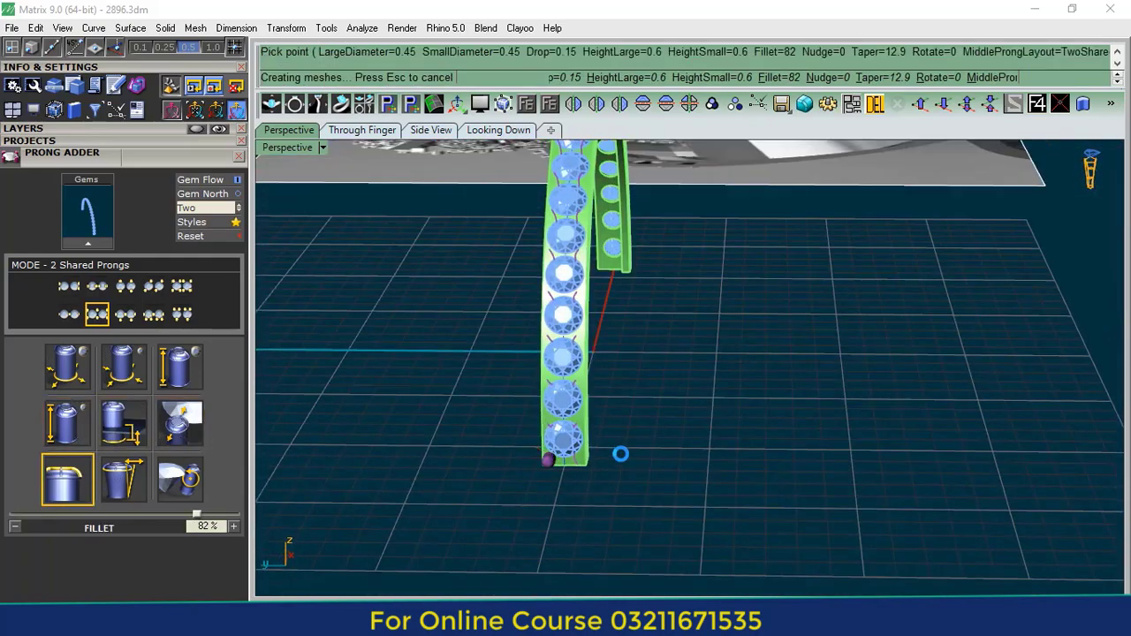
scroll(564, 455, "up", 4)
right_click_drag(526, 433, 540, 398)
scroll(525, 408, "up", 5)
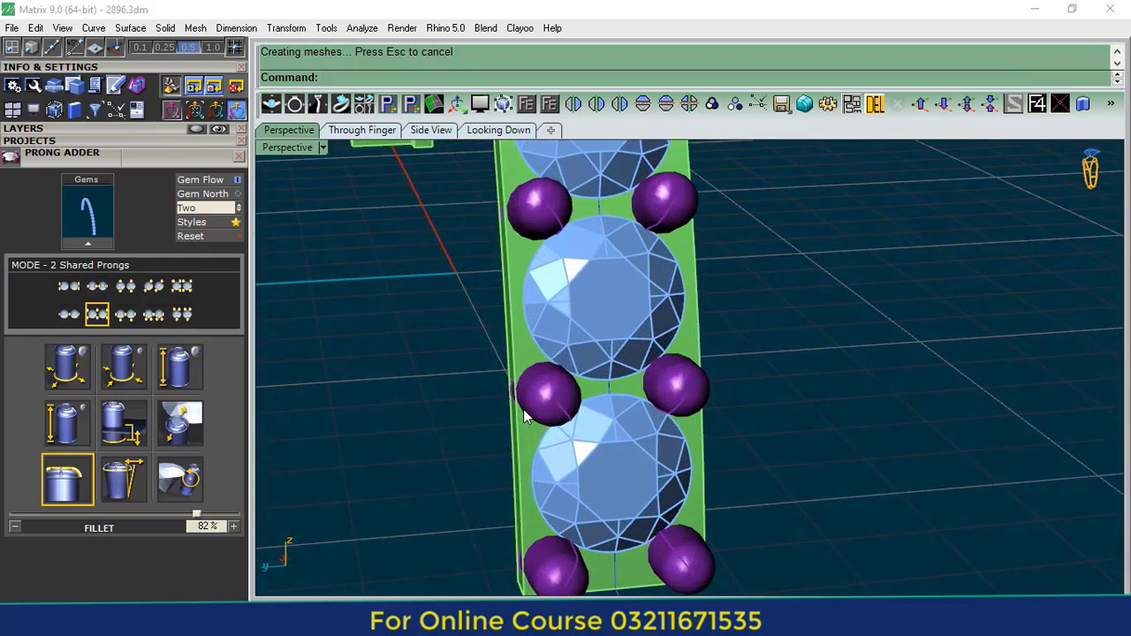
- Group the prongs together with the band solids
scroll(542, 399, "up", 3)
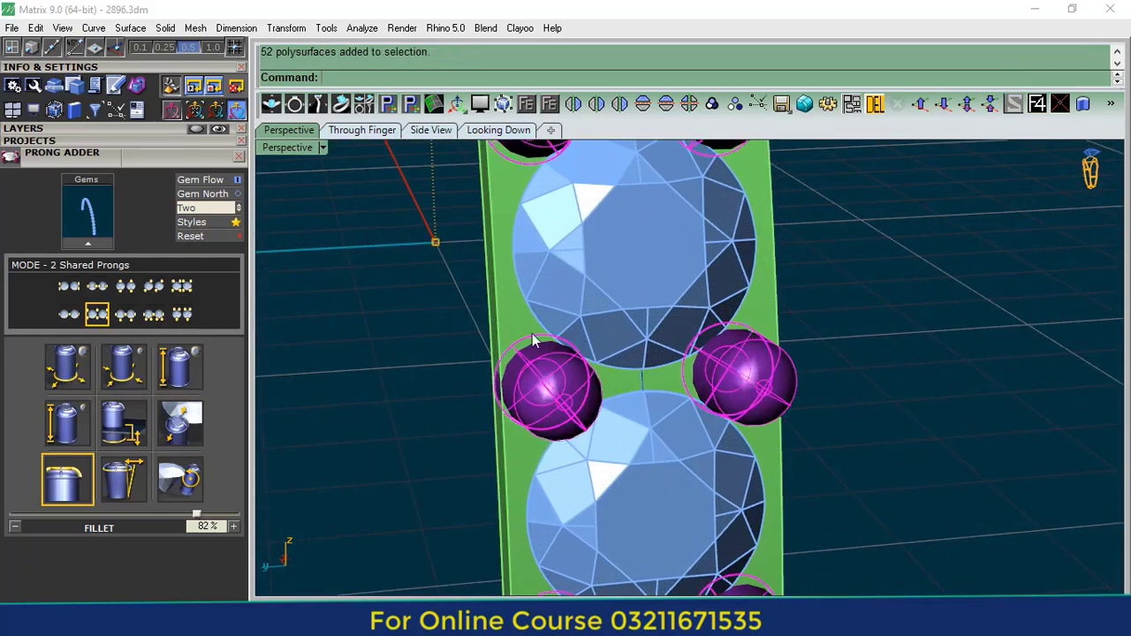
left_click(506, 325, "shift")
left_click(712, 105)
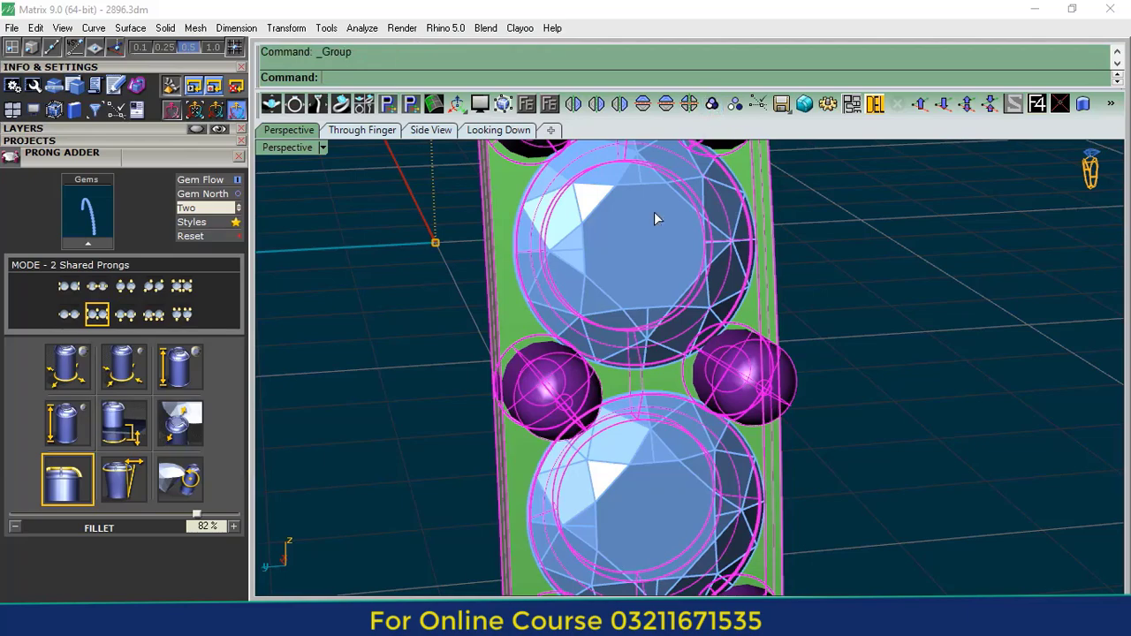
- Delete the gems and the centre isocurve, leaving only the cut band and its prongs
left_click(875, 104)
key("Delete")
right_click_drag(930, 255, 749, 253)
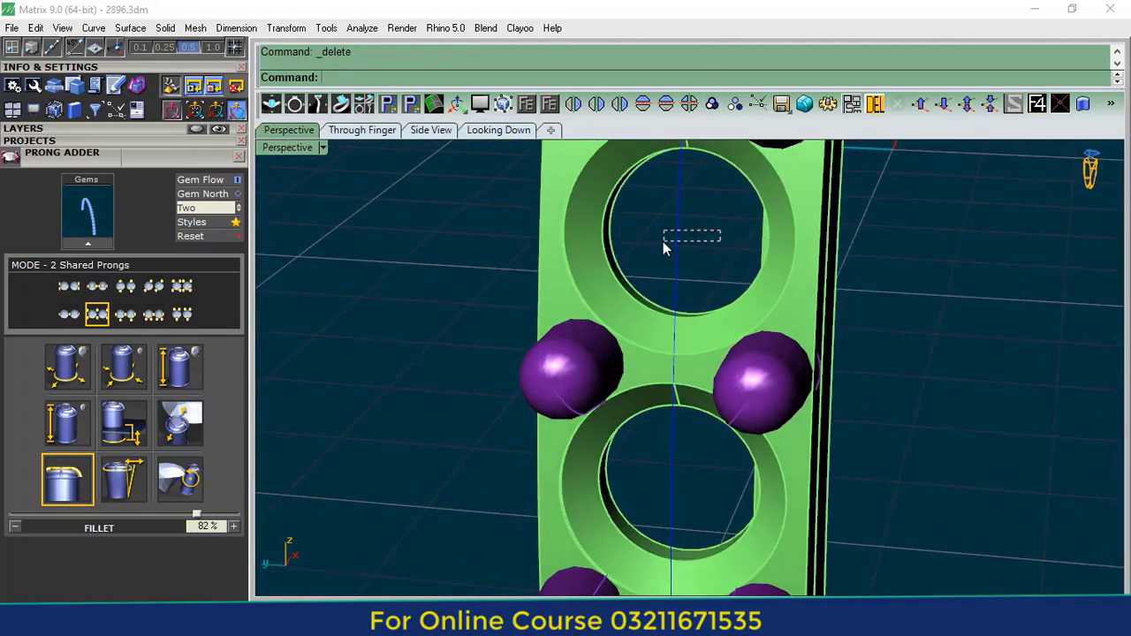
left_click_drag(720, 231, 663, 242)
left_click(875, 102)
- Group all visible band parts and prongs, and move them to the Metal 03 layer
right_click_drag(852, 331, 728, 401, "shift")
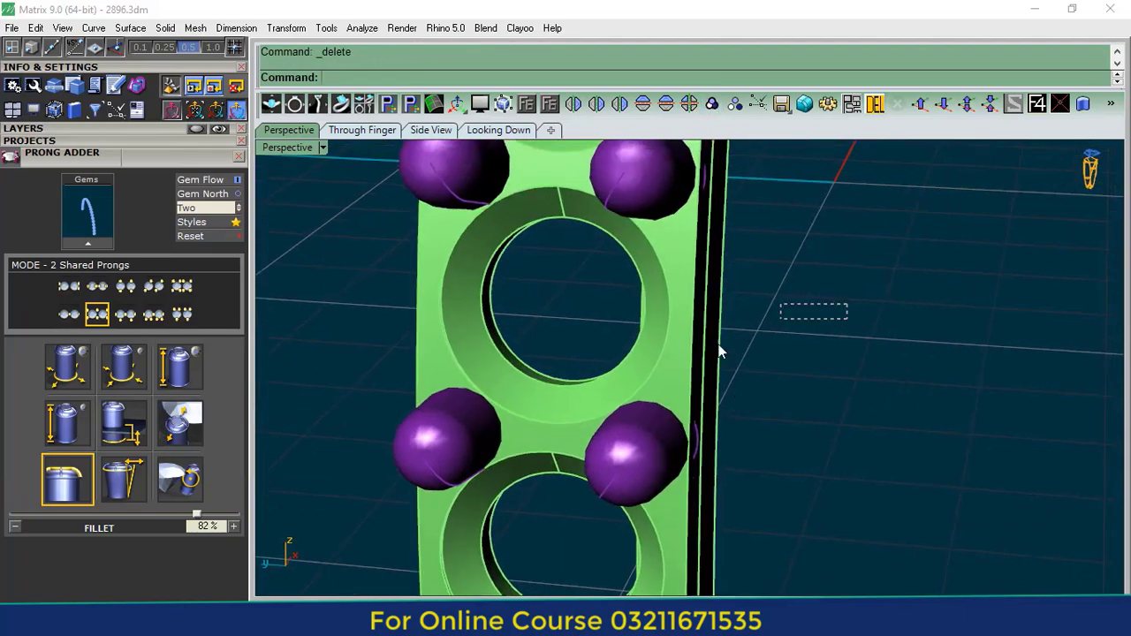
key("ctrl+a")
left_click(712, 104)
left_click(238, 156)
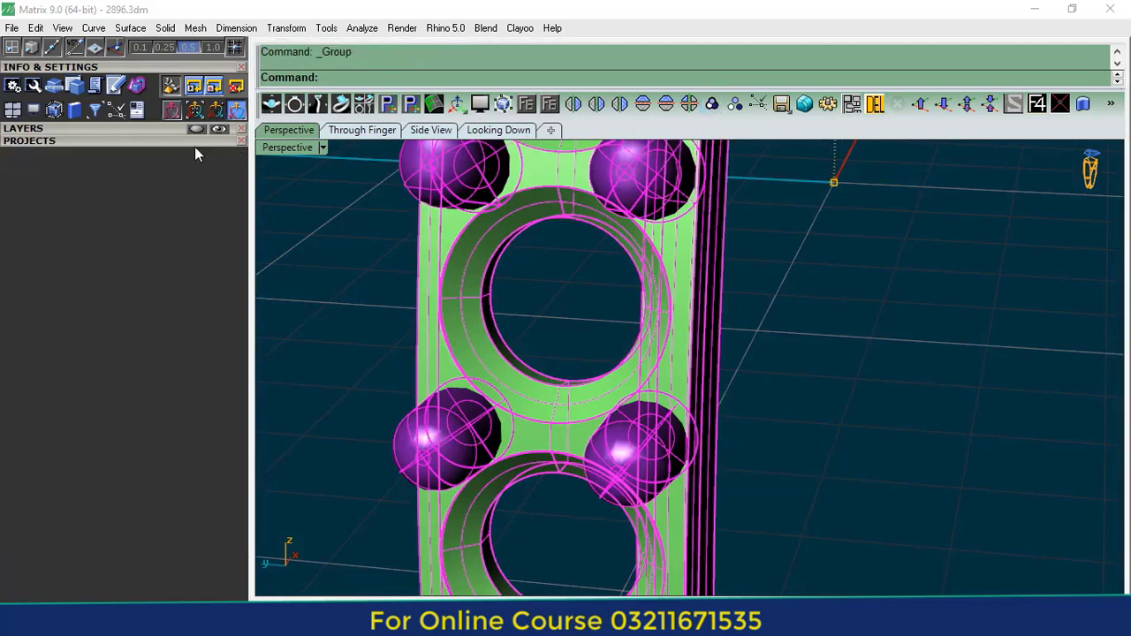
left_click(145, 129)
left_click(50, 187)
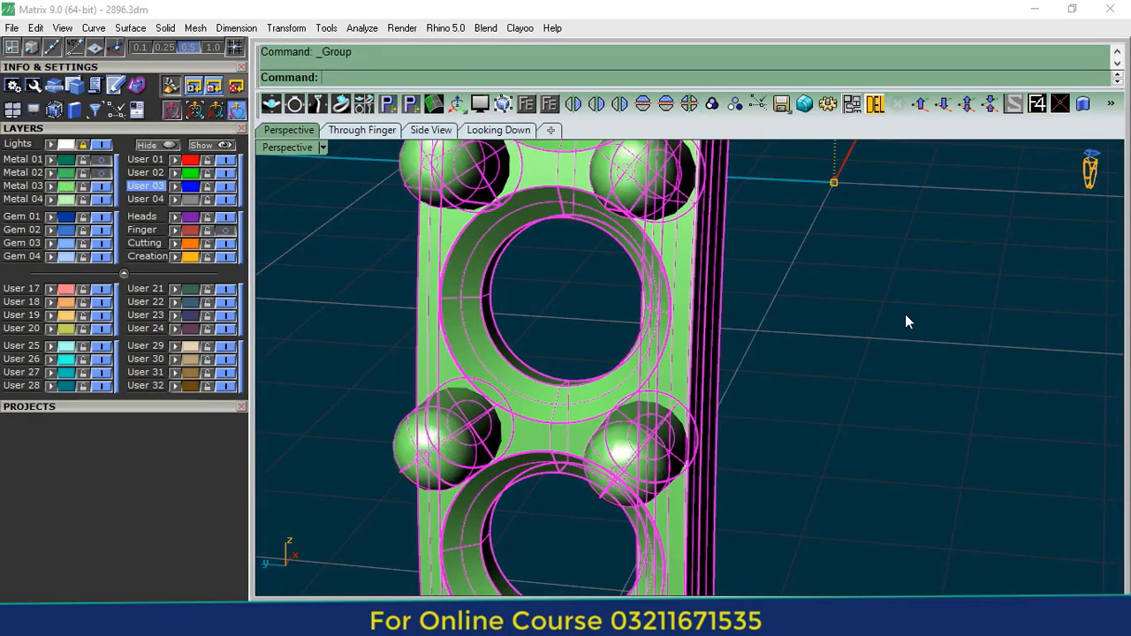
left_click(904, 316)
- Move the gem-set band sideways from the ring's centre to the front edge of the octagonal head
scroll(575, 424, "down", 15)
right_click_drag(575, 424, 583, 511, "shift")
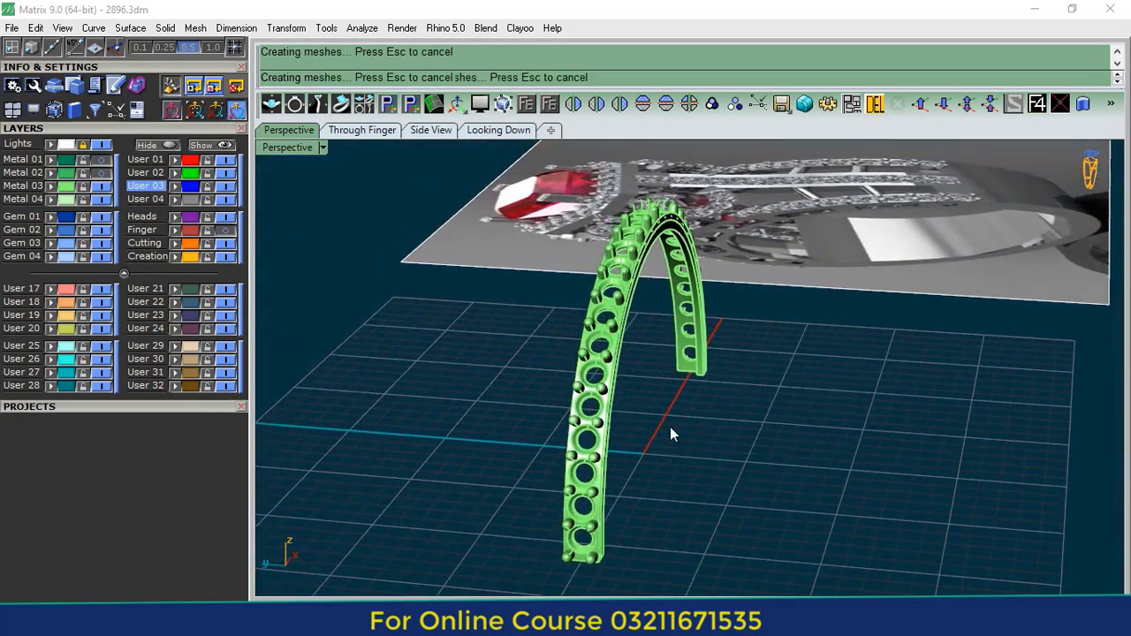
left_click(382, 133)
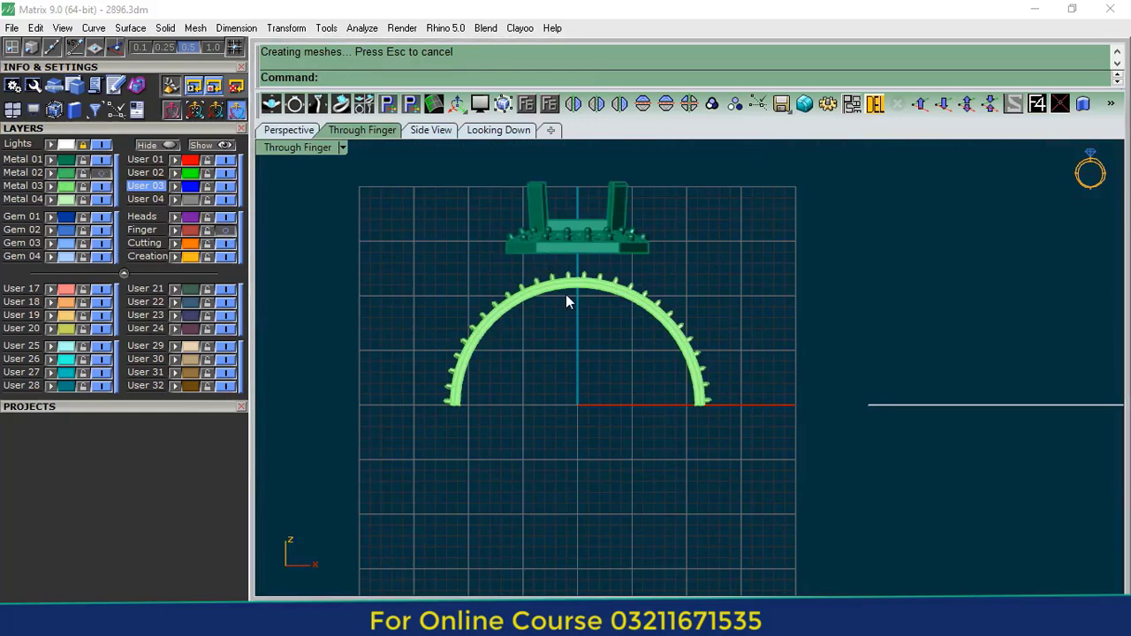
left_click(624, 292)
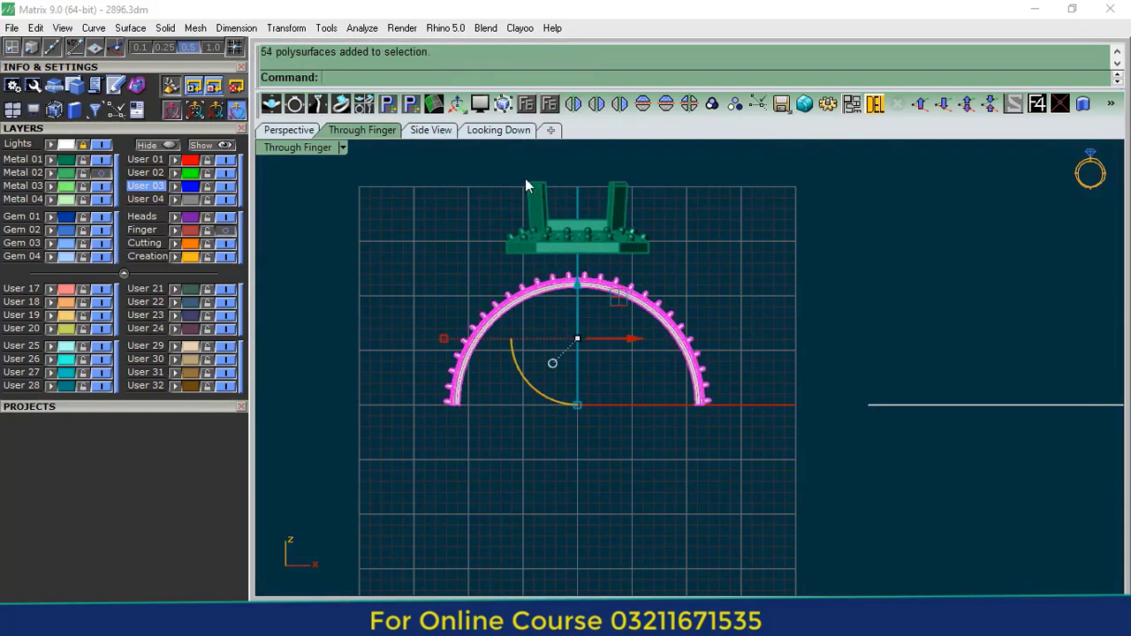
left_click(496, 131)
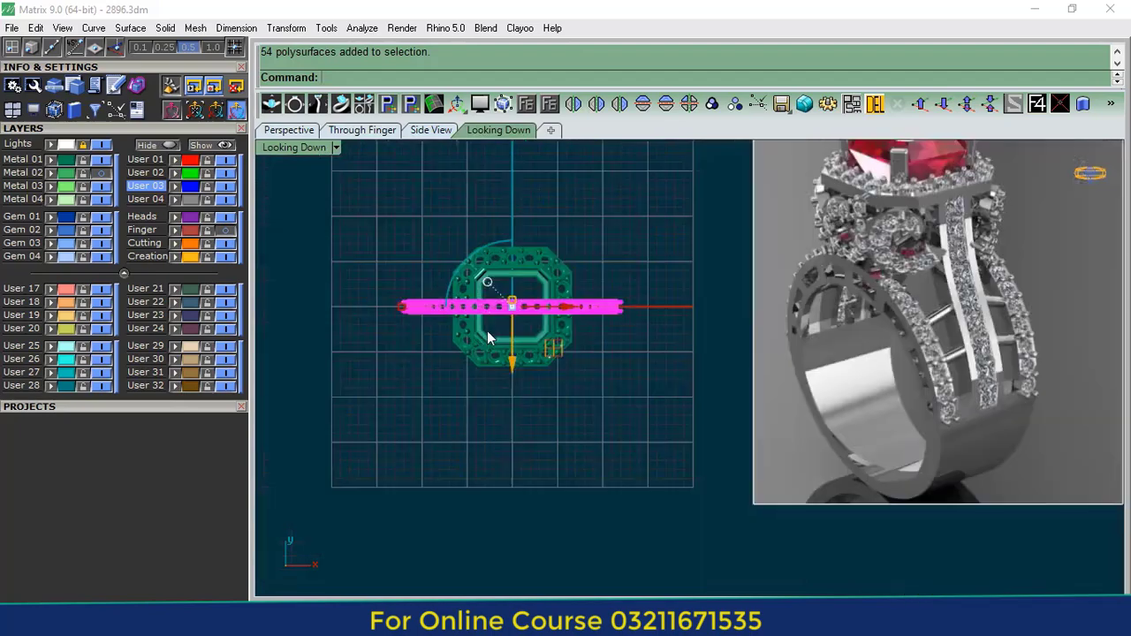
scroll(734, 281, "up", 5)
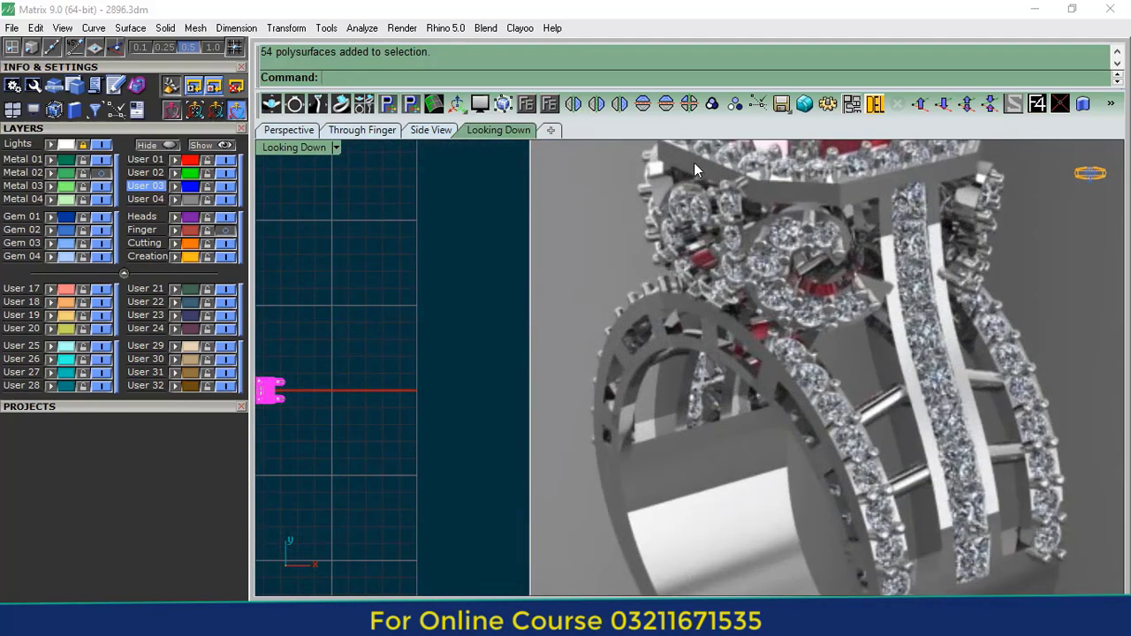
scroll(695, 301, "down", 6)
scroll(557, 341, "up", 4)
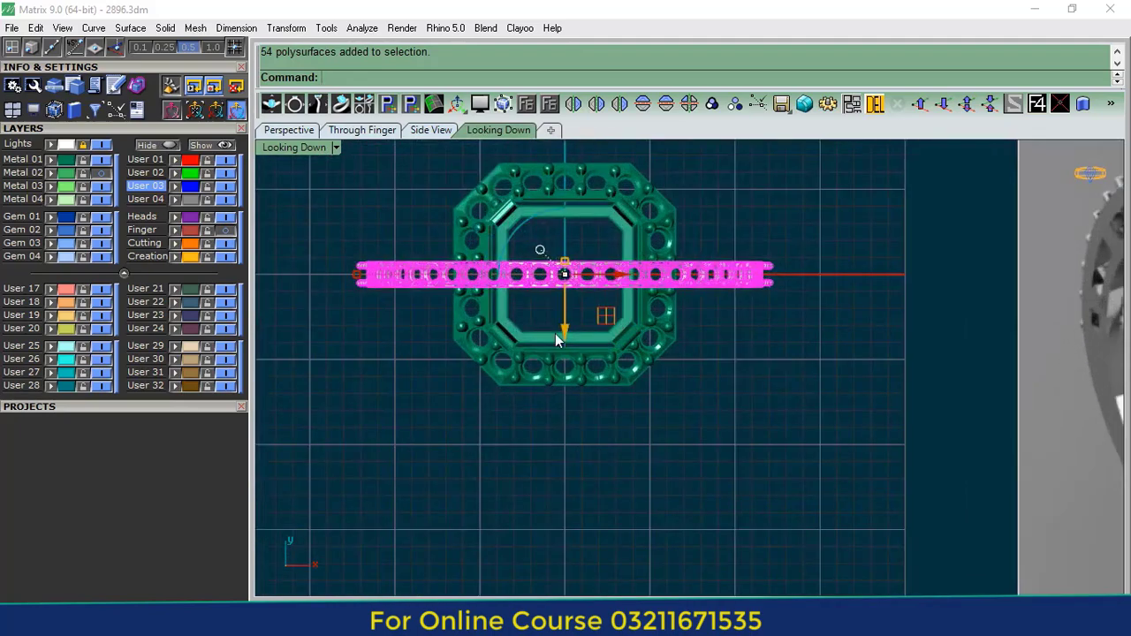
left_click_drag(565, 340, 615, 435)
scroll(572, 395, "up", 7)
mouse_move(542, 374)
left_mouse_down()
mouse_move(558, 365)
mouse_move(541, 373)
left_mouse_up()
- Raise the octagonal head vertically to open a wider gap above the band
left_click(362, 130)
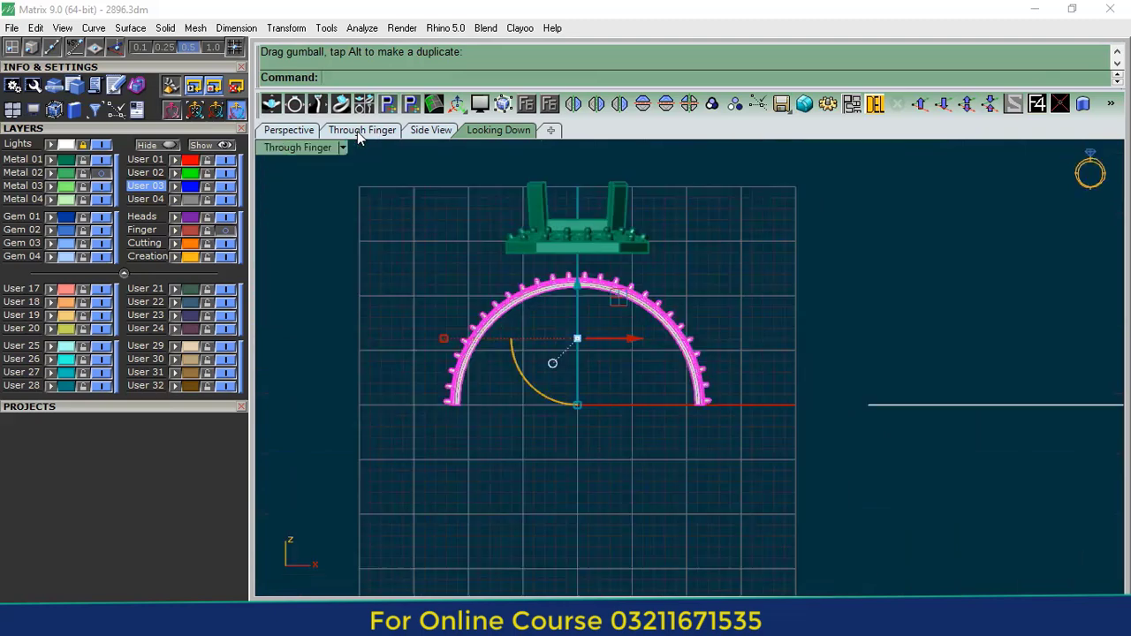
left_click(686, 267)
scroll(573, 284, "up", 4)
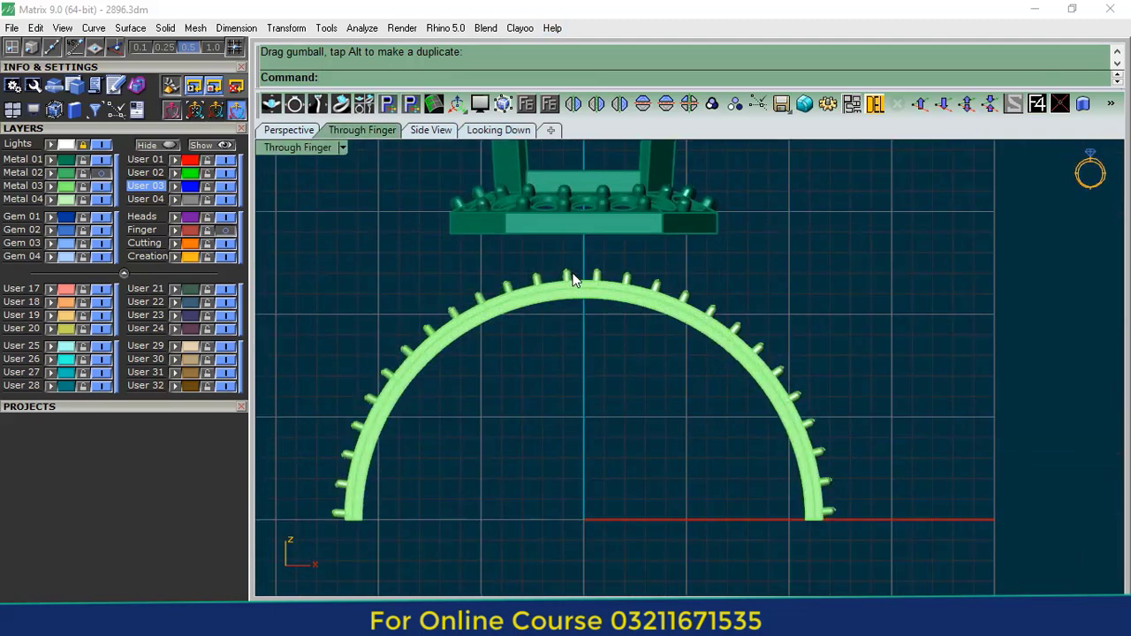
right_click_drag(539, 244, 513, 392)
left_click(561, 359)
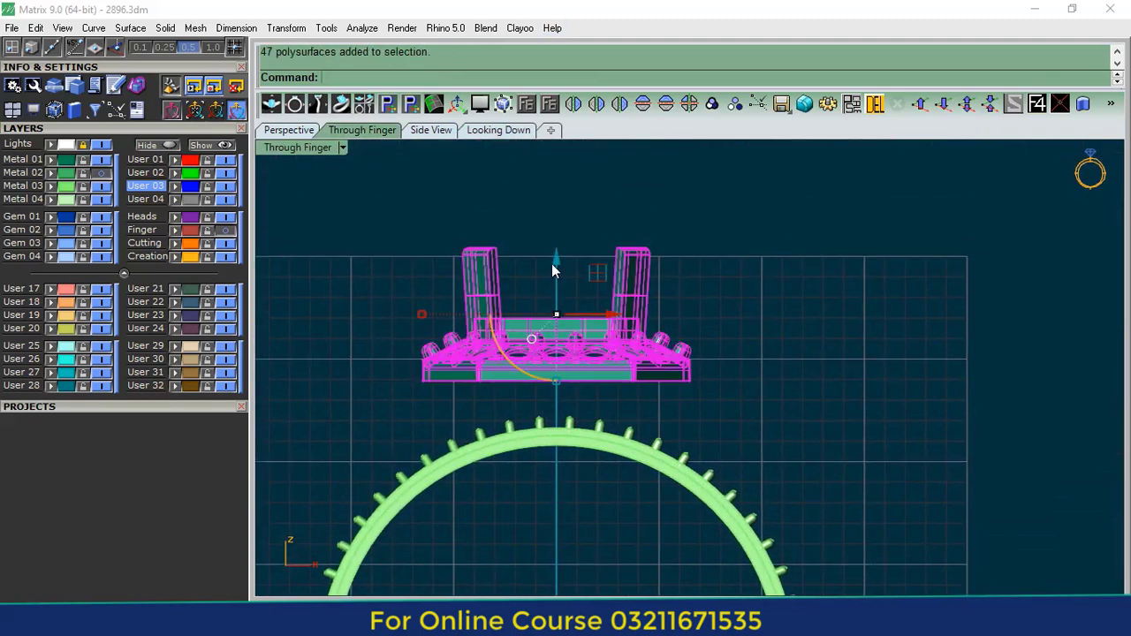
mouse_move(559, 254)
left_mouse_down()
mouse_move(580, 202)
mouse_move(534, 200)
mouse_move(558, 189)
left_mouse_up()
left_click(757, 292)
- Lift the crescent scroll motif from the origin into the gap between the band and the head
scroll(566, 353, "down", 5)
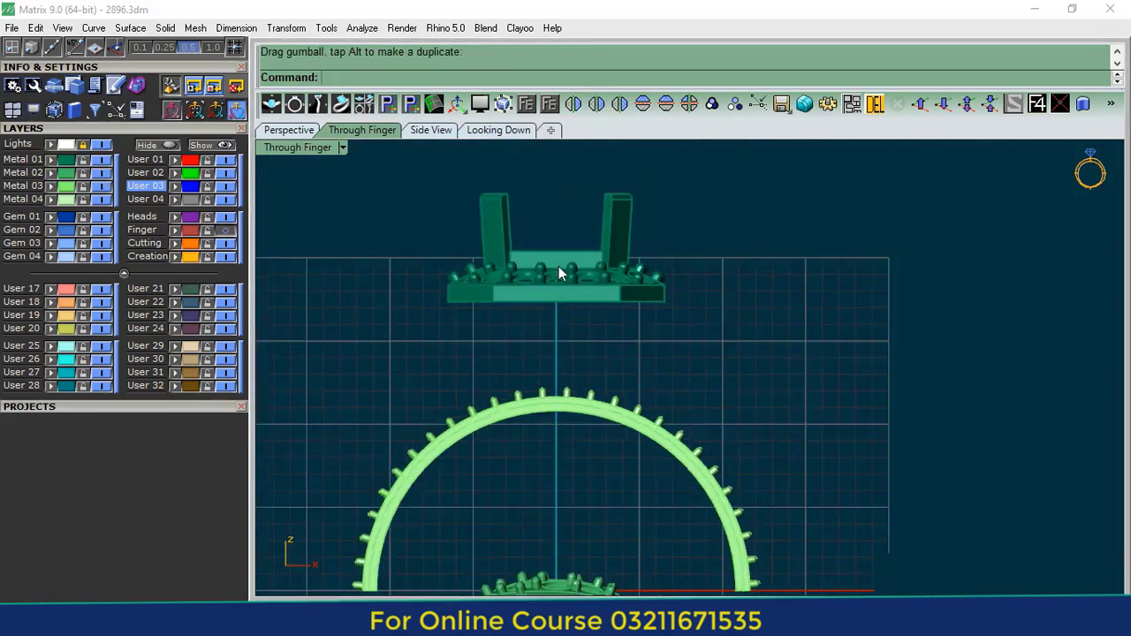
left_click(556, 477)
left_click_drag(553, 425, 578, 267)
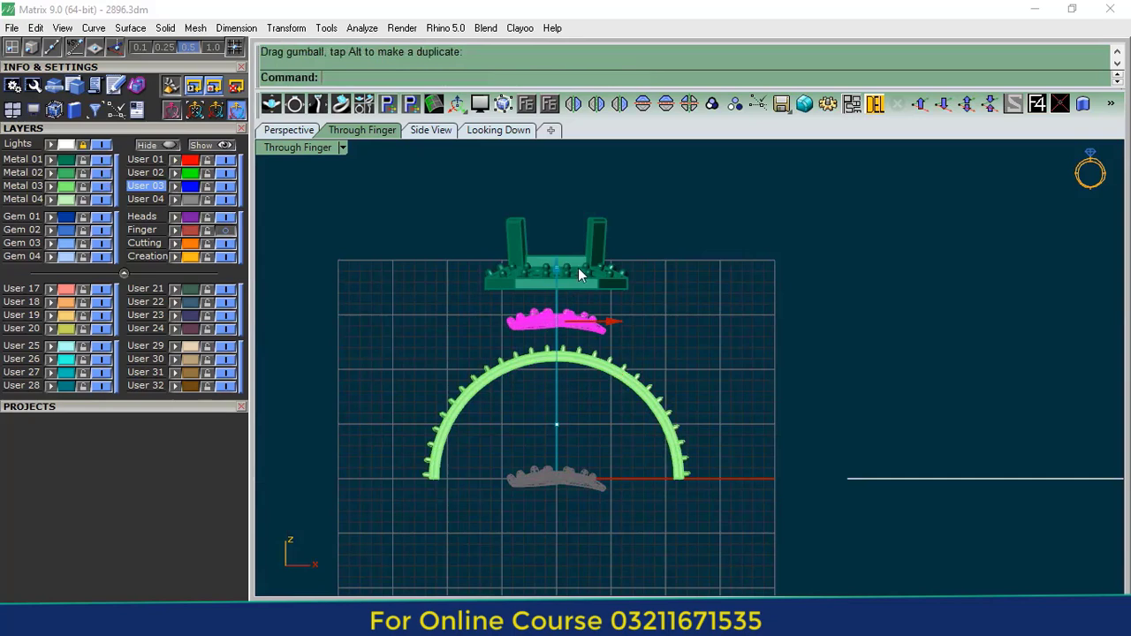
scroll(557, 297, "up", 2)
- Rotate the scroll motif 90 degrees to stand upright and move it outward in line with the band
left_click(430, 131)
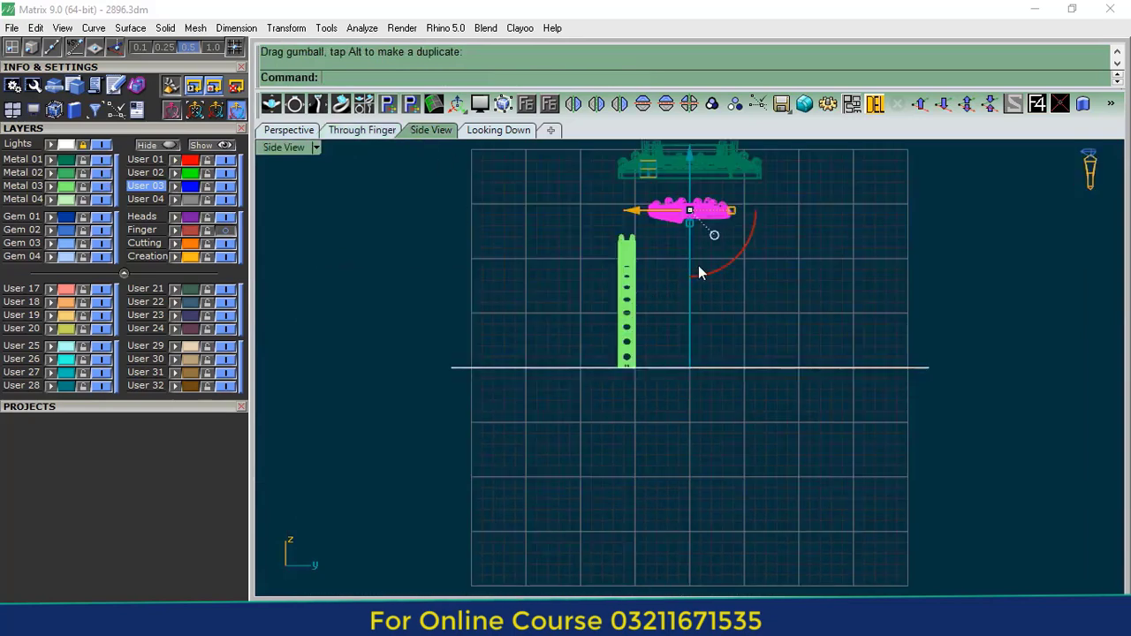
right_click_drag(697, 273, 638, 359)
left_click_drag(640, 362, 800, 297)
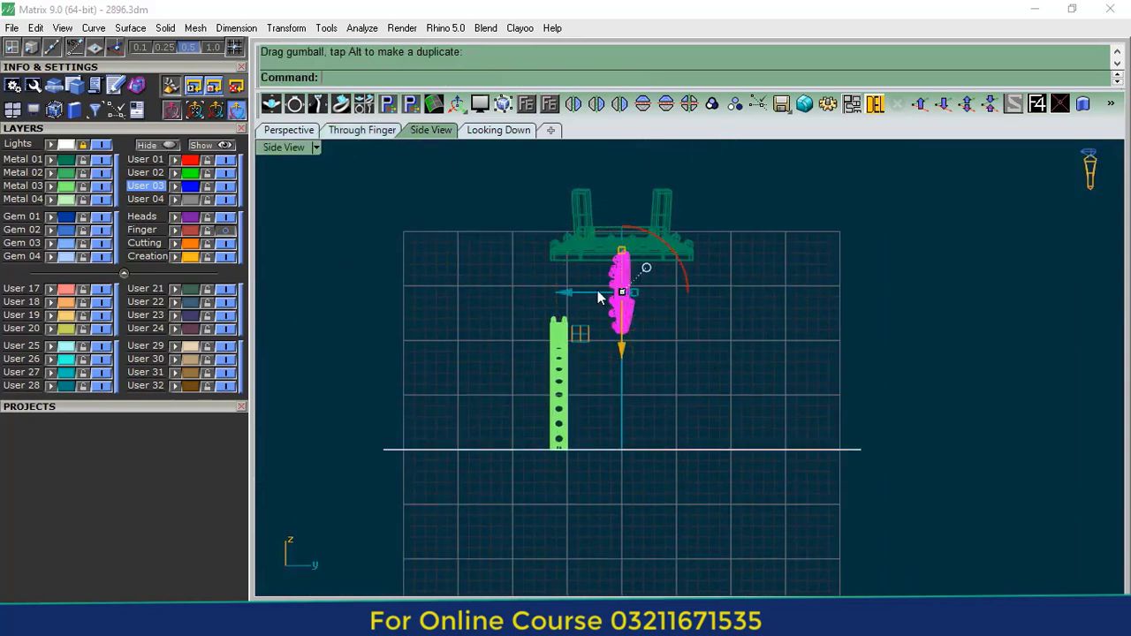
left_click_drag(563, 292, 502, 305)
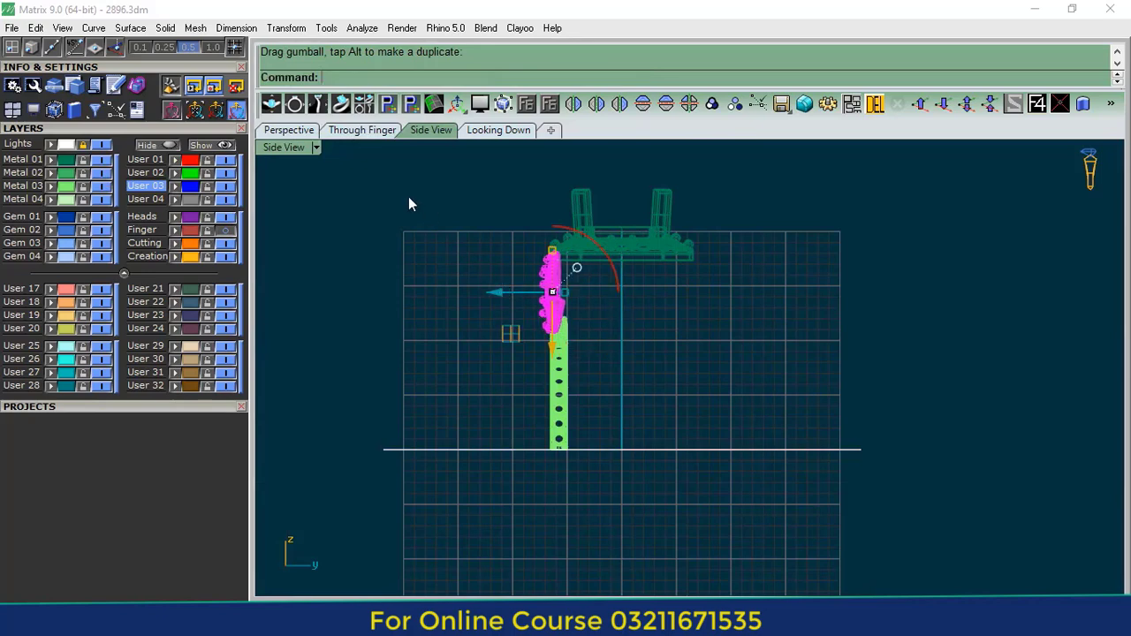
- Rotate the scroll motif within the through-finger plane so its opening faces upward, following the scroll in the reference picture
left_click(361, 130)
scroll(490, 347, "up", 4)
left_click_drag(490, 348, 494, 412)
left_click(508, 132)
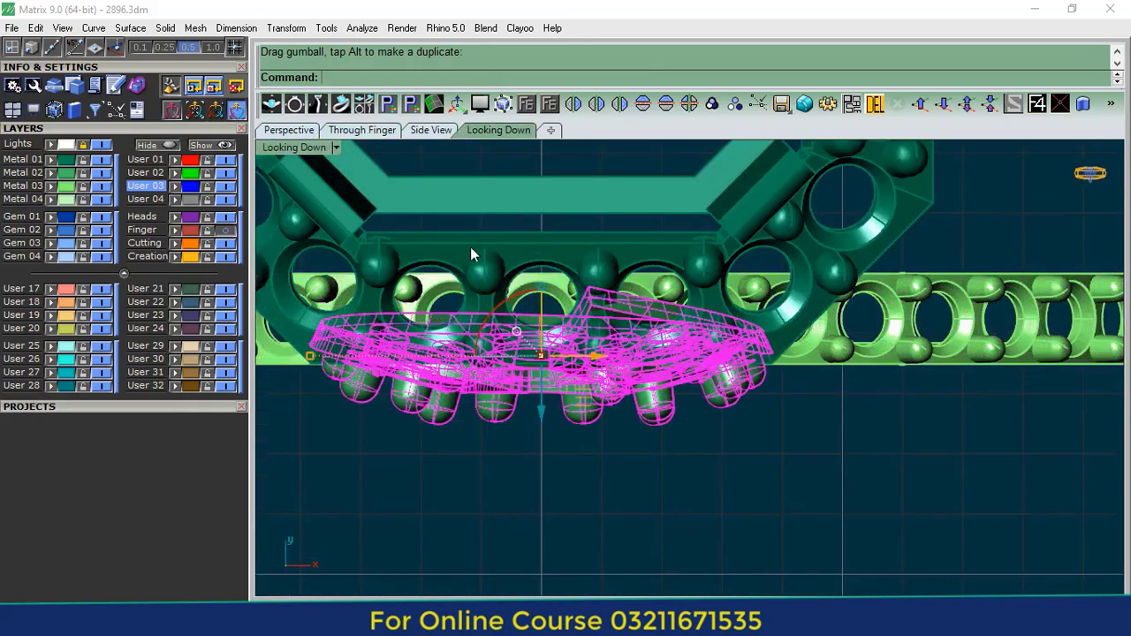
scroll(478, 318, "down", 9)
right_click_drag(801, 372, 691, 449)
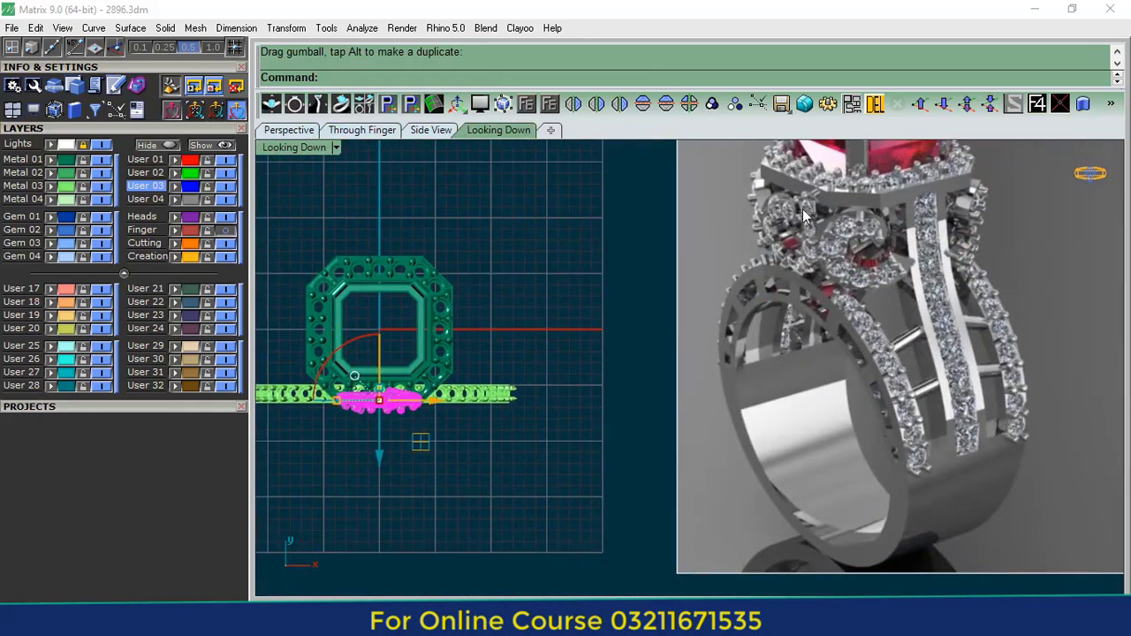
left_click(358, 130)
scroll(558, 316, "up", 4)
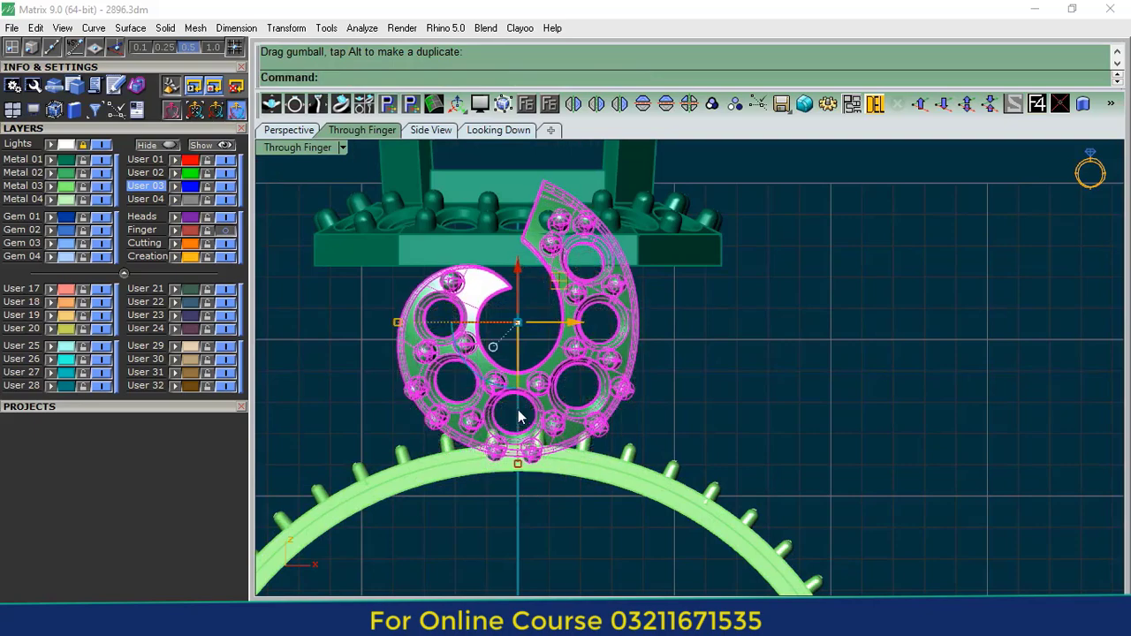
left_click_drag(506, 395, 474, 401)
left_click(759, 421)
- Raise the head further to reduce its overlap with the tip of the scroll motif
right_click_drag(649, 356, 636, 423)
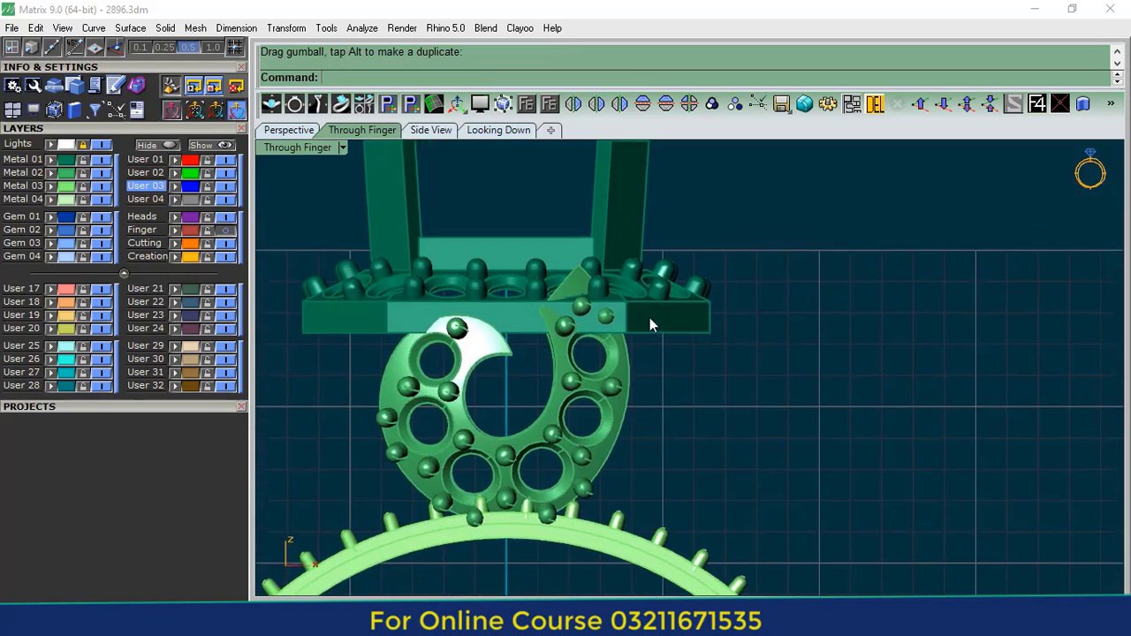
left_click(649, 319)
right_click_drag(613, 346, 613, 418)
left_click_drag(511, 255, 523, 218)
left_click(735, 422)
- Rotate the scroll motif slightly counterclockwise to refine its seating between the band and the head
left_click(606, 498)
right_click_drag(574, 460, 596, 380)
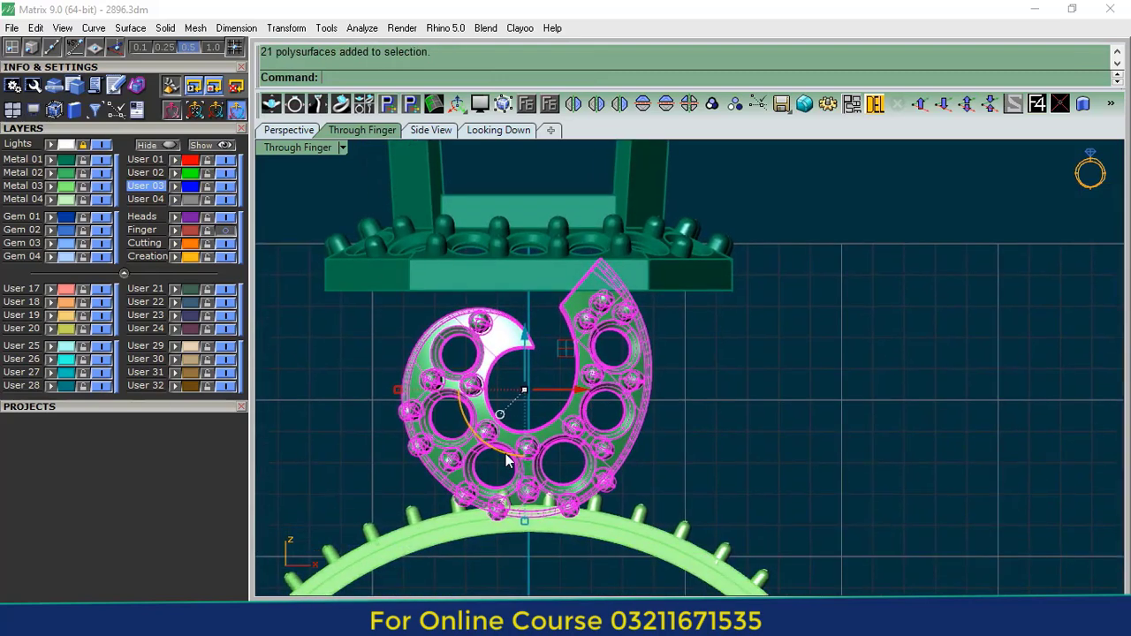
left_click_drag(504, 457, 514, 449)
left_click(800, 466)
- Nudge the head up a little more above the scroll motif's upper tip
right_click_drag(801, 467, 801, 519)
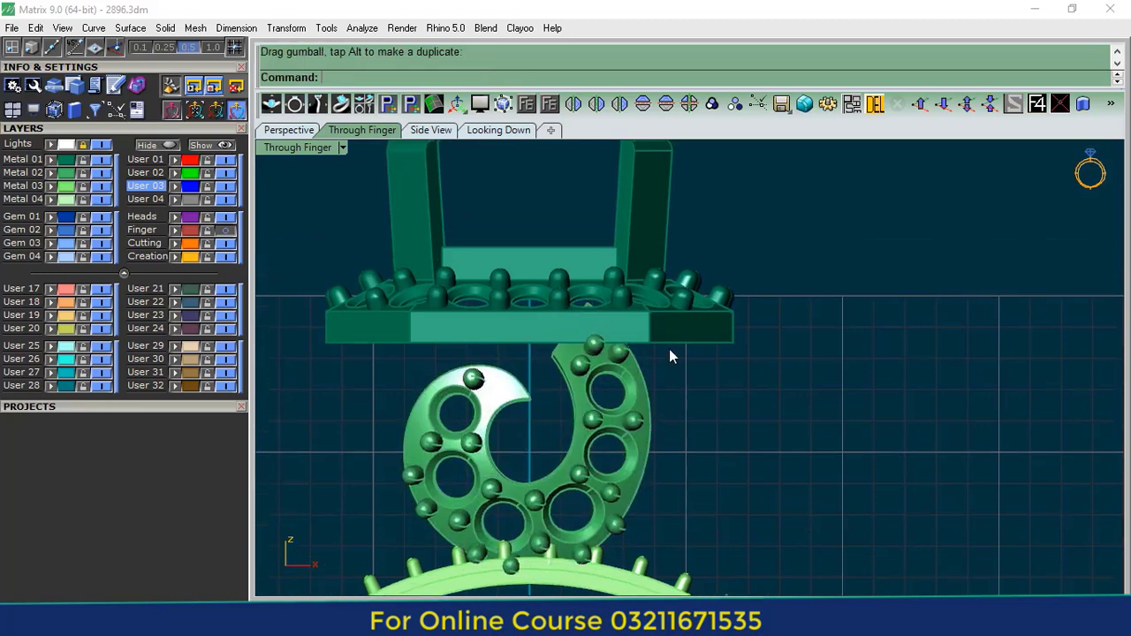
left_click(662, 334)
left_click_drag(540, 227, 558, 213)
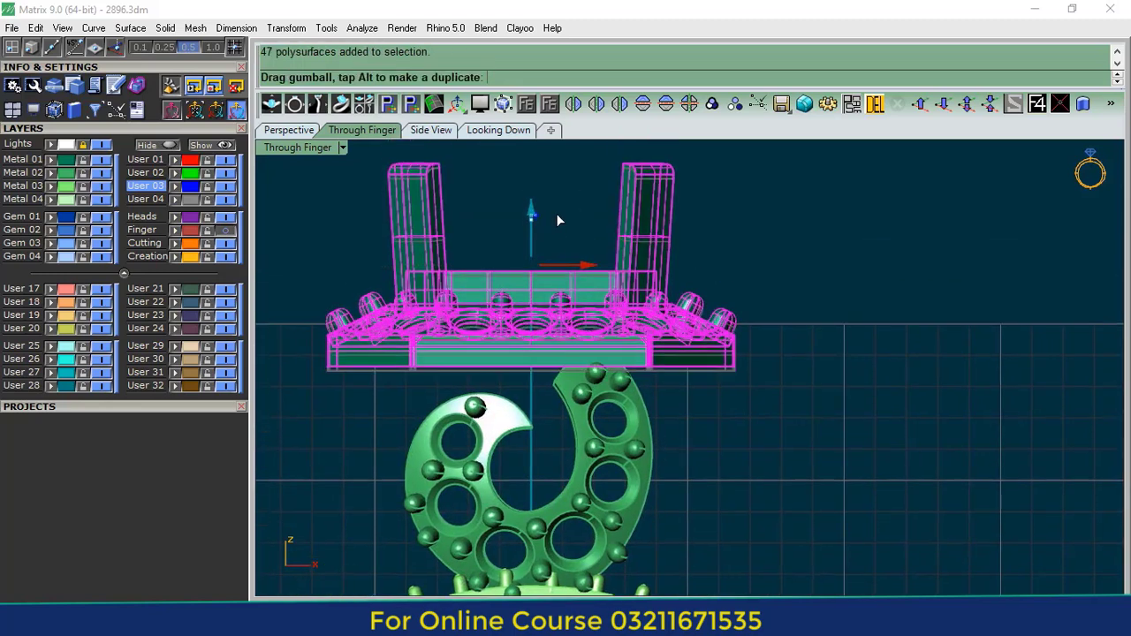
left_click(902, 356)
- Tilt the scroll motif slightly outward in the side profile with Rotate, pivoting about its lower end on the band
left_click(284, 130)
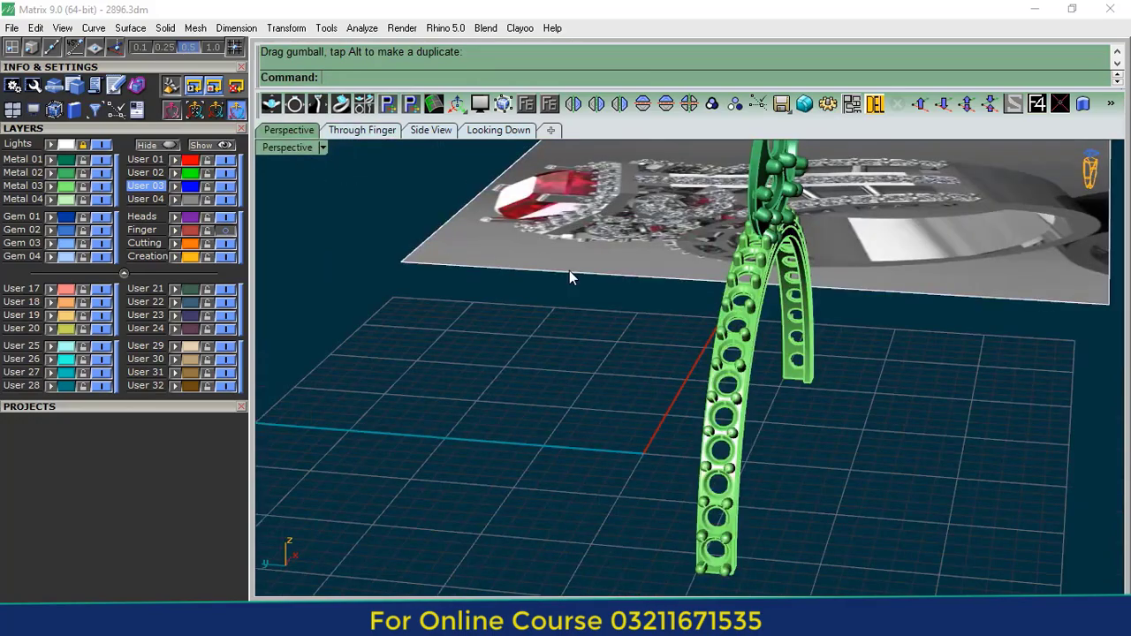
right_click_drag(854, 305, 626, 309)
left_click(629, 316)
left_click(430, 130)
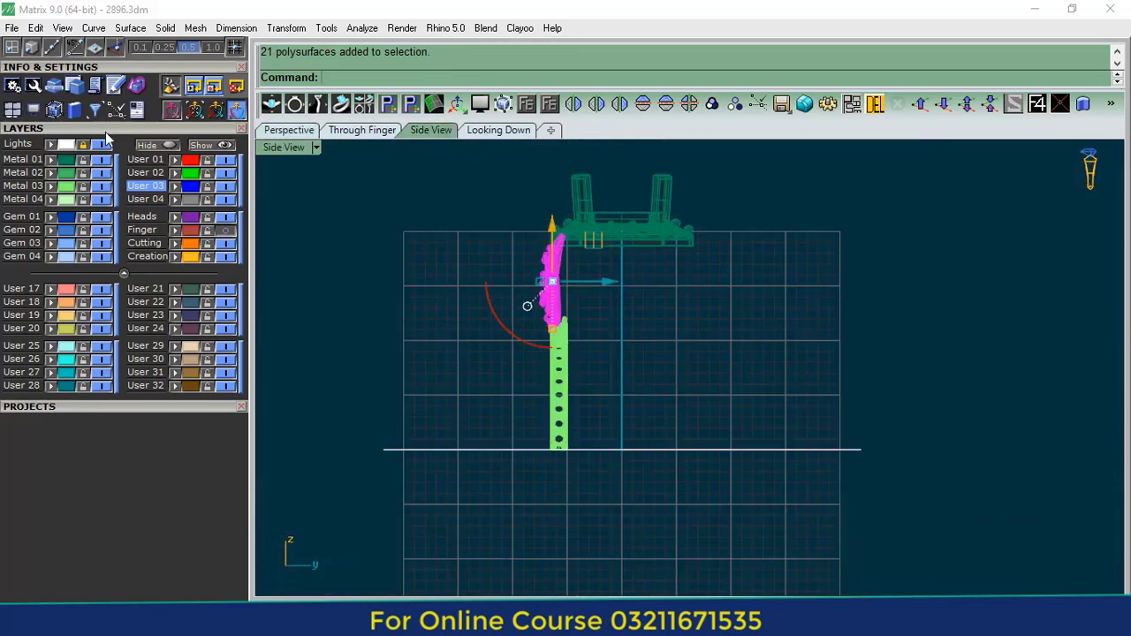
left_click(108, 128)
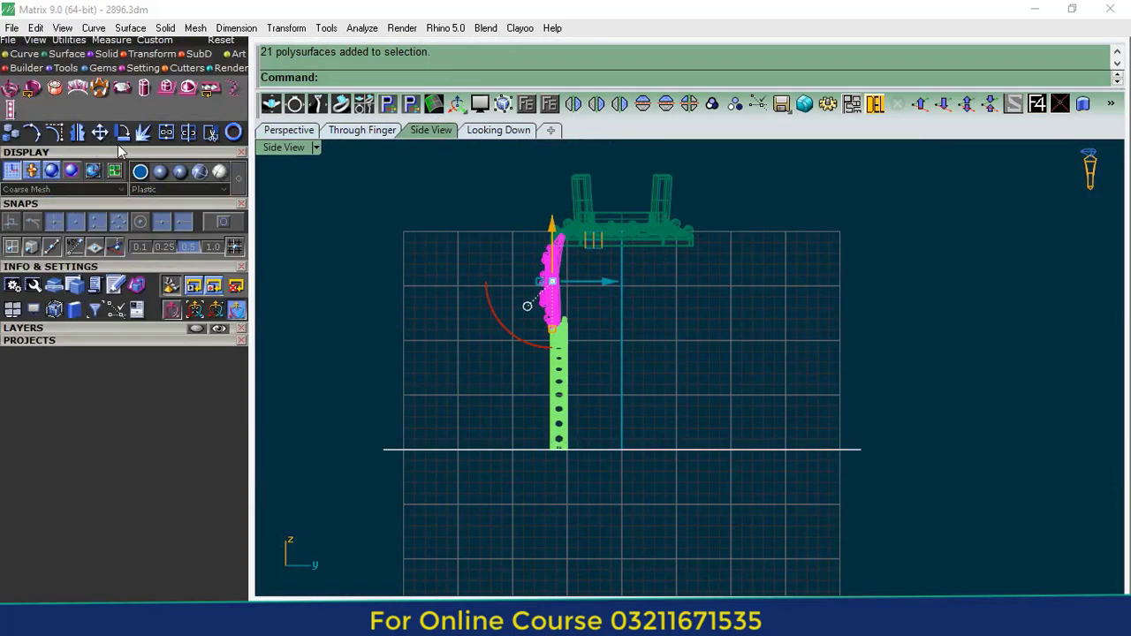
left_click(122, 133)
scroll(532, 307, "up", 8)
left_click(561, 351)
right_click_drag(573, 218, 568, 333)
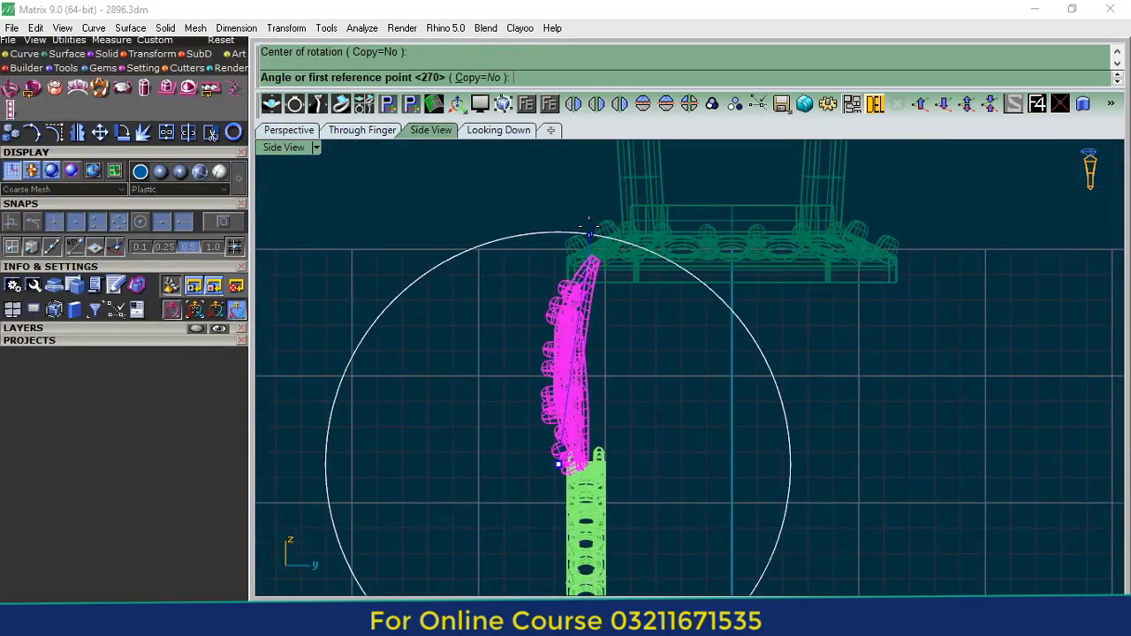
left_click(590, 225)
left_click(571, 247)
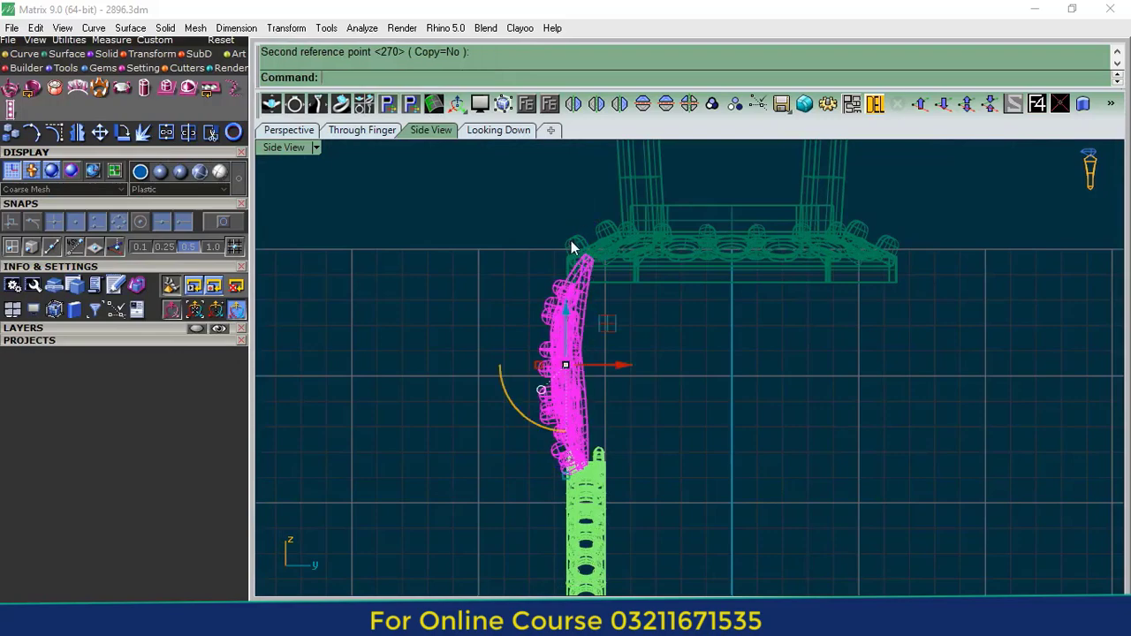
- Use DeleteHole to close two gem seat holes in the band beneath the scroll motif
left_click(290, 132)
left_click(366, 317)
right_click_drag(371, 320, 645, 428)
scroll(634, 440, "up", 6)
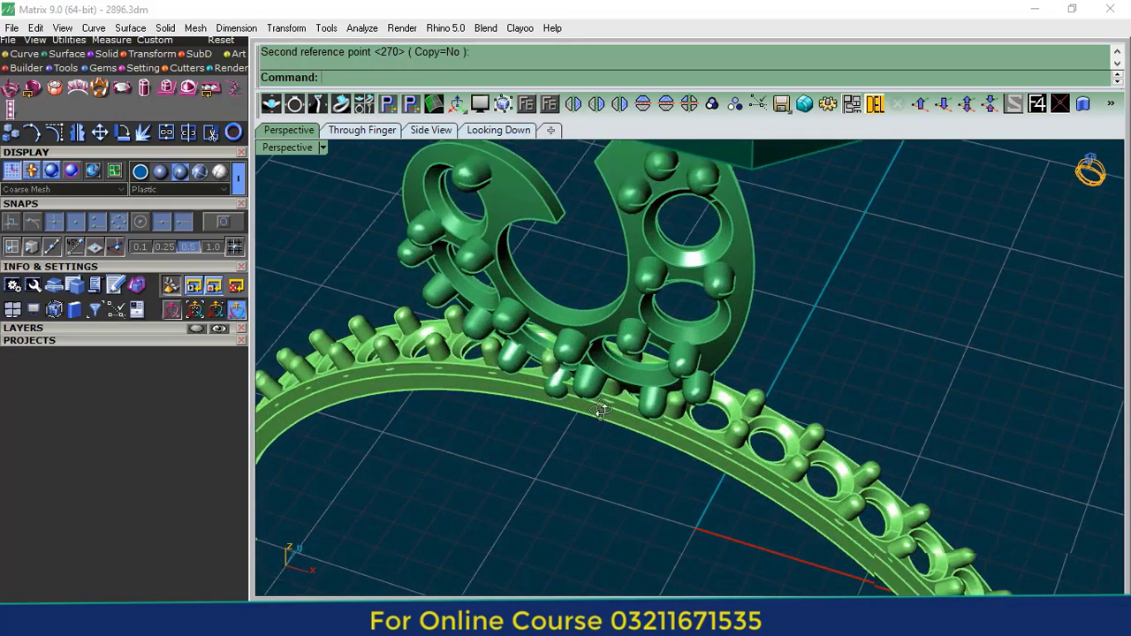
scroll(624, 408, "up", 2)
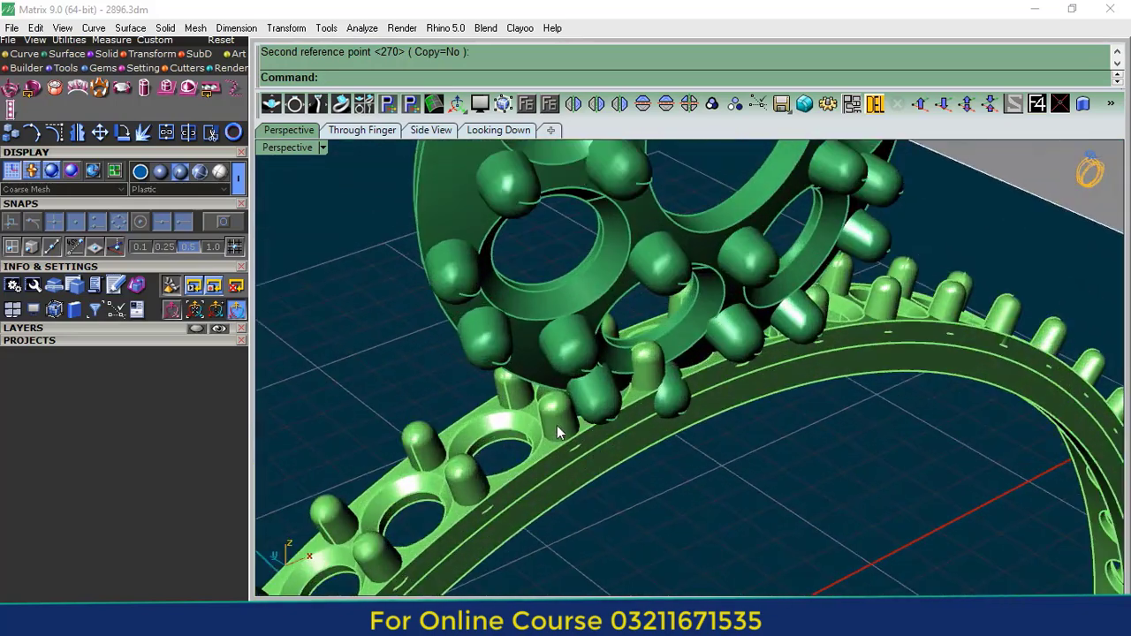
type("D")
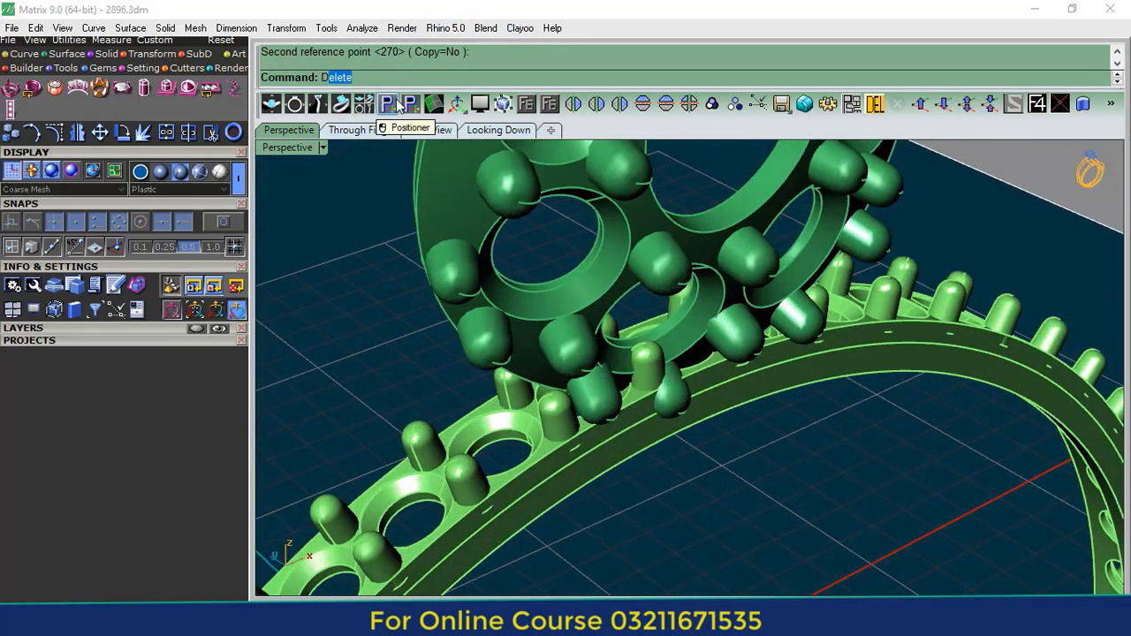
type("eleteH")
key("Return")
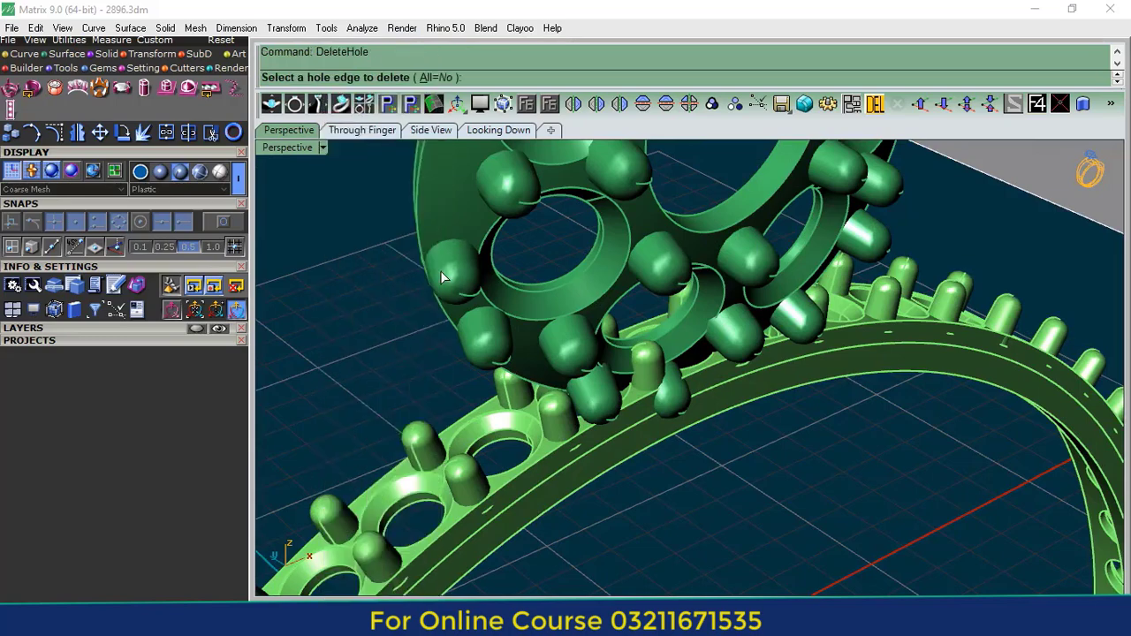
scroll(673, 418, "up", 5)
left_click(573, 414)
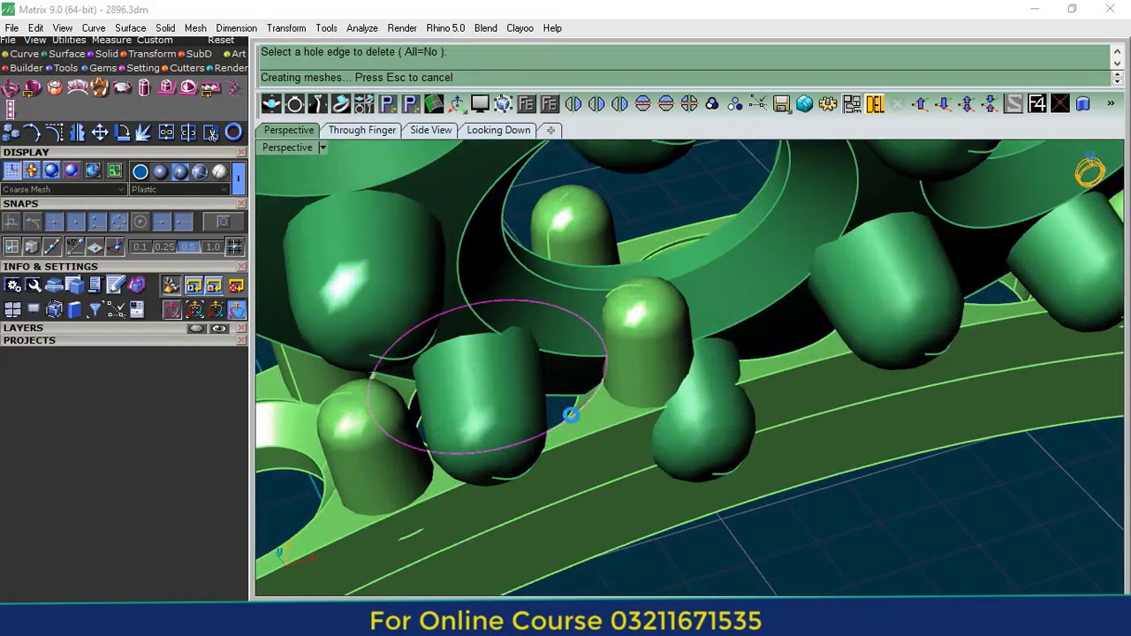
scroll(527, 404, "down", 5)
scroll(603, 318, "up", 5)
left_click(603, 317)
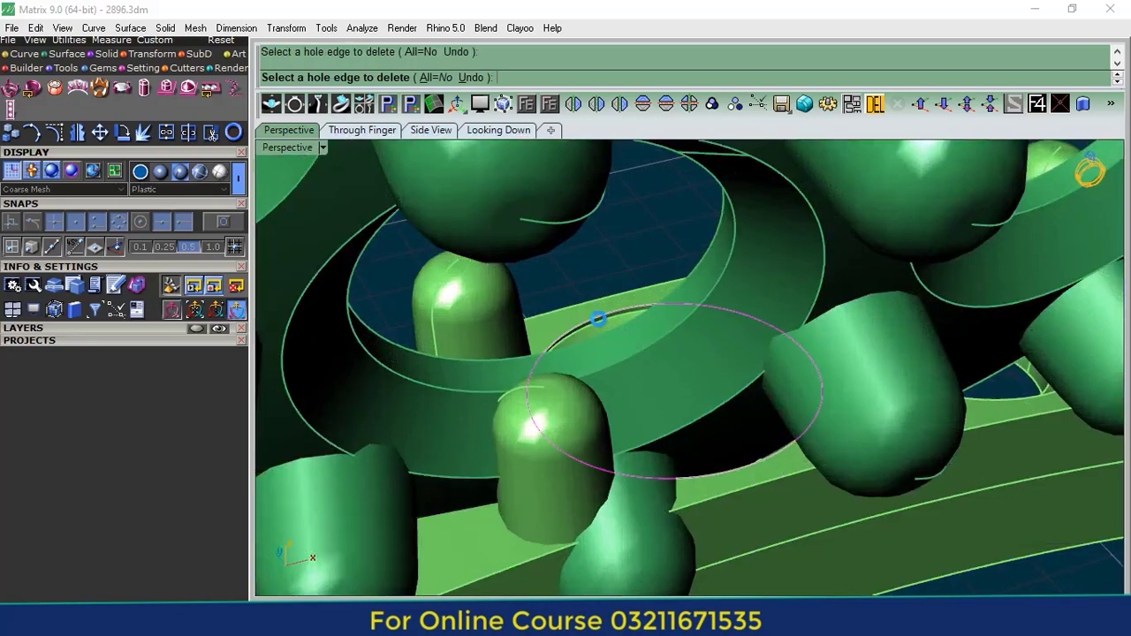
- Hide the scroll motif's layer and close one more adjacent seat hole in the band
left_click(115, 328)
scroll(627, 410, "down", 4)
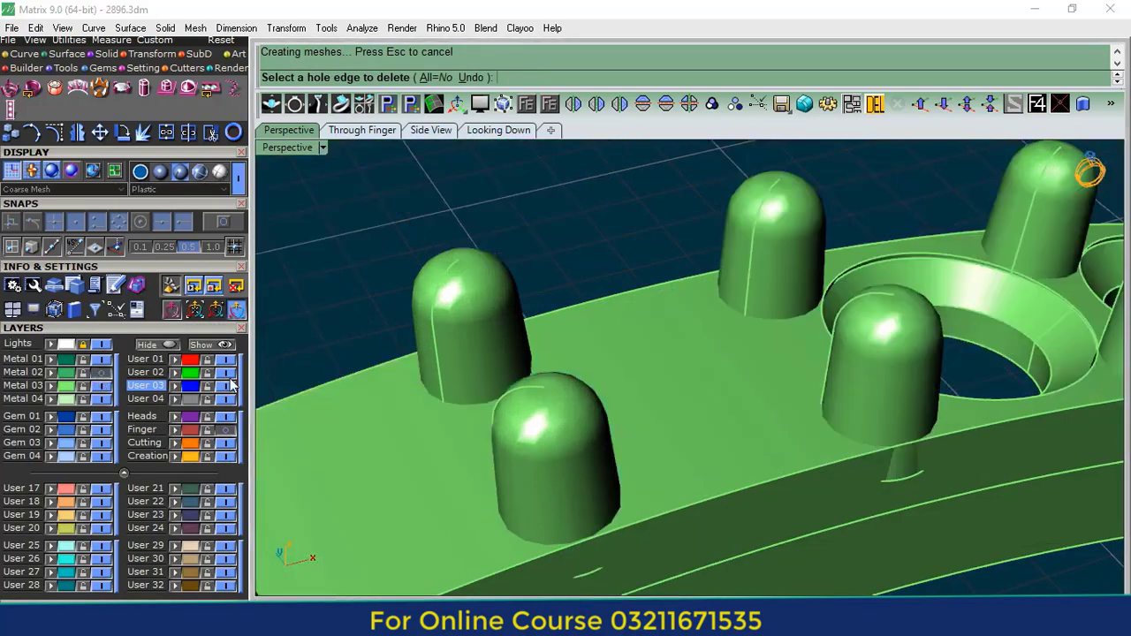
scroll(628, 417, "down", 2)
left_click(741, 301)
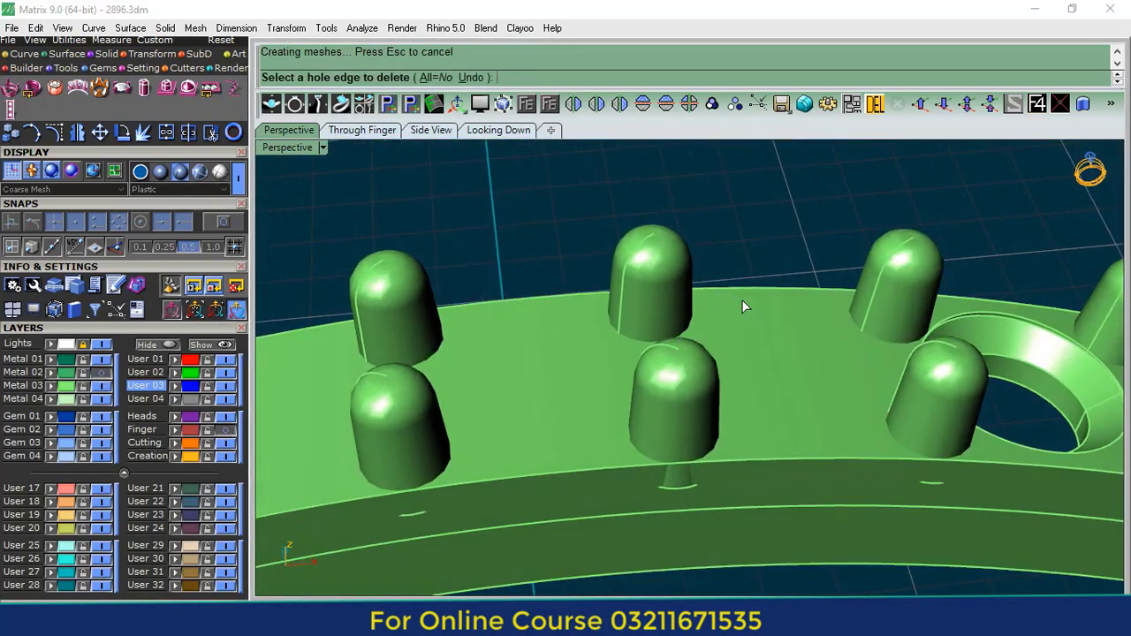
- Show the scroll motif's layer again and ungroup the band so its individual prongs can be selected
scroll(741, 299, "down", 5)
left_click(104, 372)
right_click_drag(565, 420, 596, 365)
scroll(671, 338, "up", 3)
key("ctrl+a")
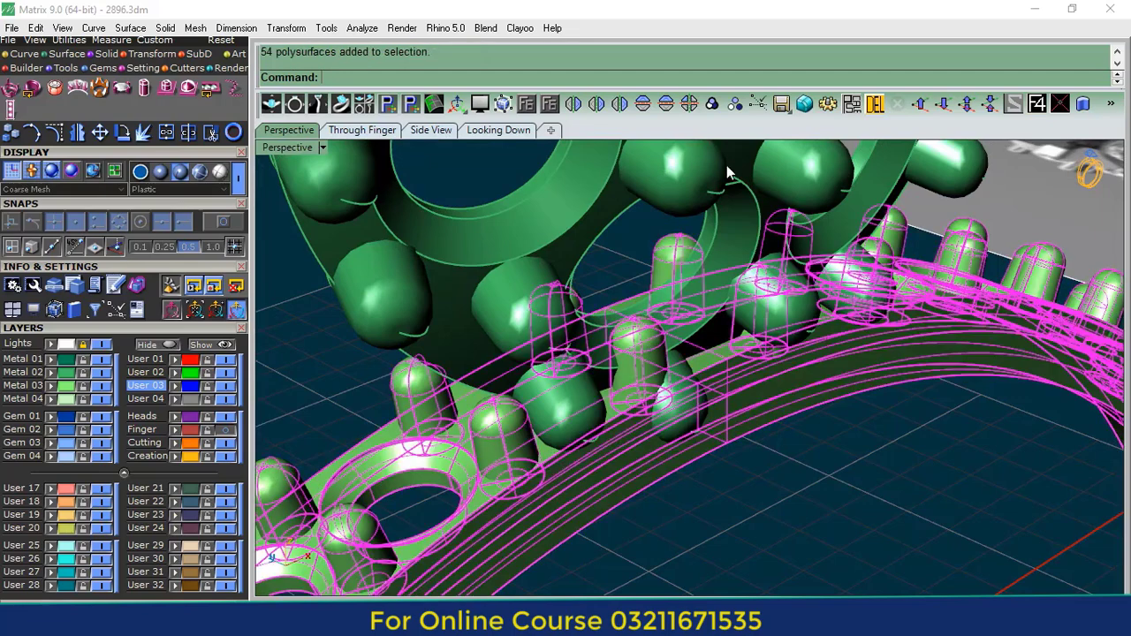
left_click(738, 104)
left_click(642, 240)
right_click_drag(587, 406, 575, 340)
left_click(538, 315)
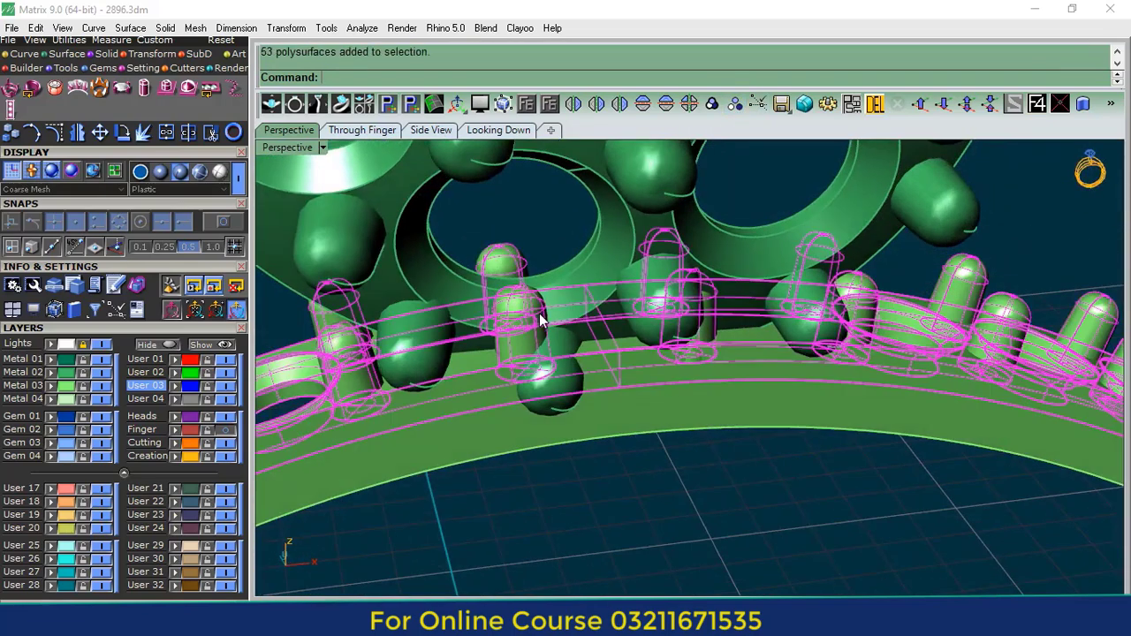
right_click(538, 221)
left_click(501, 300)
right_click(537, 335)
- Select the four leftover prongs on the band beneath the scroll motif and delete them
left_click(532, 333)
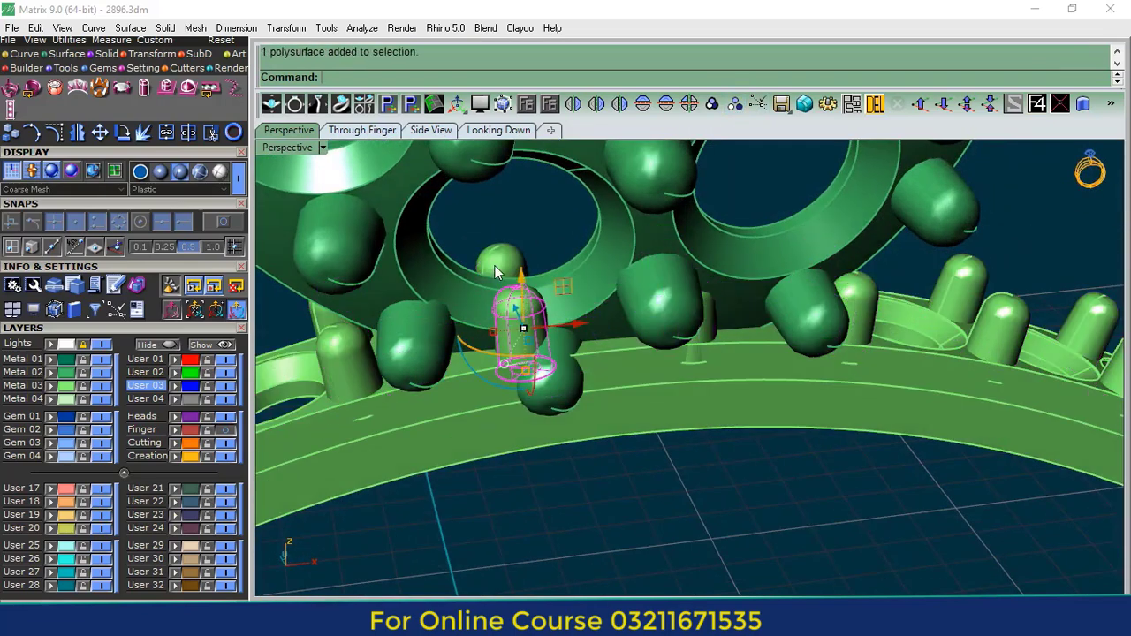
left_click(493, 260, "shift")
left_click(733, 325, "shift")
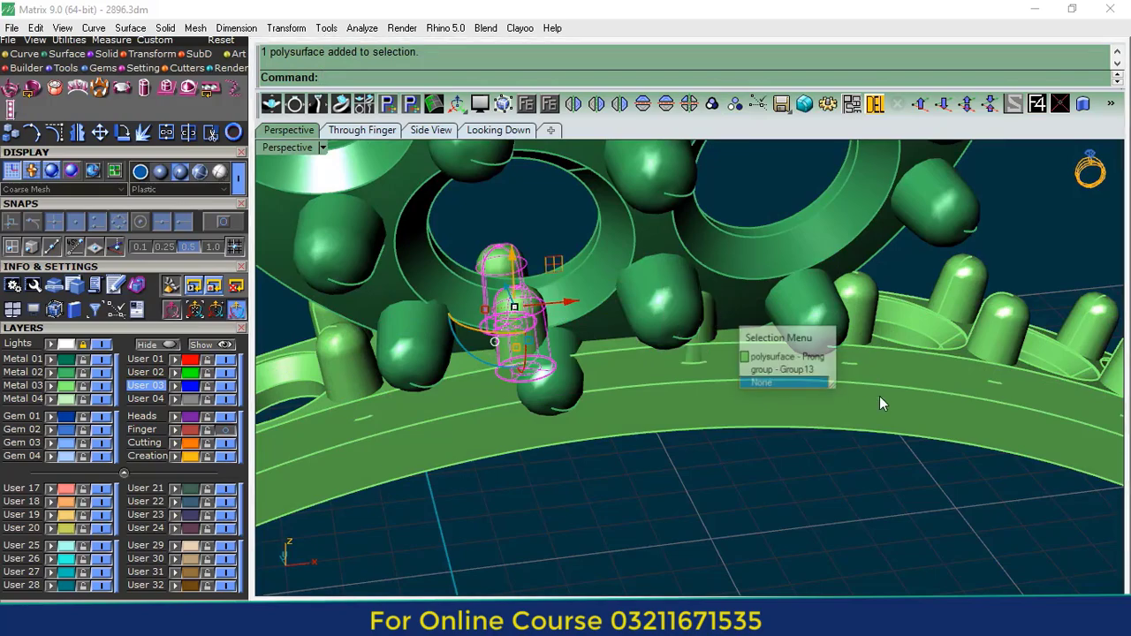
left_click(757, 358)
right_click_drag(759, 362, 699, 255)
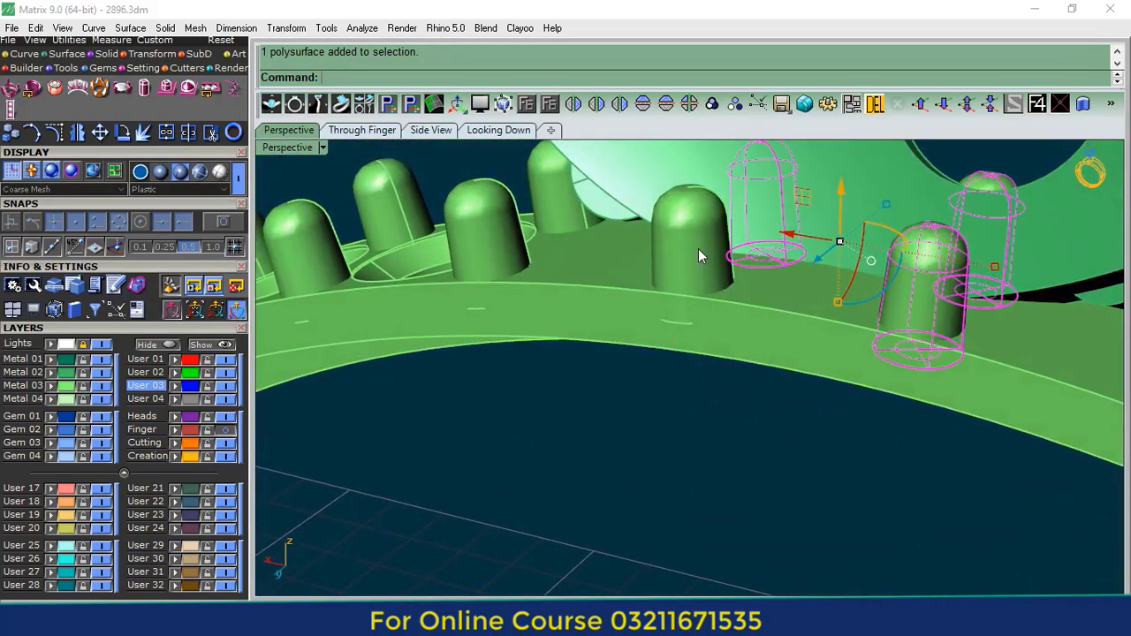
left_click(700, 255, "shift")
left_click(871, 106)
scroll(584, 304, "down", 6)
right_click_drag(588, 306, 489, 397)
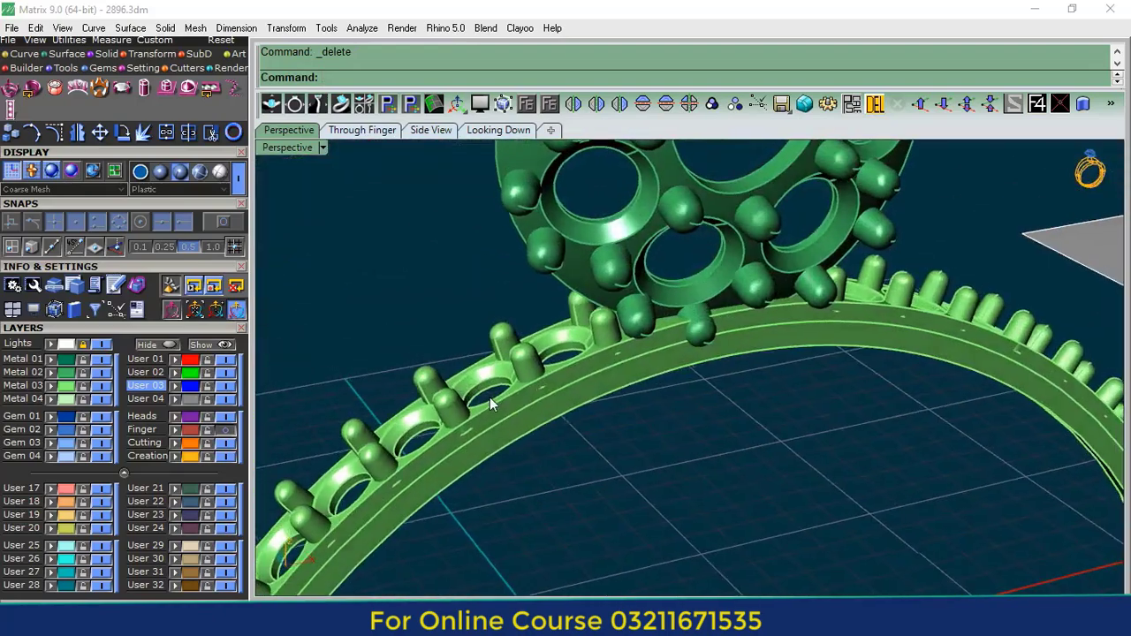
- Select the whole band with its remaining prongs and group it
left_click(69, 388)
scroll(537, 342, "down", 7)
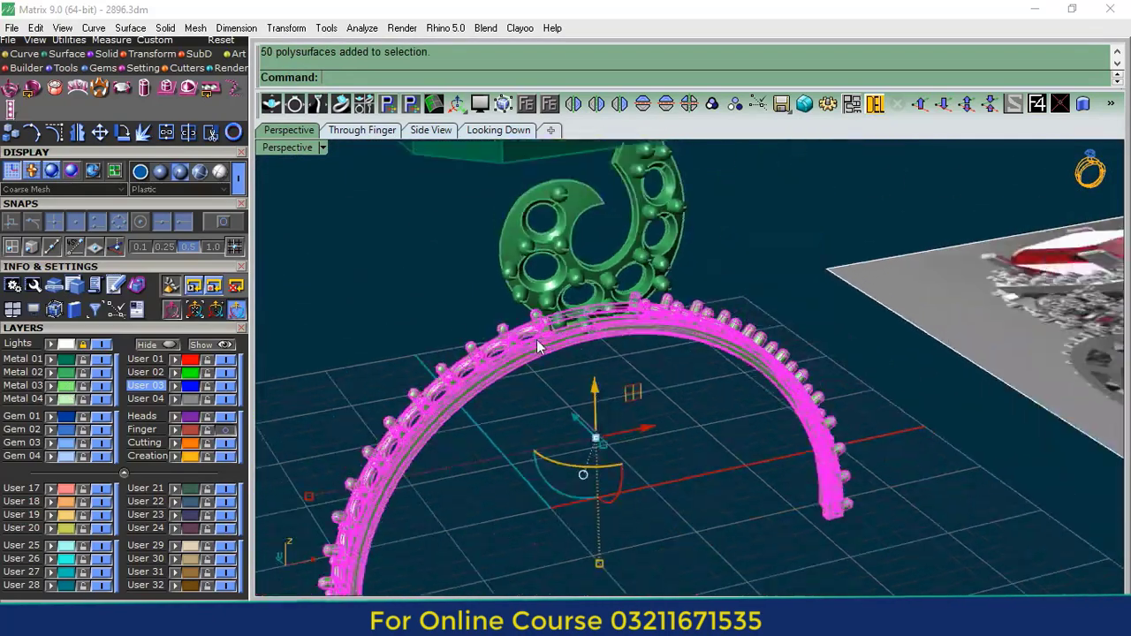
left_click(712, 106)
left_click(768, 287)
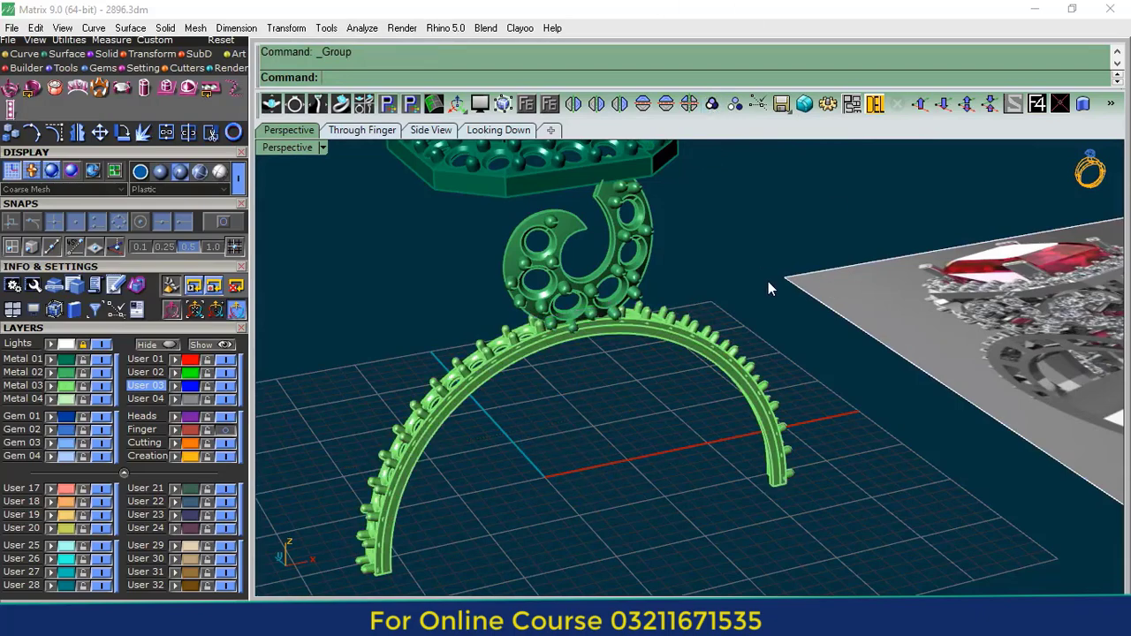
- Mirror a copy of the grouped band to the opposite side of the ring and compare it with the reference picture
left_click_drag(721, 421, 721, 421)
left_click(642, 103)
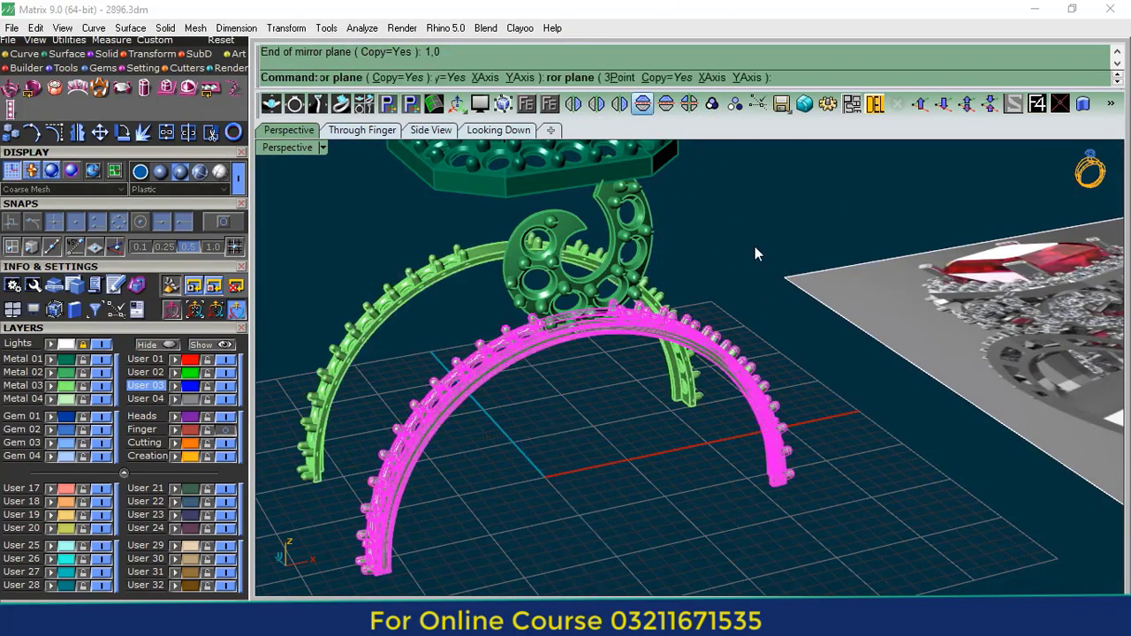
right_click_drag(754, 246, 759, 336)
right_click_drag(667, 324, 734, 411)
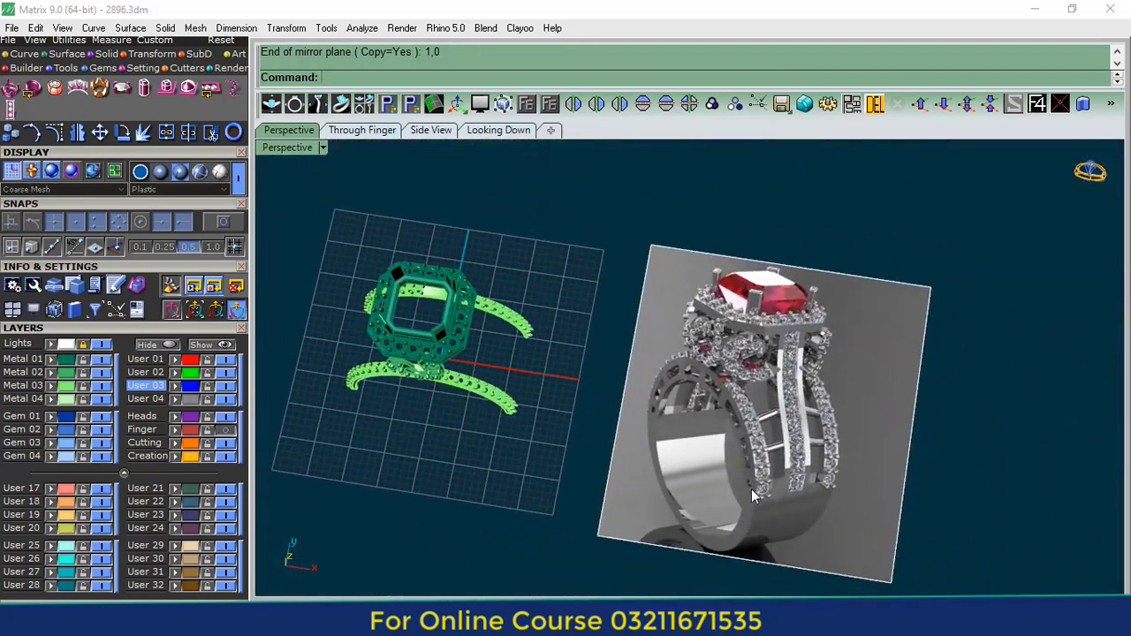
scroll(765, 495, "up", 5)
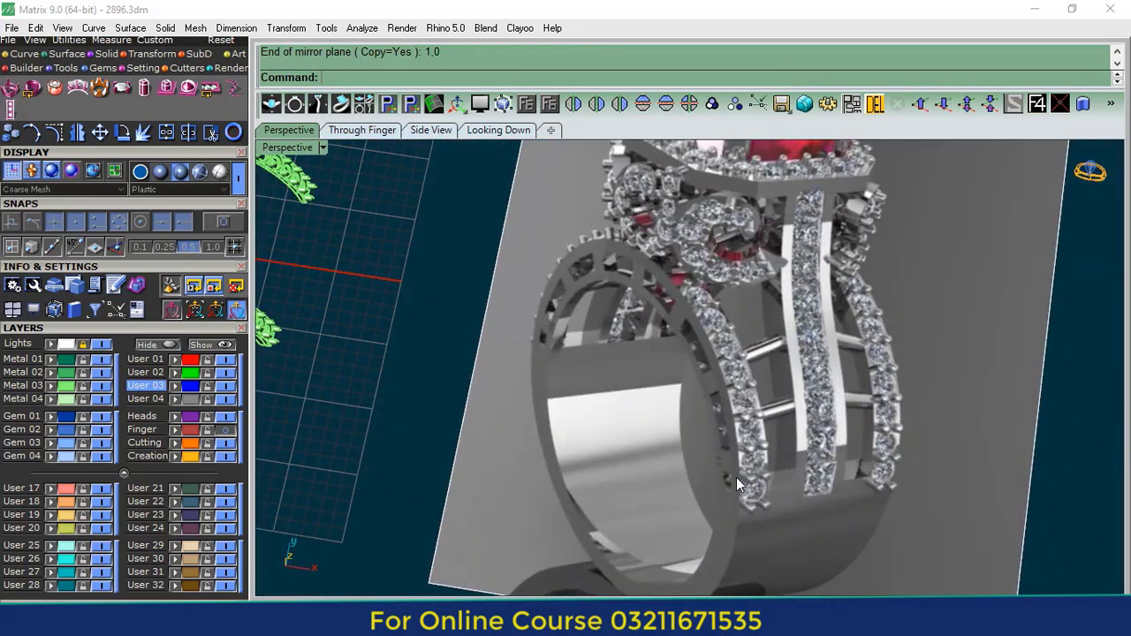
- Rotate the original band in the side profile about its upper end so its lower end tilts inward
left_click(430, 130)
scroll(588, 411, "down", 3)
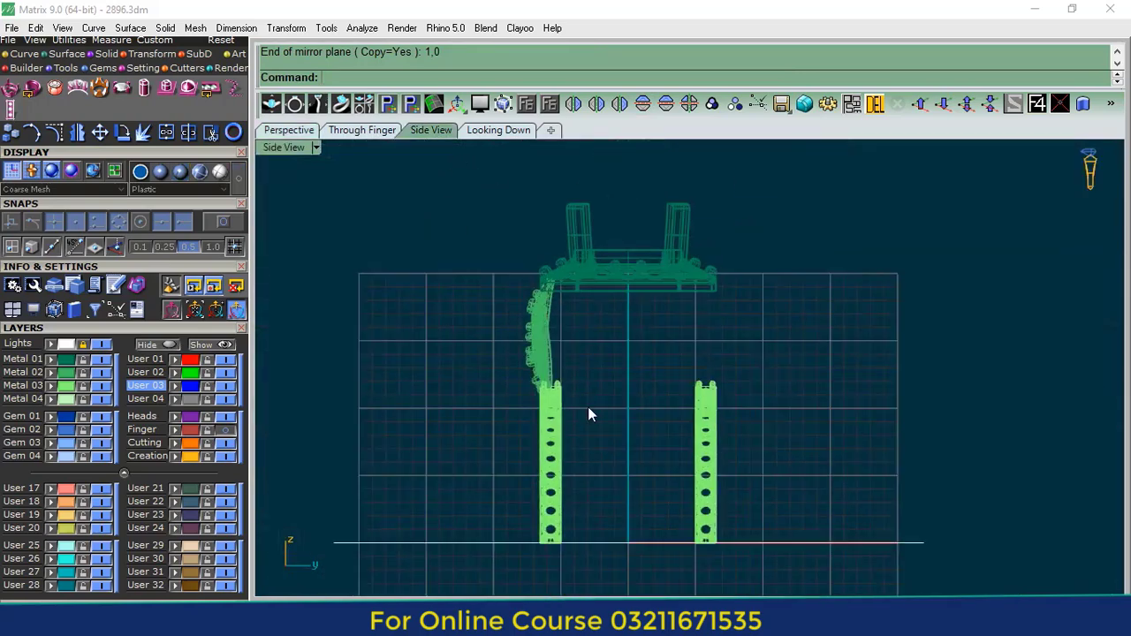
left_click_drag(588, 411, 495, 504)
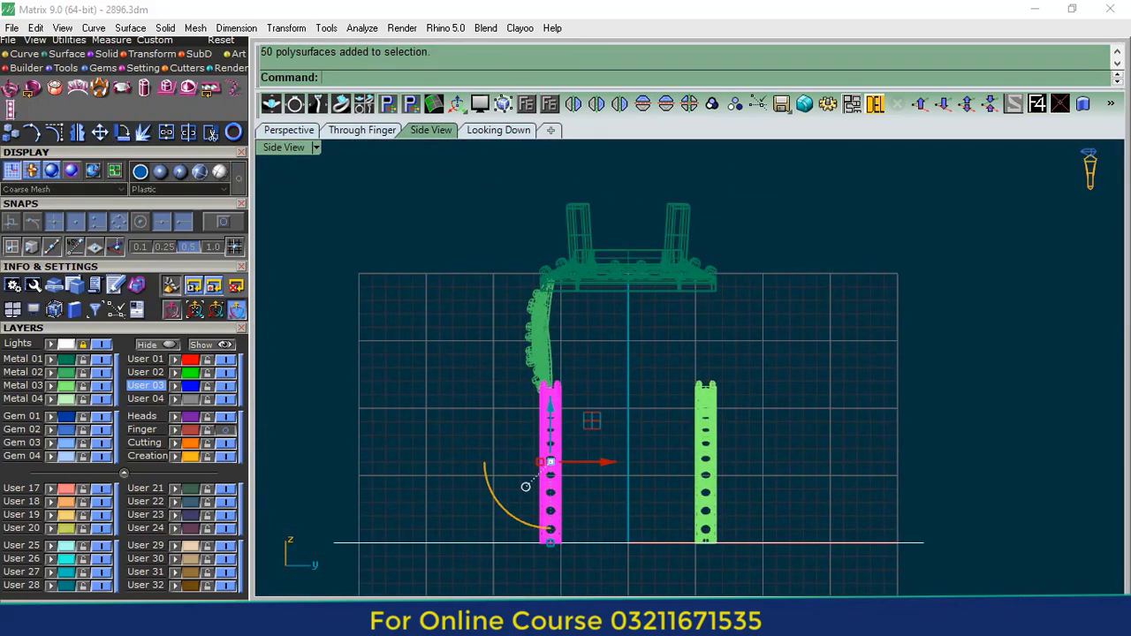
left_click(123, 132)
right_click_drag(522, 397, 507, 296)
left_click(519, 272)
scroll(510, 424, "up", 6)
left_click(511, 458)
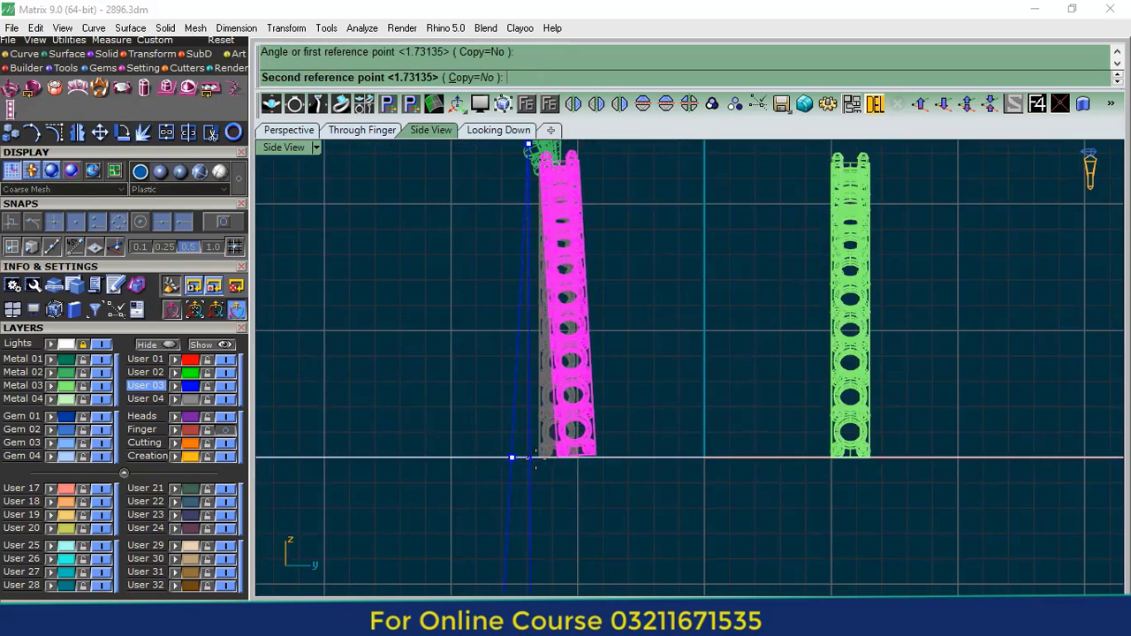
left_click(559, 469)
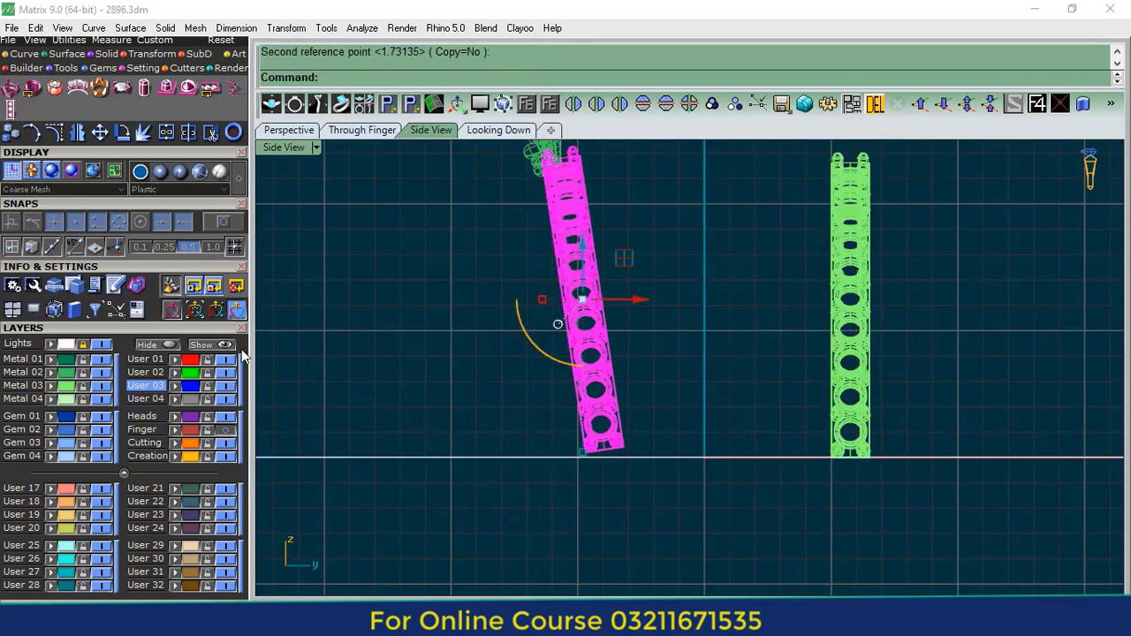
- Delete the upright mirrored band and mirror the tilted band to the opposite side instead
left_click_drag(946, 286, 786, 338)
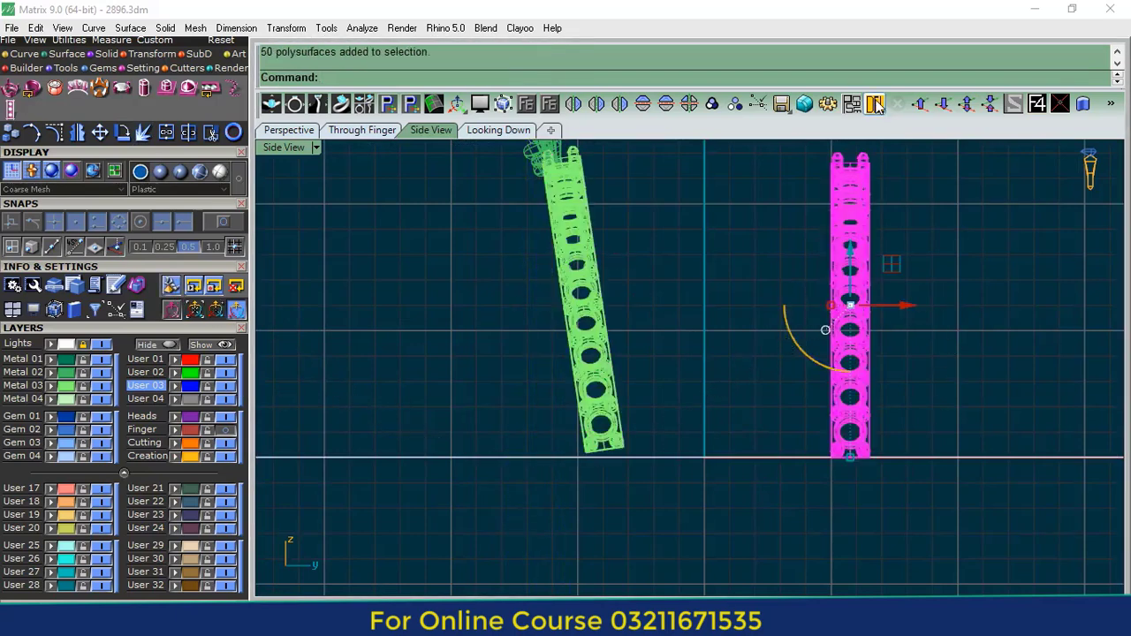
key("Delete")
left_click_drag(721, 309, 520, 394)
left_click_drag(583, 256, 614, 144)
left_click(597, 104)
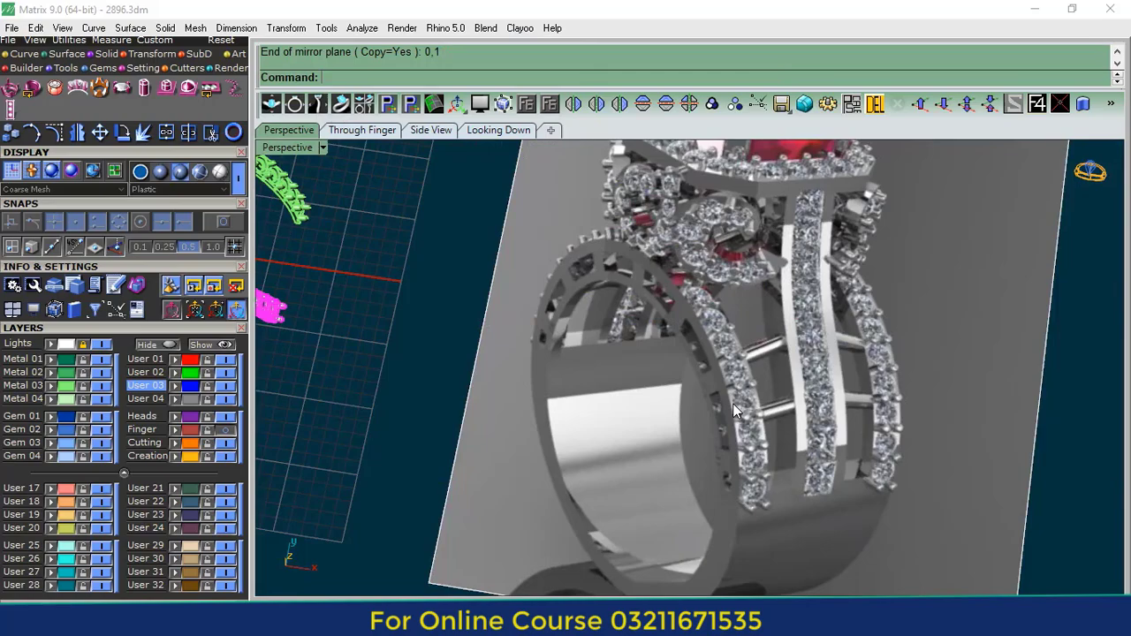
scroll(732, 407, "down", 8)
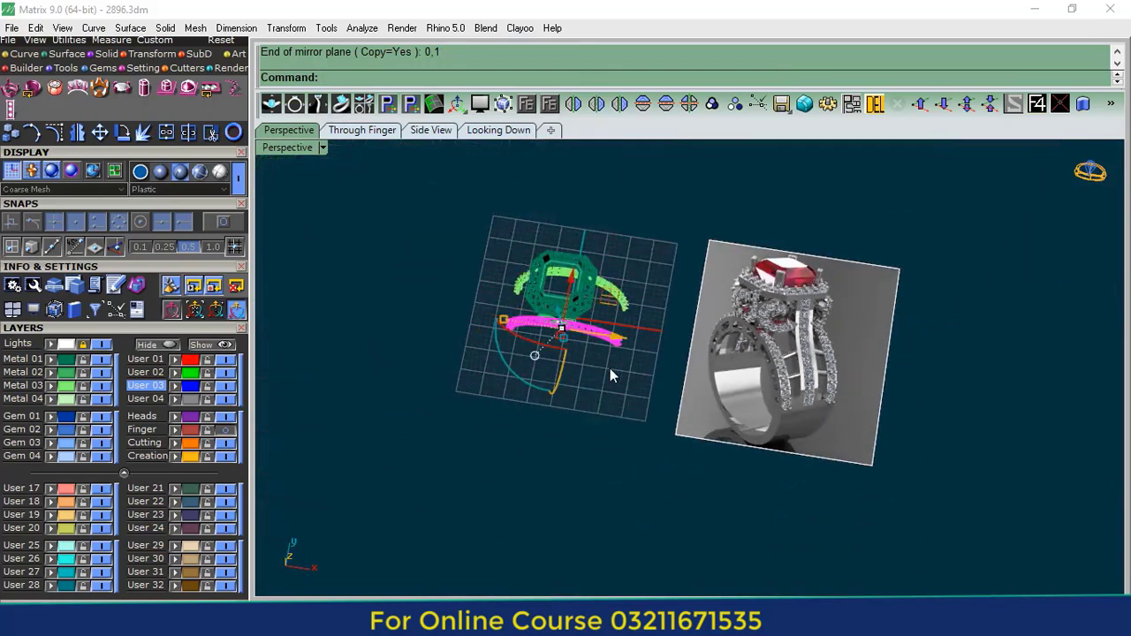
left_click(649, 477)
right_click_drag(610, 367, 643, 343, "shift")
scroll(643, 342, "up", 8)
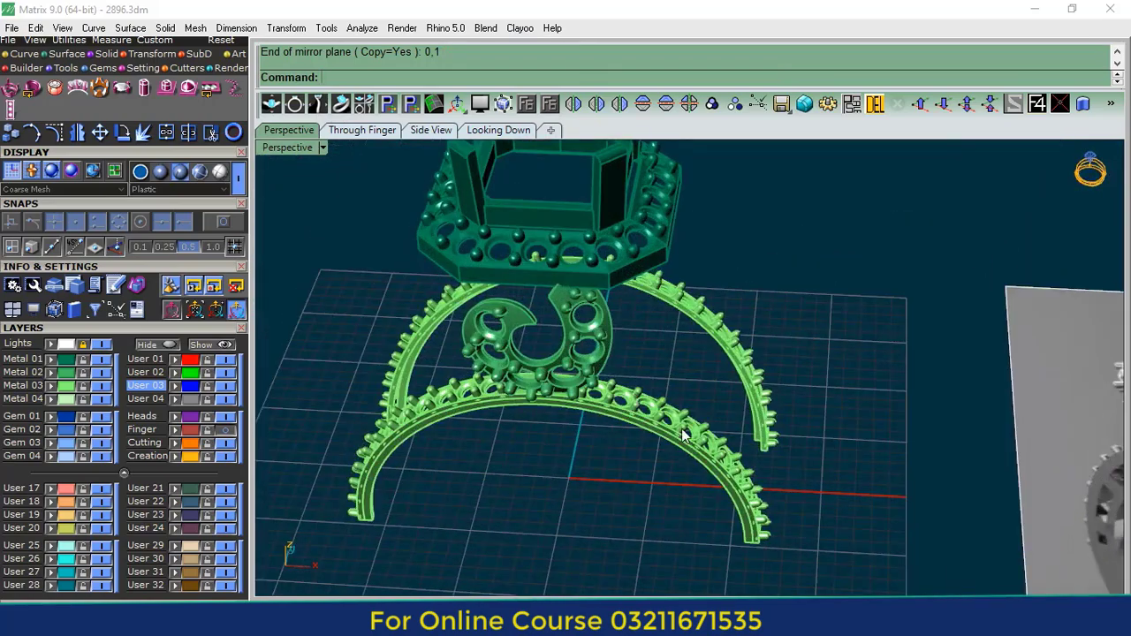
right_click_drag(377, 160, 444, 181)
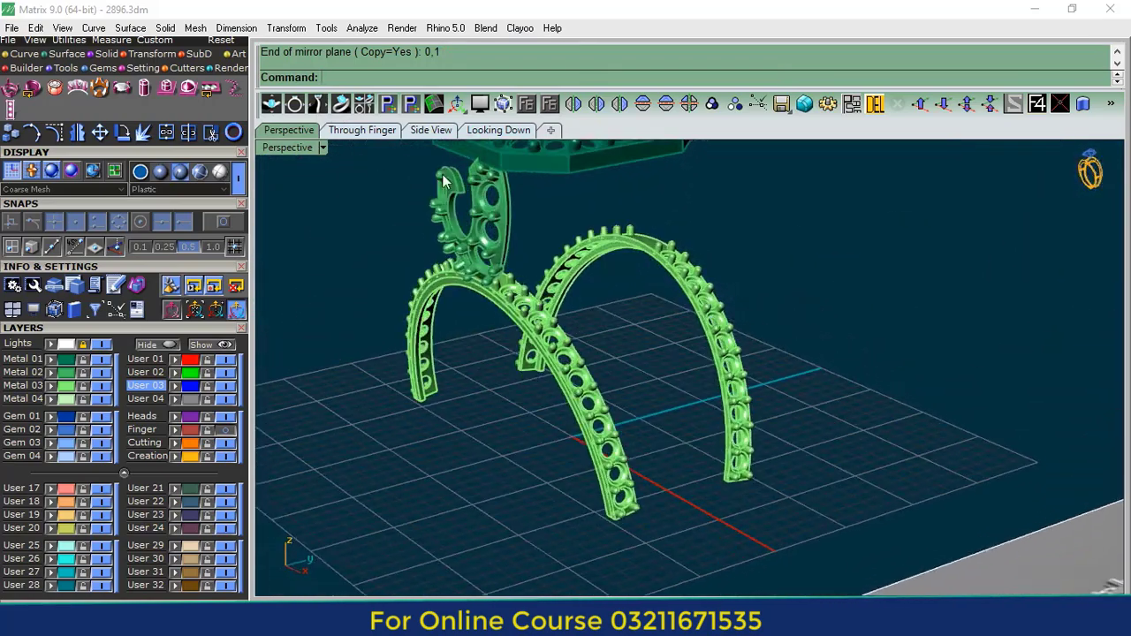
left_click(13, 55)
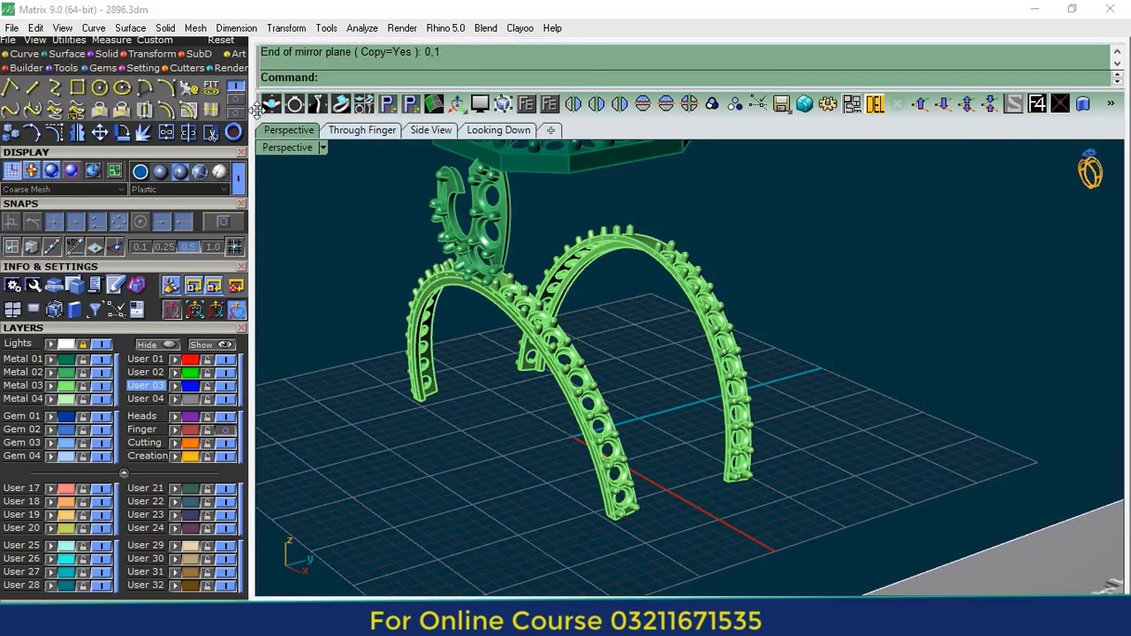
right_click_drag(616, 402, 659, 417, "shift")
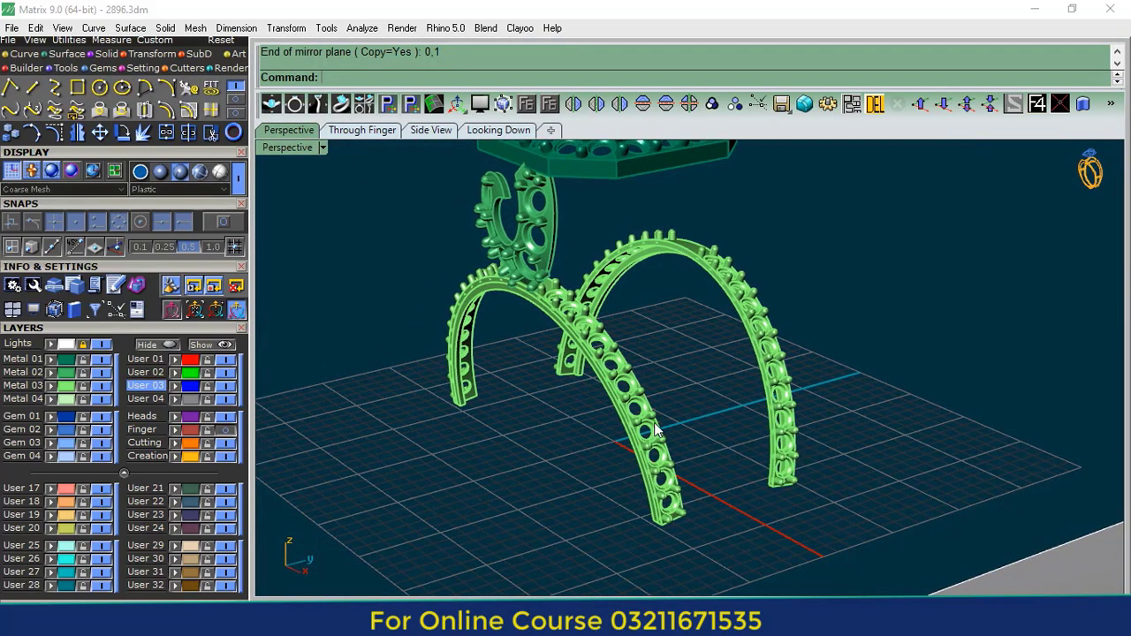
- Undo the tilt and re-mirroring of the band, and delete the mirrored copy so only the original upright band is kept
key("ctrl+z")
key("ctrl+z")
key("ctrl+z")
key("ctrl+z")
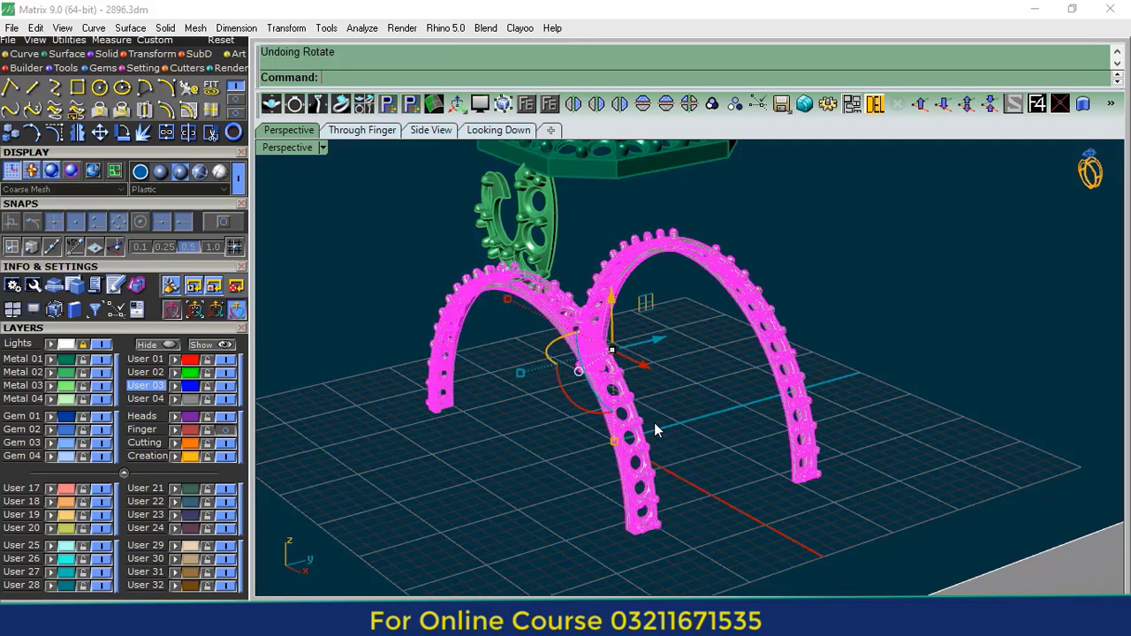
left_click(854, 332)
left_click(770, 311)
left_click(874, 105)
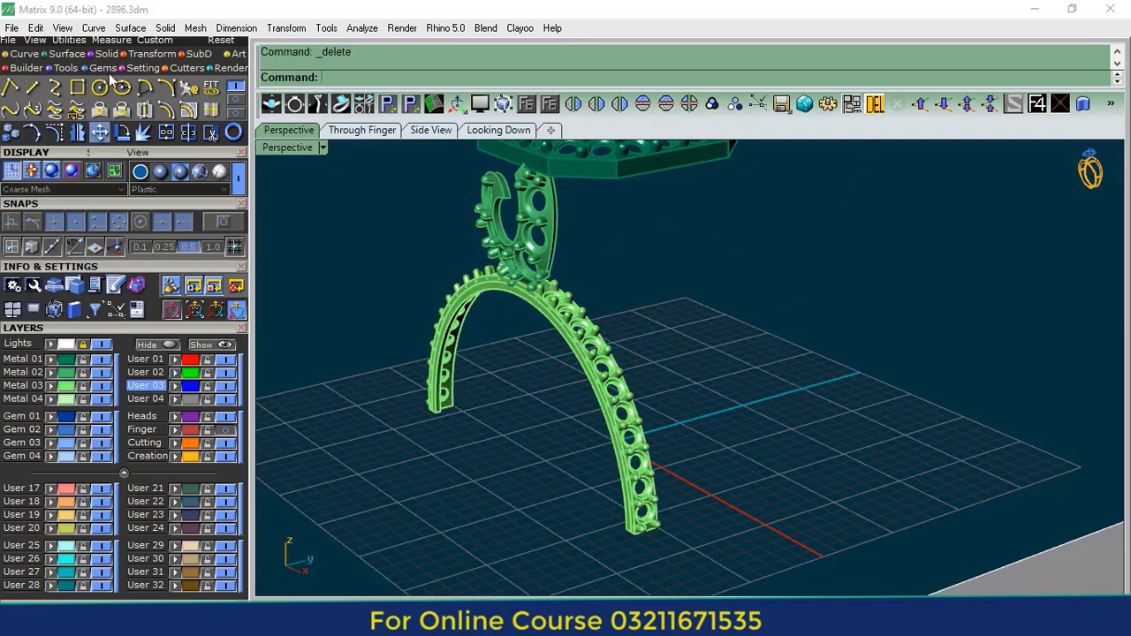
- Duplicate the band's inner front edge as a curve with DupEdge
left_click(434, 104)
scroll(636, 225, "down", 8)
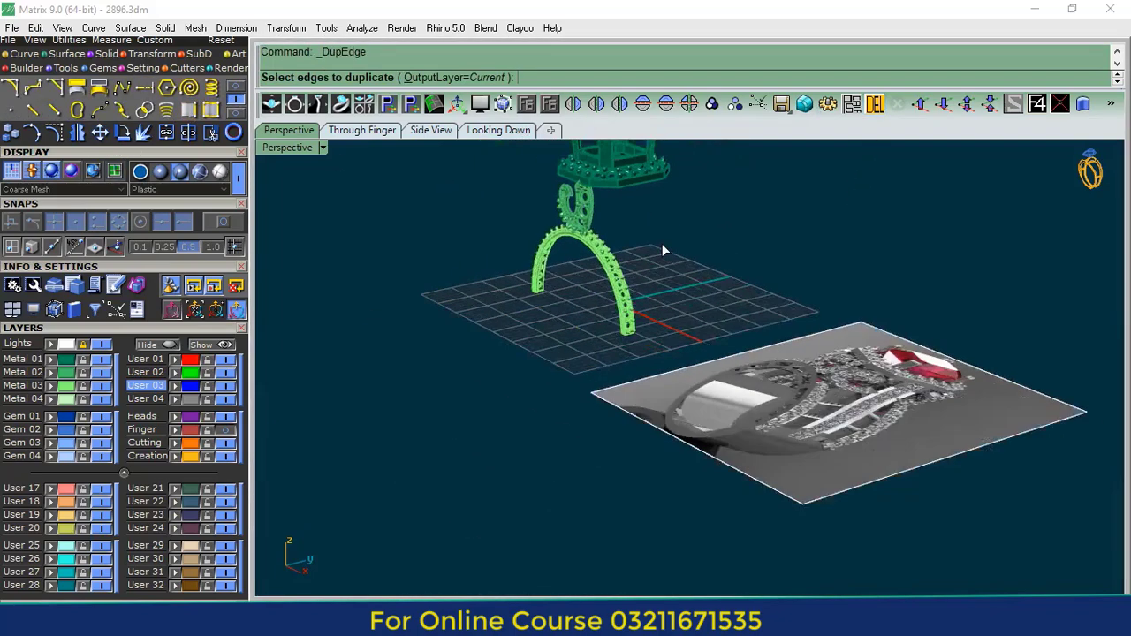
right_click_drag(664, 250, 761, 396)
scroll(846, 357, "up", 6)
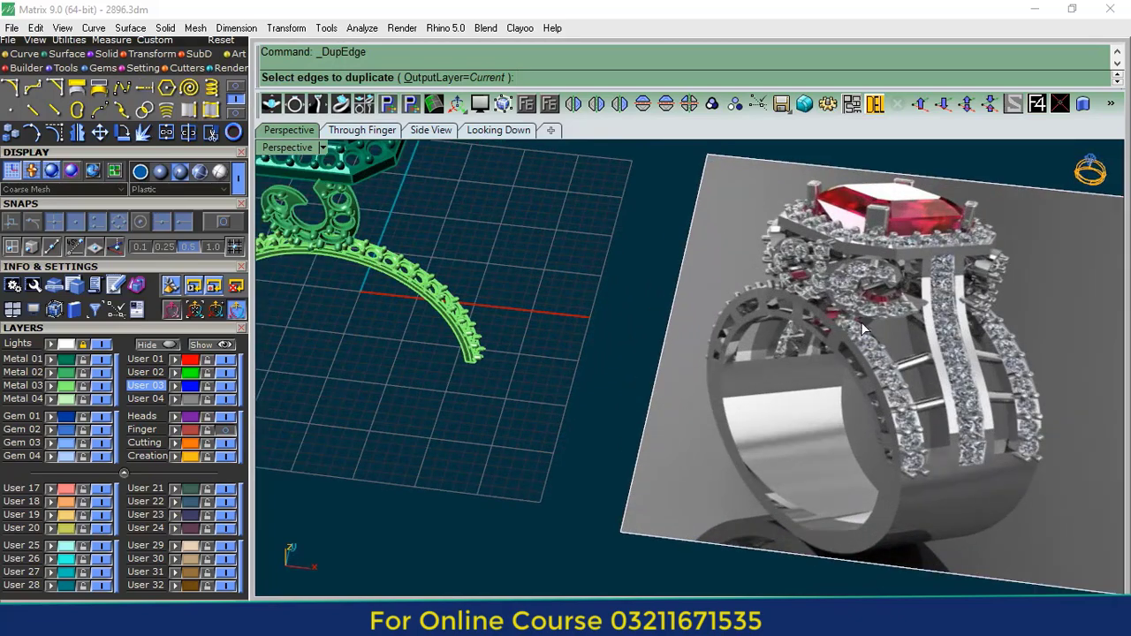
scroll(864, 329, "down", 3)
scroll(522, 278, "up", 8)
left_click(526, 276)
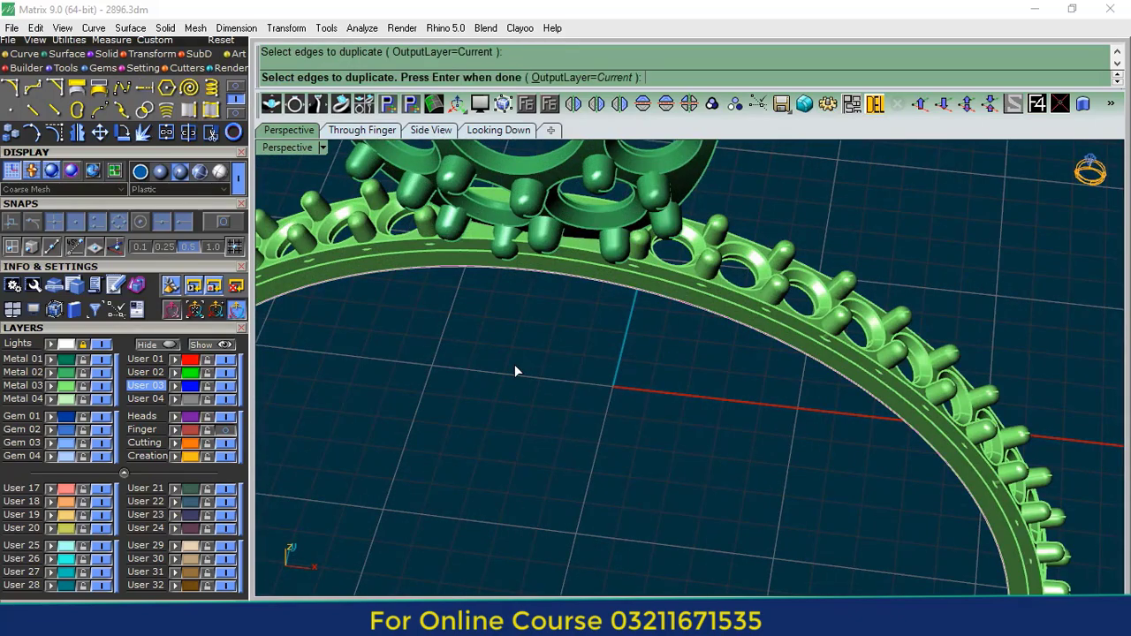
key("Return")
- Offset the duplicated edge curve 1.1 mm inward in the through-finger view
left_click(362, 130)
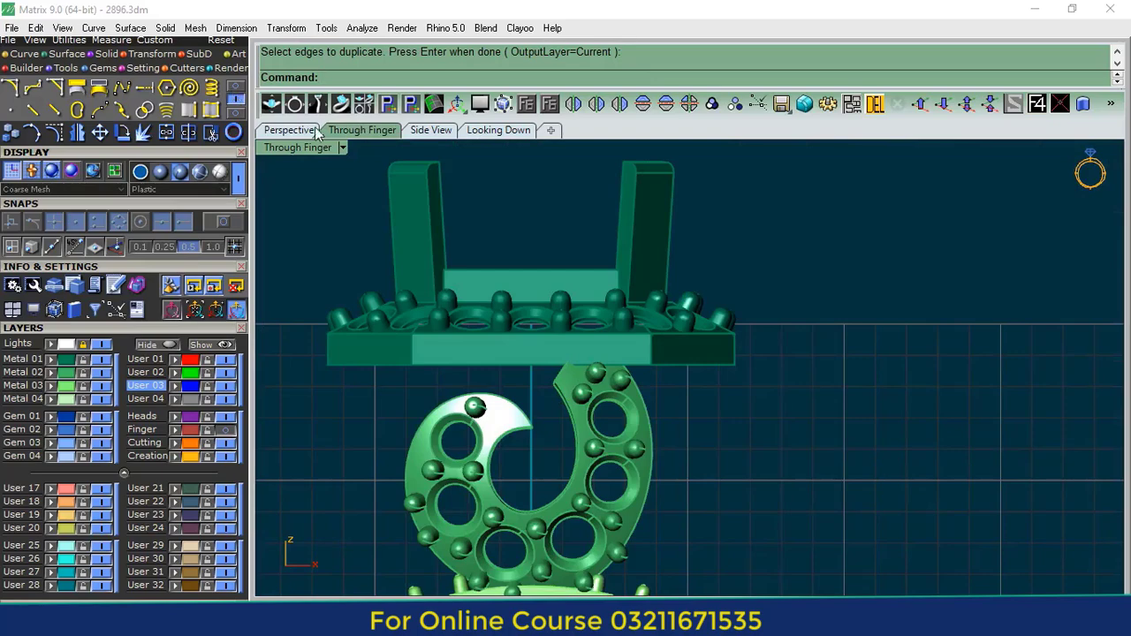
left_click(430, 132)
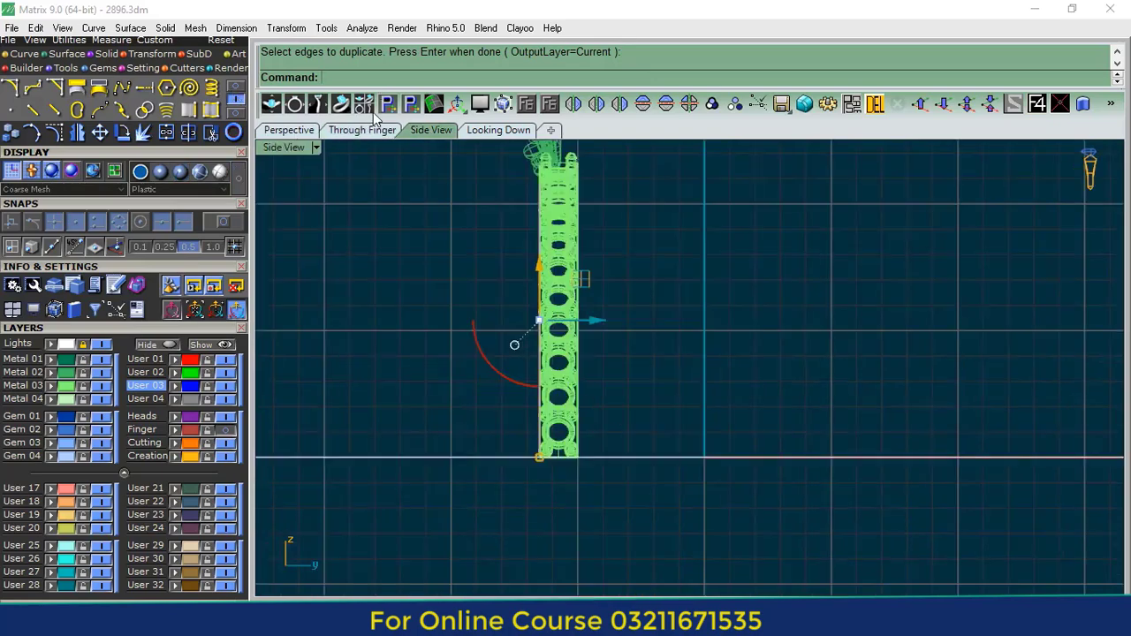
left_click(365, 134)
scroll(557, 281, "down", 12)
scroll(535, 375, "up", 5)
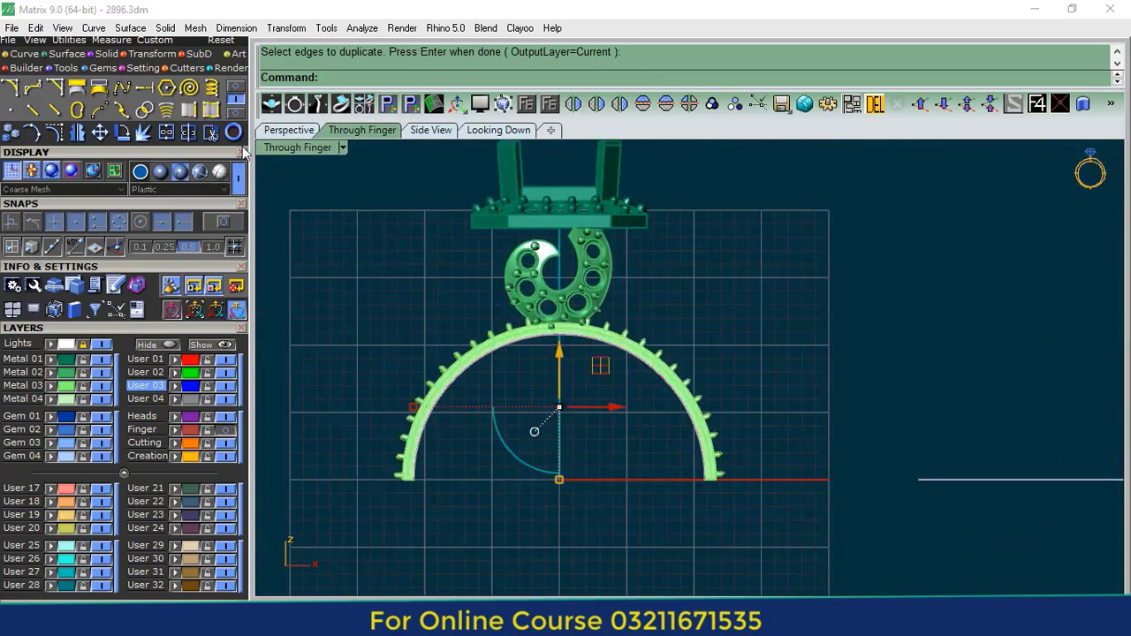
left_click(237, 97)
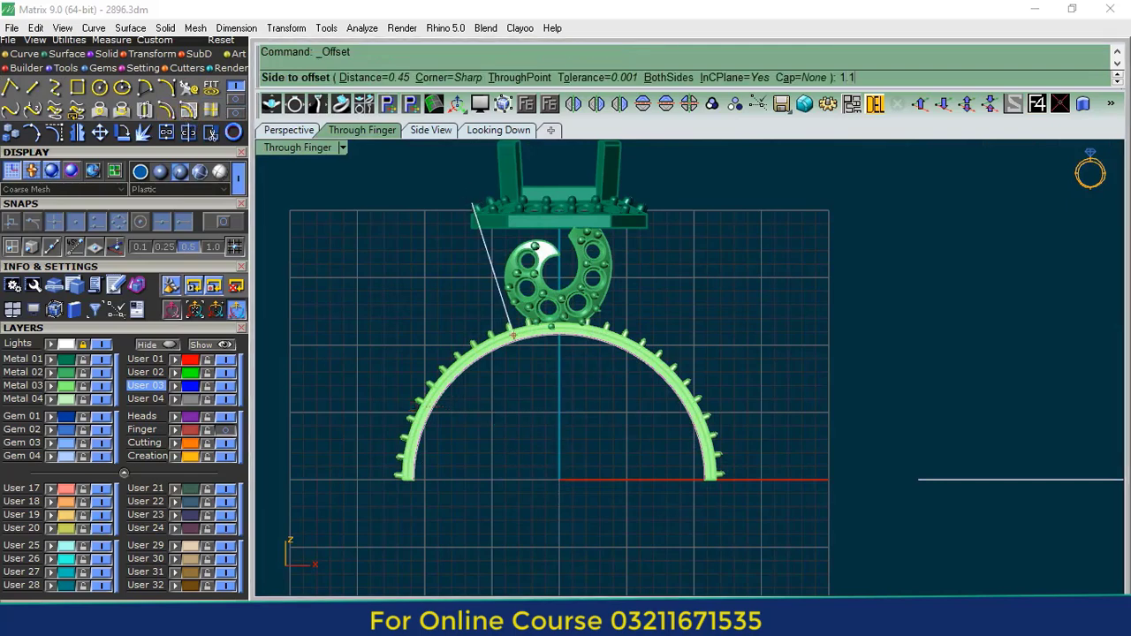
key("Return")
scroll(516, 354, "up", 5)
left_click(511, 389)
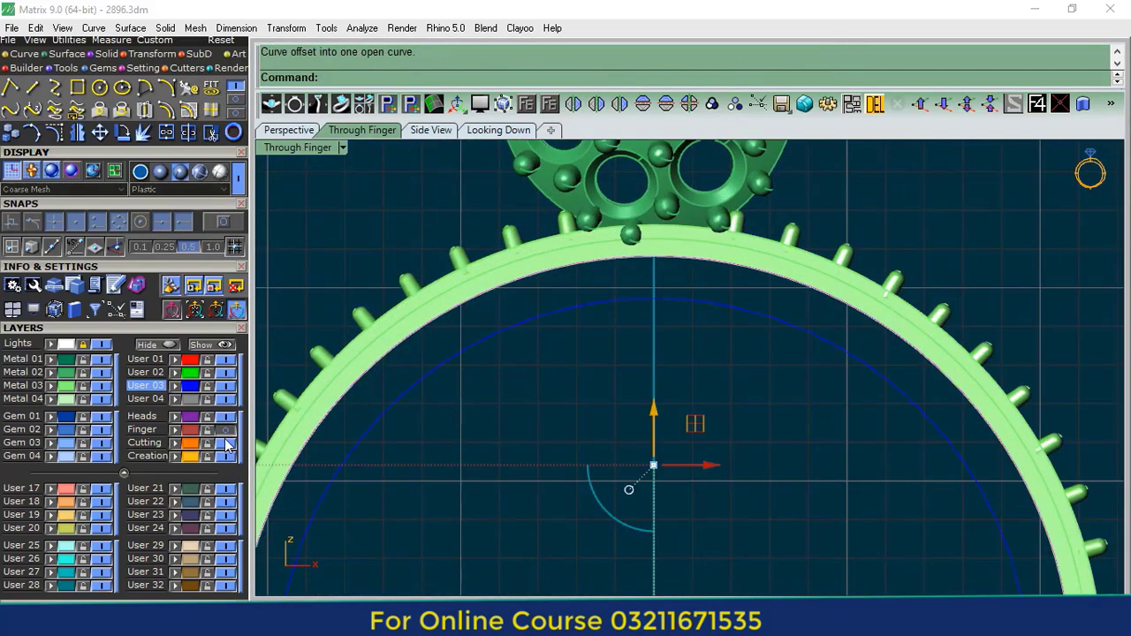
- Offset the inward offset curve another 0.65 mm toward the finger in the through-finger view, using the Finger layer circle as a guide
left_click(224, 431)
left_click(425, 379)
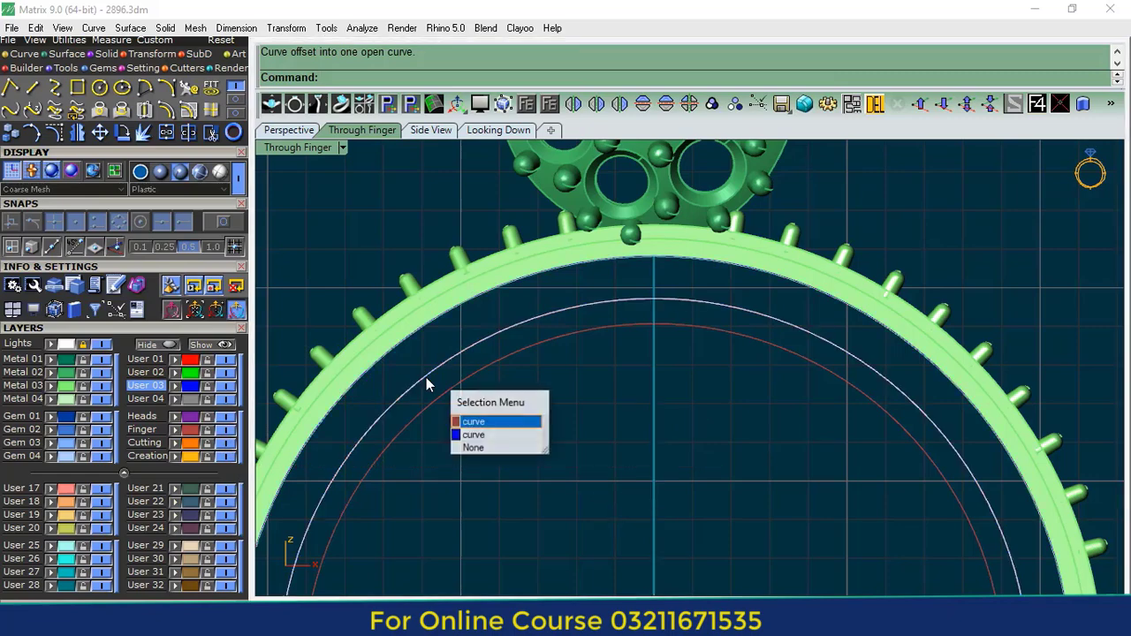
left_click(296, 134)
left_click(296, 134)
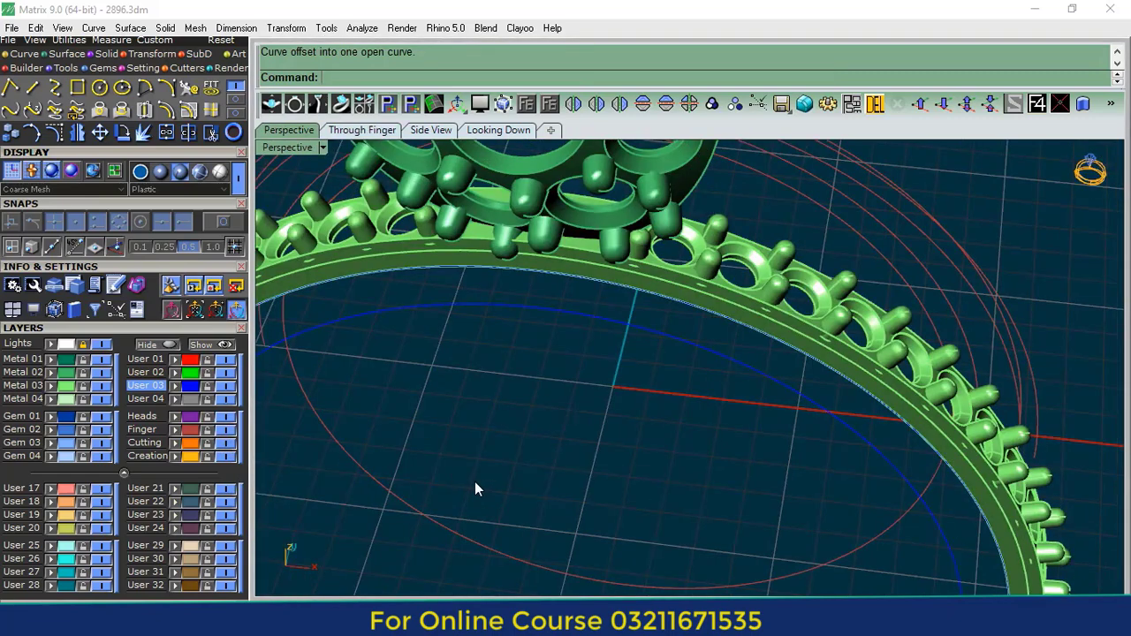
right_click_drag(474, 486, 508, 342)
left_click(484, 396)
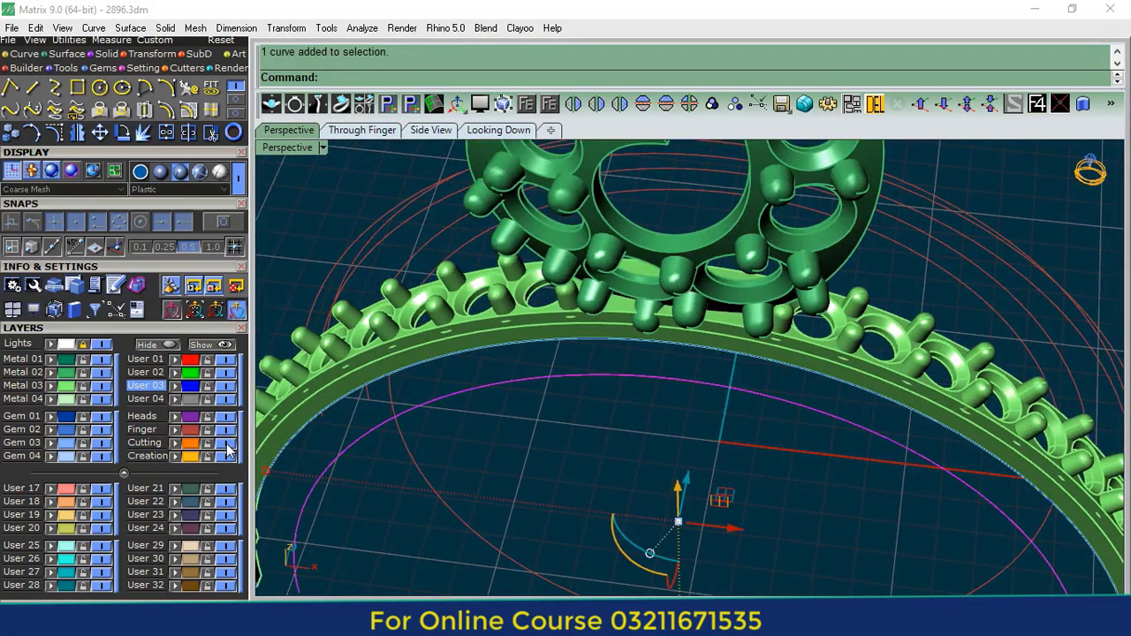
left_click(363, 130)
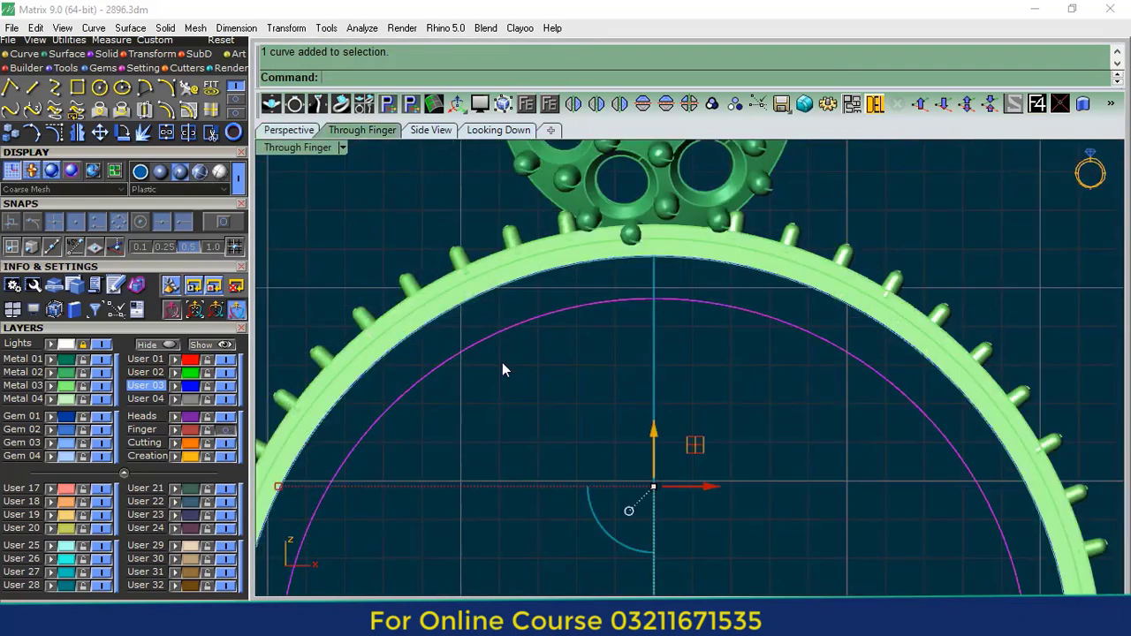
left_click(226, 430)
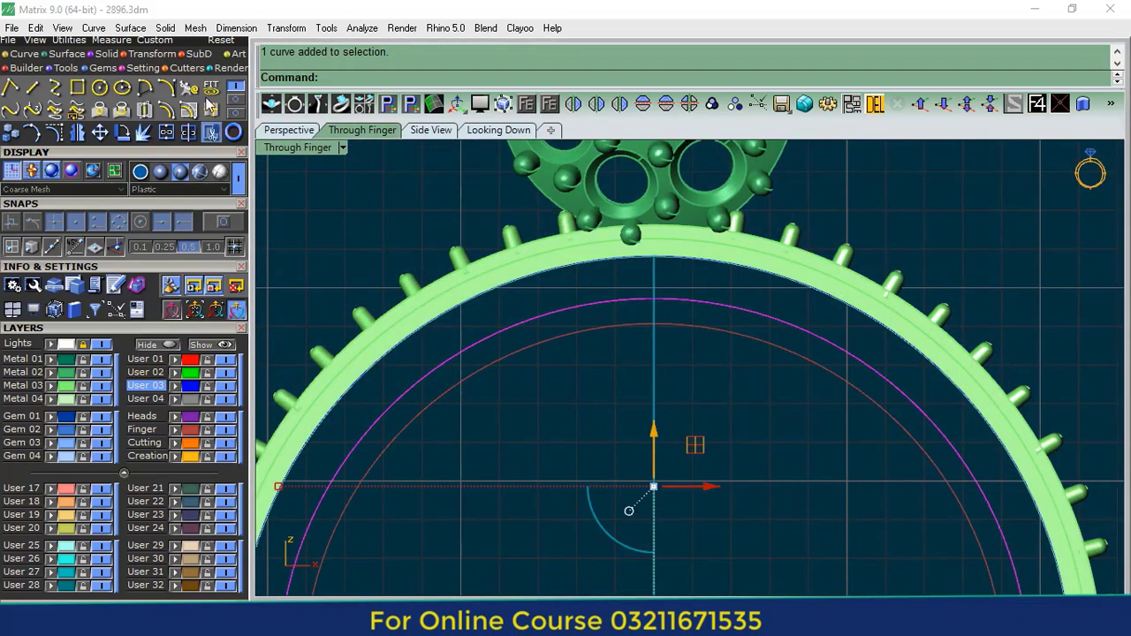
right_click(388, 217)
type(".65")
key("Return")
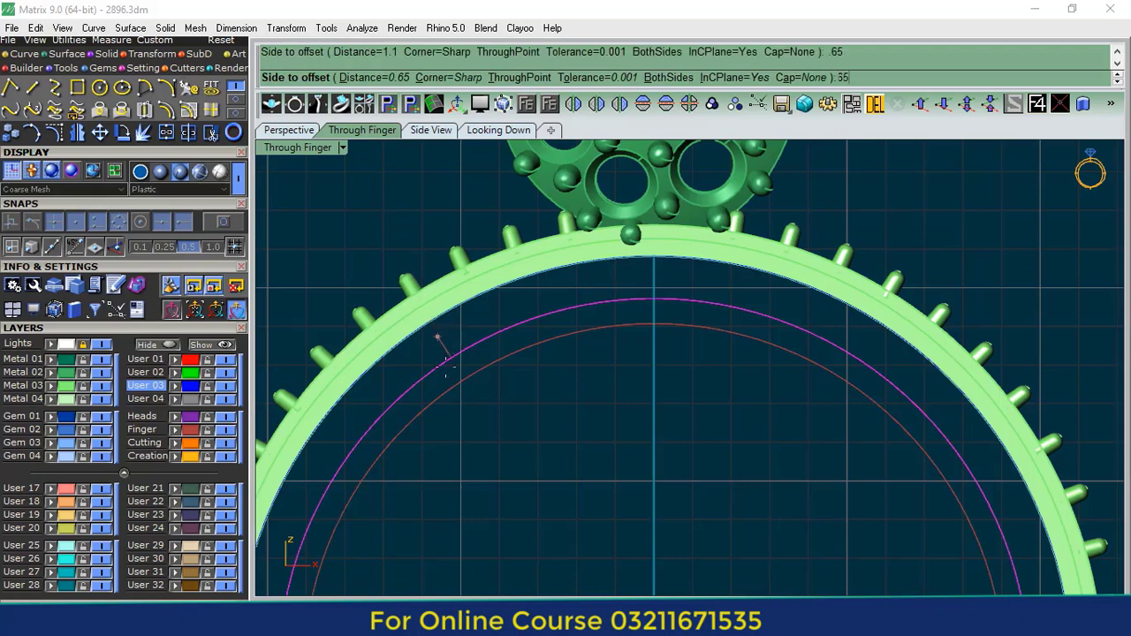
scroll(473, 402, "up", 8)
left_click(474, 402)
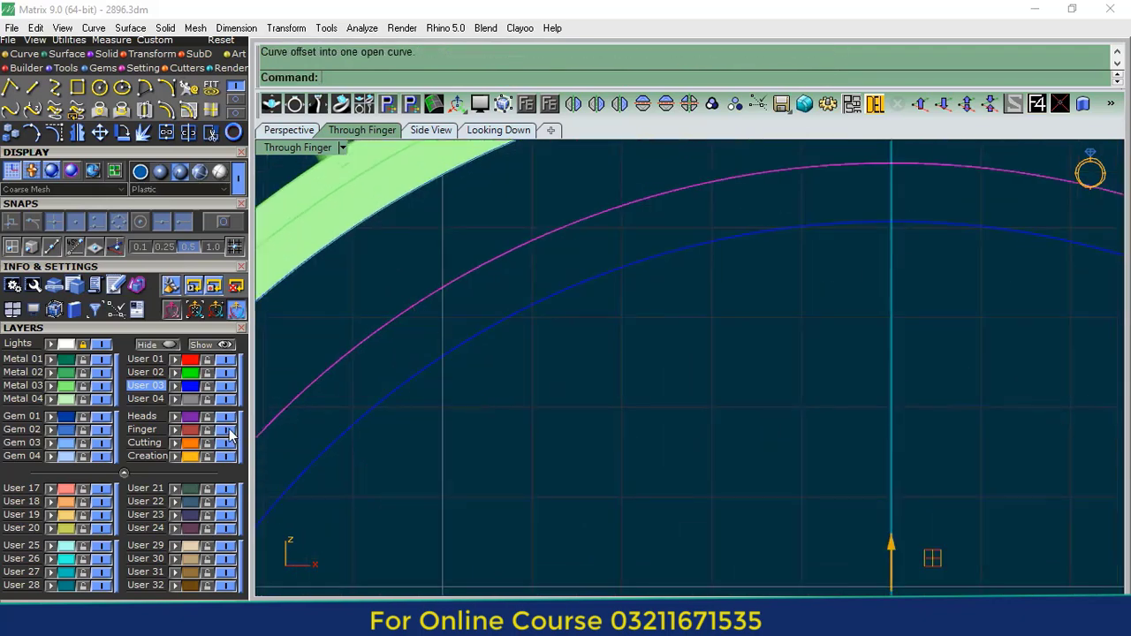
- Loft a surface between the two inner offset curves
left_click_drag(577, 414, 441, 303)
left_click(66, 67)
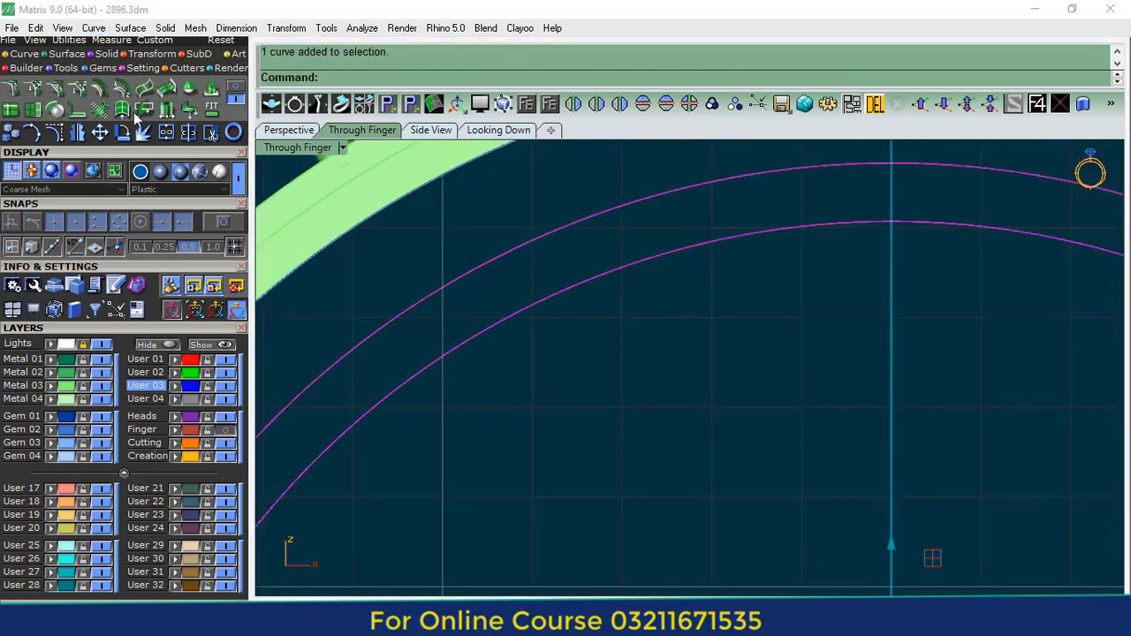
left_click(235, 133)
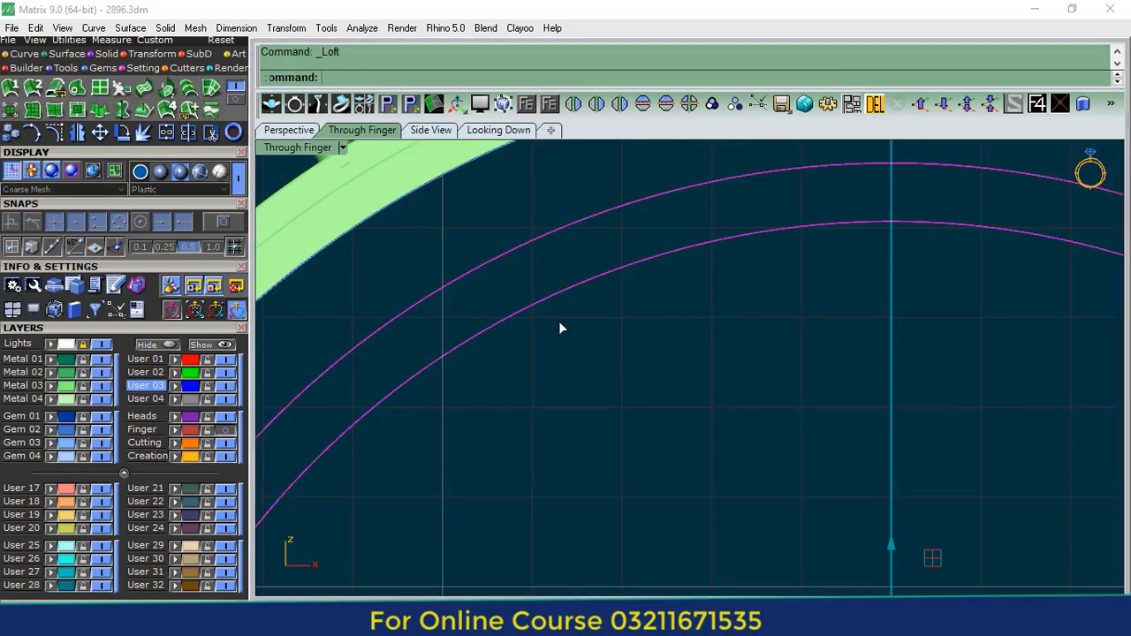
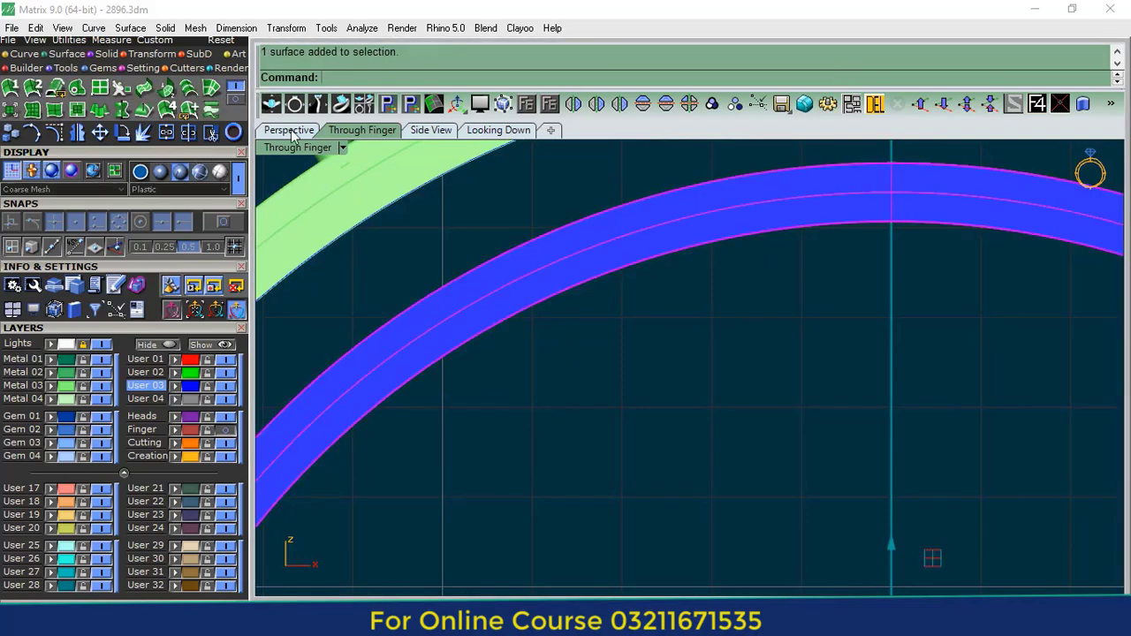
- Offset the lofted band surface 0.6 mm into a solid with OffsetSrf
left_click(1110, 106)
left_click(1052, 167)
scroll(674, 342, "up", 4)
left_click(672, 341)
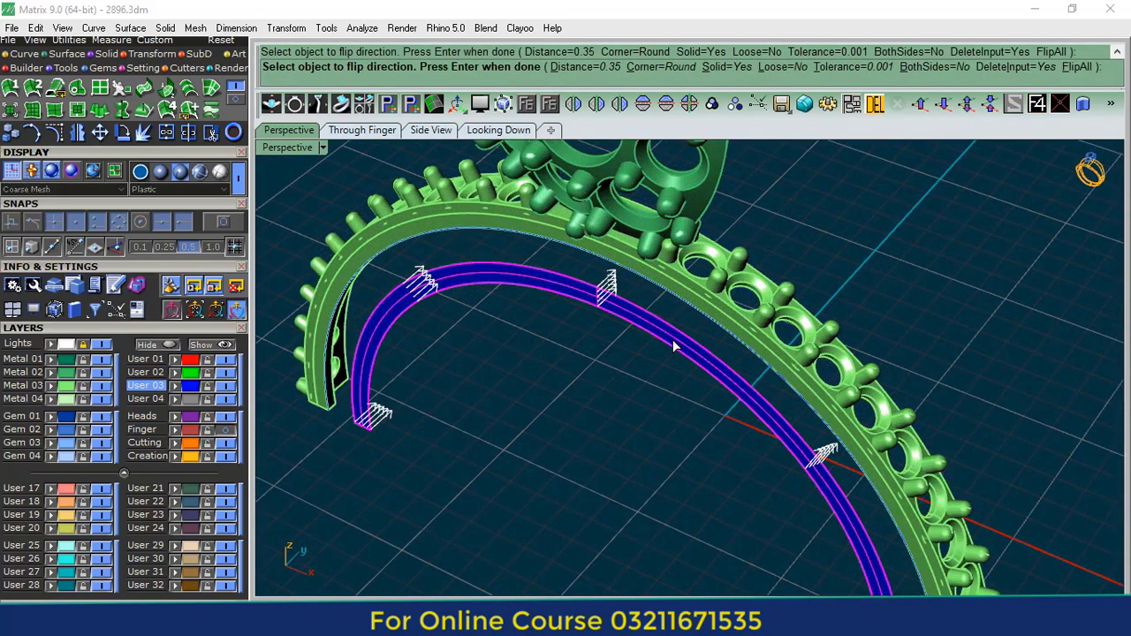
key("Return")
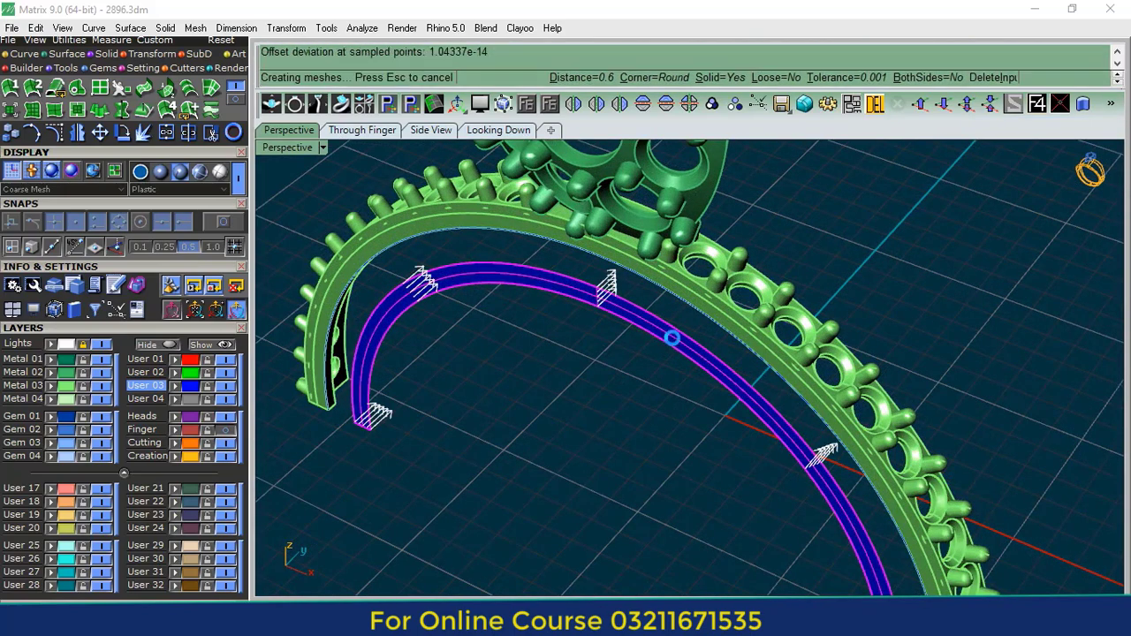
- Move the new inner band solid to the Metal 03 layer and delete the leftover User 03 construction curves
left_click(523, 293)
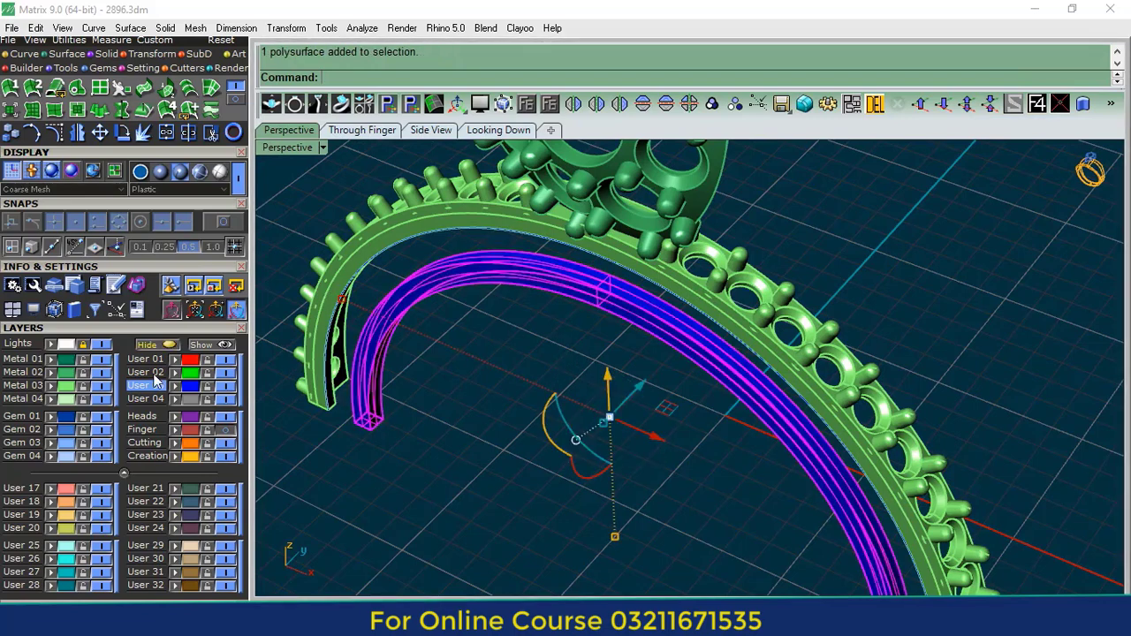
left_click(52, 386)
left_click(448, 468)
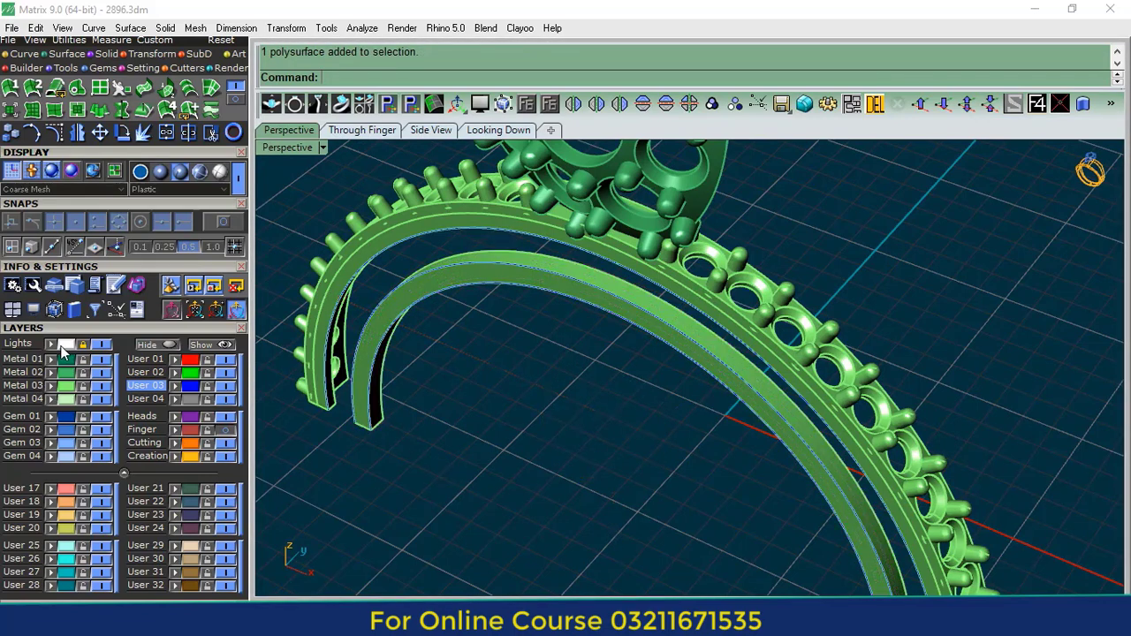
left_click(191, 389)
scroll(694, 288, "down", 5)
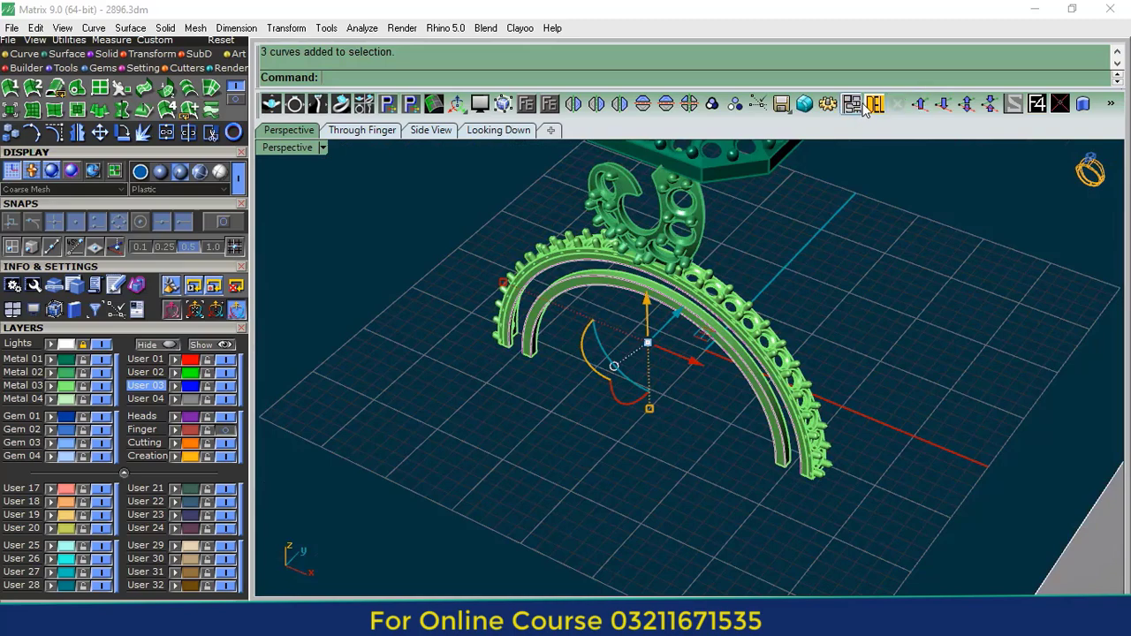
left_click(873, 106)
right_click_drag(541, 272, 649, 284)
- After checking the reference picture, draw a vertical centre line from the gem band's inner edge to the inner band's lower edge
left_click(491, 132)
scroll(565, 222, "down", 3)
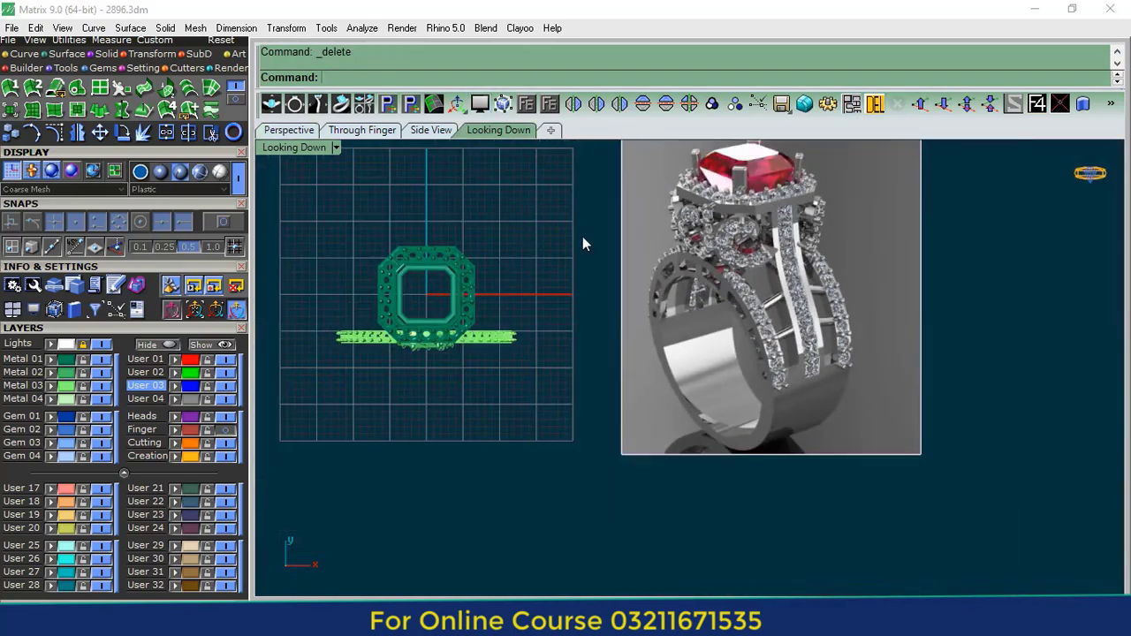
scroll(702, 267, "up", 6)
scroll(700, 264, "up", 3)
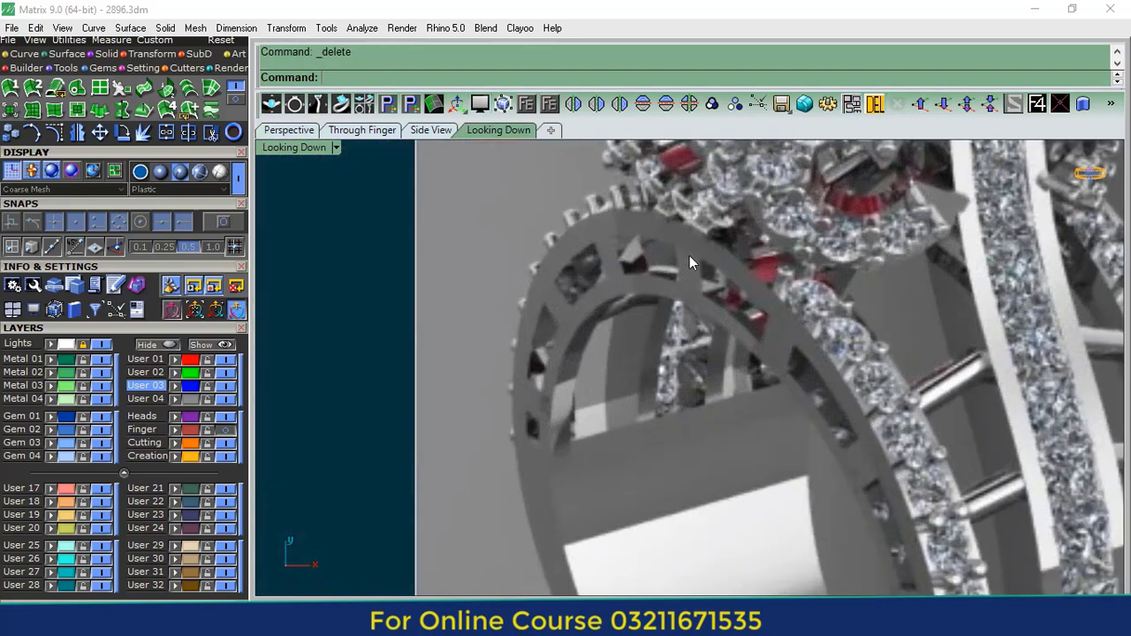
left_click(358, 131)
left_click(24, 54)
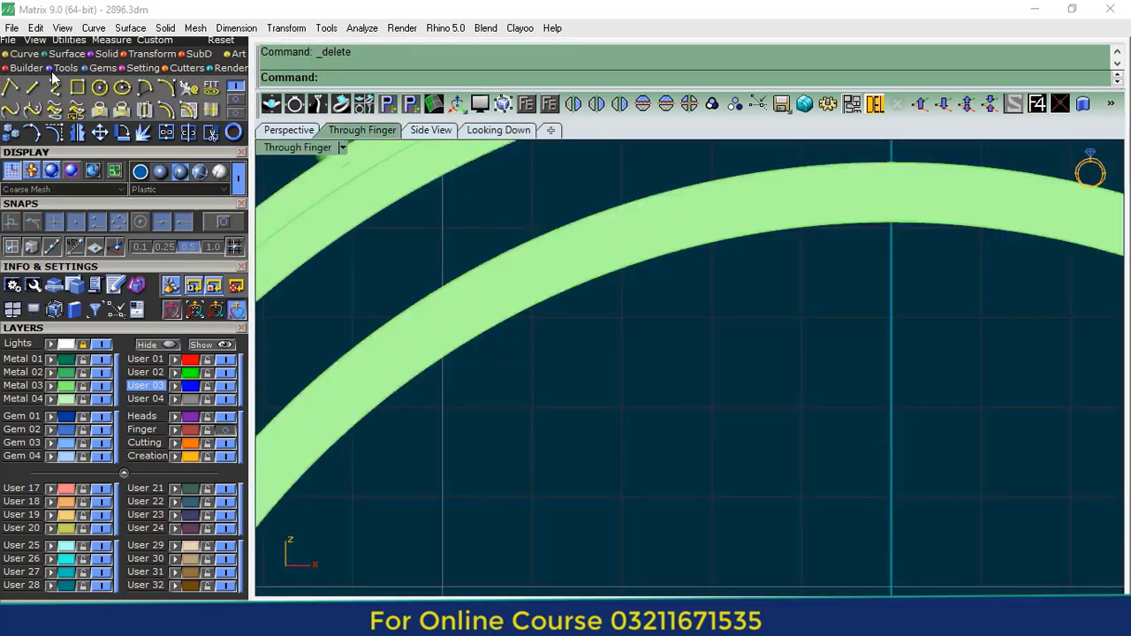
left_click(33, 87)
left_click(215, 221)
scroll(689, 404, "down", 3)
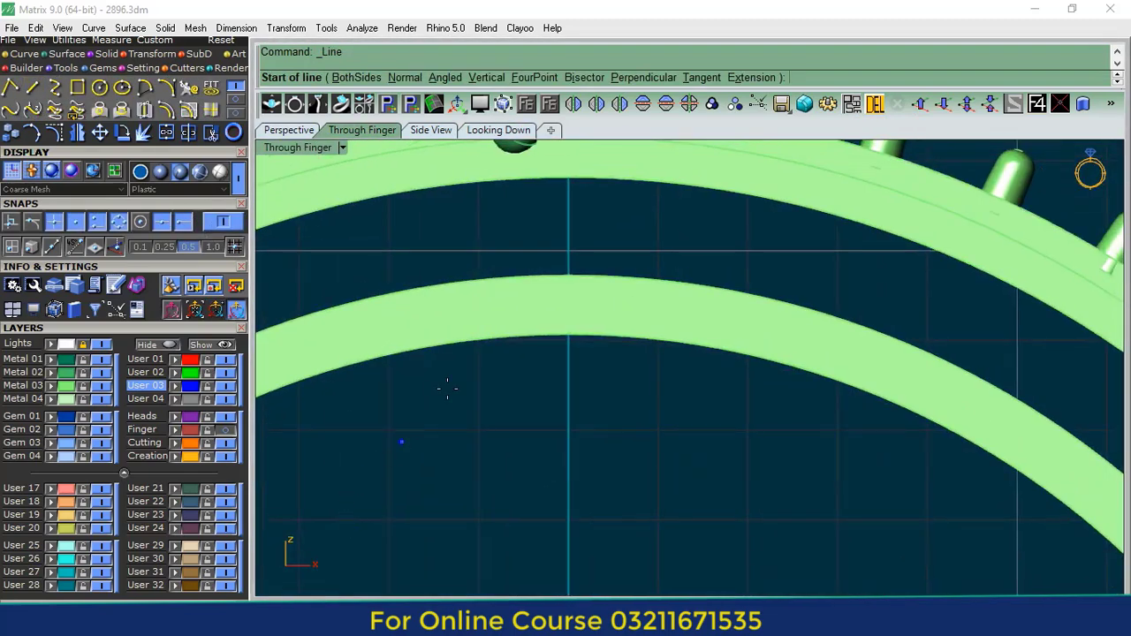
left_click(568, 178)
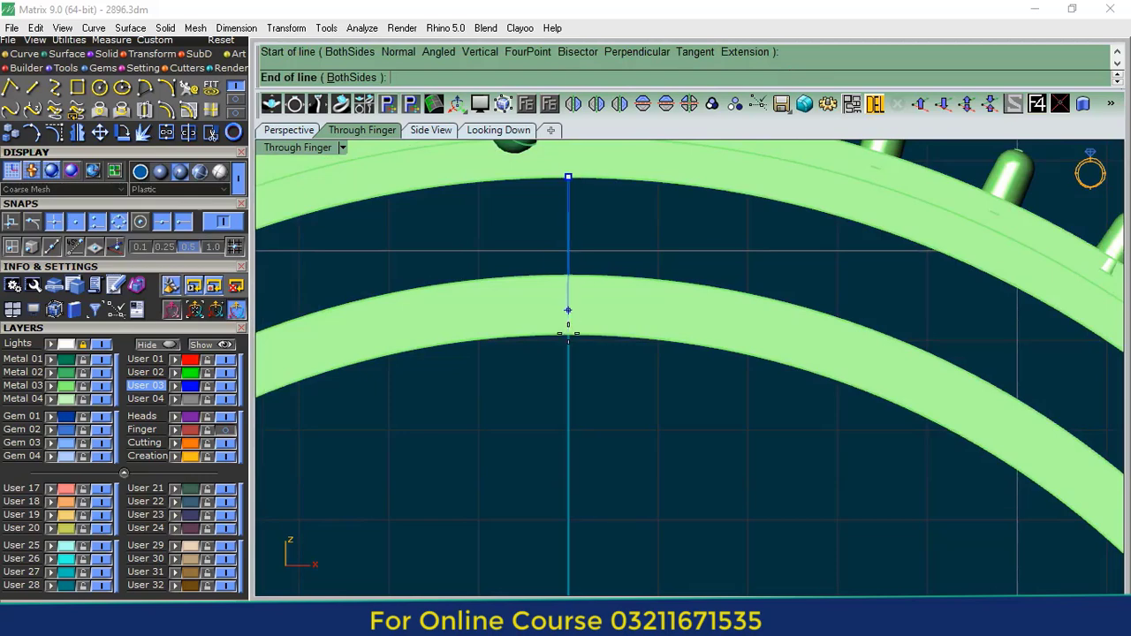
left_click(568, 335)
- Offset the vertical centre line 0.45 mm to both sides and delete the original line
scroll(630, 216, "up", 2)
left_click(576, 233)
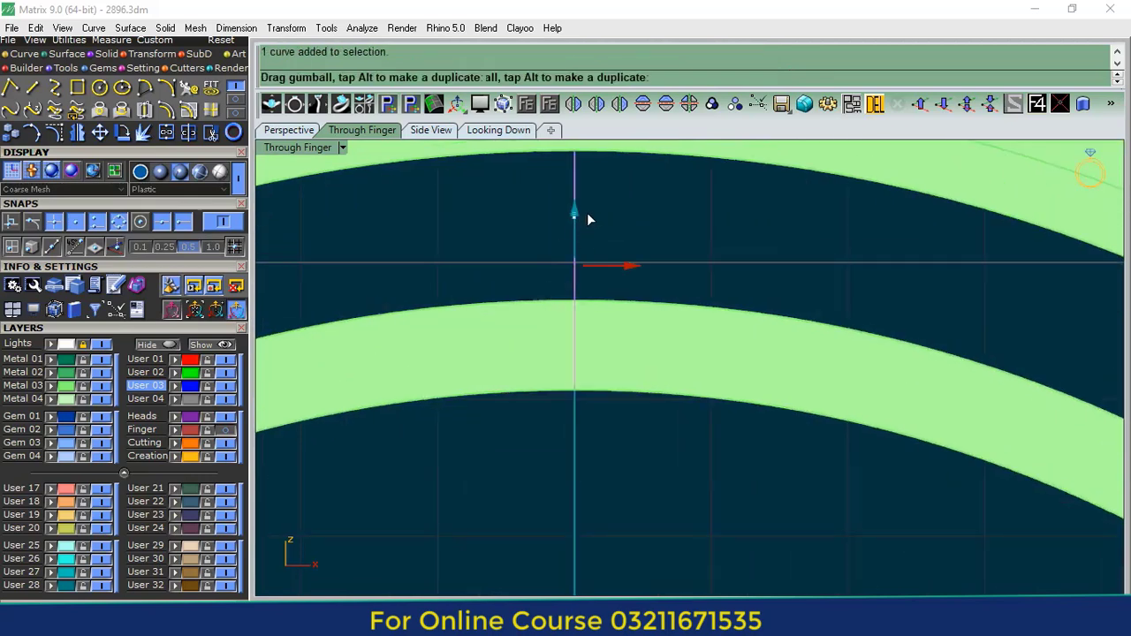
left_click(169, 111)
left_click(222, 224)
right_click_drag(570, 205, 551, 277)
left_click(676, 79)
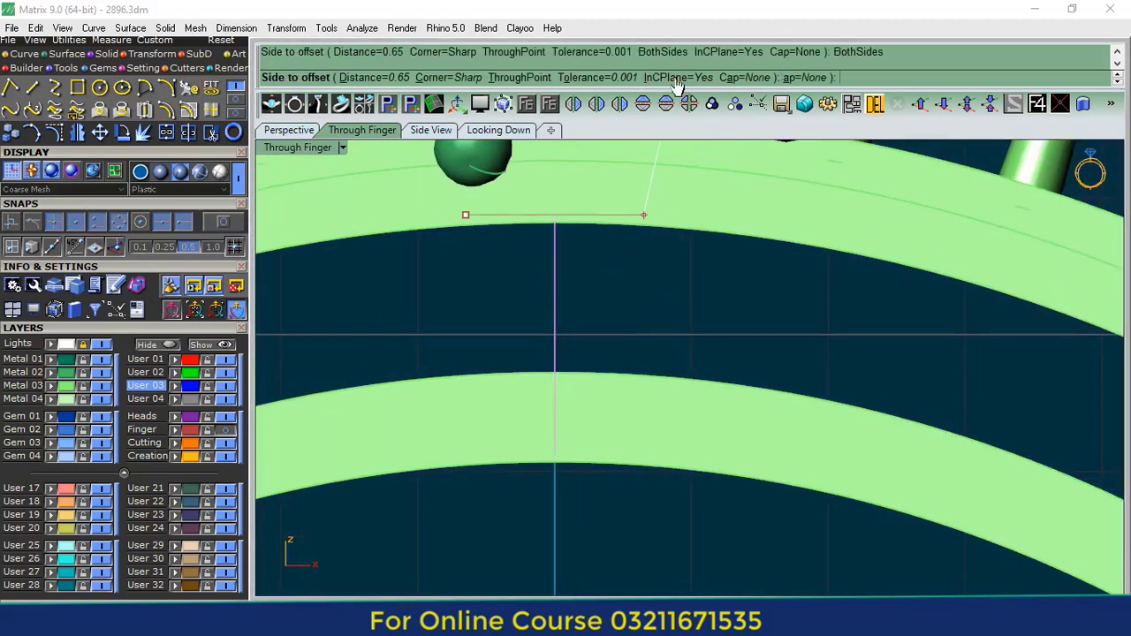
type(".45")
key("Return")
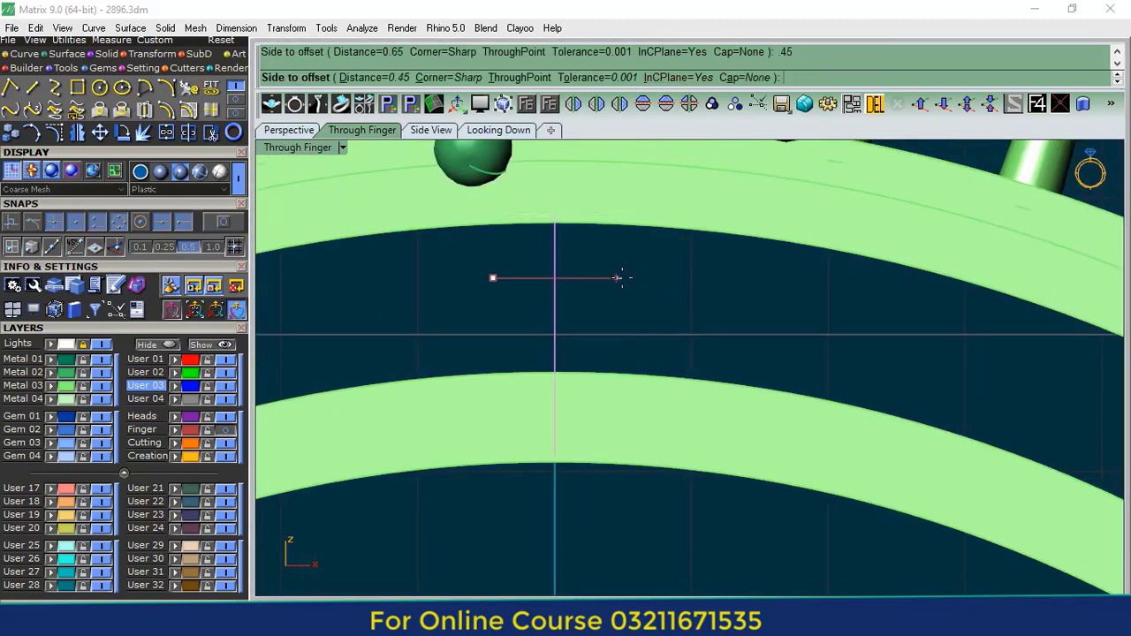
left_click(619, 277)
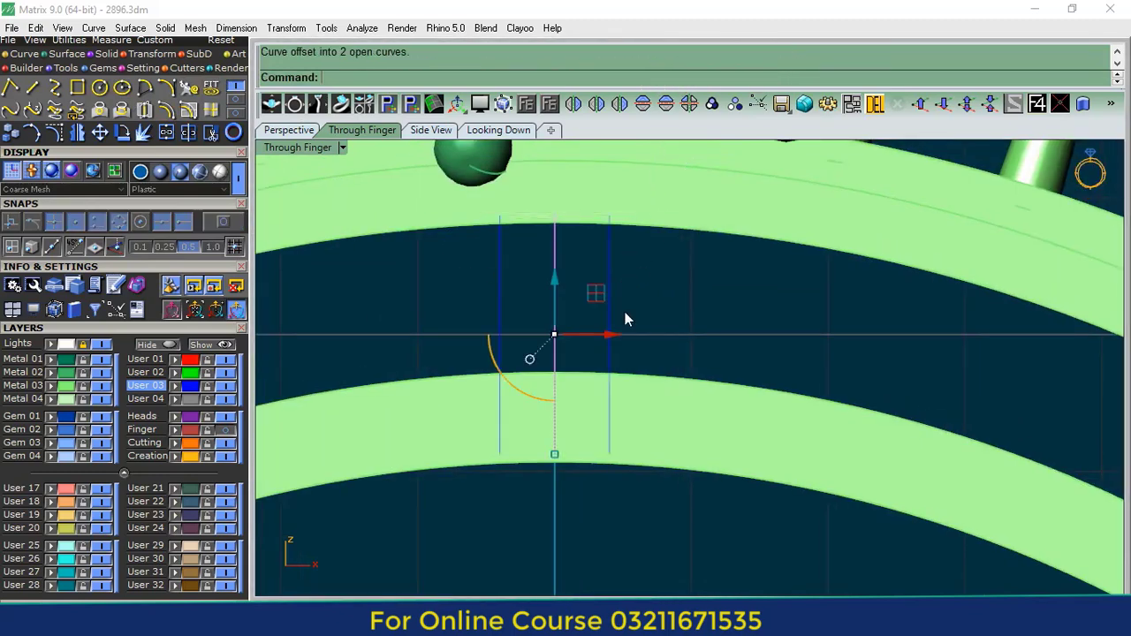
left_click(874, 104)
- Loft a flat surface between the two offset vertical lines
left_click(67, 58)
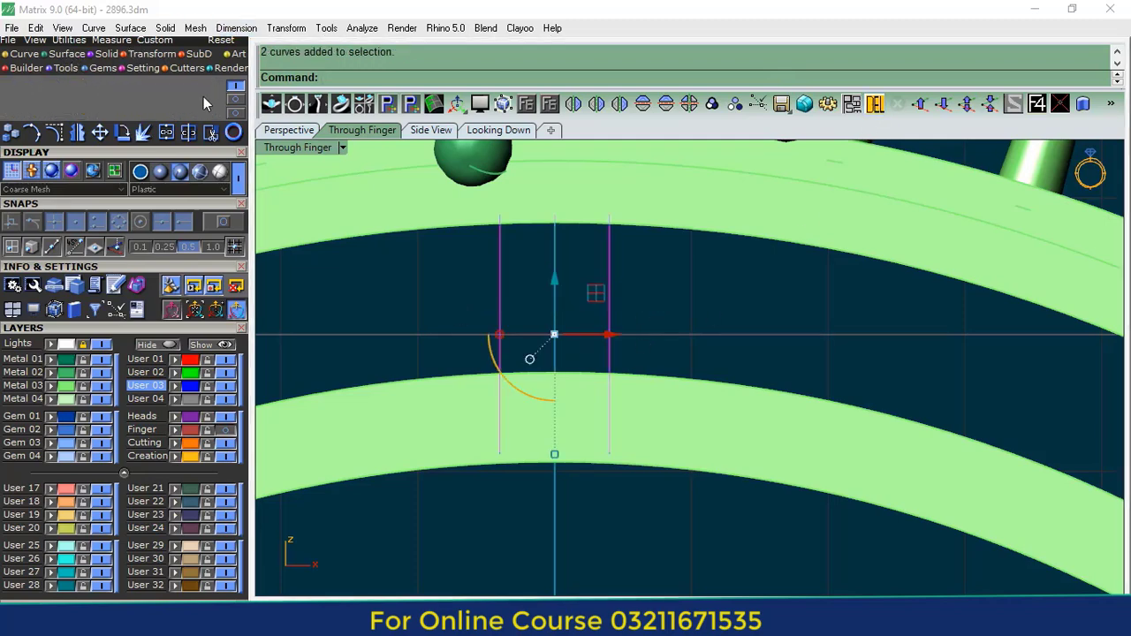
left_click(190, 88)
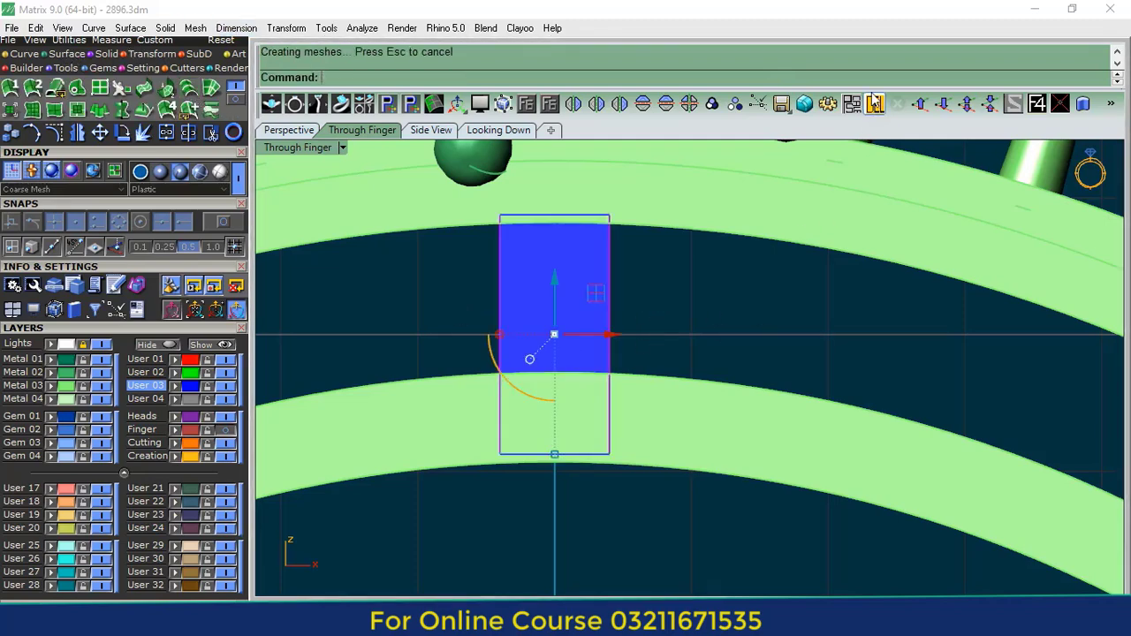
left_click(610, 256)
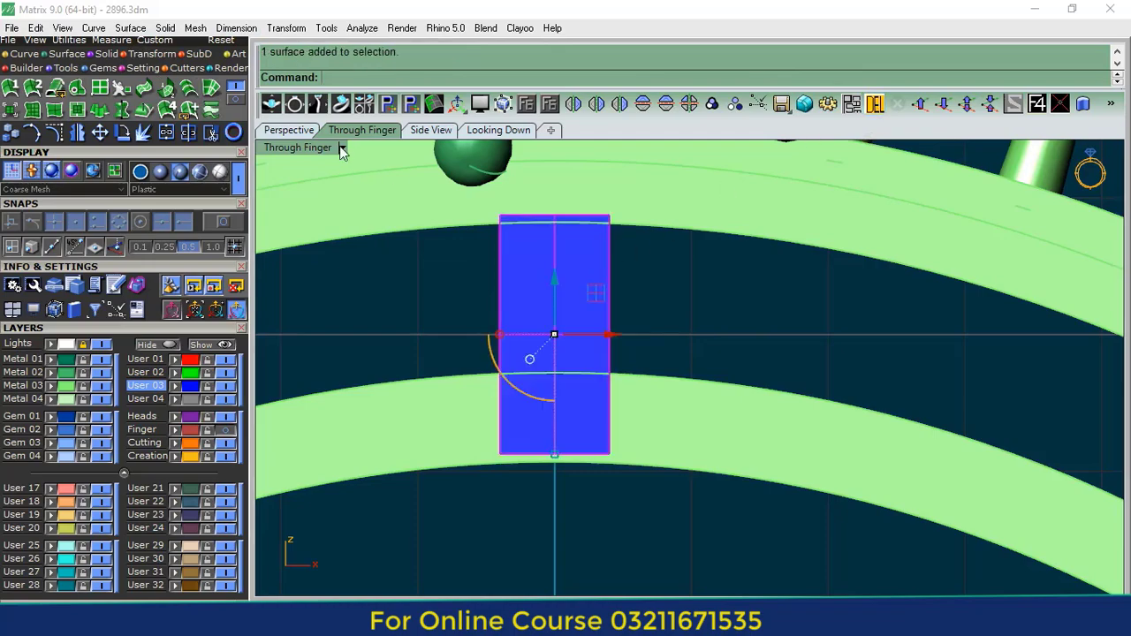
- Offset the small connector surface 0.45 mm into a solid block in the perspective view
left_click(292, 131)
left_click(1110, 107)
left_click(990, 200)
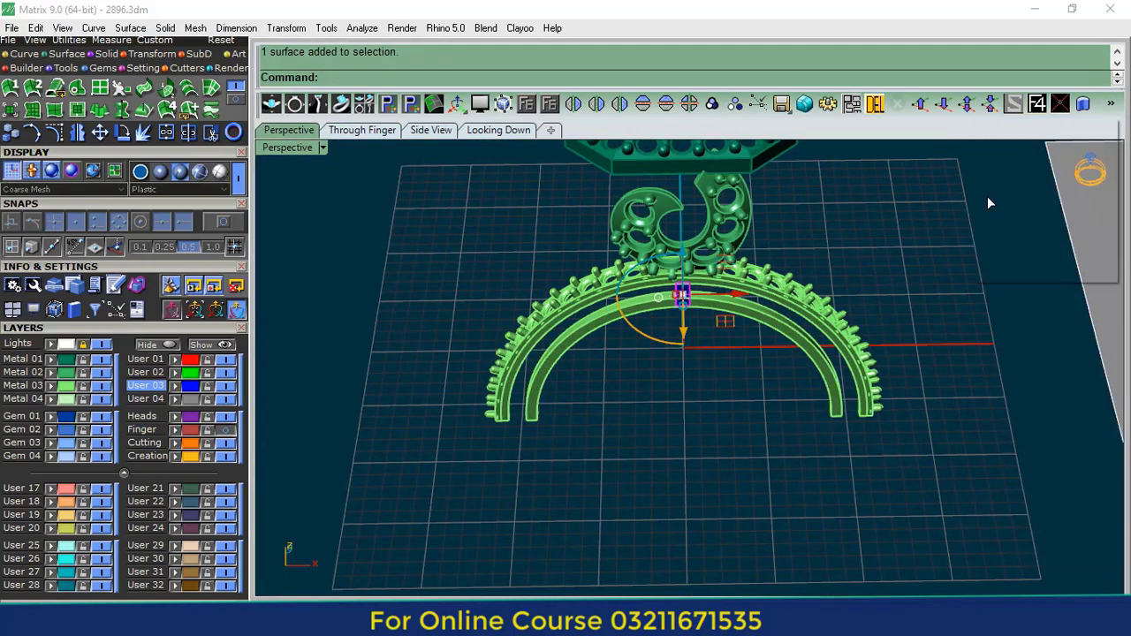
right_click_drag(813, 256, 660, 268)
scroll(658, 267, "up", 10)
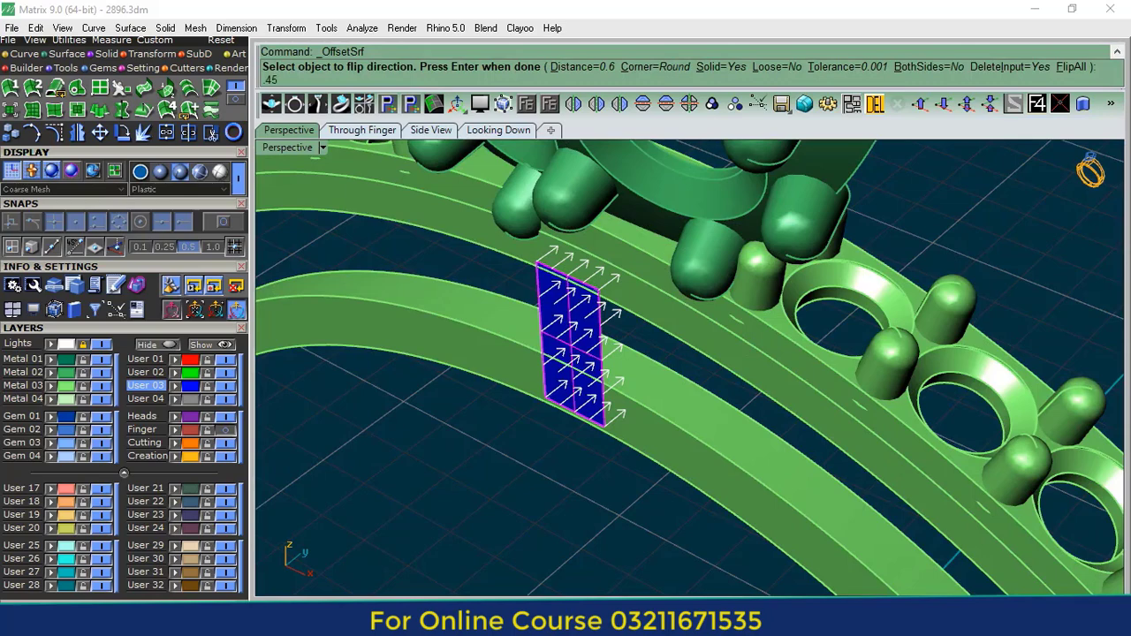
key("Return")
- Set up a polar array of the connector block around the origin in the through-finger view with 20 items over 360 degrees
left_click(557, 317)
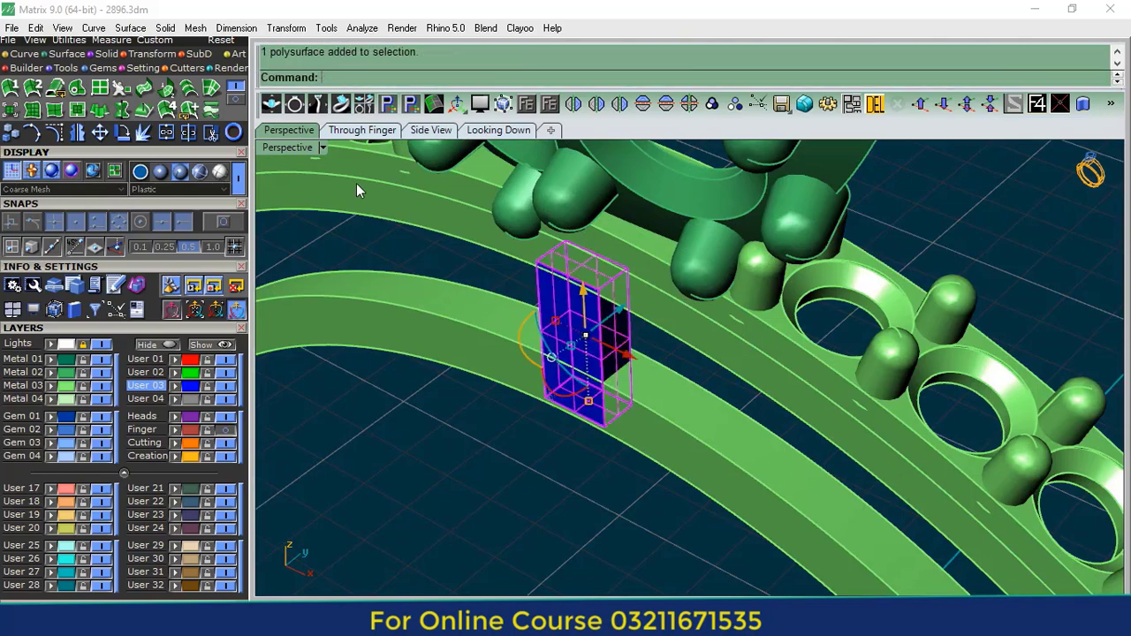
left_click(350, 131)
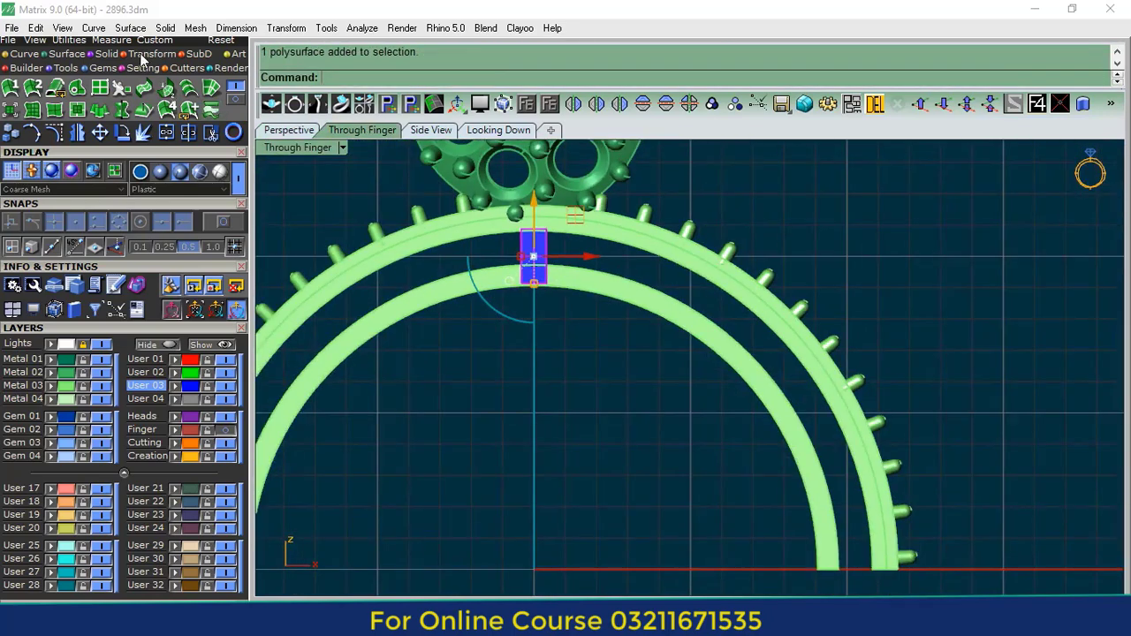
left_click(141, 54)
left_click(189, 87)
scroll(547, 233, "down", 3)
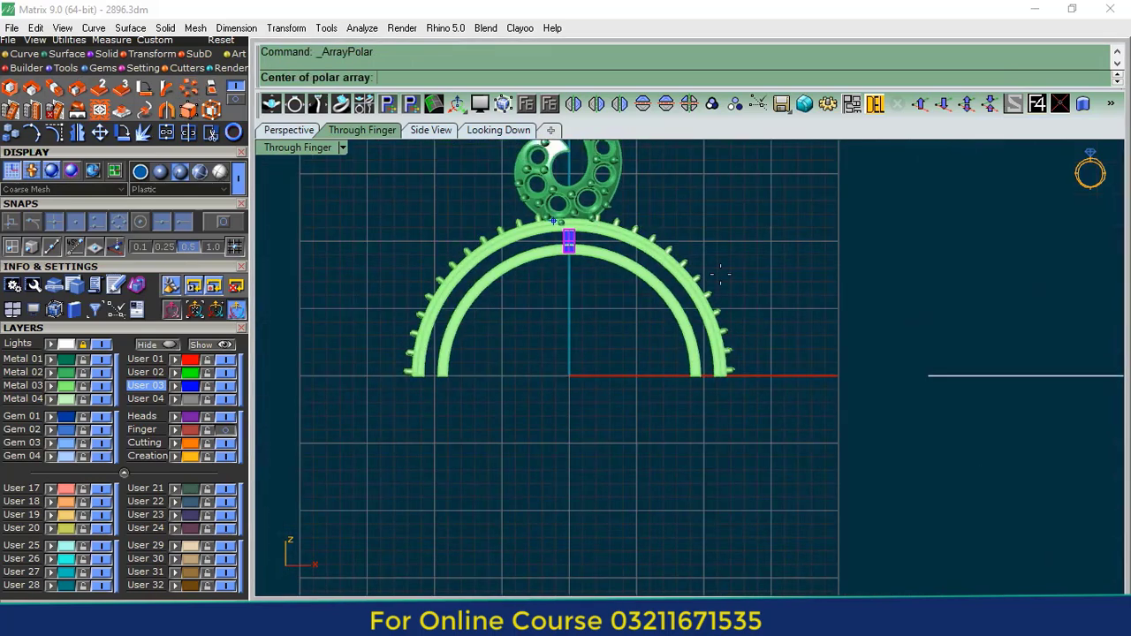
type("0")
key("Return")
type("20")
key("Return")
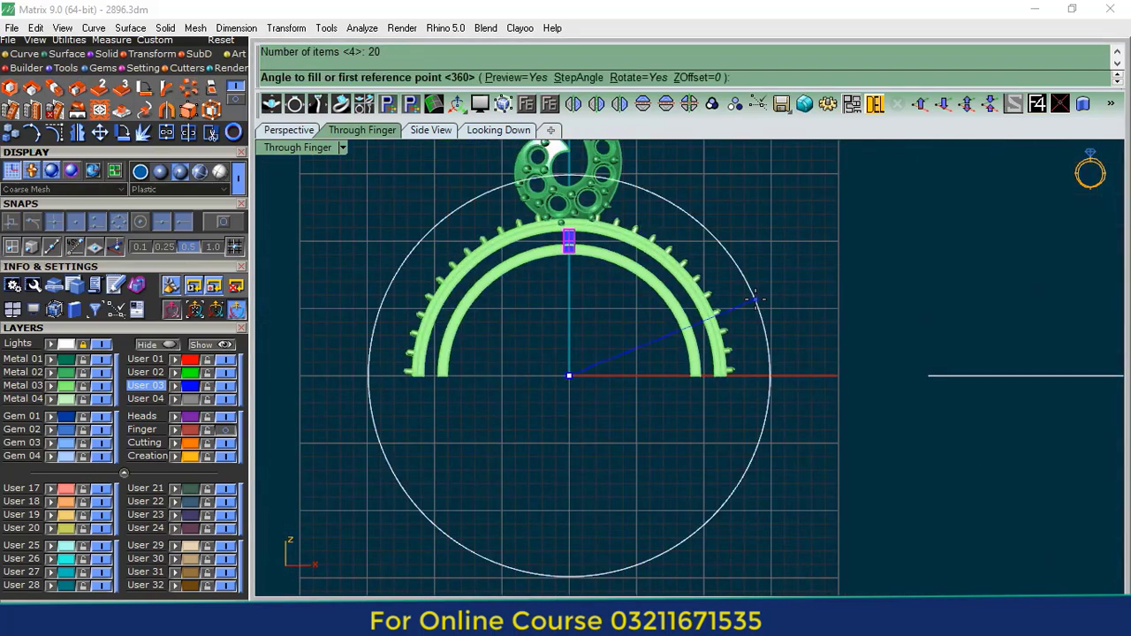
key("Return")
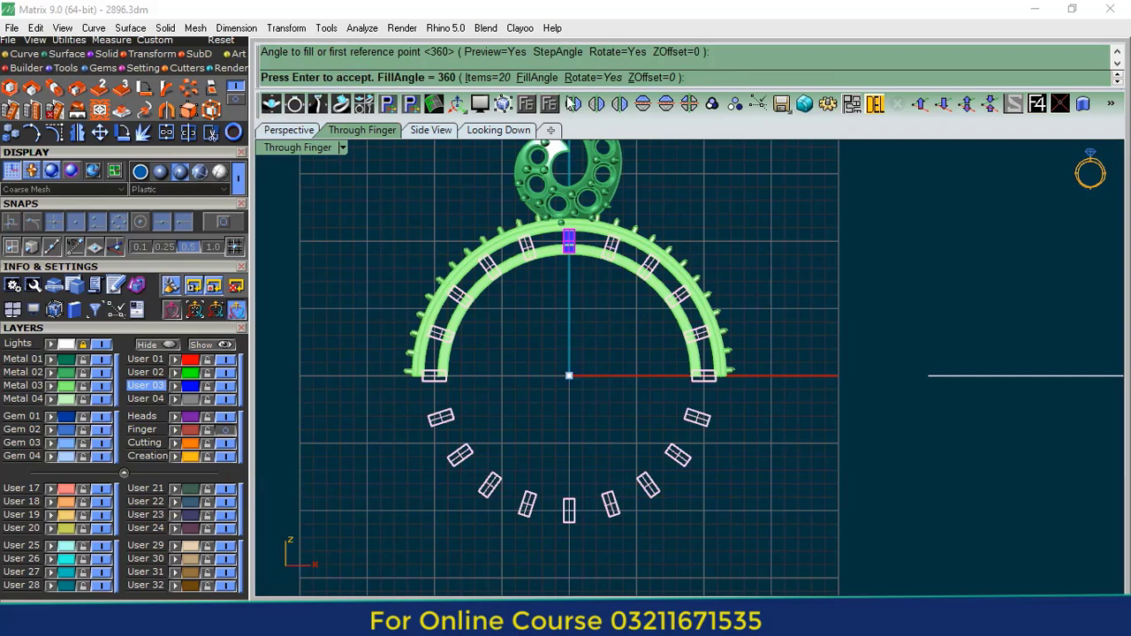
- Complete the polar array with 21 items and delete the connector copies below the horizontal axis
left_click(499, 79)
type("22")
key("Return")
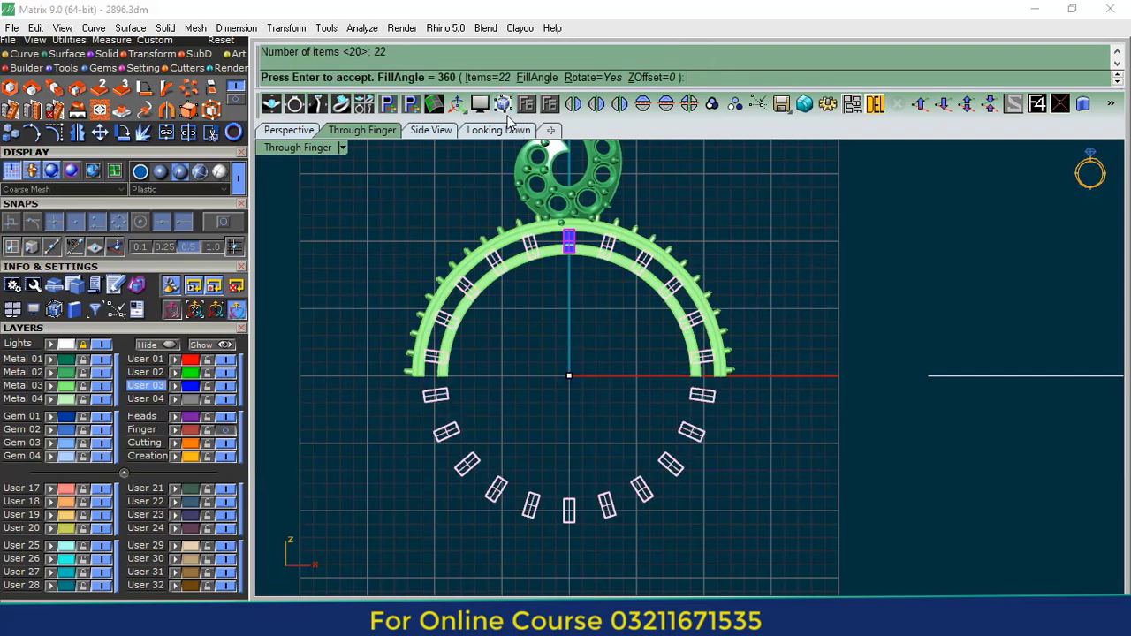
left_click(498, 79)
key("Return")
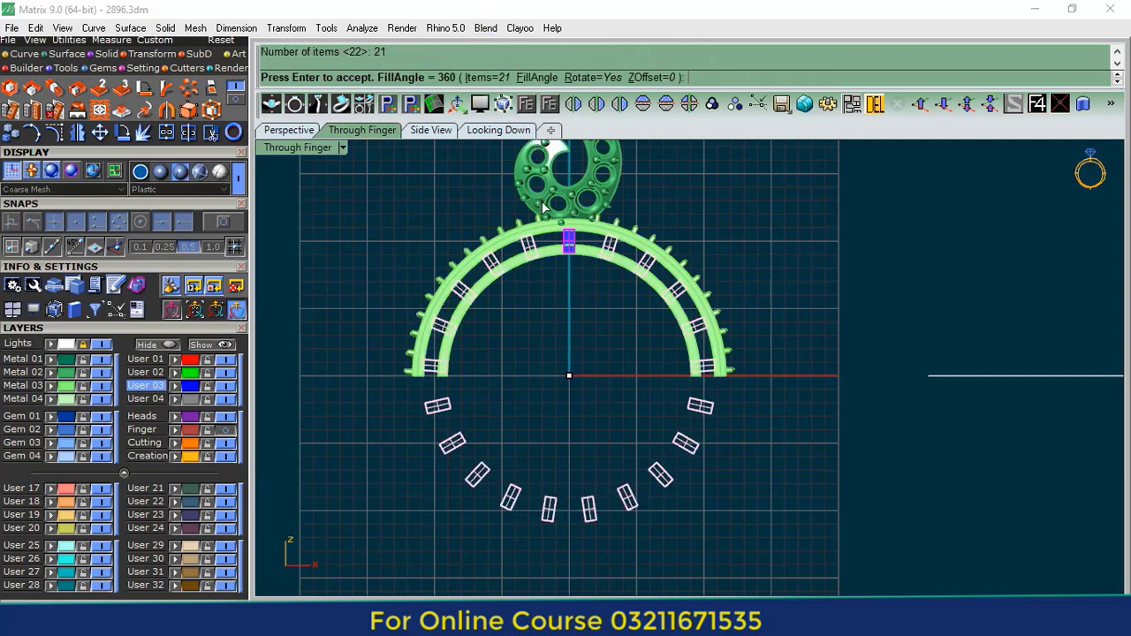
key("Return")
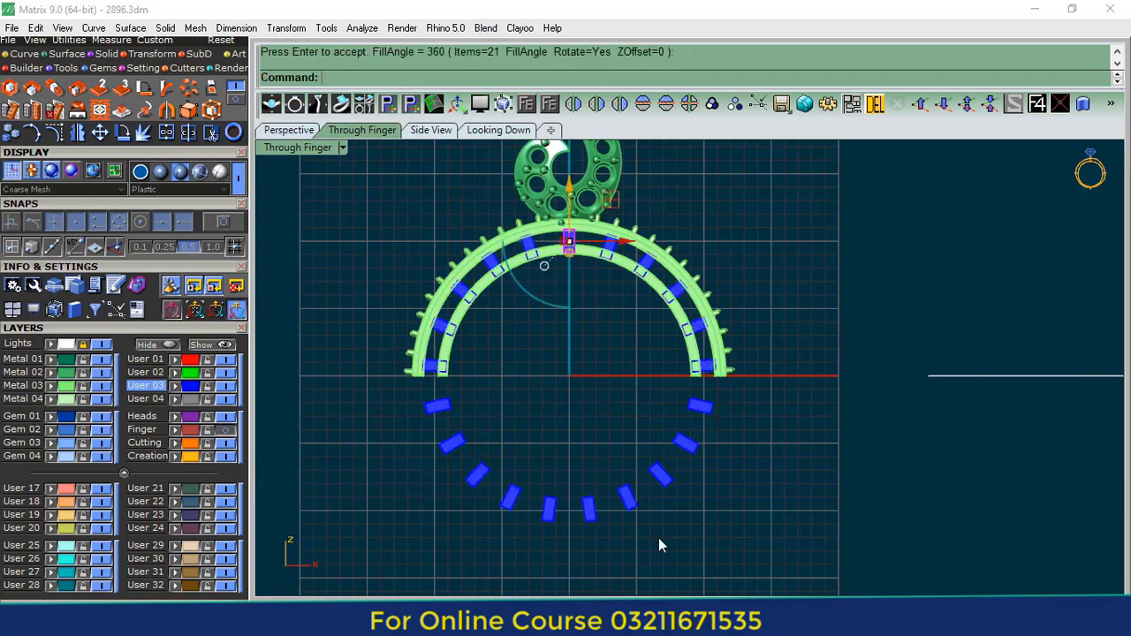
left_click_drag(787, 583, 367, 400)
left_click(874, 104)
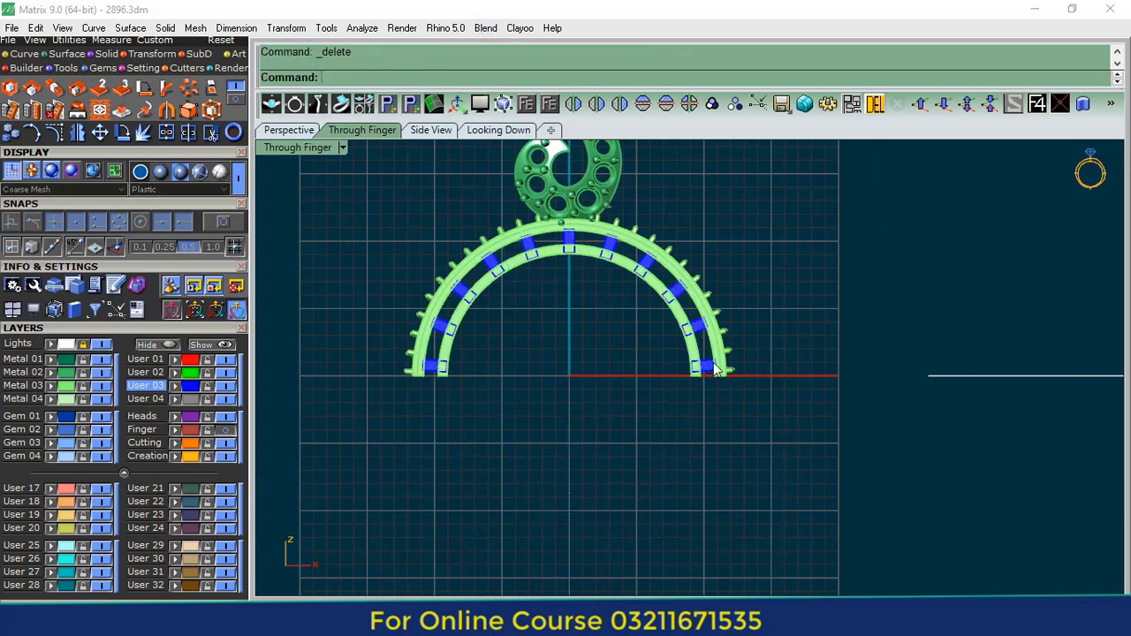
- Rotate the lowest connector block on the positive X side about the origin down to the open end of the bands
scroll(686, 381, "up", 8)
left_click(685, 382)
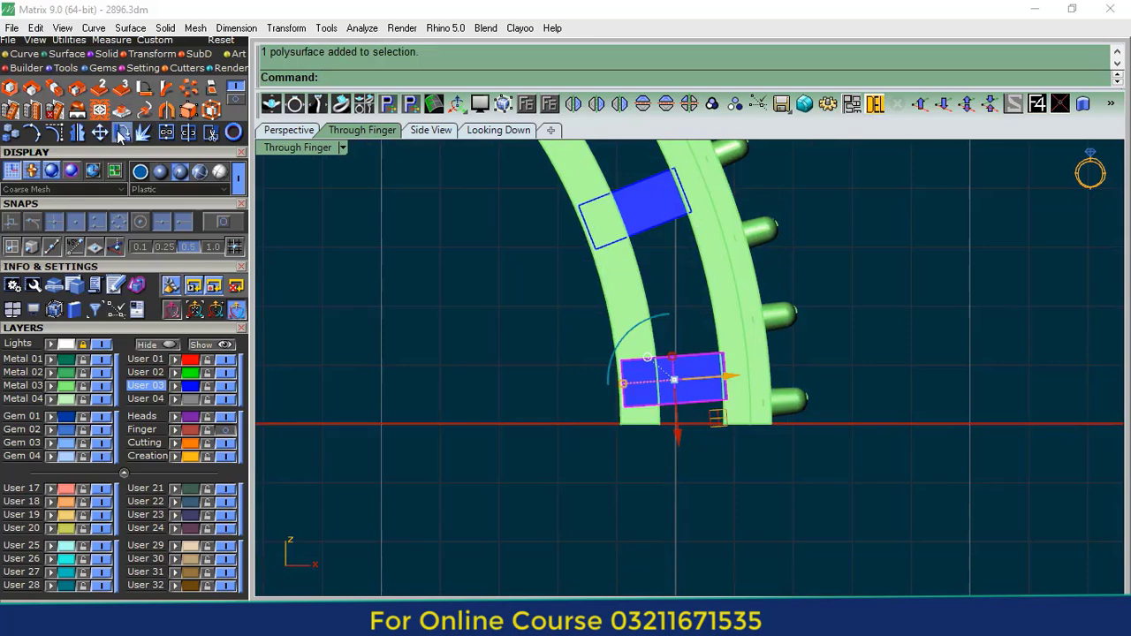
left_click(121, 134)
type("0")
key("Return")
left_click(822, 284)
left_click(824, 304)
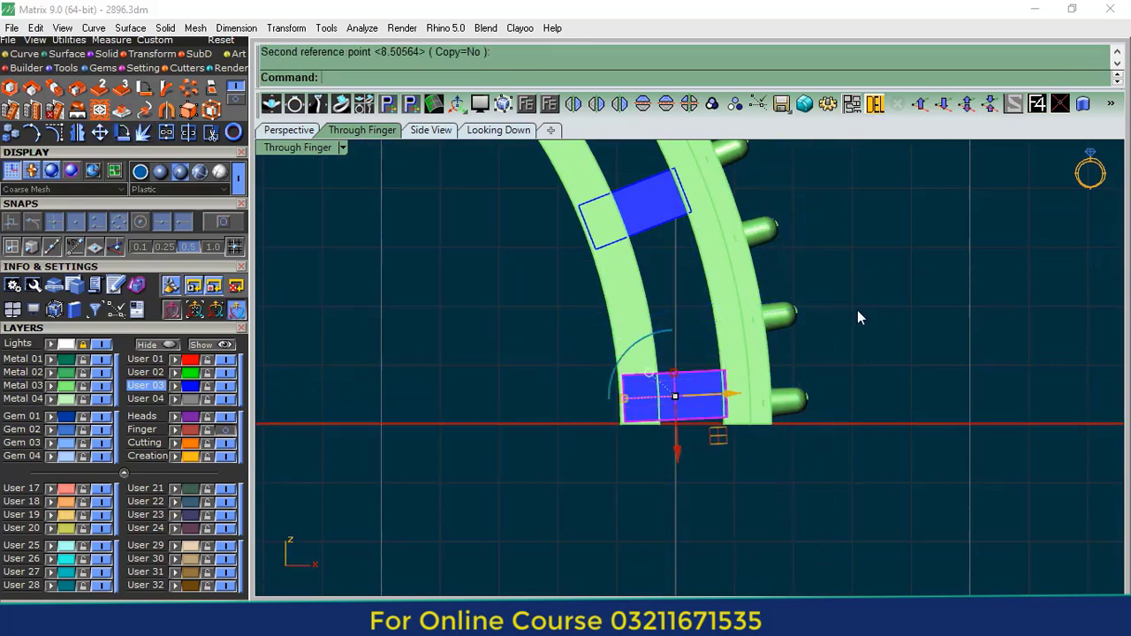
- Delete the lowest connector on the negative X side and replace it with a mirrored copy of the rotated block across the vertical axis
scroll(857, 310, "down", 10)
scroll(381, 339, "up", 8)
left_click(381, 340)
scroll(380, 340, "down", 8)
key("Delete")
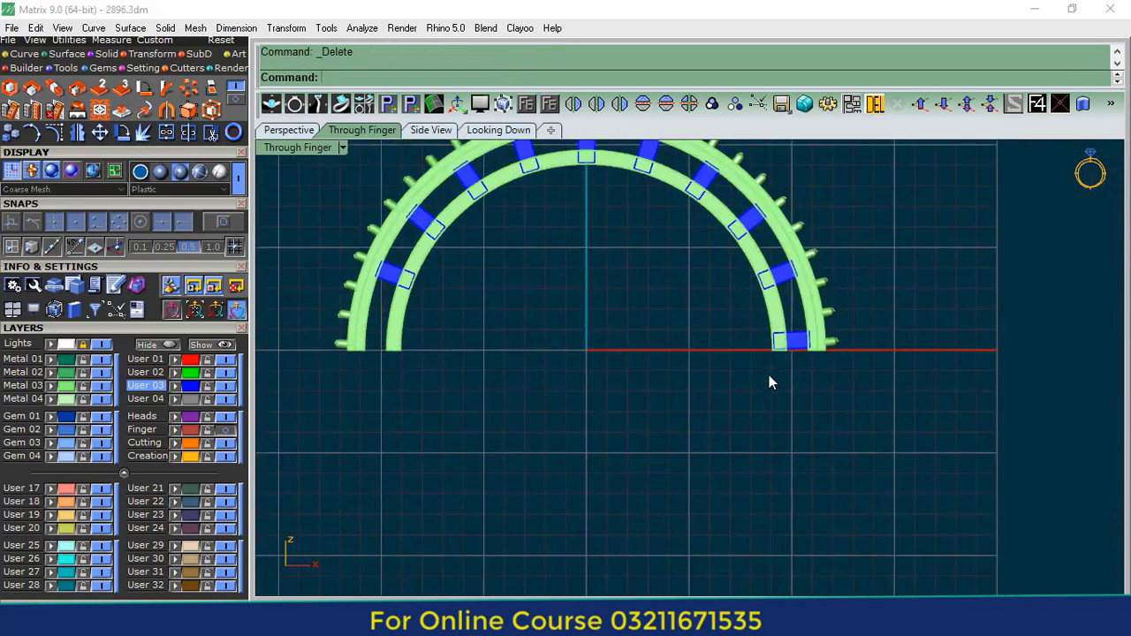
scroll(768, 381, "up", 8)
left_click(817, 304)
left_click(597, 104)
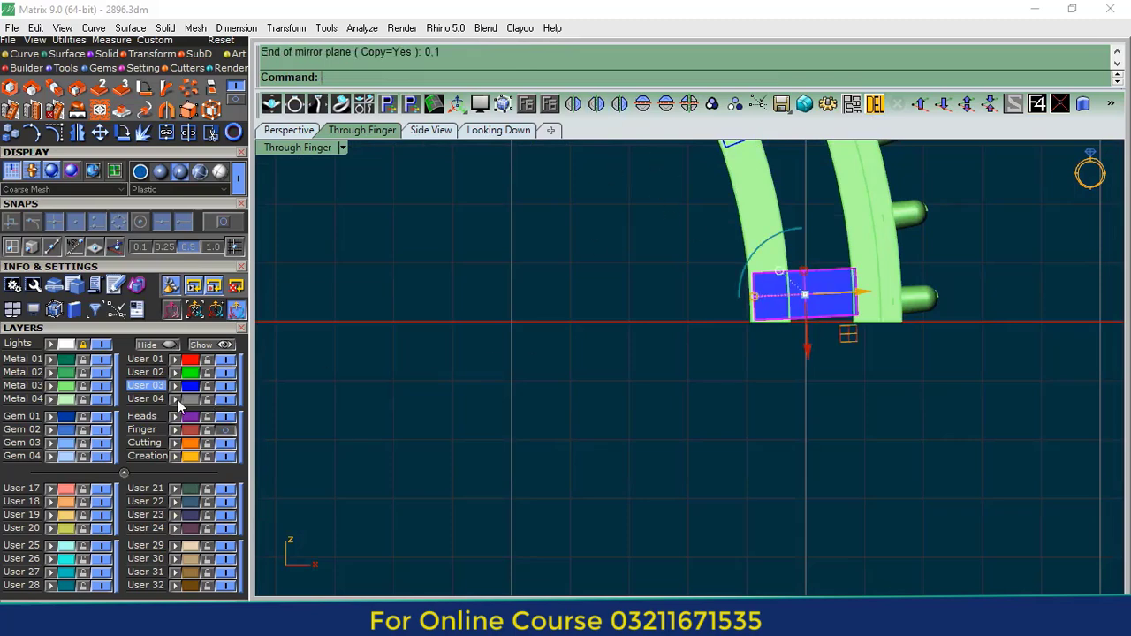
- Group all connector blocks with the inner and gem bands and assign the group to the Metal 03 layer
left_click(188, 386)
scroll(709, 346, "down", 8)
right_click_drag(791, 172, 802, 235)
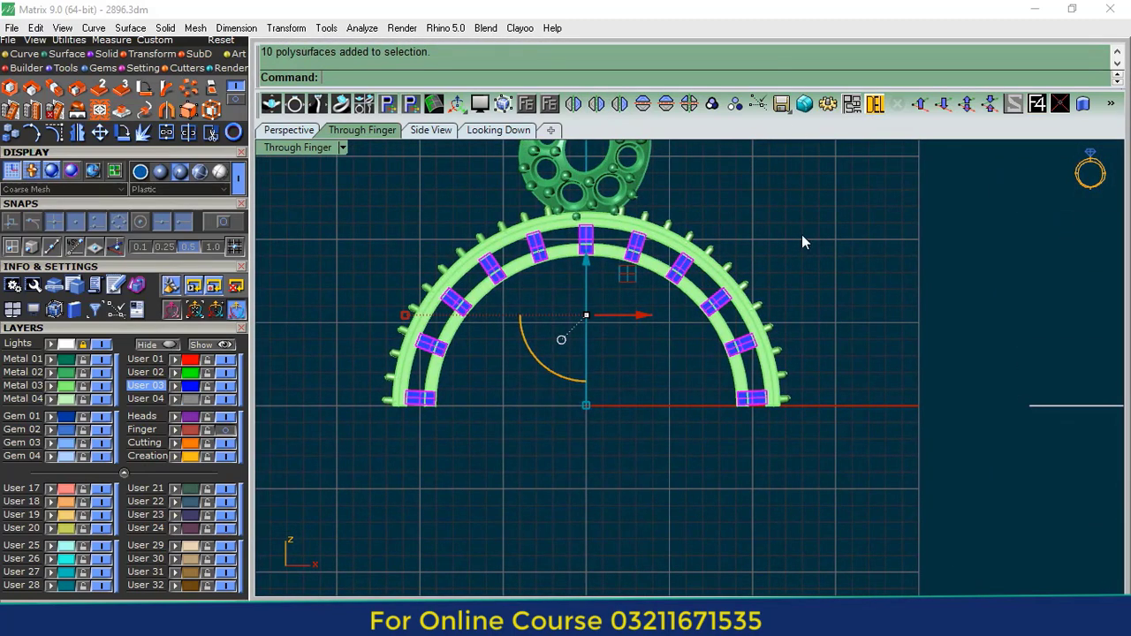
left_click(712, 104)
left_click_drag(834, 323, 639, 407)
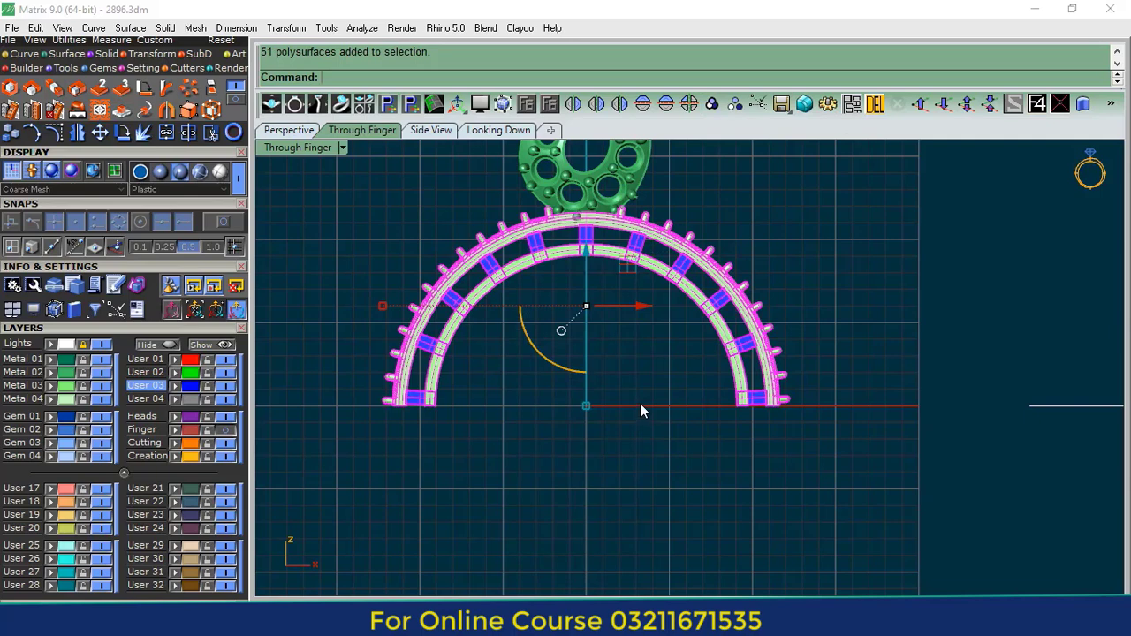
key("ctrl+g")
left_click(51, 385)
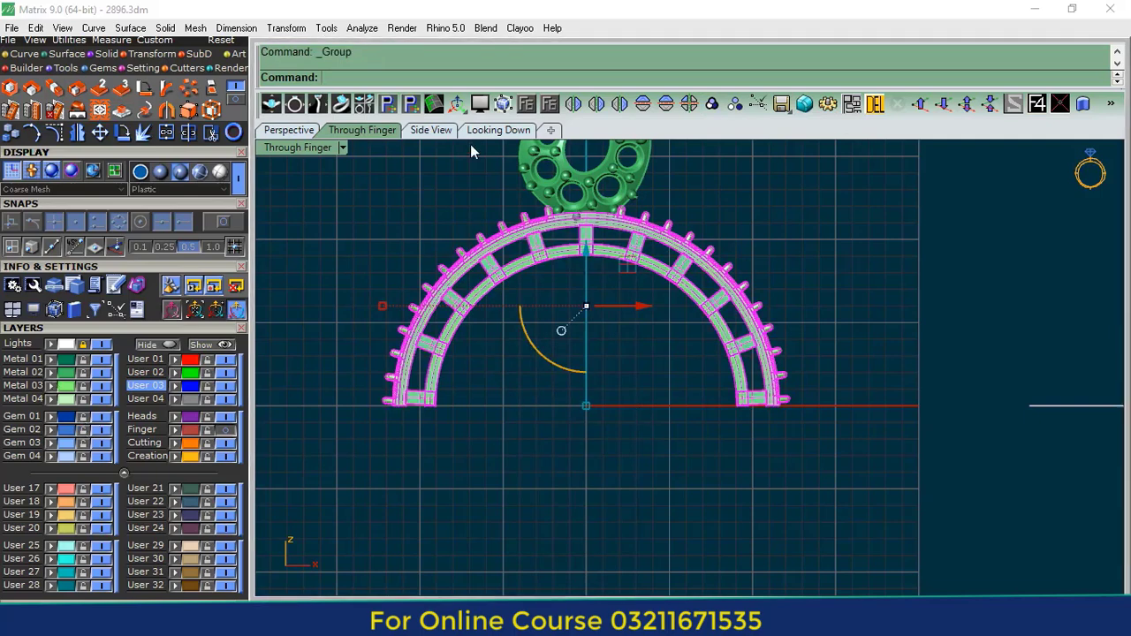
- Start rotating the grouped shank in the side view without making a copy
left_click(431, 130)
left_click(126, 131)
scroll(486, 363, "down", 8)
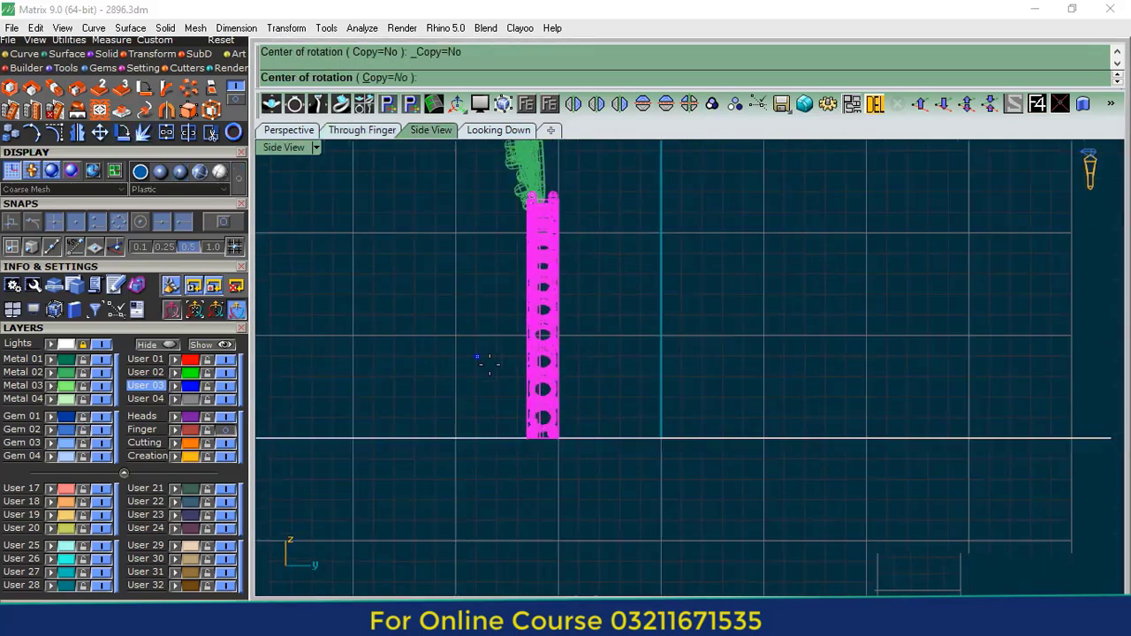
- Mirror the front pierced half-shank to the back in side view, and rotate the front one so its base tilts inward
key("Escape")
left_click(596, 105)
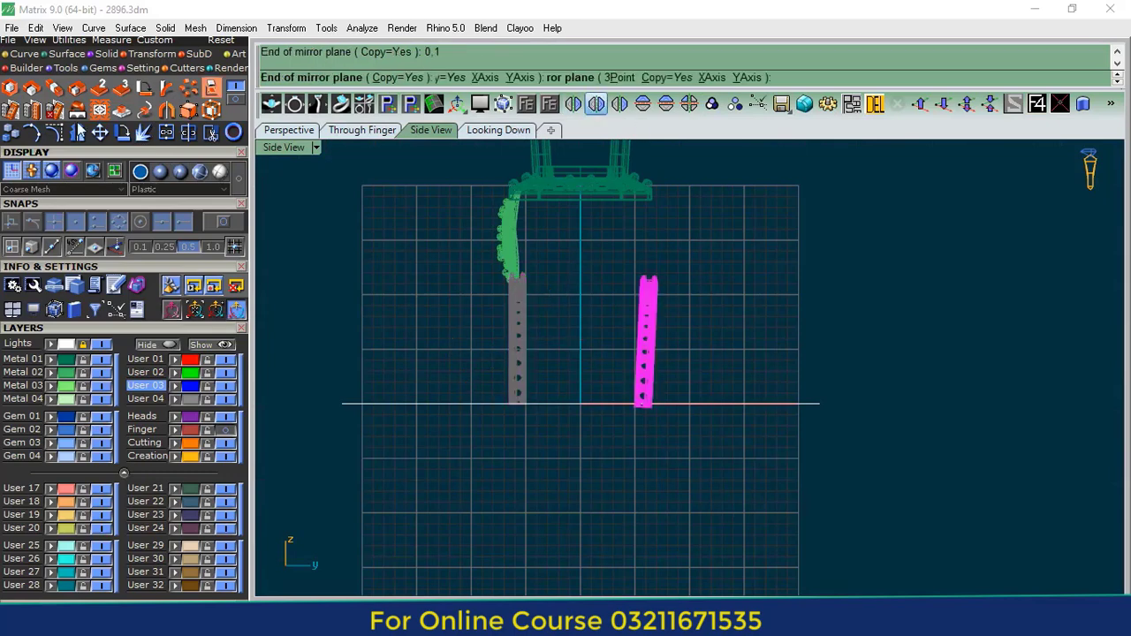
left_click(123, 132)
left_click(508, 271)
scroll(530, 378, "up", 4)
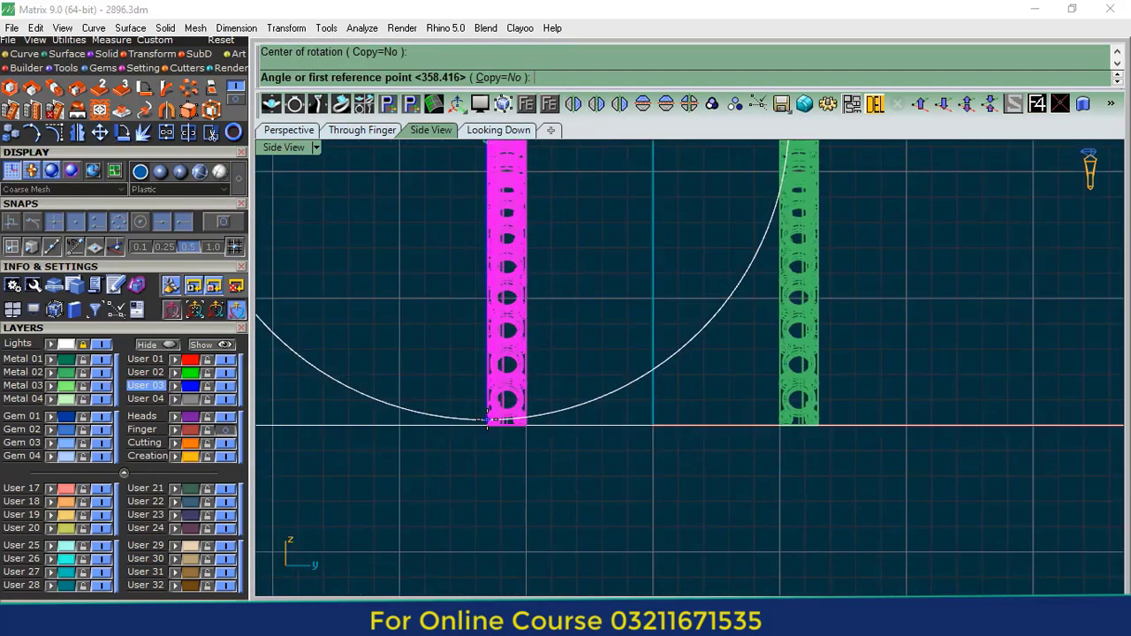
left_click(487, 419)
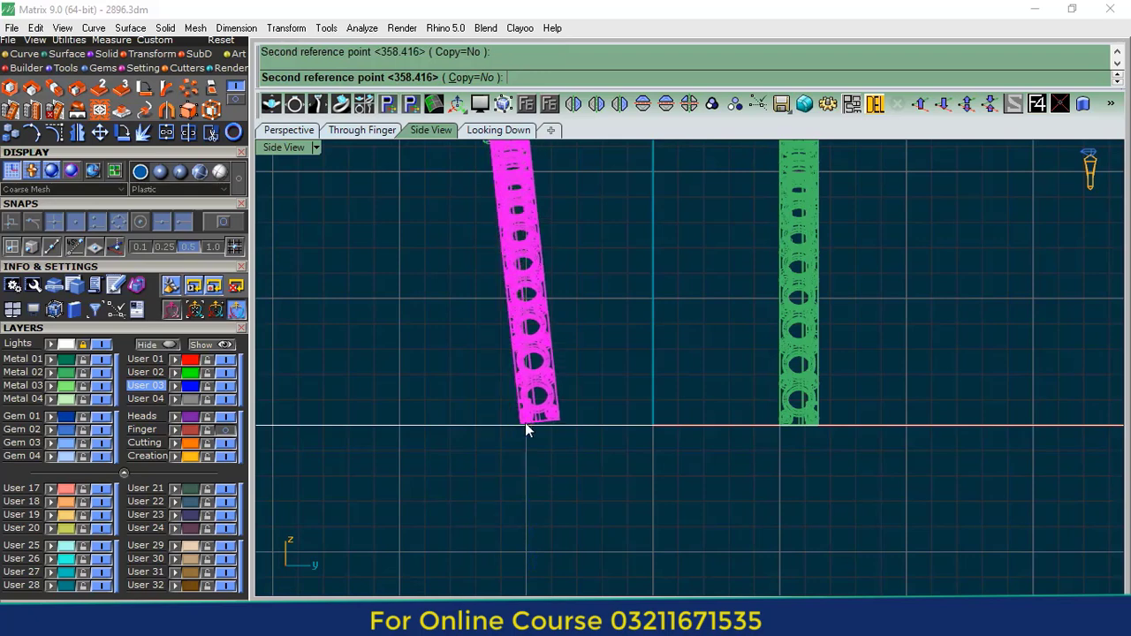
left_click(525, 422)
- Realign the gumball on the tilted front half-shank and nudge the half-shank slightly under the head
left_click_drag(496, 414, 505, 417, "ctrl")
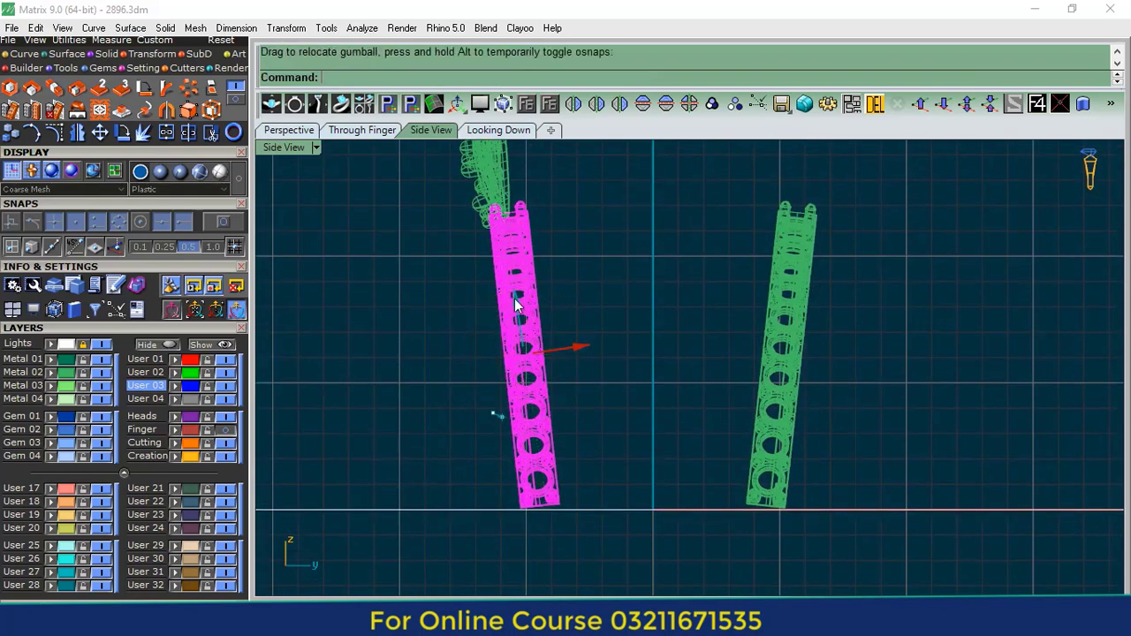
left_click_drag(517, 303, 518, 309)
left_click(274, 131)
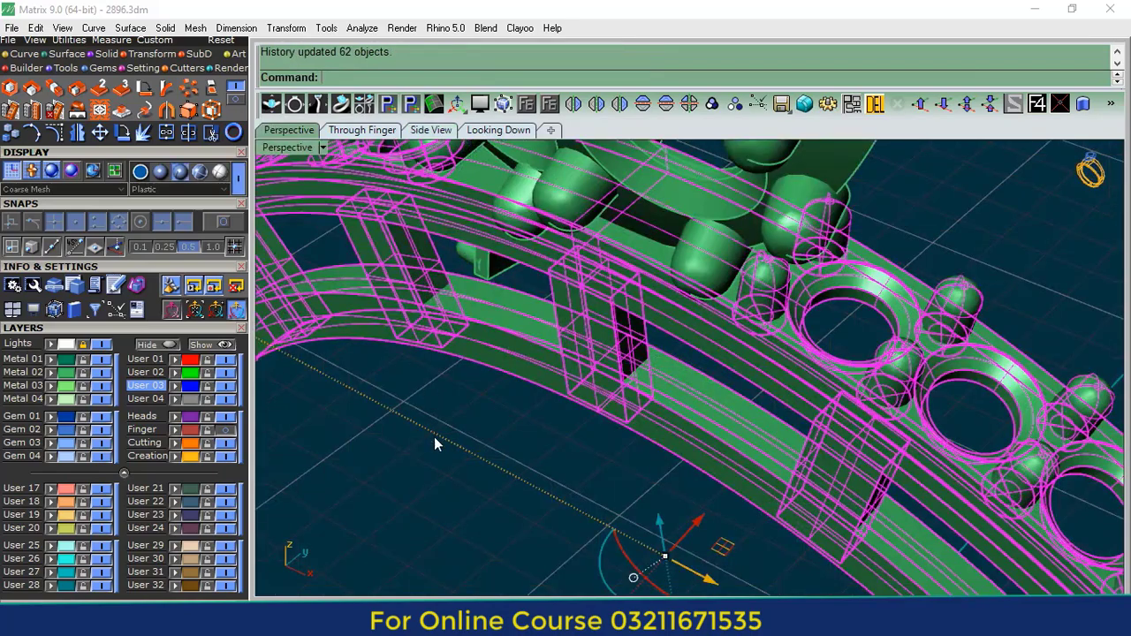
left_click(434, 436)
- Compare the ring model with the reference render, examining the scroll ornaments between the head and the shank
scroll(442, 428, "down", 9)
right_click_drag(610, 350, 773, 378)
scroll(510, 336, "down", 6)
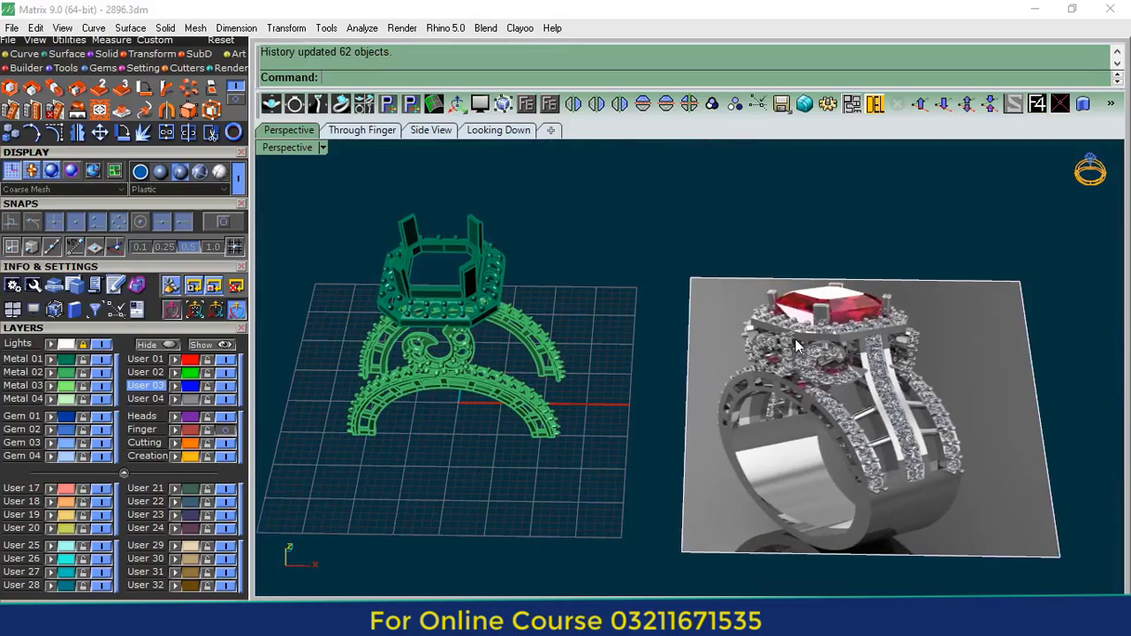
right_click_drag(788, 385, 627, 309)
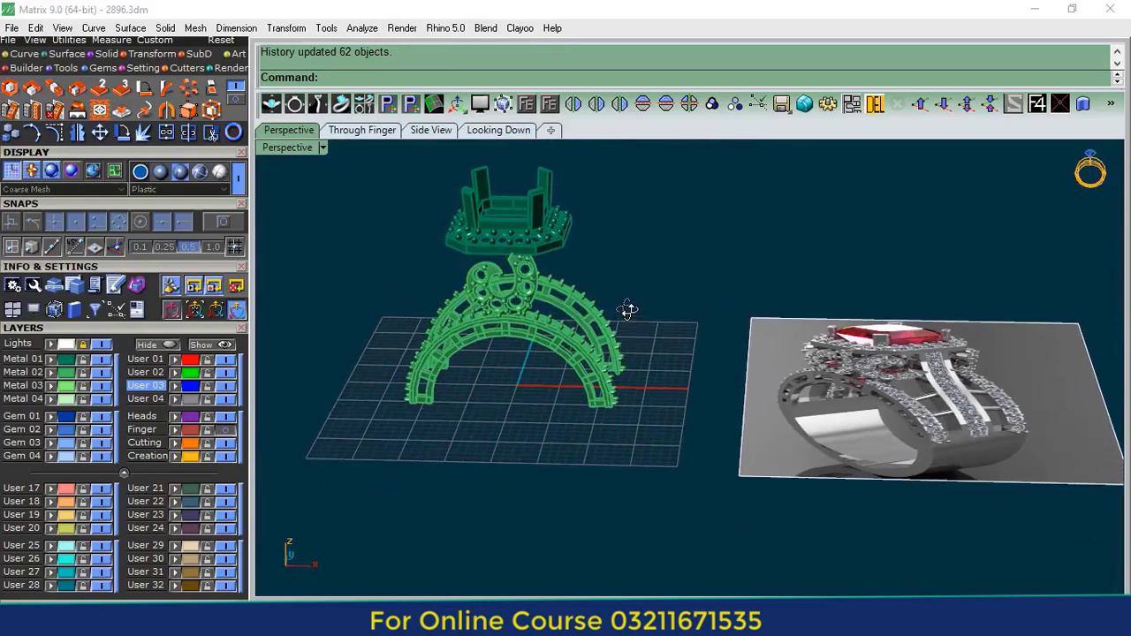
right_click_drag(766, 354, 912, 388)
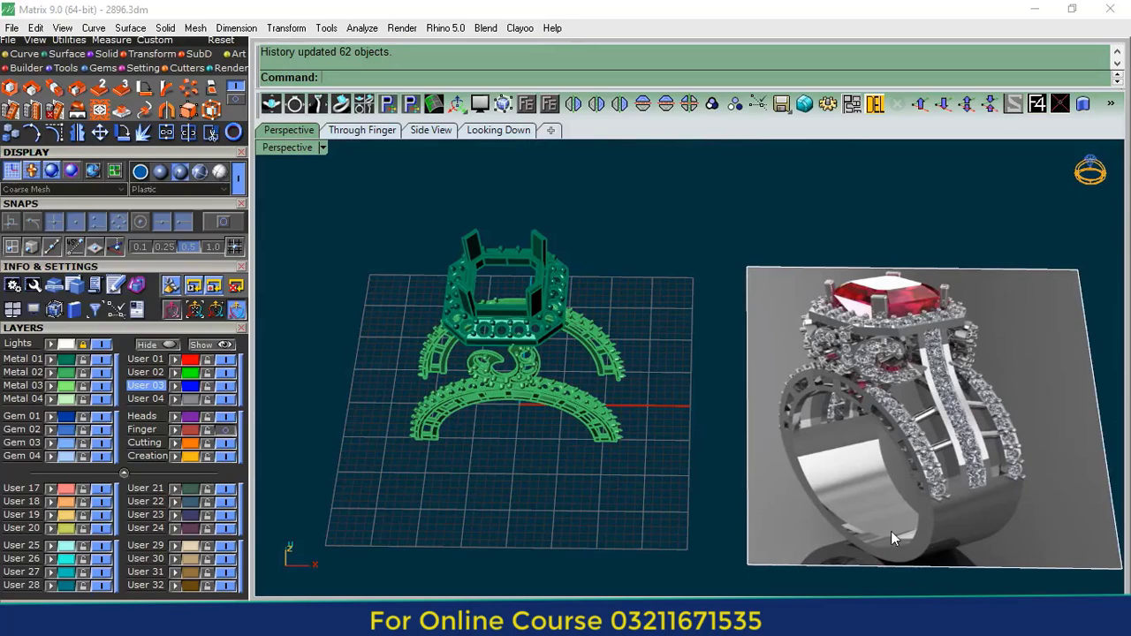
right_click_drag(656, 413, 659, 386)
scroll(908, 378, "up", 2)
scroll(908, 378, "up", 3)
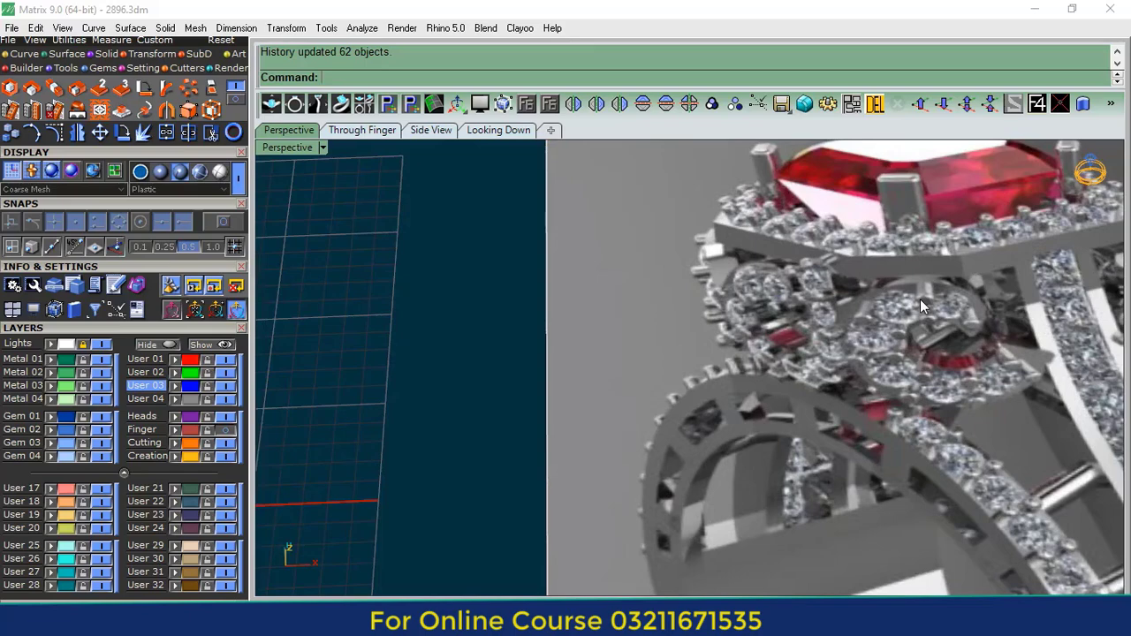
- Copy the front scroll ornament sideways along X, placing the duplicate directly beside the original in the through-finger view
scroll(679, 331, "down", 5)
right_click_drag(679, 331, 780, 339)
scroll(540, 315, "up", 5)
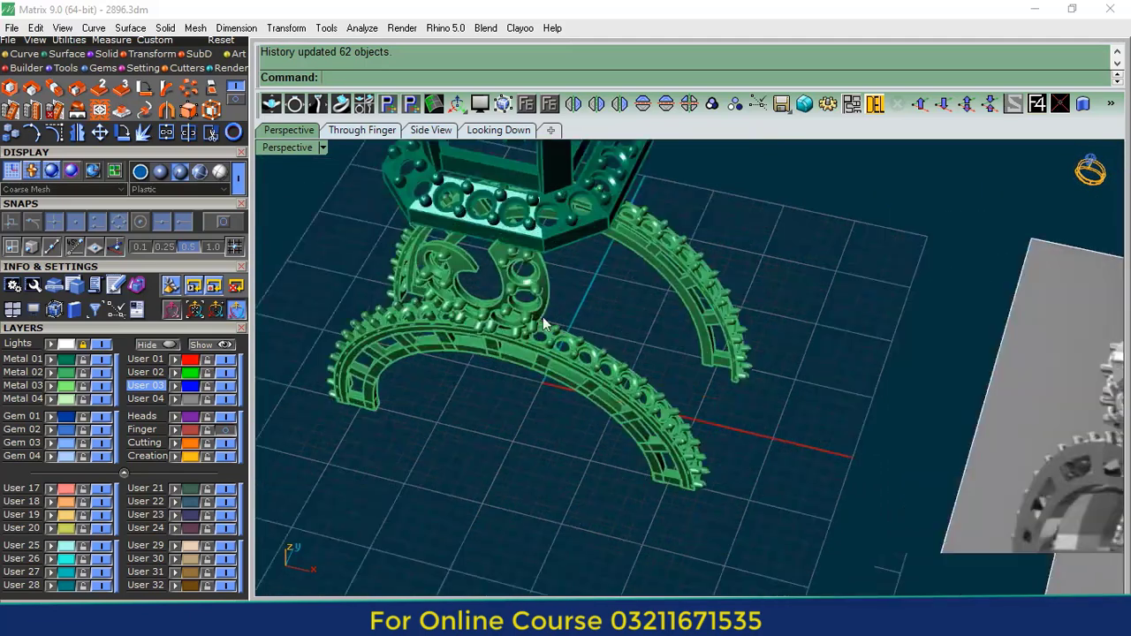
left_click(536, 305)
left_click(378, 131)
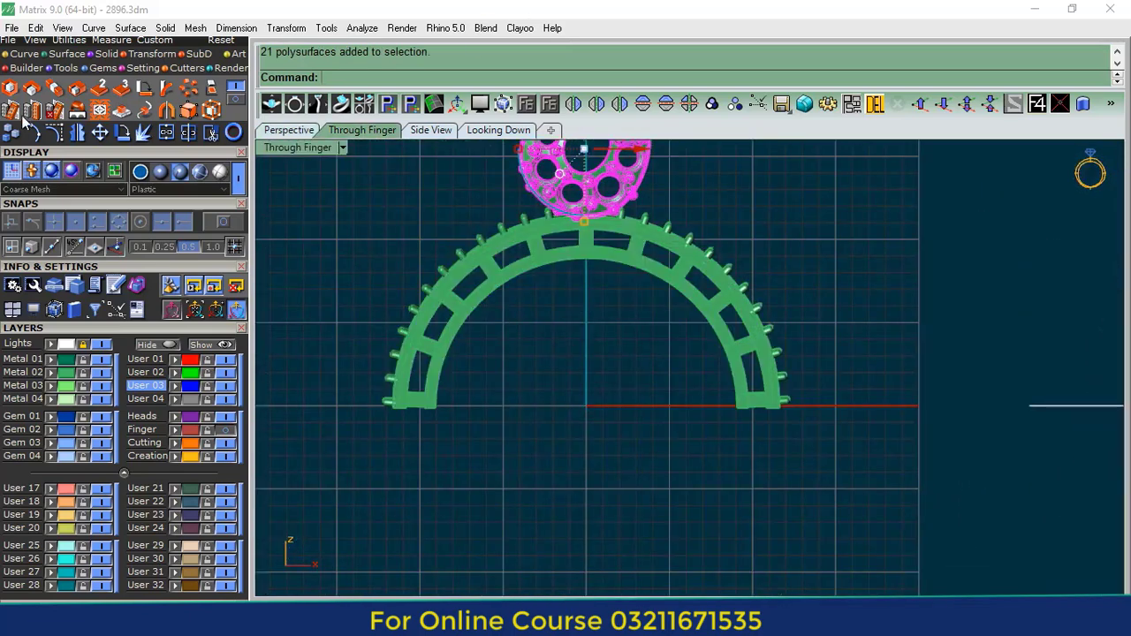
left_click(11, 132)
left_click(508, 282)
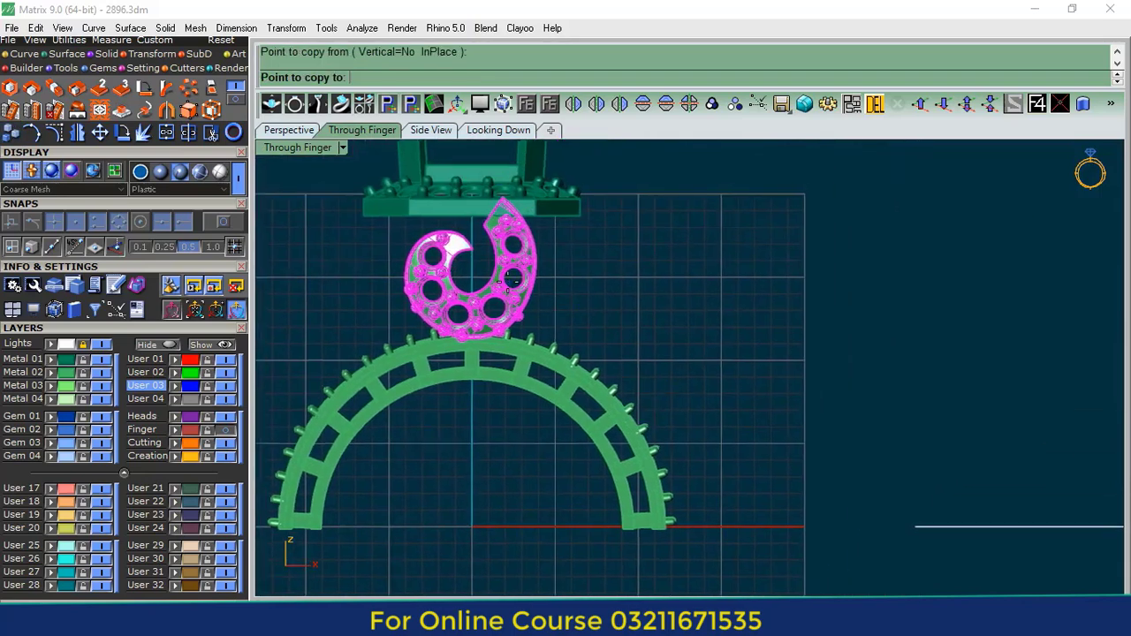
left_click(636, 281)
key("Return")
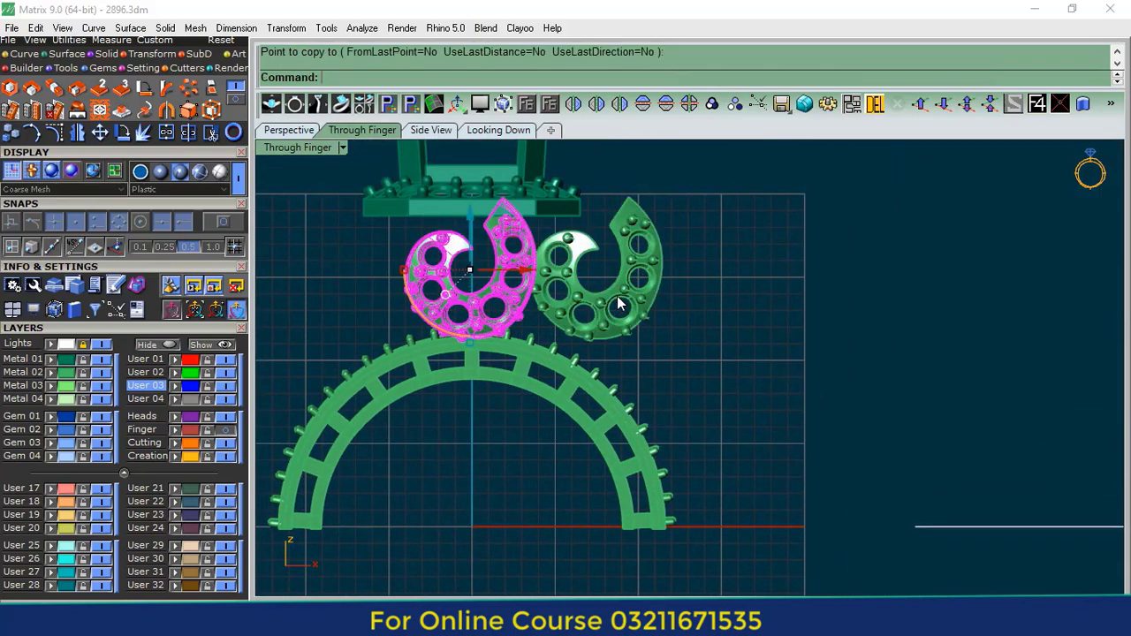
- Lower the copied scroll slightly, turn it toward the head's cut corner, and shift it close beneath that corner
left_click(606, 234)
left_click_drag(598, 222, 377, 148)
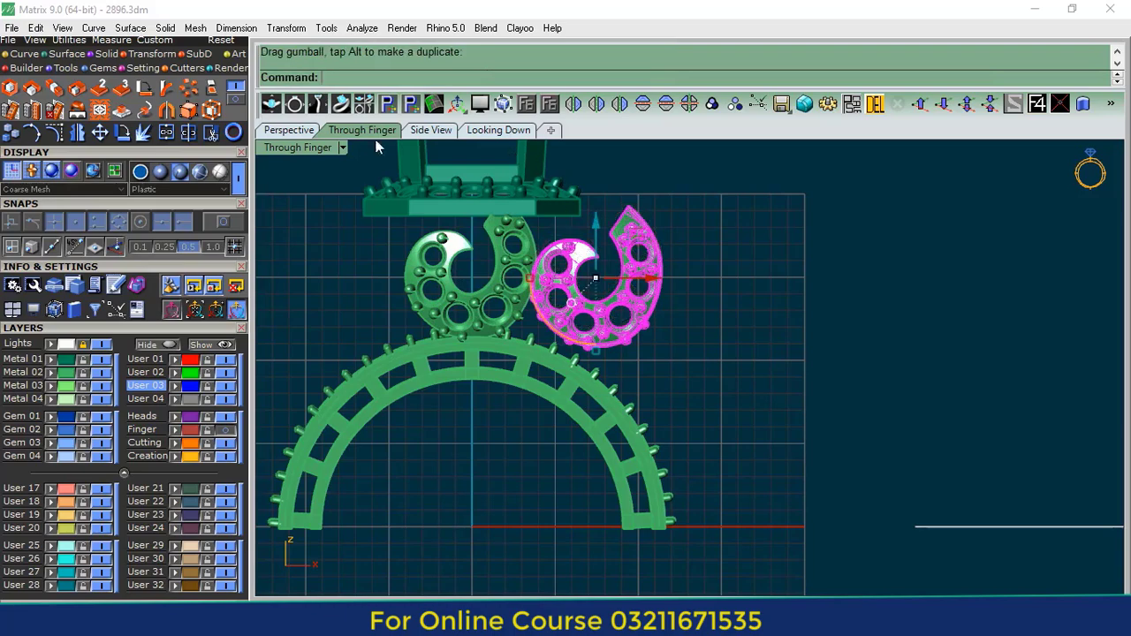
left_click(283, 130)
right_click_drag(686, 286, 623, 349)
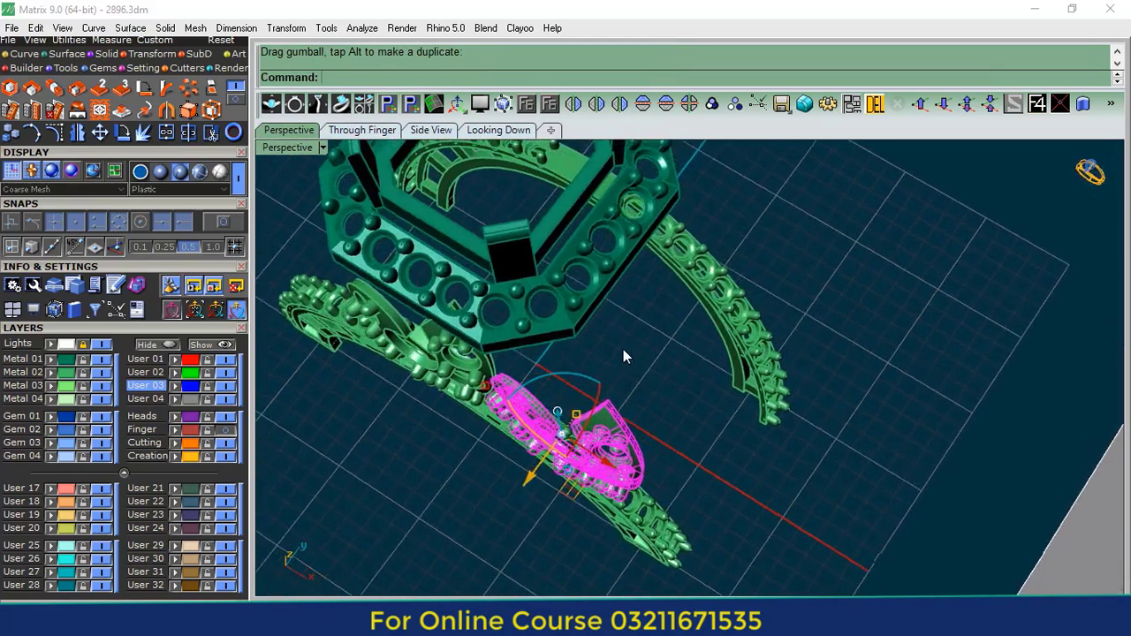
left_click_drag(536, 380, 525, 415)
scroll(525, 415, "up", 5)
left_click_drag(611, 370, 654, 362)
left_click(699, 412)
- Rotate the copied scroll in its own plane so its opening faces outward to the side, like the reference ring
scroll(625, 415, "down", 7)
right_click_drag(742, 398, 808, 343)
right_click_drag(671, 305, 886, 433)
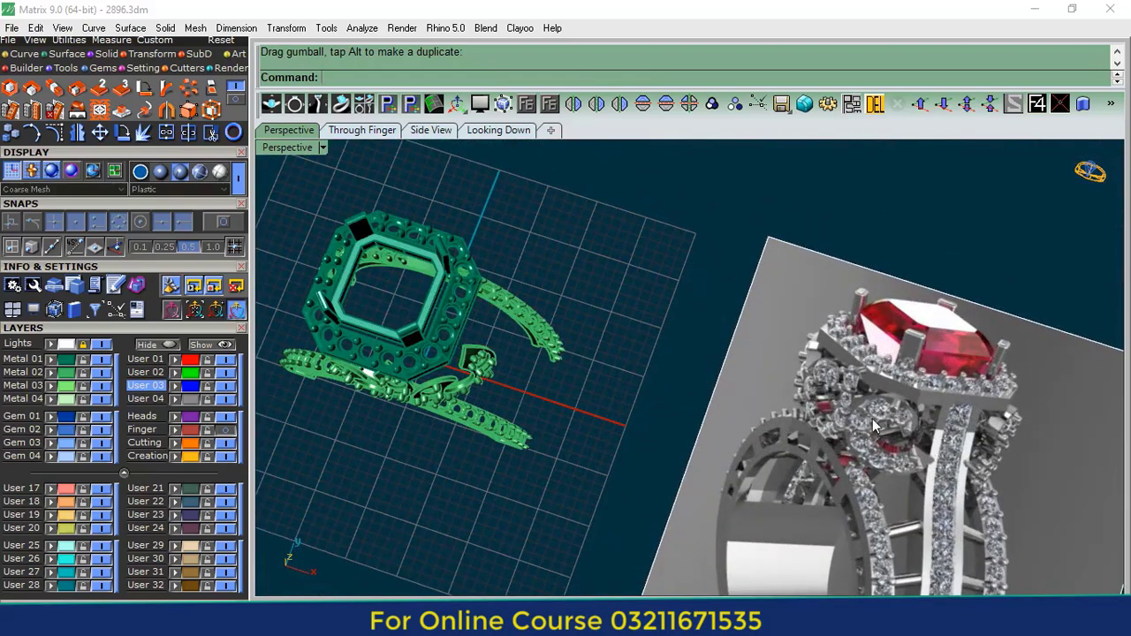
right_click_drag(532, 399, 512, 328)
scroll(509, 329, "up", 7)
left_click(501, 366)
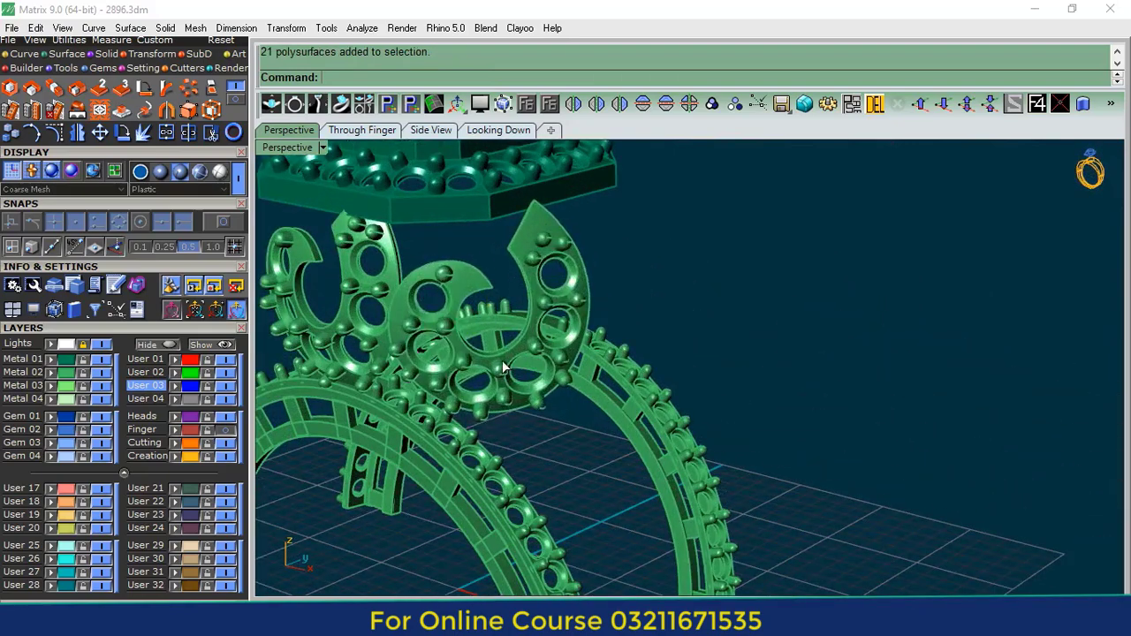
right_click_drag(499, 378, 541, 320)
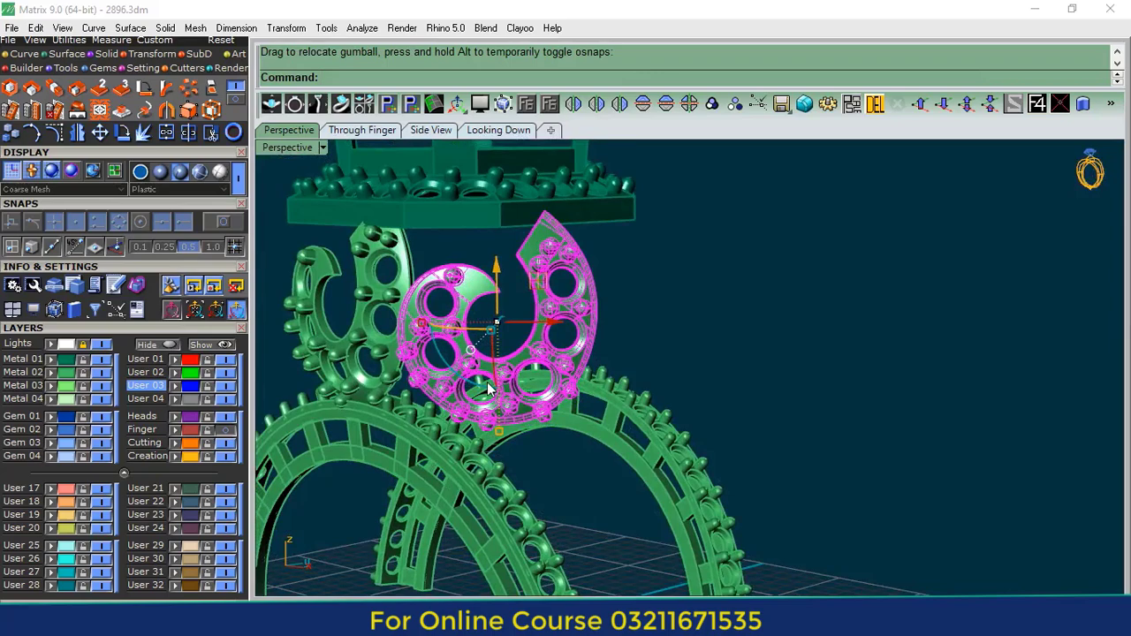
left_click_drag(487, 389, 493, 317)
right_click_drag(494, 317, 460, 378)
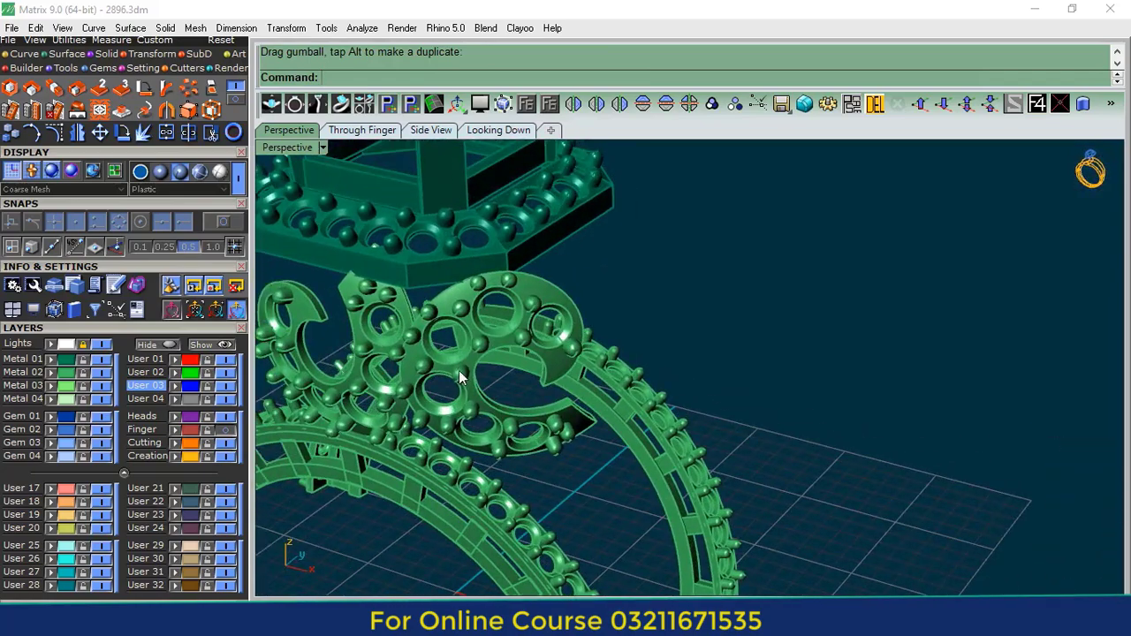
- Adjust the position and angle of the copied scroll so it lines up beneath the head's cut corner
left_click(459, 378)
scroll(453, 371, "up", 3)
left_click_drag(446, 342, 525, 390)
right_click_drag(557, 380, 609, 336)
right_click_drag(641, 300, 714, 439)
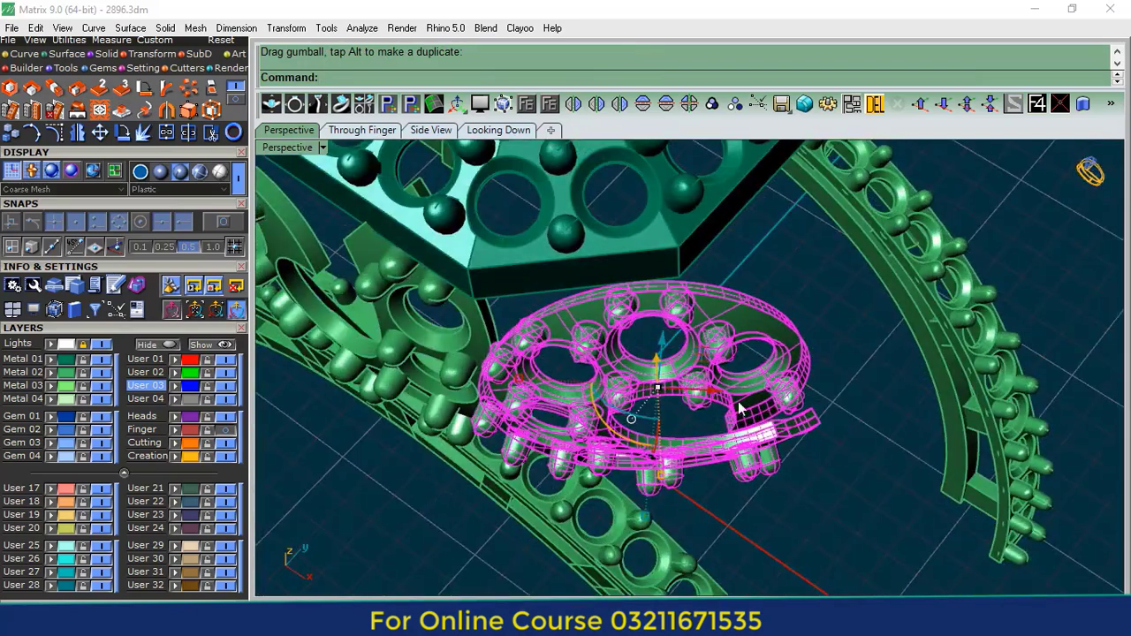
left_click_drag(723, 390, 735, 391)
mouse_move(732, 394)
right_mouse_down()
mouse_move(739, 402)
mouse_move(724, 407)
right_mouse_up()
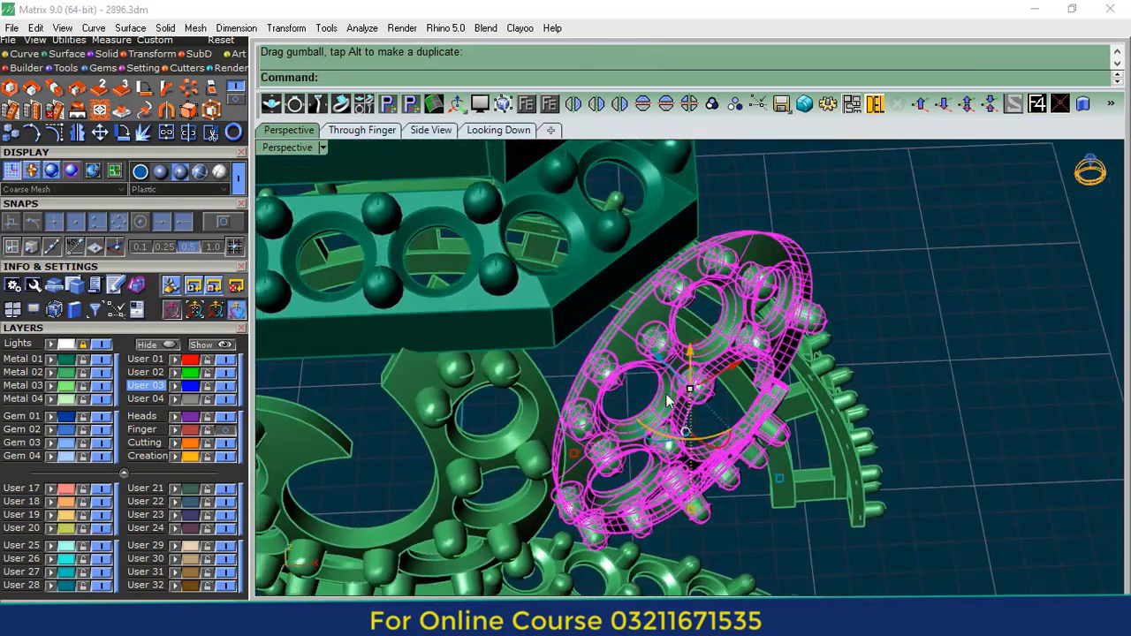
scroll(668, 397, "up", 4)
mouse_move(678, 357)
left_mouse_down()
mouse_move(703, 357)
mouse_move(688, 354)
left_mouse_up()
- Check the side scroll against the reference render, realign its gumball and refine its placement under the head
scroll(698, 414, "down", 5)
right_click_drag(701, 420, 873, 486)
scroll(674, 349, "down", 6)
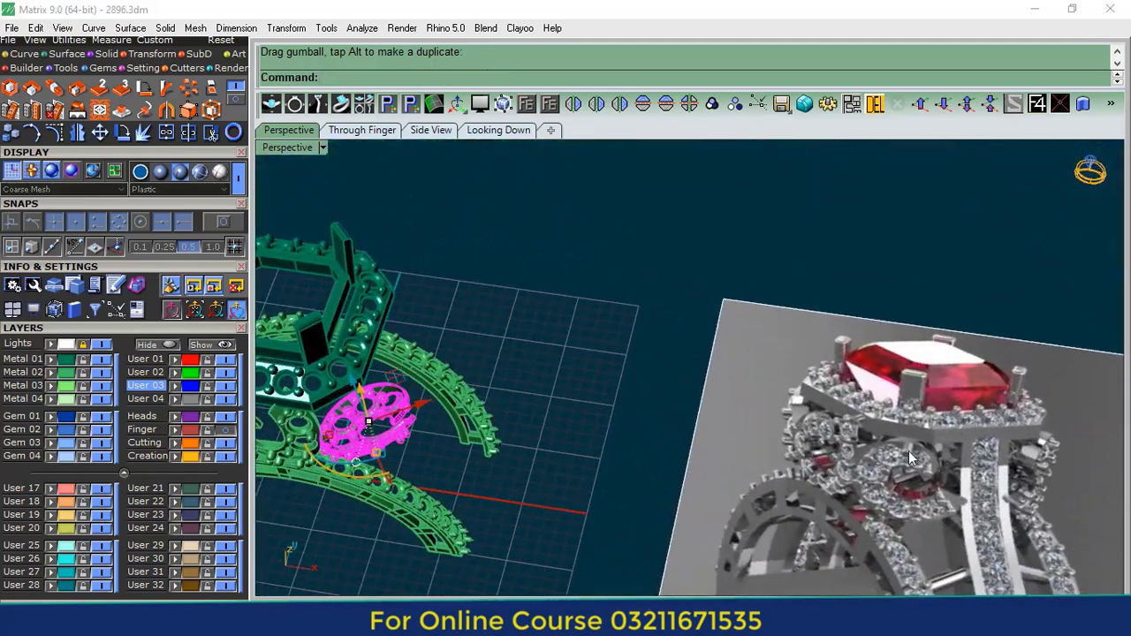
scroll(430, 404, "up", 6)
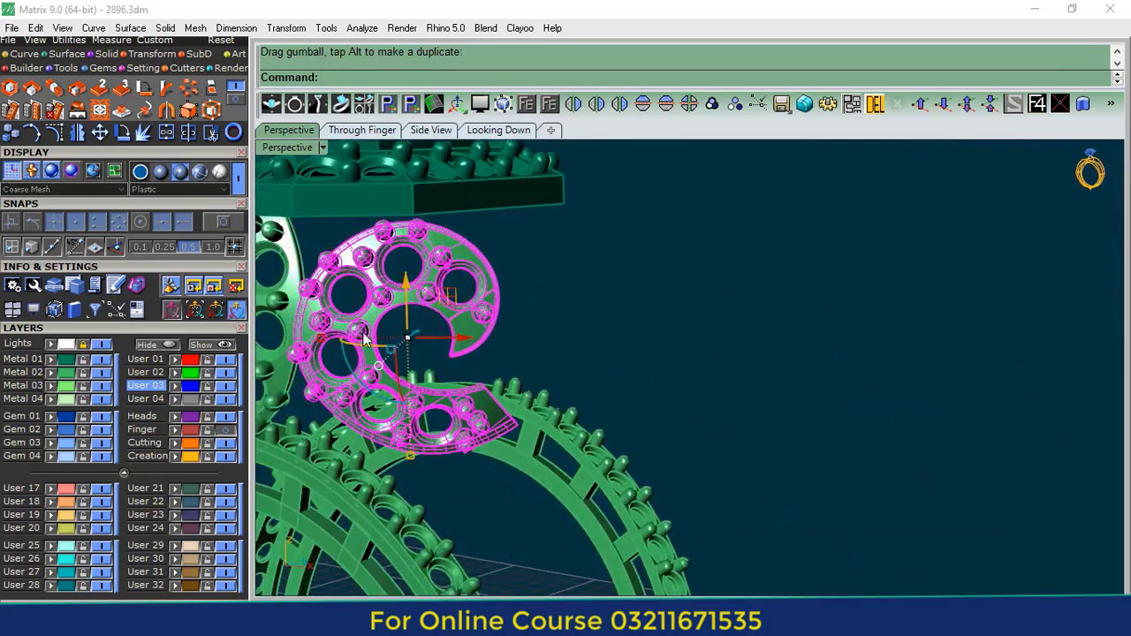
right_click_drag(421, 325, 450, 477)
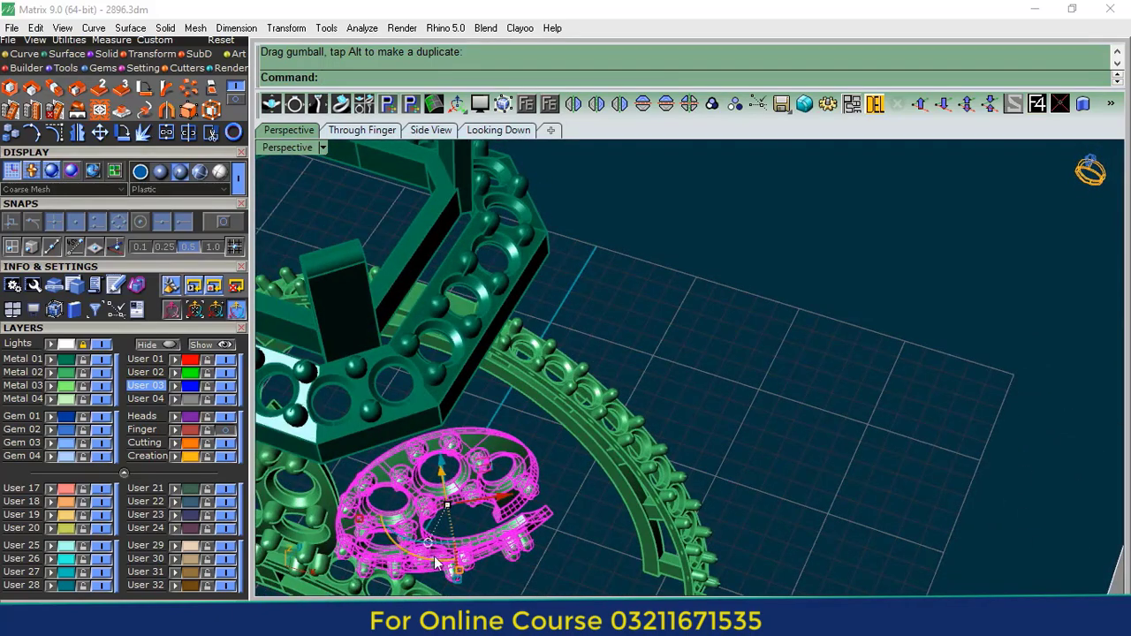
right_click_drag(435, 563, 482, 340)
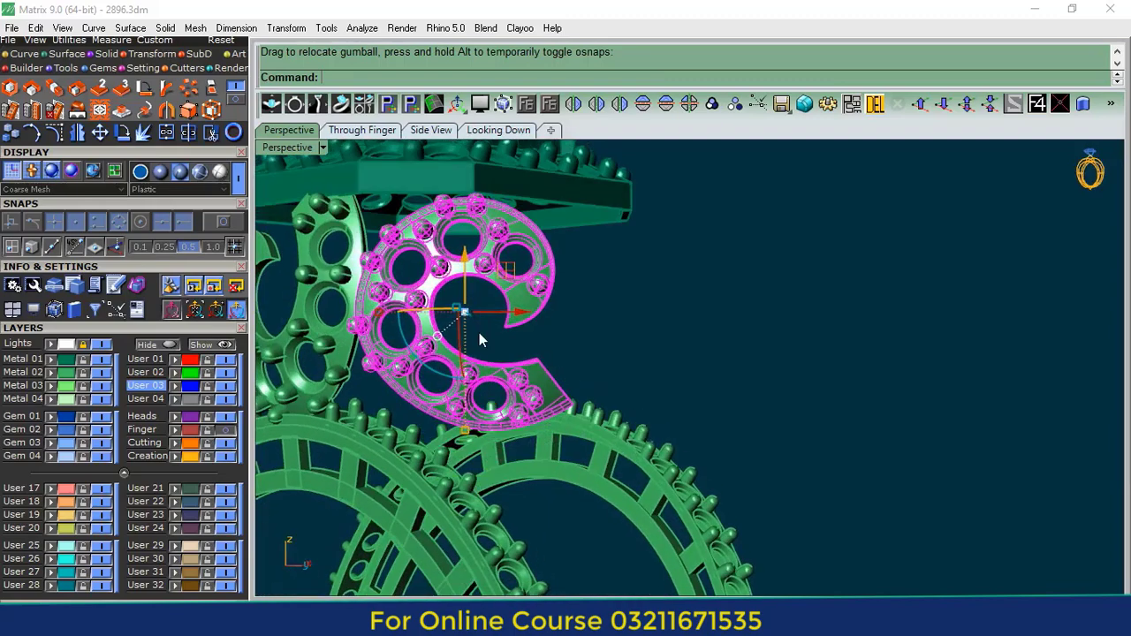
left_click_drag(443, 383, 583, 353)
right_click_drag(488, 325, 673, 327)
left_click(673, 327)
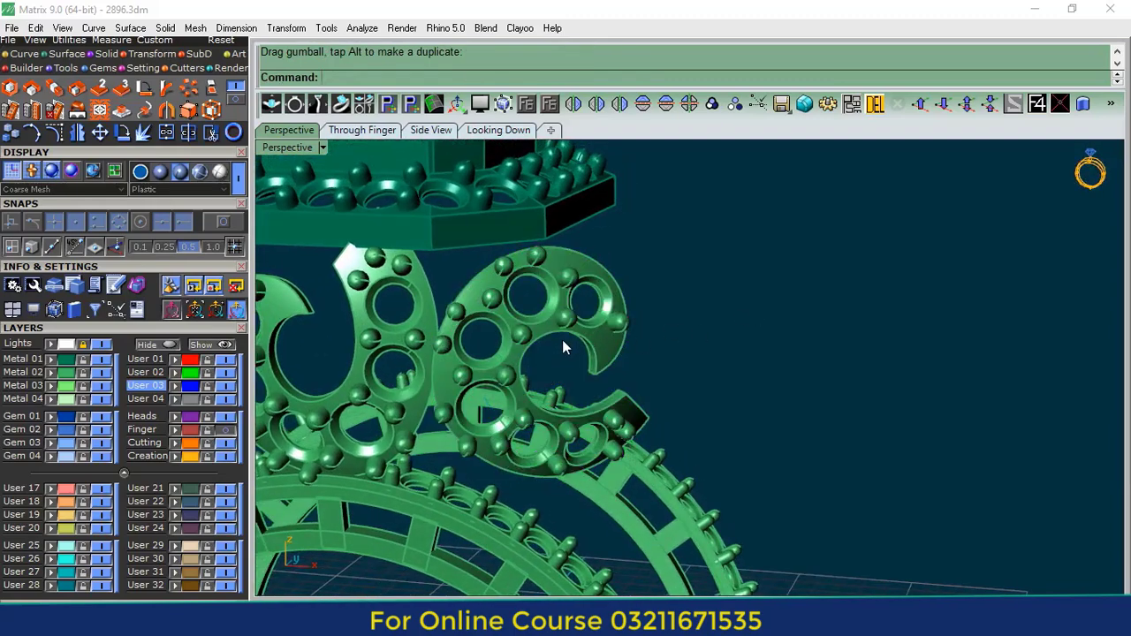
- Mirror the side scroll across the ring's vertical centre plane to the opposite side of the front scroll
left_click(563, 336)
left_click(573, 102)
scroll(720, 268, "down", 7)
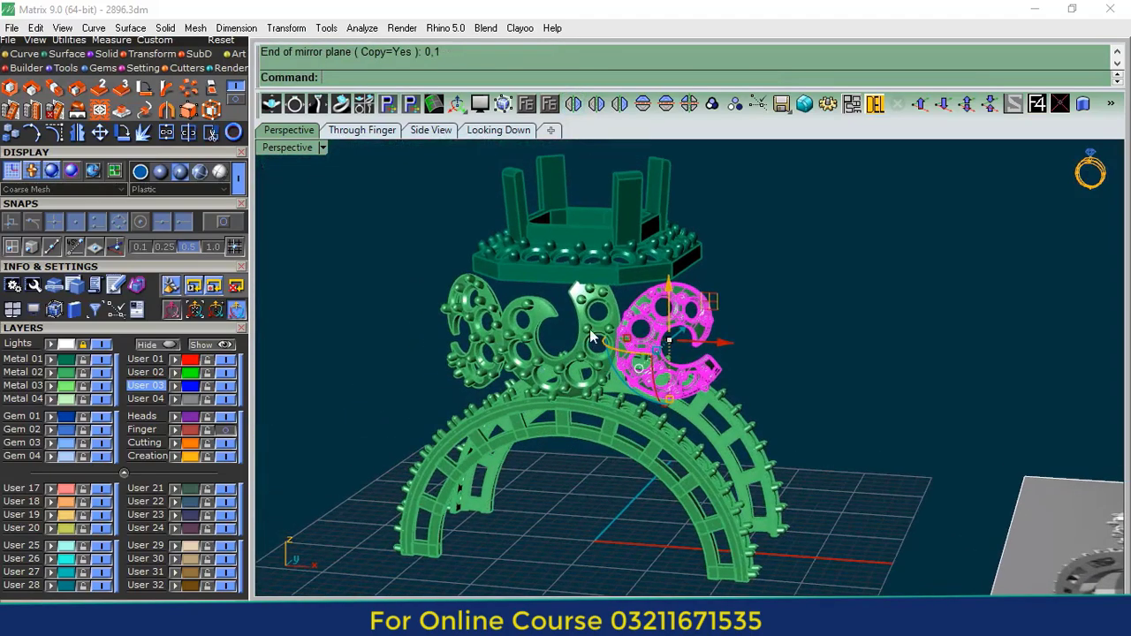
- Mirror the centre scroll and both side scrolls from the front of the ring to the back
left_click(588, 326, "shift")
left_click(482, 300, "shift")
left_click(620, 104)
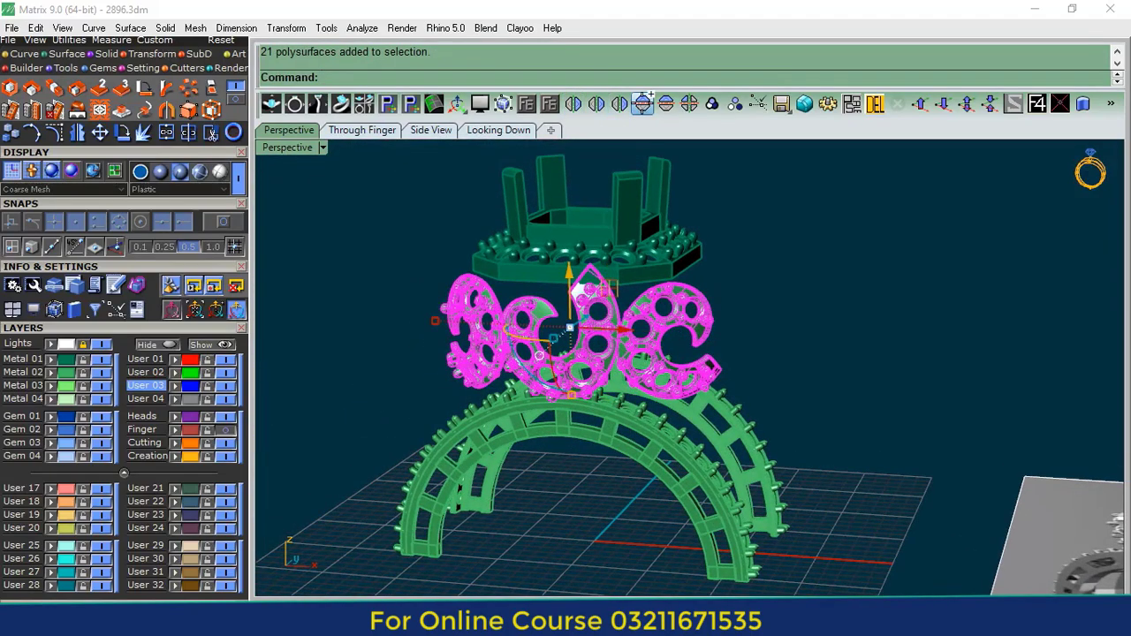
- Compare the mirrored scrolls with the reference render and slightly adjust the original side scroll beneath the head's corner
right_click_drag(852, 263, 655, 419)
scroll(582, 305, "down", 3)
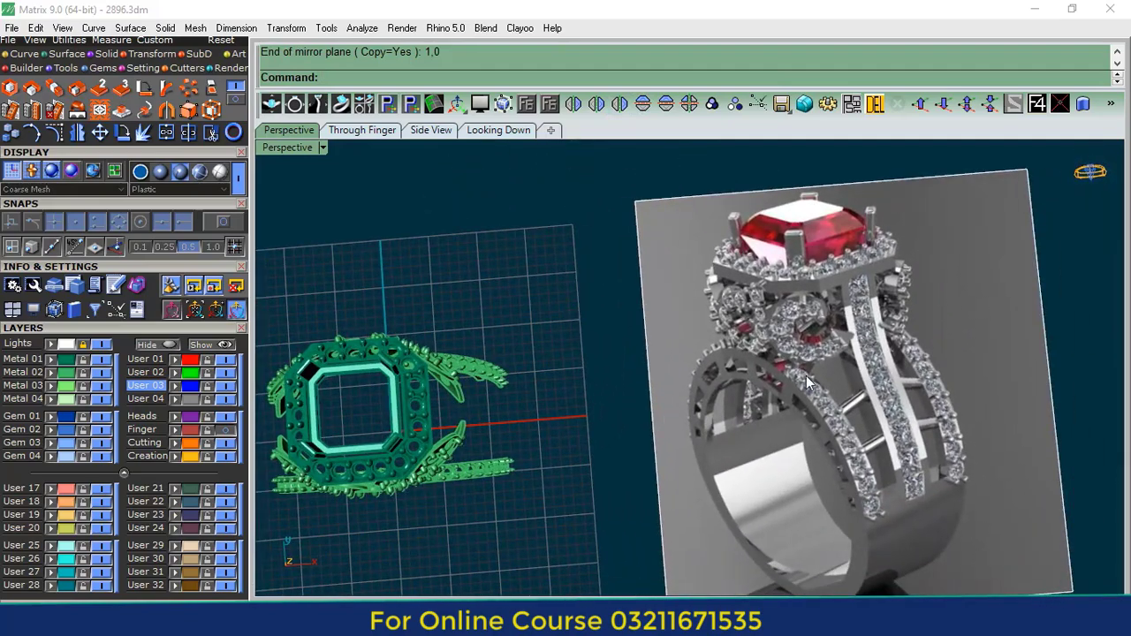
scroll(870, 318, "up", 4)
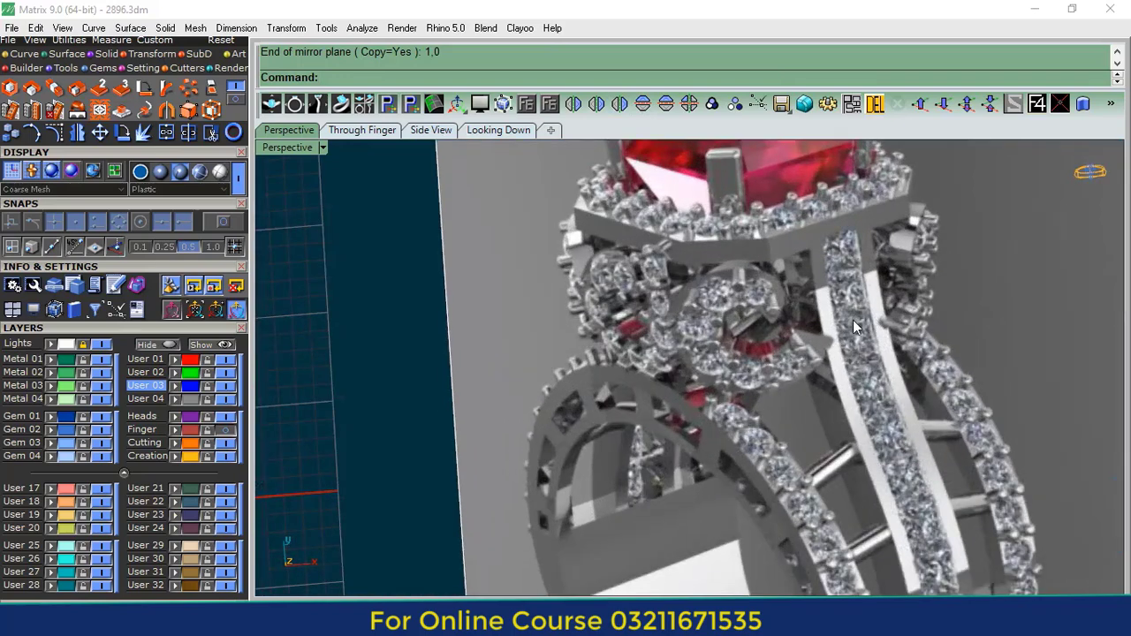
scroll(729, 271, "down", 3)
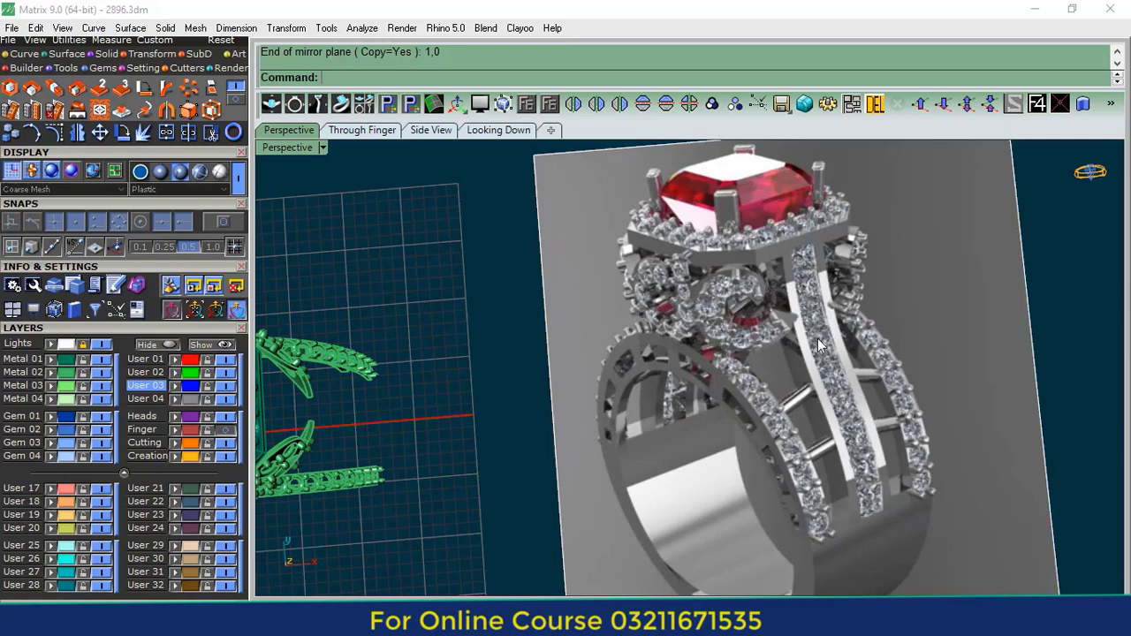
right_click_drag(566, 319, 592, 515)
scroll(552, 305, "up", 5)
left_click(563, 325)
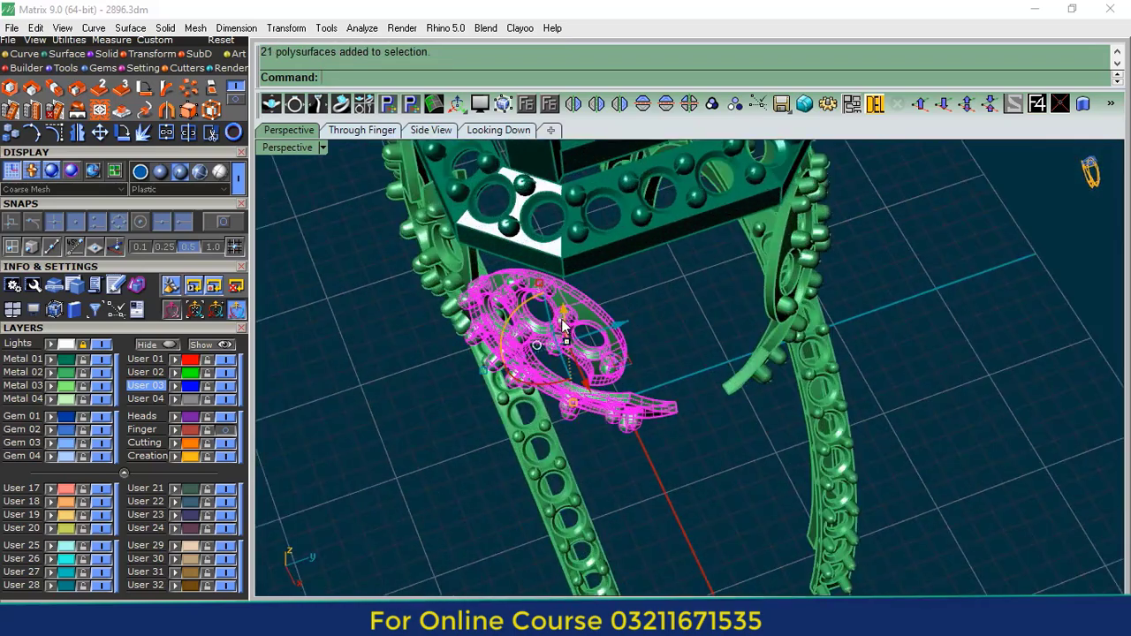
left_click_drag(502, 353, 498, 359)
scroll(535, 362, "down", 2)
left_click(806, 354)
- Rotate the original side scroll slightly about its vertical axis so it turns inward beneath the head's corner
right_click_drag(545, 402, 690, 340)
scroll(593, 391, "up", 5)
left_click(600, 398)
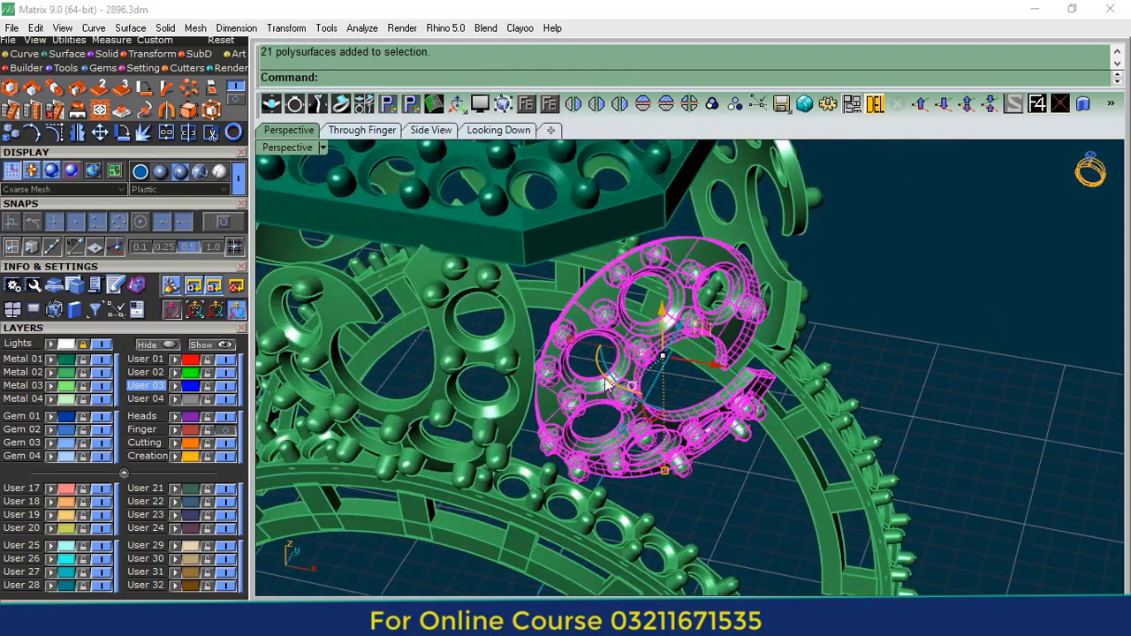
left_click_drag(717, 349, 676, 378)
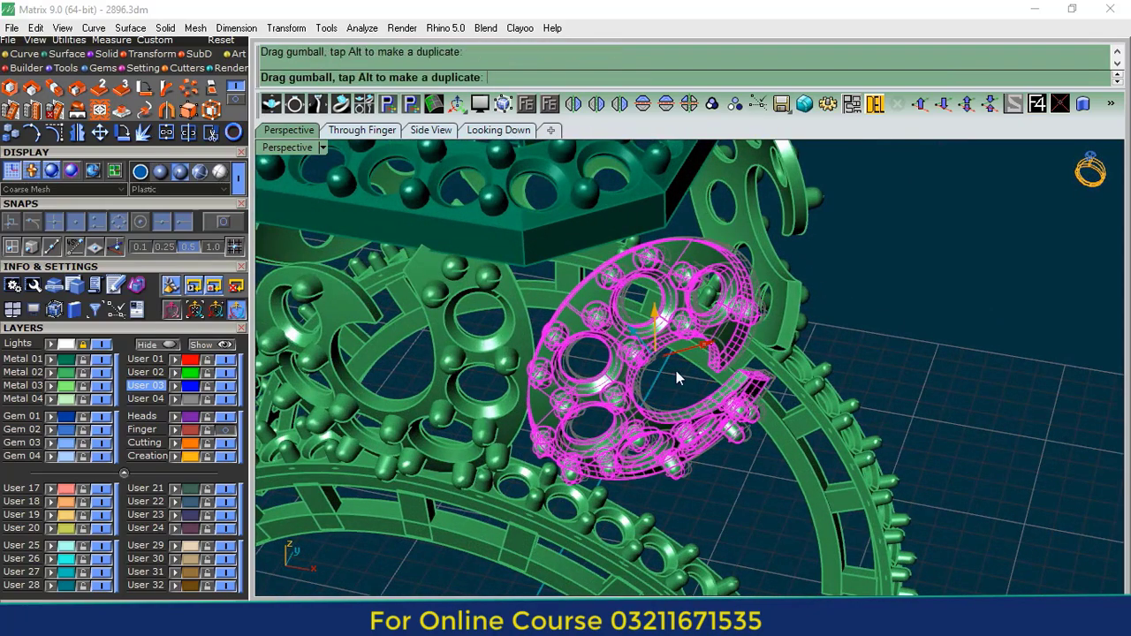
right_click_drag(677, 373, 662, 369)
scroll(662, 368, "up", 3)
left_click_drag(667, 369, 655, 364)
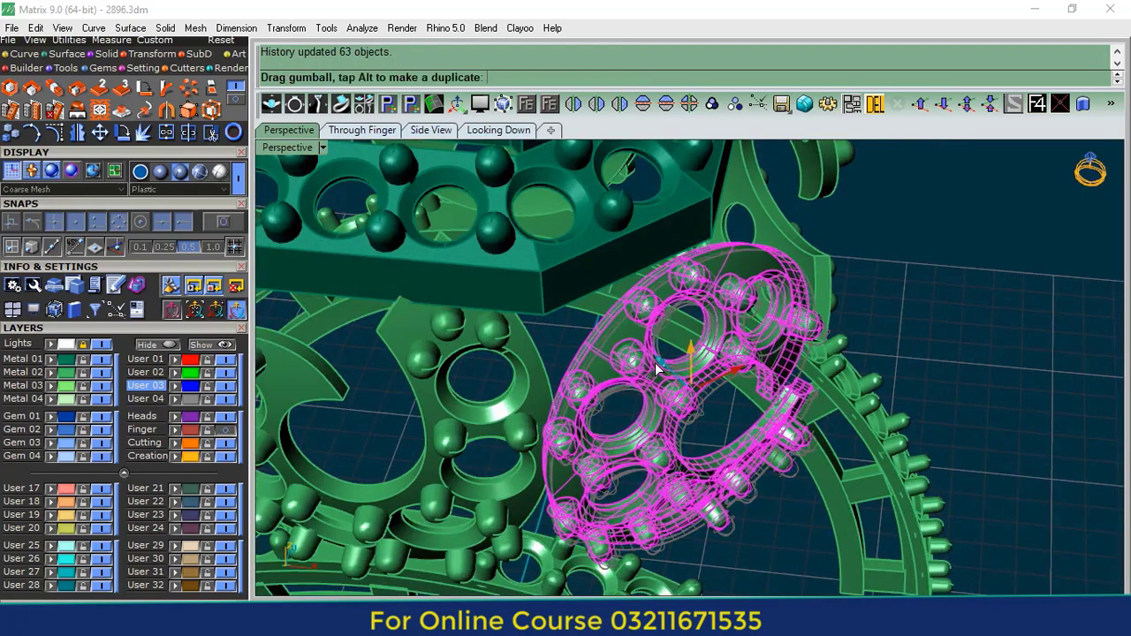
- Widen the side scroll slightly and nudge it into place below the head, checking it against the whole ring
right_click_drag(655, 364, 584, 387)
right_click_drag(584, 387, 669, 499, "shift")
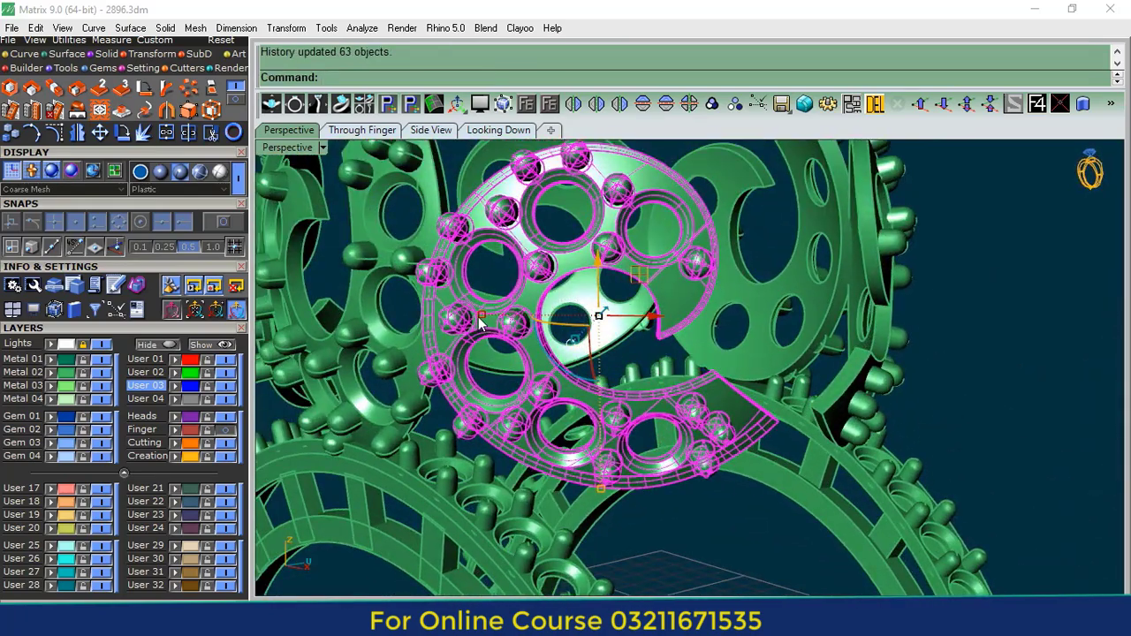
left_click_drag(481, 315, 468, 319)
right_click_drag(586, 334, 650, 365)
left_click_drag(634, 315, 644, 301)
scroll(603, 333, "down", 6)
left_click(871, 319)
right_click_drag(806, 353, 824, 430)
scroll(663, 384, "down", 6)
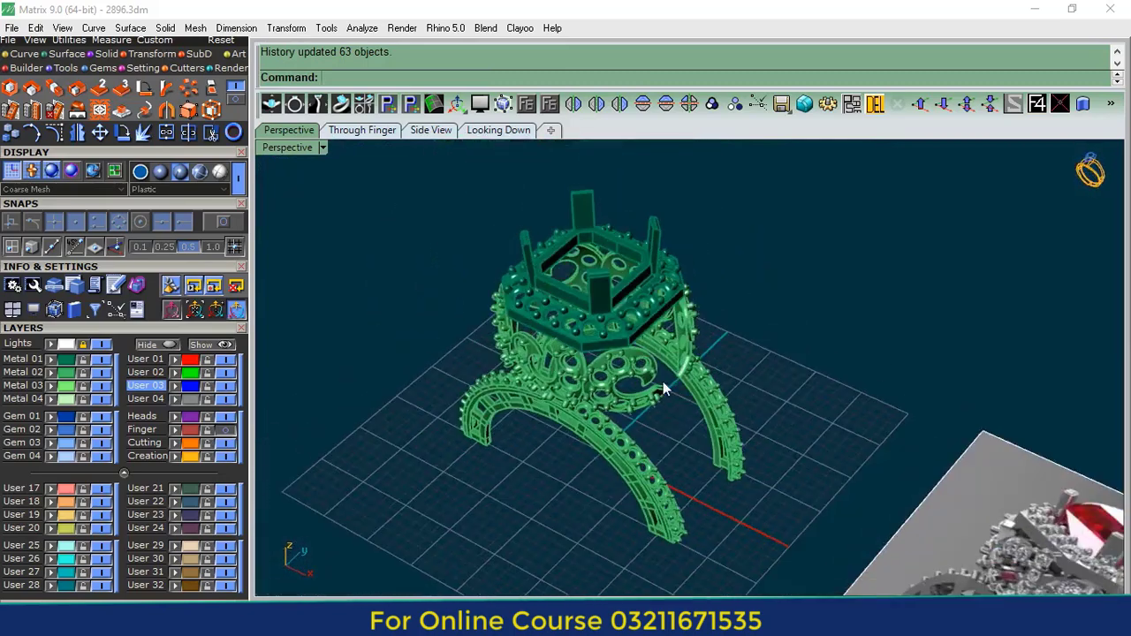
- Draw a five-point interpolated curve in the Through Finger view from the head's lower corner, past the side scroll, to the shank's end
left_click(362, 130)
left_click(25, 56)
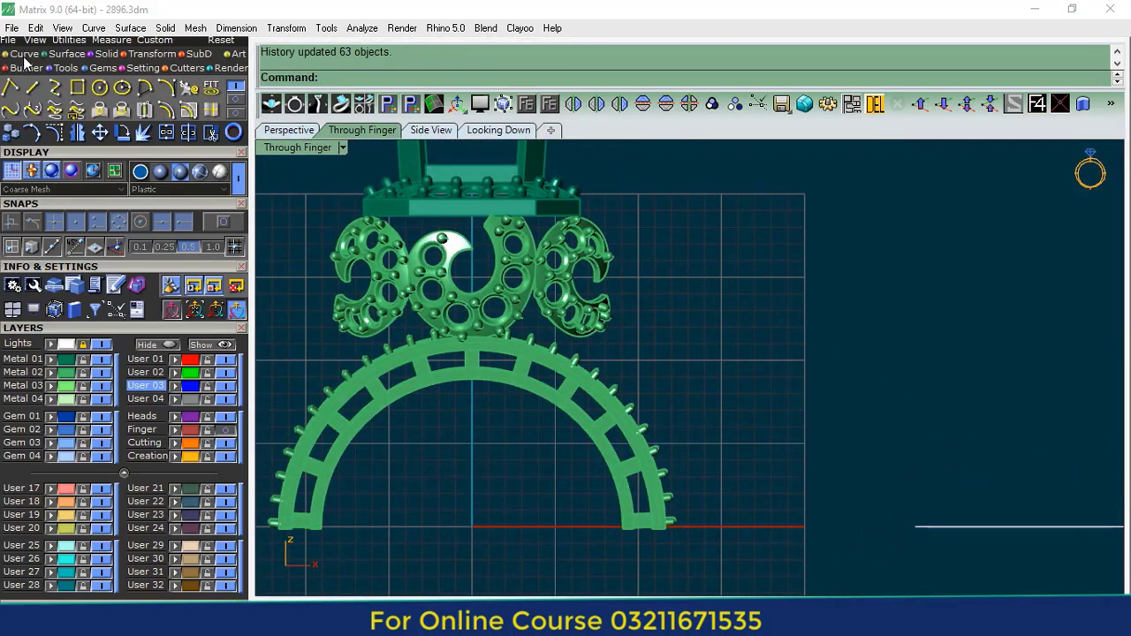
left_click(56, 87)
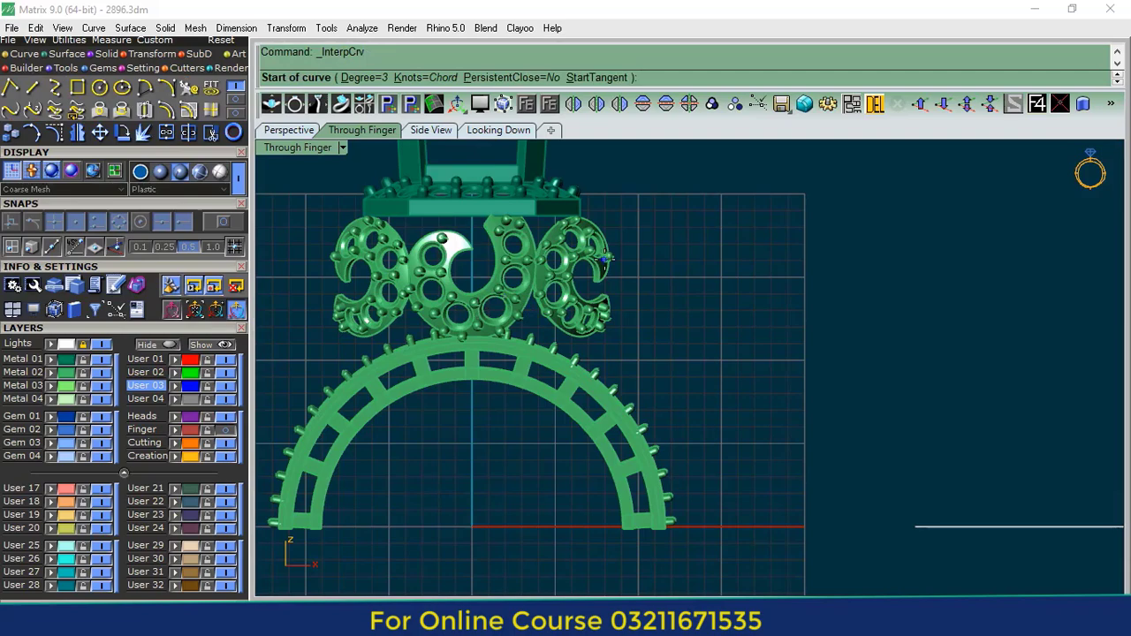
scroll(604, 256, "up", 5)
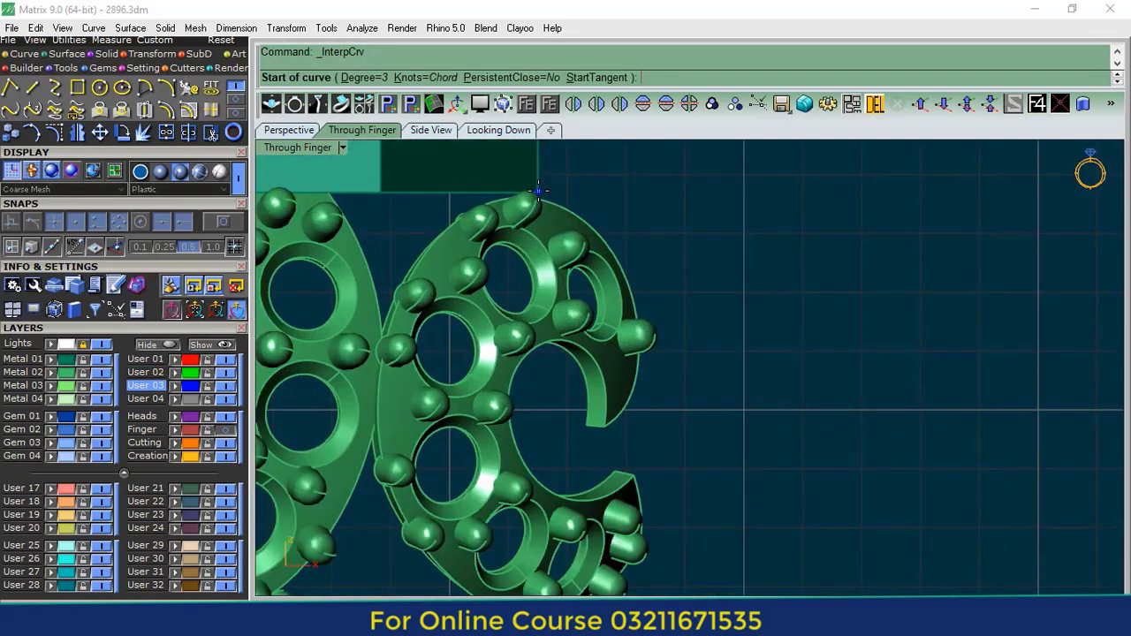
left_click(538, 189)
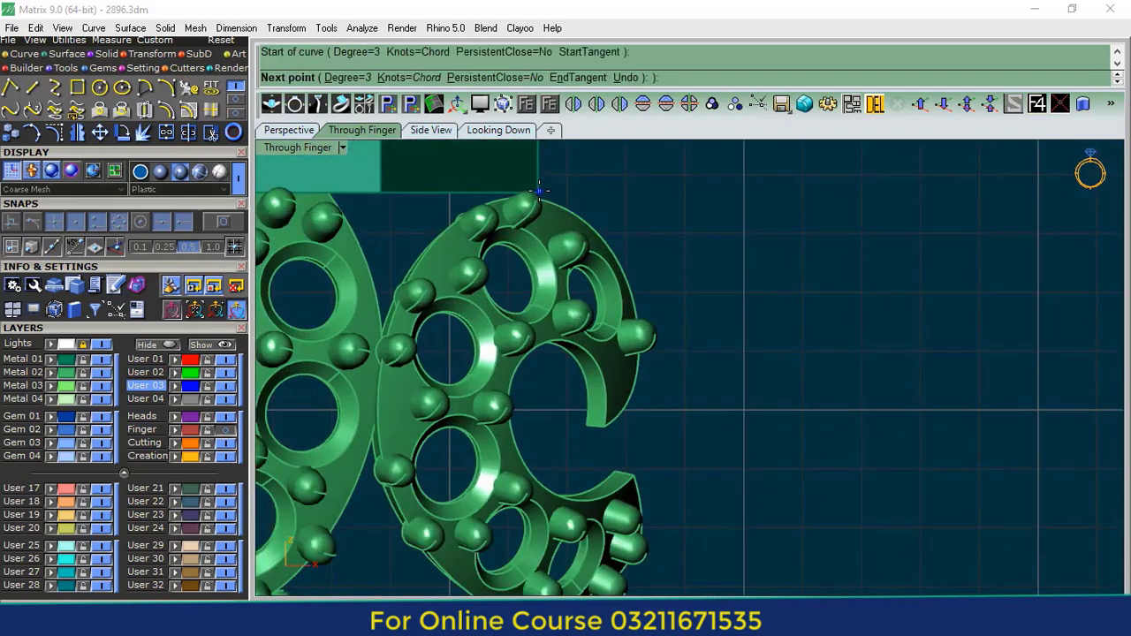
left_click(554, 298)
scroll(579, 380, "down", 1)
left_click(612, 424)
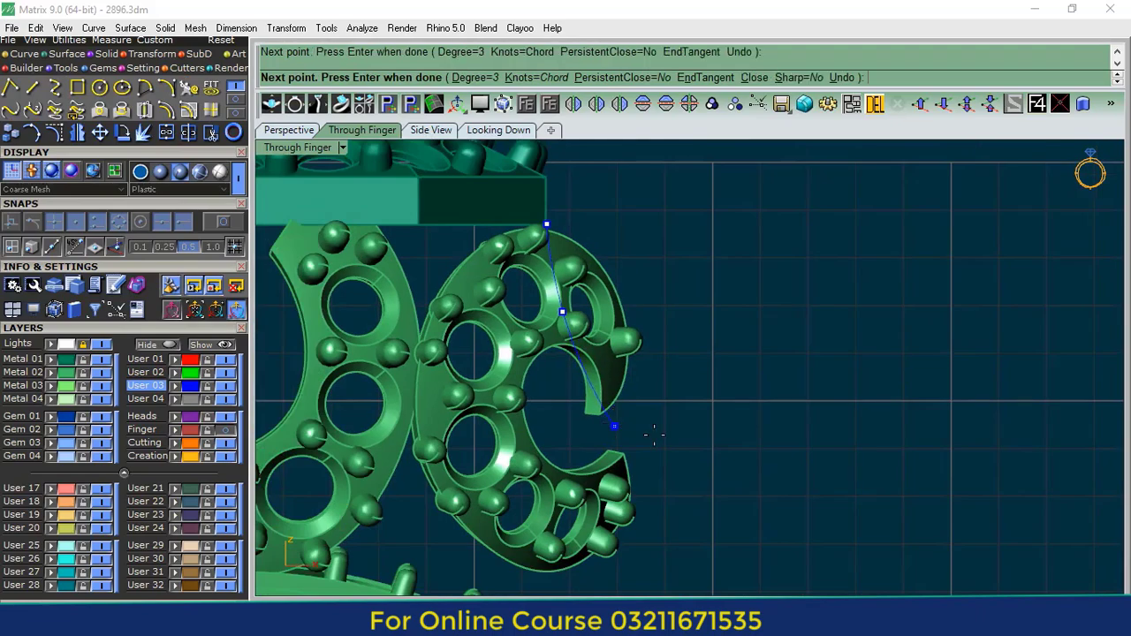
scroll(636, 415, "down", 2)
scroll(640, 409, "up", 1)
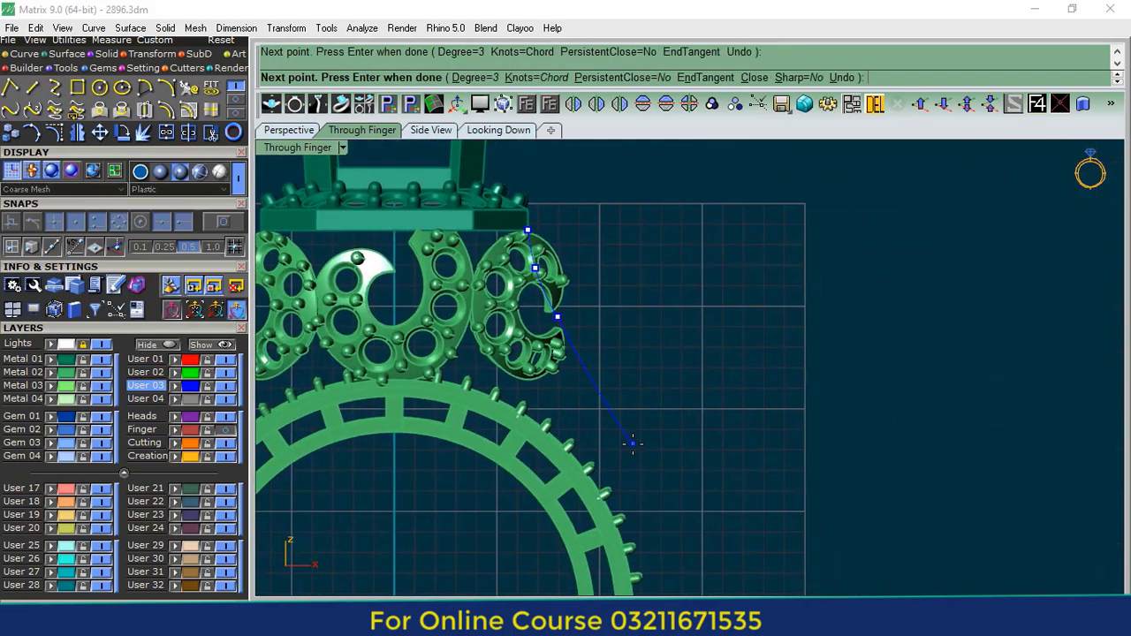
left_click(631, 448)
right_click_drag(635, 535, 603, 315)
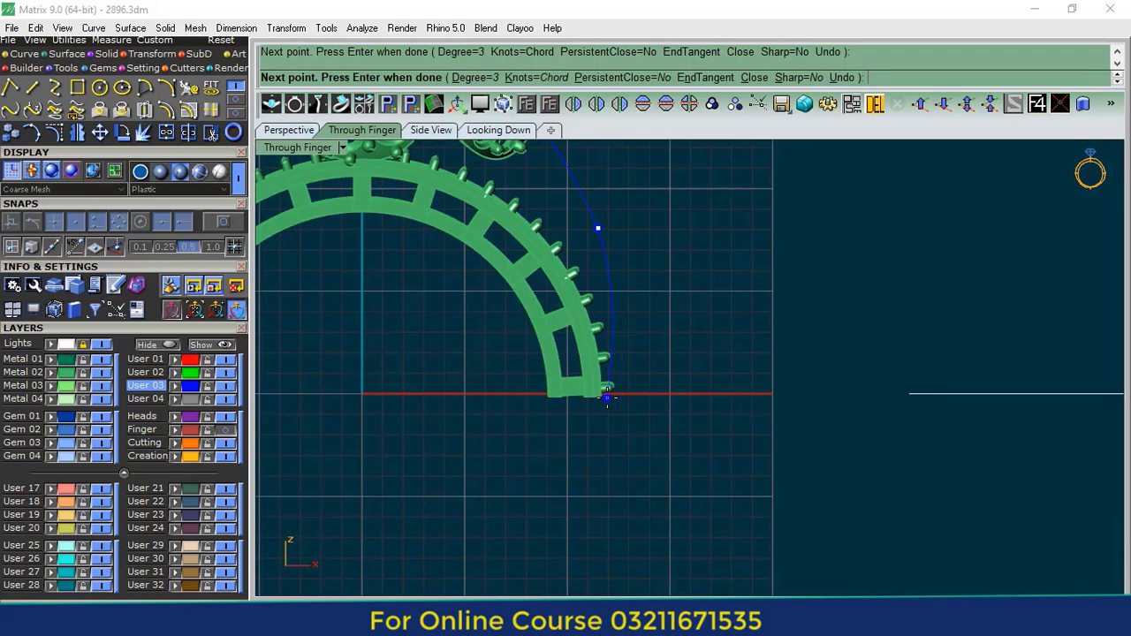
left_click(606, 398)
right_click(607, 398)
- Delete the control point just above the curve's lower end and pull the bulging middle point slightly inward
scroll(613, 362, "down", 4)
right_click_drag(578, 250, 568, 318)
scroll(568, 316, "up", 6)
left_click(570, 297)
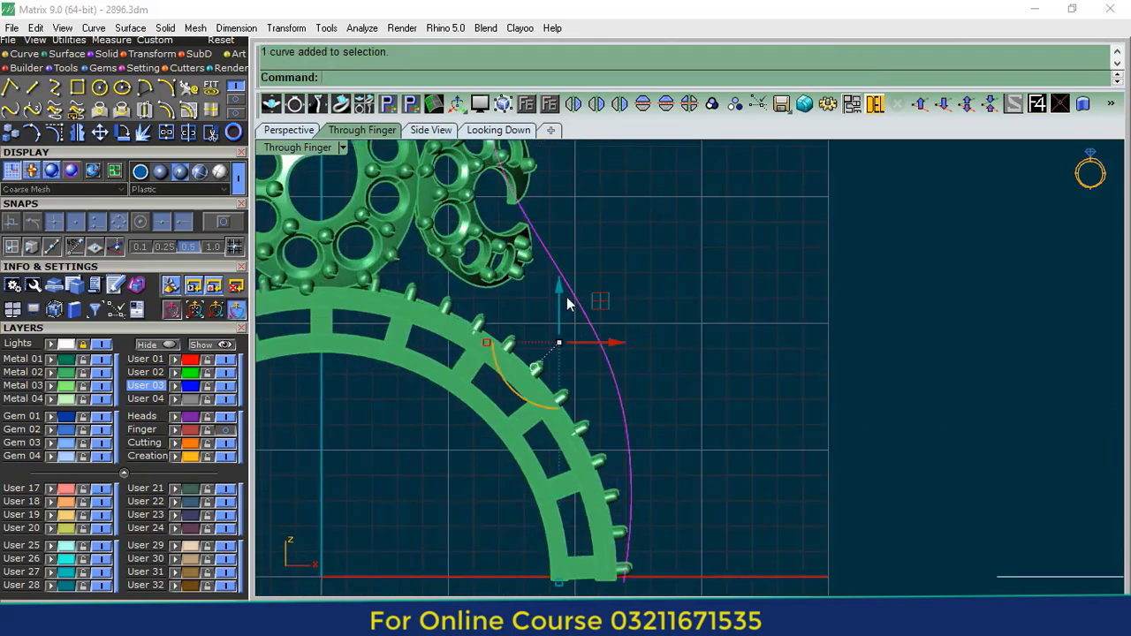
key("F10")
left_click(635, 371)
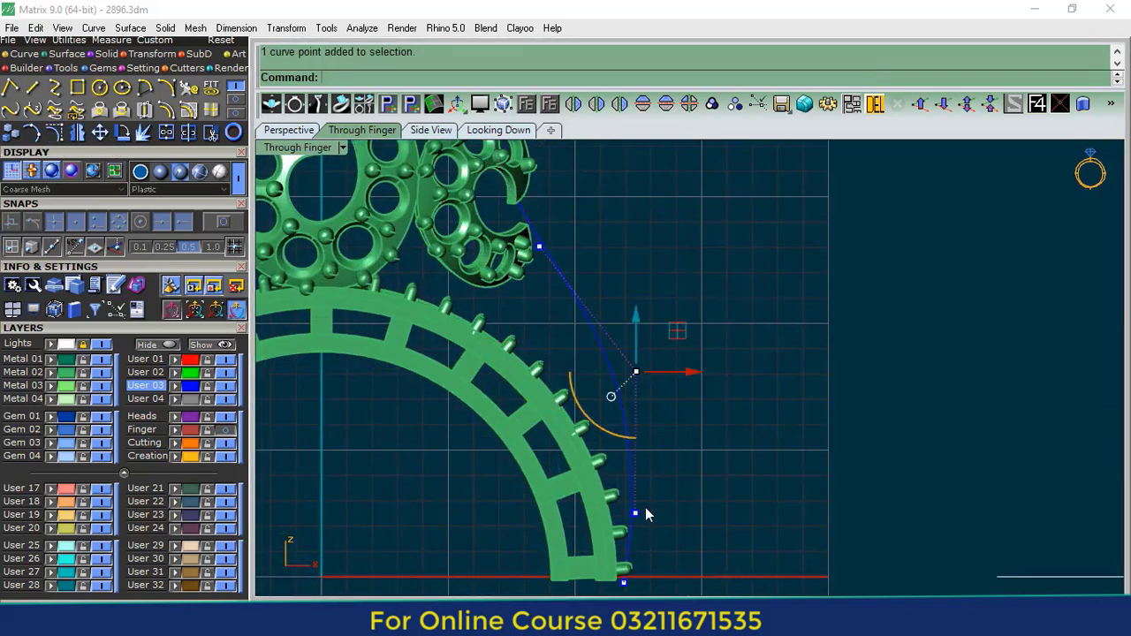
left_click(636, 513)
left_click(875, 103)
left_click(636, 372)
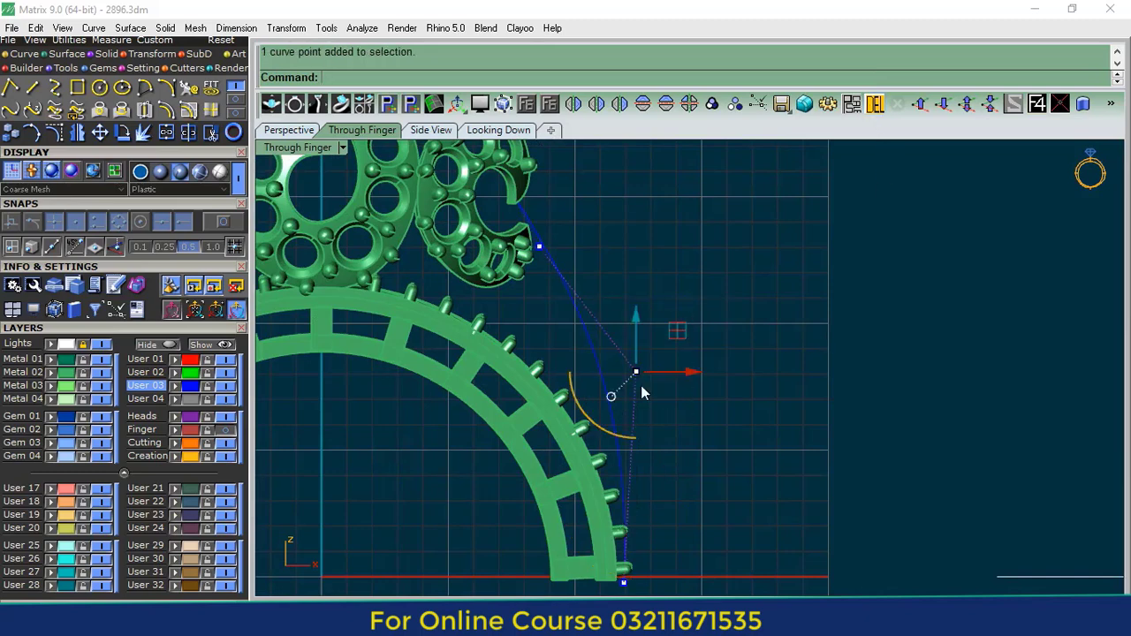
left_click_drag(669, 335, 659, 331)
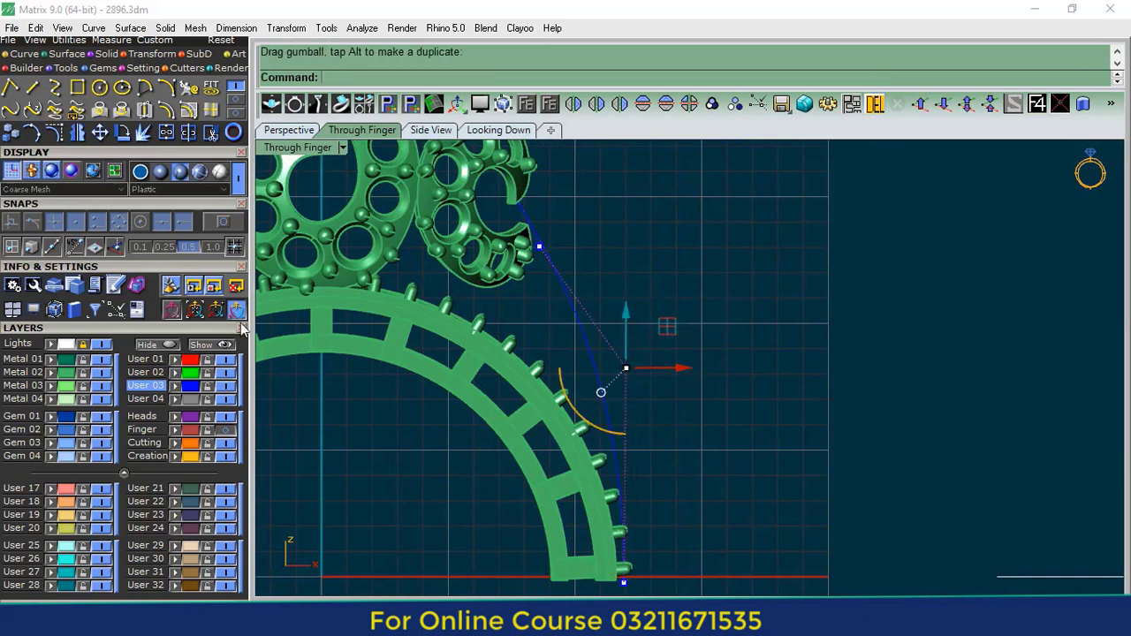
- Lock the Metal 01 and Metal 02 layers and hide Metal 02 to expose the curve's upper control points
left_click(84, 374)
right_click_drag(543, 235, 596, 375)
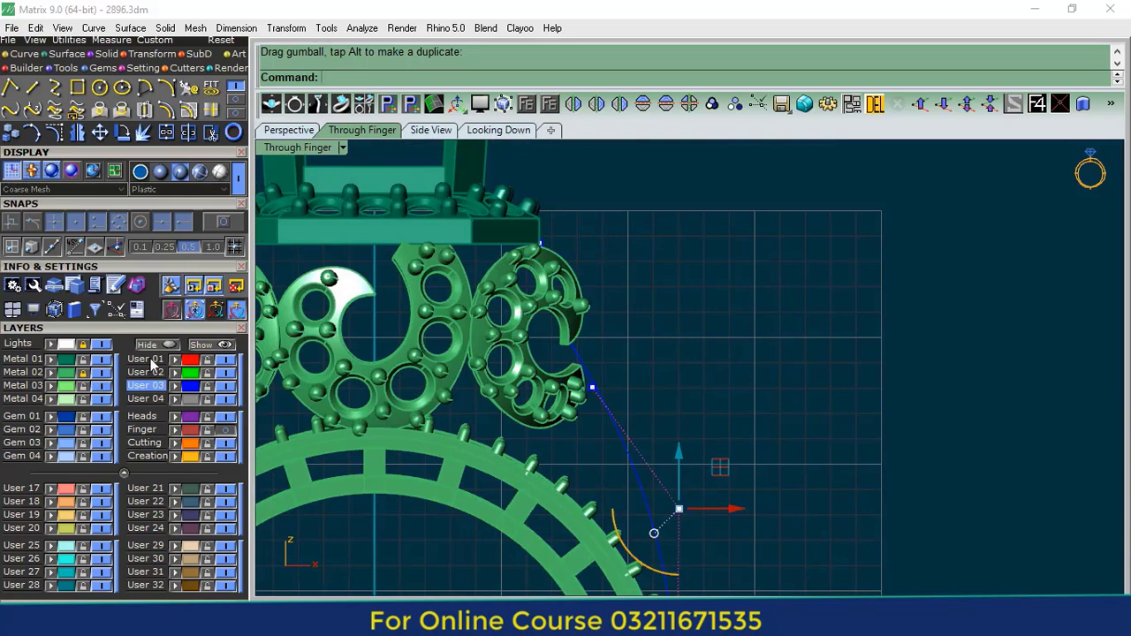
left_click(540, 243)
scroll(557, 234, "up", 3)
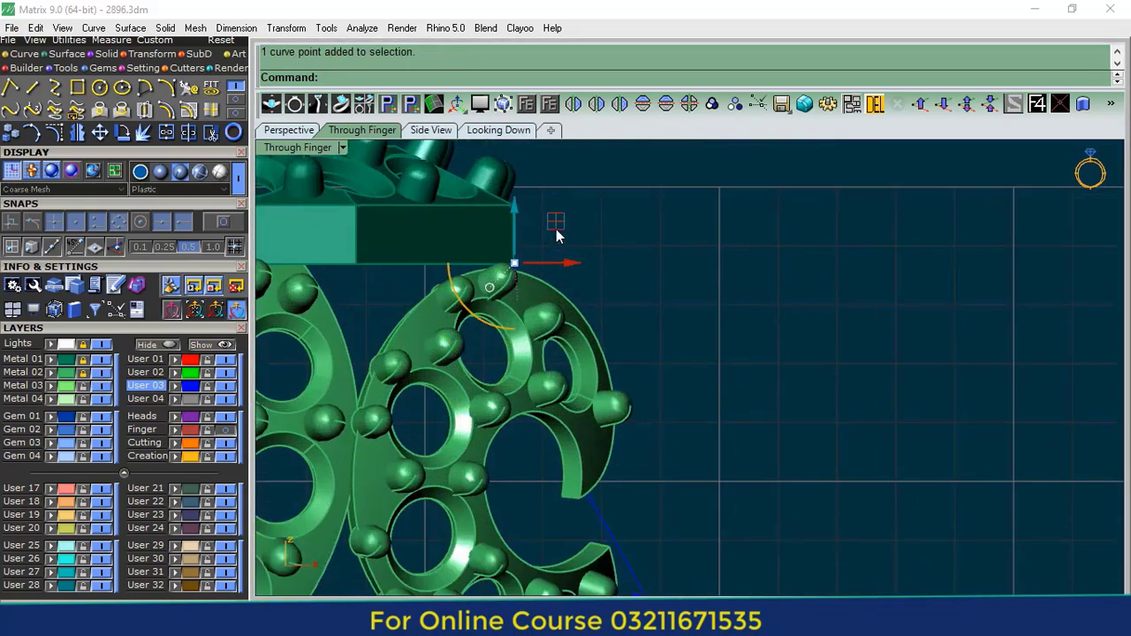
left_click_drag(526, 224, 534, 219)
left_click(103, 372)
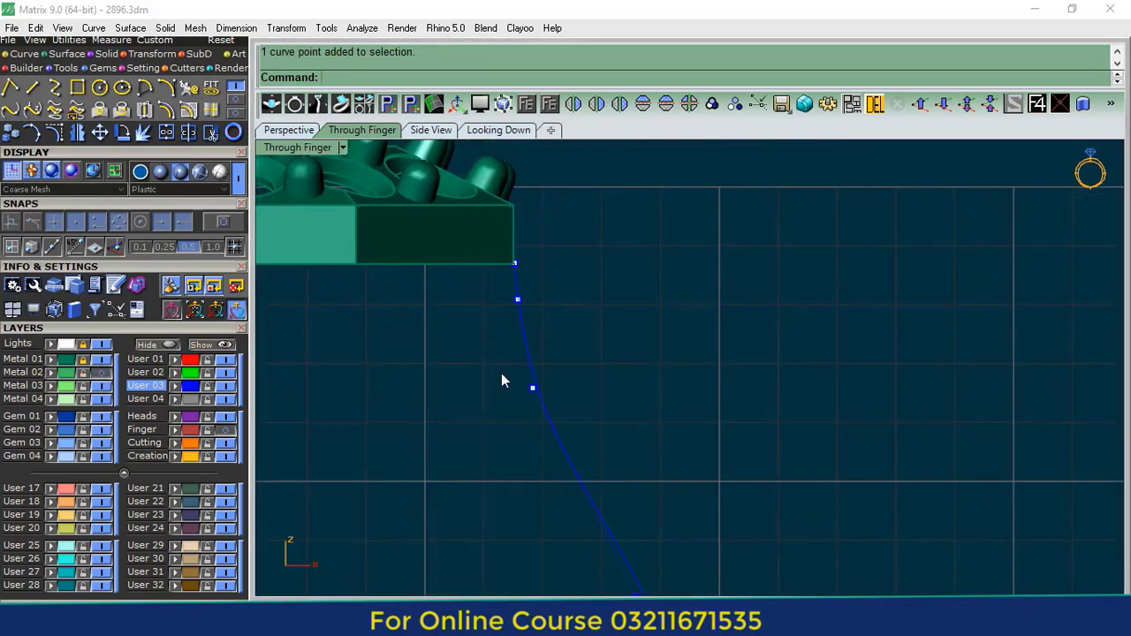
- Delete two inner control points from the curve's upper half and shift the neighbouring point slightly inward
left_click(518, 306)
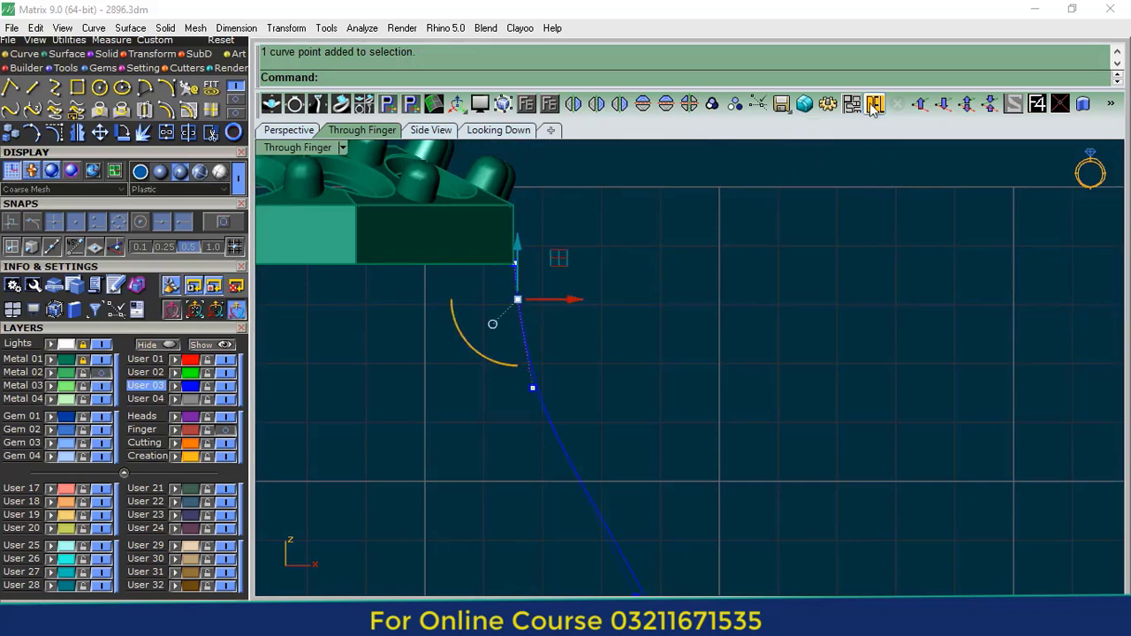
left_click(872, 106)
left_click_drag(586, 345, 464, 414)
scroll(599, 297, "down", 10)
left_click(613, 401, "shift")
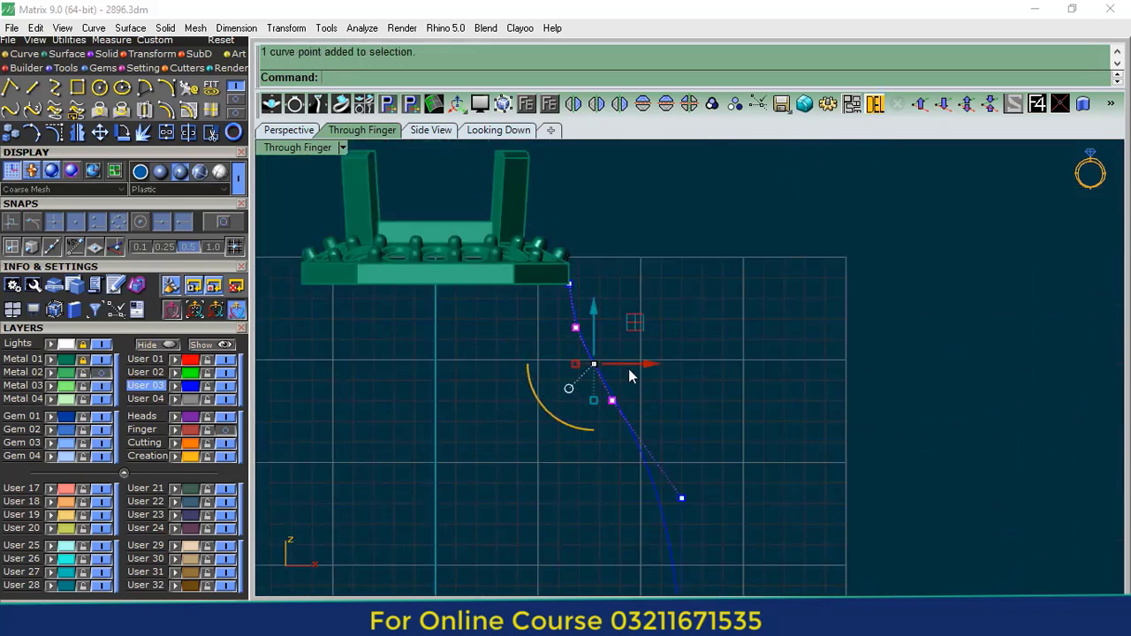
left_click_drag(649, 363, 566, 441)
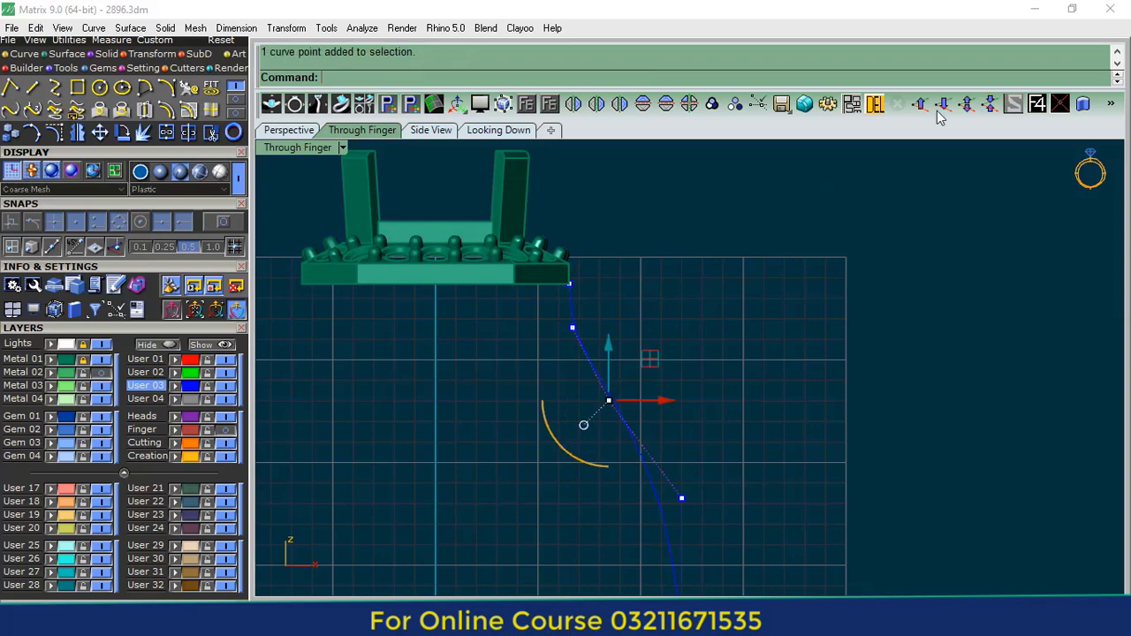
left_click(871, 106)
- Lower the remaining upper control point to smooth the curve's sweep beneath the head, and finish point editing
scroll(553, 343, "down", 6)
scroll(569, 345, "up", 4)
left_click_drag(584, 311, 533, 350)
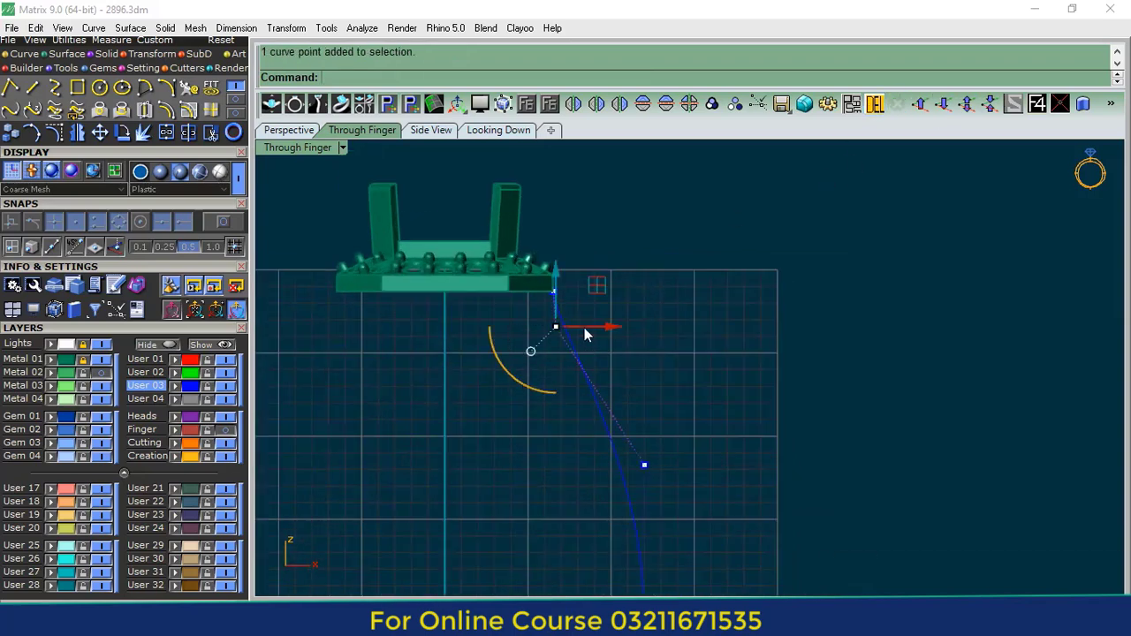
left_click_drag(589, 288, 586, 348)
scroll(616, 345, "down", 4)
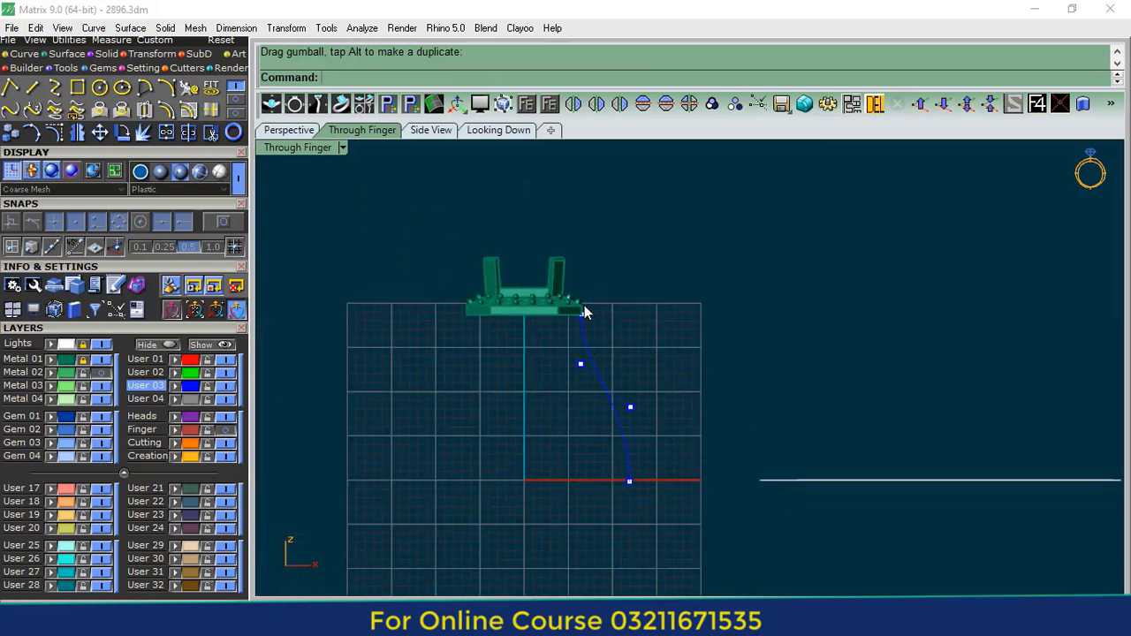
key("Escape")
- Offset the centre curve by 1 to both sides in the Side View
left_click(289, 130)
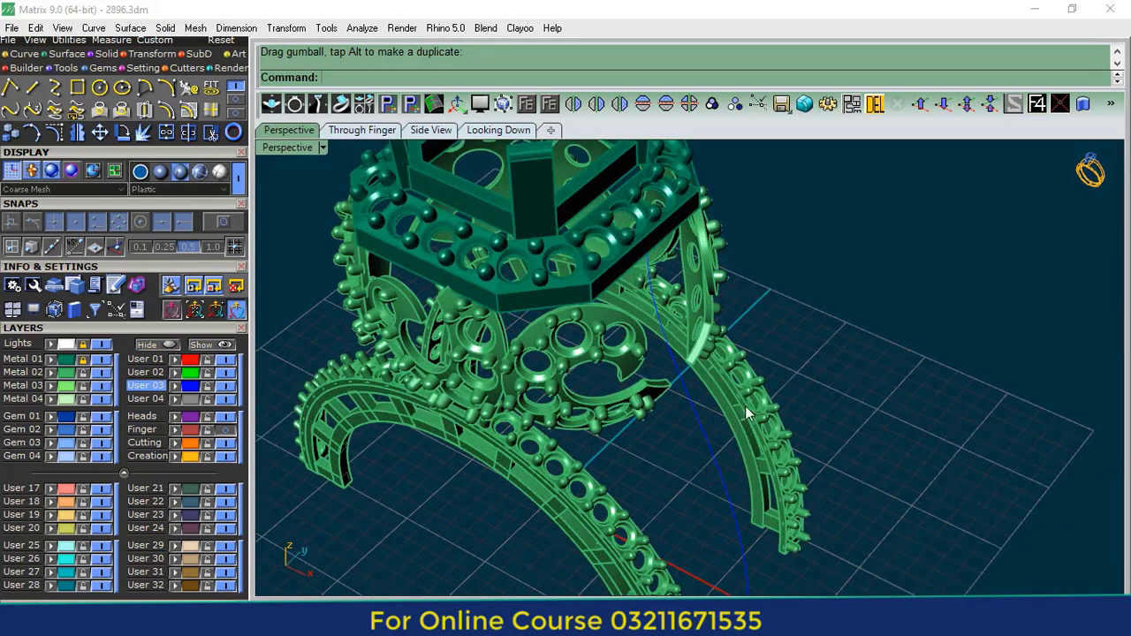
right_click_drag(746, 406, 647, 468)
left_click_drag(581, 498, 581, 499)
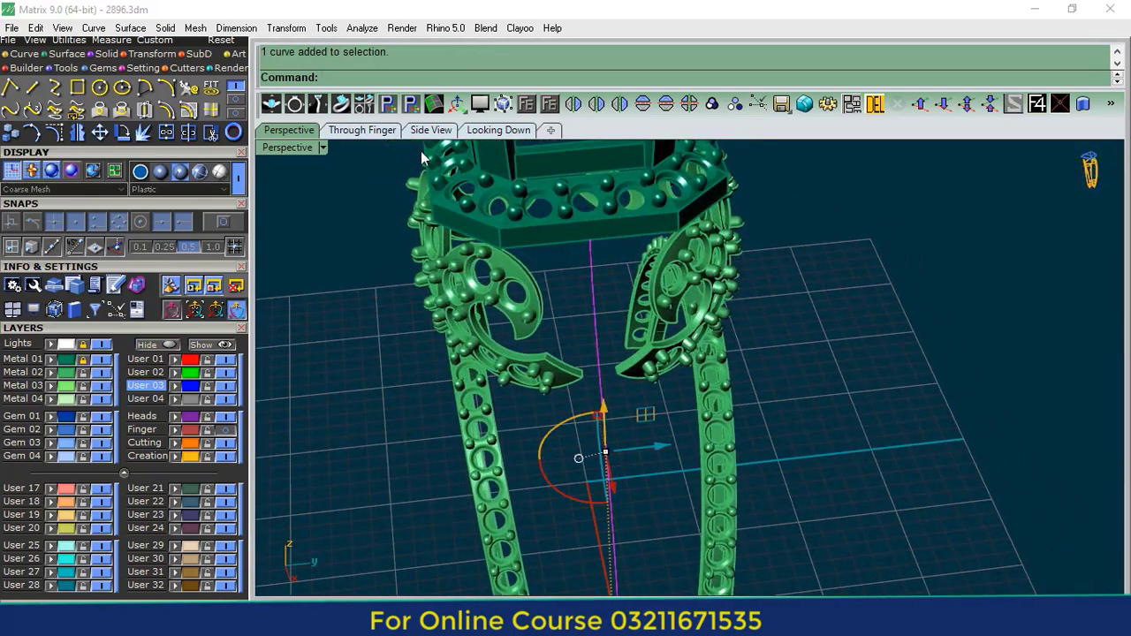
left_click(431, 130)
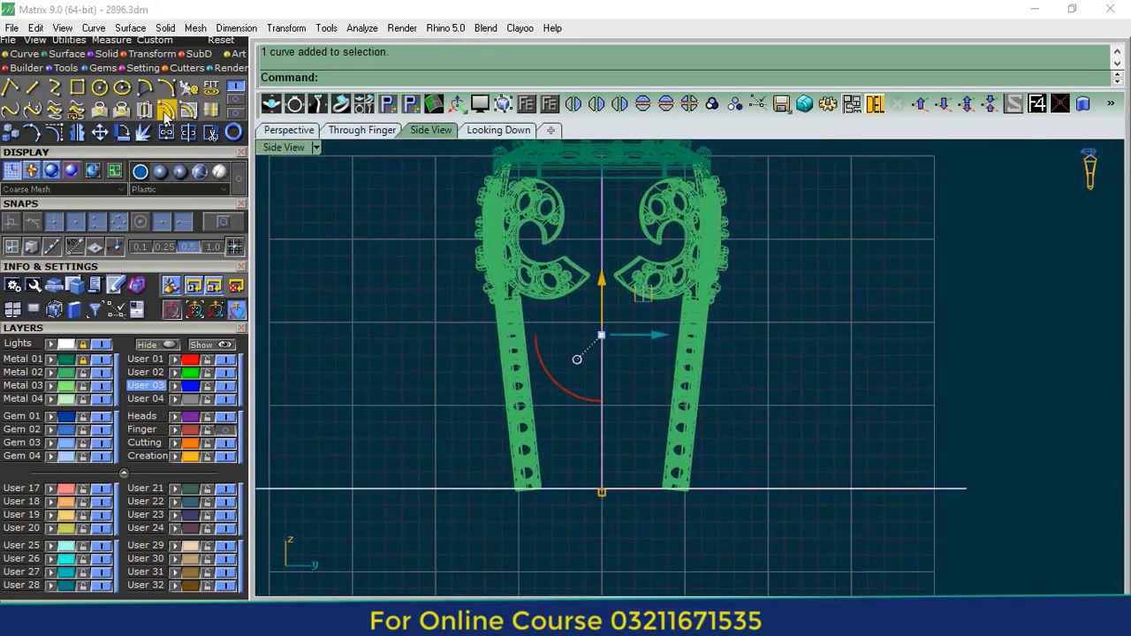
left_click(166, 110)
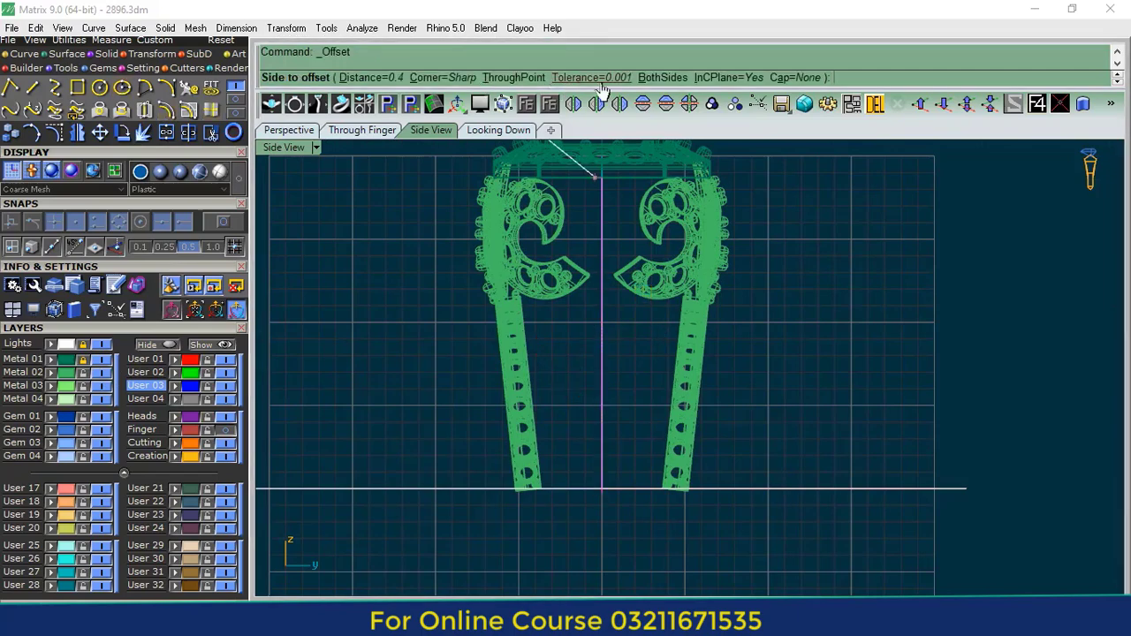
scroll(629, 369, "up", 3)
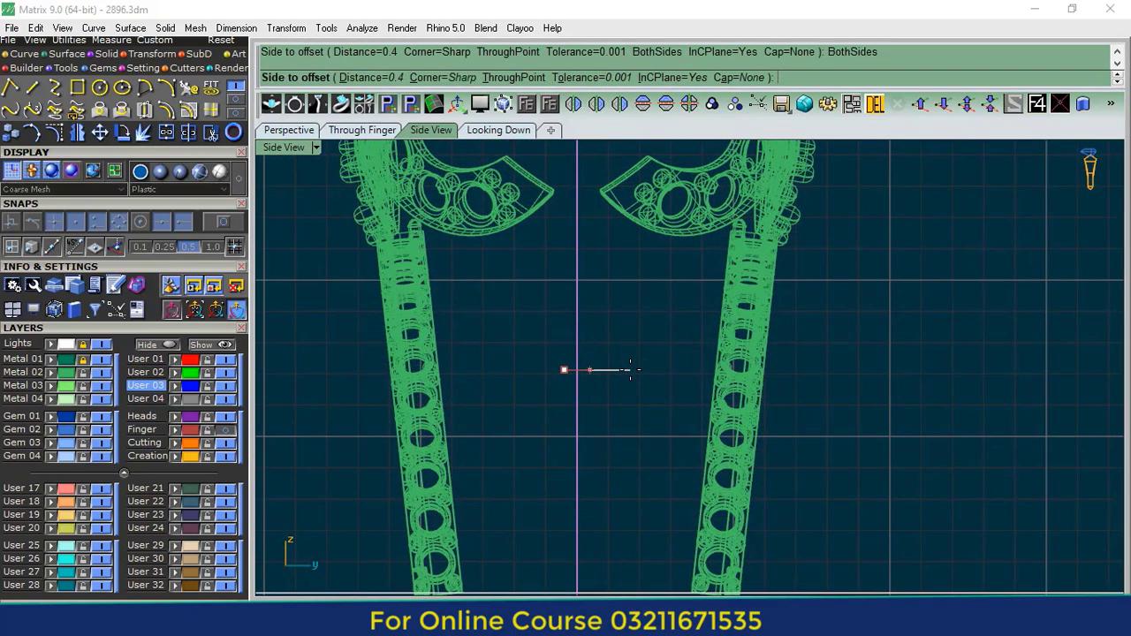
key("Return")
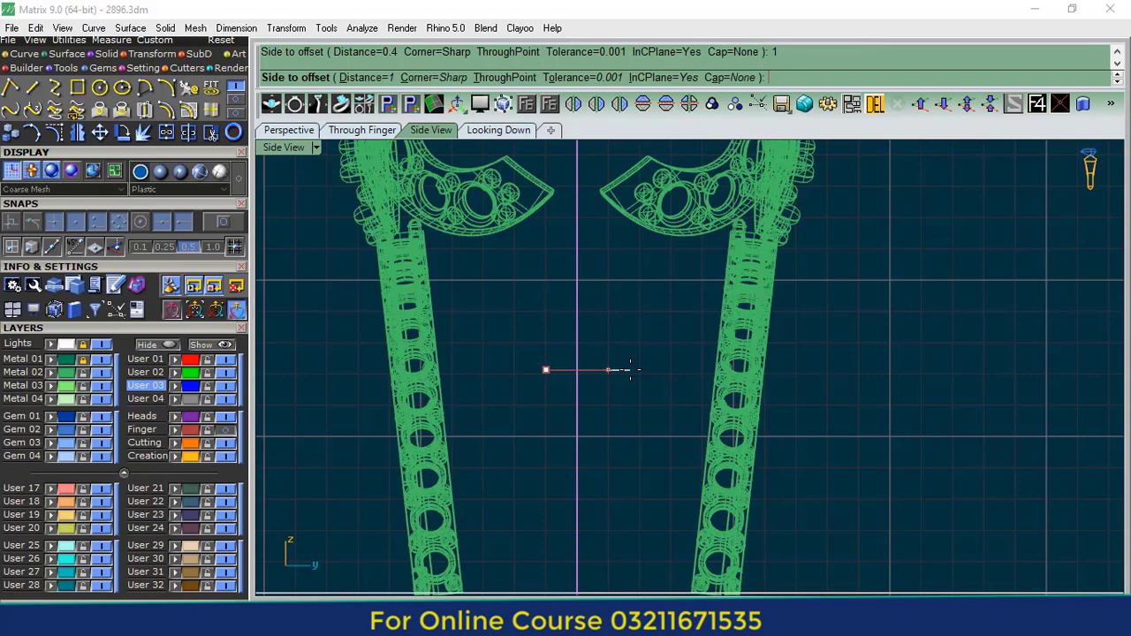
left_click(630, 370)
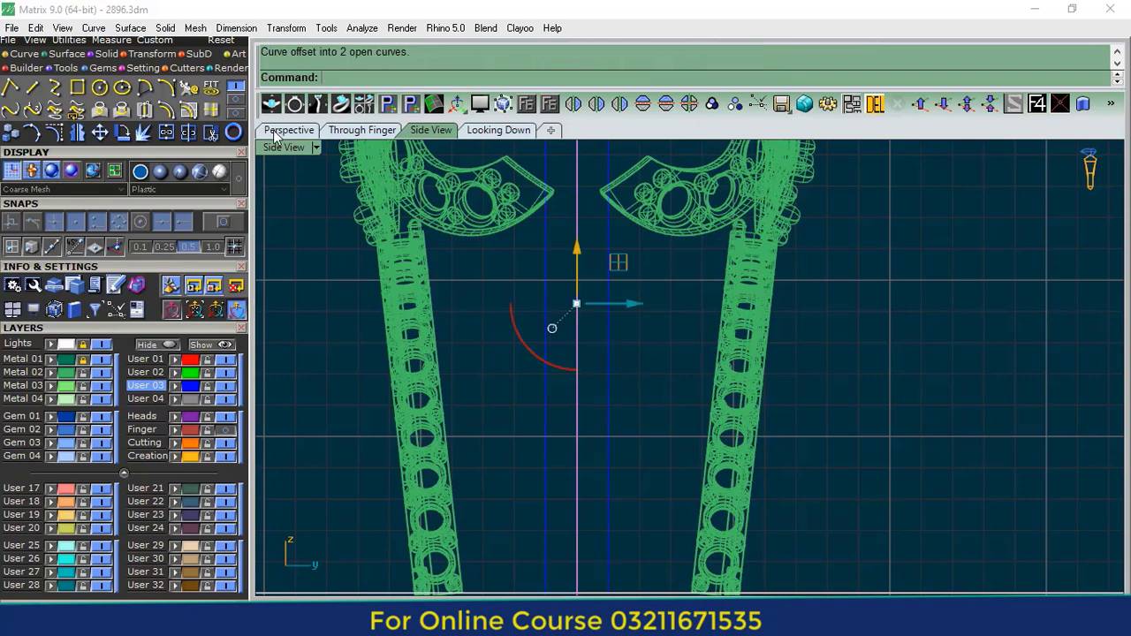
- Check the strip in the reference render, then offset the right-hand side curve outward by about 0.5 in the Side View
left_click(497, 130)
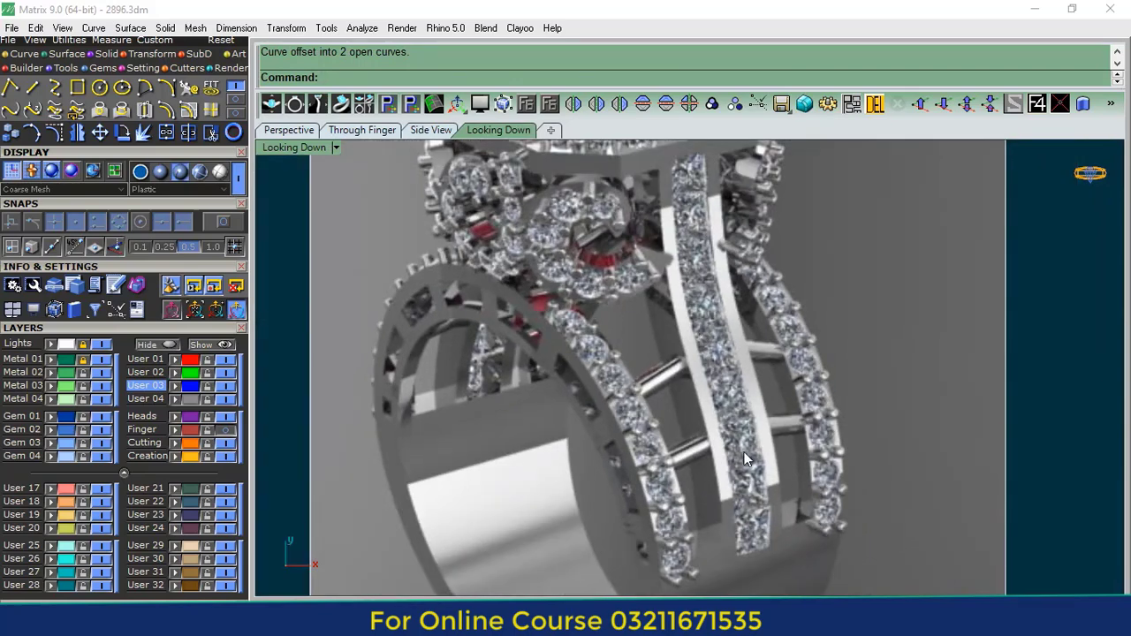
scroll(759, 534, "up", 8)
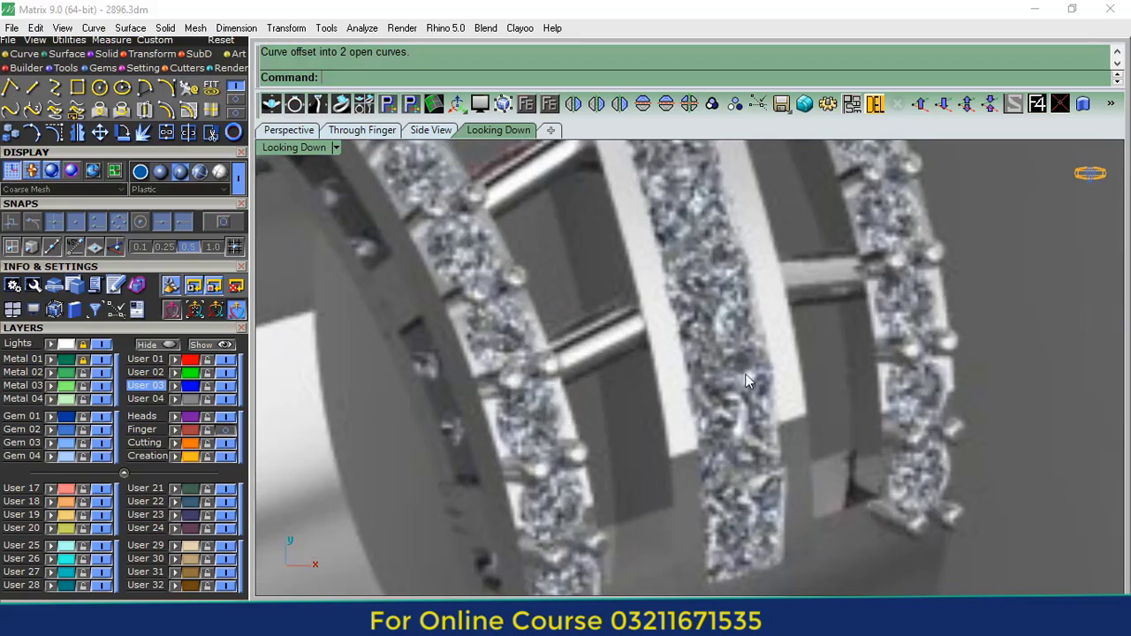
scroll(739, 399, "down", 3)
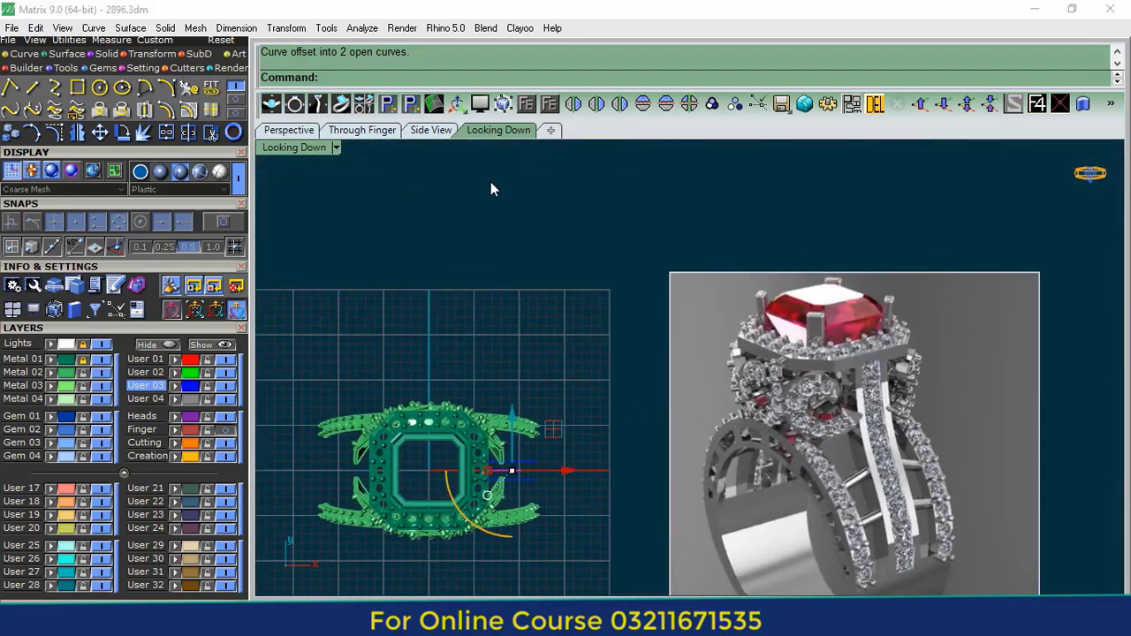
left_click(427, 130)
right_click_drag(637, 373, 596, 374)
left_click(604, 338)
left_click_drag(574, 360, 558, 375)
scroll(588, 369, "up", 4)
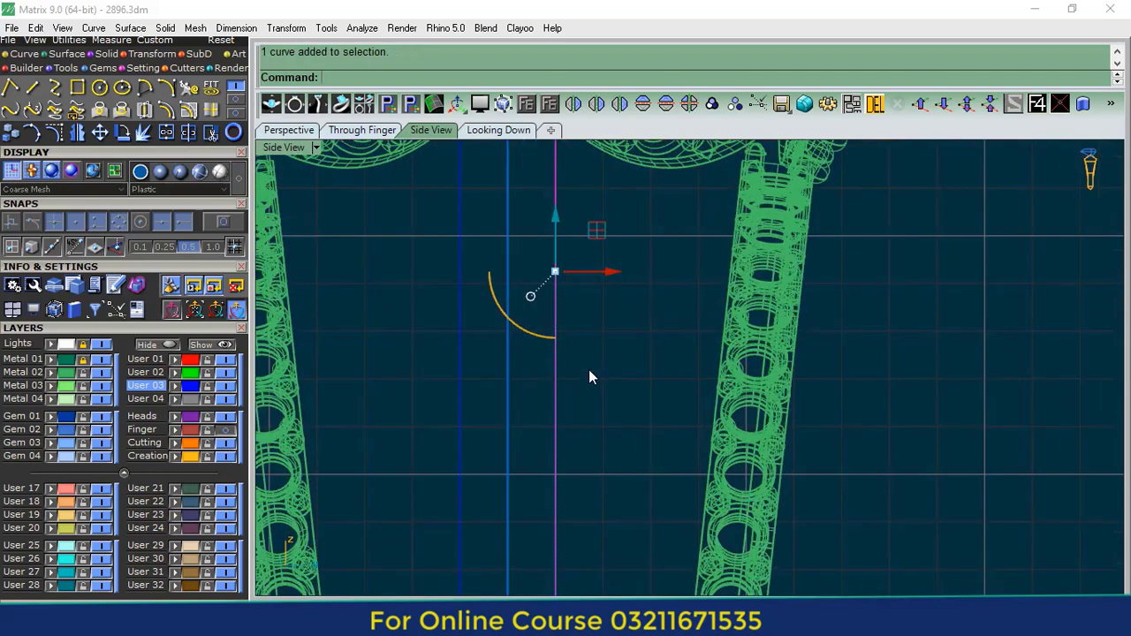
right_click(549, 317)
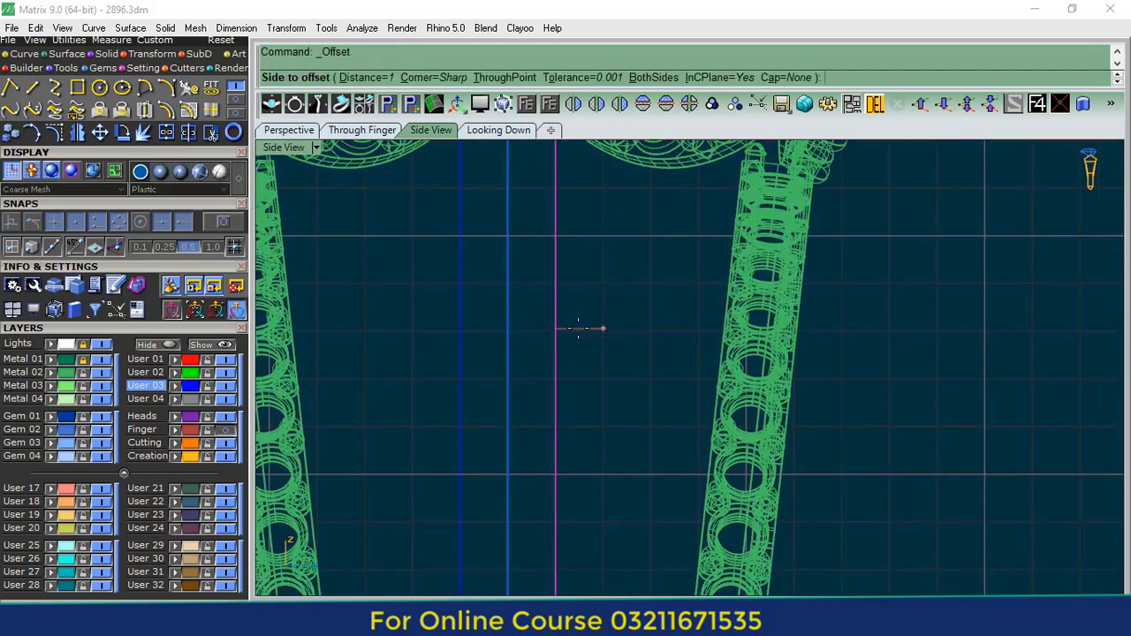
key("Return")
left_click(579, 328)
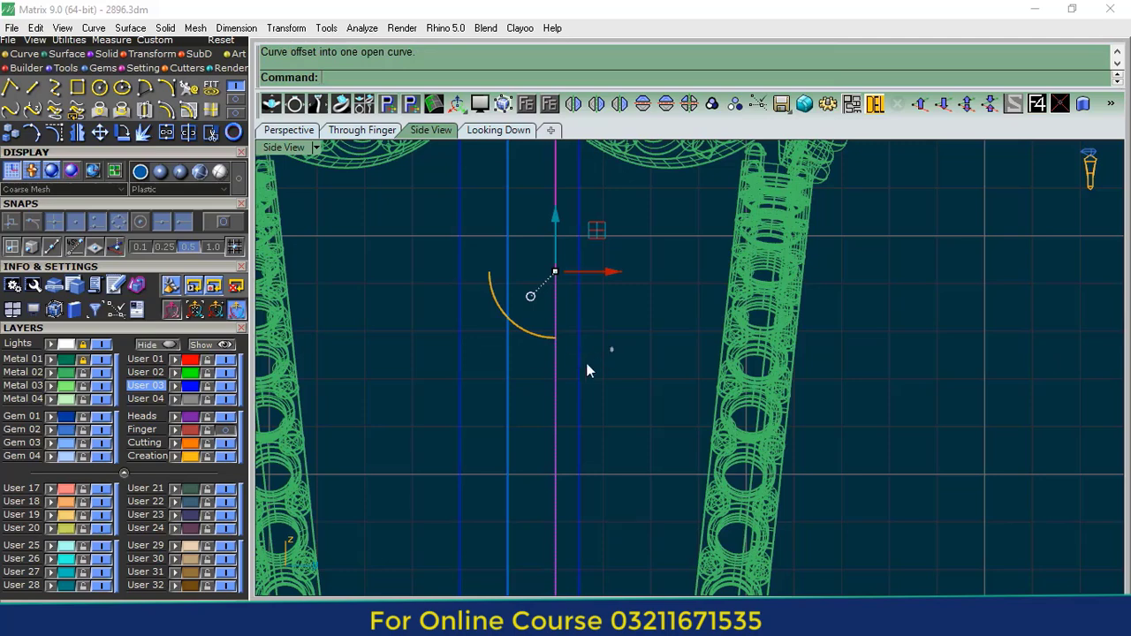
- Loft a narrow surface between the right-hand side curve and its outer offset
left_click_drag(559, 375, 560, 374, "shift")
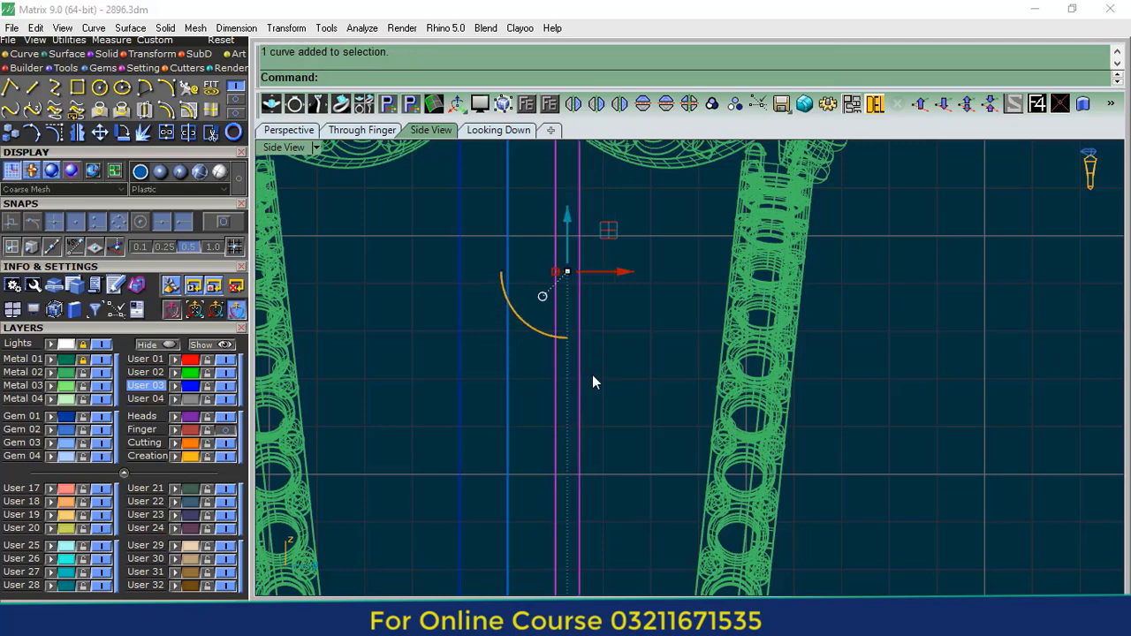
left_click(57, 54)
left_click(185, 86)
left_click(647, 235)
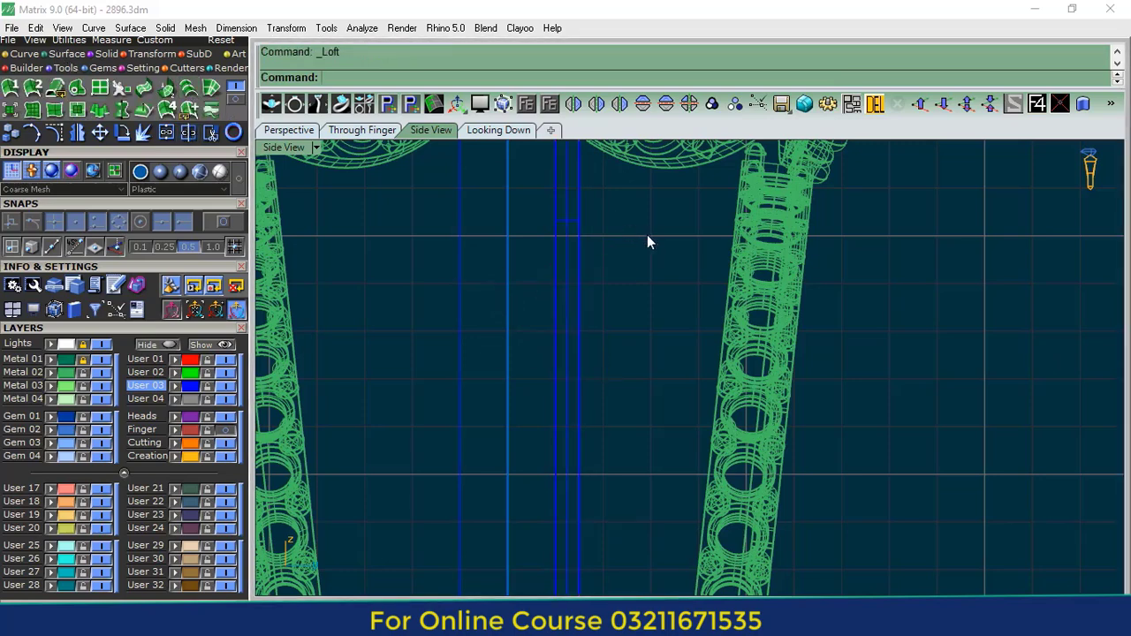
- Offset the lofted surface inward as a solid to give the rail its thickness
left_click(239, 179)
scroll(567, 227, "up", 8)
left_click(567, 227)
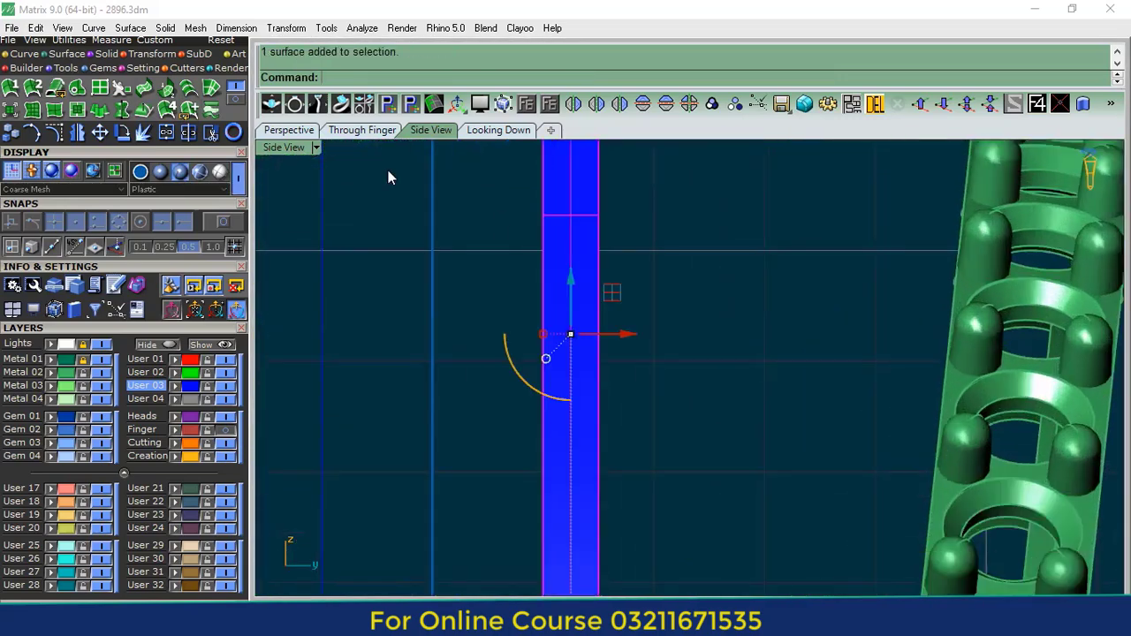
left_click(277, 132)
right_click_drag(640, 343, 661, 364)
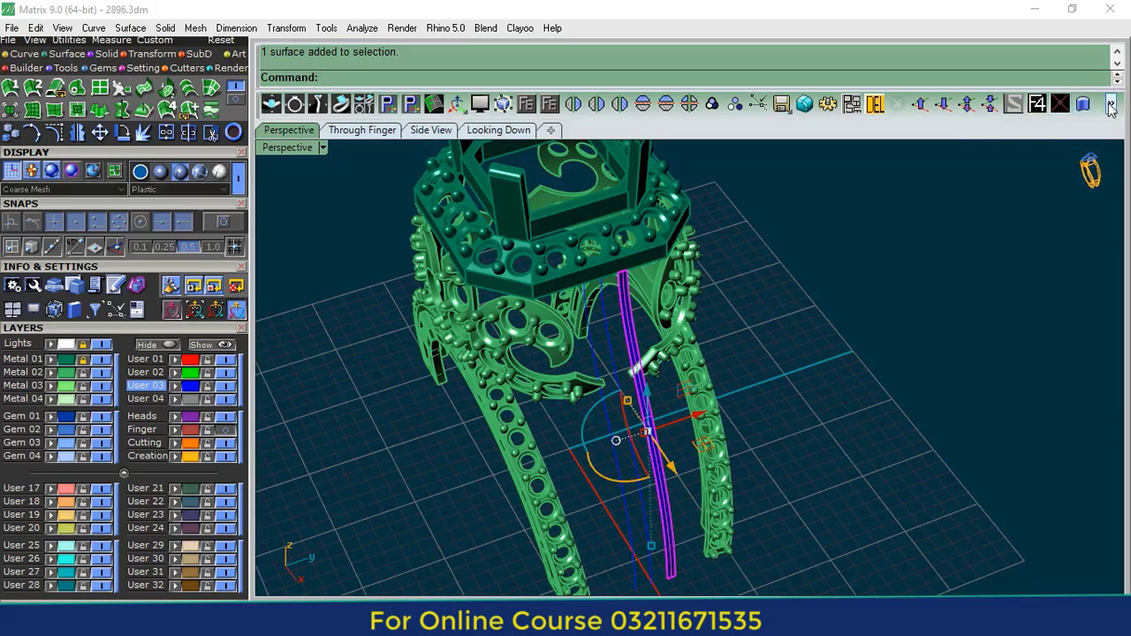
left_click(1081, 141)
scroll(625, 277, "up", 8)
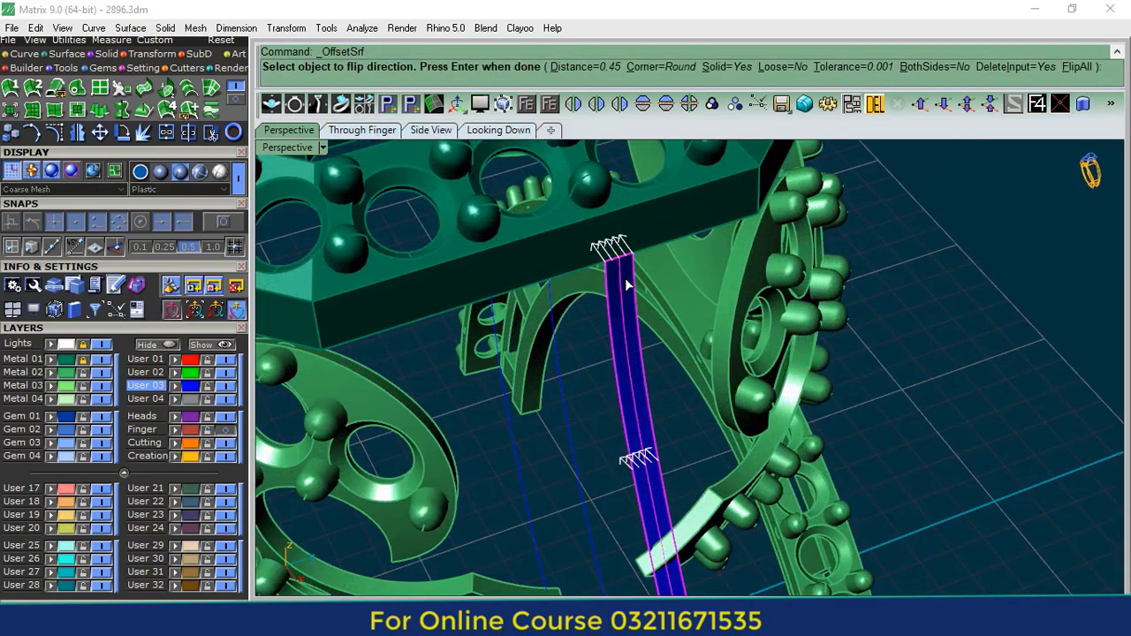
key("Return")
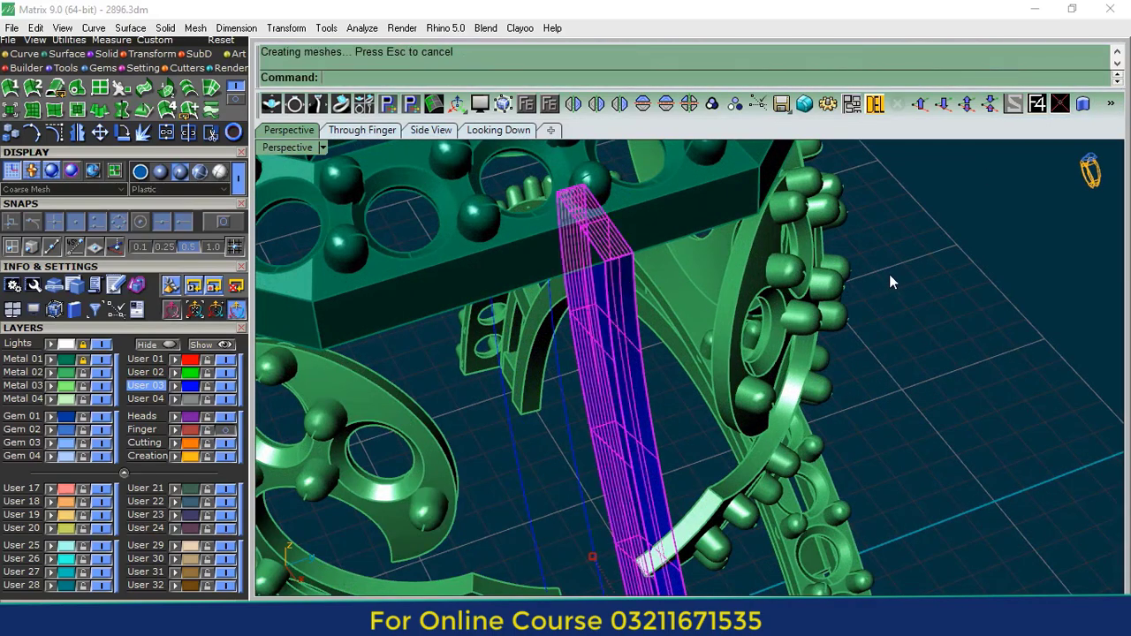
- Raise the solid rail slightly toward the underside of the halo
right_click_drag(888, 280, 759, 240)
scroll(759, 242, "down", 7)
right_click_drag(716, 276, 814, 251)
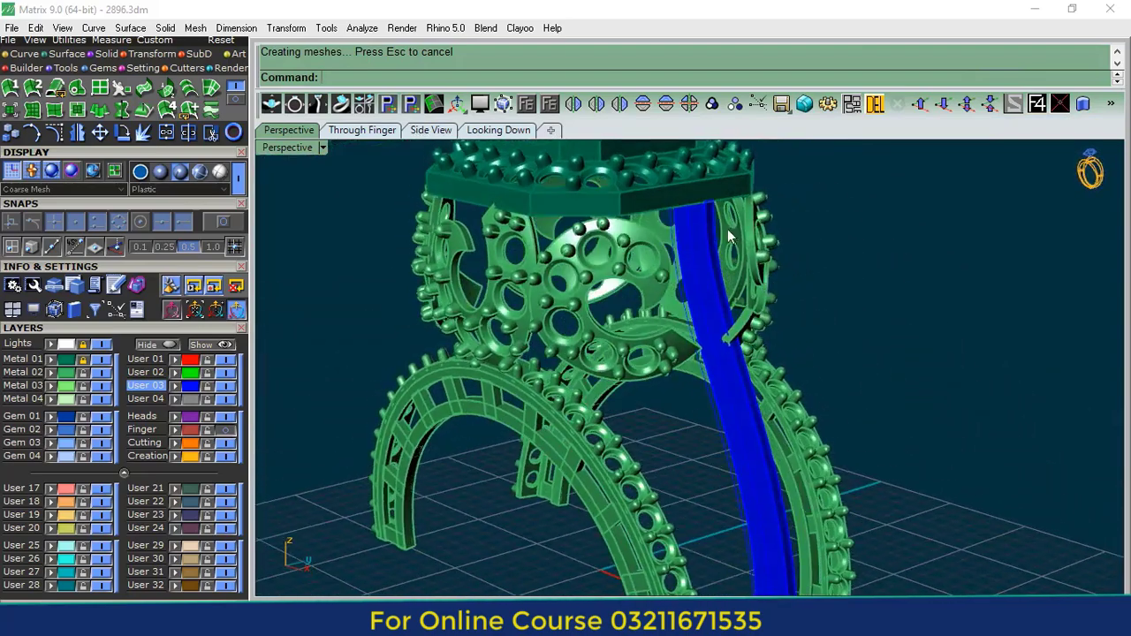
scroll(681, 233, "up", 6)
left_click(682, 231)
left_click(674, 247)
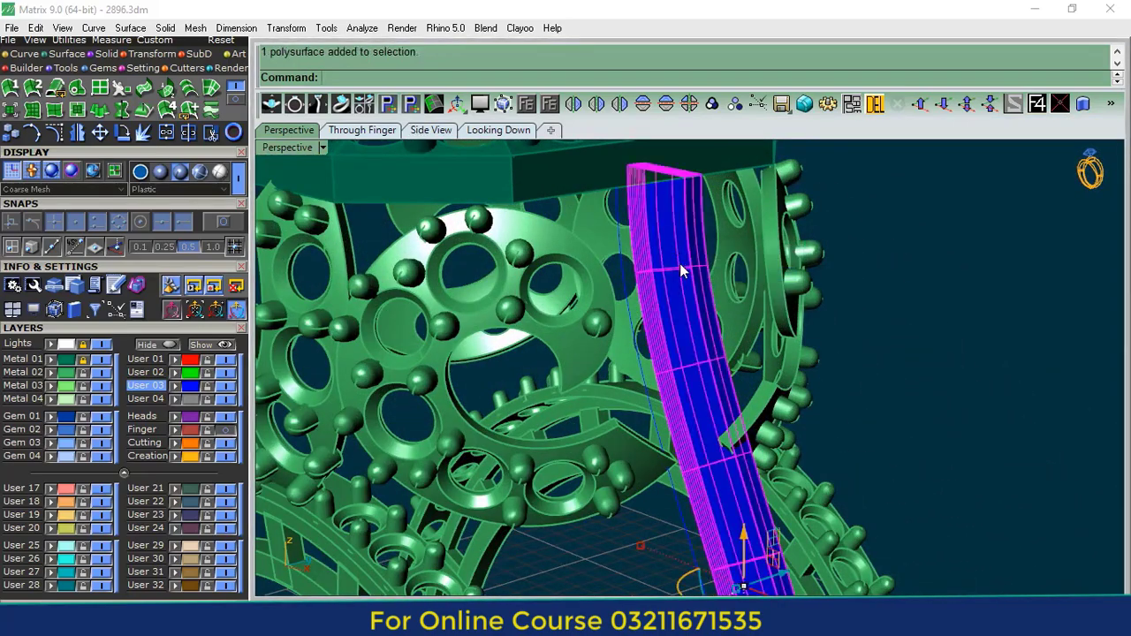
left_click_drag(742, 534, 710, 450)
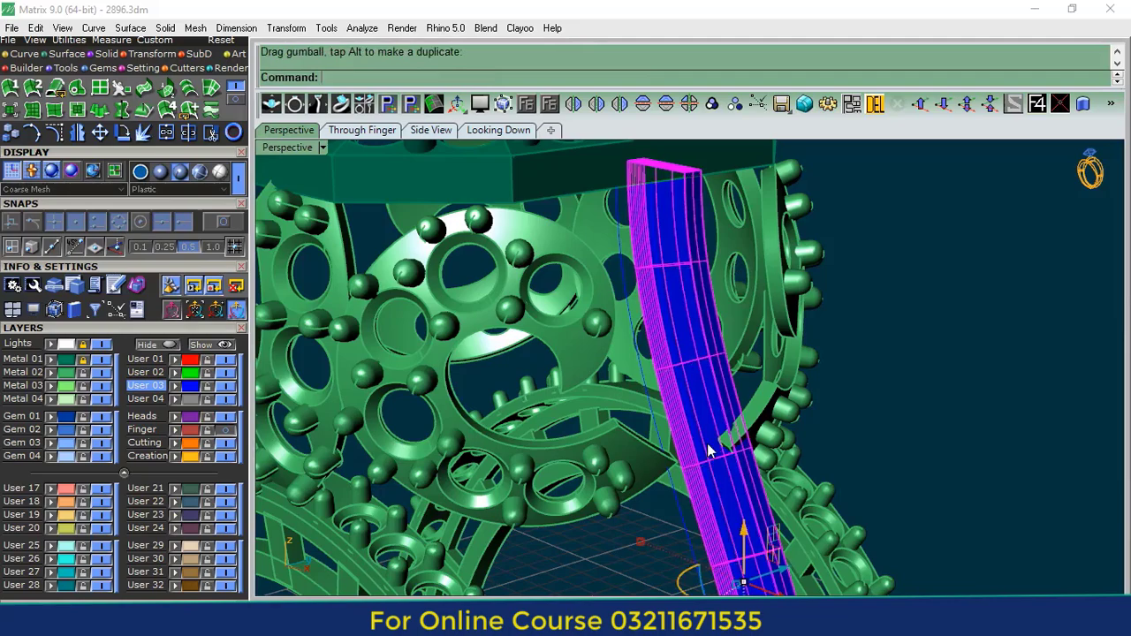
- Mirror the rail across the ring's centre line to create a matching rail on the opposite side
left_click(645, 101)
left_click(872, 265)
right_click_drag(872, 295, 812, 353)
right_click_drag(630, 371, 788, 454)
scroll(632, 291, "down", 4)
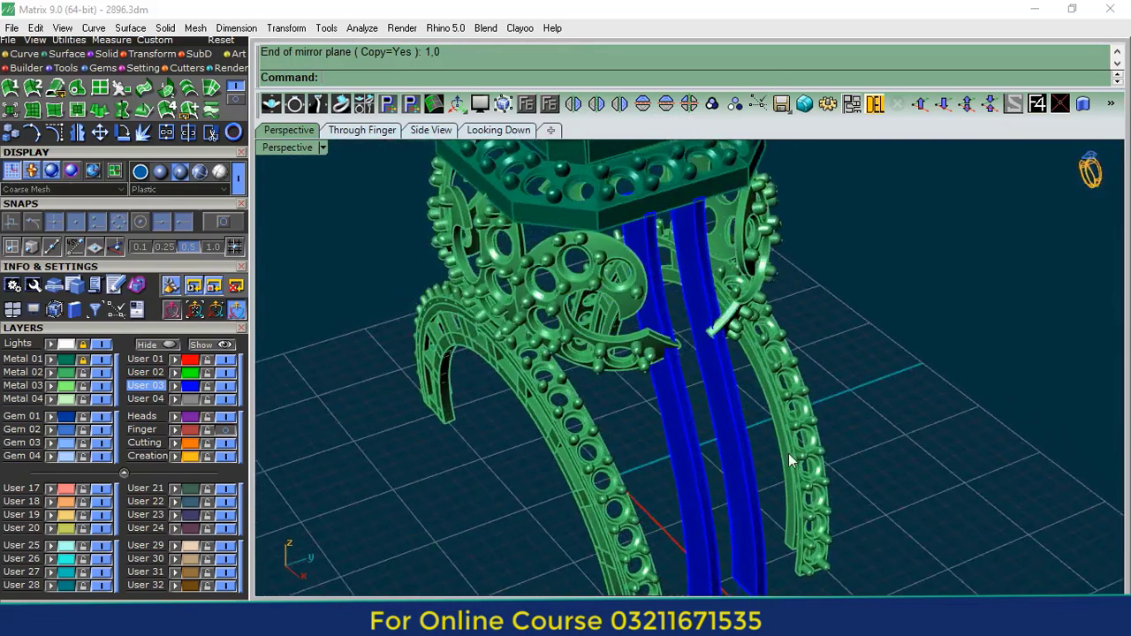
- Delete the leftover construction objects on the User 03 layer, keeping the two solid rails
left_click(194, 387)
scroll(710, 457, "up", 10)
left_click(777, 403, "ctrl")
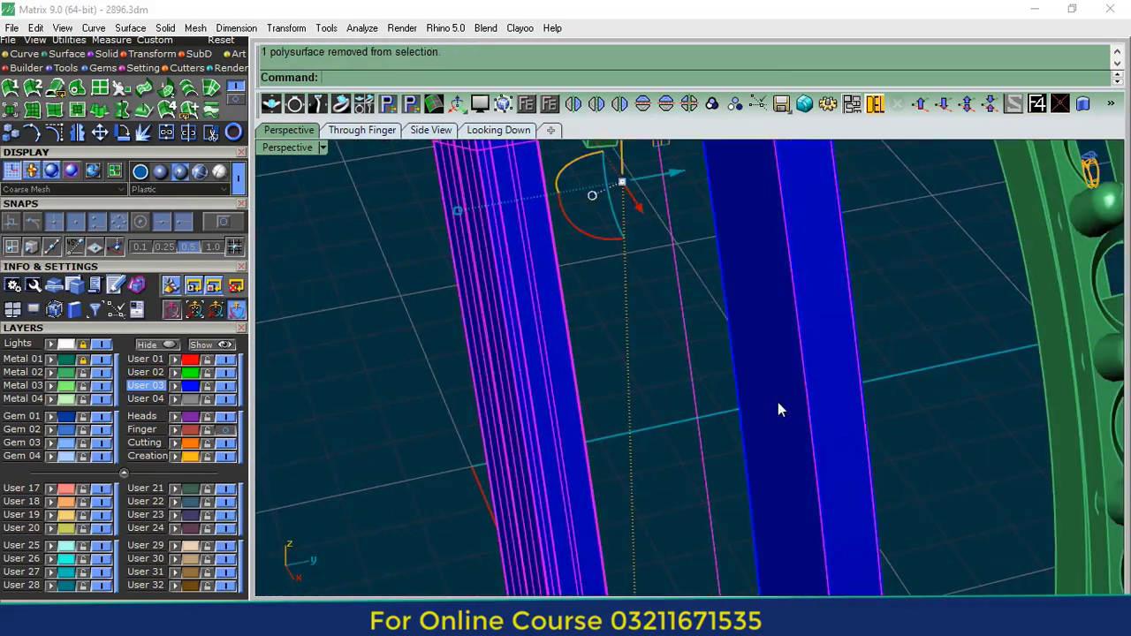
left_click(568, 415, "ctrl")
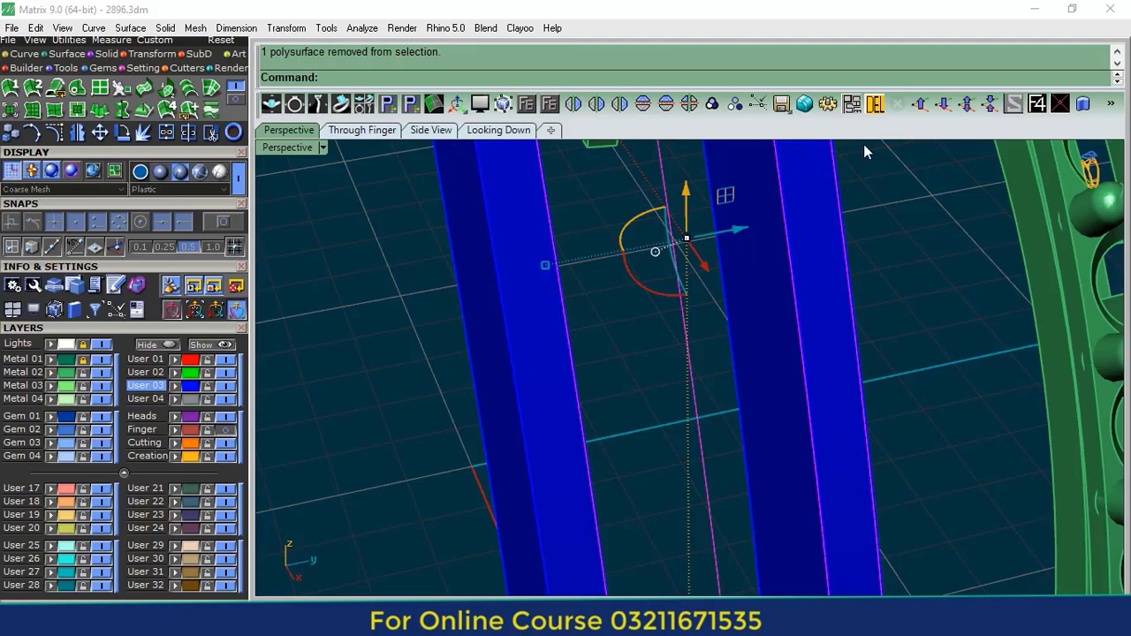
left_click(870, 106)
scroll(728, 282, "down", 5)
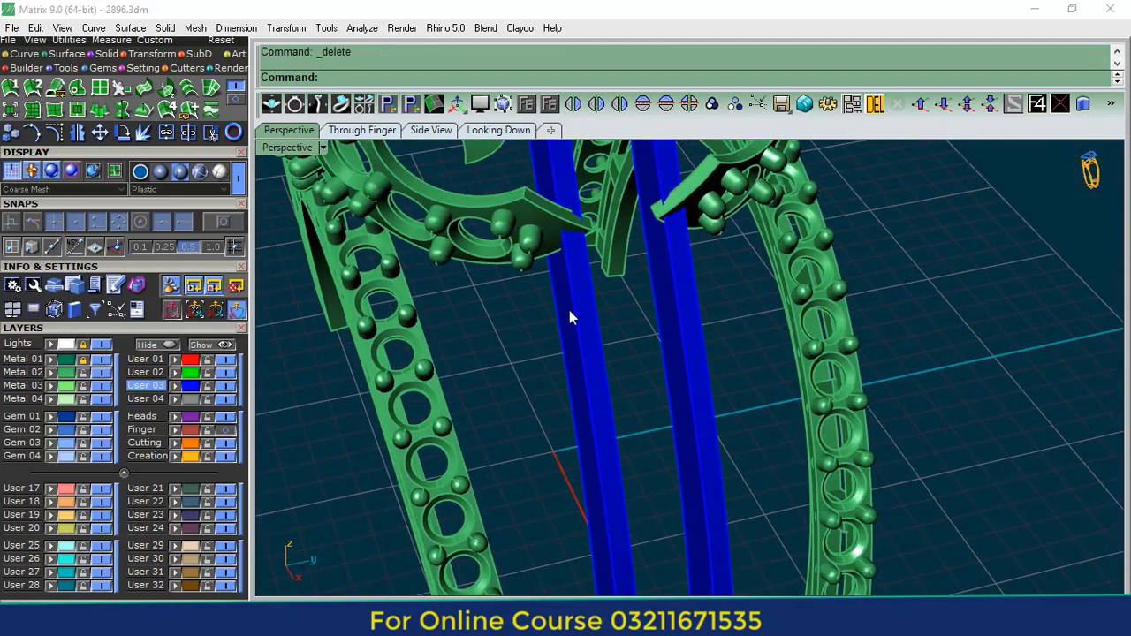
- Shift the scroll ornament beside the rails slightly away from them
right_click_drag(569, 310, 573, 394)
left_click(553, 363)
left_click_drag(554, 378, 586, 422, "ctrl")
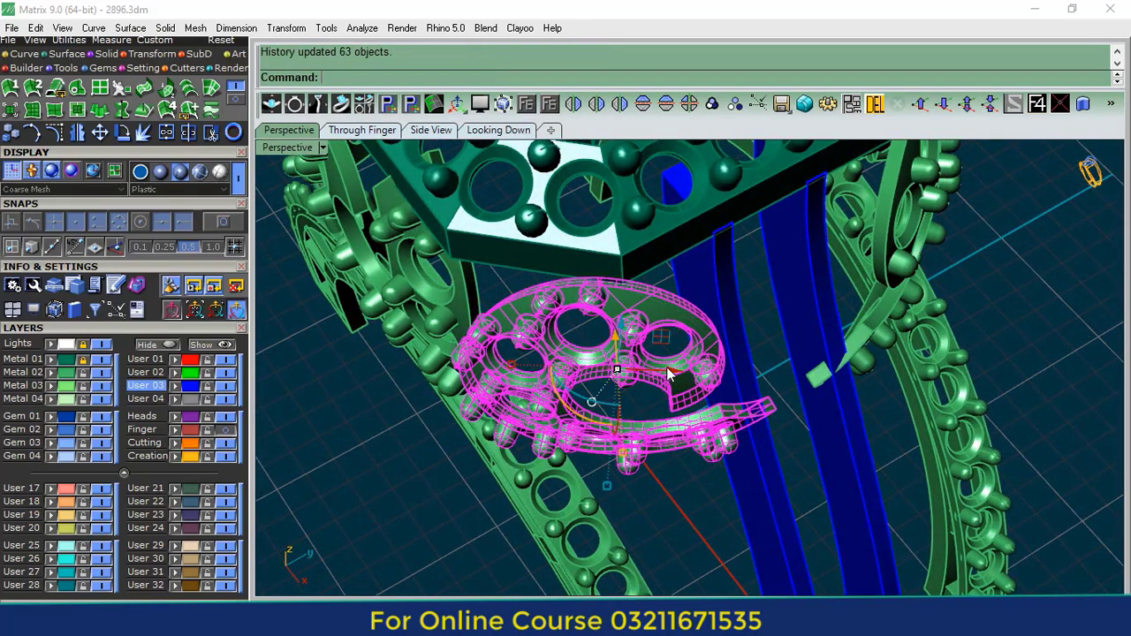
left_click_drag(668, 371, 649, 385)
scroll(646, 385, "down", 2)
right_click_drag(613, 382, 605, 309)
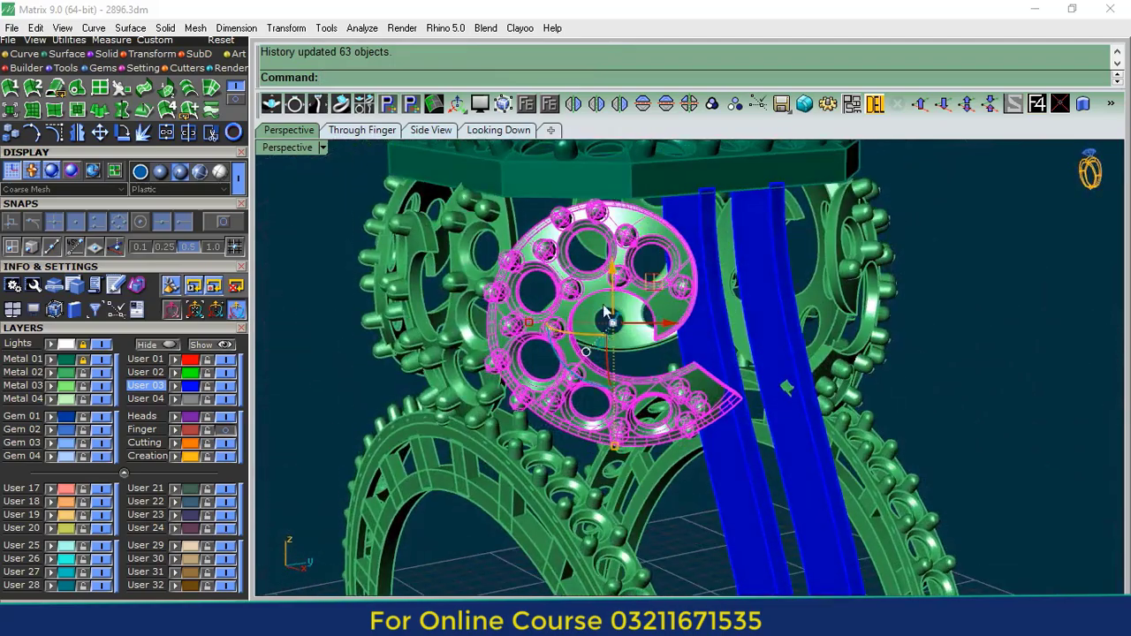
- Rotate the scroll ornament slightly to adjust its tilt beside the rail
left_click_drag(591, 382, 573, 389)
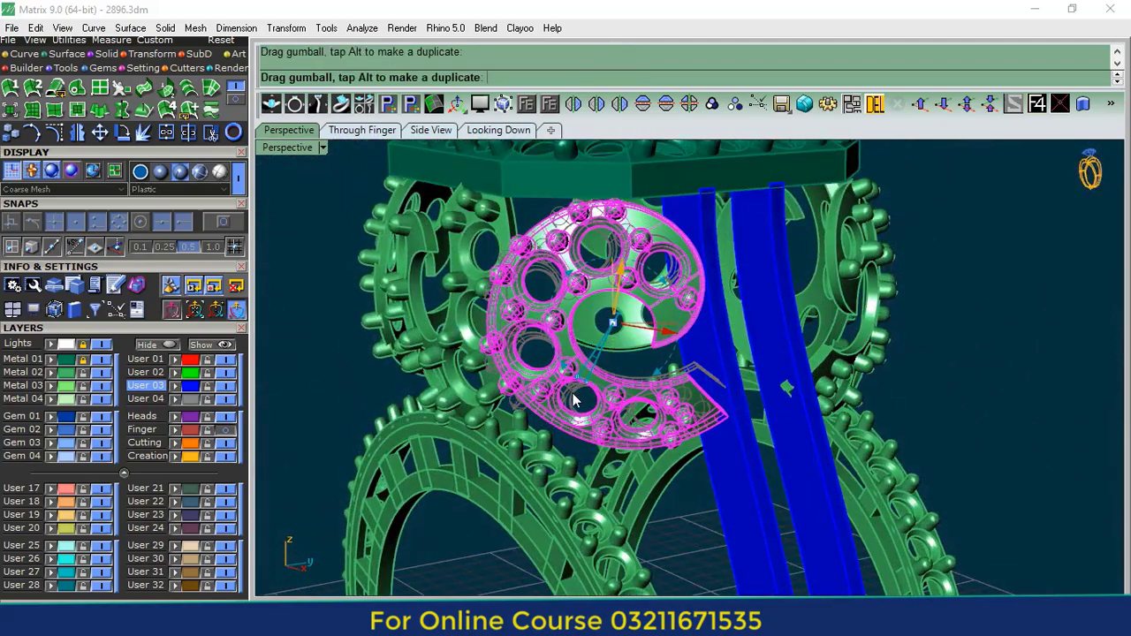
mouse_move(745, 394)
right_mouse_down()
mouse_move(618, 395)
mouse_move(614, 428)
right_mouse_up()
mouse_move(741, 427)
right_mouse_down()
mouse_move(726, 352)
mouse_move(589, 293)
right_mouse_up()
left_click_drag(596, 371, 588, 376)
right_click_drag(588, 375, 659, 441)
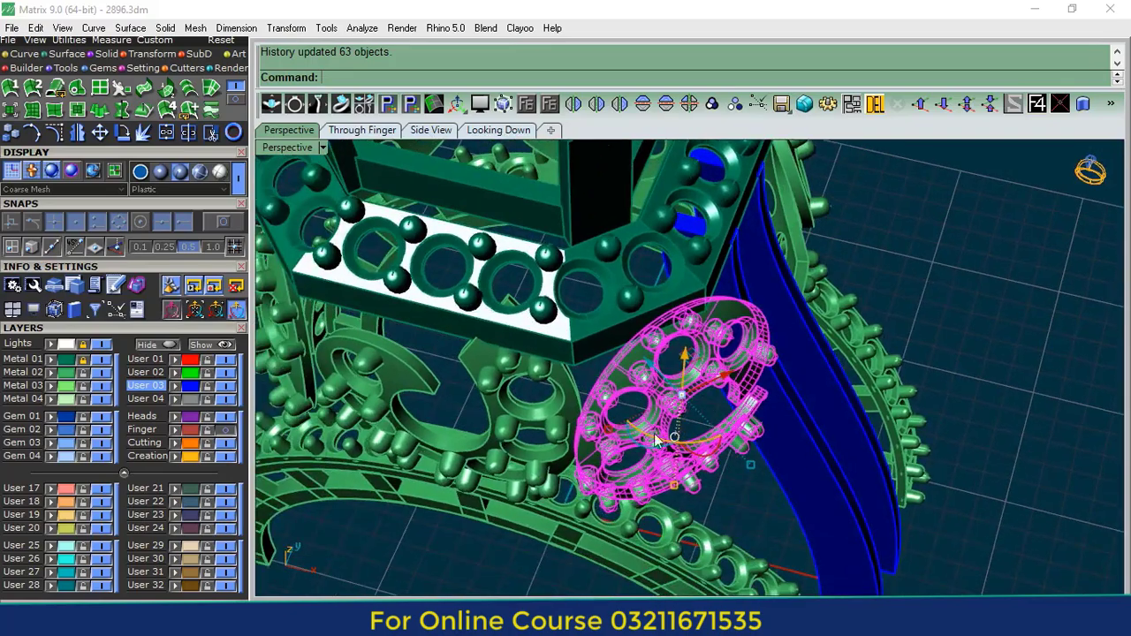
- Lower the scroll ornament slightly beneath the halo
right_click_drag(575, 381, 853, 269)
left_click(855, 326)
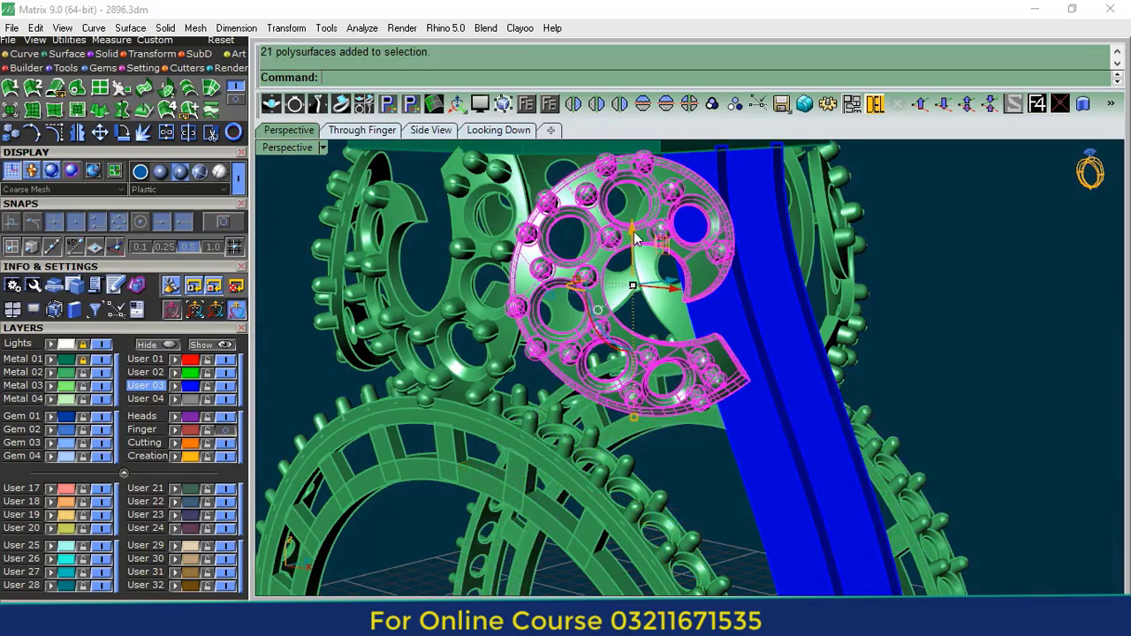
left_click_drag(635, 237, 641, 228)
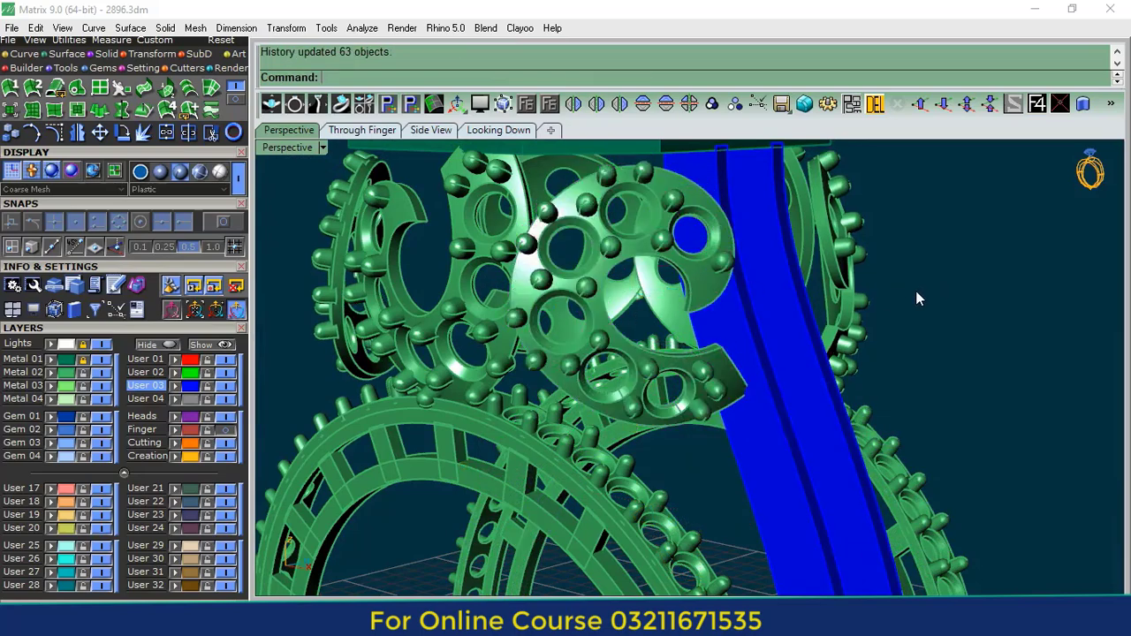
- Assign both solid rails to the Metal 01 layer and unlock that layer
right_click_drag(915, 291, 672, 514)
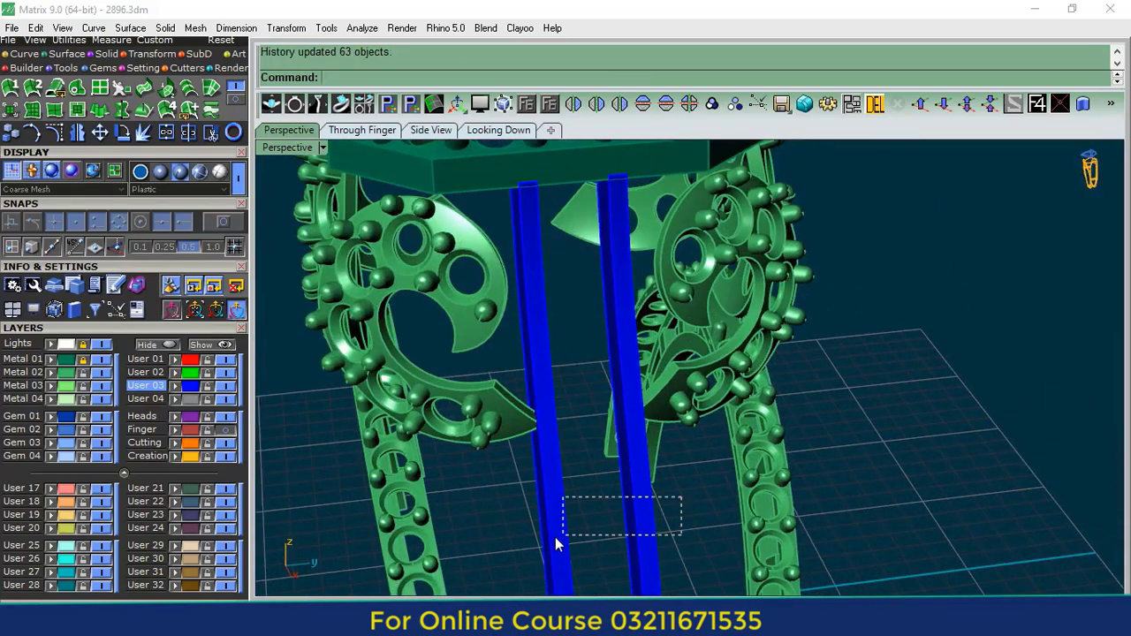
left_click_drag(557, 543, 559, 539)
left_click(52, 360)
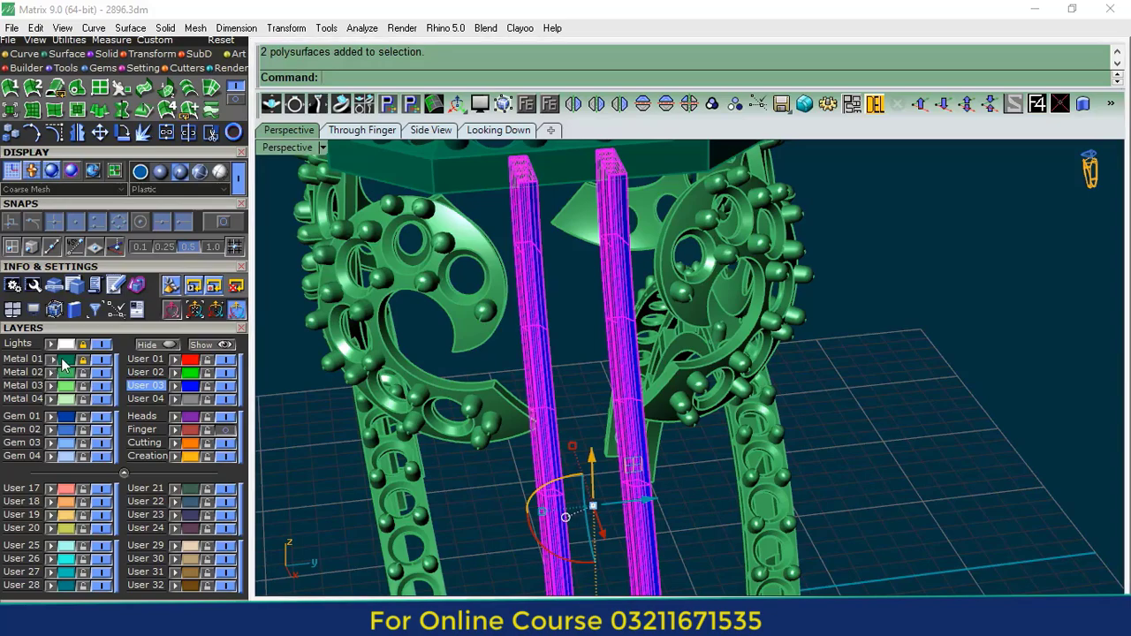
left_click(82, 362)
left_click(963, 331)
scroll(499, 369, "down", 6)
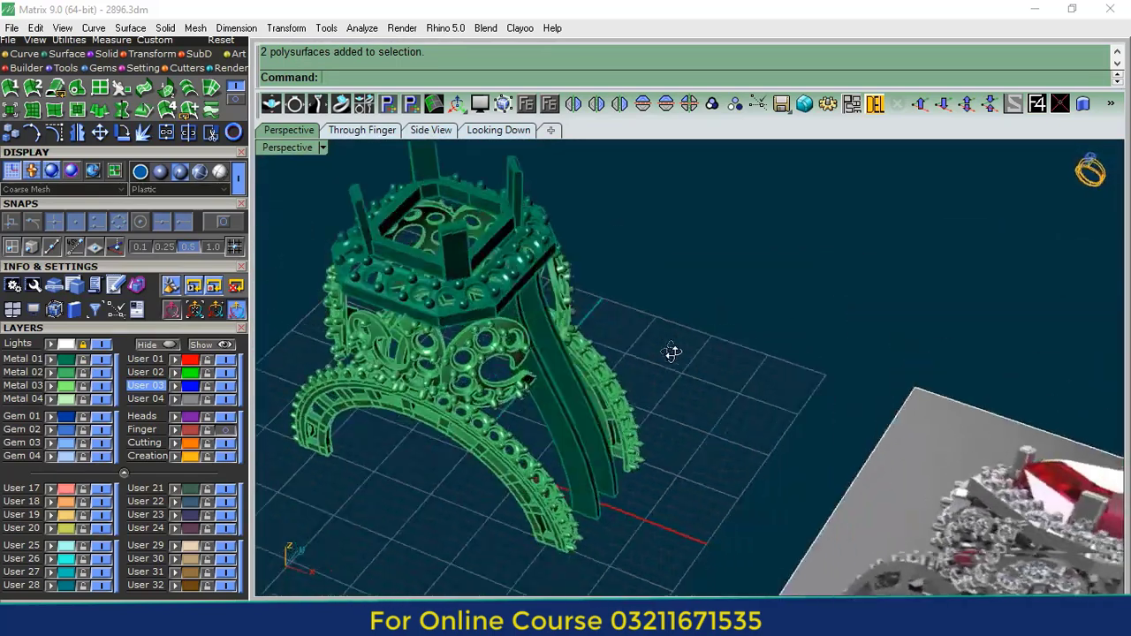
- Duplicate the outer long edge of the right-hand rail as a curve
left_click(25, 54)
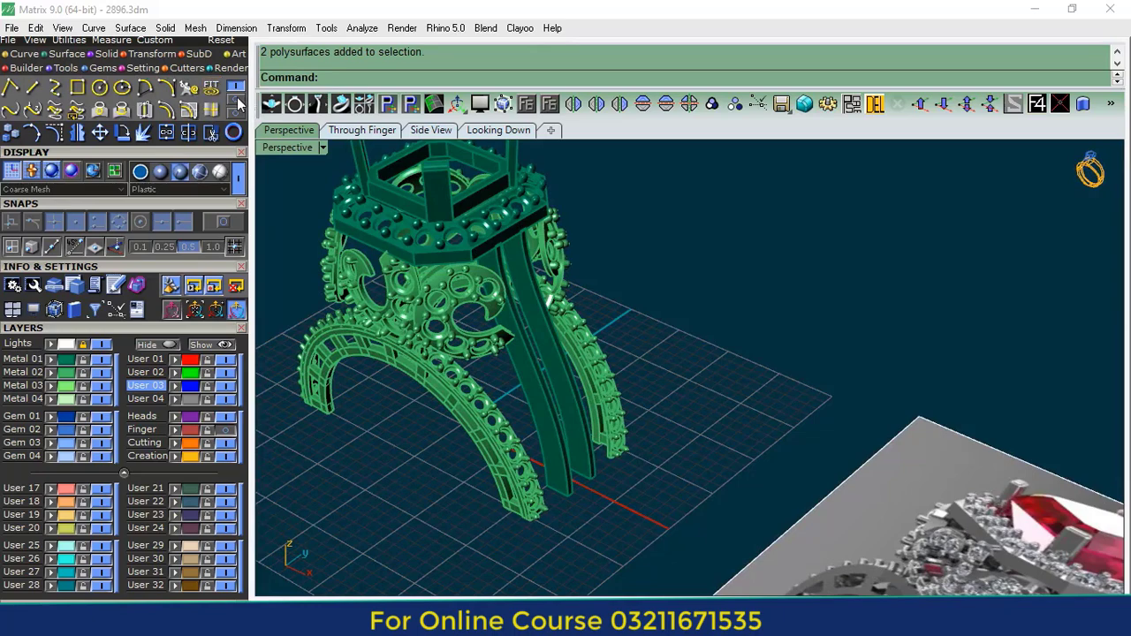
left_click(193, 111)
scroll(593, 331, "up", 5)
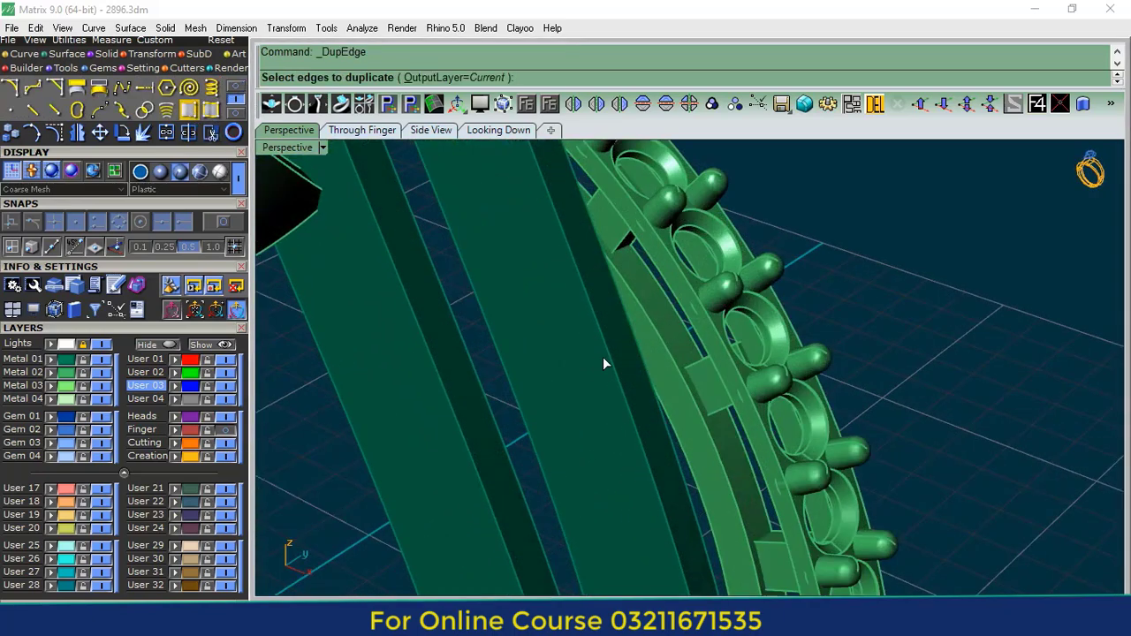
left_click(606, 361)
scroll(535, 411, "down", 2)
right_click(534, 410)
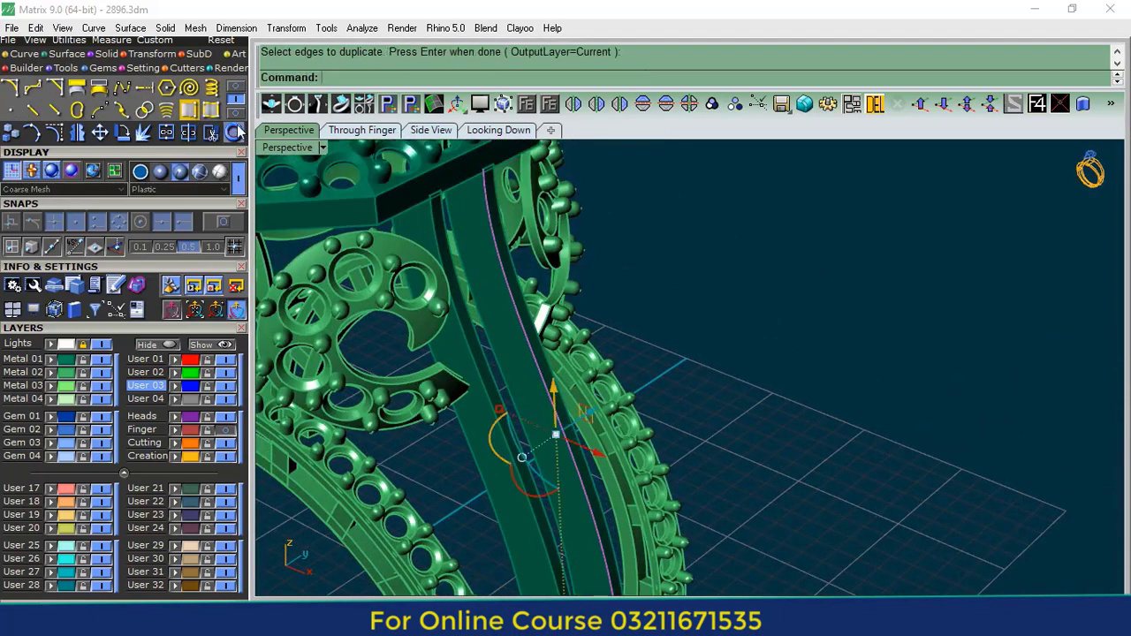
- Offset the duplicated edge curve by 0.5 across the rail's front face
left_click(236, 98)
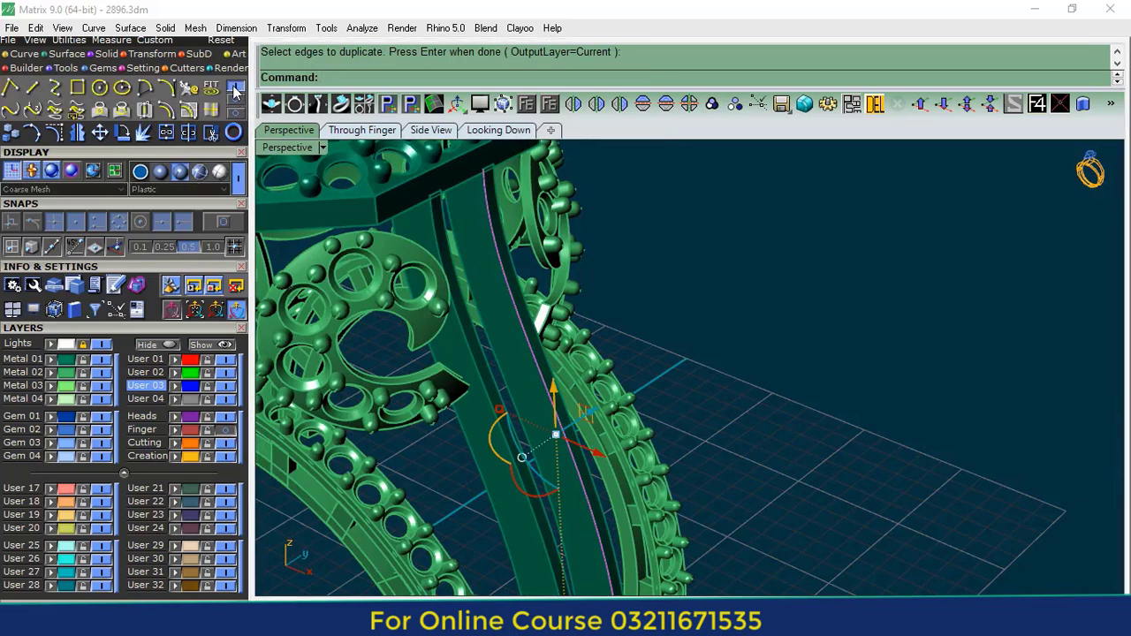
left_click(189, 109)
scroll(508, 332, "up", 4)
left_click(509, 333)
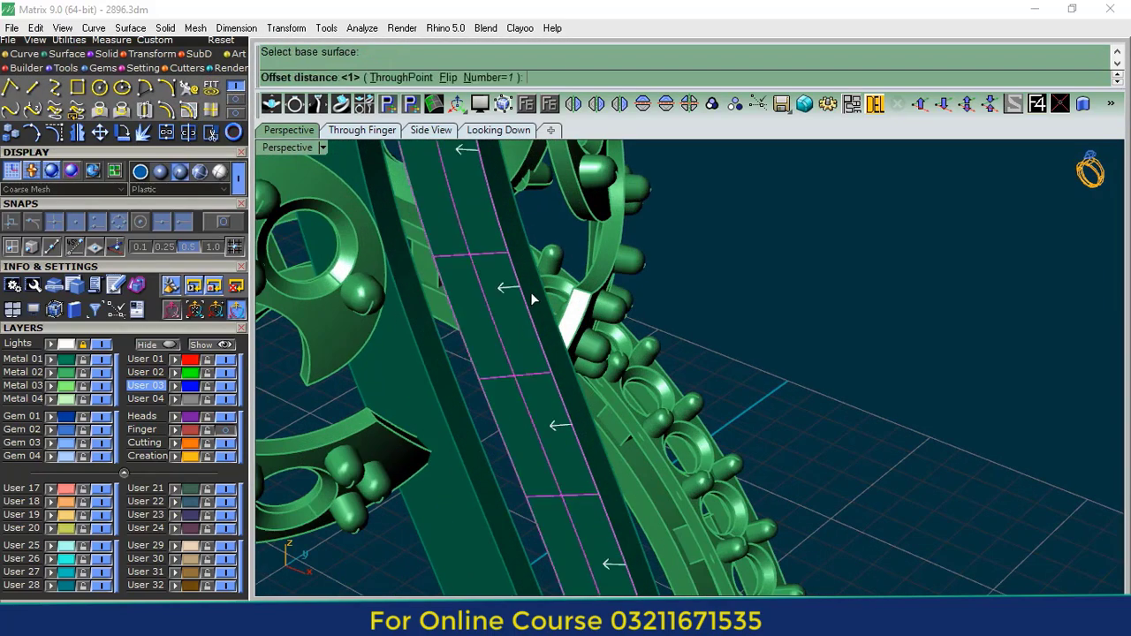
right_click_drag(532, 306, 545, 416, "shift")
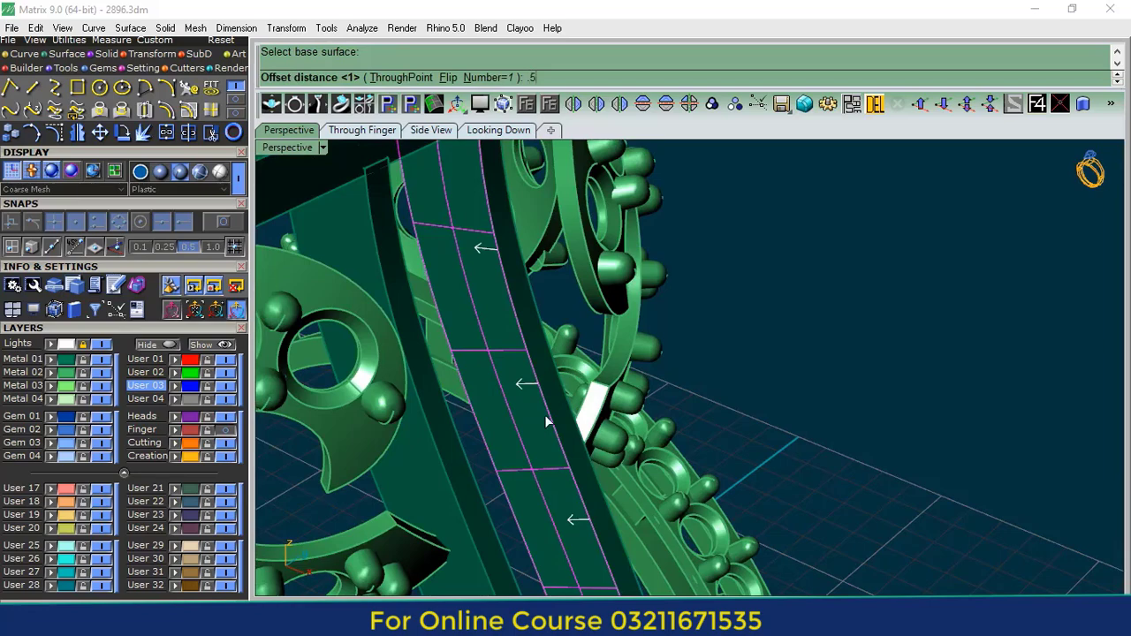
right_click(544, 414)
- Pipe the offset curve on the right-hand rail's front face with a 0.45 diameter
scroll(495, 283, "up", 3)
scroll(482, 268, "up", 2)
left_click(482, 268)
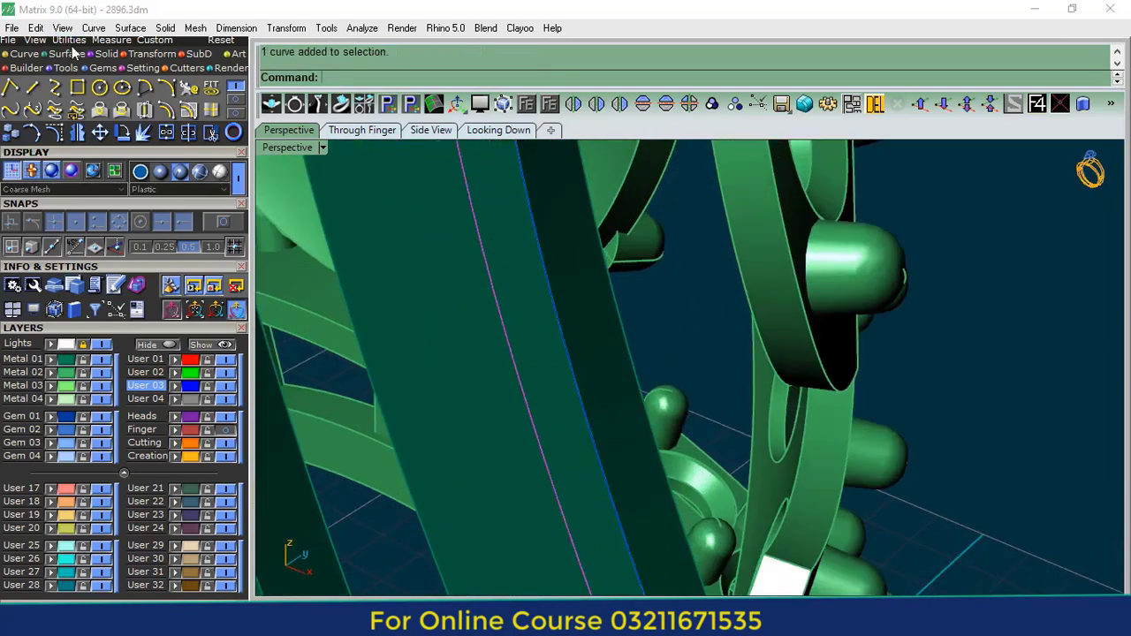
left_click(107, 54)
left_click(11, 109)
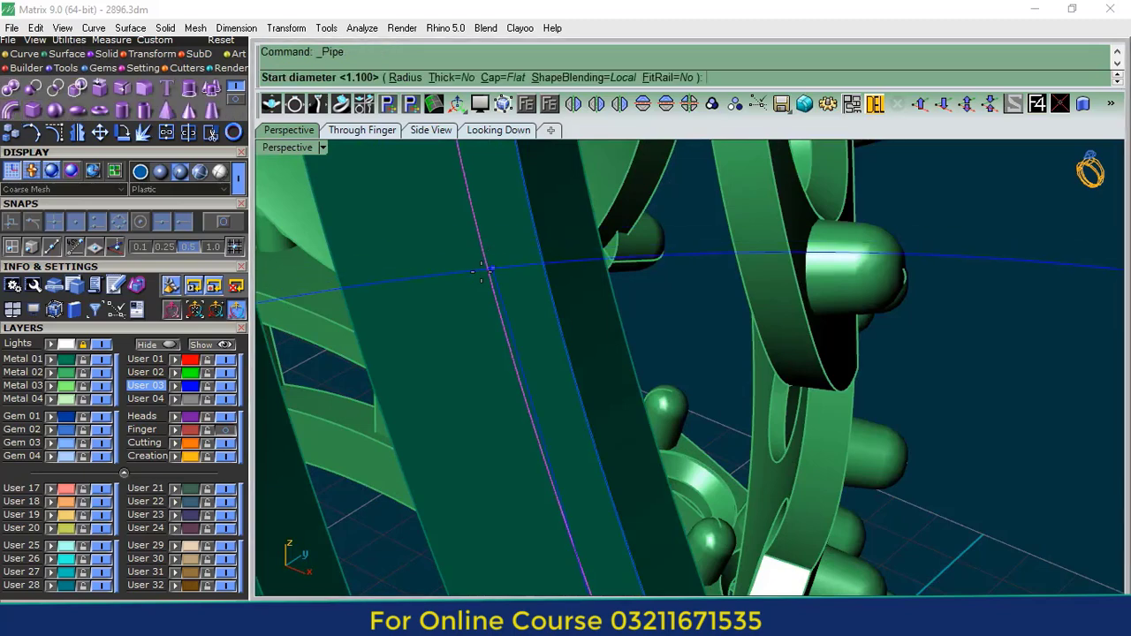
scroll(477, 262, "down", 2)
type(".4")
key("Return")
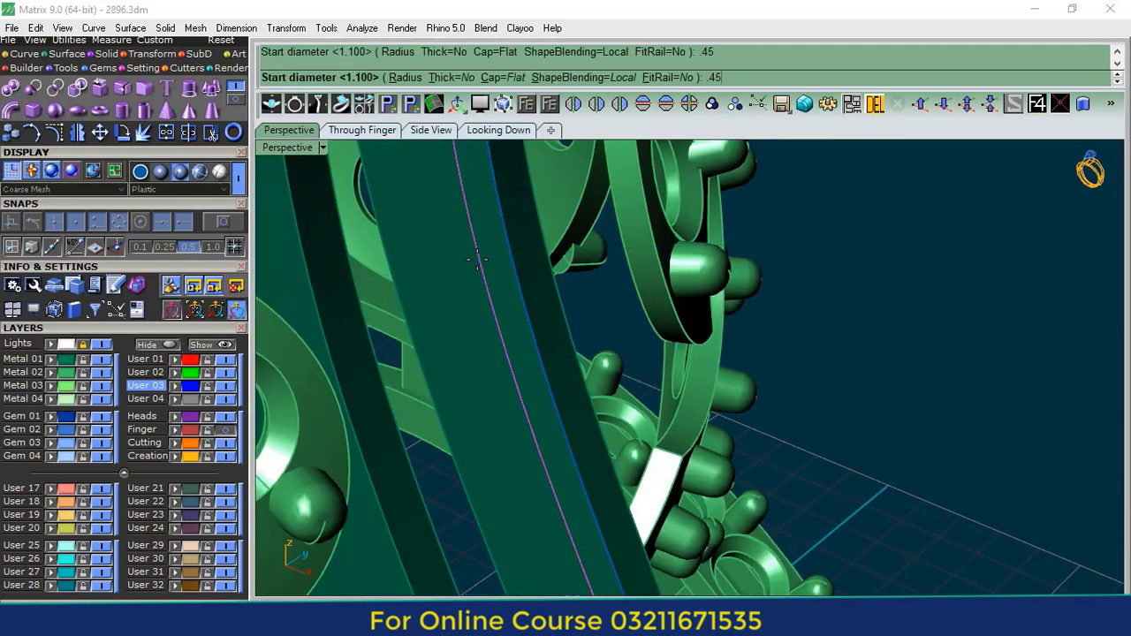
key("Return")
key("Return")
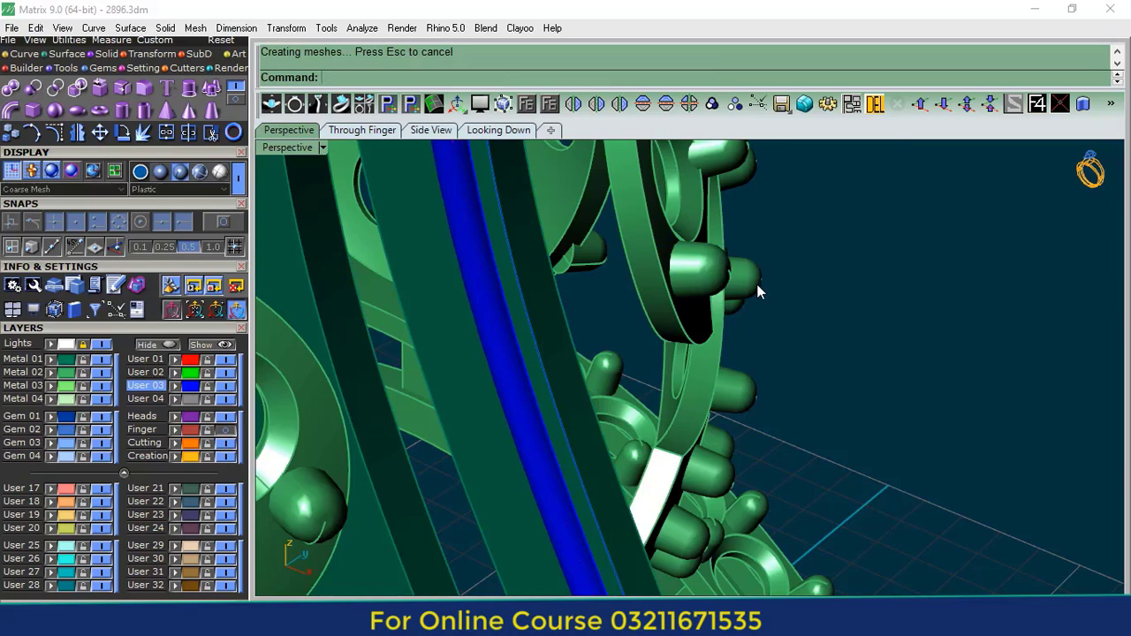
- Cut a groove along the right-hand rail by Boolean-subtracting the blue pipe from it
scroll(760, 291, "down", 3)
scroll(640, 301, "up", 3)
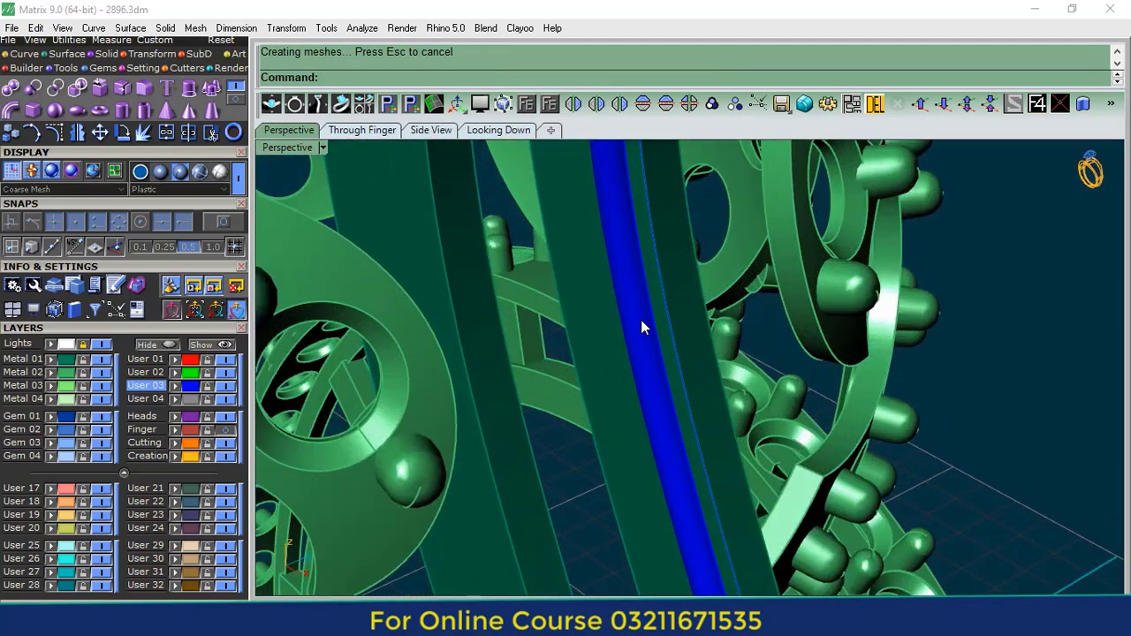
left_click(683, 308)
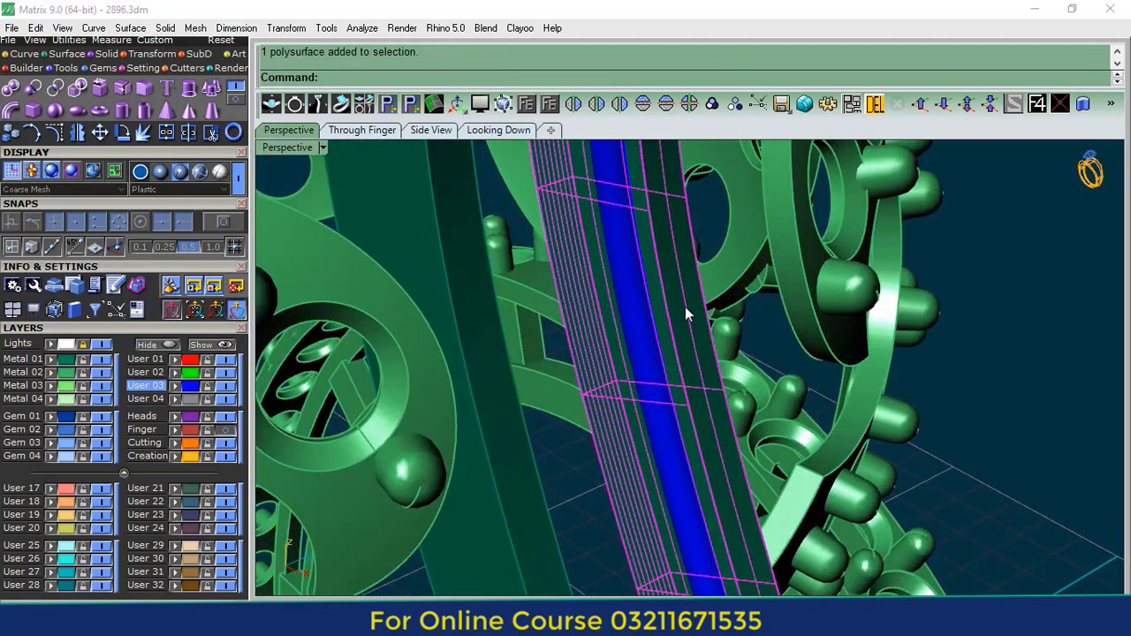
left_click(33, 88)
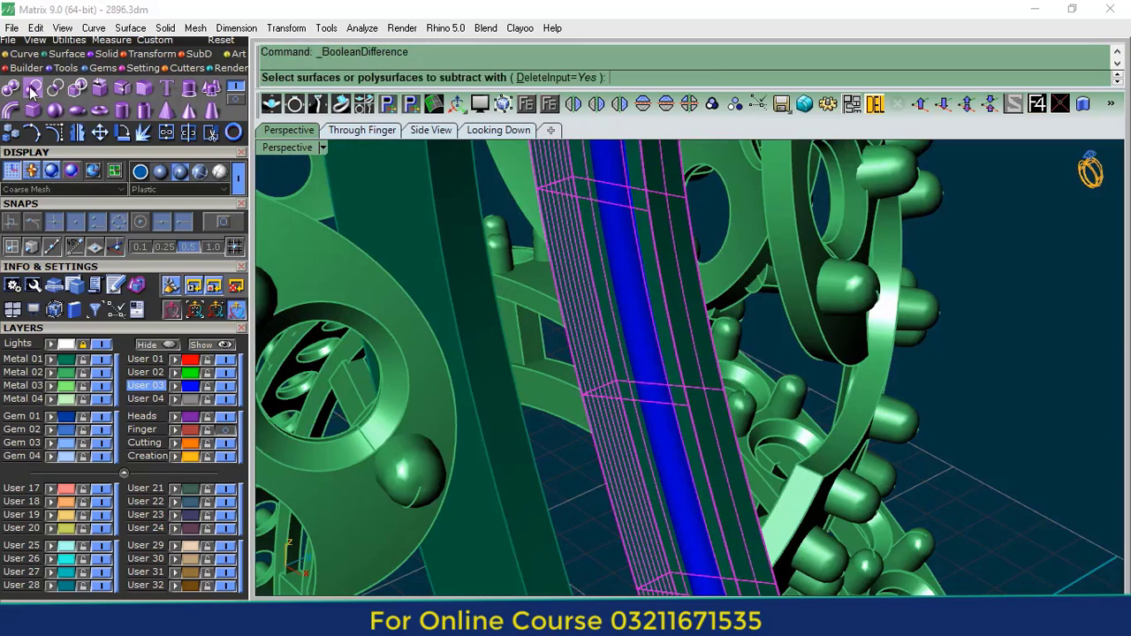
left_click(641, 339)
right_click(642, 339)
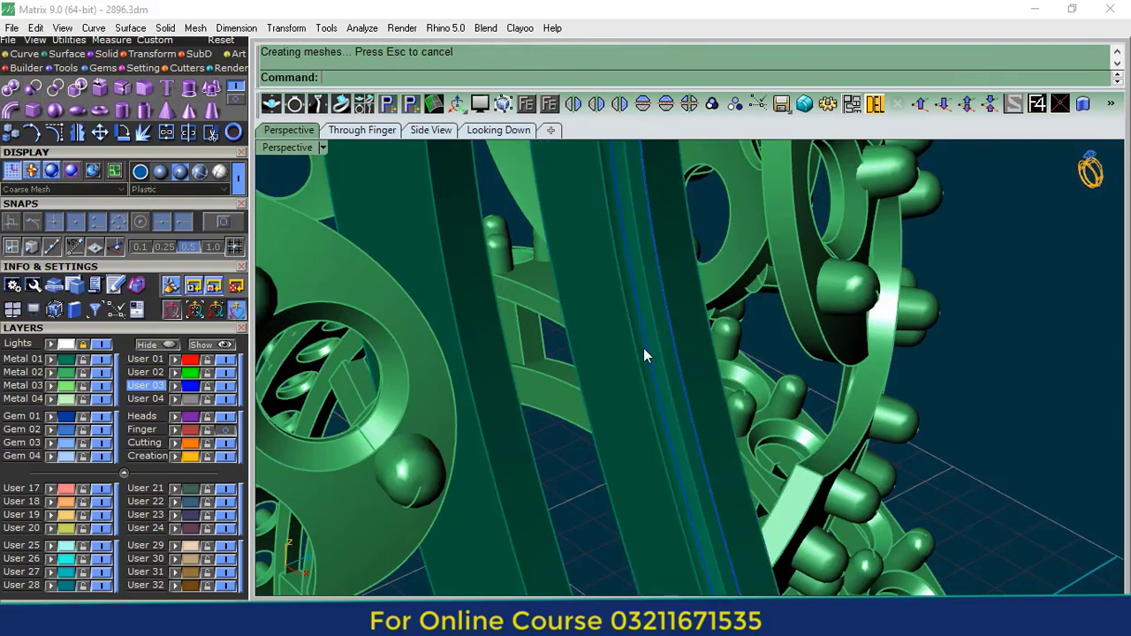
- Delete the two construction curves on the User 03 layer
right_click_drag(644, 350, 652, 378)
left_click(197, 387)
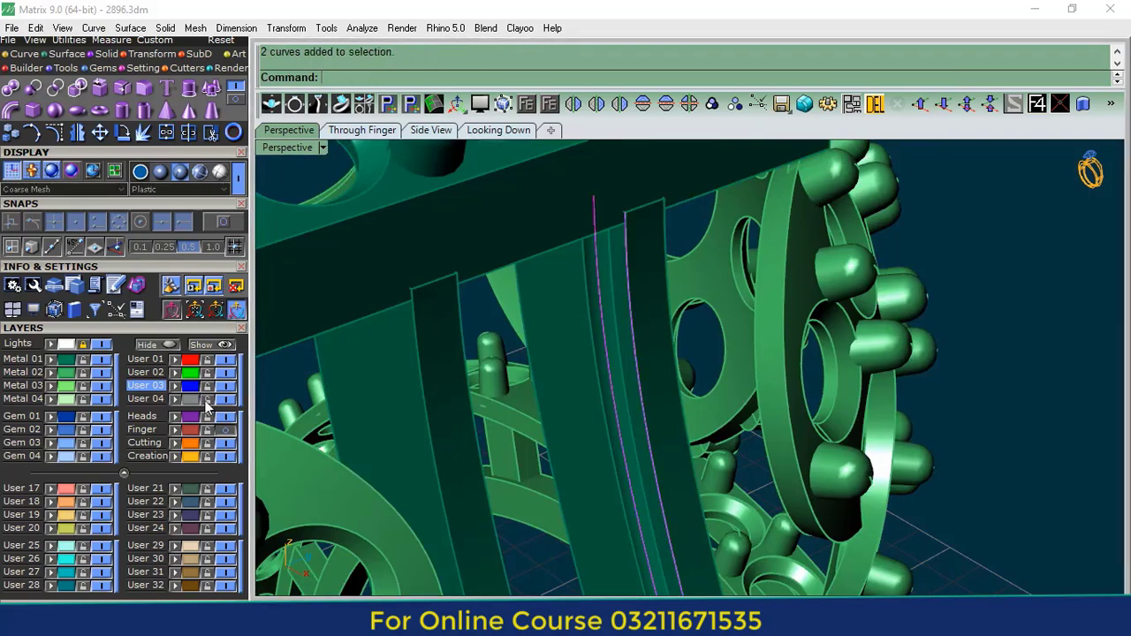
left_click(874, 104)
- Delete the ungrooved left-hand rail
scroll(646, 313, "down", 5)
right_click_drag(647, 313, 661, 215)
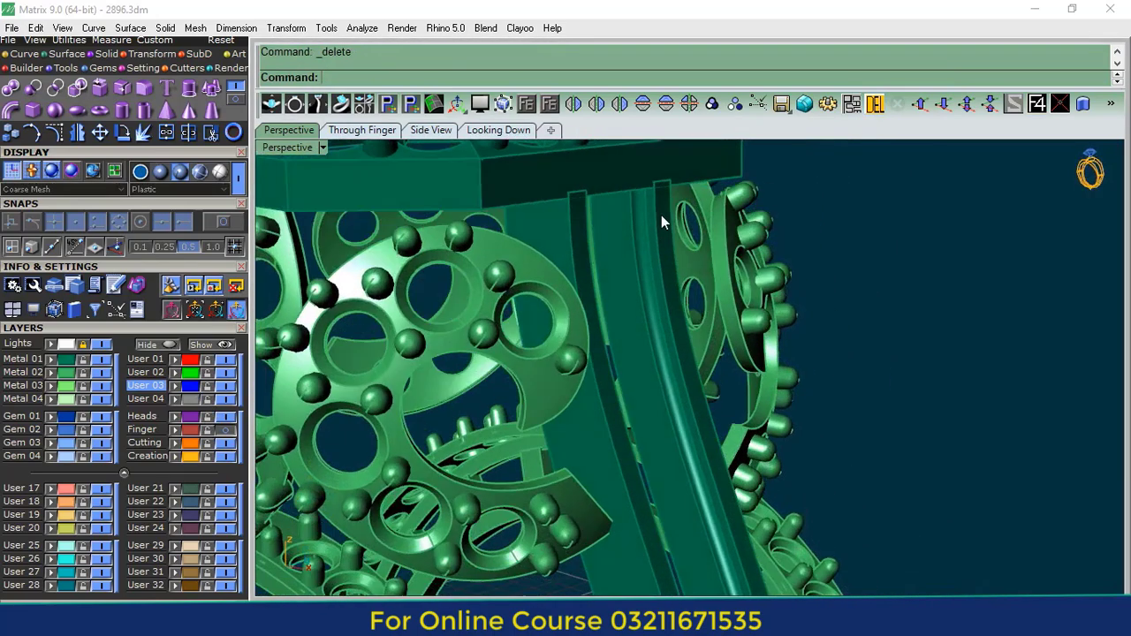
scroll(640, 203, "up", 8)
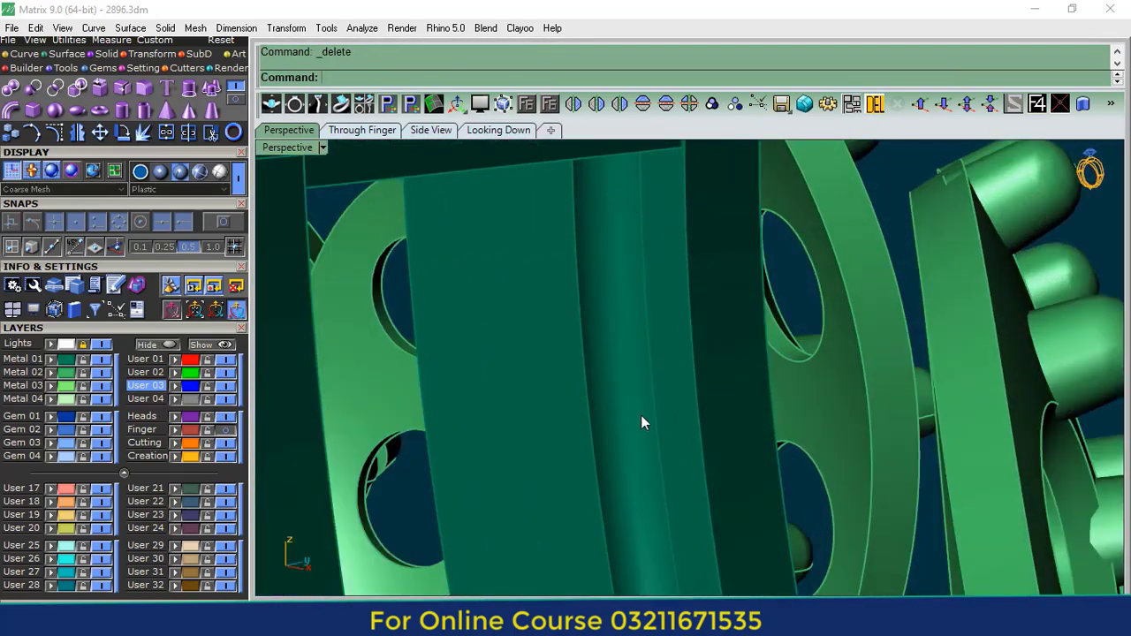
scroll(618, 308, "down", 6)
right_click_drag(642, 338, 543, 363)
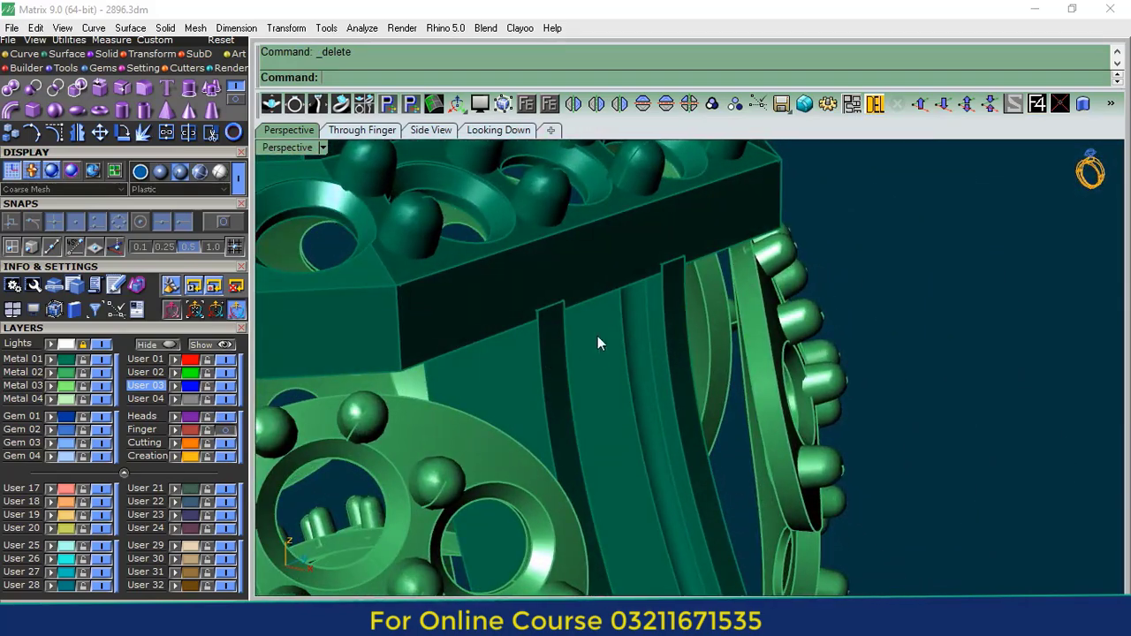
left_click(519, 369)
left_click(873, 112)
- Mirror the grooved rail across the X axis to make its matching left-hand rail
scroll(659, 290, "up", 6)
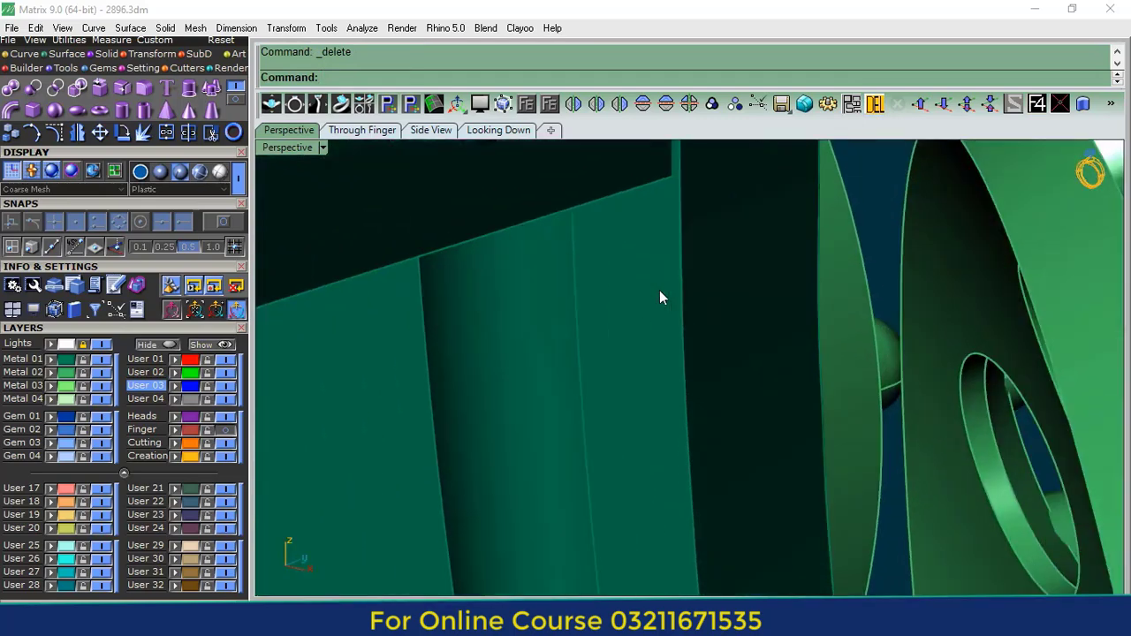
scroll(638, 263, "down", 5)
right_click_drag(619, 347, 707, 379)
scroll(700, 349, "up", 6)
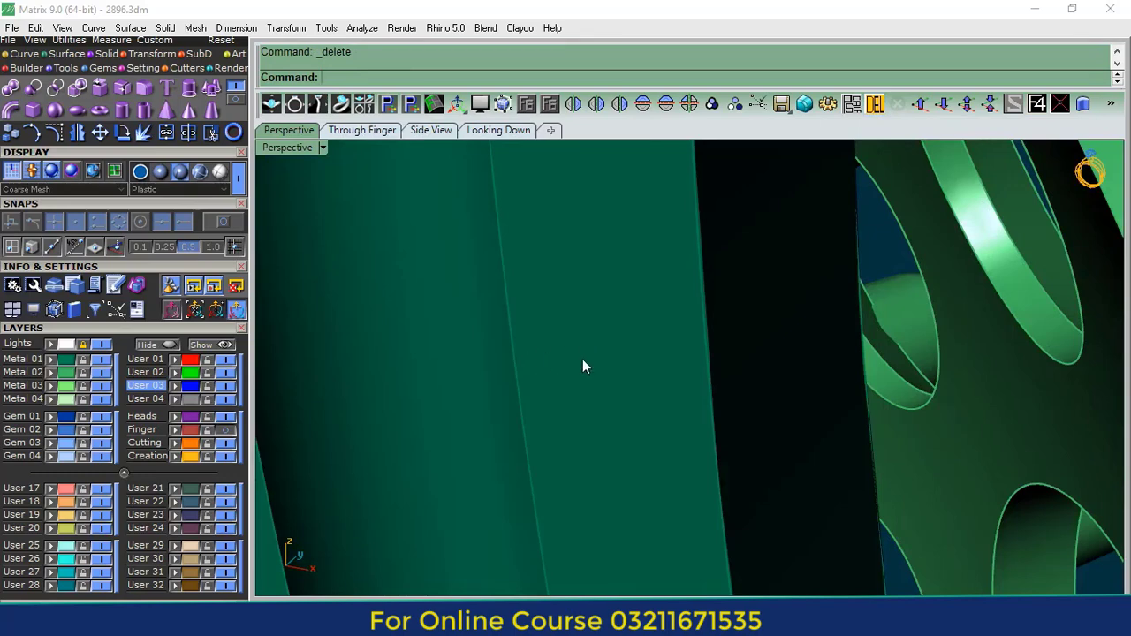
scroll(617, 308, "down", 6)
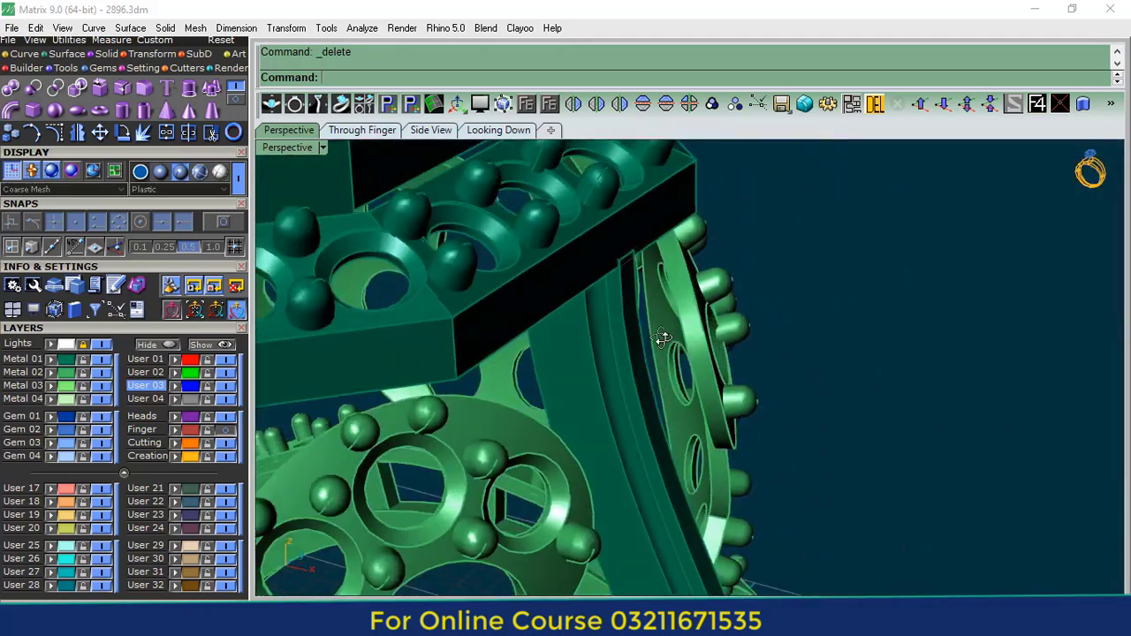
right_click_drag(598, 385, 577, 369)
left_click(576, 369)
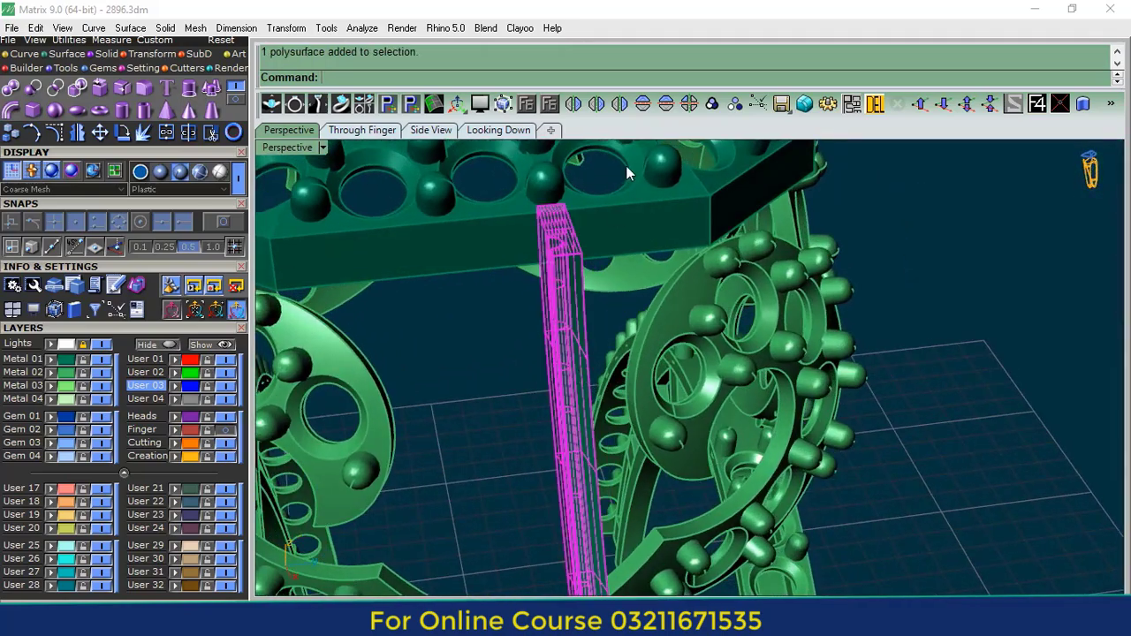
left_click(642, 105)
key("Escape")
right_click_drag(628, 223, 642, 280)
scroll(612, 303, "up", 5)
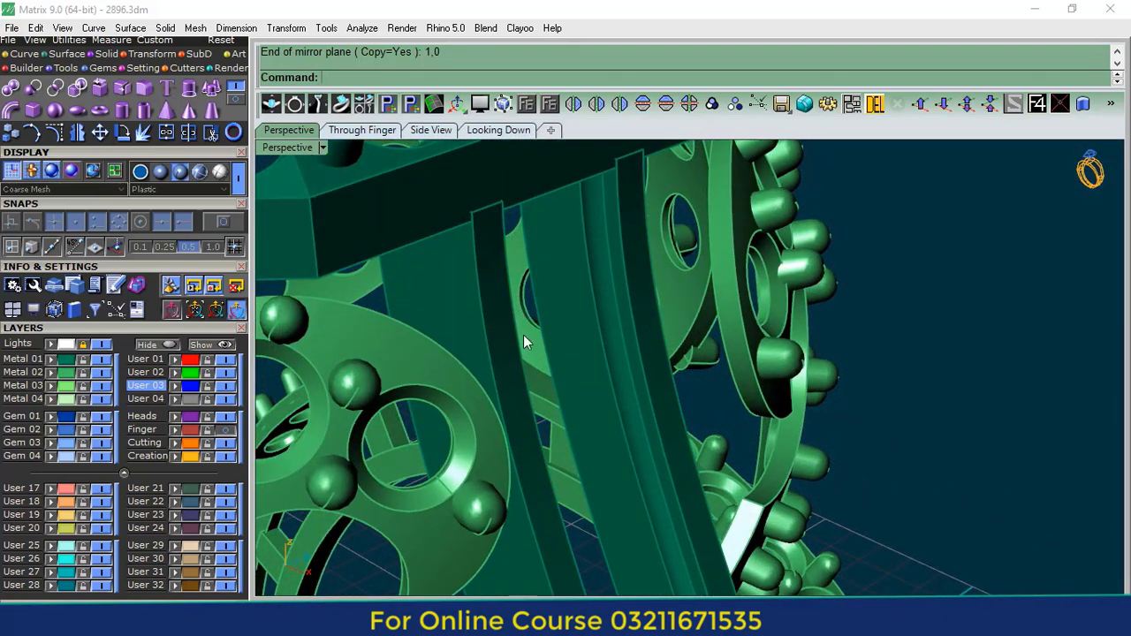
- Mirror both grooved rails to the opposite side of the ring
scroll(528, 338, "down", 3)
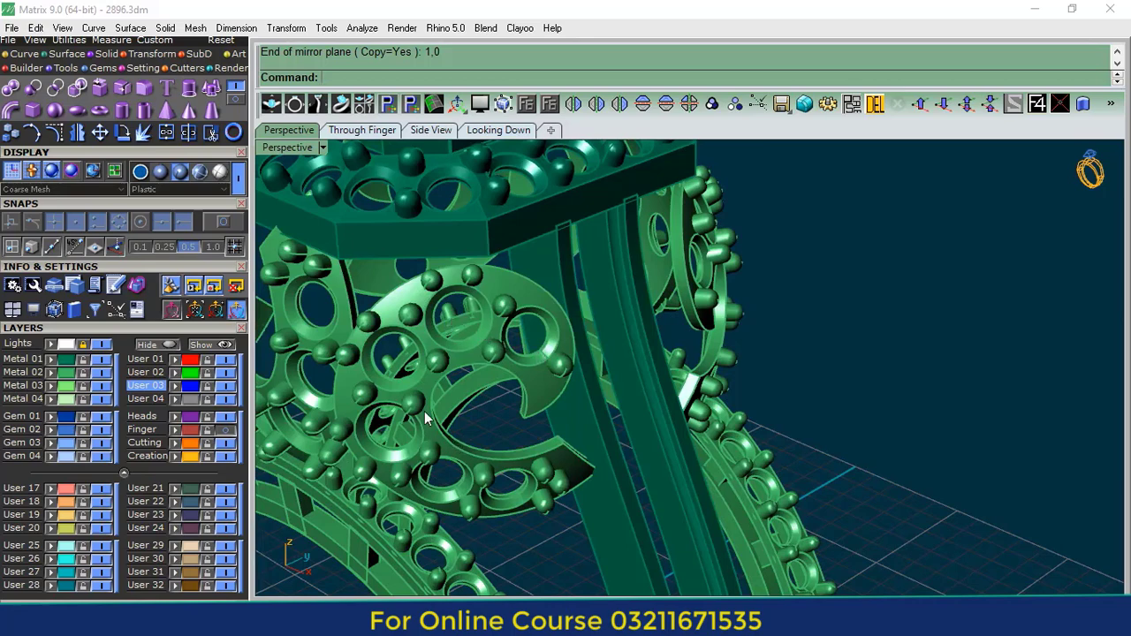
right_click_drag(696, 385, 626, 263)
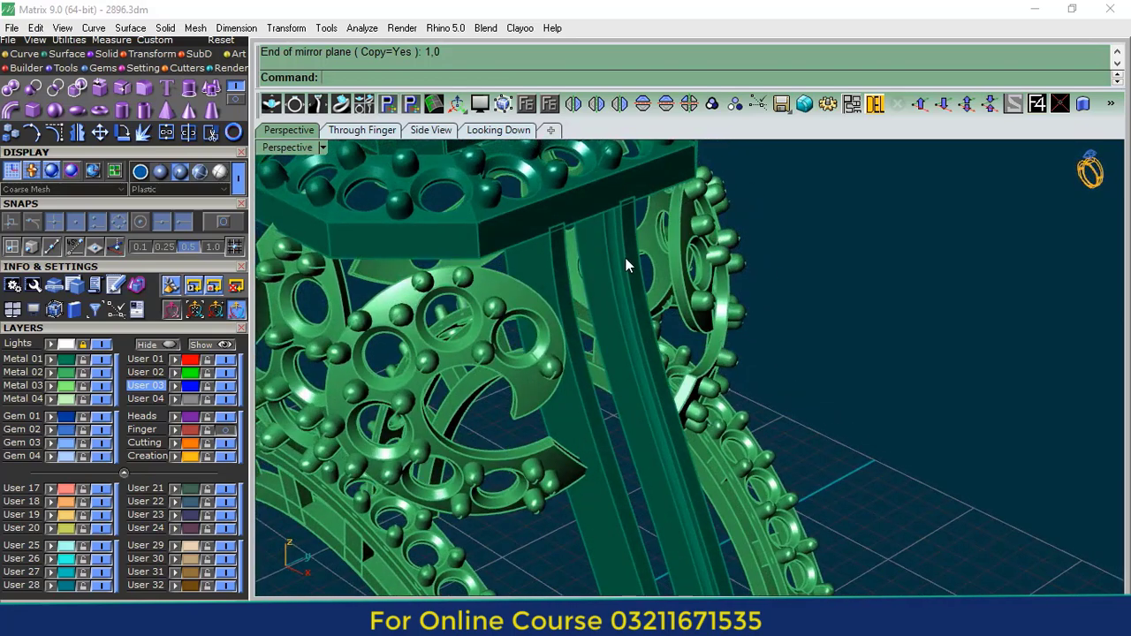
scroll(595, 231, "up", 3)
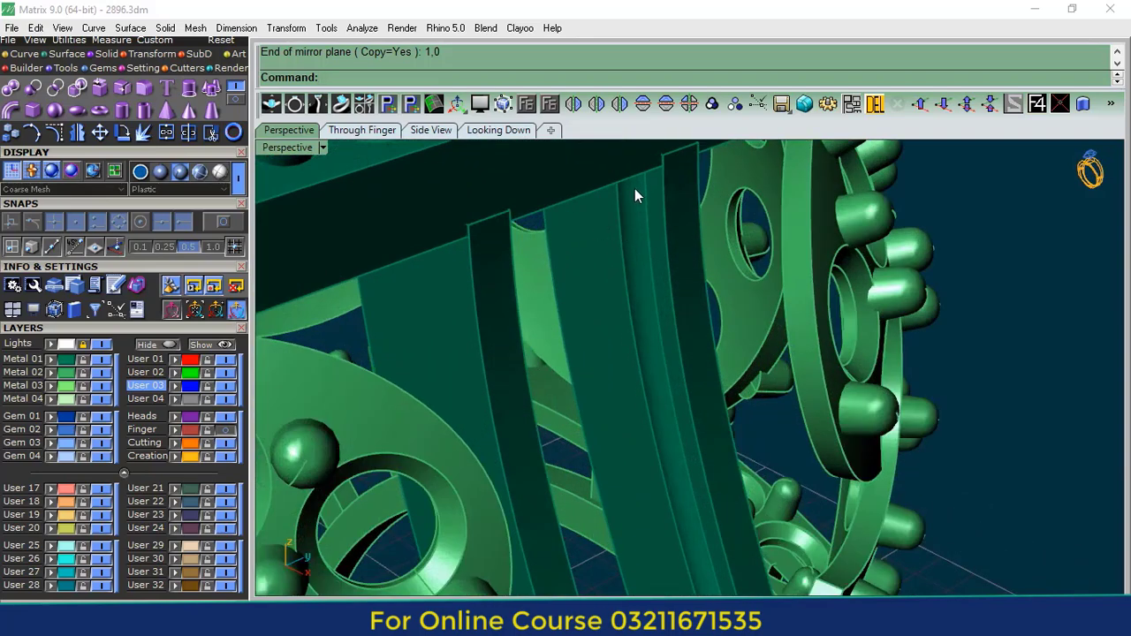
scroll(658, 345, "down", 5)
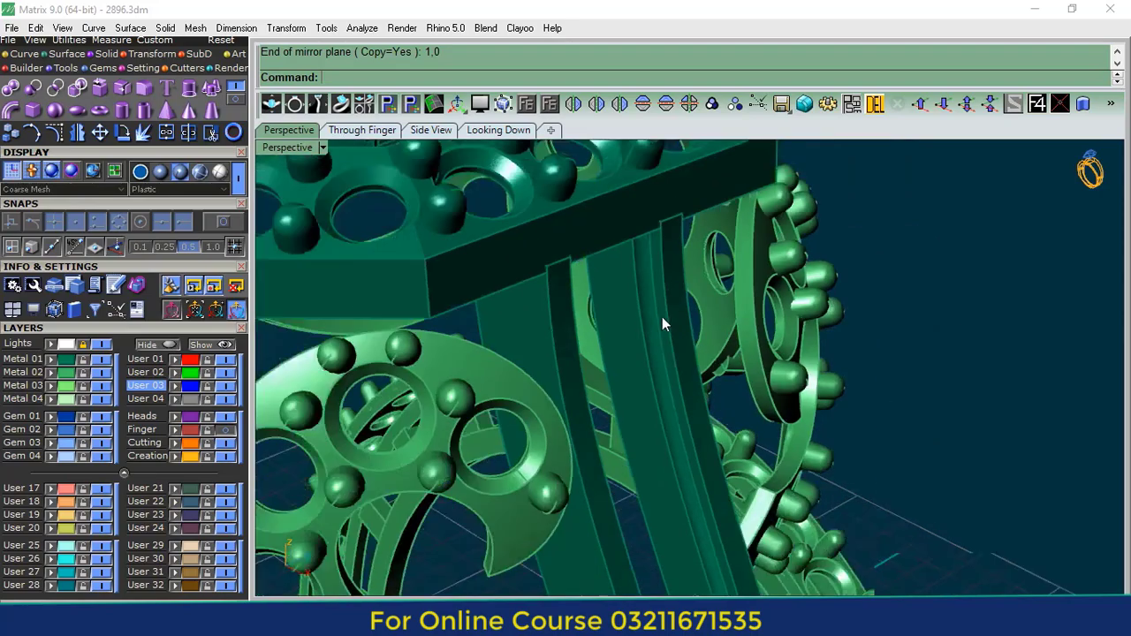
left_click(656, 466)
left_click(604, 487, "shift")
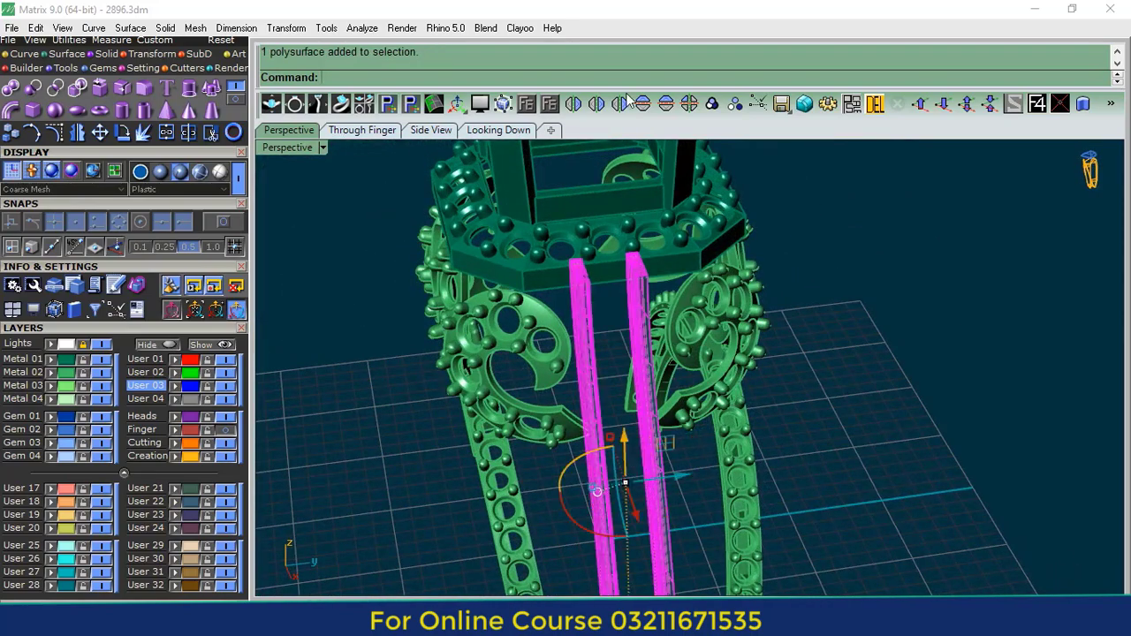
left_click(622, 106)
- Group all the metal parts of the ring
scroll(674, 281, "down", 5)
right_click_drag(674, 280, 711, 267)
left_click_drag(370, 539, 369, 539)
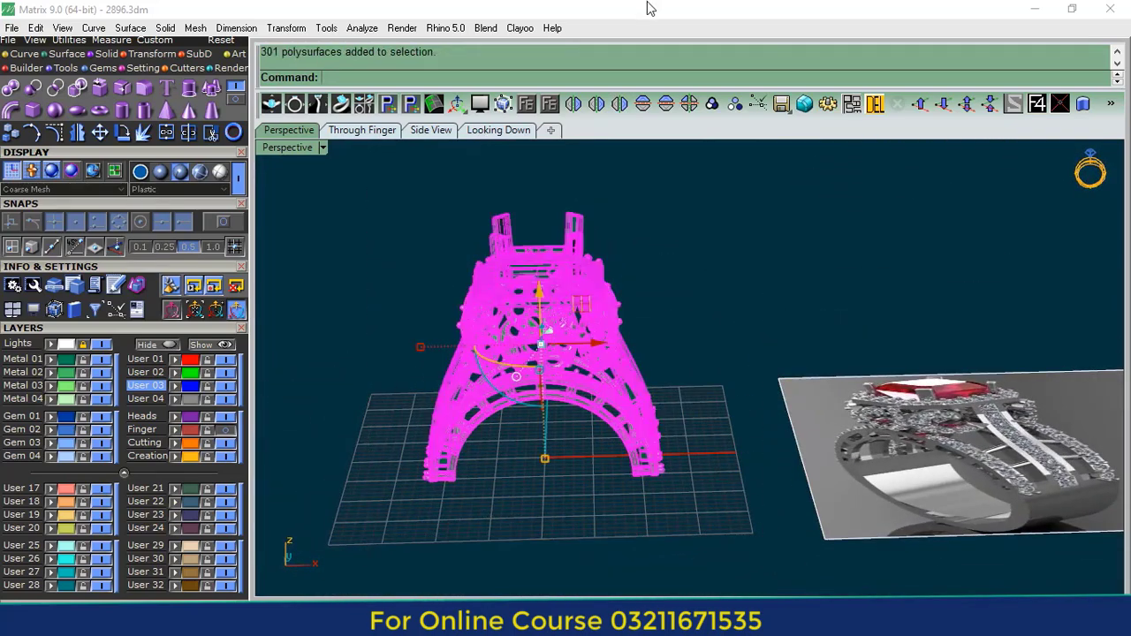
left_click(712, 105)
right_click_drag(691, 327, 701, 354)
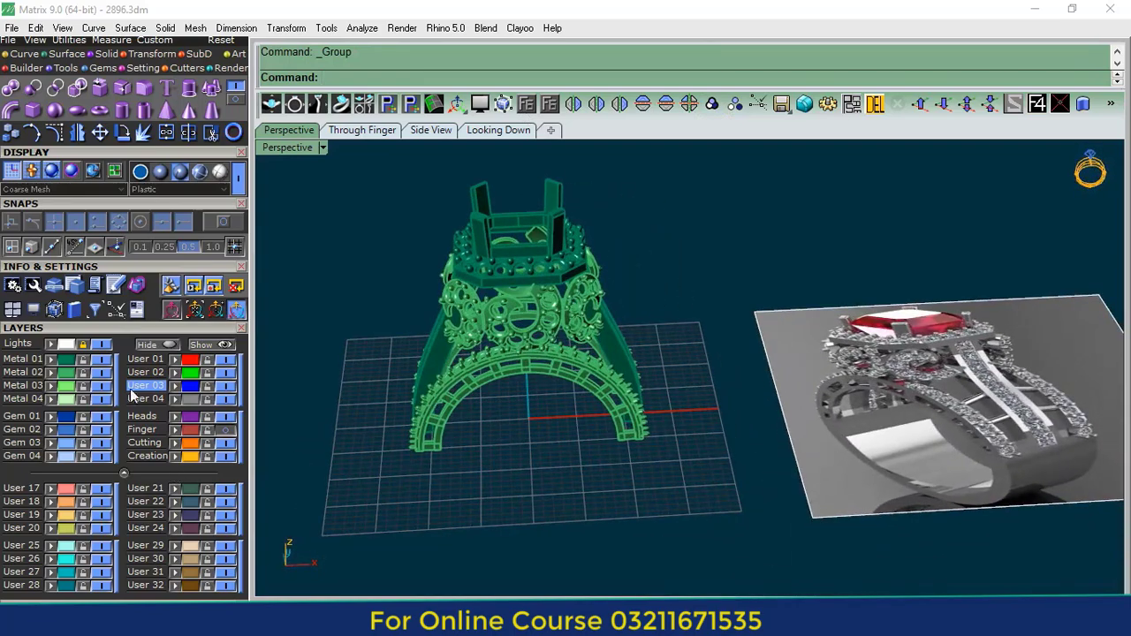
- Try the Metal 02 pieces on the Cutting layer and on the Creation layer
left_click(67, 373)
left_click(175, 443)
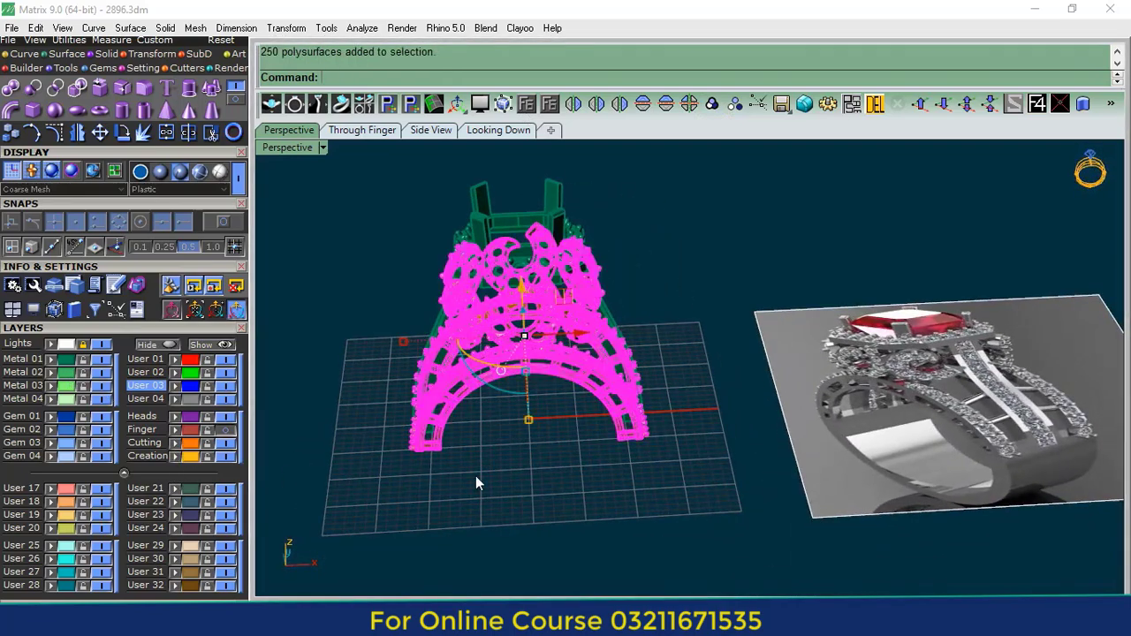
left_click(475, 477)
right_click_drag(533, 389, 522, 411)
left_click(188, 444)
left_click(175, 457)
left_click(532, 484)
- Assign the pieces on the Creation layer back to Metal 02
left_click(189, 457)
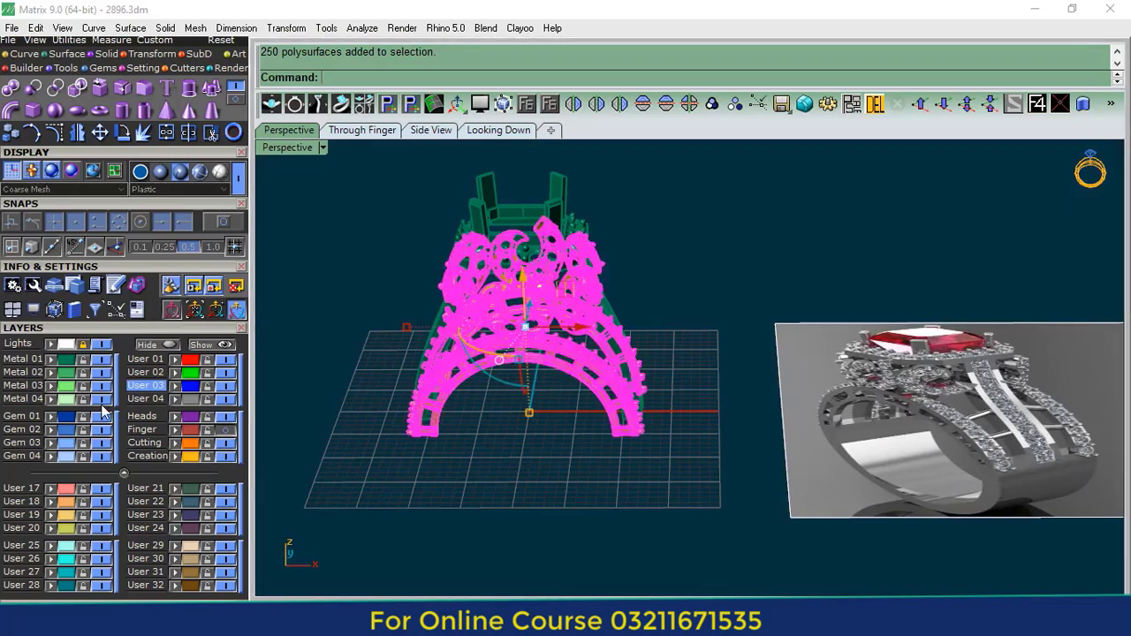
left_click(51, 374)
left_click(499, 467)
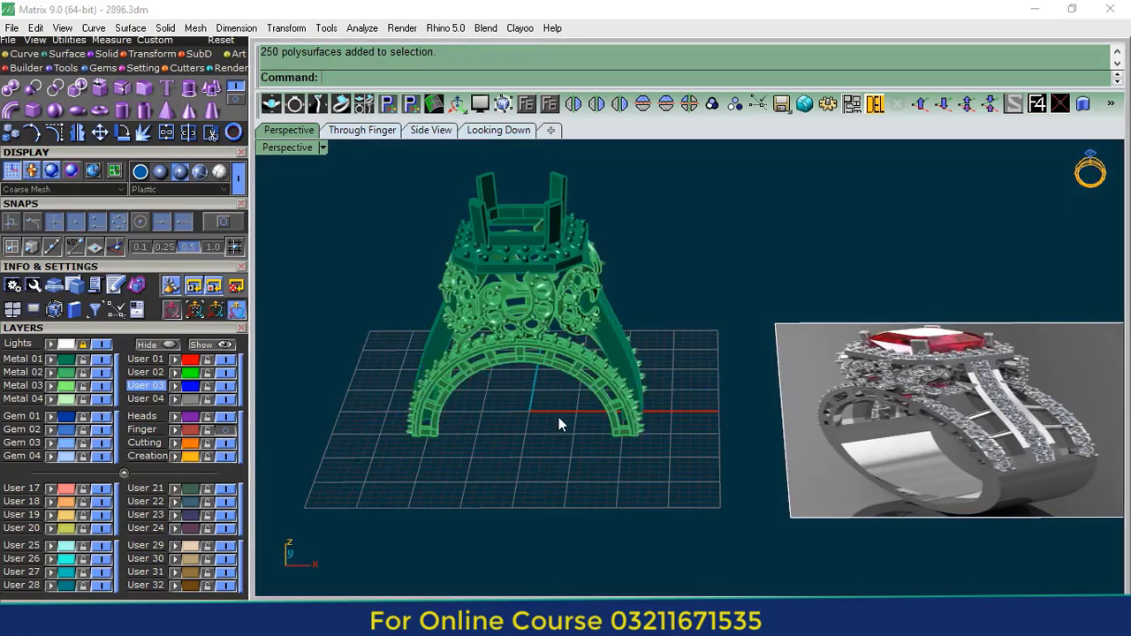
- Hide the Metal 02 layer and enable object snaps
right_click_drag(558, 417, 723, 537)
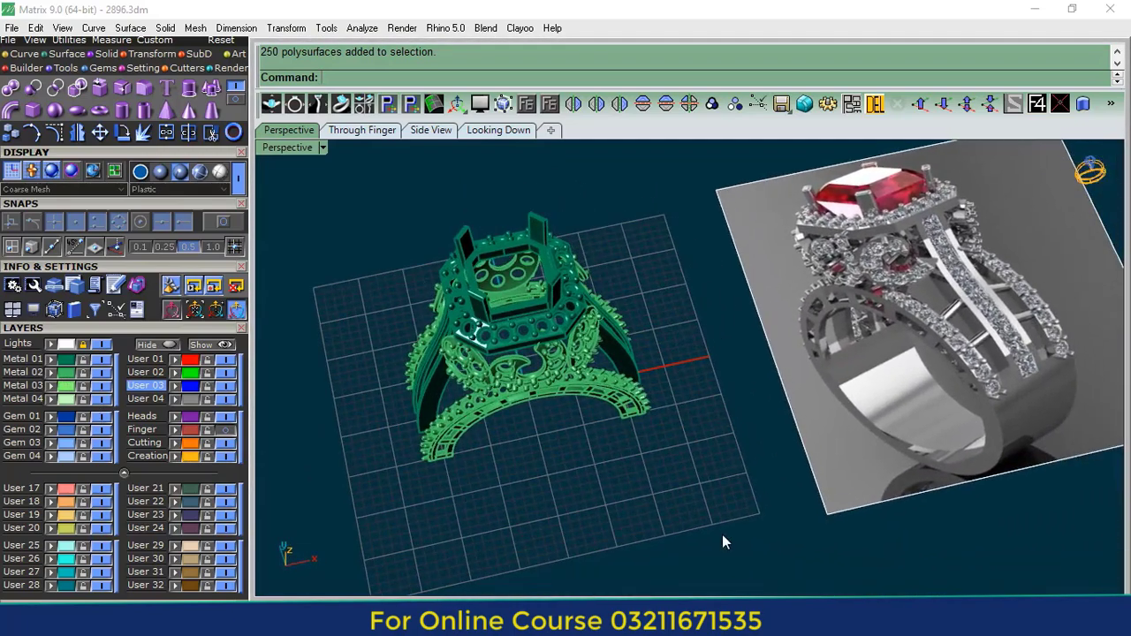
scroll(610, 292, "up", 4)
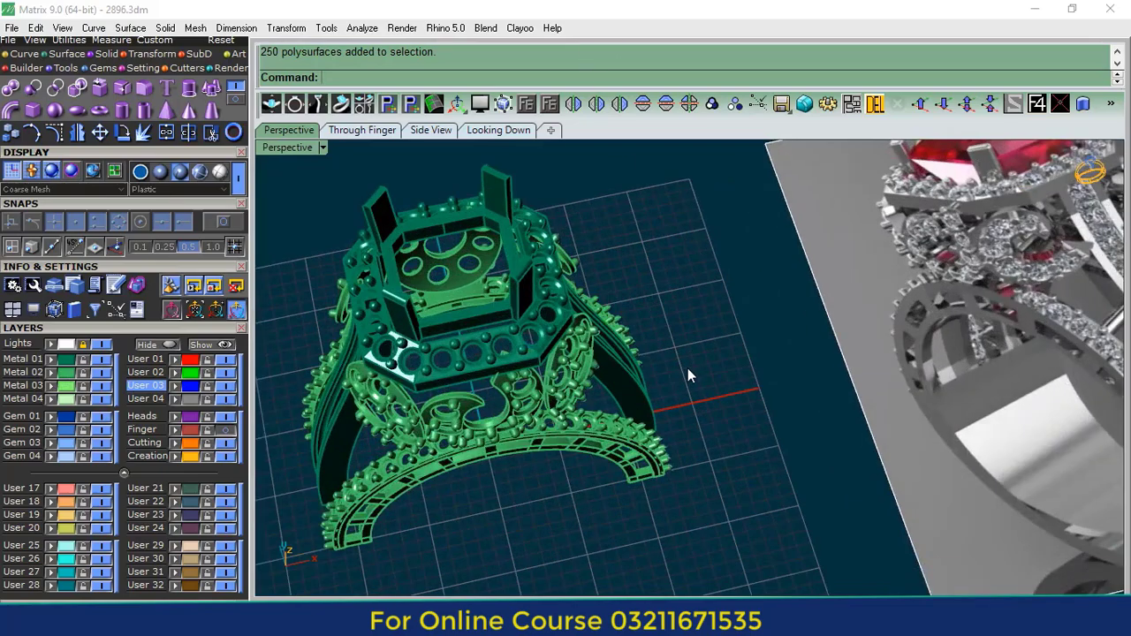
right_click_drag(687, 369, 626, 345)
right_click_drag(734, 389, 770, 478, "shift")
right_click_drag(770, 478, 701, 323)
scroll(578, 288, "up", 8)
left_click(102, 377)
left_click(220, 226)
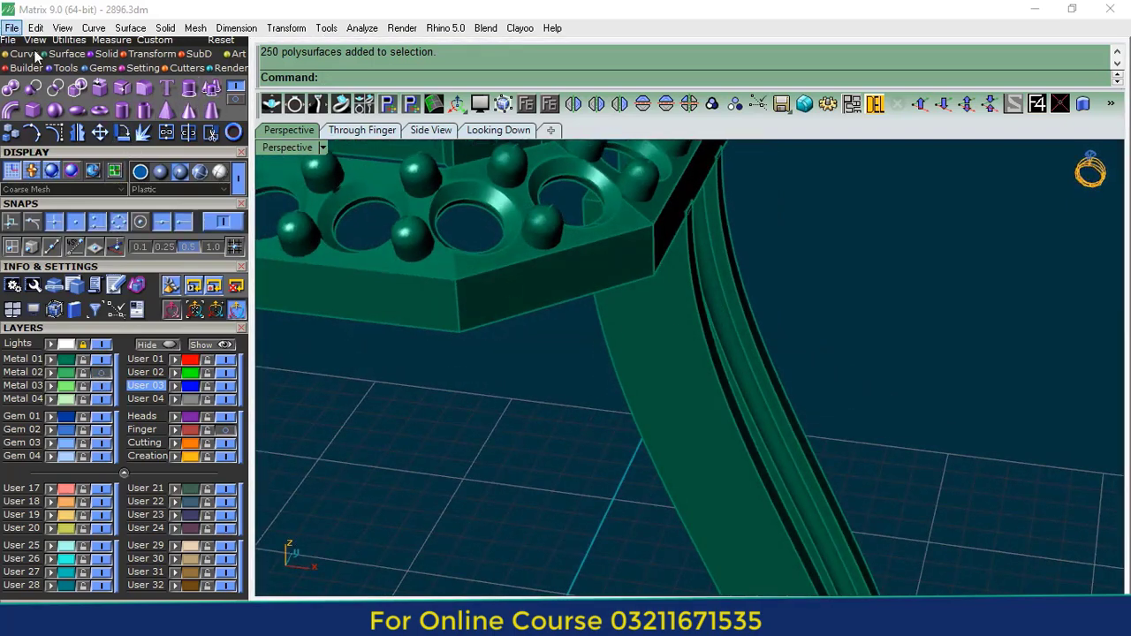
- Draw an arc between the lower end corners of the two rails, bulging away from them
left_click(25, 54)
left_click(166, 88)
right_click_drag(430, 422, 506, 288)
scroll(654, 473, "up", 5)
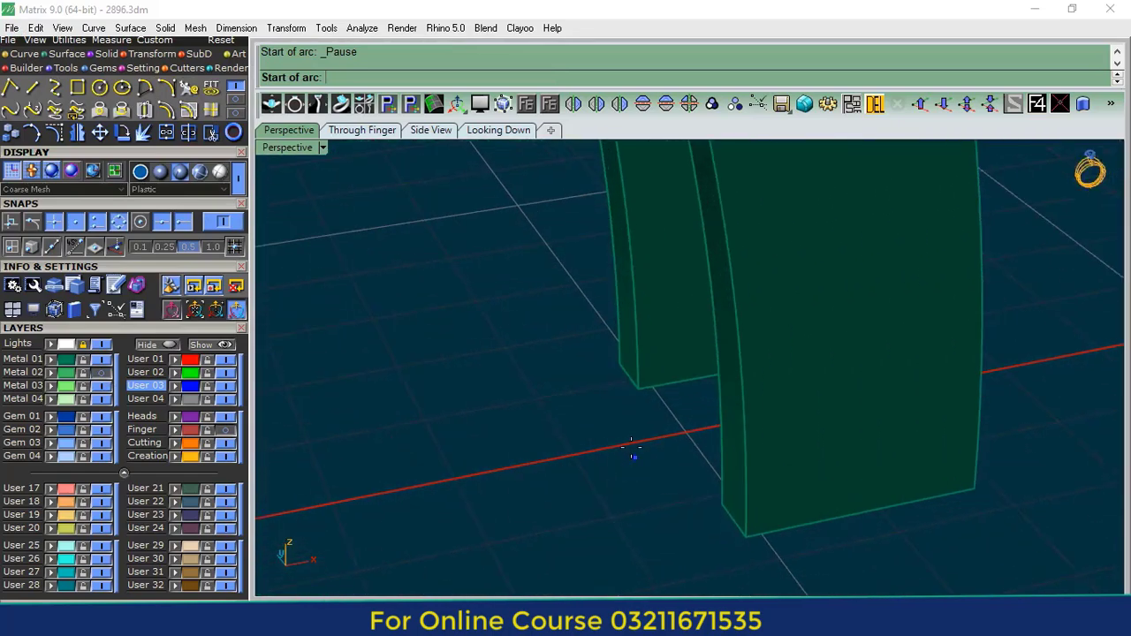
left_click(615, 365)
left_click(744, 536)
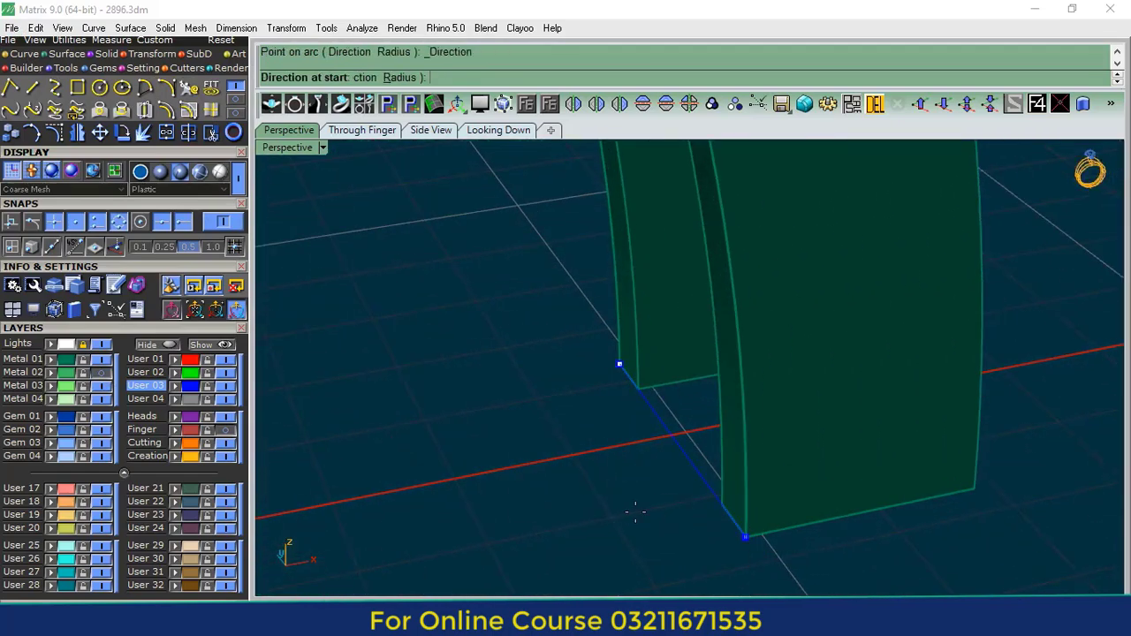
left_click(566, 504)
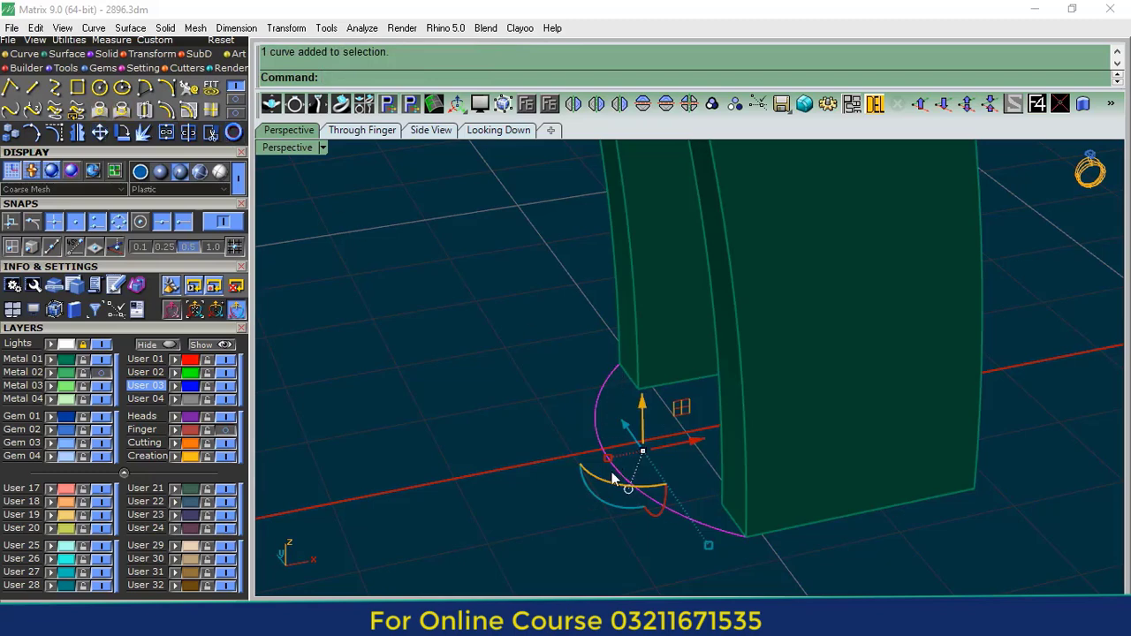
- Try to pipe the arc between the rails using a 0.5 diameter
left_click(106, 54)
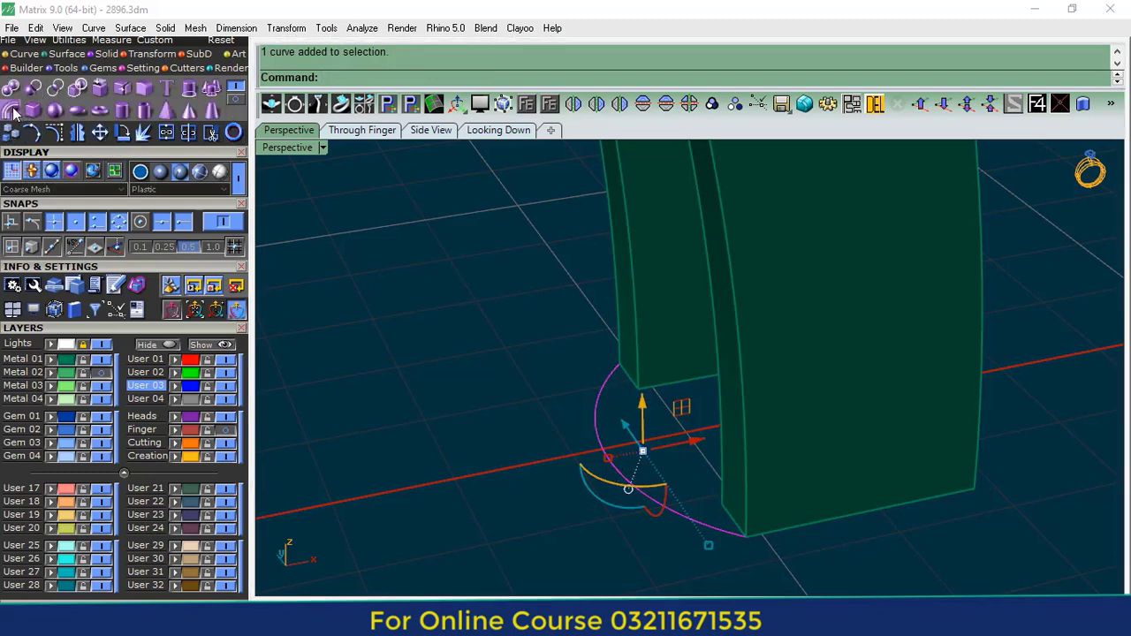
left_click(12, 110)
left_click(525, 276)
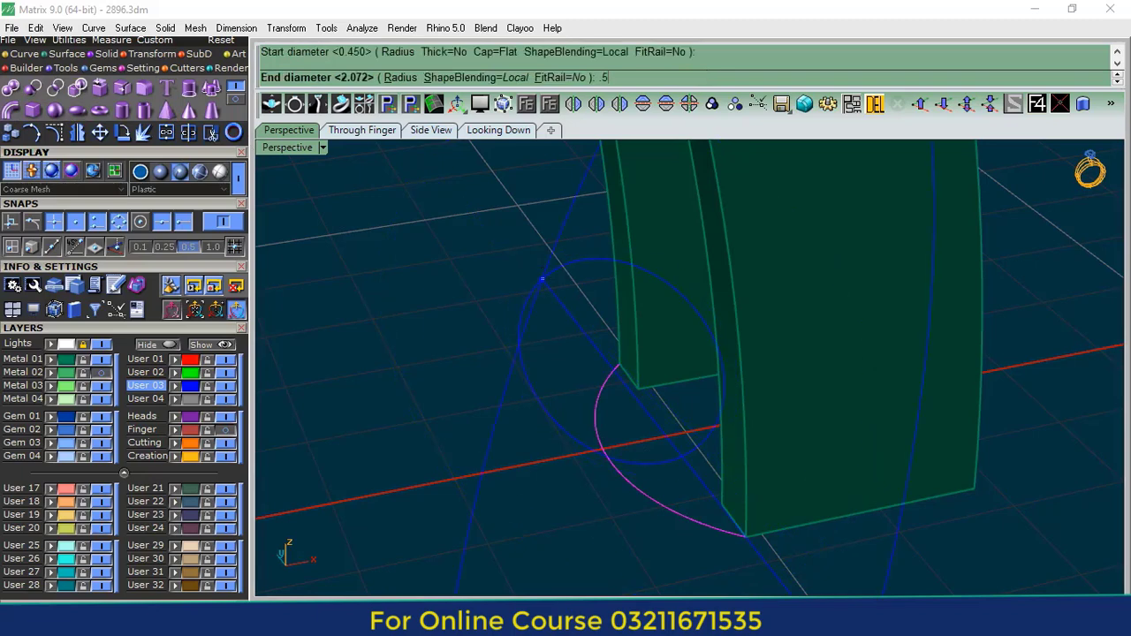
key("Return")
key("Return")
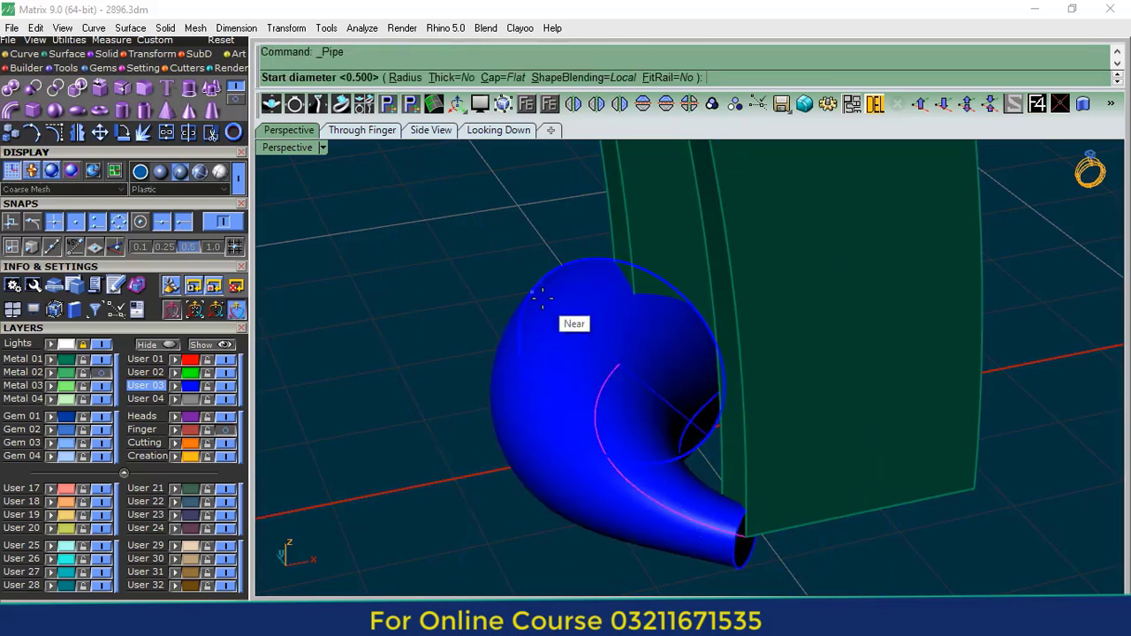
key("Escape")
key("ctrl+z")
- Pipe the arc between the rails with a 0.5 diameter at both ends and flat caps
key("Return")
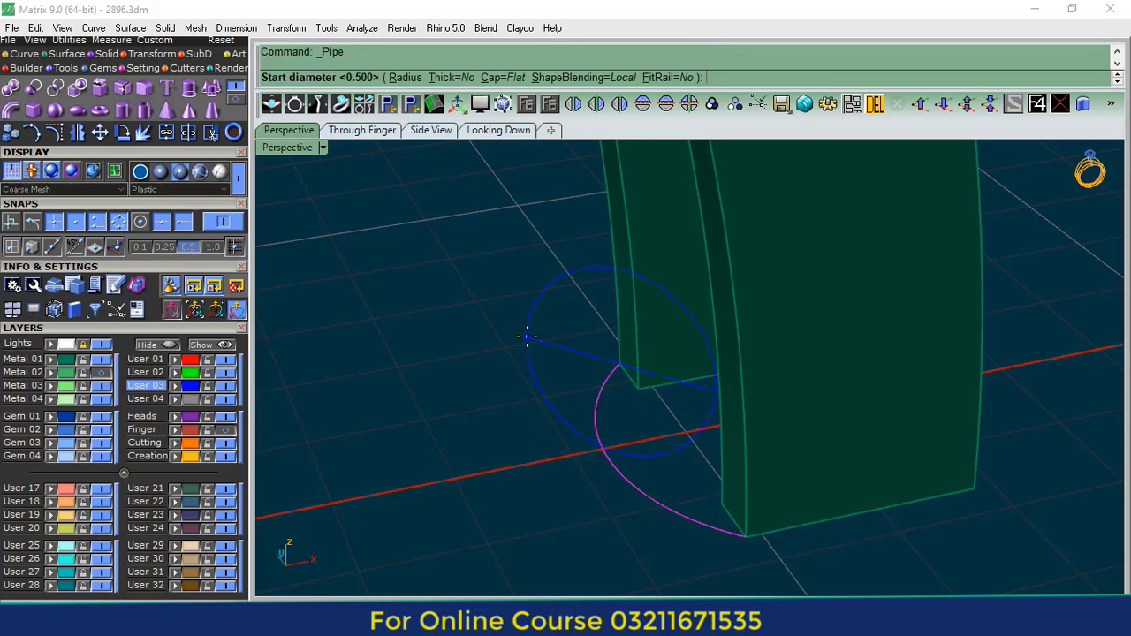
key("Return")
key("Return")
key("Return")
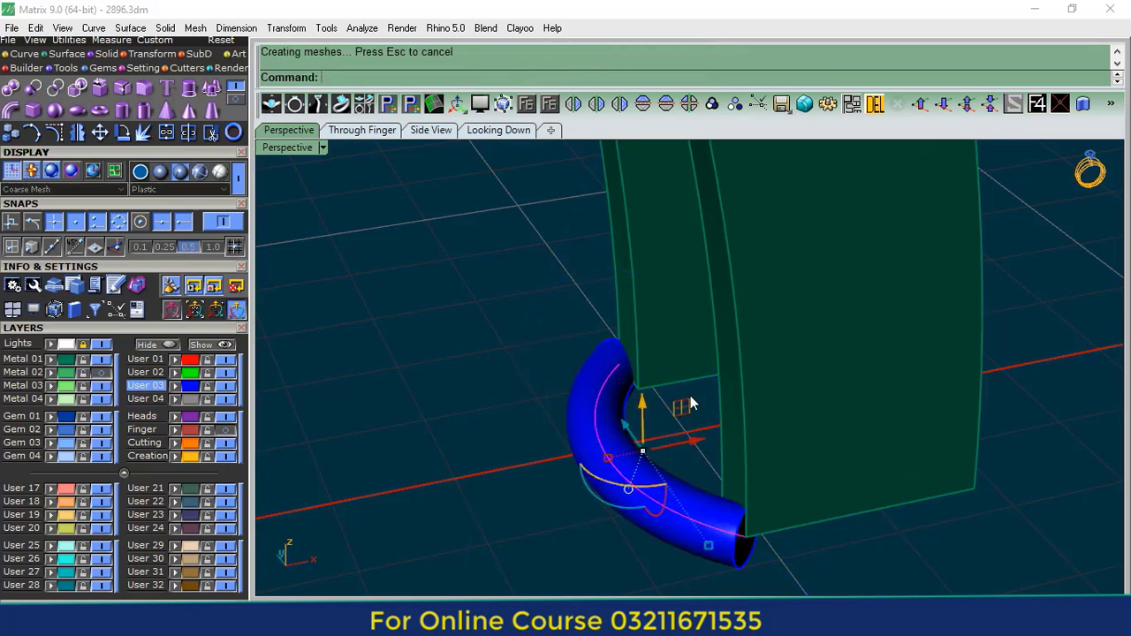
- Raise the pipe slightly so it crosses the rails just above their lower end corners
left_click(667, 489)
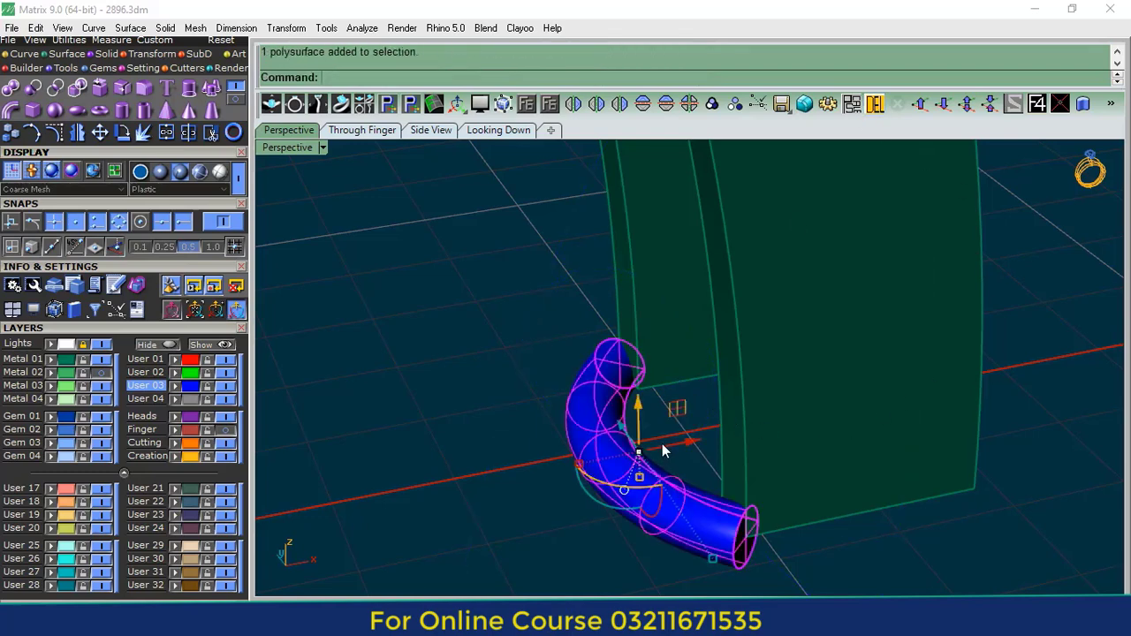
left_click_drag(664, 452, 709, 410)
left_click(569, 492)
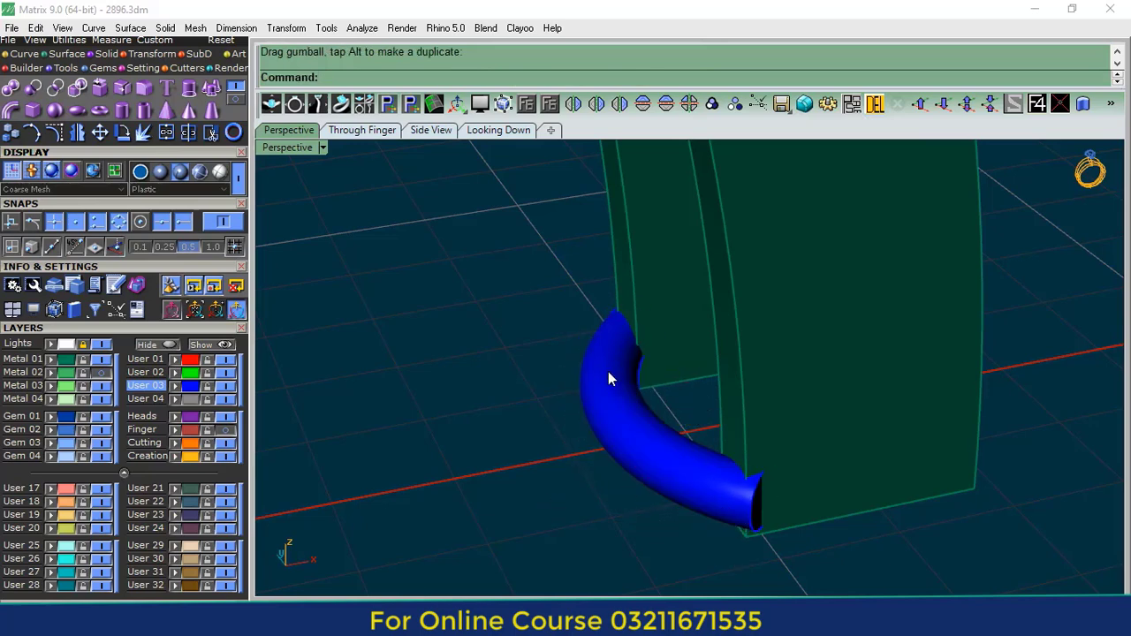
right_click_drag(608, 378, 664, 461)
right_click_drag(655, 256, 627, 353)
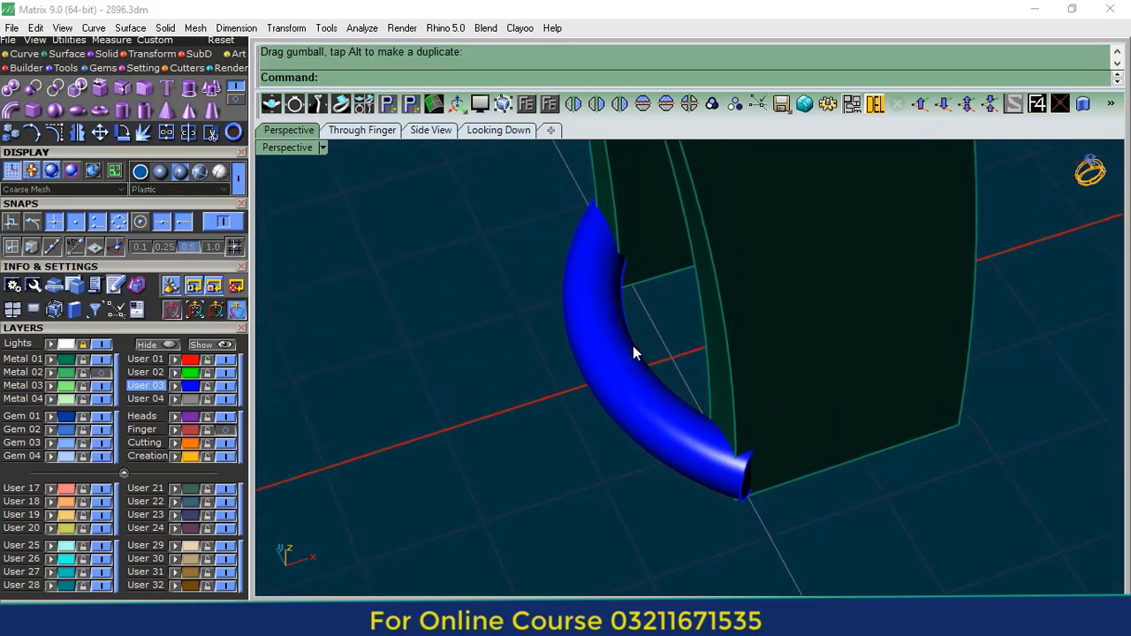
scroll(724, 424, "down", 9)
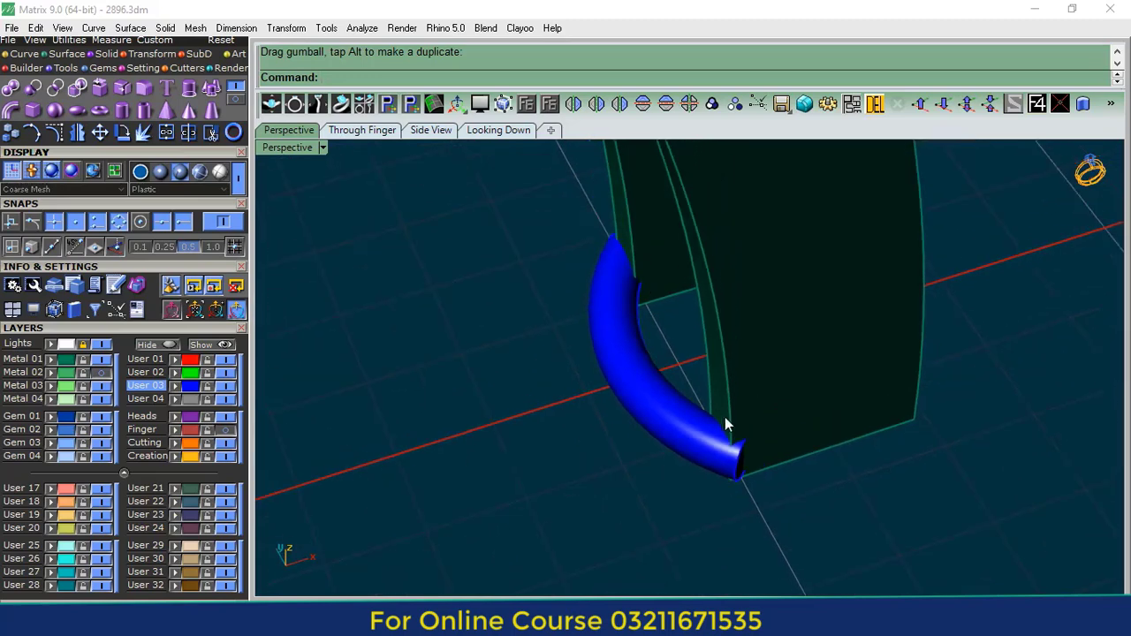
right_click_drag(724, 424, 716, 411)
right_click_drag(642, 242, 619, 389)
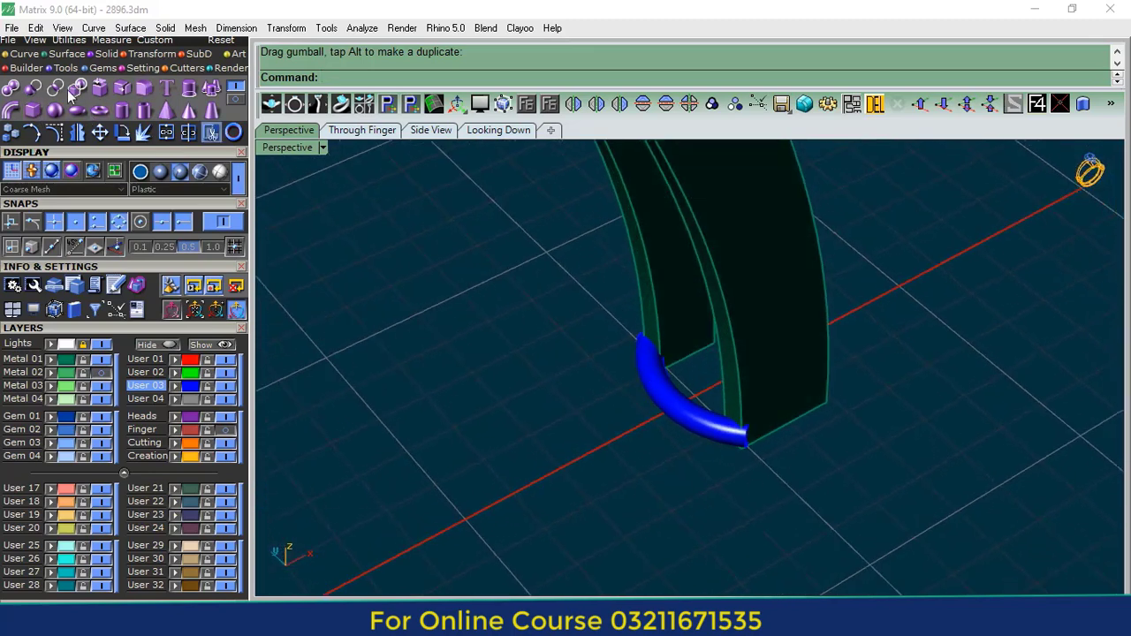
- Duplicate the long curved edge of the rail that meets the pipe's end as a separate curve
left_click(23, 54)
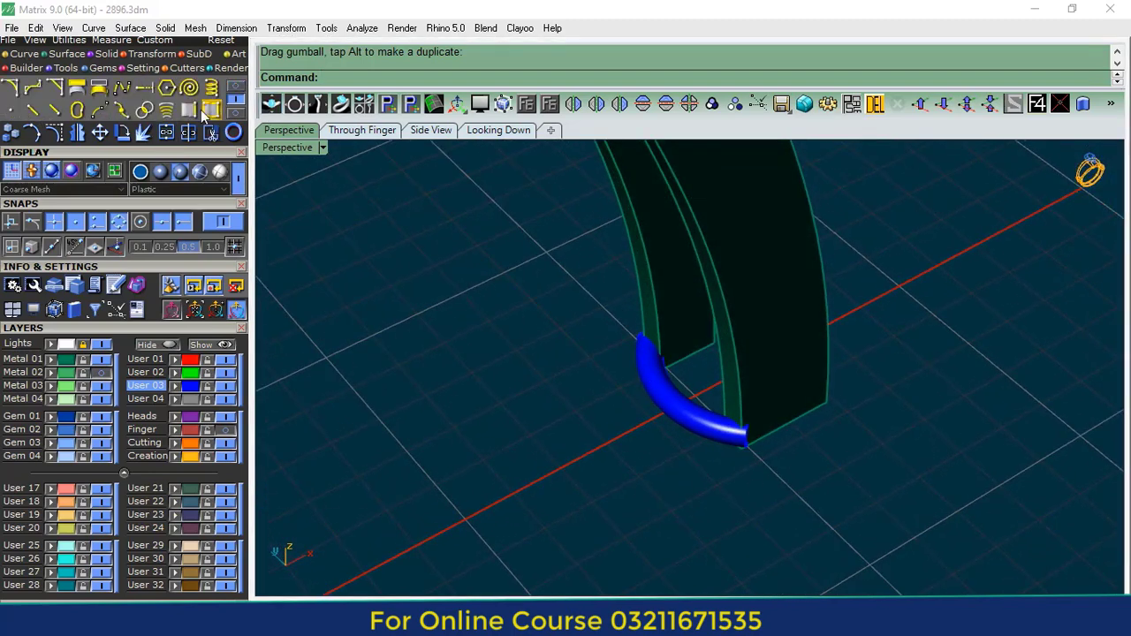
left_click(188, 110)
right_click_drag(704, 263, 693, 361, "shift")
left_click(682, 333)
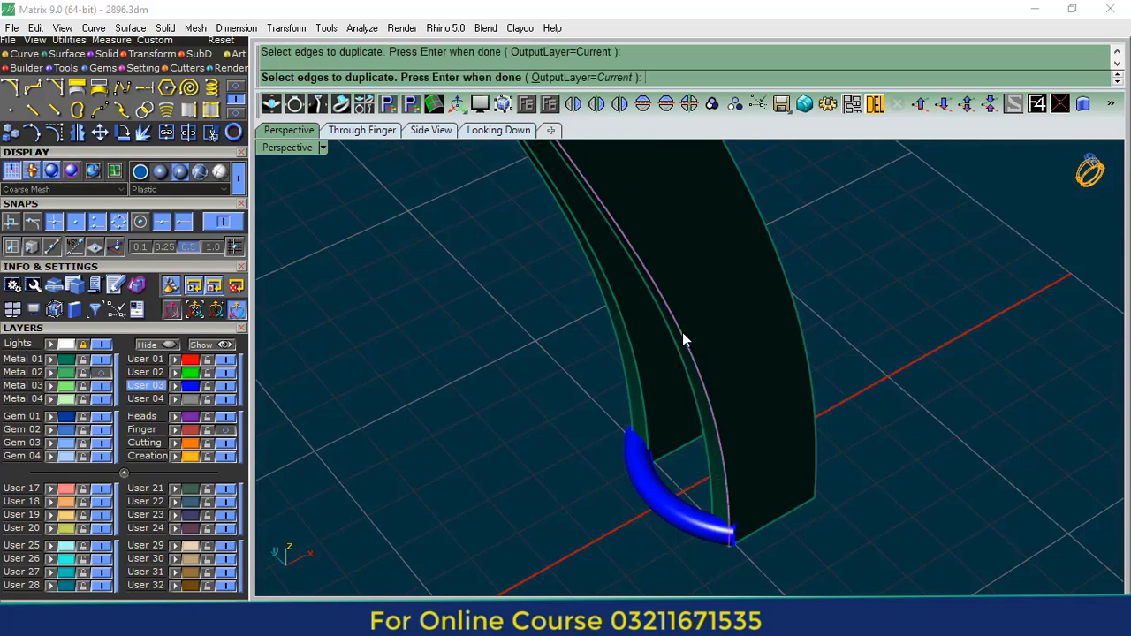
right_click(682, 333)
right_click_drag(682, 333, 716, 385)
scroll(717, 385, "down", 8)
scroll(666, 463, "up", 8)
- Array the pipe along the duplicated edge curve with 8 items in Freeform orientation
left_click(666, 462)
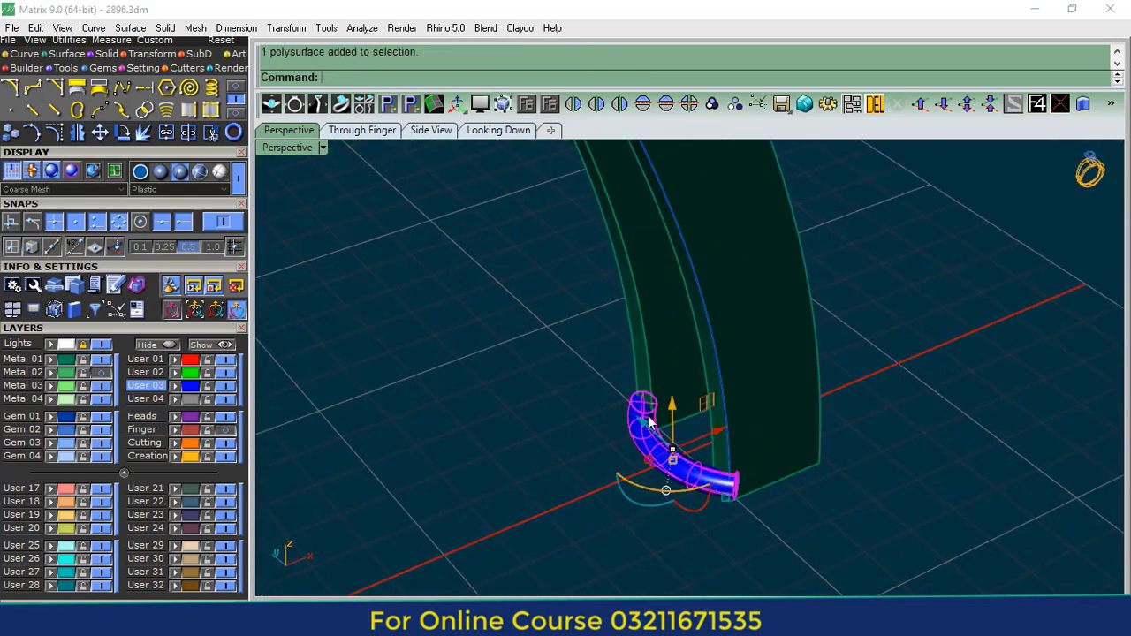
left_click(143, 68)
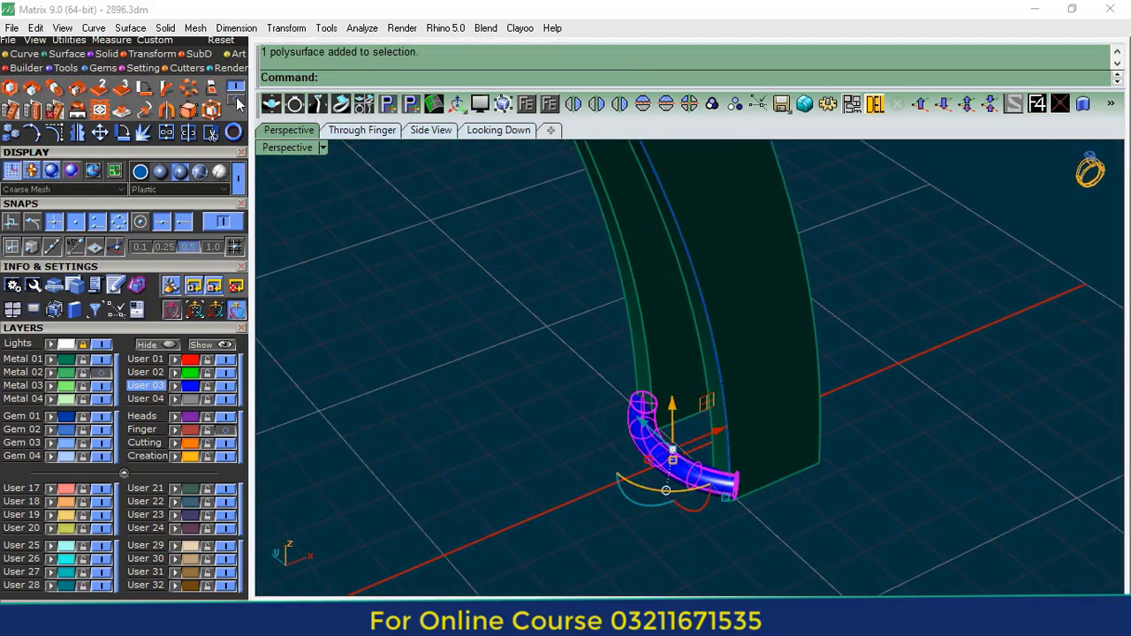
left_click(236, 103)
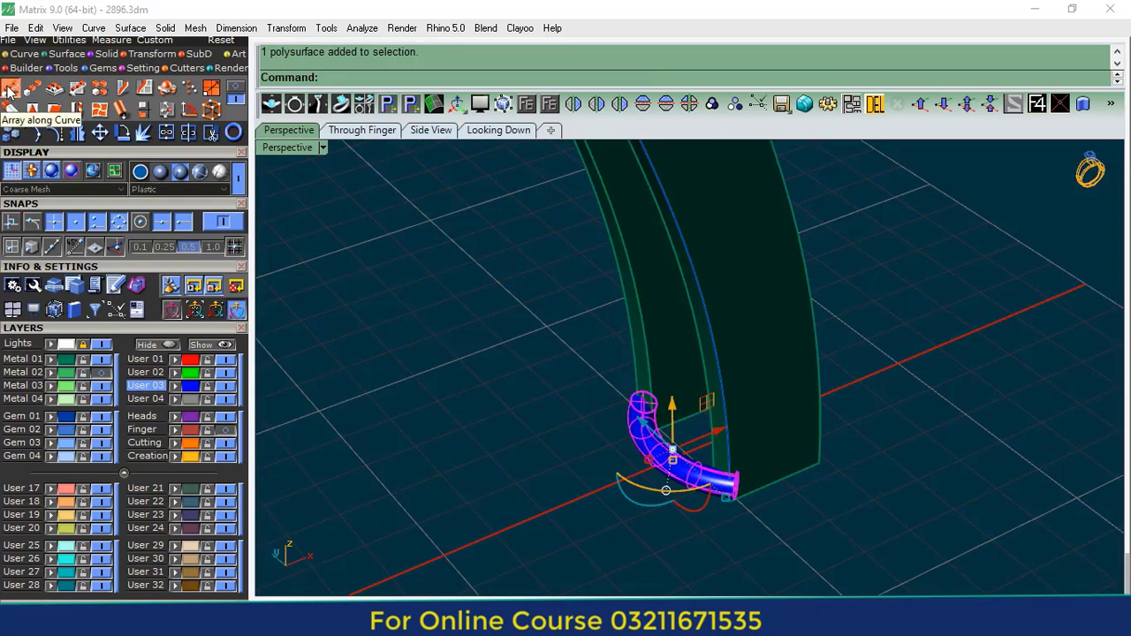
left_click(9, 91)
left_click(710, 320)
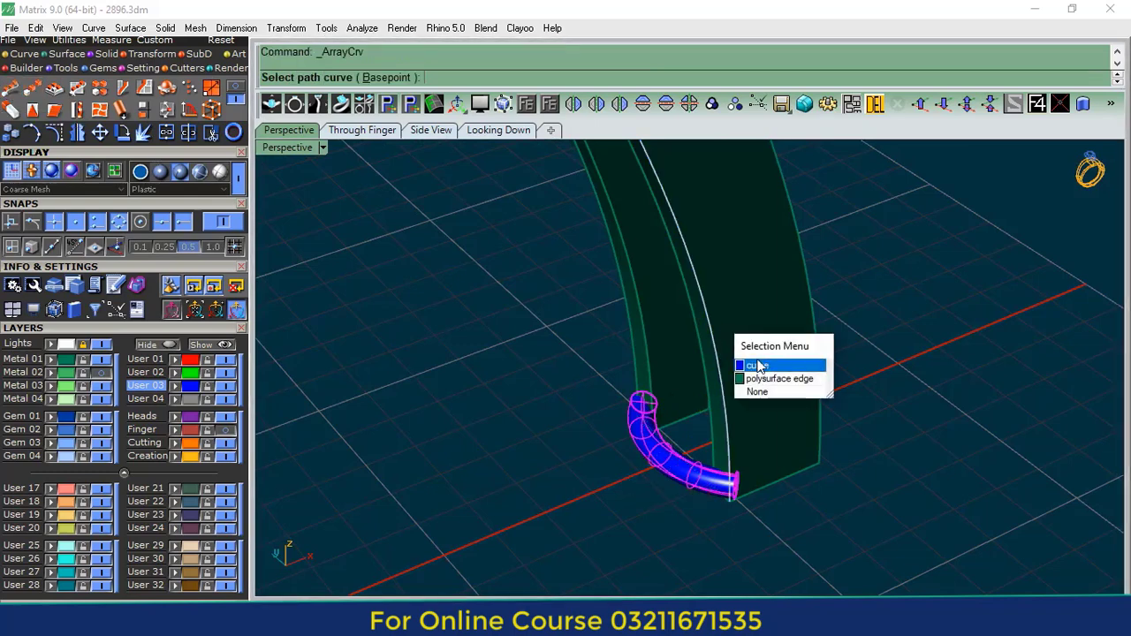
left_click(758, 366)
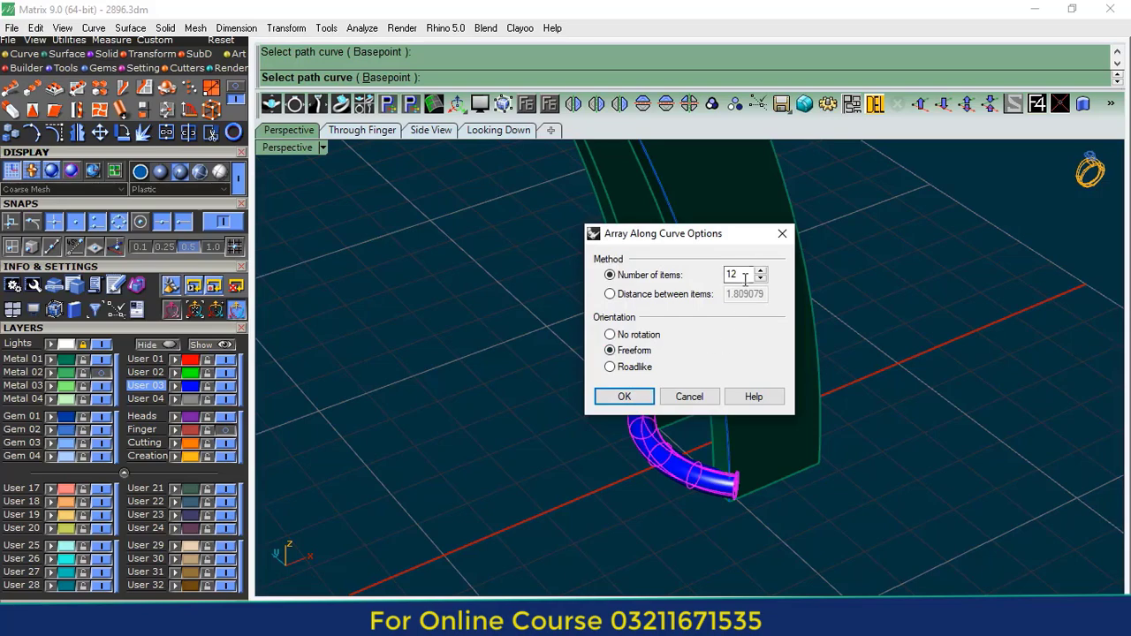
type("5")
left_click(624, 397)
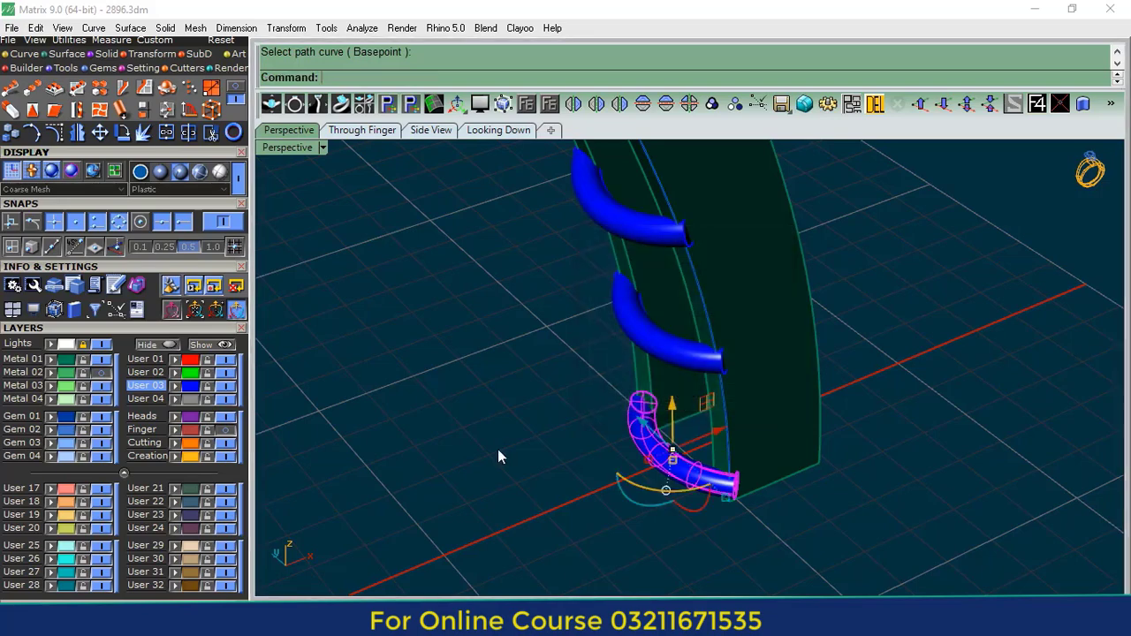
- Lower the topmost pipe onto the upper ends of the rails and delete the duplicated edge curve
scroll(725, 380, "up", 3)
right_click_drag(725, 382, 719, 457)
scroll(663, 235, "up", 5)
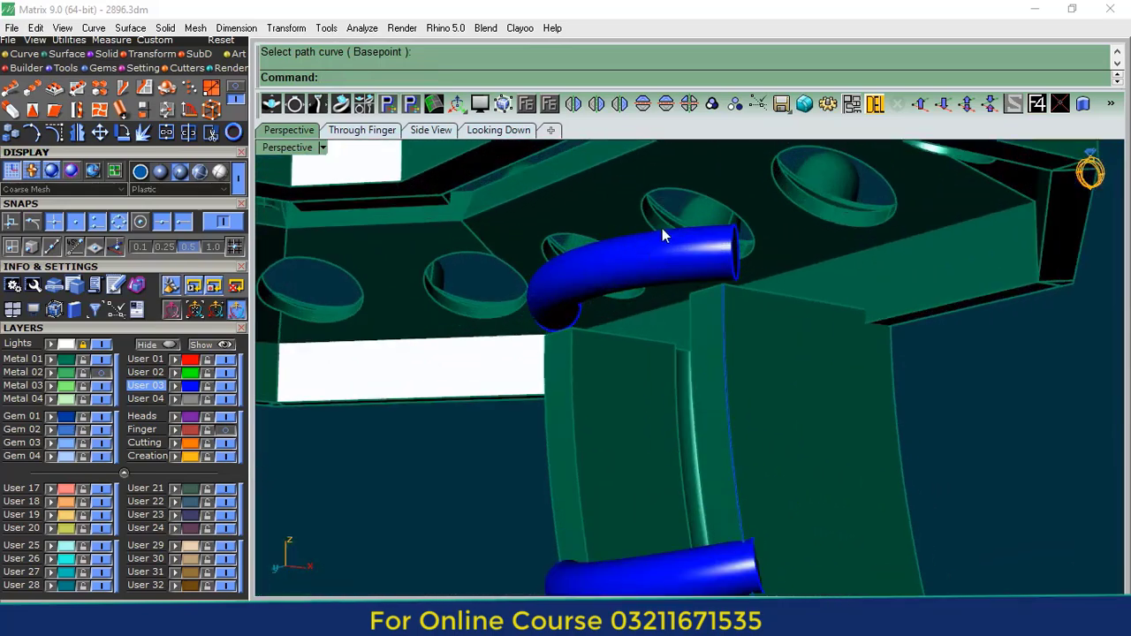
left_click(632, 266)
left_click_drag(632, 267, 633, 326)
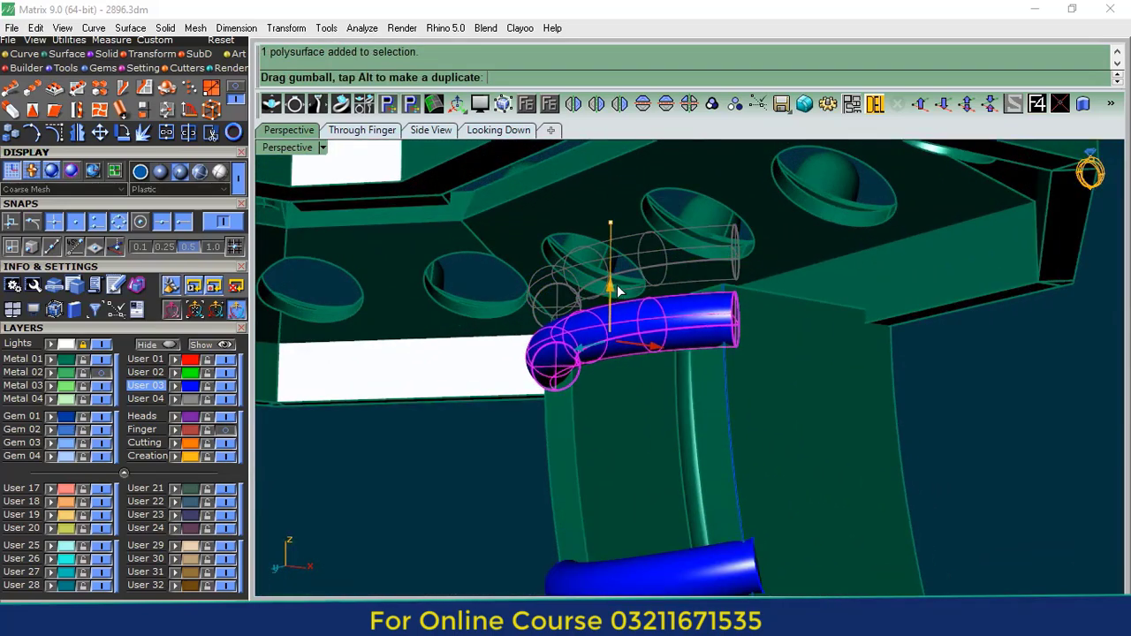
left_click(733, 468)
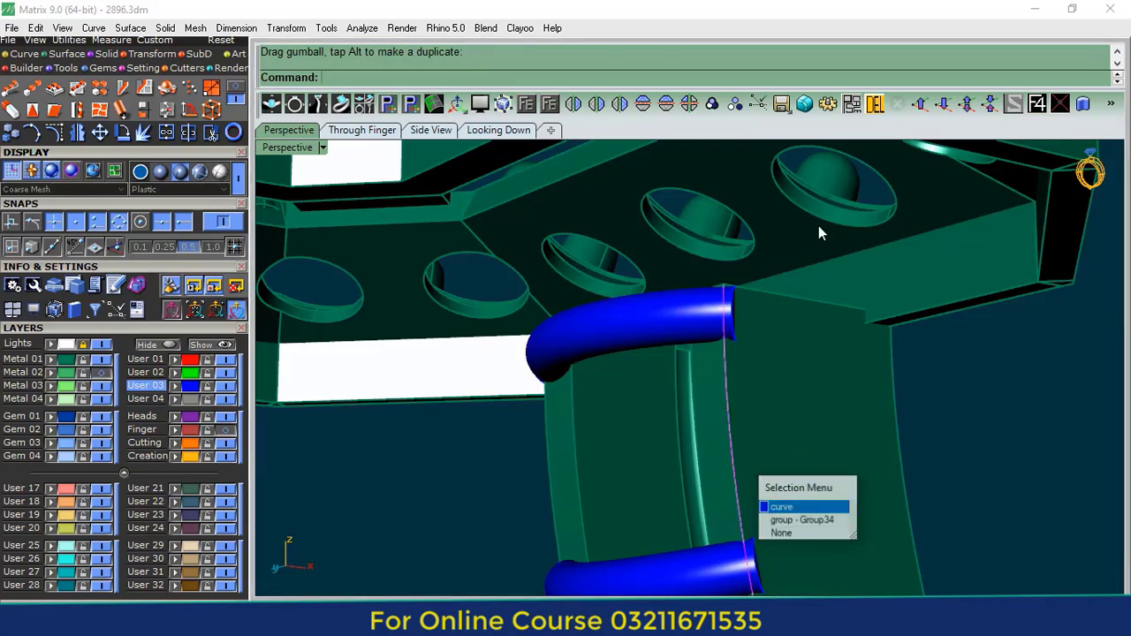
- Try grouping the pipes on the User 03 layer, then undo the grouping
left_click(197, 387)
scroll(704, 304, "down", 5)
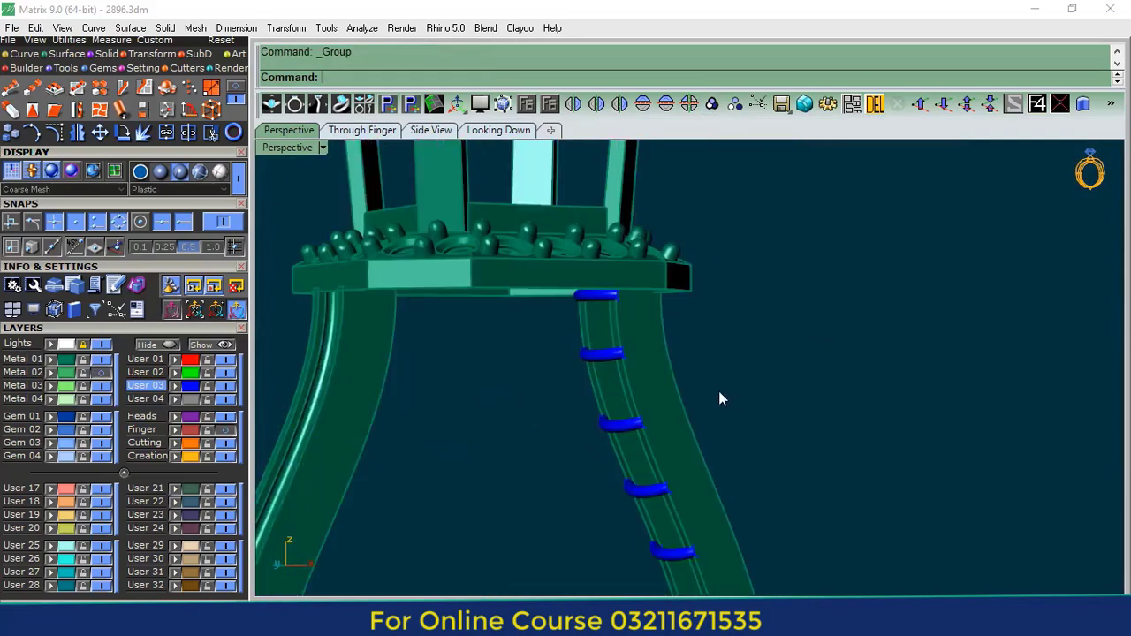
key("ctrl+z")
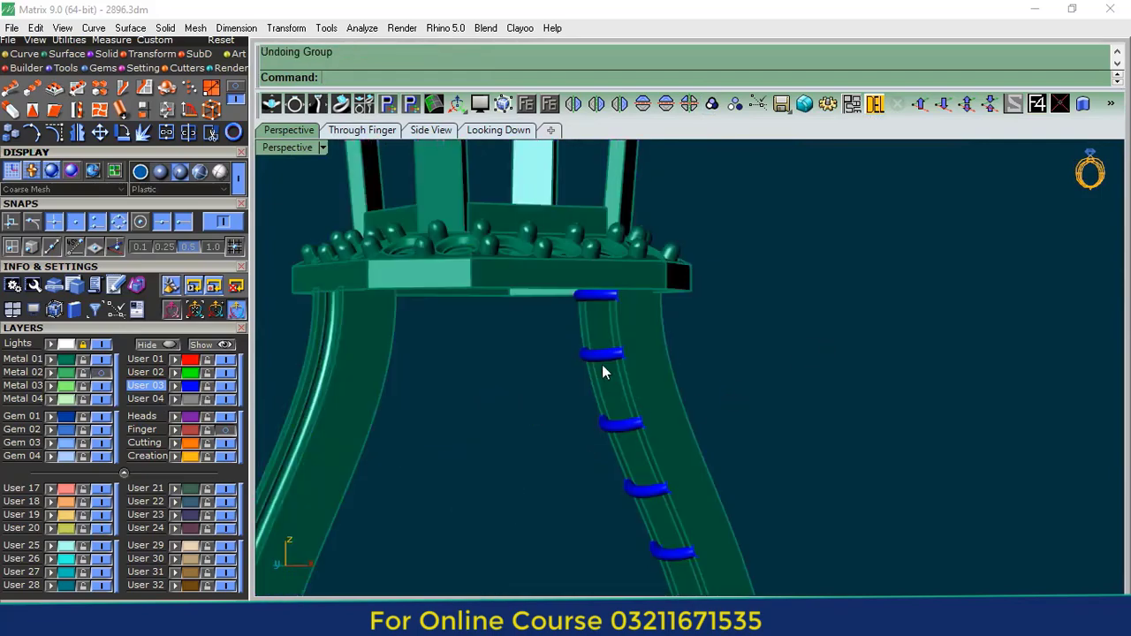
- Mirror the row of cross-pipes onto the rails on the opposite side of the ring
left_click(599, 369)
left_click(619, 105)
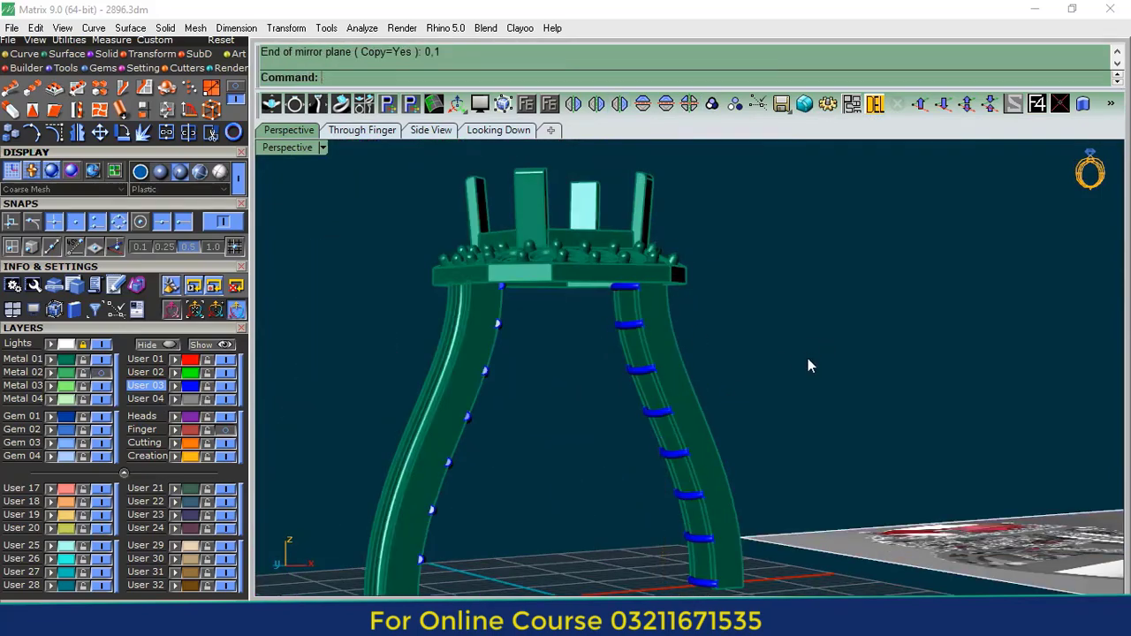
- Group both rows of cross-pipes on the Metal 01 layer and show the Metal 02 layer again
left_click_drag(772, 387, 348, 532)
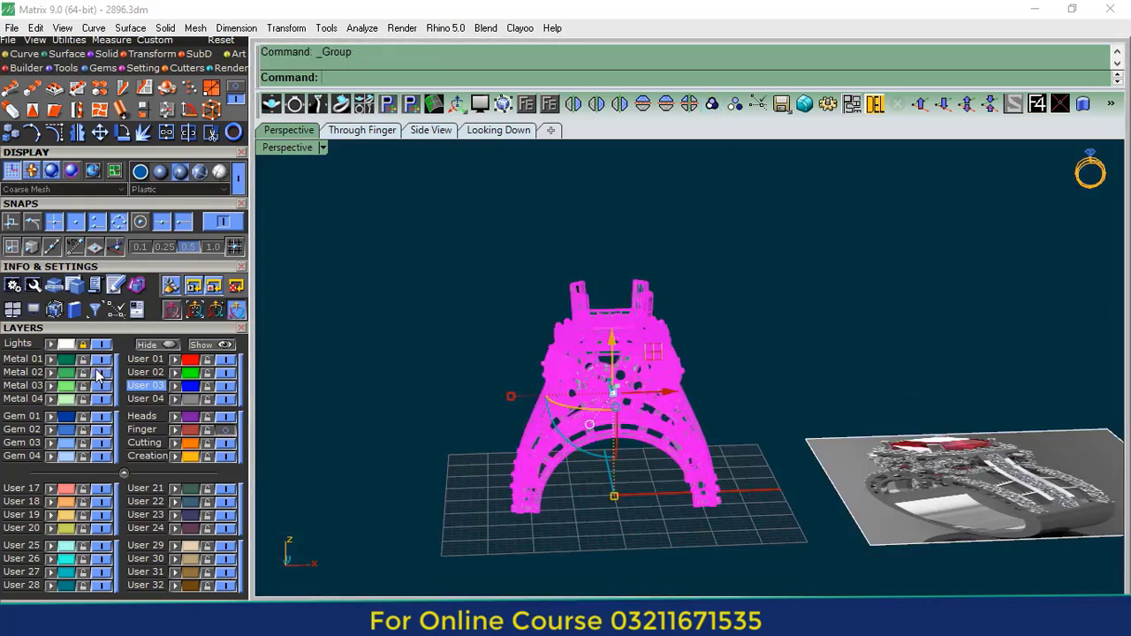
left_click(412, 305)
- Draw a straight line from the central rail's outer edge across to the neighbouring half-shank
right_click_drag(687, 404, 618, 366)
scroll(659, 411, "up", 3)
scroll(681, 361, "up", 6)
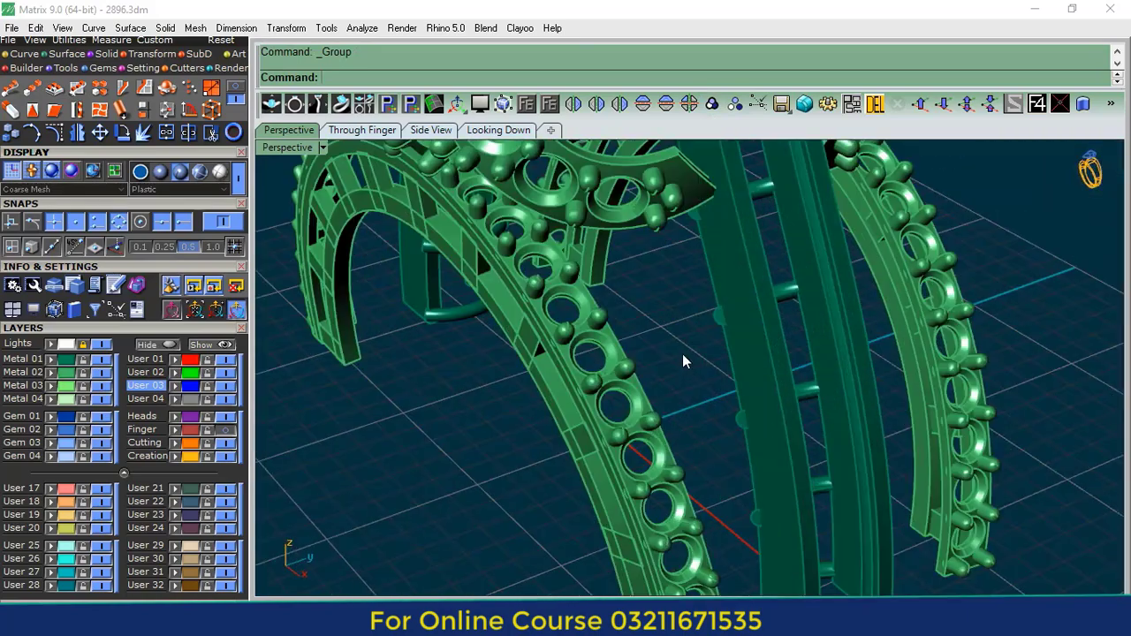
left_click(24, 55)
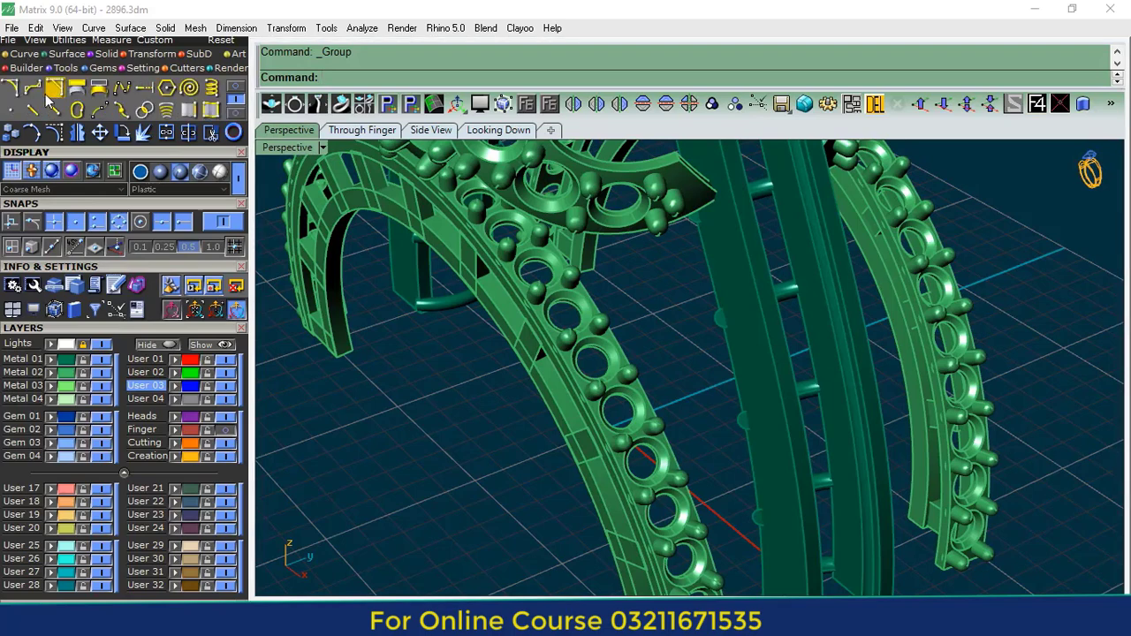
left_click(33, 88)
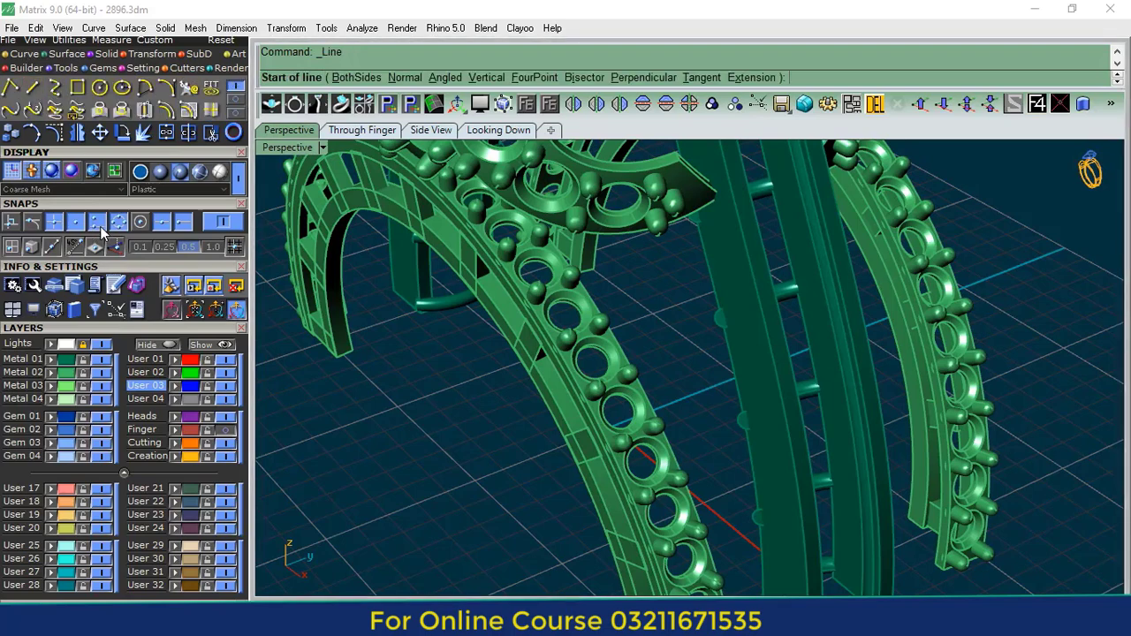
scroll(677, 336, "up", 2)
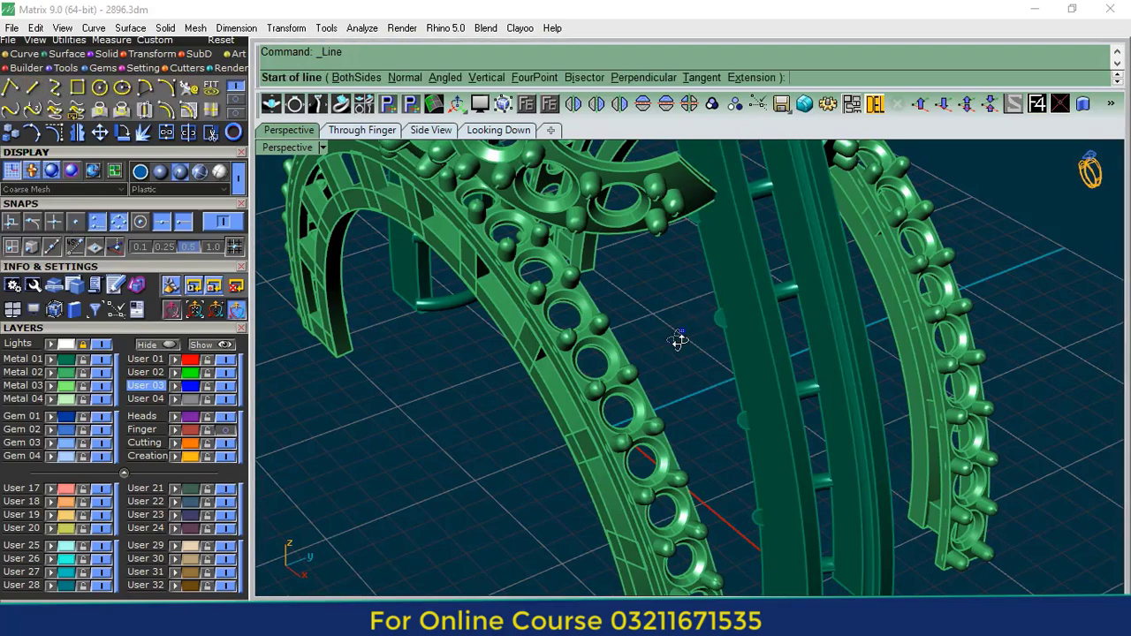
scroll(698, 318, "up", 3)
left_click(712, 294)
scroll(601, 340, "down", 4)
right_click_drag(601, 340, 530, 321)
scroll(530, 321, "up", 5)
left_click(437, 357)
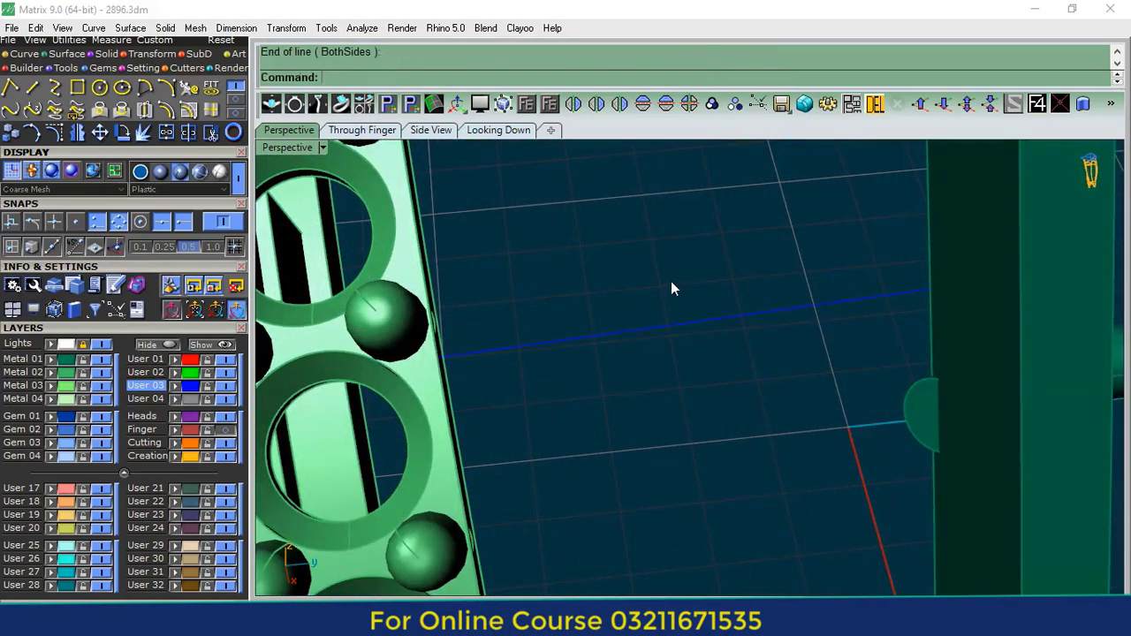
- Compare the connecting bars between half-shank and central rail in the reference render with the model
scroll(674, 284, "down", 6)
right_click_drag(675, 292, 692, 417)
scroll(795, 310, "down", 2)
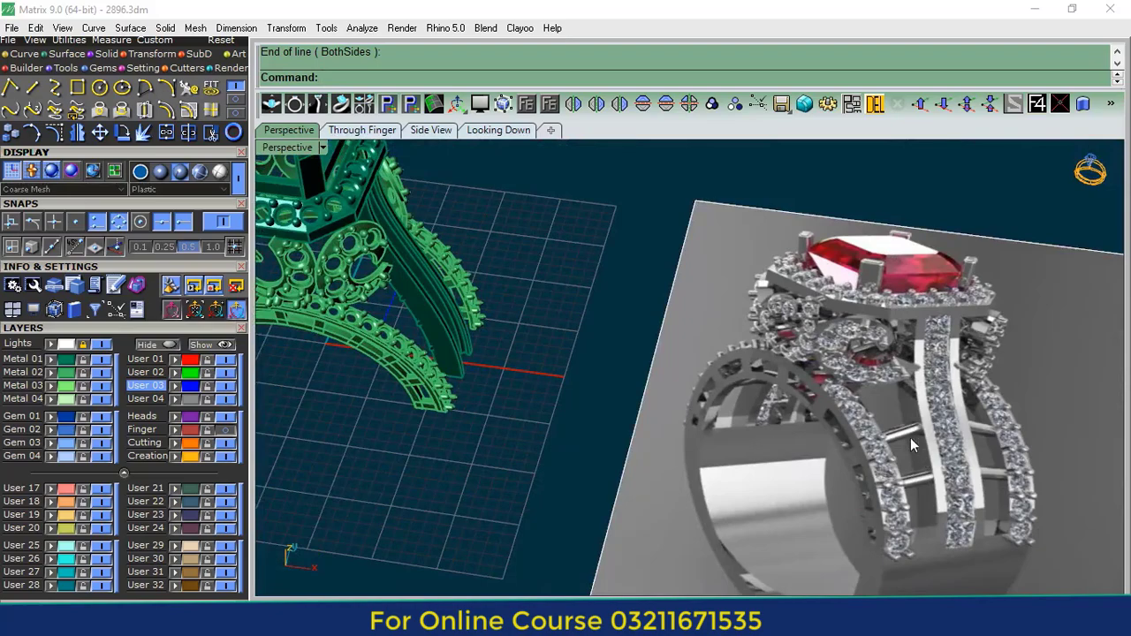
scroll(761, 346, "down", 5)
right_click_drag(802, 317, 633, 292)
scroll(636, 296, "up", 6)
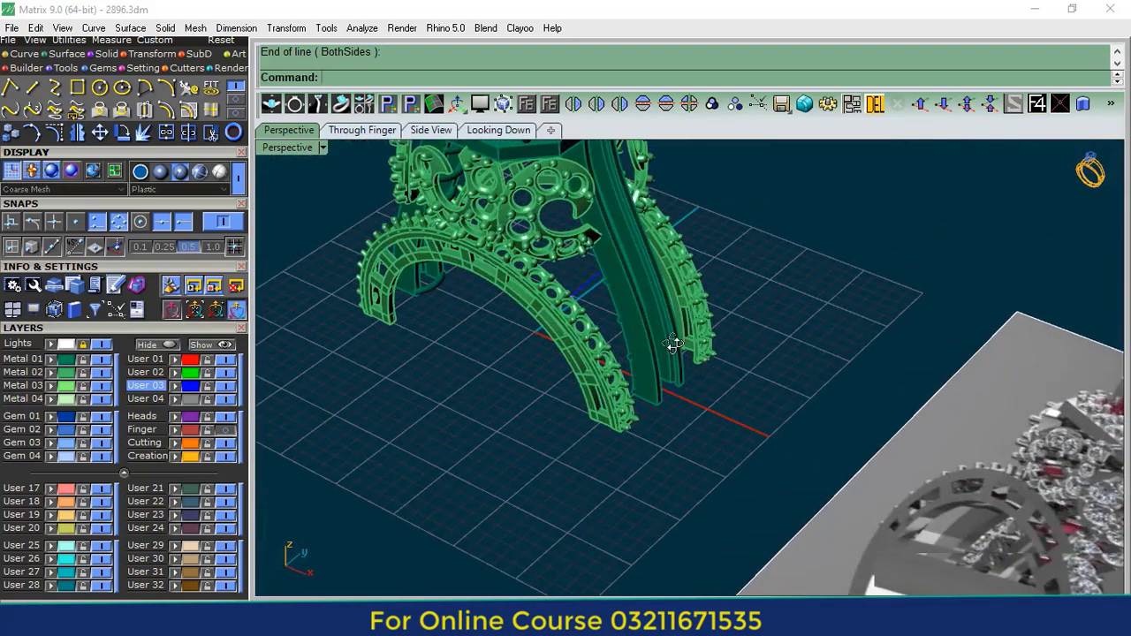
right_click_drag(673, 344, 699, 442)
scroll(671, 394, "up", 6)
scroll(671, 394, "down", 4)
scroll(691, 247, "up", 2)
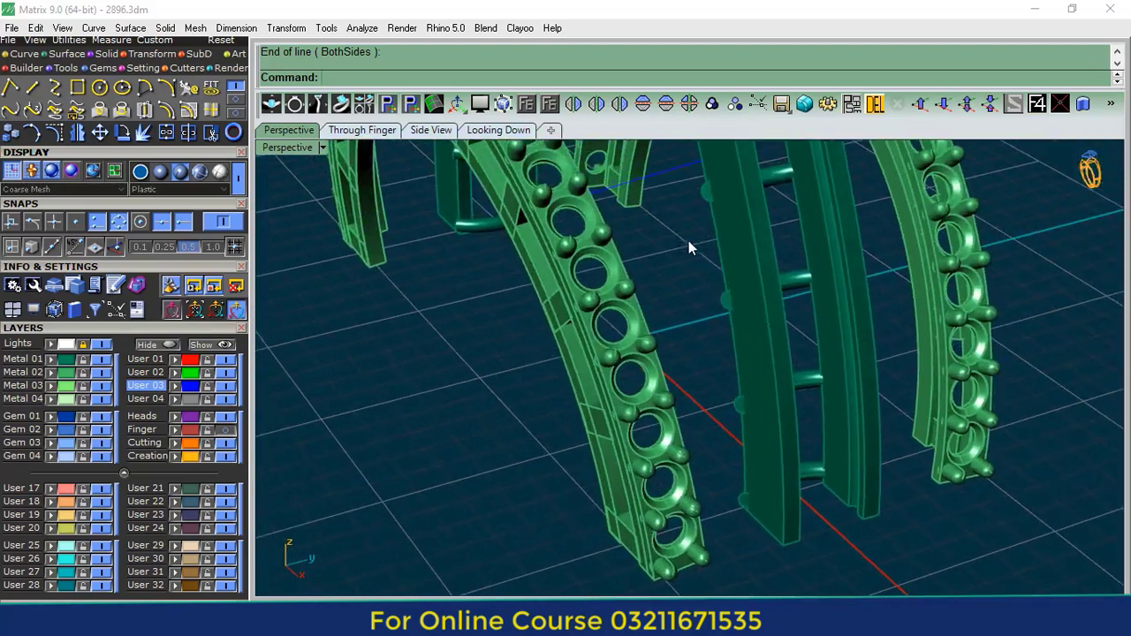
- Draw a second line below the first, from the central rail's outer edge to the half-shank
right_click_drag(691, 247, 690, 319, "shift")
scroll(691, 329, "up", 2)
scroll(727, 324, "up", 1)
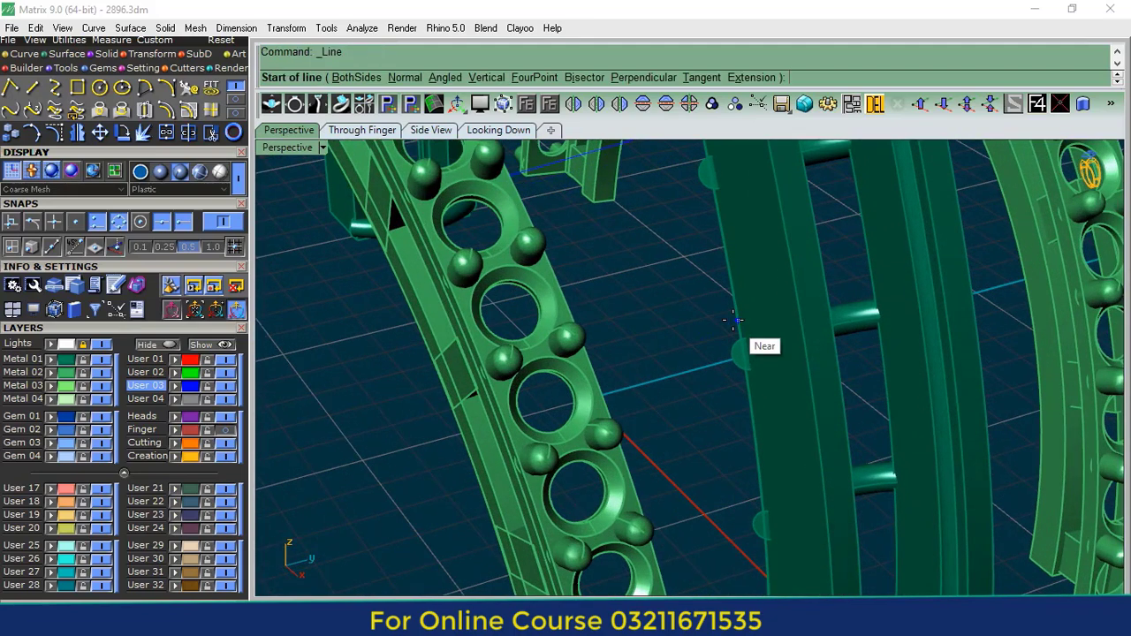
left_click(740, 321)
scroll(610, 353, "up", 2)
left_click(583, 363)
scroll(636, 371, "down", 5)
right_click_drag(741, 426, 696, 367, "shift")
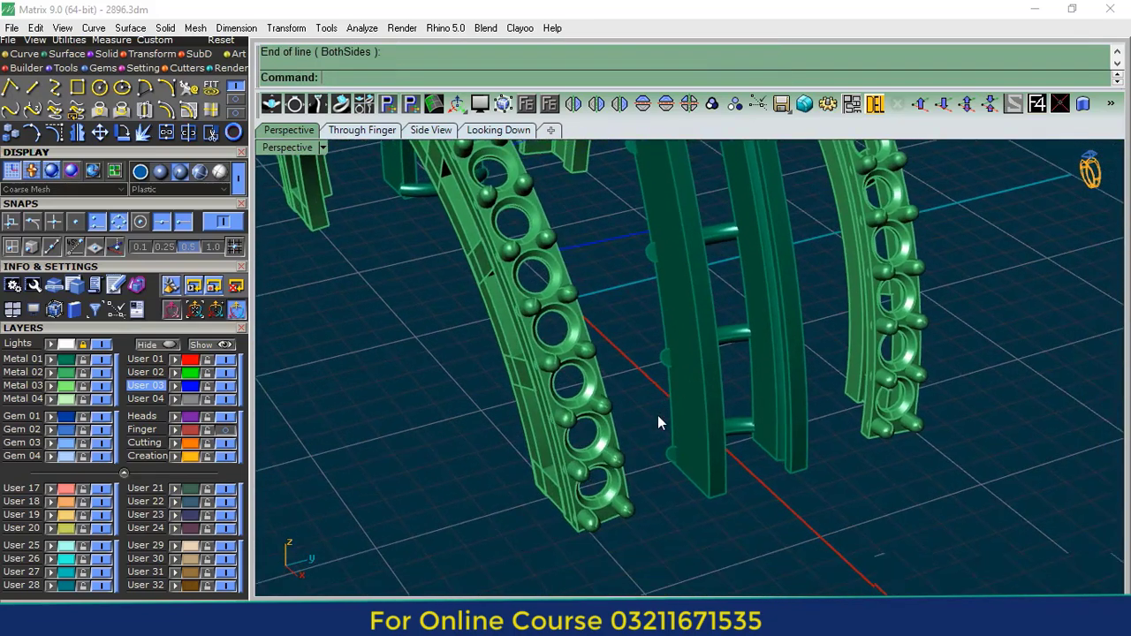
- Draw a third straight line below the other two, from the central rail's outer edge to the half-shank
scroll(661, 419, "up", 5)
right_click(663, 419)
left_click(681, 407)
scroll(600, 425, "up", 2)
left_click(572, 434)
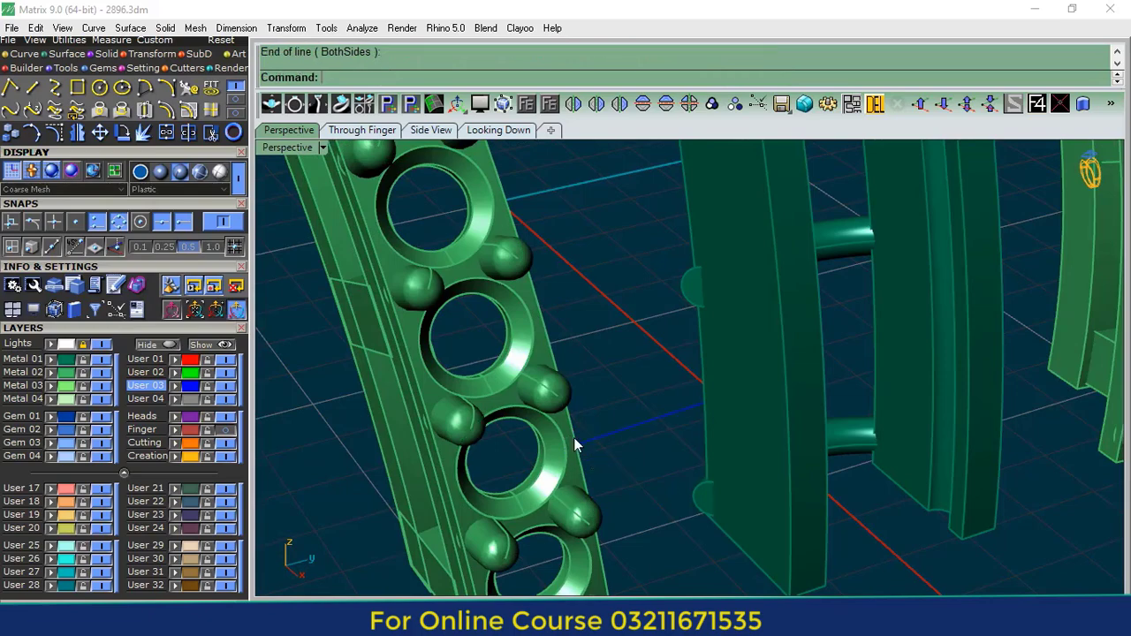
right_click(672, 430)
left_click(703, 402)
scroll(603, 439, "up", 2)
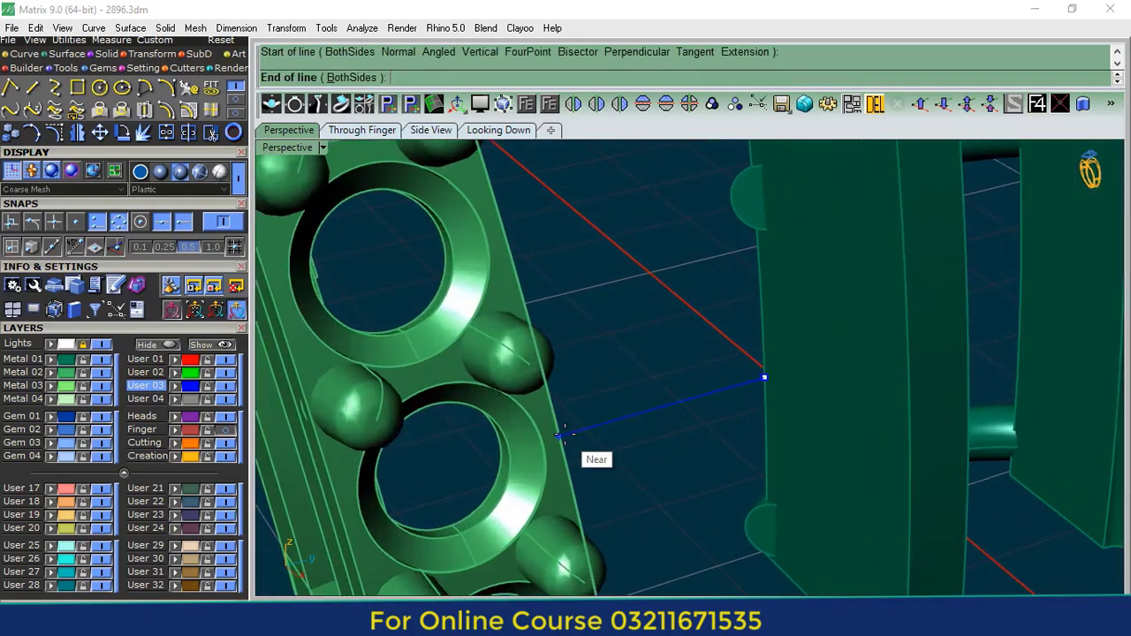
left_click(562, 435)
- Pipe the three connecting lines with round caps and delete the source lines
scroll(661, 404, "down", 6)
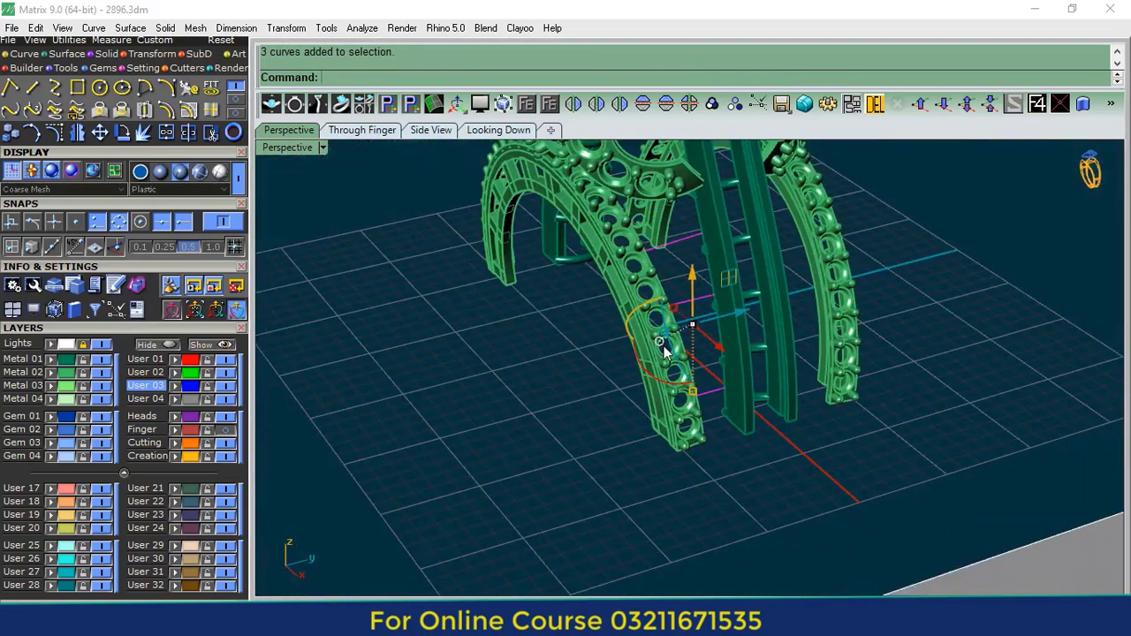
left_click(102, 68)
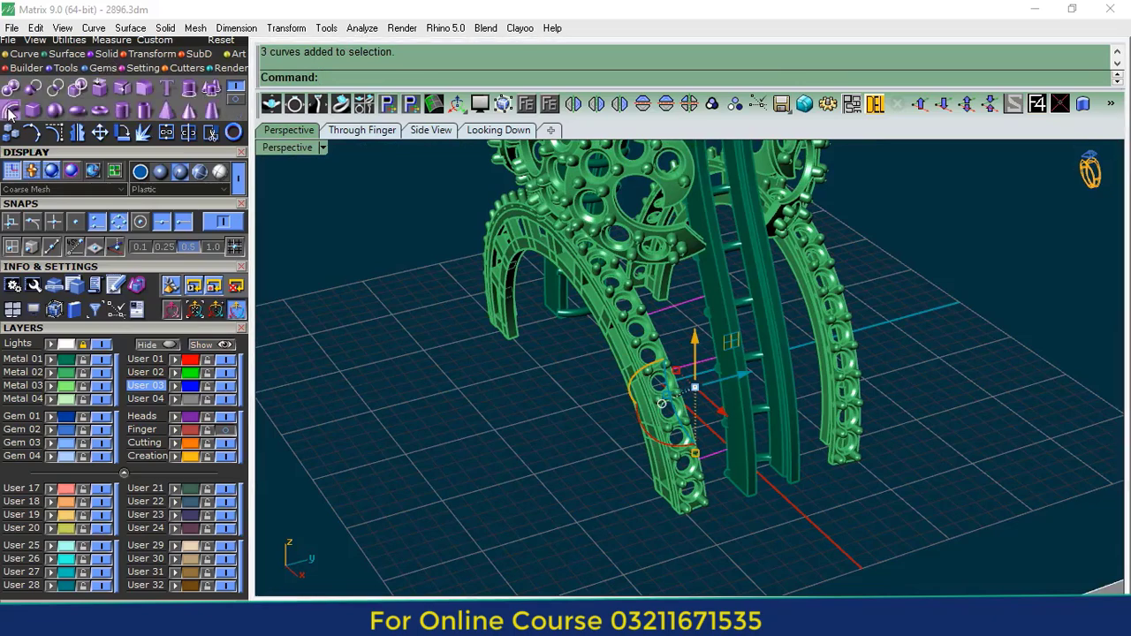
left_click(11, 88)
left_click(496, 78)
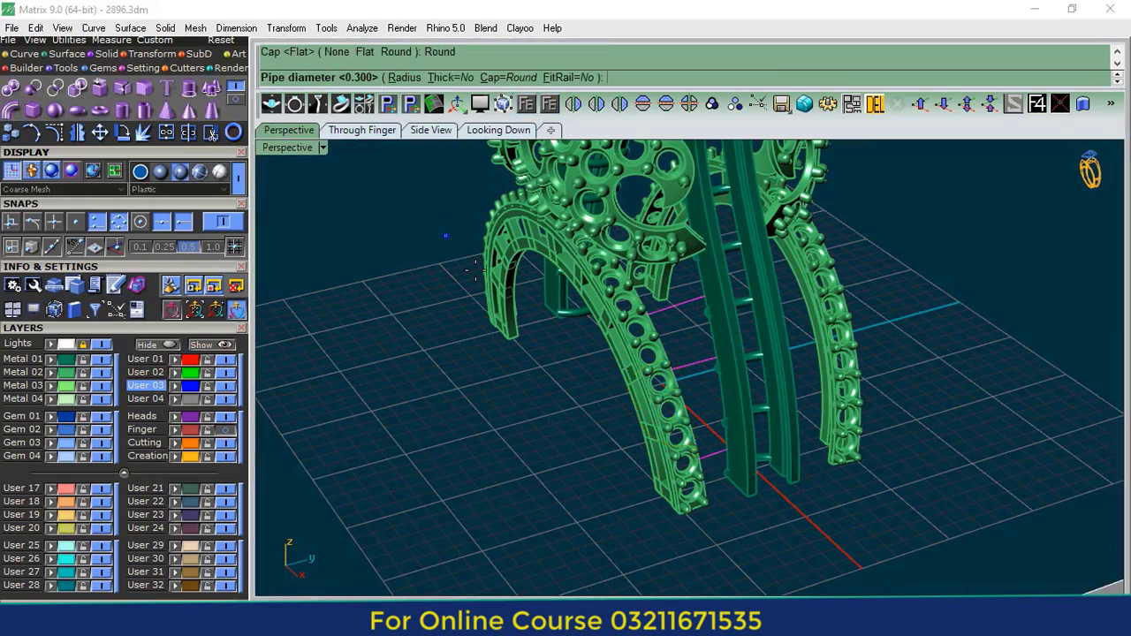
key("Return")
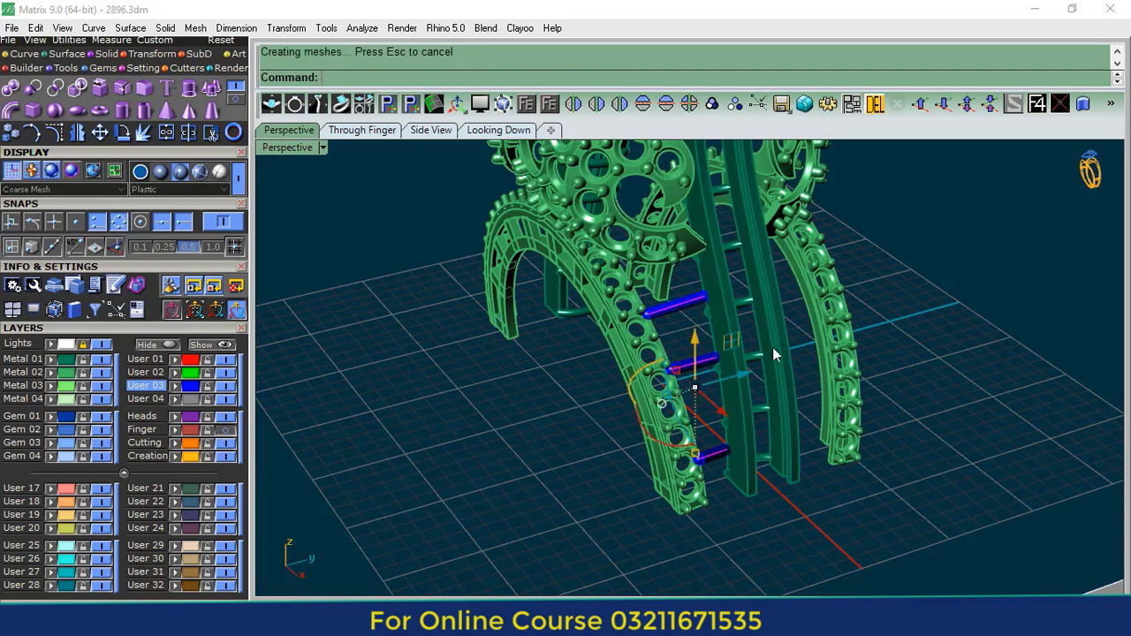
left_click(875, 104)
- Lengthen the upper connecting bar slightly so both ends sink into the half-shank and the central rail
right_click_drag(735, 284, 682, 305)
scroll(681, 305, "up", 5)
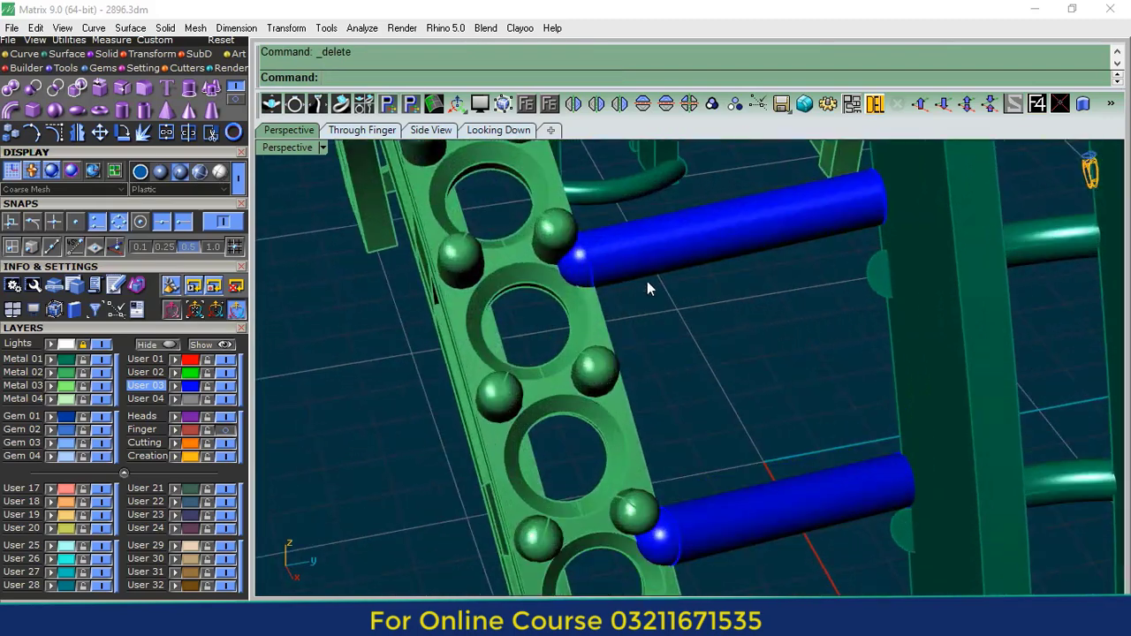
left_click(667, 280)
left_click_drag(745, 254, 604, 271)
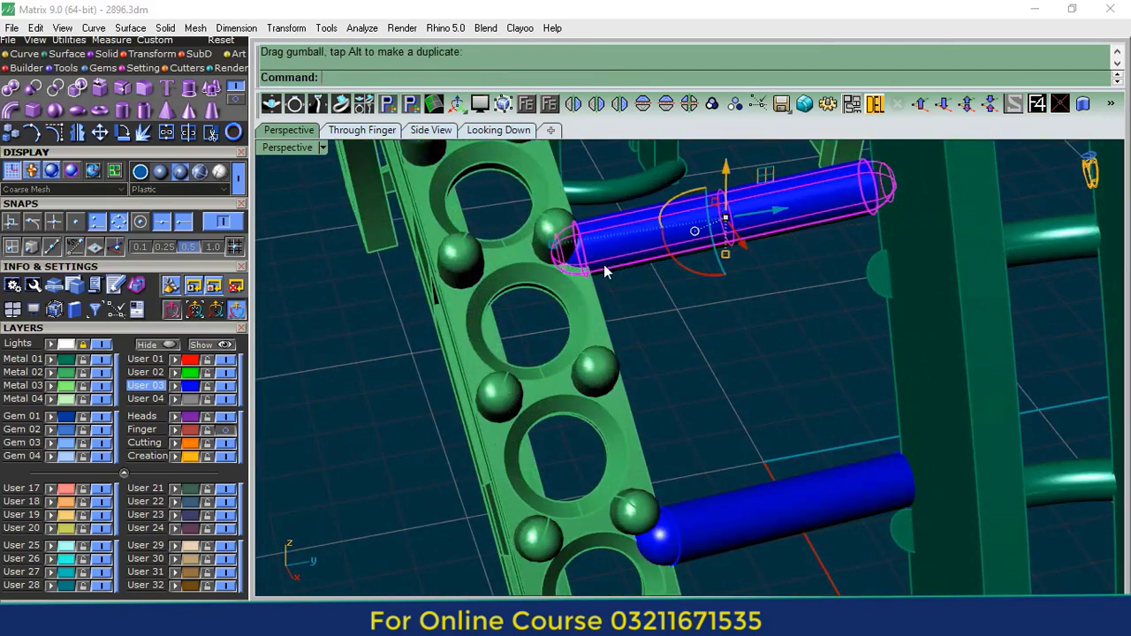
left_click_drag(553, 245, 543, 249)
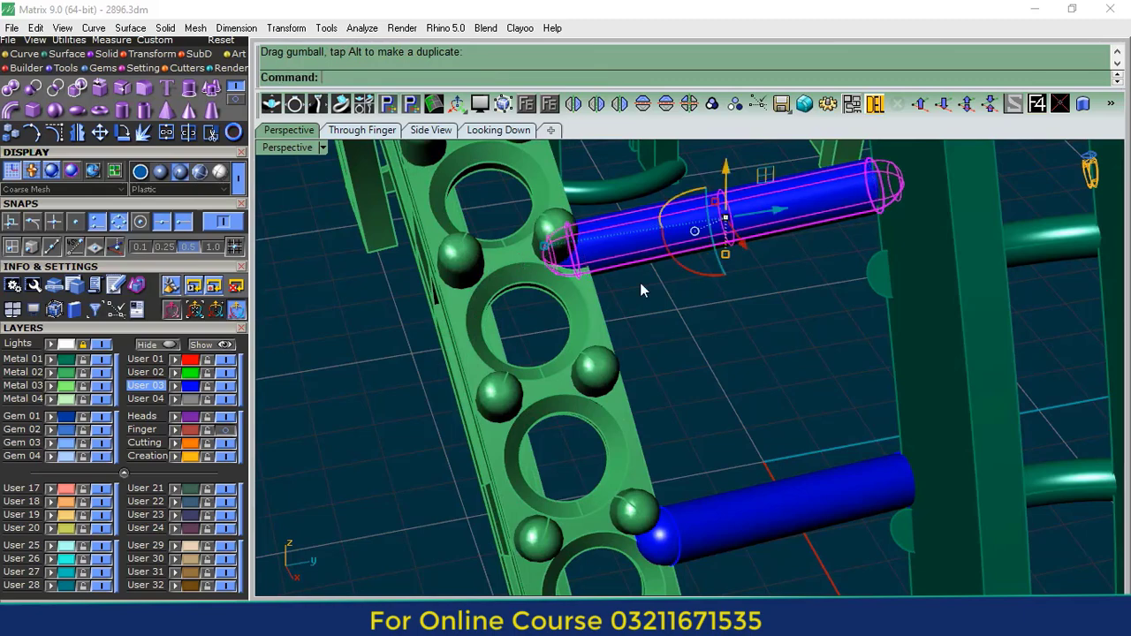
left_click(662, 284)
- Rotate the middle connecting bar with the Gem Positioner so it aligns with the half-shank and the central rail
right_click_drag(680, 285, 686, 411)
left_click(687, 415)
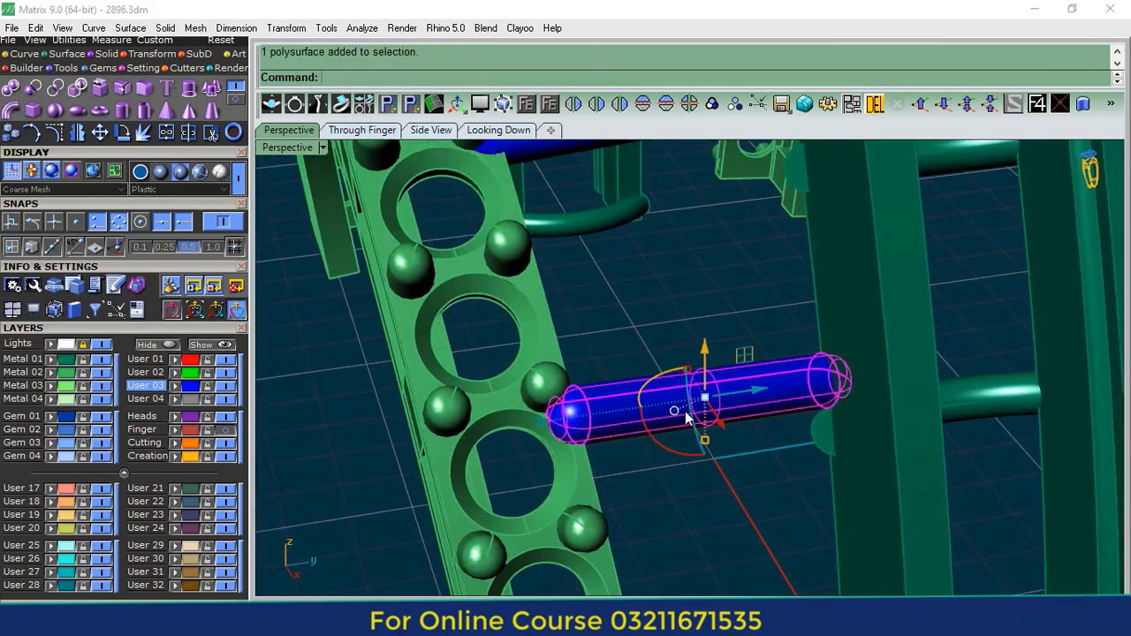
double_click(758, 380)
right_click_drag(726, 420, 666, 363)
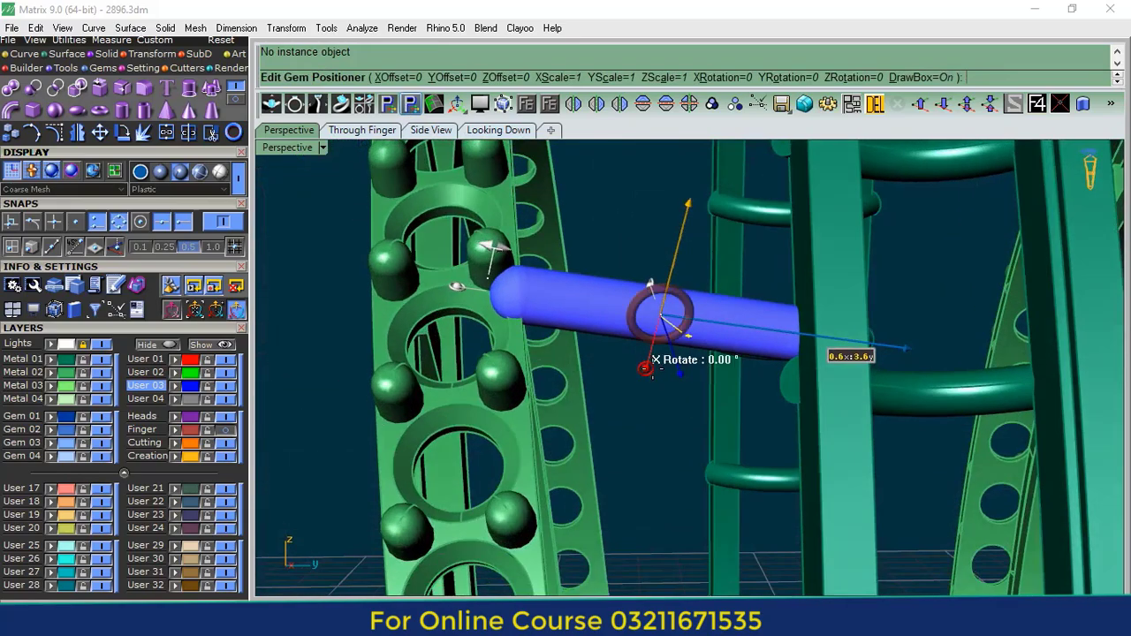
left_click_drag(656, 359, 662, 358)
right_click_drag(662, 358, 771, 369)
left_click_drag(758, 298, 774, 279)
right_click_drag(774, 281, 666, 385)
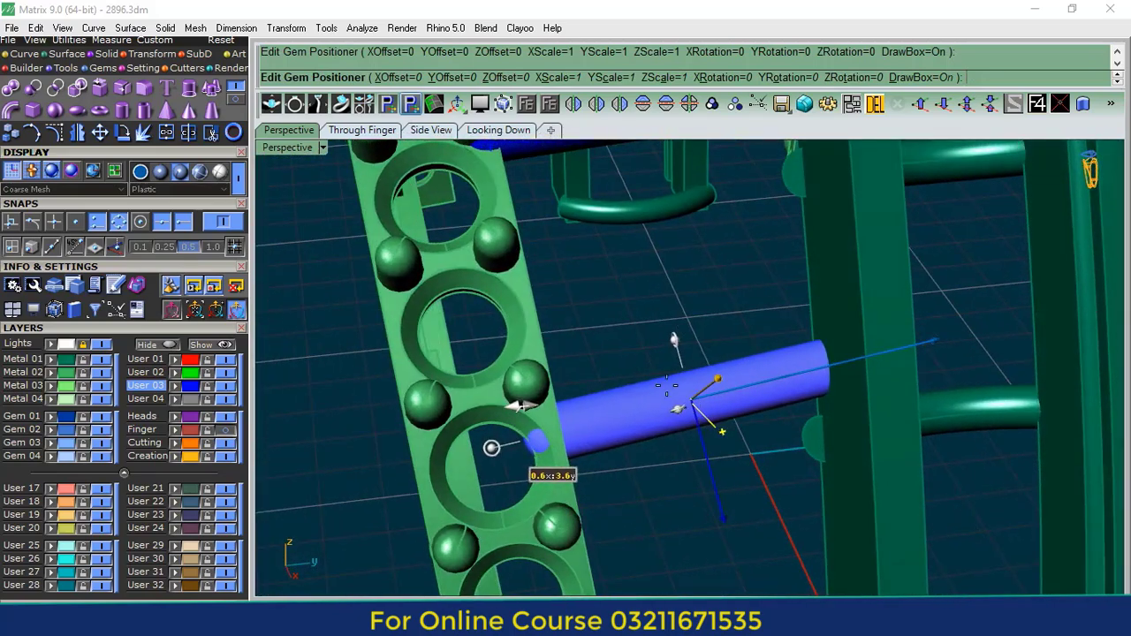
left_click_drag(492, 449, 487, 432)
right_click(487, 432)
- Tilt the lowest connecting bar with the Gem Positioner to run straight from the half-shank to the central rail
scroll(638, 347, "down", 7)
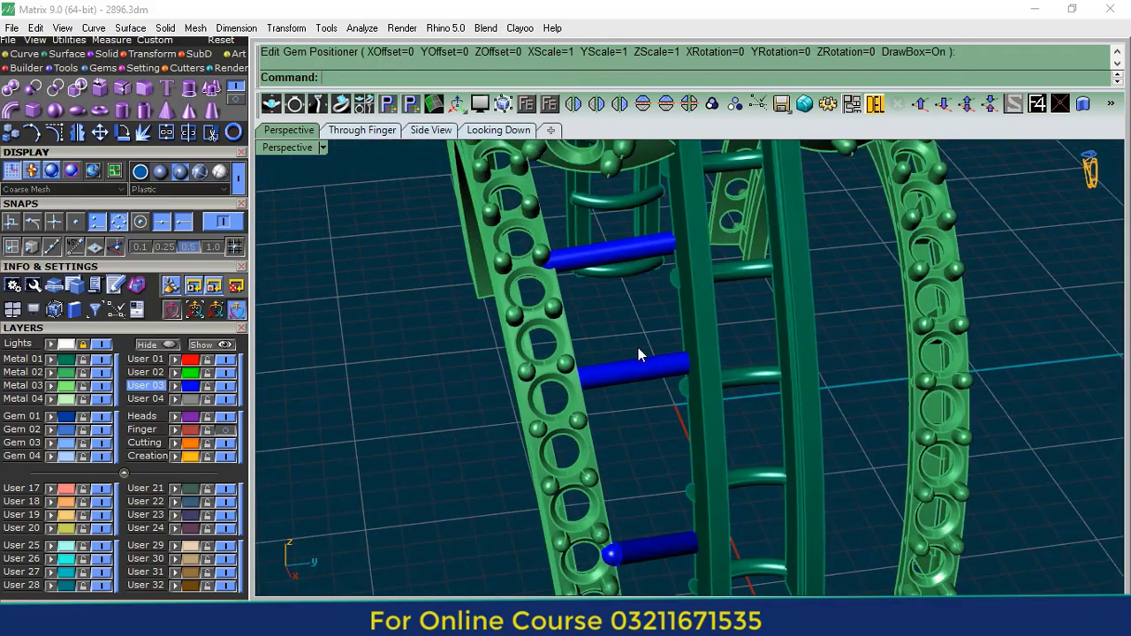
right_click_drag(639, 355, 628, 261, "shift")
scroll(633, 451, "up", 6)
left_click(646, 433)
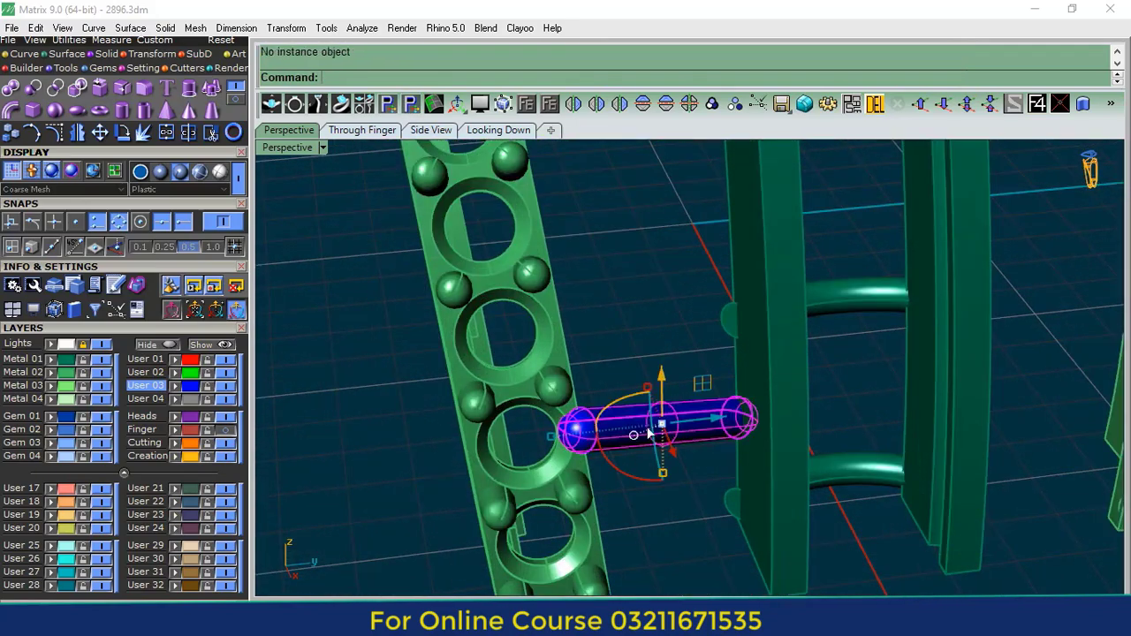
right_click(680, 466)
scroll(676, 452, "down", 7)
right_click_drag(720, 411, 606, 379)
scroll(604, 336, "up", 4)
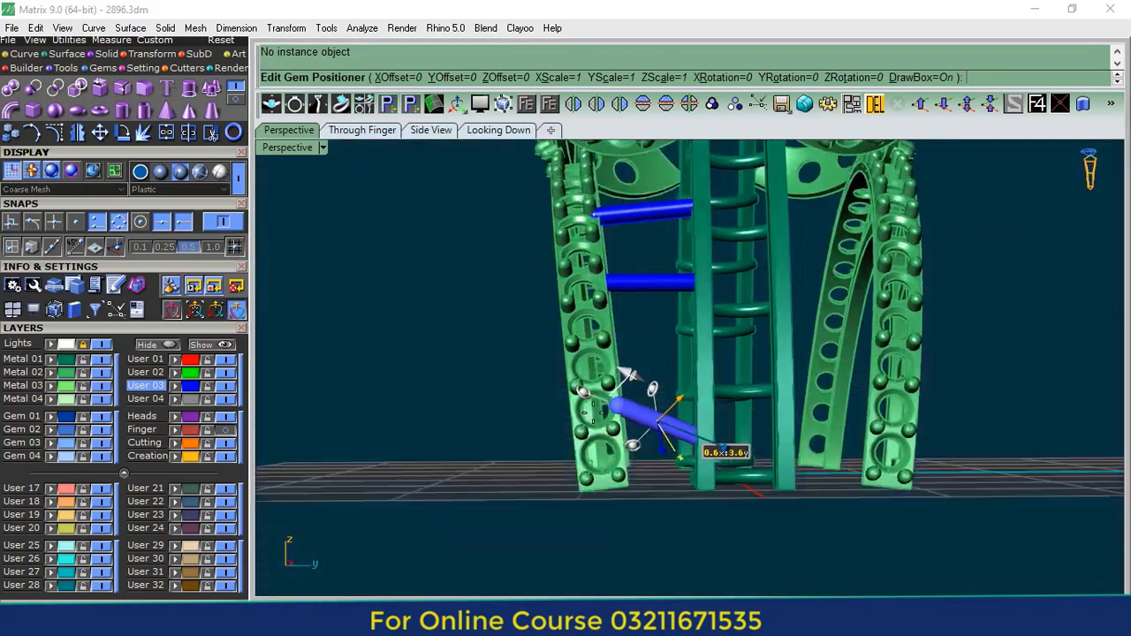
left_click_drag(626, 460, 642, 465)
right_click_drag(645, 455, 686, 563)
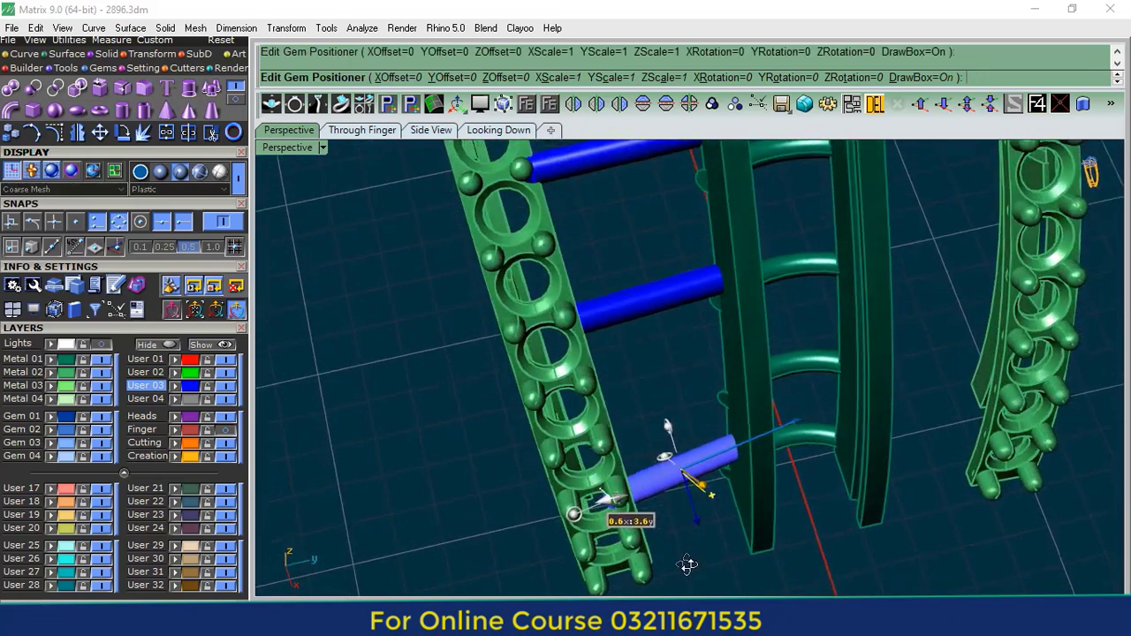
- Refine the lowest bar's rotation with the Gem Positioner, checking from the inner side that its end seats in the half-shank
scroll(691, 521, "up", 5)
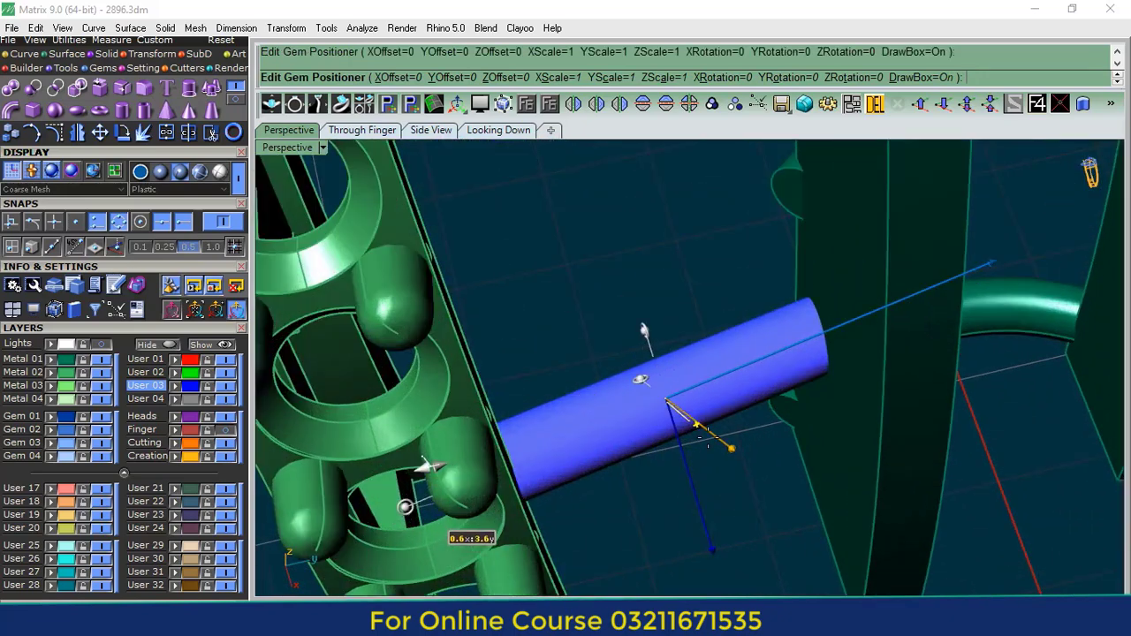
right_click_drag(718, 383, 784, 374)
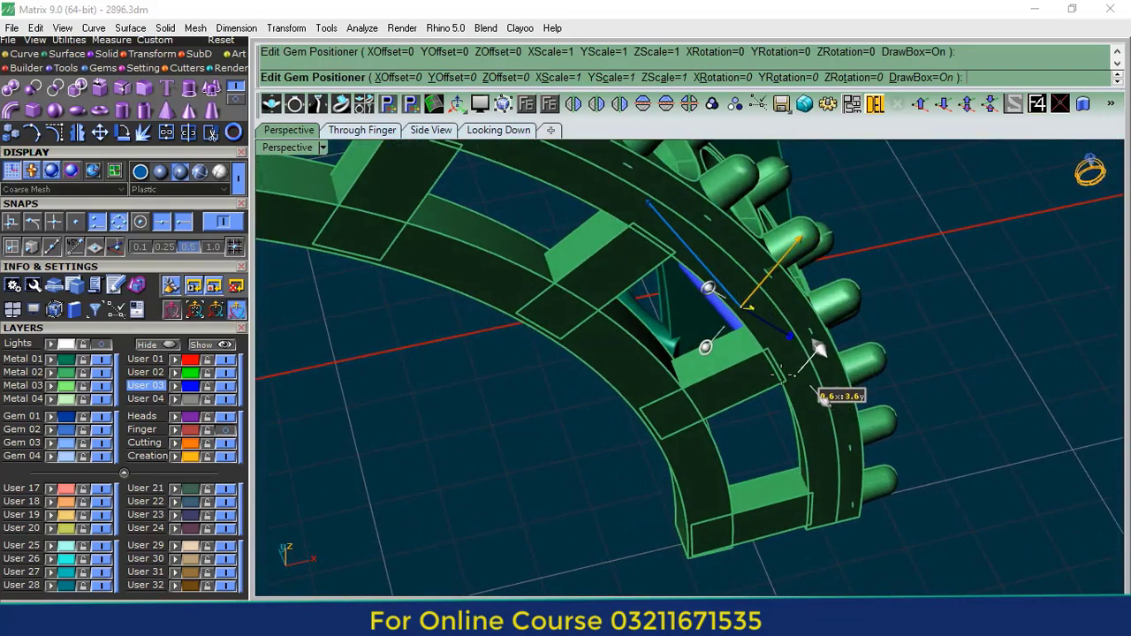
left_click_drag(708, 345, 703, 342)
right_click_drag(941, 369, 852, 463)
right_click(818, 429)
double_click(772, 362)
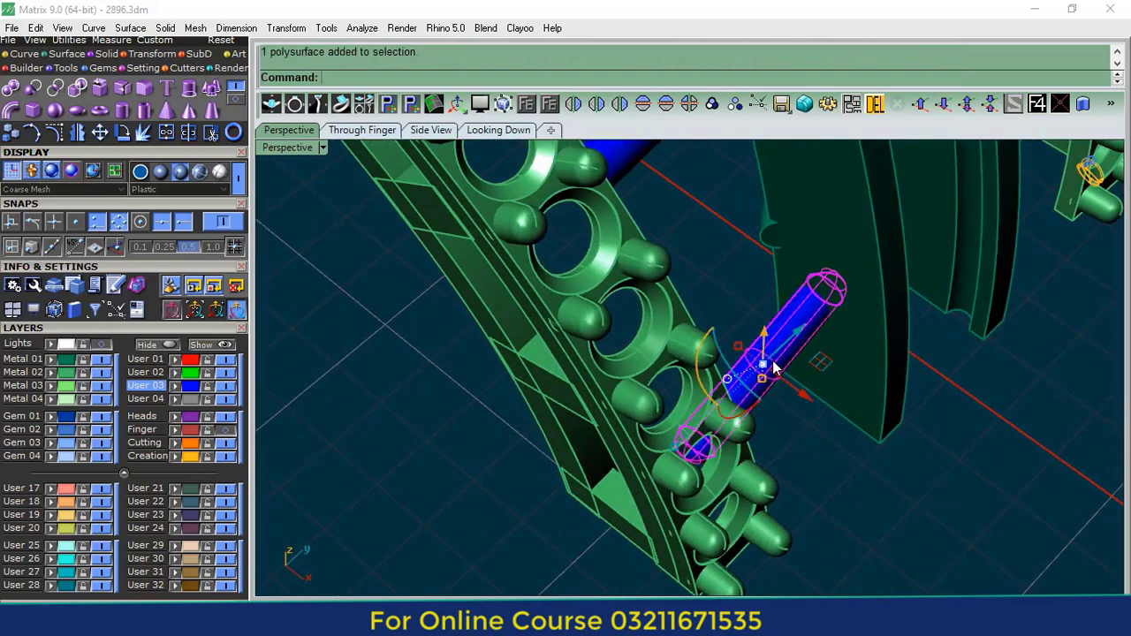
right_click_drag(714, 435, 707, 436)
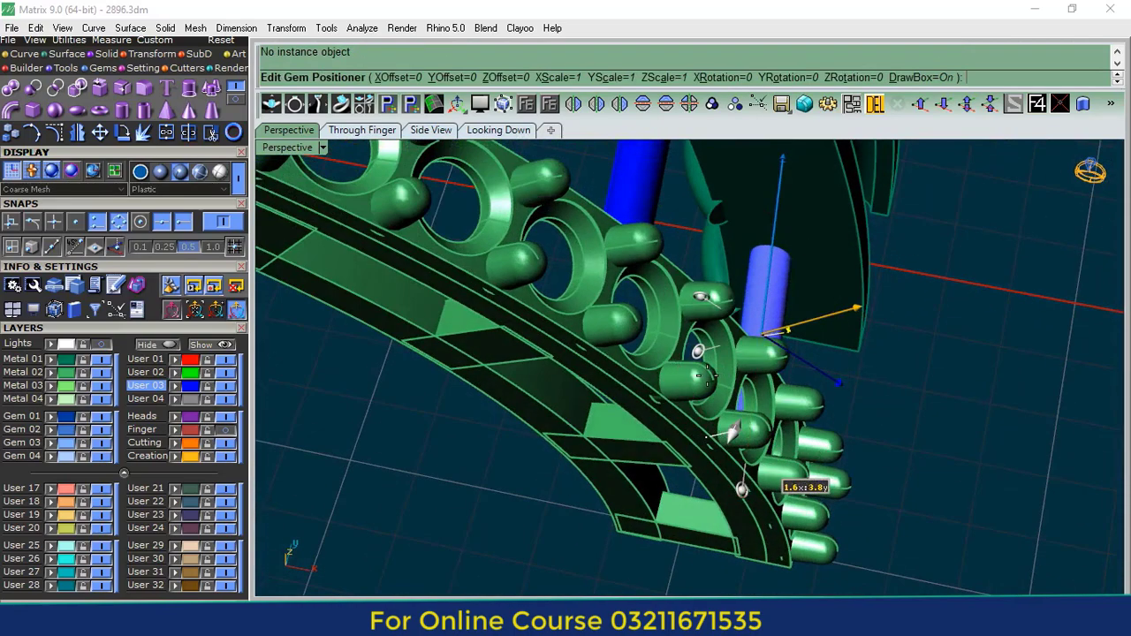
left_click_drag(697, 353, 696, 372)
right_click_drag(781, 404, 761, 378)
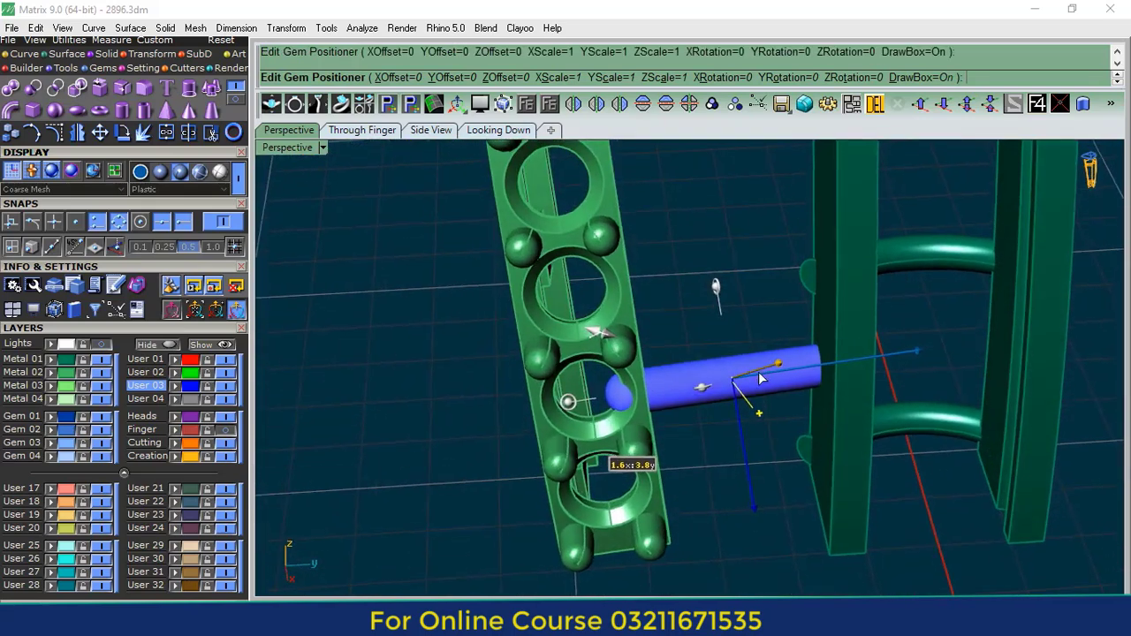
right_click(761, 379)
left_click(193, 388)
scroll(622, 389, "down", 13)
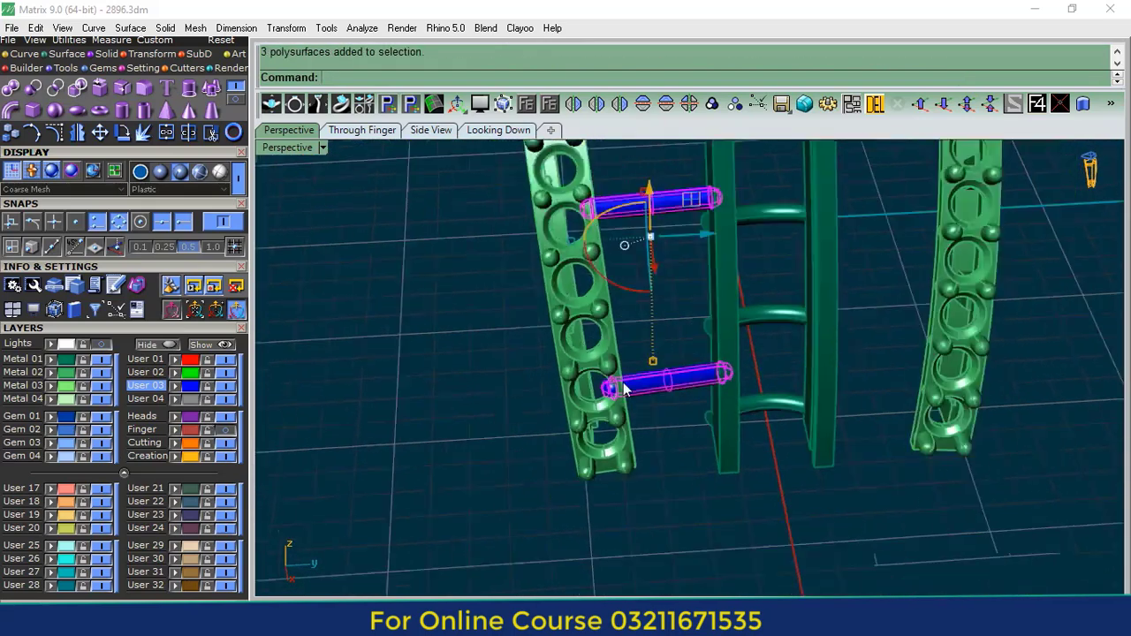
scroll(916, 363, "up", 2)
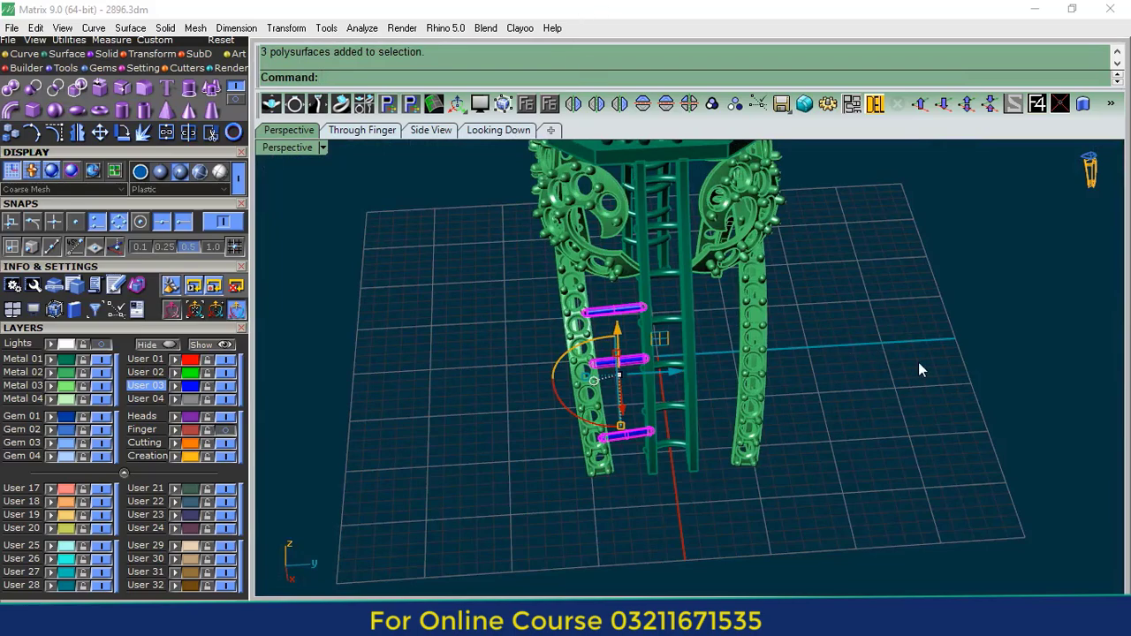
key("Escape")
- Lower the middle connecting bar slightly between the half-shank and the central rail
scroll(615, 374, "up", 8)
left_click(610, 350)
right_click_drag(625, 306, 686, 376)
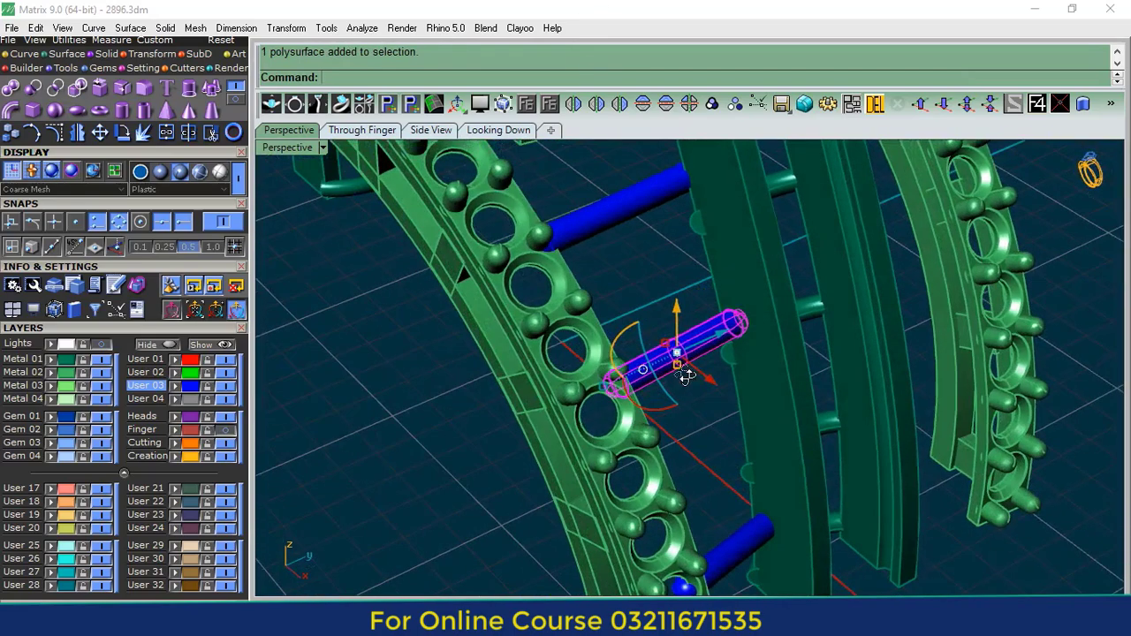
left_click_drag(681, 316, 682, 329)
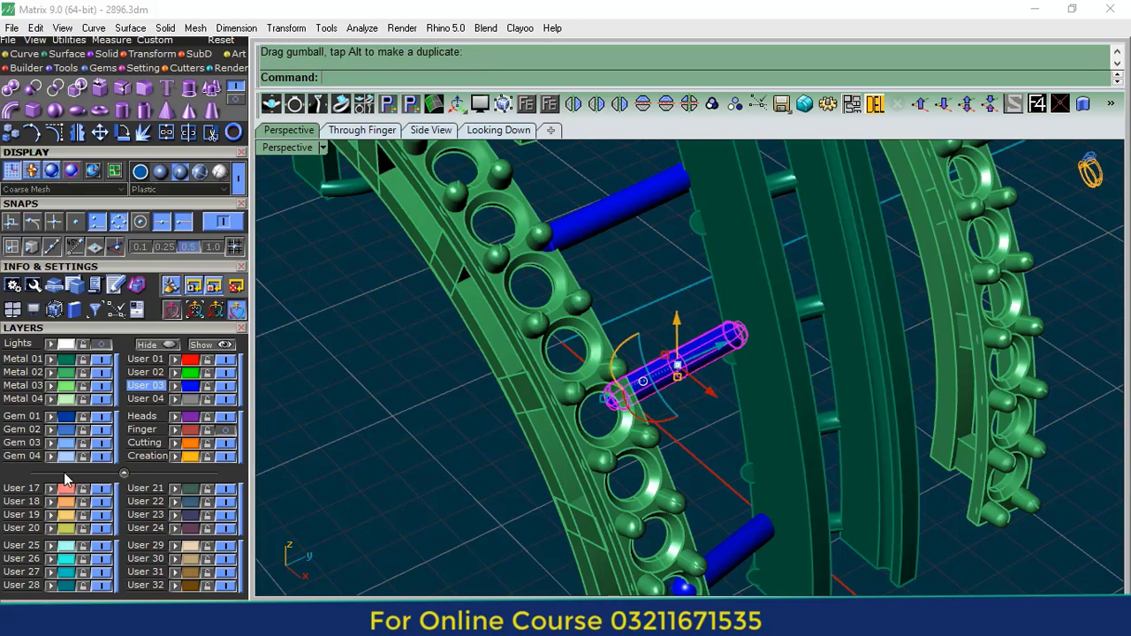
- Group the three connecting bars and mirror a copy along the same half-shank to the ring's opposite end
right_click(197, 390)
scroll(676, 370, "down", 8)
right_click_drag(675, 369, 704, 397)
left_click(712, 105)
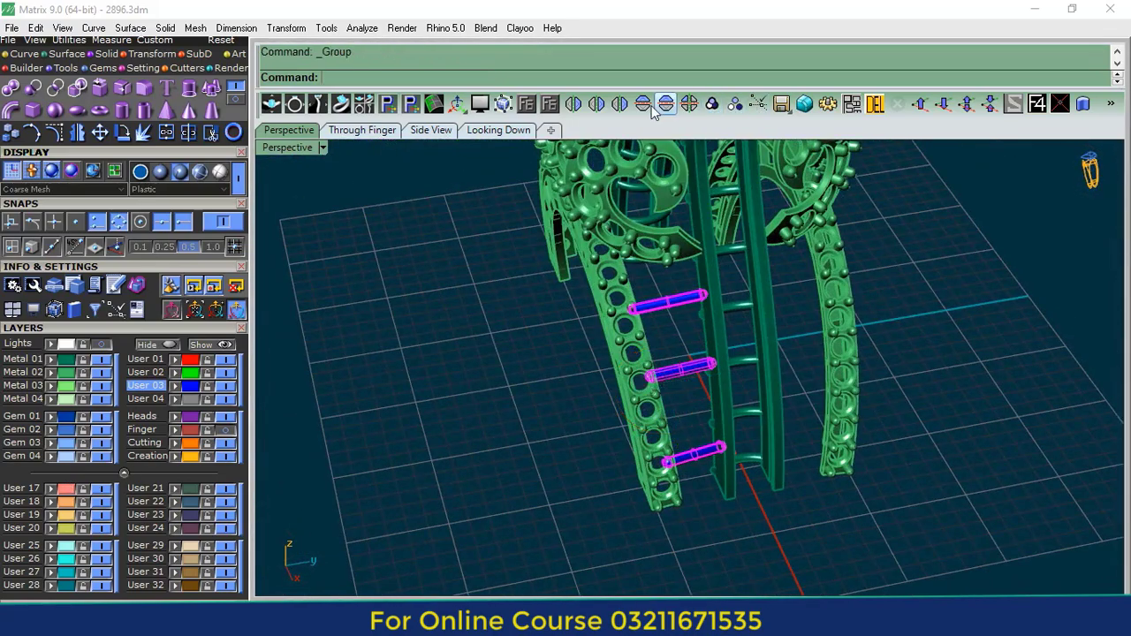
left_click(619, 104)
right_click_drag(490, 362, 850, 369)
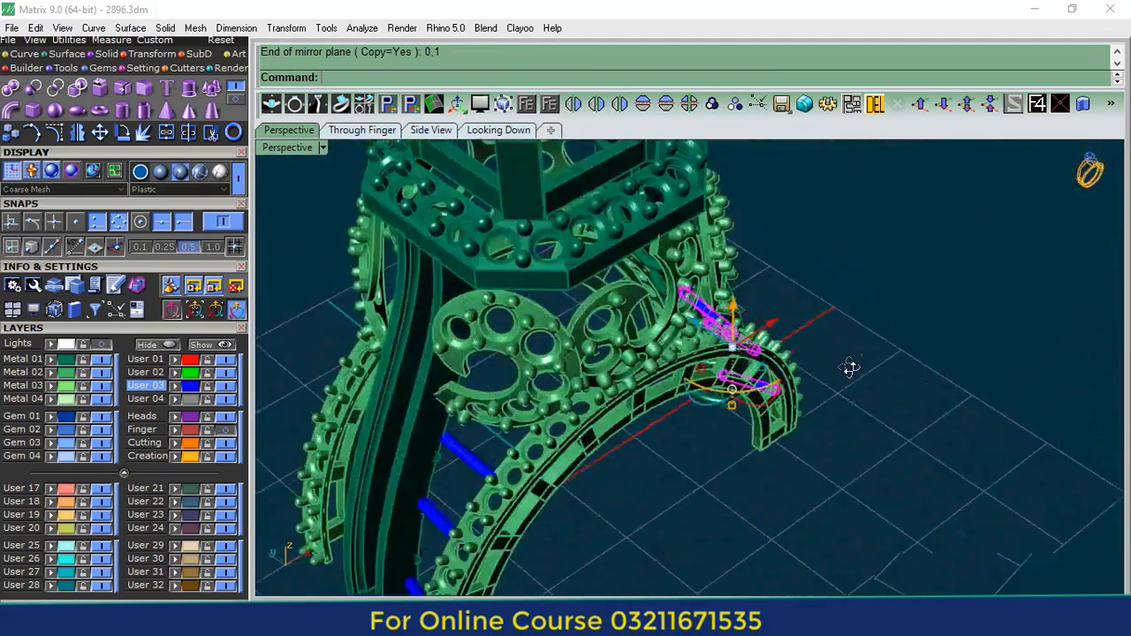
- Select both sets of three connecting bars and mirror copies of them to the other half-shank
scroll(541, 503, "up", 4)
left_click(536, 511, "shift")
scroll(565, 495, "down", 6)
right_click_drag(653, 442, 729, 422)
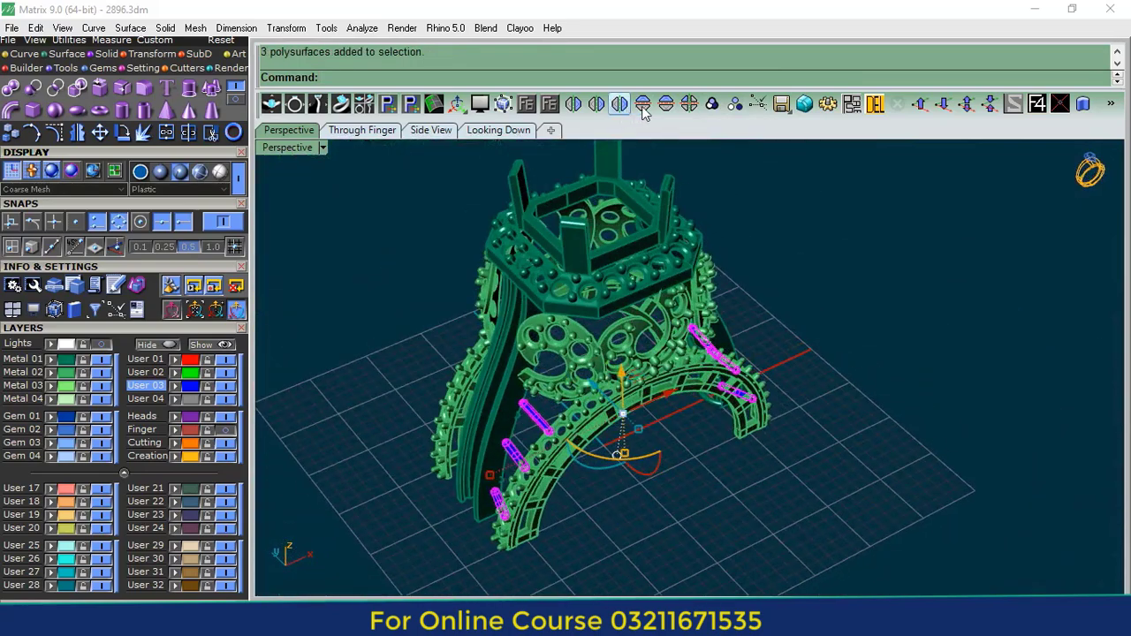
left_click(643, 106)
right_click_drag(911, 383, 642, 357)
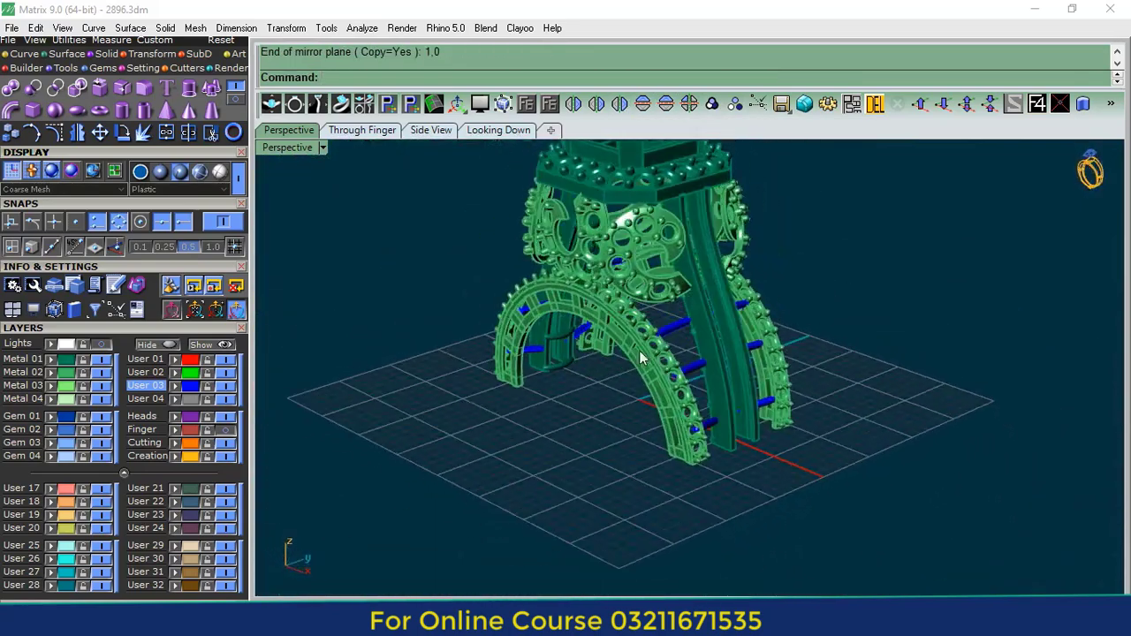
- Move all twelve connecting bars from the User 03 layer to the Metal 02 layer
left_click(180, 387)
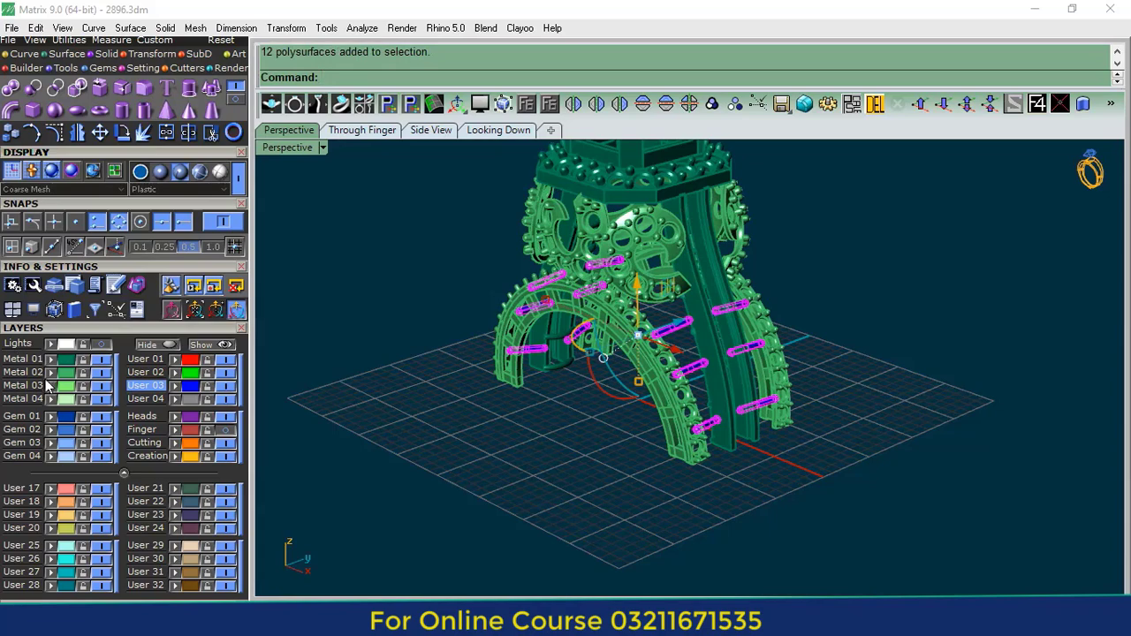
left_click(51, 373)
left_click(588, 461)
right_click_drag(769, 451, 745, 432)
- Select the entire ring model and group it
scroll(619, 424, "down", 7)
right_click_drag(606, 424, 664, 452)
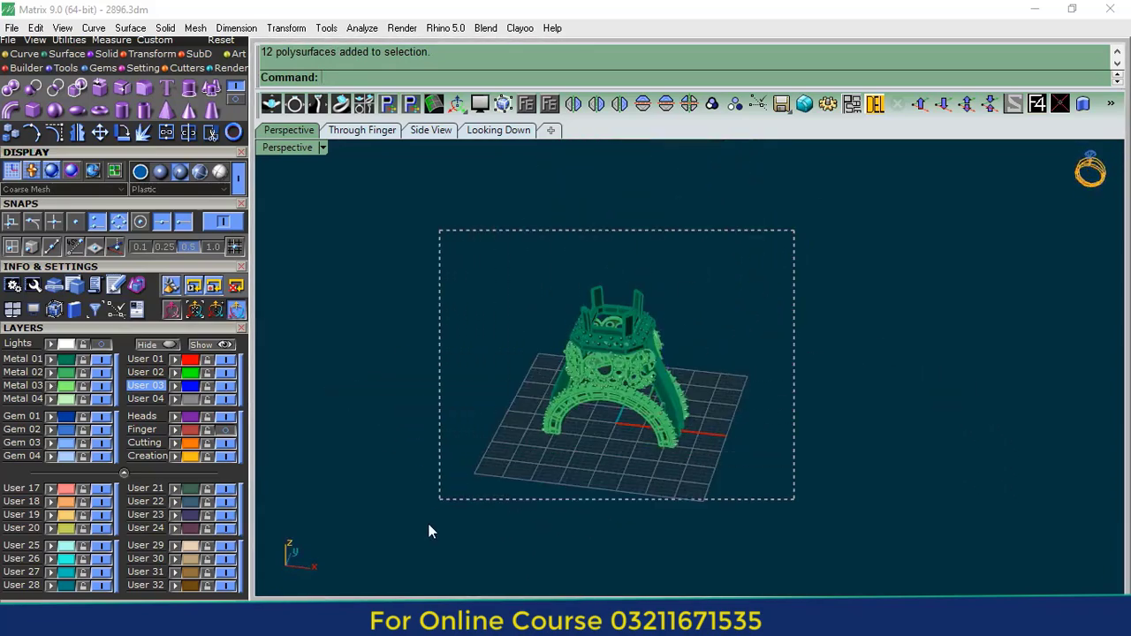
left_click_drag(428, 530, 429, 530)
left_click(712, 105)
left_click(354, 383)
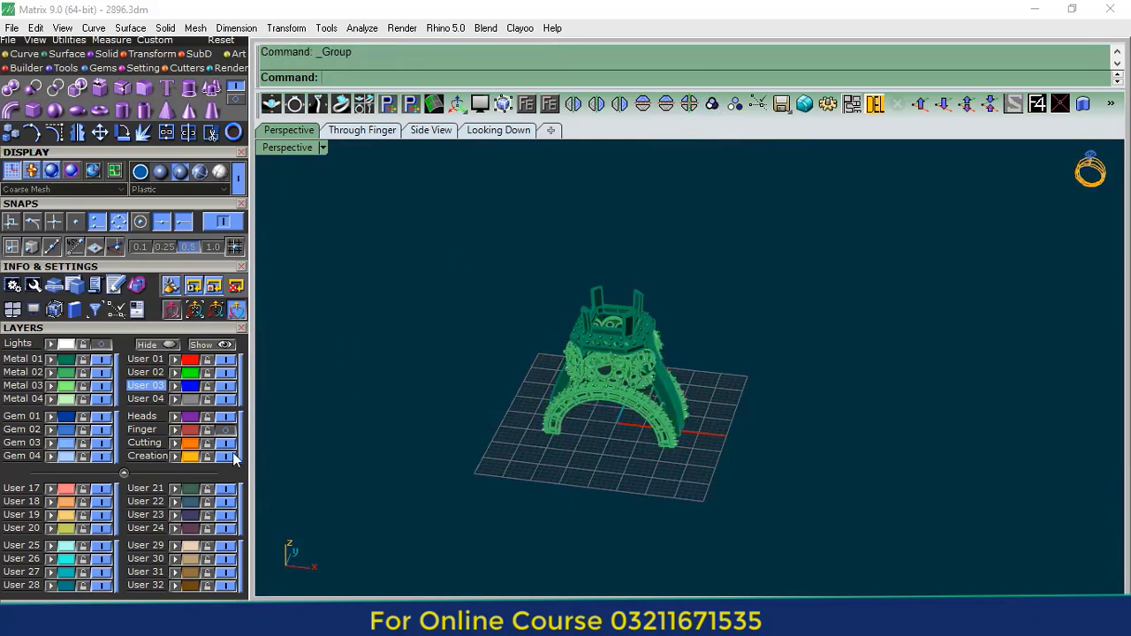
- Select only the full circle around the finger opening and start Profile Placer on it as the rail
scroll(777, 455, "up", 5)
right_click_drag(777, 454, 665, 462)
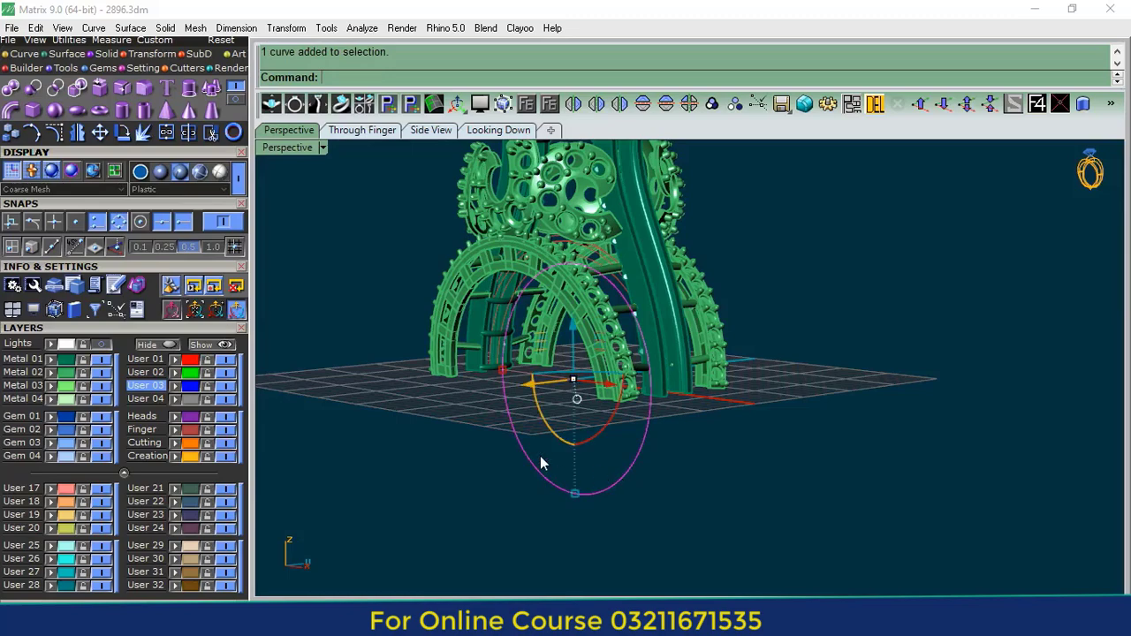
right_click_drag(541, 457, 578, 479)
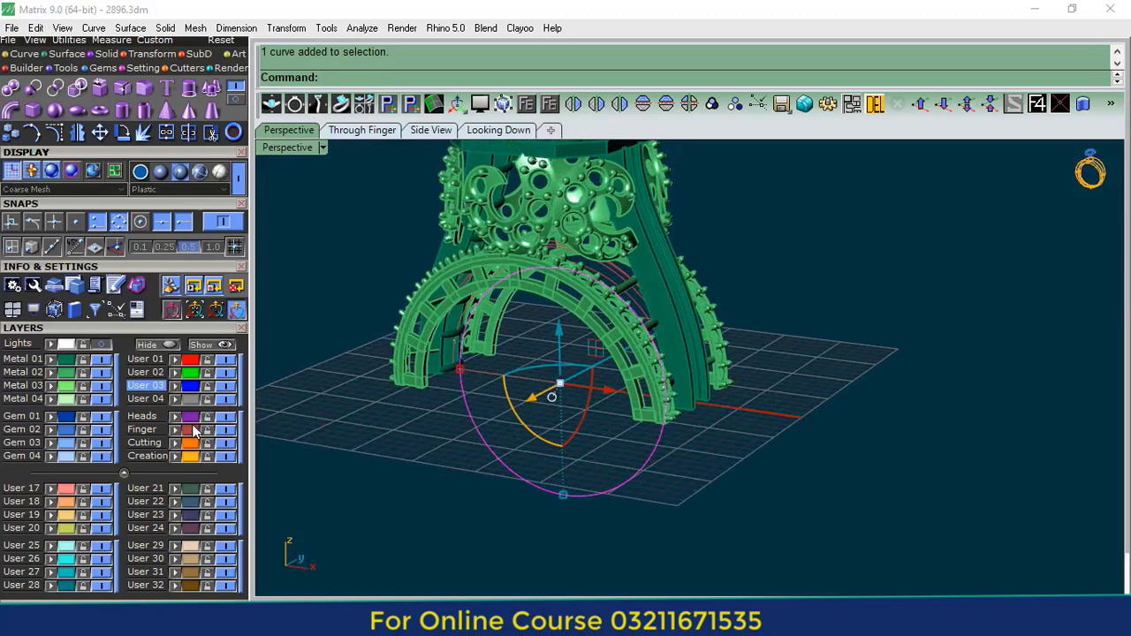
left_click(528, 452, "ctrl")
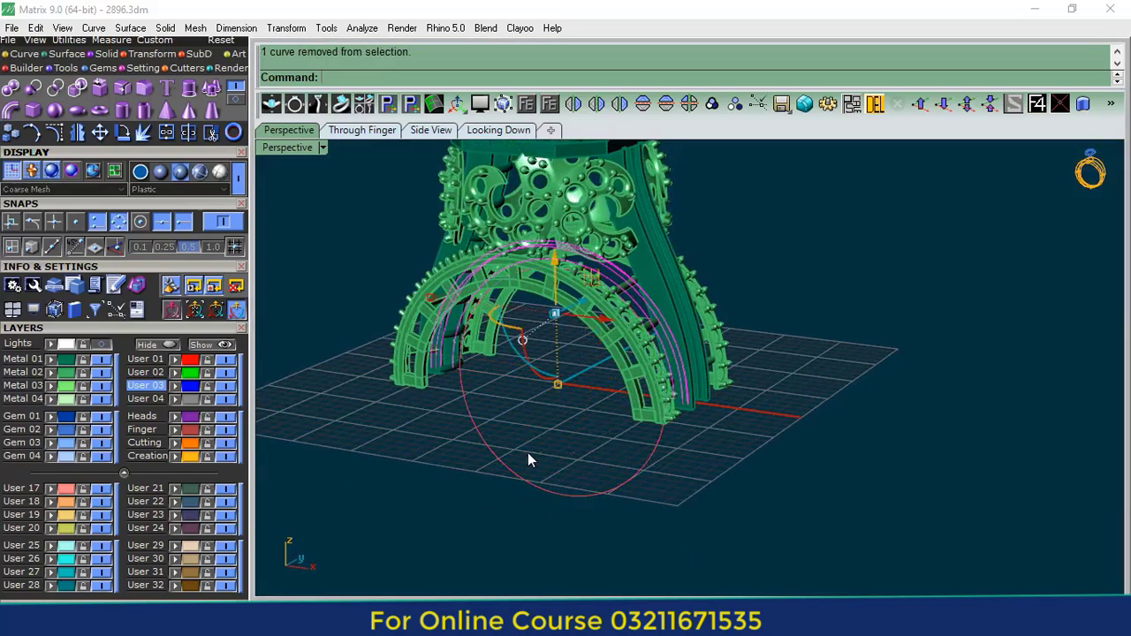
left_click(149, 346)
left_click_drag(542, 440, 500, 512)
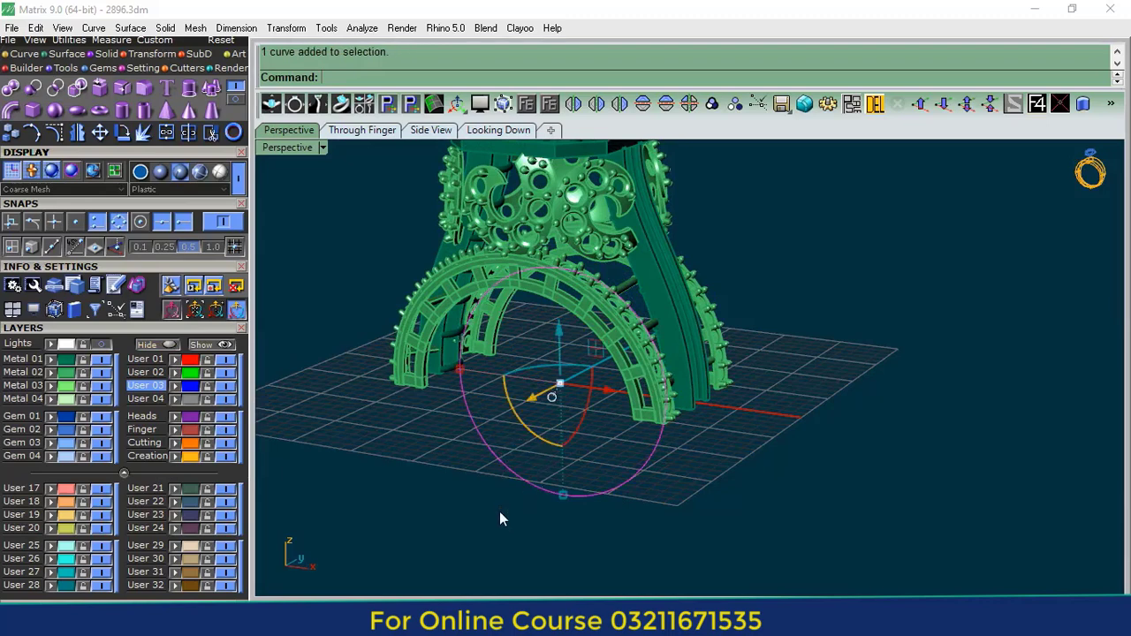
left_click(63, 69)
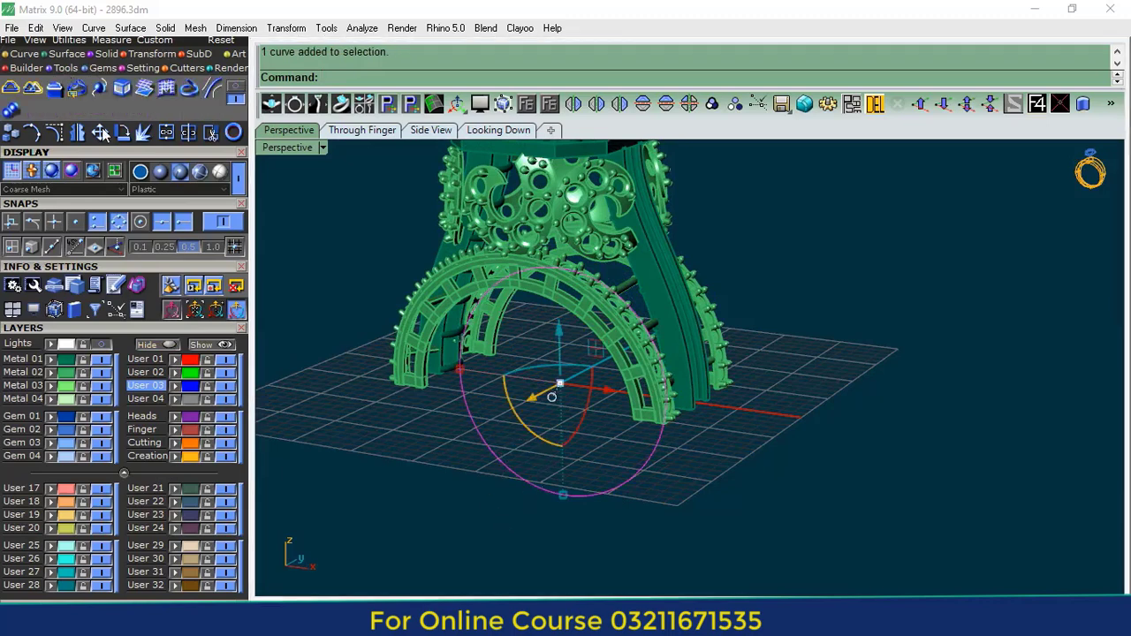
left_click(223, 224)
left_click(236, 92)
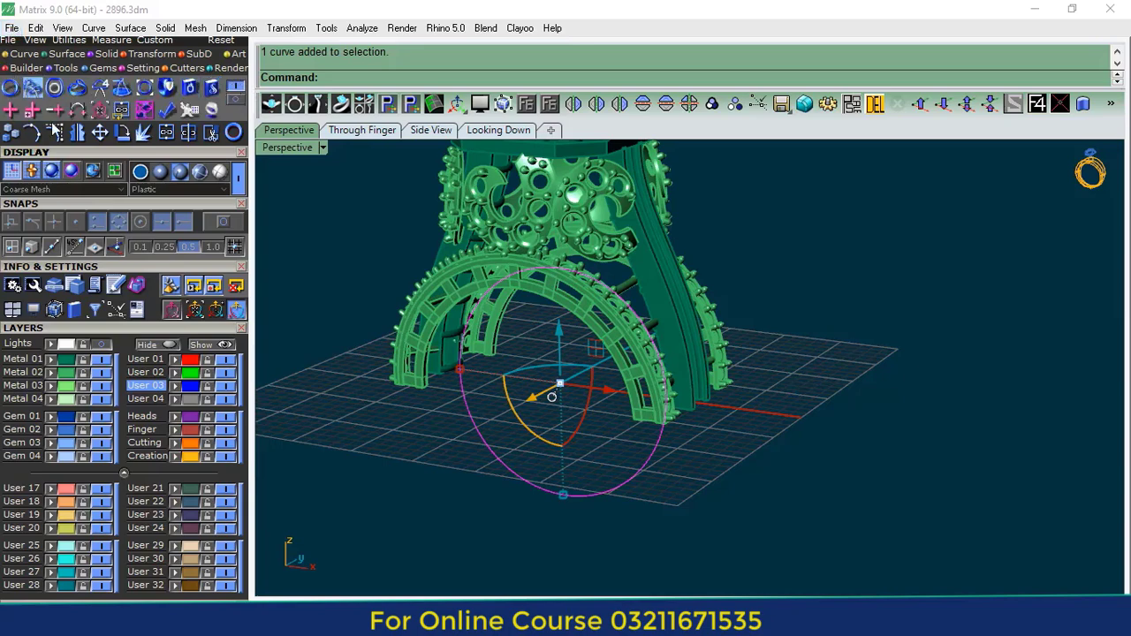
left_click(114, 327)
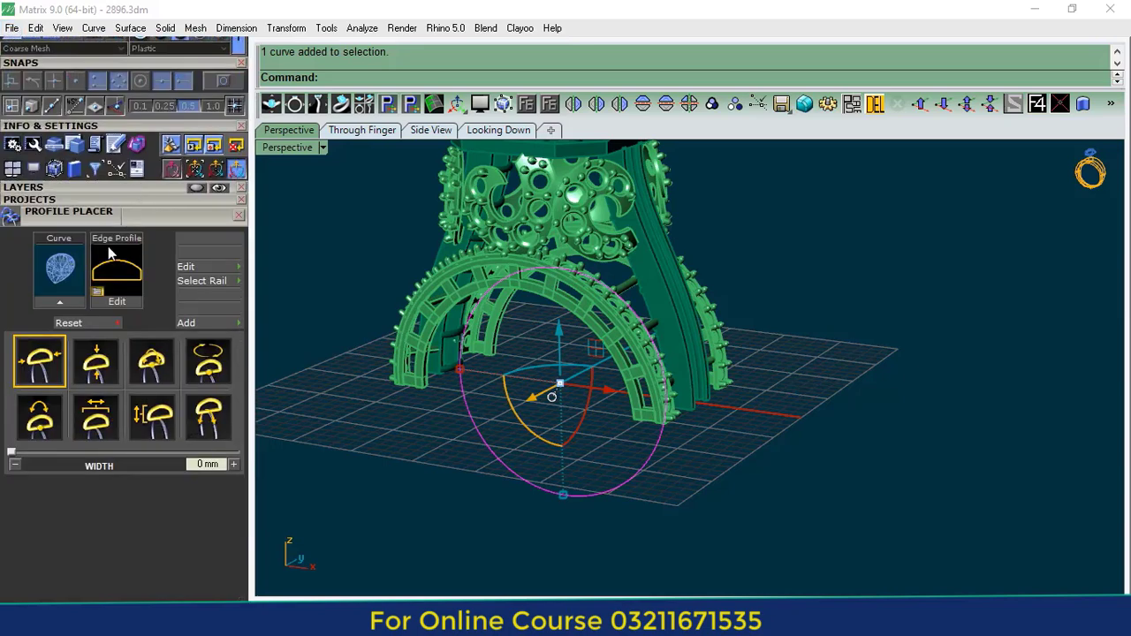
left_click(62, 302)
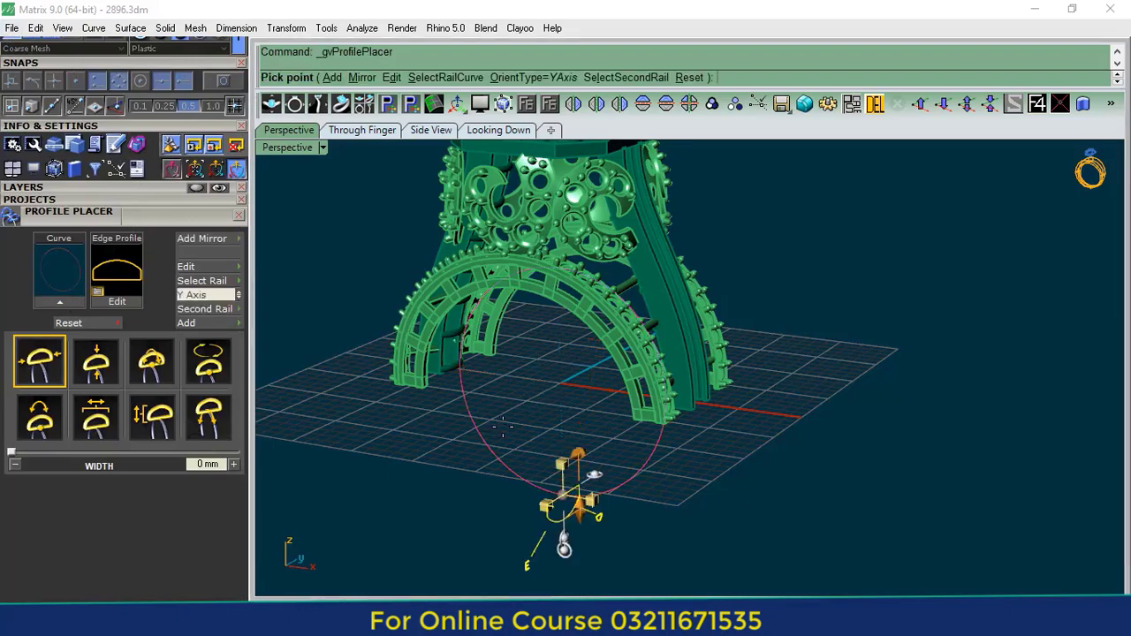
- Choose the rectangular profileplacer_09 shape as the edge profile
right_click_drag(725, 450, 786, 438, "shift")
right_click_drag(785, 438, 703, 260)
scroll(621, 303, "up", 3)
scroll(621, 303, "up", 3)
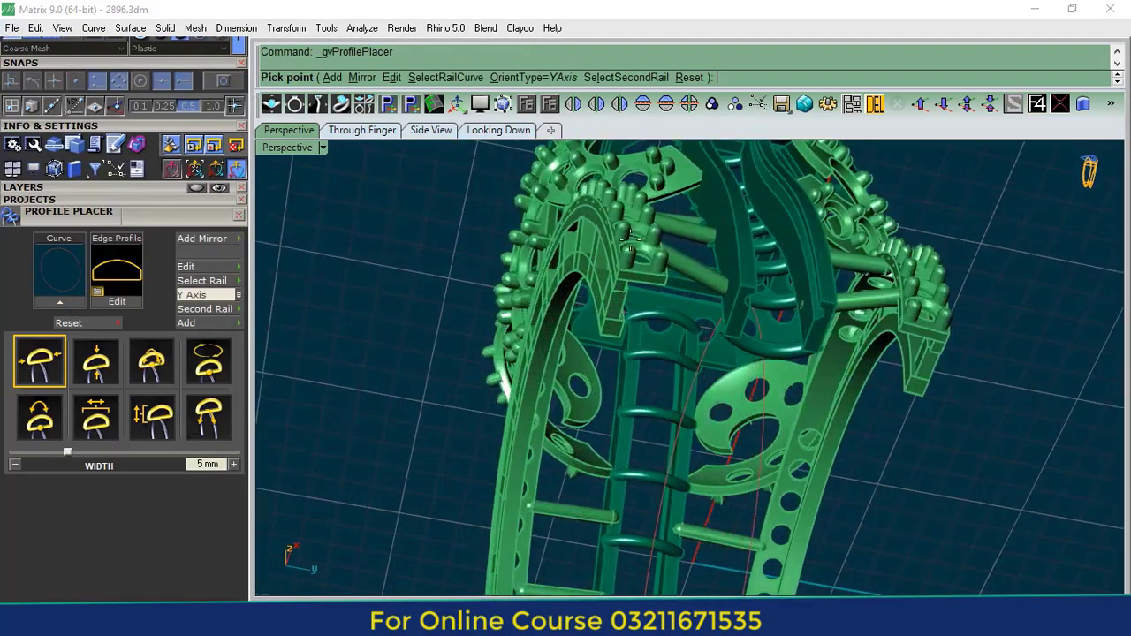
left_click(116, 276)
scroll(652, 362, "down", 3)
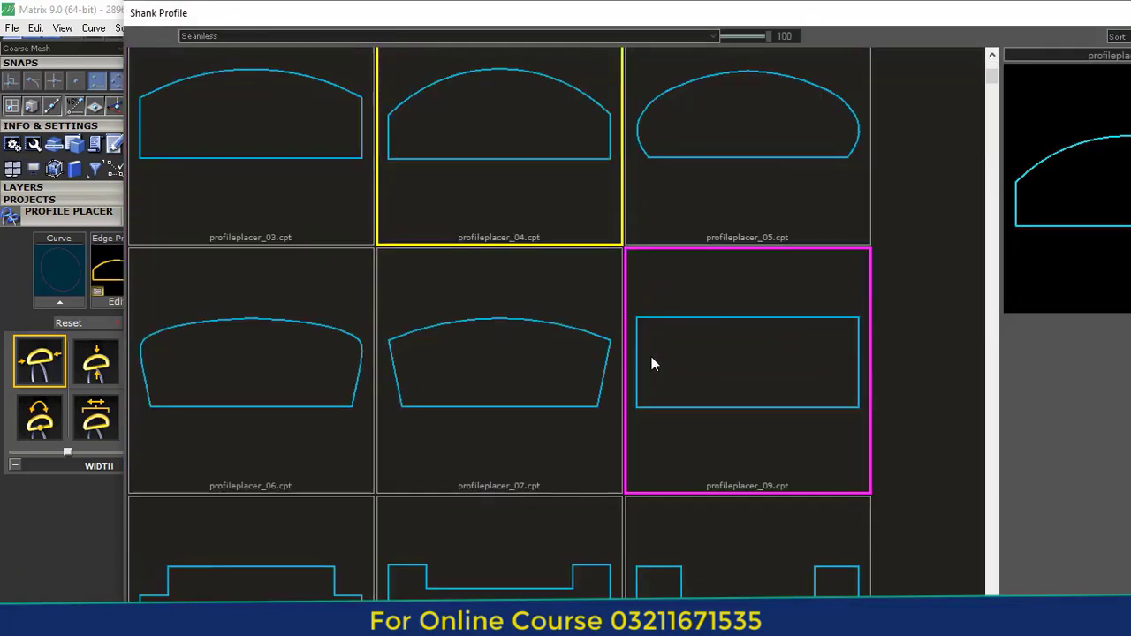
left_click(730, 363)
- Slide the rectangular profile along the circle to about 74 %, at the open end of the half-shanks
right_click_drag(835, 523, 870, 523)
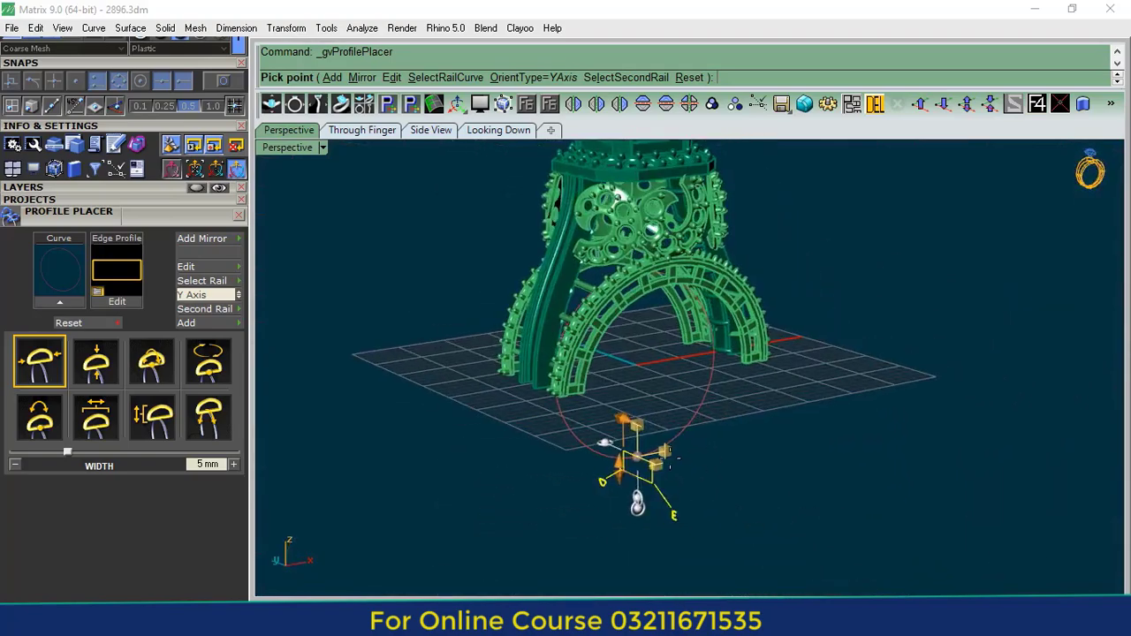
left_click_drag(629, 455, 693, 358)
scroll(895, 430, "up", 5)
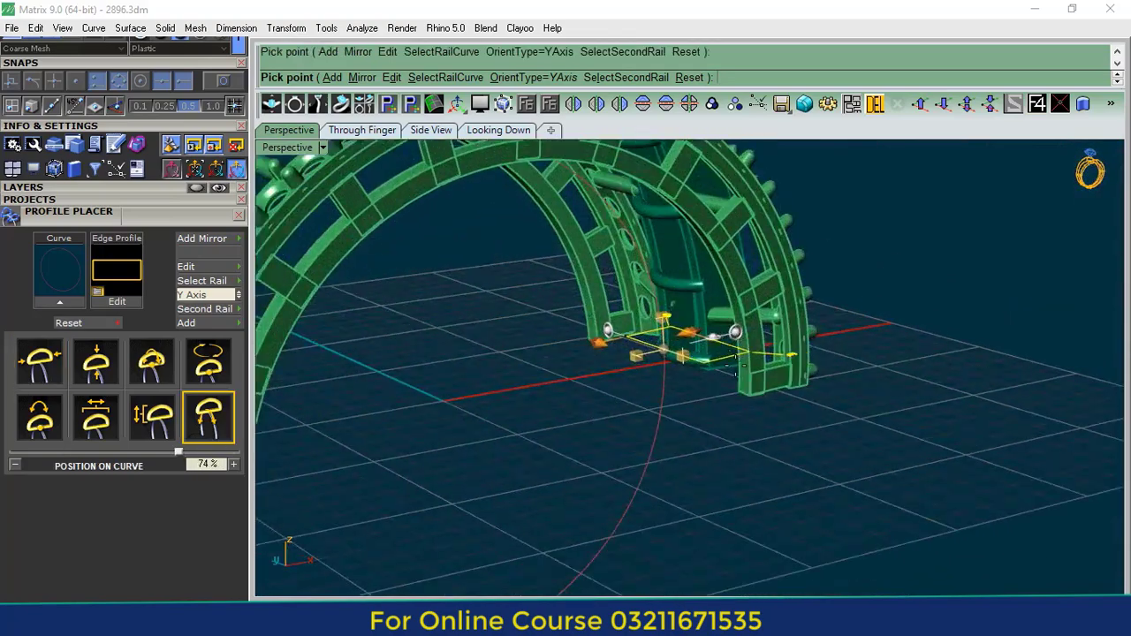
right_click_drag(896, 429, 588, 212)
right_click_drag(750, 323, 694, 318, "shift")
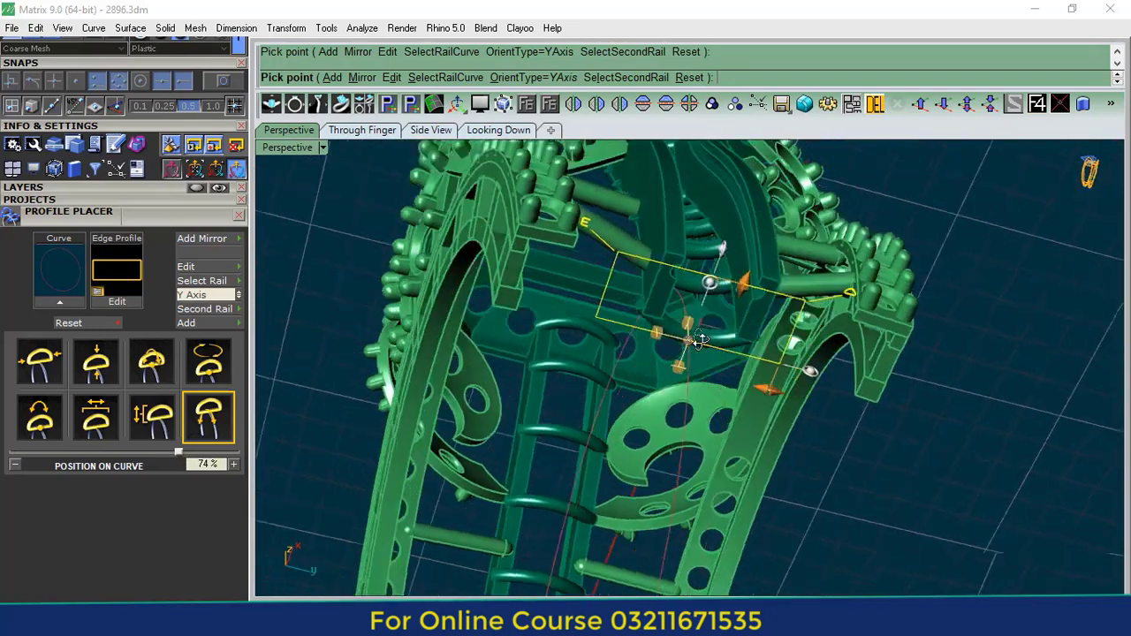
- Widen the profile to 10.34 mm to span both half-shanks and set its height to 2.49 mm
right_click_drag(826, 353, 771, 350)
left_click_drag(772, 369, 870, 362)
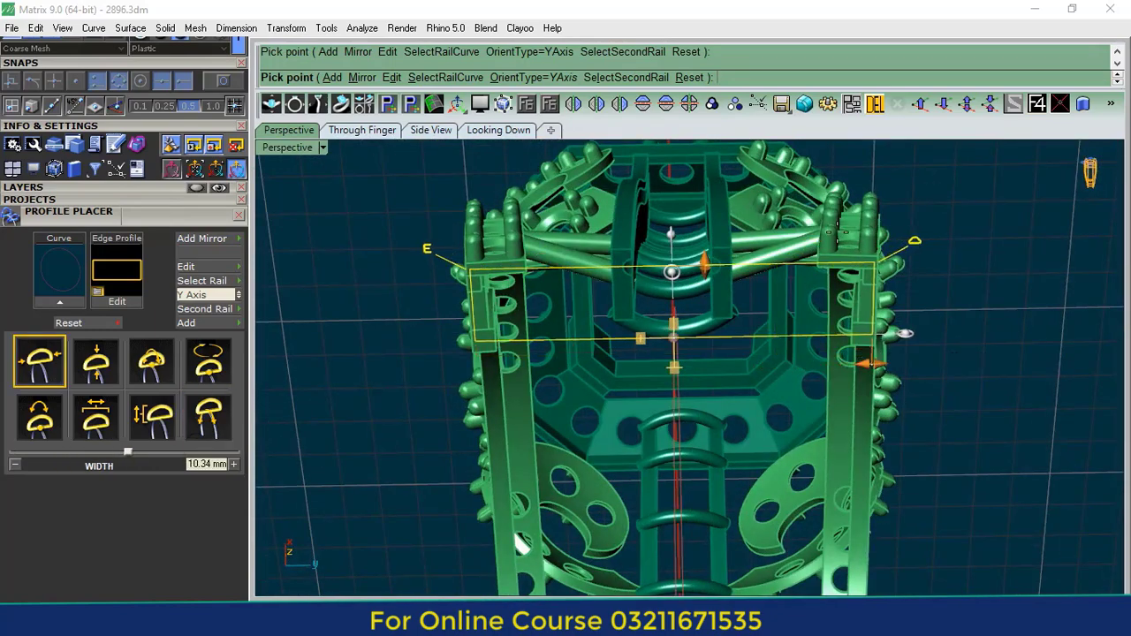
scroll(870, 362, "up", 3)
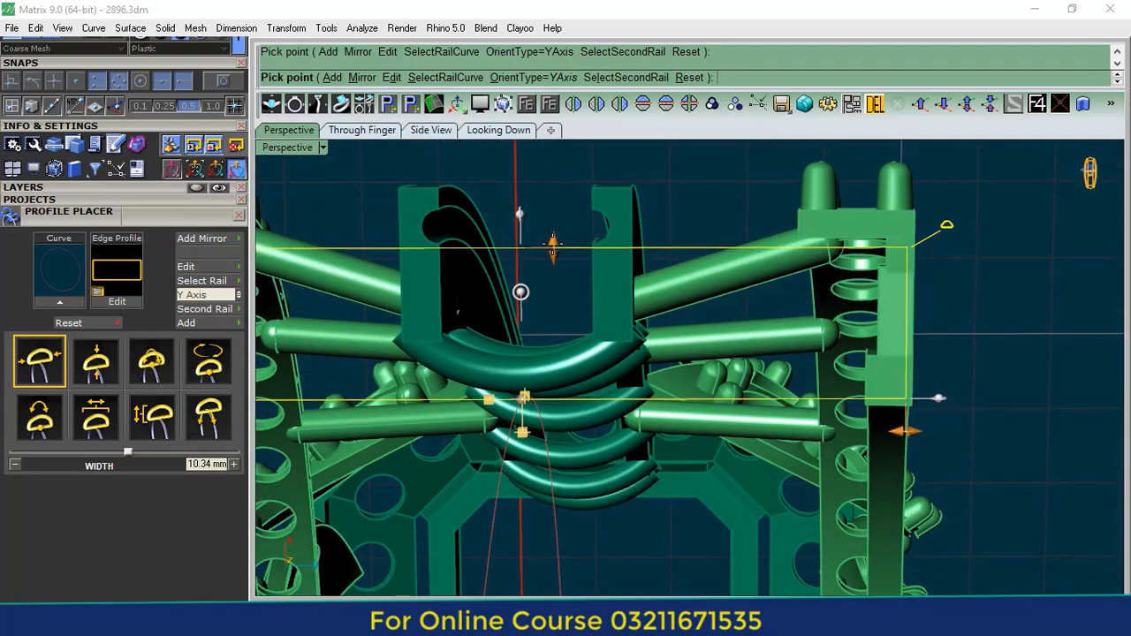
left_click_drag(552, 247, 579, 220)
right_click_drag(824, 366, 687, 403)
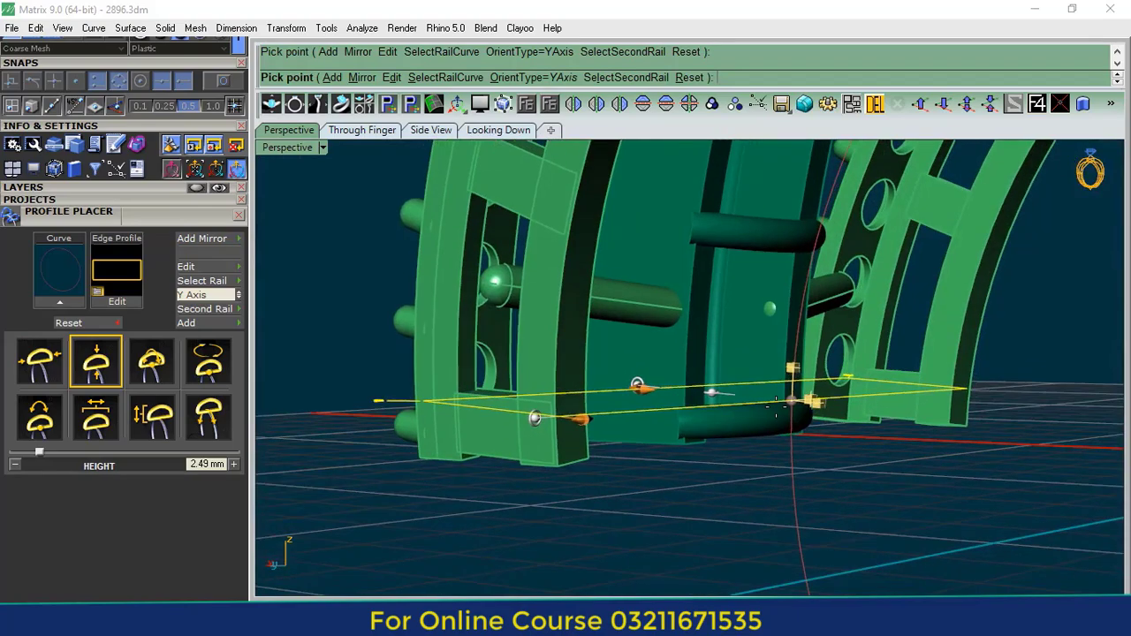
- Fine-tune the profile's position on the circle to 74.7 %, flush with the half-shank ends
left_click_drag(791, 402, 789, 424)
scroll(623, 415, "down", 4)
right_click_drag(623, 415, 783, 471)
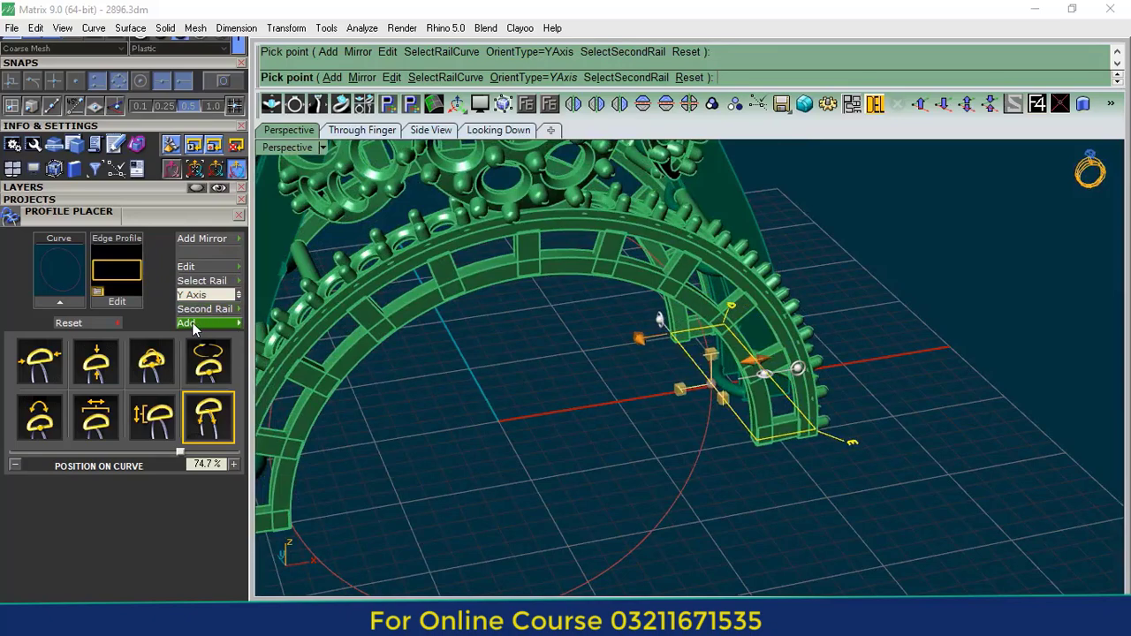
- Turn on object snapping, add a second rectangular profile and snap it to the circle's lowest point at 0 %
left_click(227, 82)
scroll(607, 407, "down", 3)
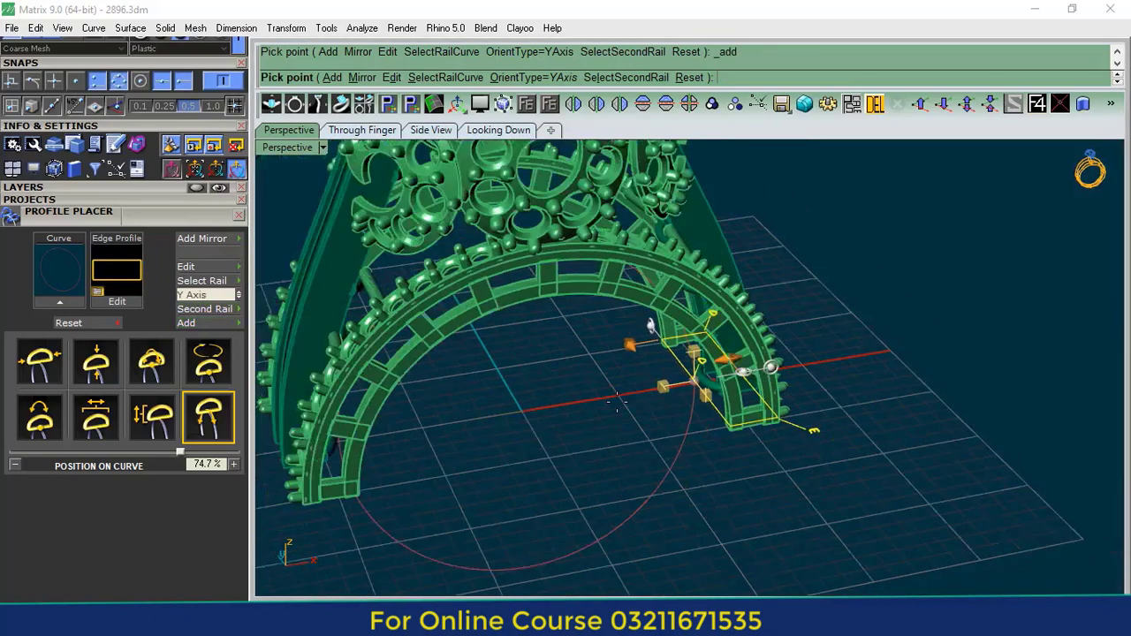
right_click_drag(601, 397, 677, 386)
left_click(675, 375)
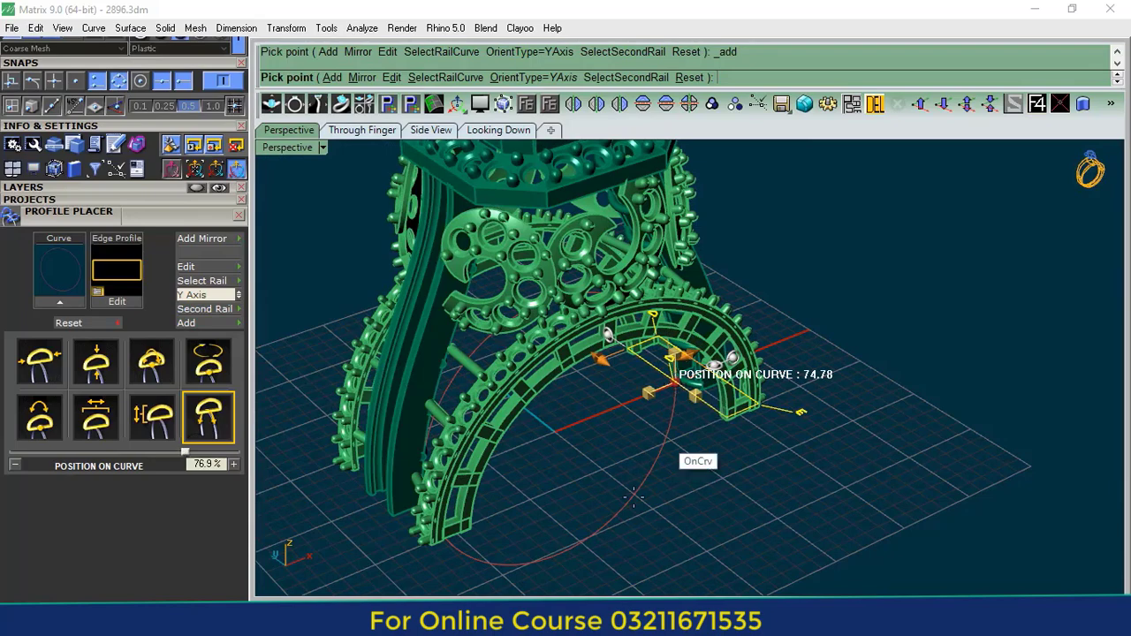
left_click(432, 130)
scroll(580, 216, "down", 20)
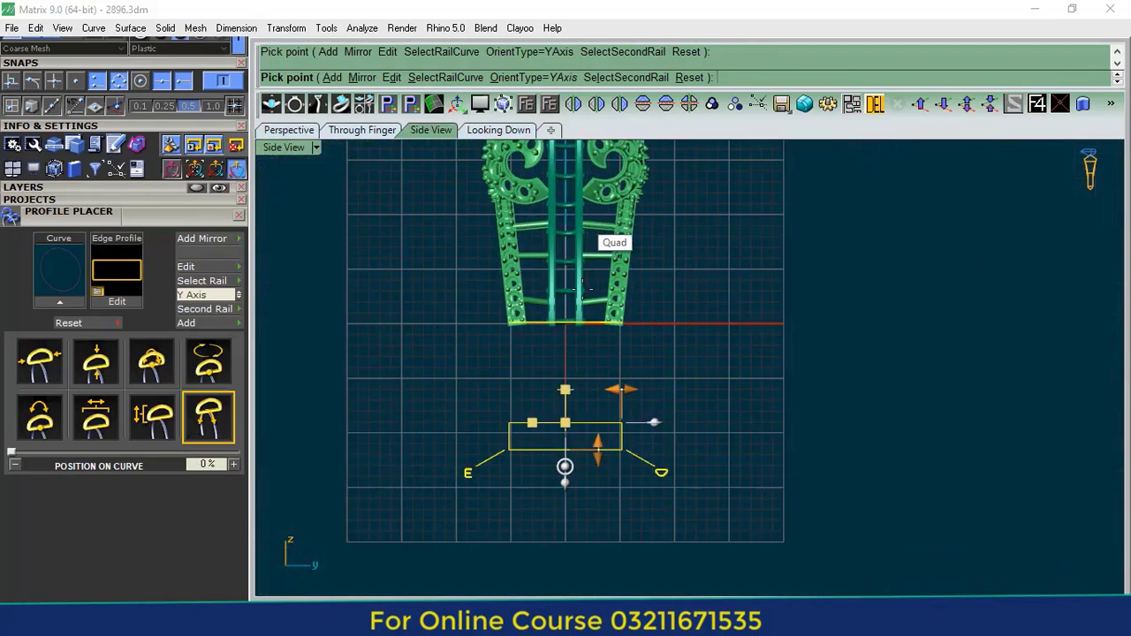
scroll(559, 484, "up", 14)
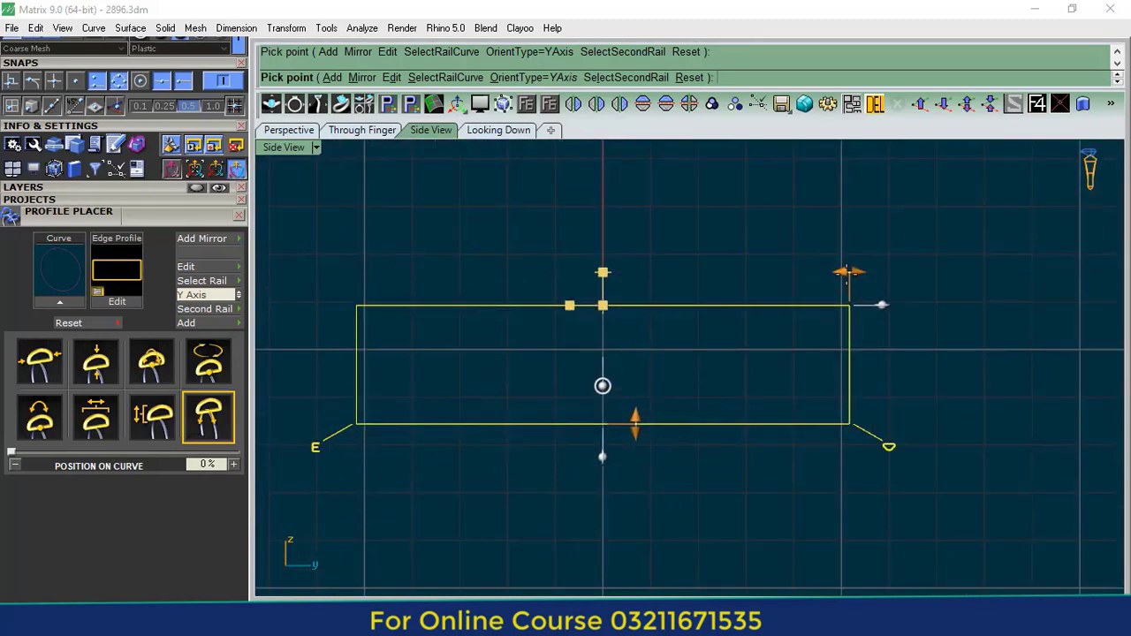
- Reduce the lowest profile to 6.08 mm wide and 1.55 mm high, and finish placing profiles
mouse_move(850, 272)
left_click_drag(850, 272, 645, 263)
mouse_move(635, 422)
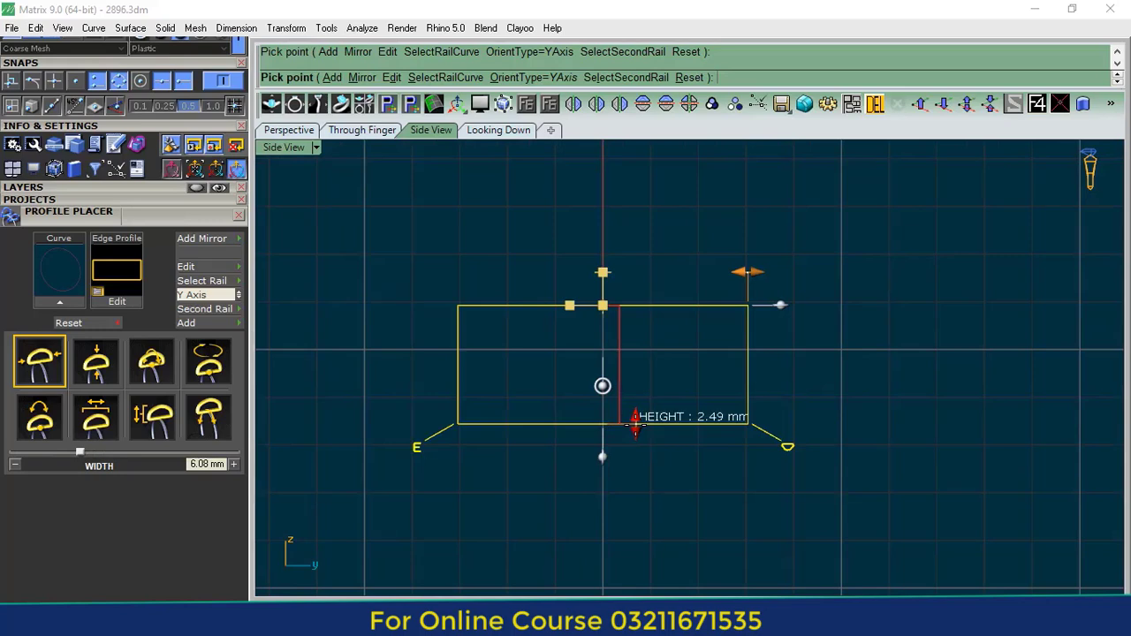
left_click_drag(635, 422, 635, 379)
scroll(765, 356, "down", 3)
right_click_drag(775, 350, 777, 397)
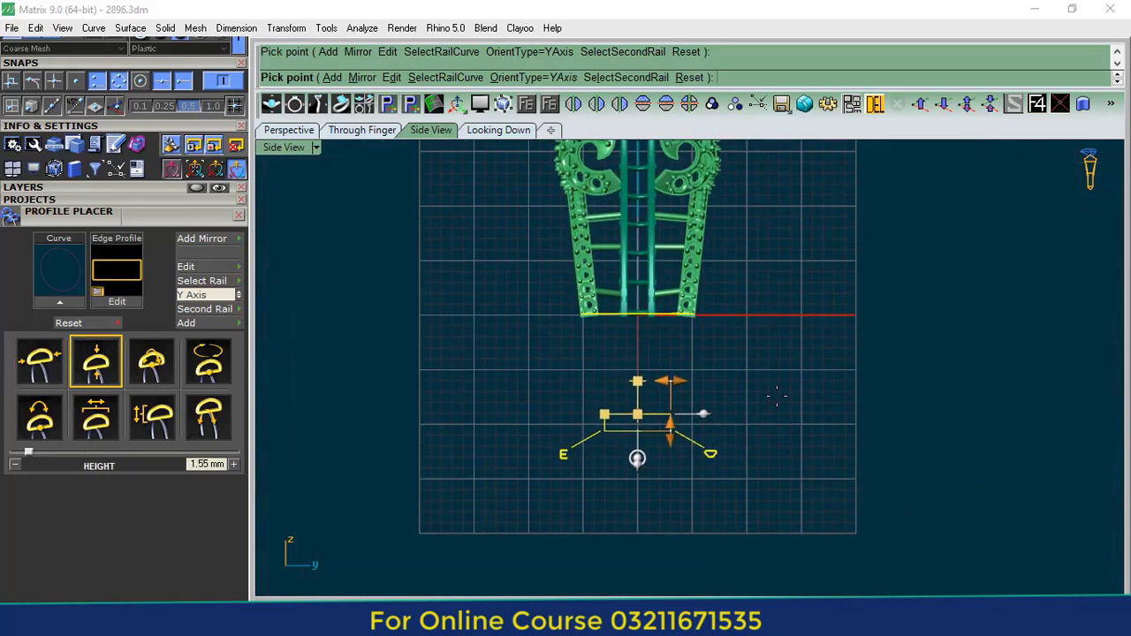
right_click(778, 397)
- Sweep a closed freeform band along the circle through the two rectangular profiles with Sweep 1 Rail
left_click(278, 131)
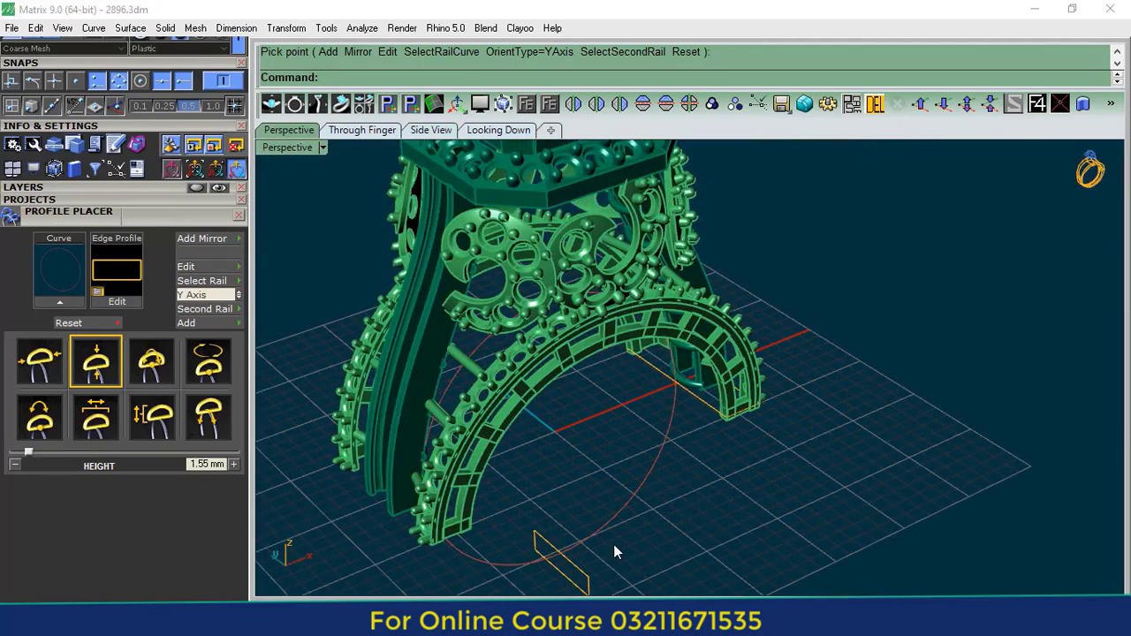
left_click_drag(684, 521, 543, 575)
scroll(638, 375, "up", 5)
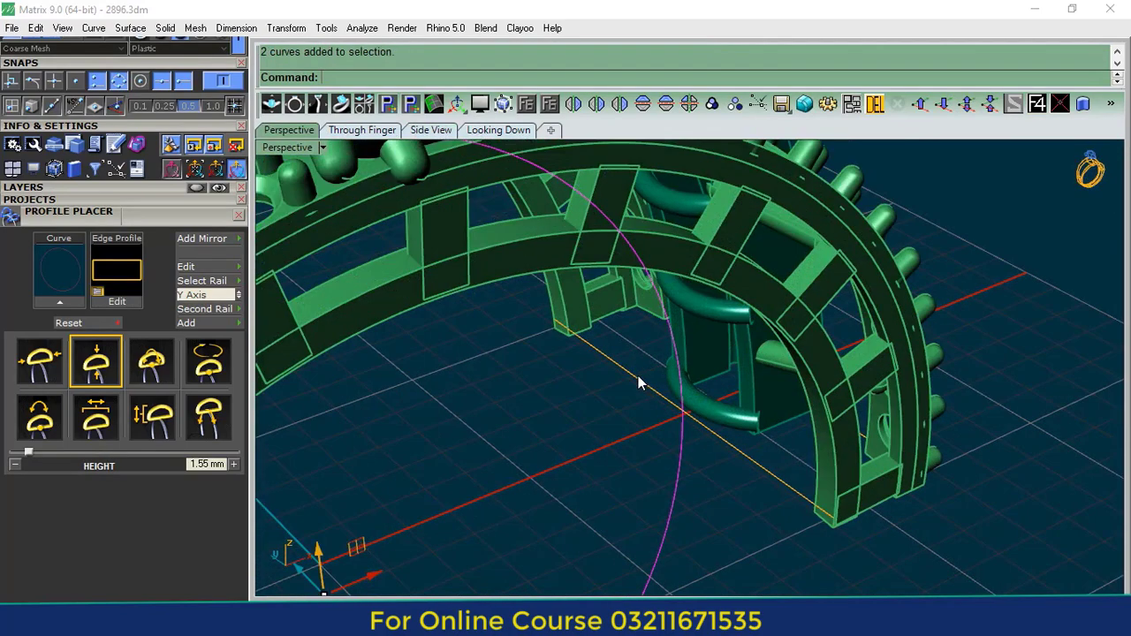
scroll(637, 374, "down", 2)
scroll(716, 324, "down", 4)
left_click(238, 214)
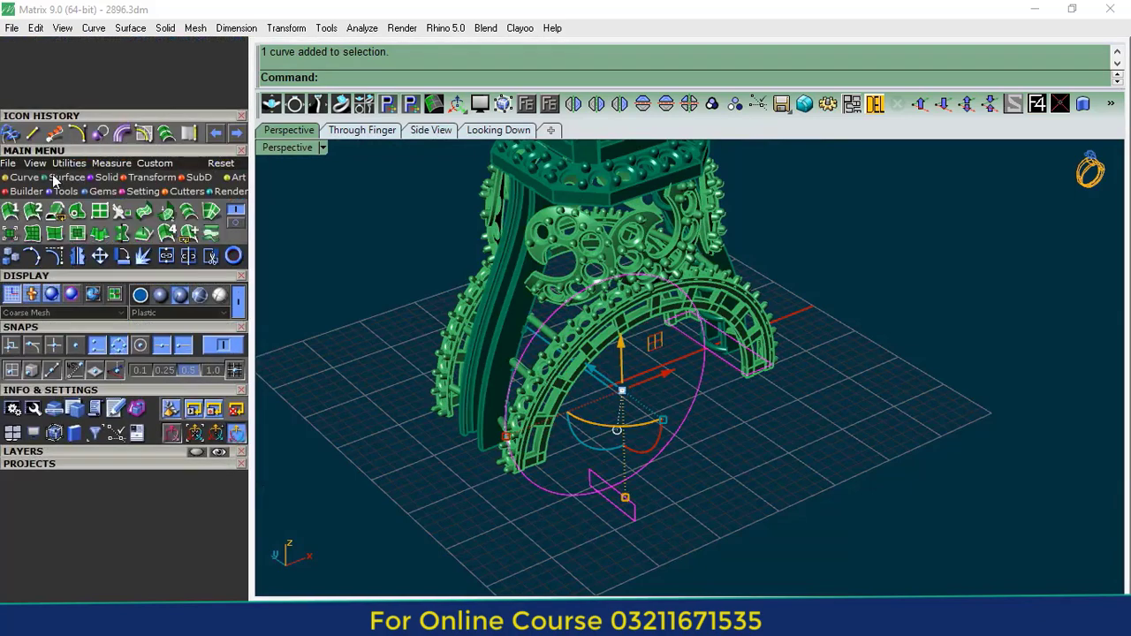
left_click(9, 210)
right_click_drag(772, 445, 822, 452, "shift")
right_click(822, 452)
right_click_drag(637, 333, 548, 331, "shift")
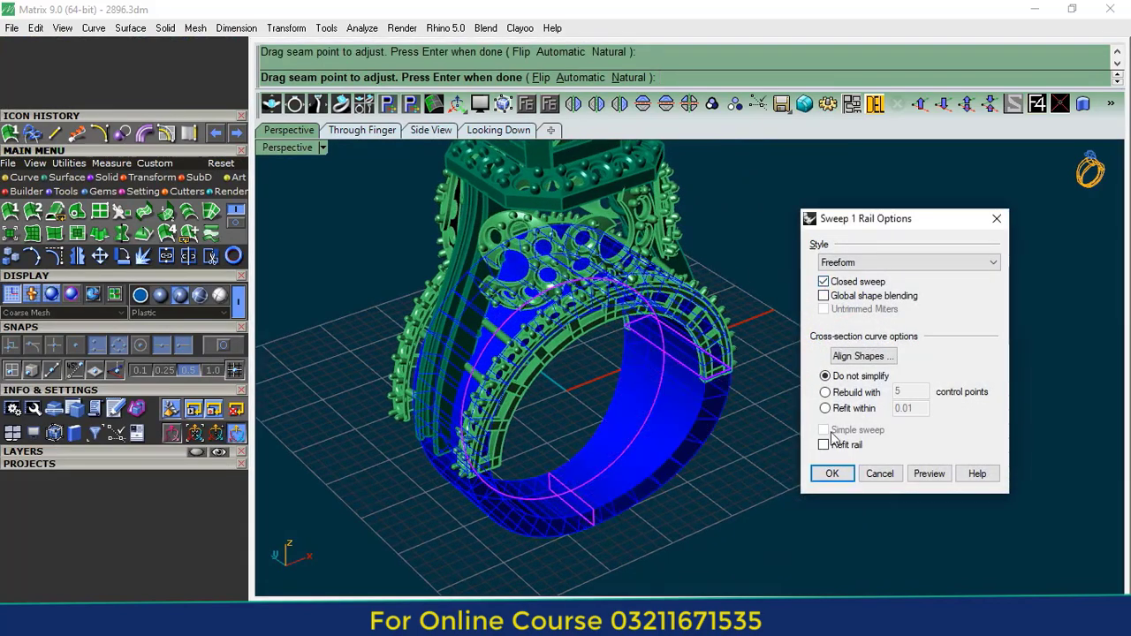
left_click(831, 473)
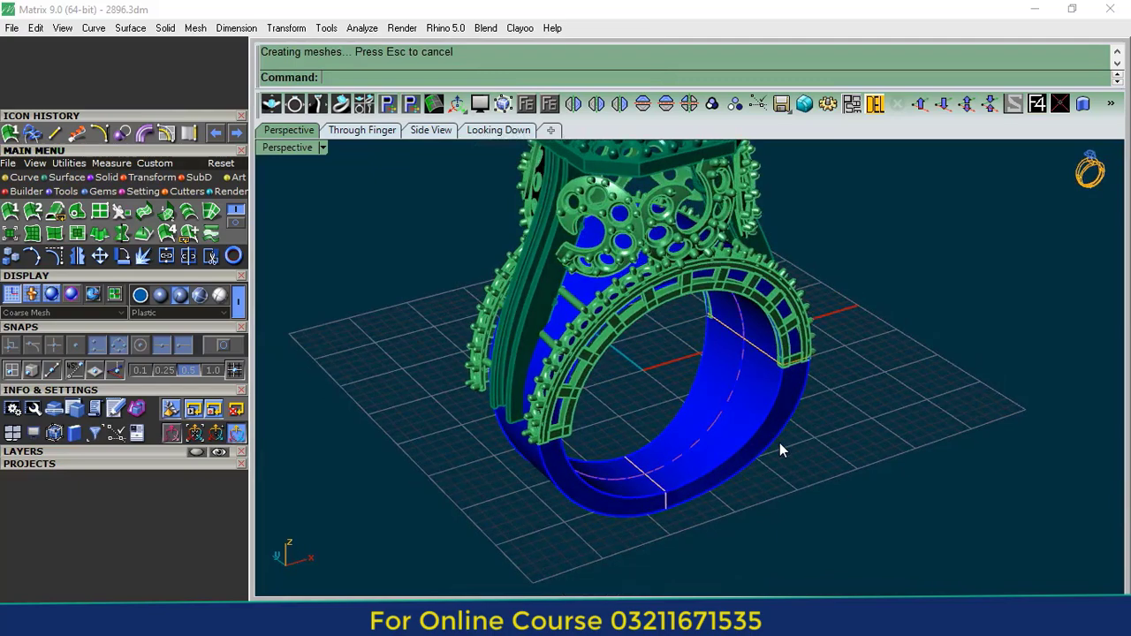
- Split the swept band with the two profile curves and delete everything except the lower quarter segment between them
left_click(764, 432)
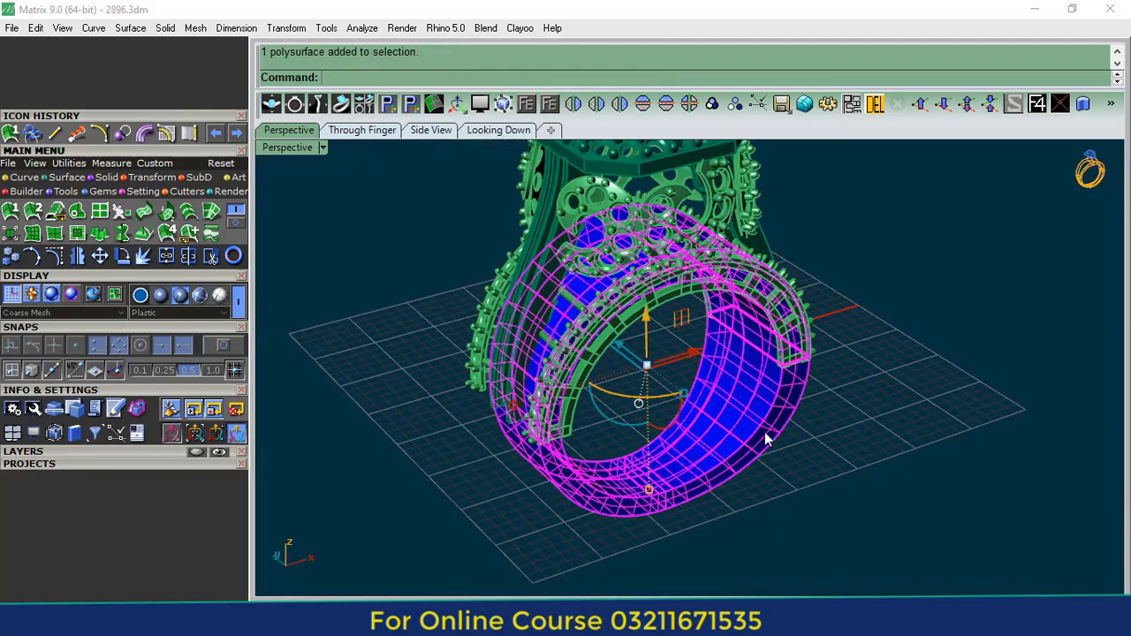
left_click(188, 255)
left_click(136, 450)
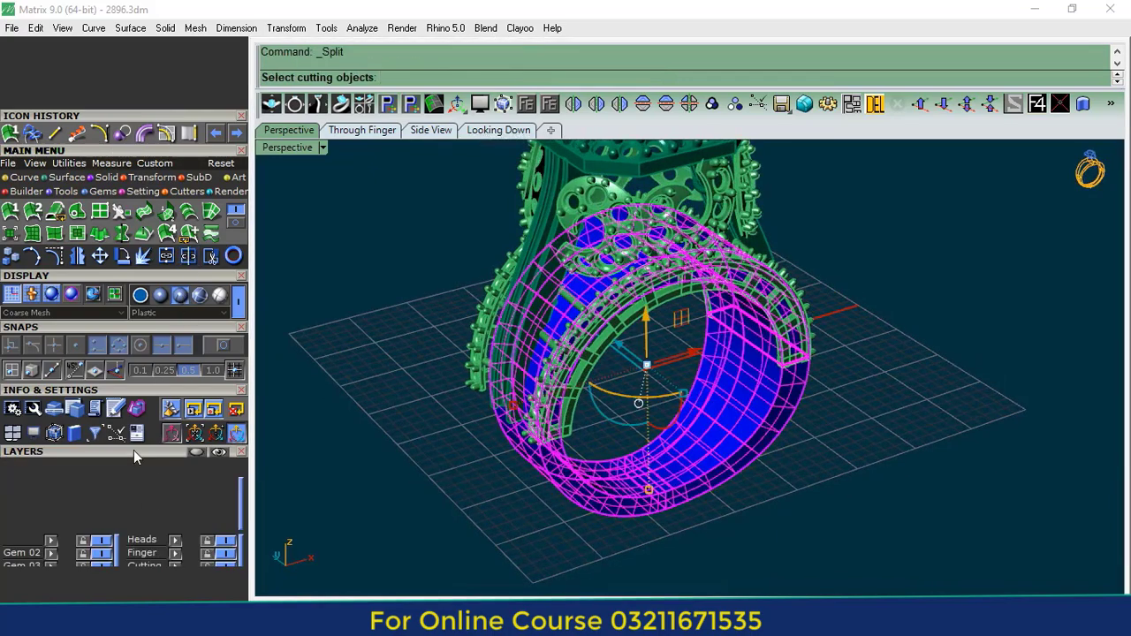
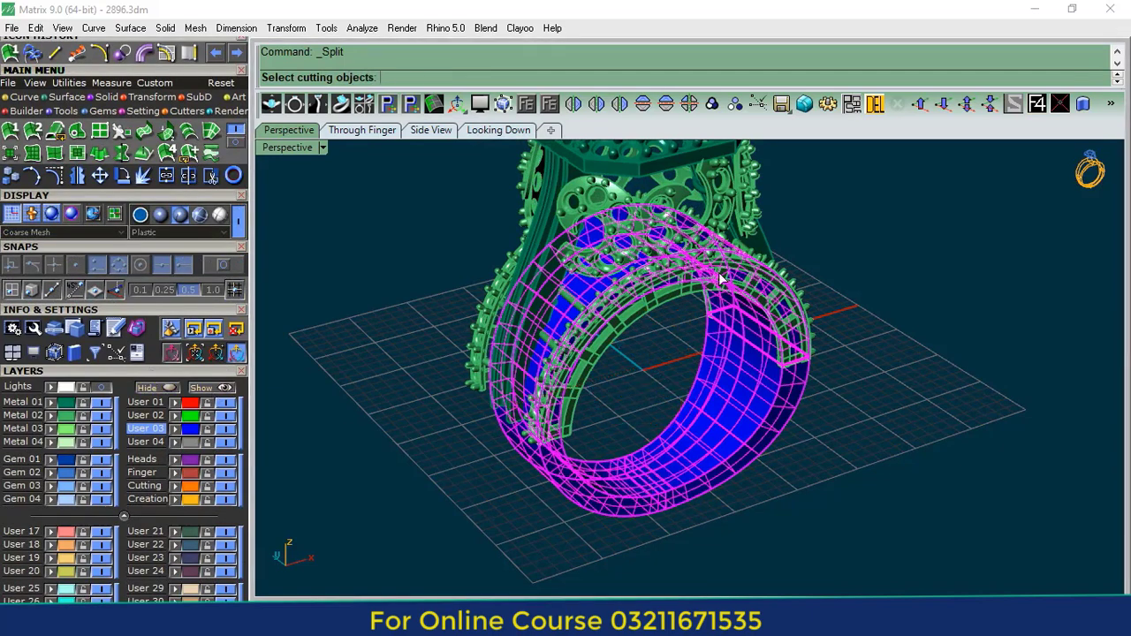
left_click(193, 501)
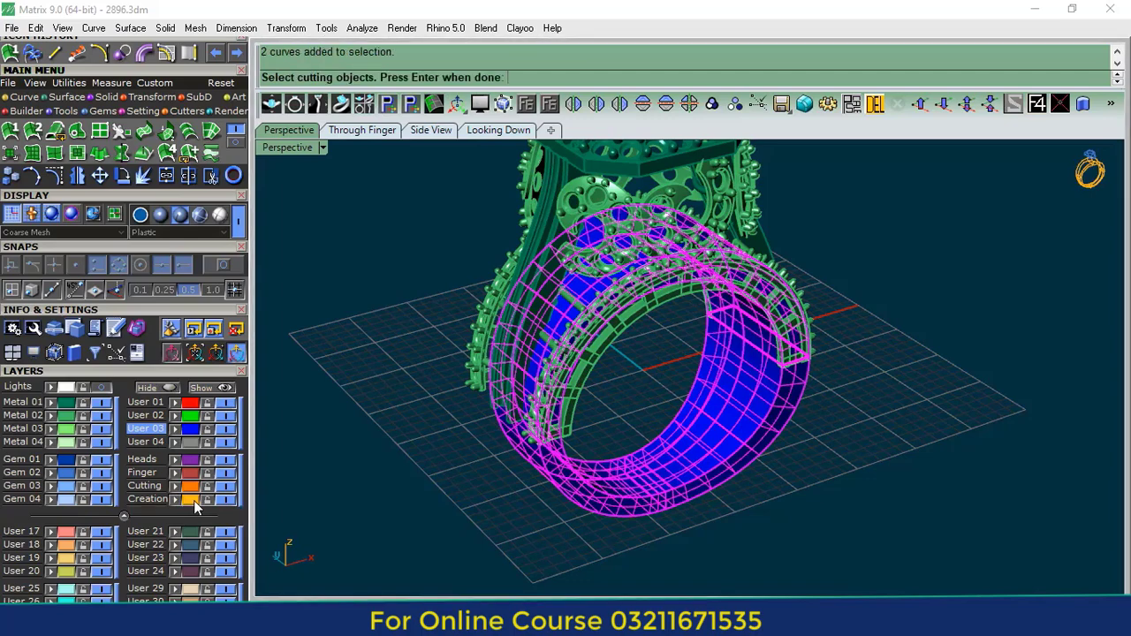
key("Return")
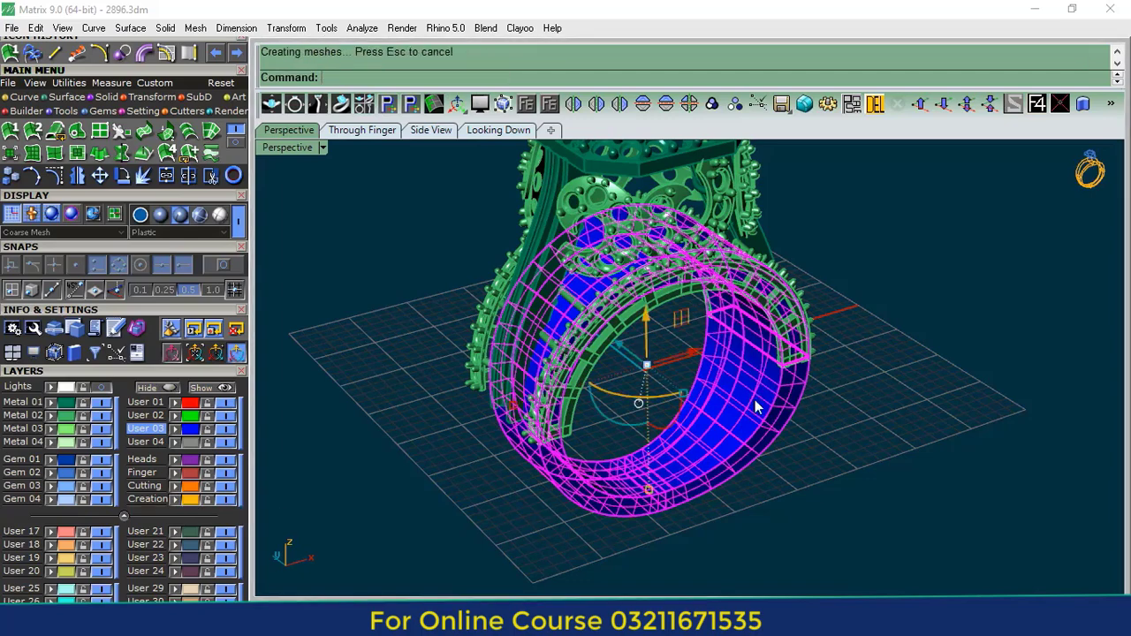
left_click(770, 433, "ctrl")
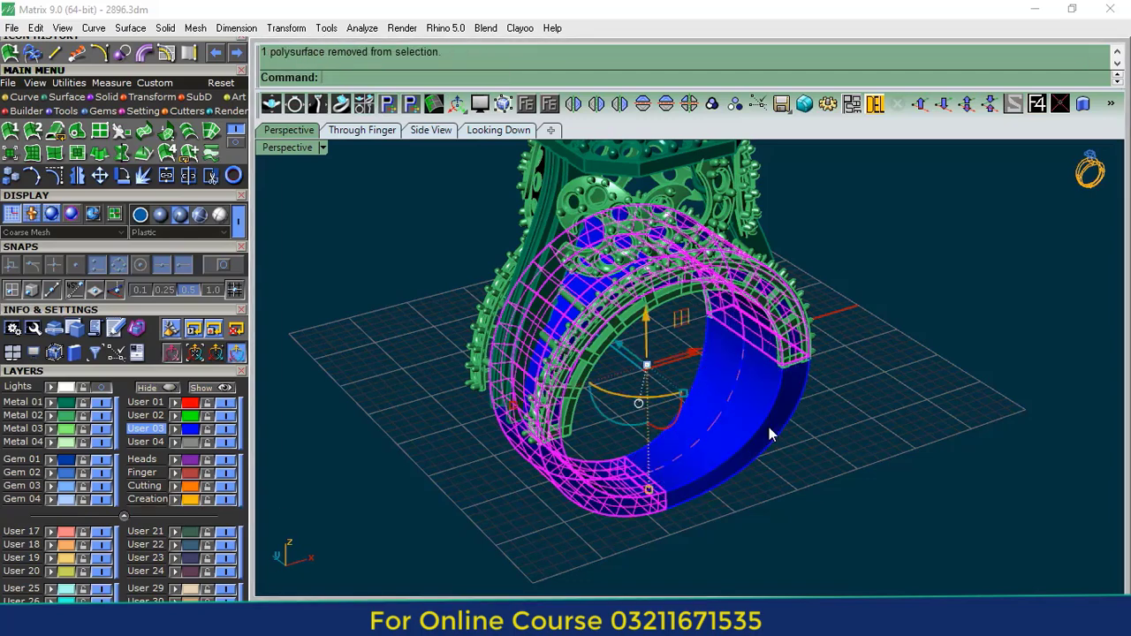
key("Delete")
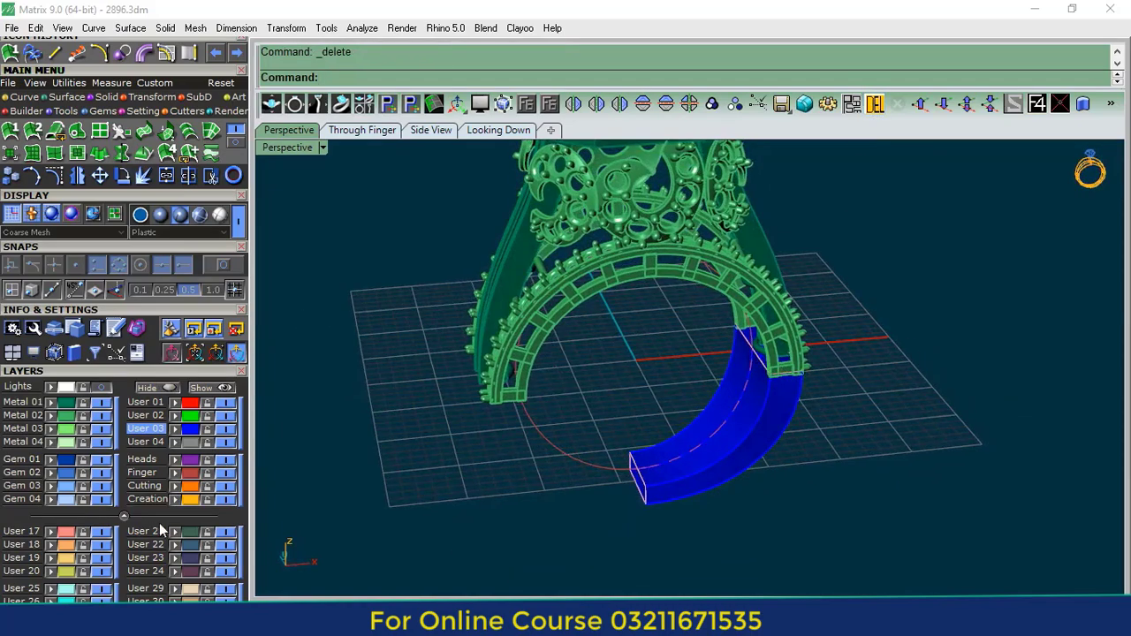
- In the Through Finger view, draw a straight line from 0,0,0 slanting across the quarter band near its lower end
right_click_drag(873, 469, 739, 457)
left_click(733, 468)
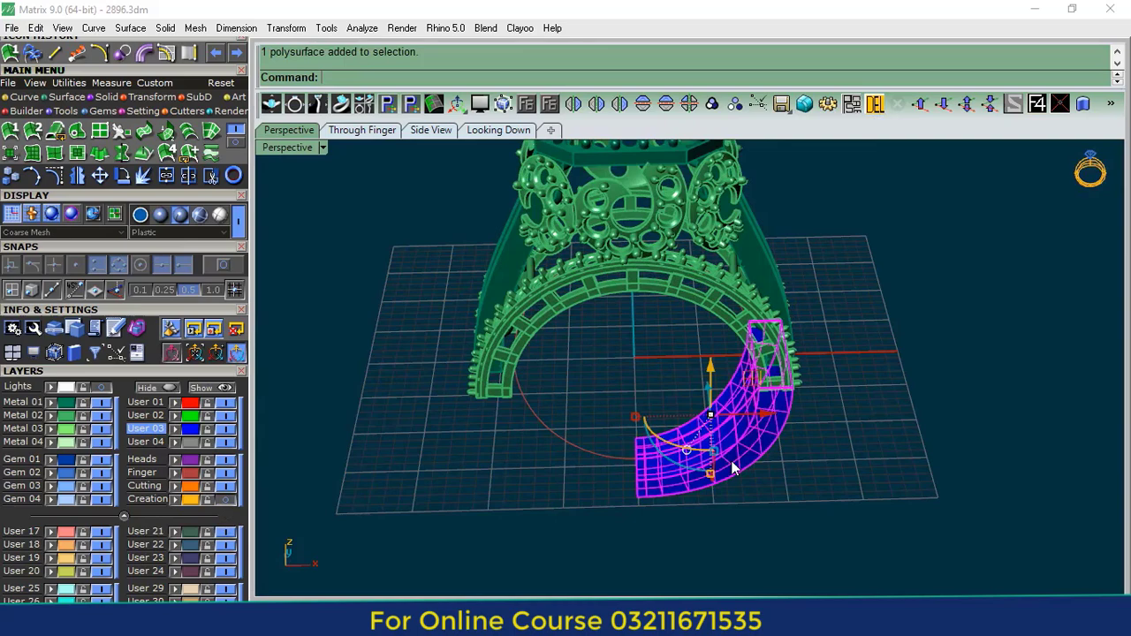
left_click(355, 134)
left_click(56, 54)
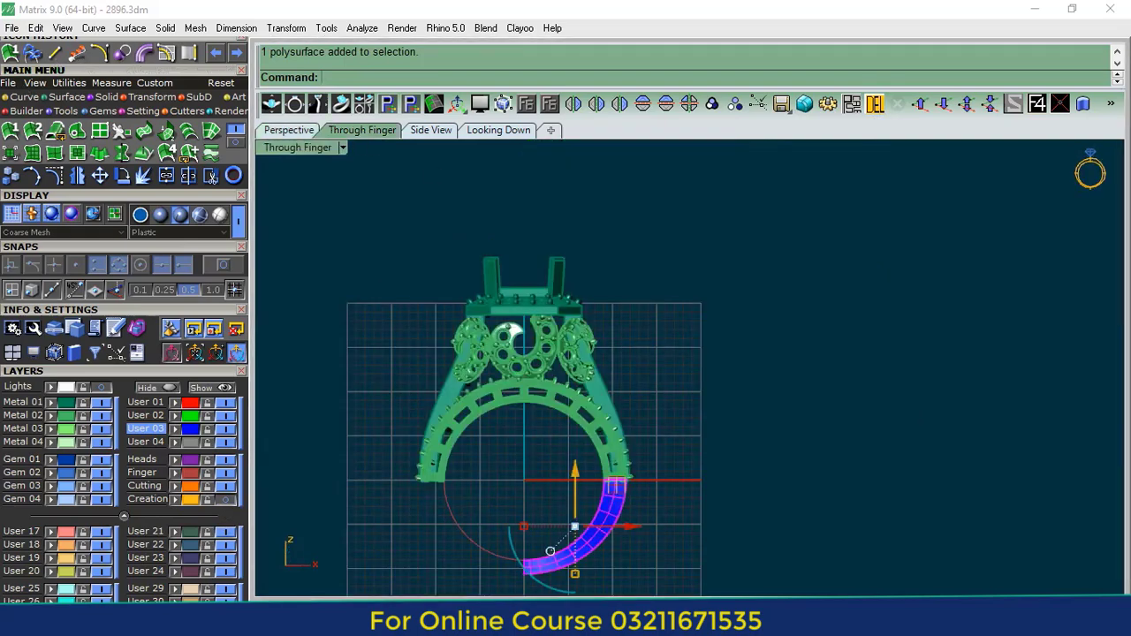
left_click(1058, 104)
scroll(618, 425, "up", 6)
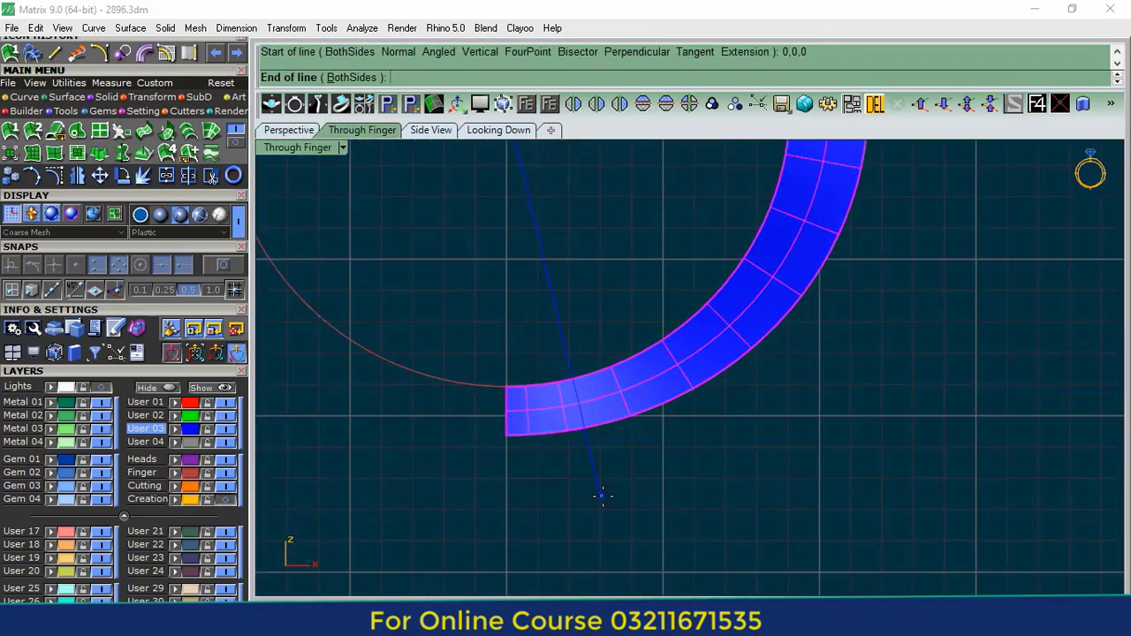
left_click(607, 500)
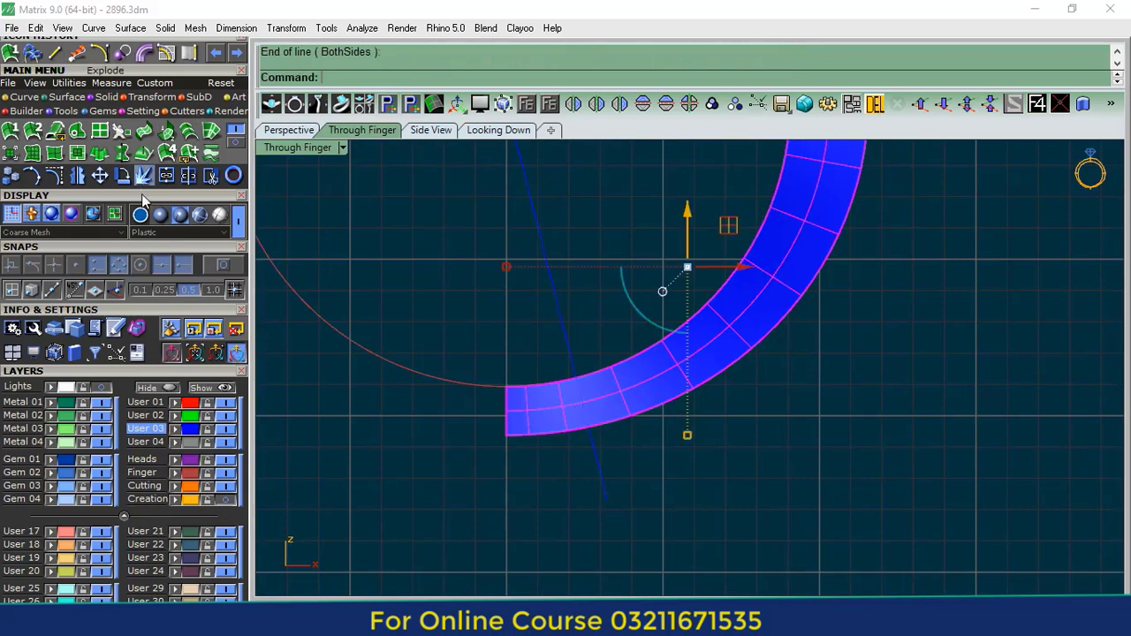
- Split the quarter band with the slanted line to separate a short piece at its lower end
left_click(188, 175)
left_click(492, 269)
right_click(398, 300)
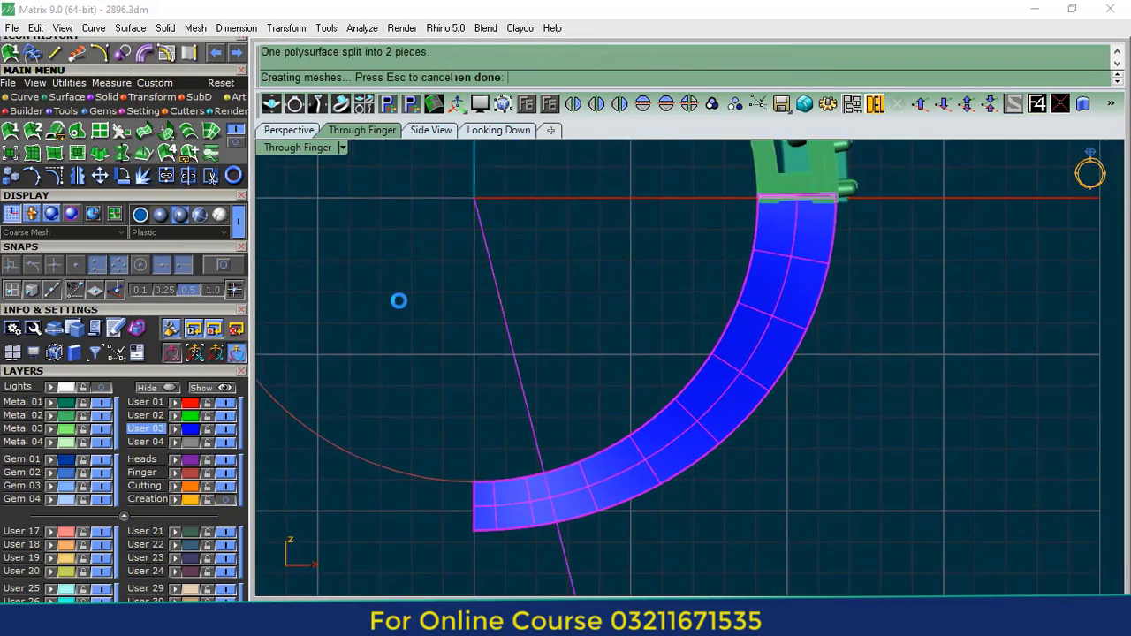
- Mirror the short end piece across the ring's vertical centre axis and delete the slanted cutting line
left_click(512, 524)
left_click(572, 103)
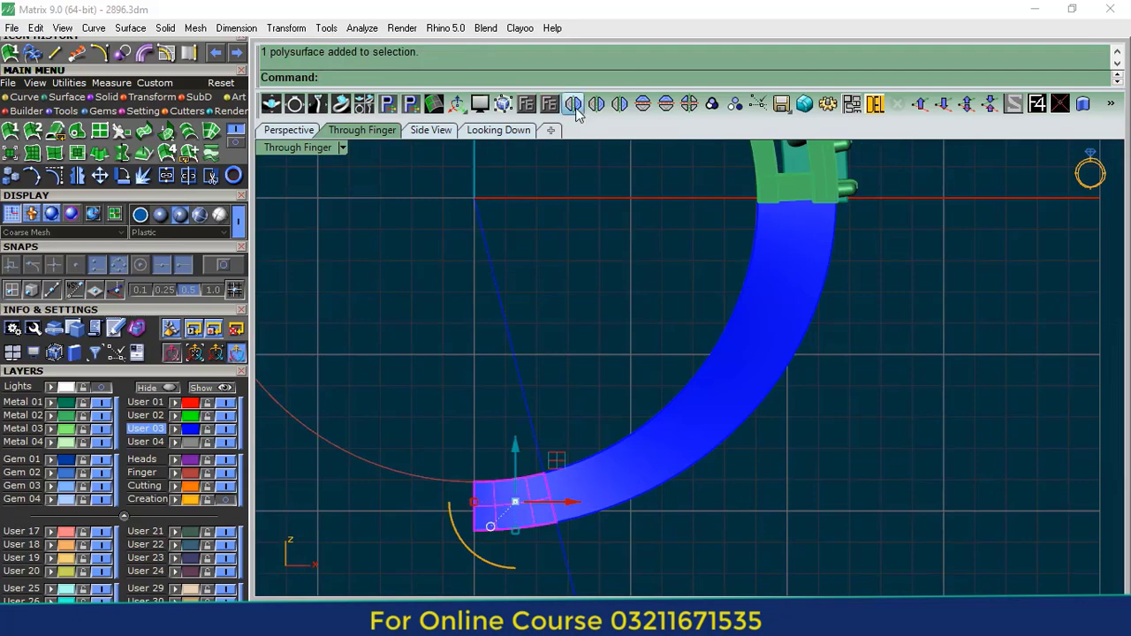
left_click(487, 263)
left_click(874, 103)
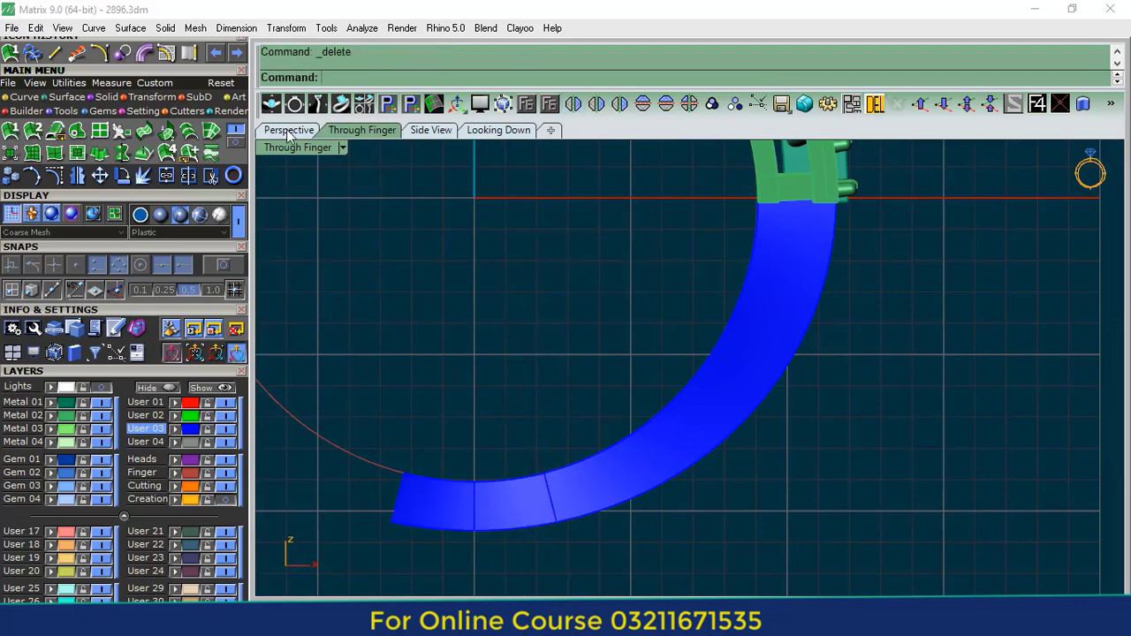
- Join the two short bottom pieces and cap their open ends to make one closed solid
left_click(288, 130)
scroll(613, 482, "up", 8)
left_click(681, 498)
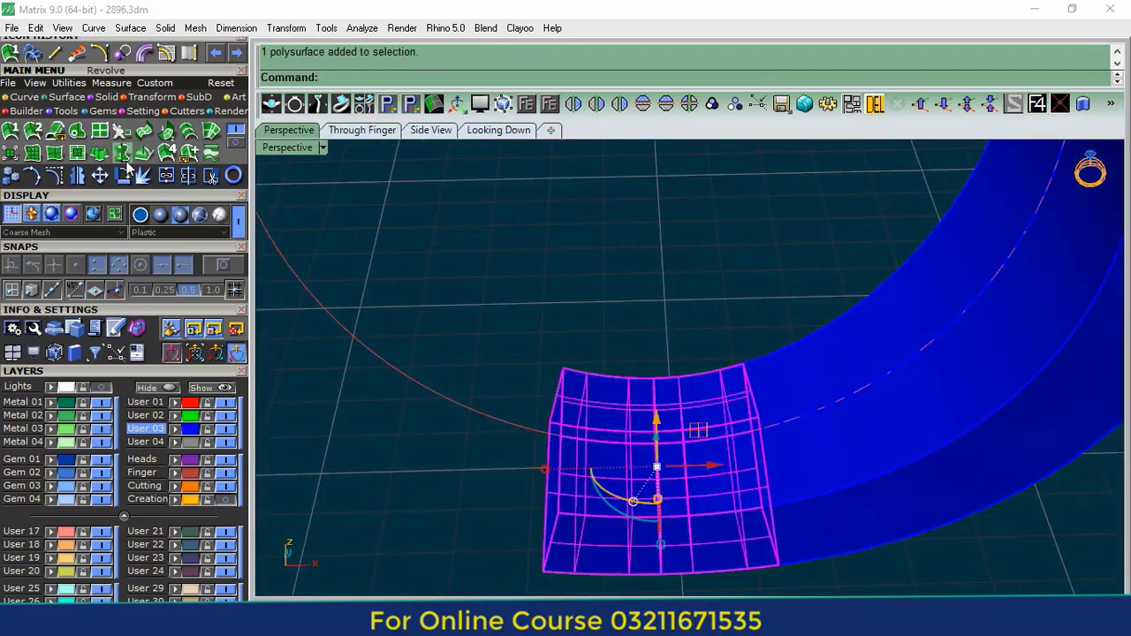
left_click(188, 176)
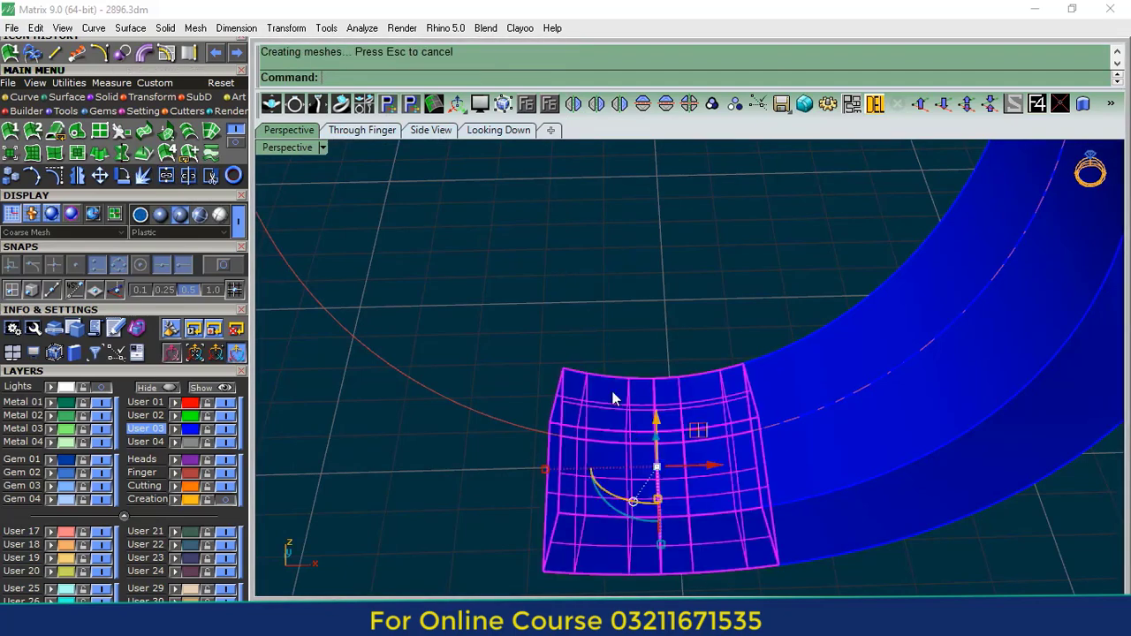
left_click(105, 98)
left_click(100, 132)
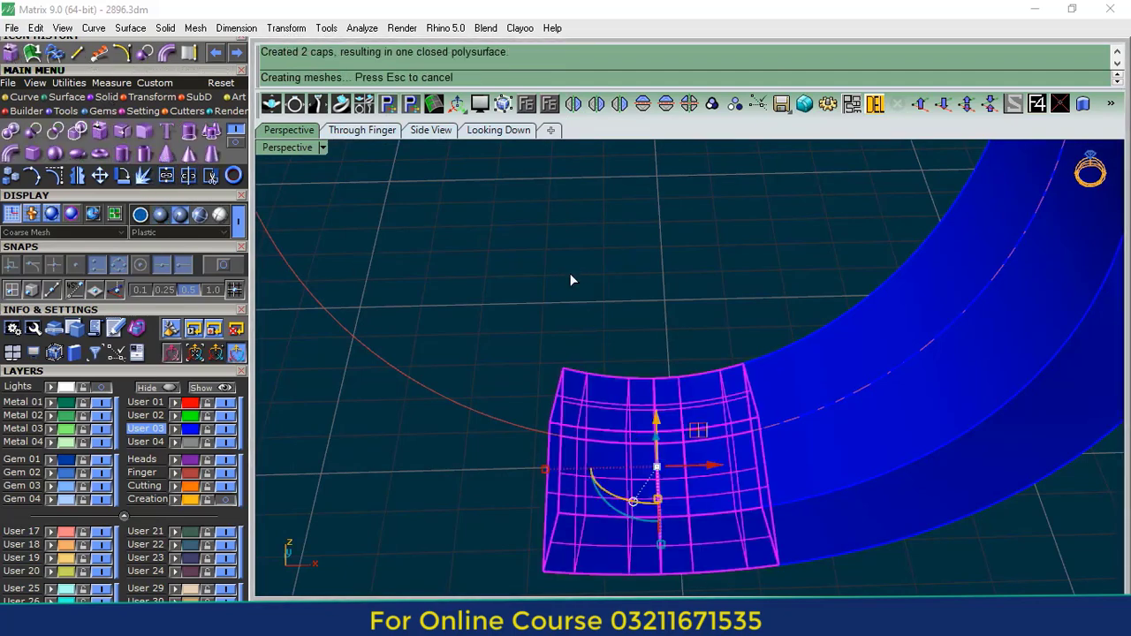
key("Escape")
- Assign the capped bottom segment of the shank to a green metal layer
scroll(575, 416, "down", 5)
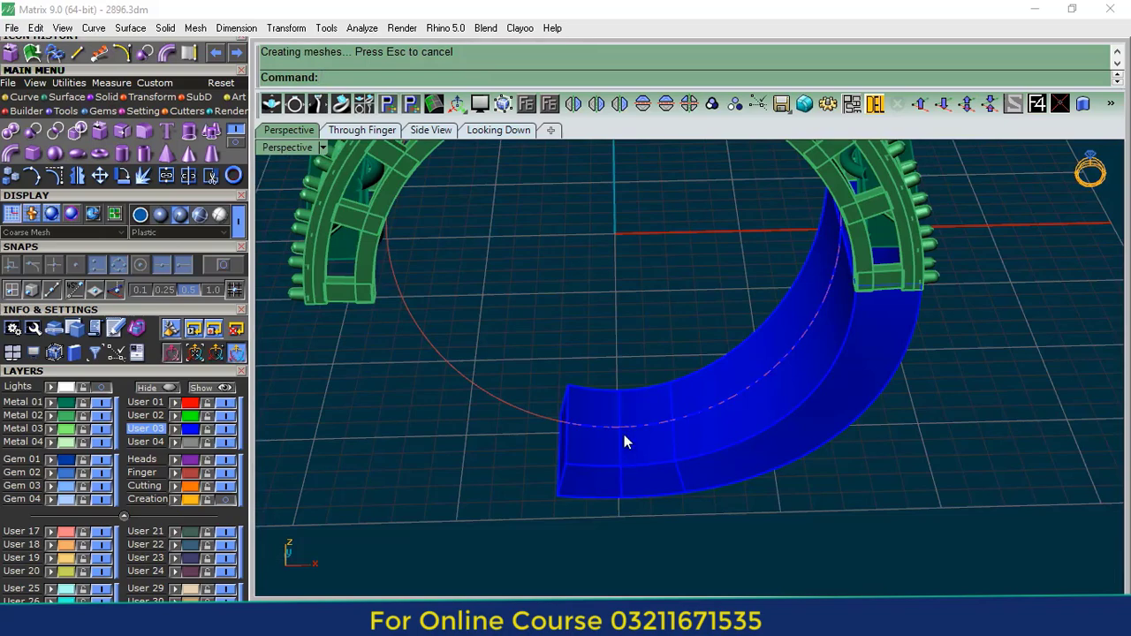
left_click(611, 477)
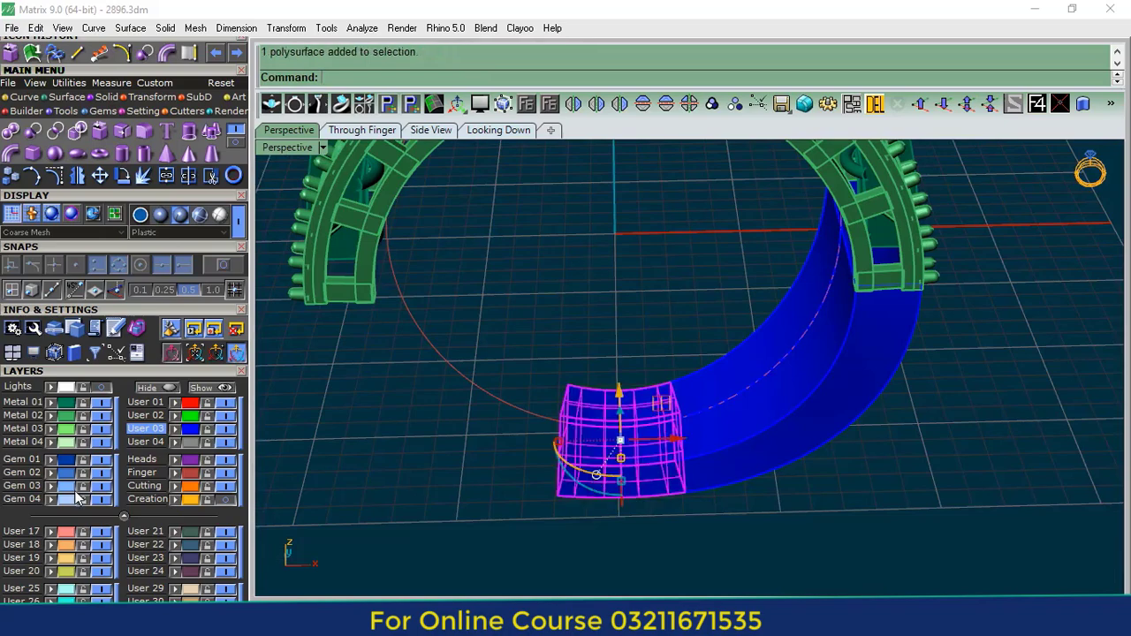
left_click(328, 522)
right_click_drag(328, 523, 578, 439)
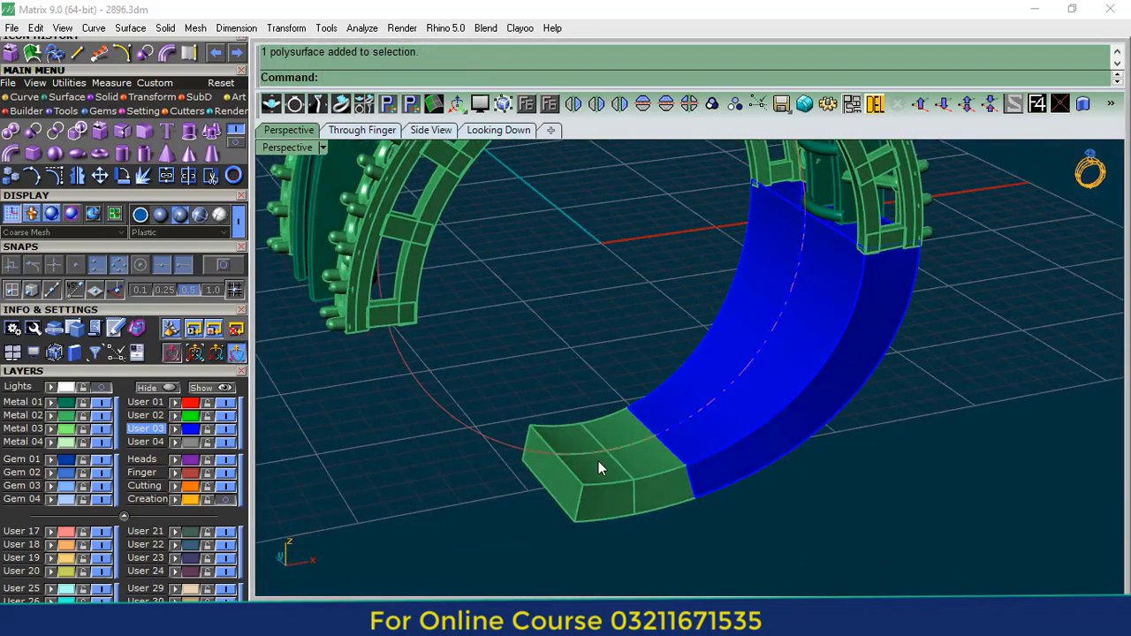
- Explode the long side segment of the shank and delete its inner, finger-side surface
scroll(602, 468, "up", 3)
left_click(769, 311)
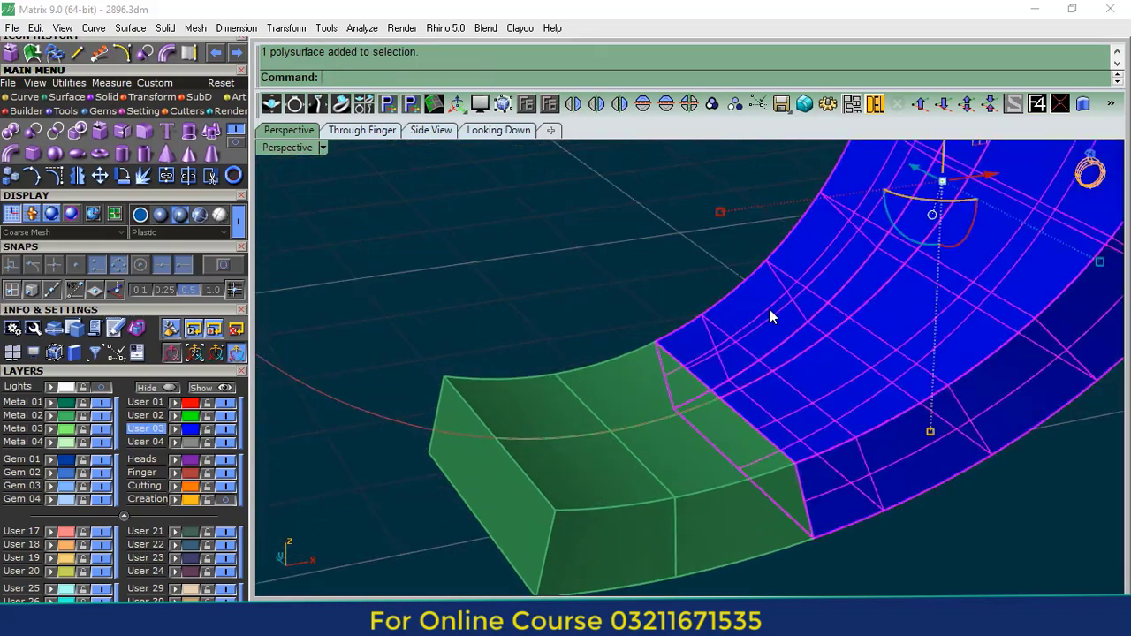
scroll(640, 427, "down", 3)
right_click_drag(641, 427, 625, 479, "shift")
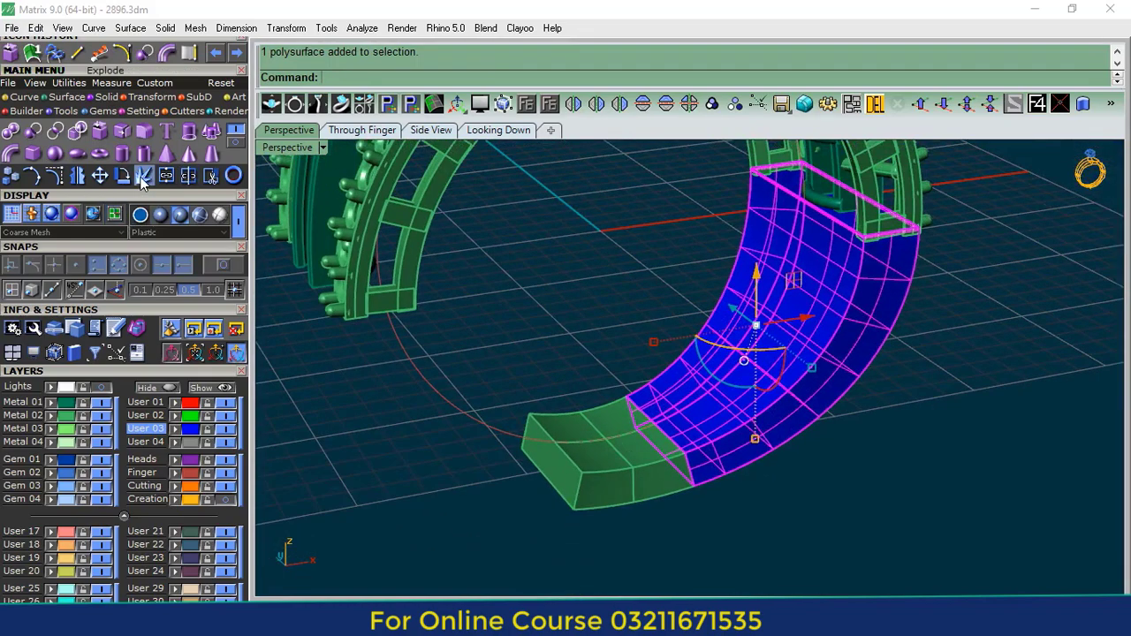
left_click(143, 177)
scroll(785, 266, "up", 3)
left_click(786, 267)
left_click(823, 272, "shift")
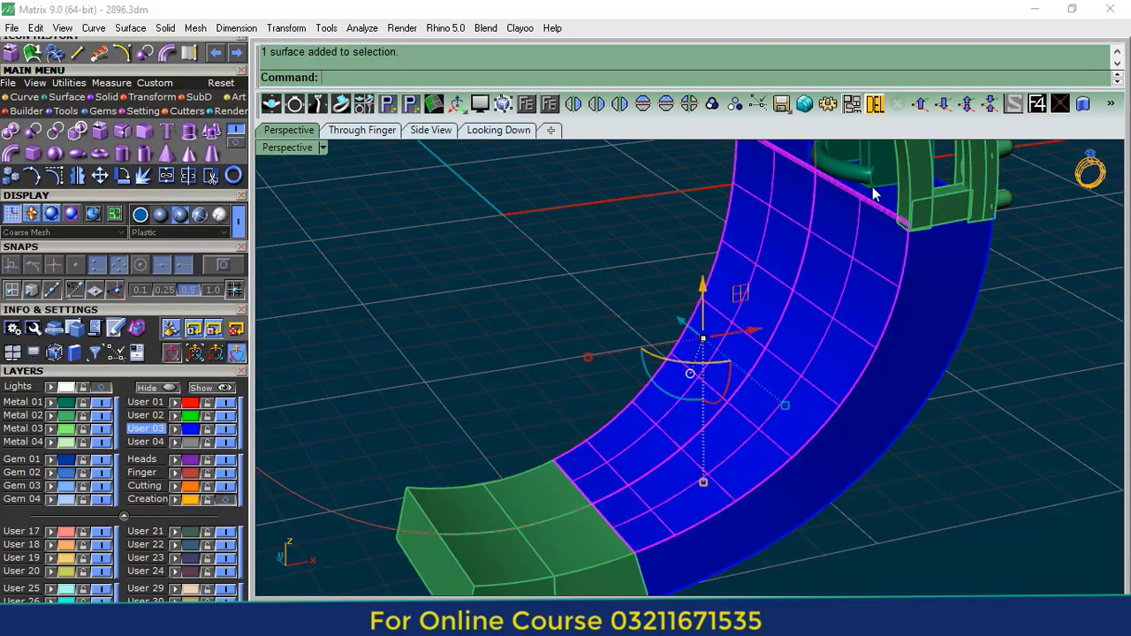
left_click(875, 108)
- Join the three remaining surfaces of the side segment into one open polysurface
right_click_drag(691, 274, 625, 321, "shift")
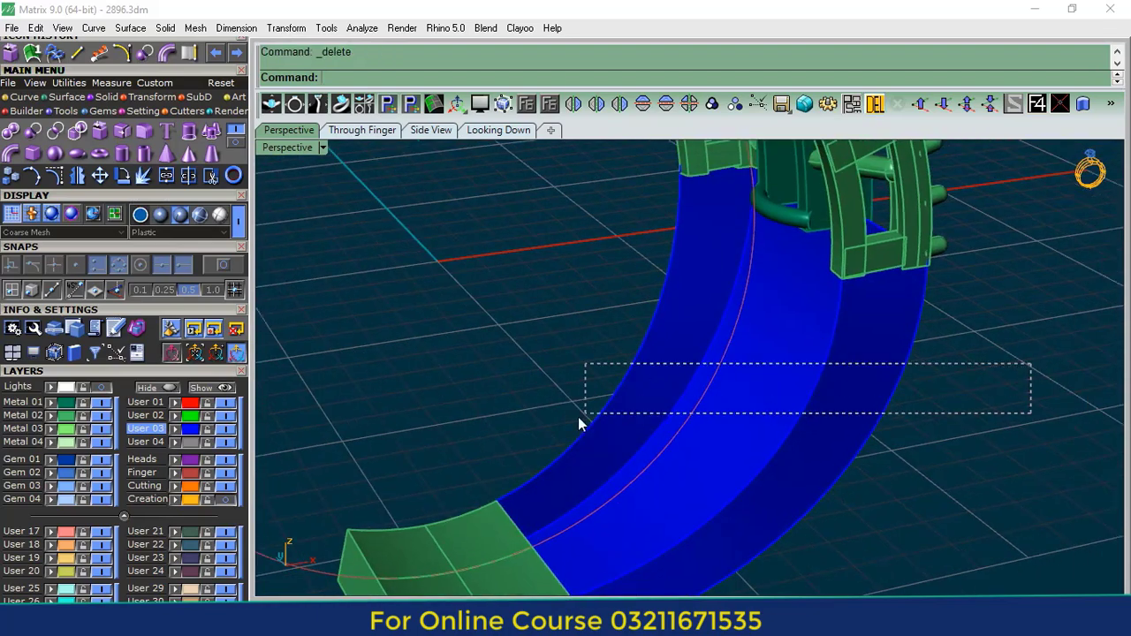
left_click_drag(581, 422, 579, 420)
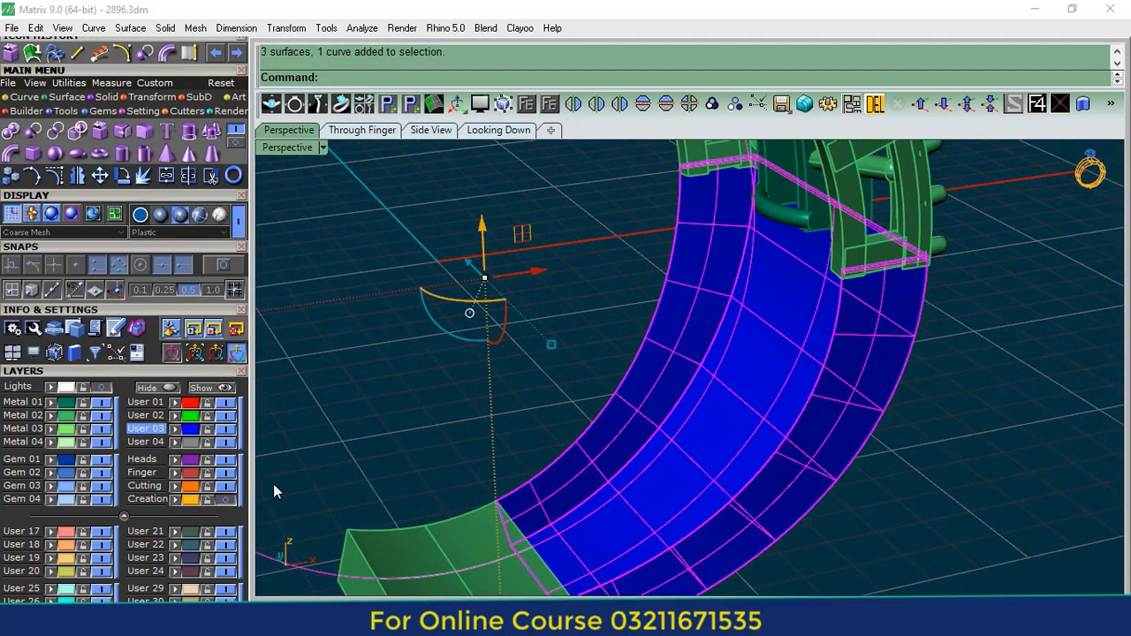
left_click(166, 175)
- Offset the joined side segment inward by 0.6 as a solid with round corners, deleting the input
left_click(760, 363)
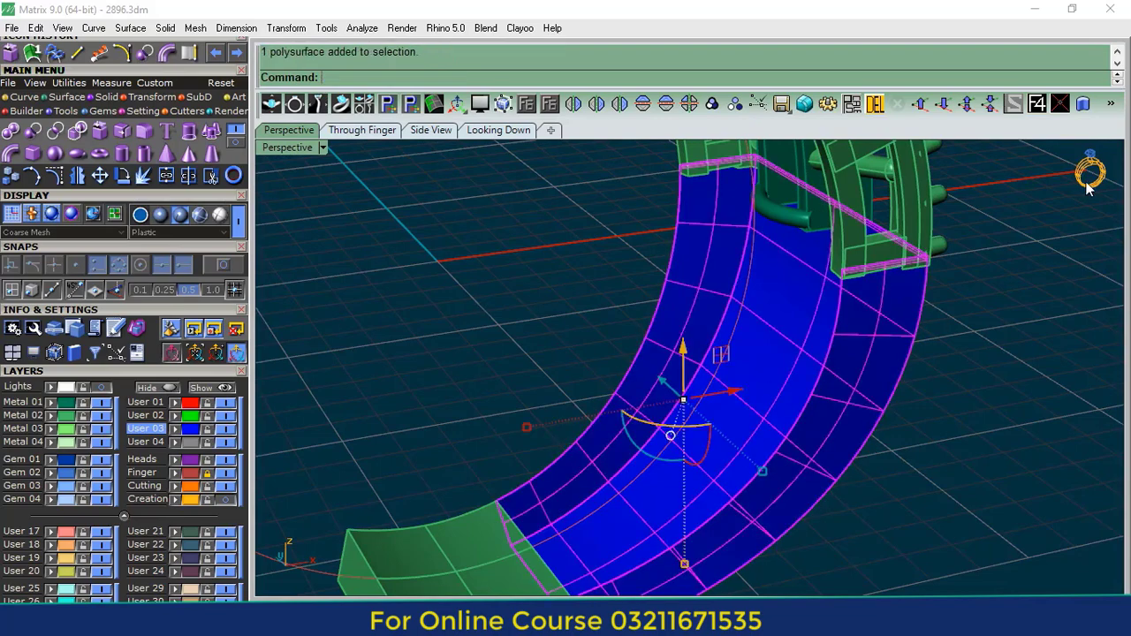
left_click(1109, 108)
left_click(1077, 124)
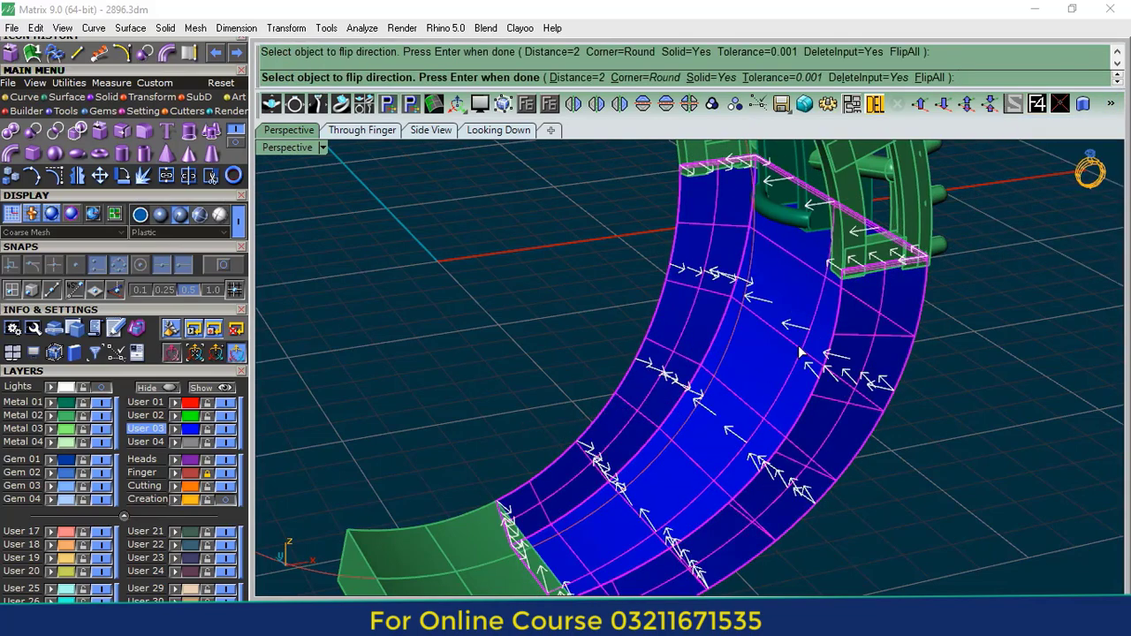
type(".6")
key("Return")
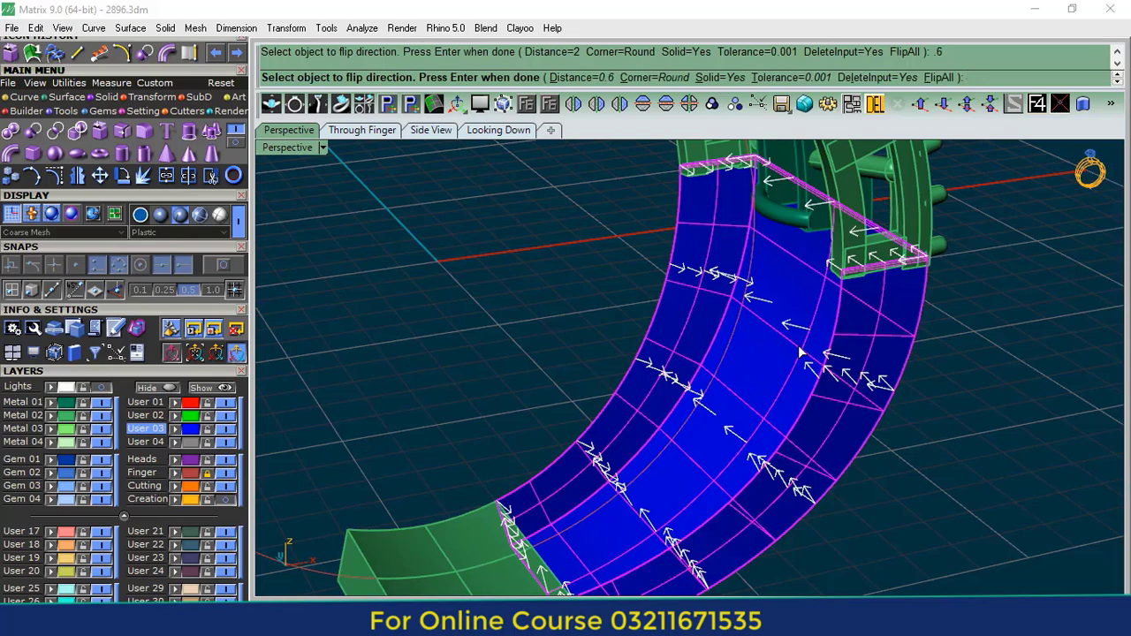
key("Return")
- Mirror a copy of the thickened side segment to the opposite side of the shank
left_click(568, 306)
right_click_drag(568, 305, 790, 423)
scroll(658, 517, "up", 3)
scroll(688, 469, "down", 2)
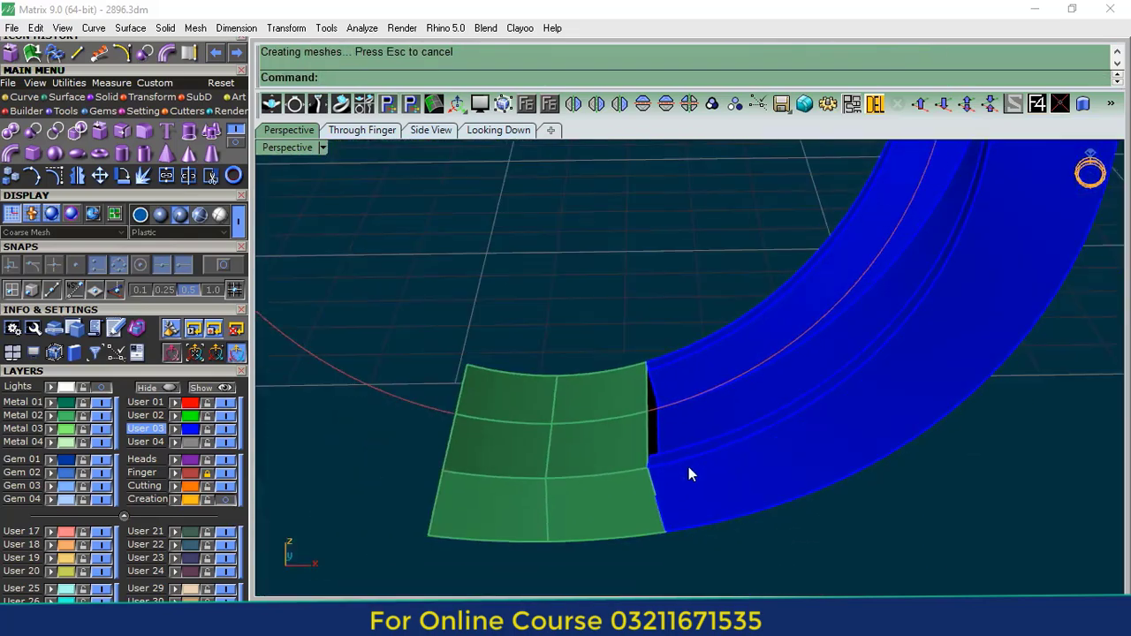
left_click(706, 480)
left_click(619, 104)
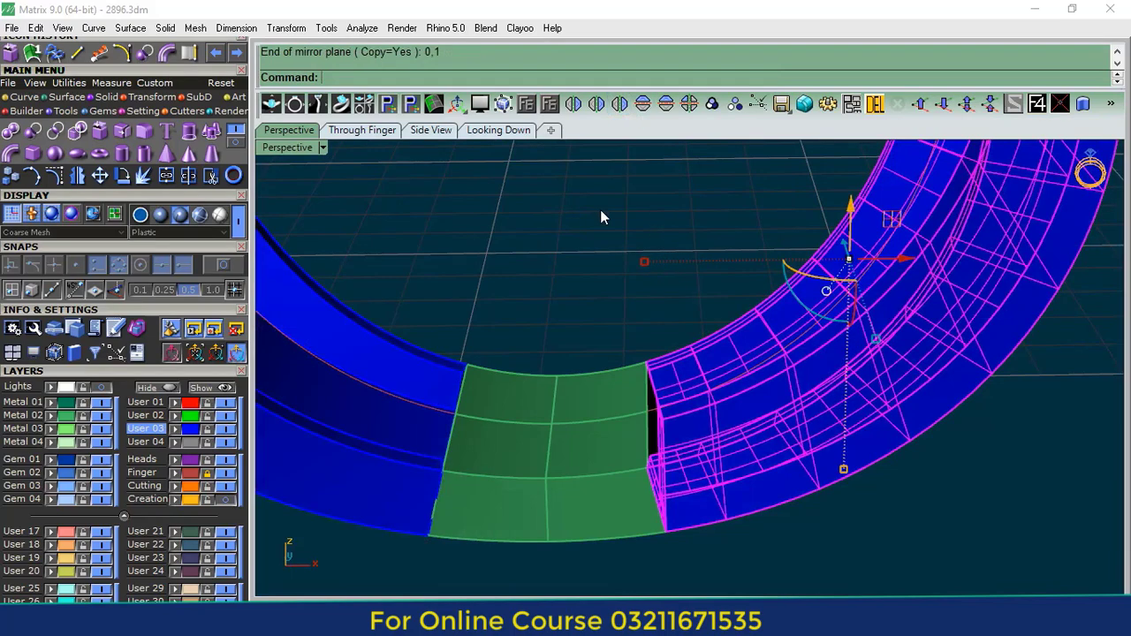
- Hide the Finger layer, put the three lower shank solids on a metal layer and group them
scroll(664, 395, "down", 5)
right_click_drag(664, 395, 723, 435)
left_click(226, 476)
scroll(612, 404, "down", 7)
left_click_drag(549, 398, 547, 396)
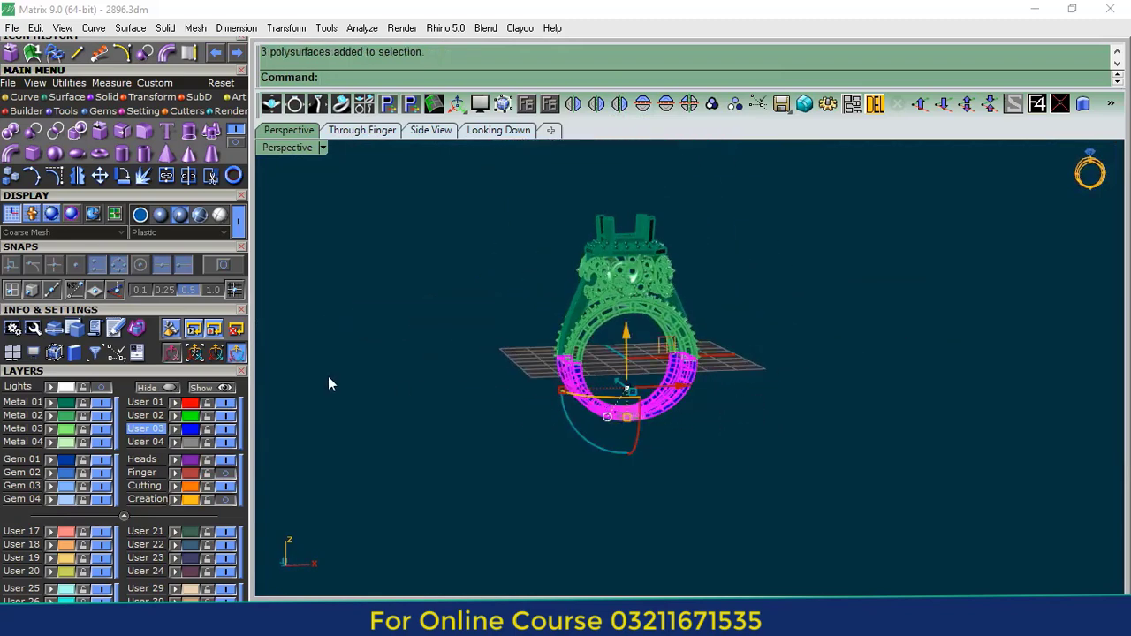
left_click(712, 104)
left_click(406, 495)
- Show the reference image on the locked Lights layer and compare it with the finished ring
right_click_drag(407, 495, 507, 415)
scroll(805, 331, "up", 5)
right_click_drag(805, 331, 749, 377)
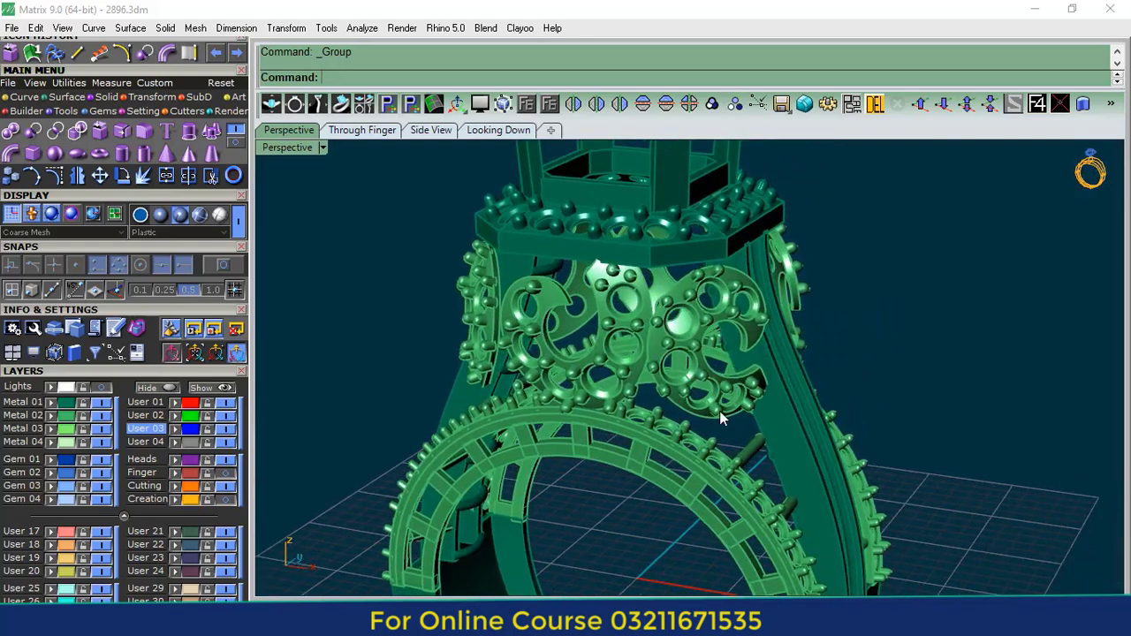
scroll(664, 341, "down", 5)
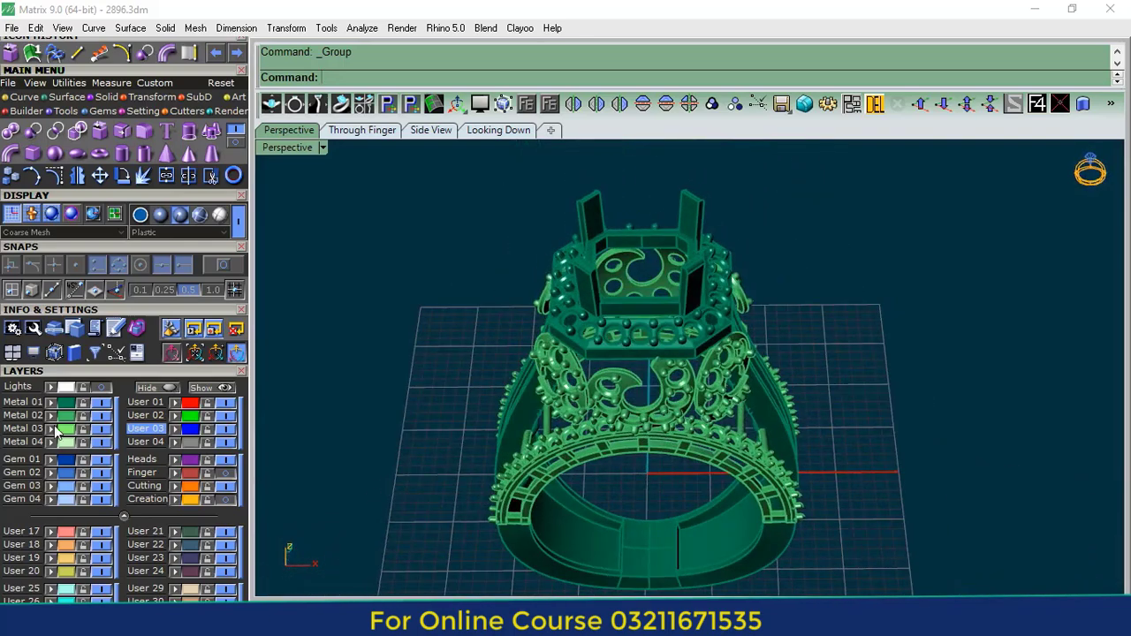
left_click(82, 388)
scroll(624, 333, "down", 4)
right_click_drag(624, 336, 662, 415)
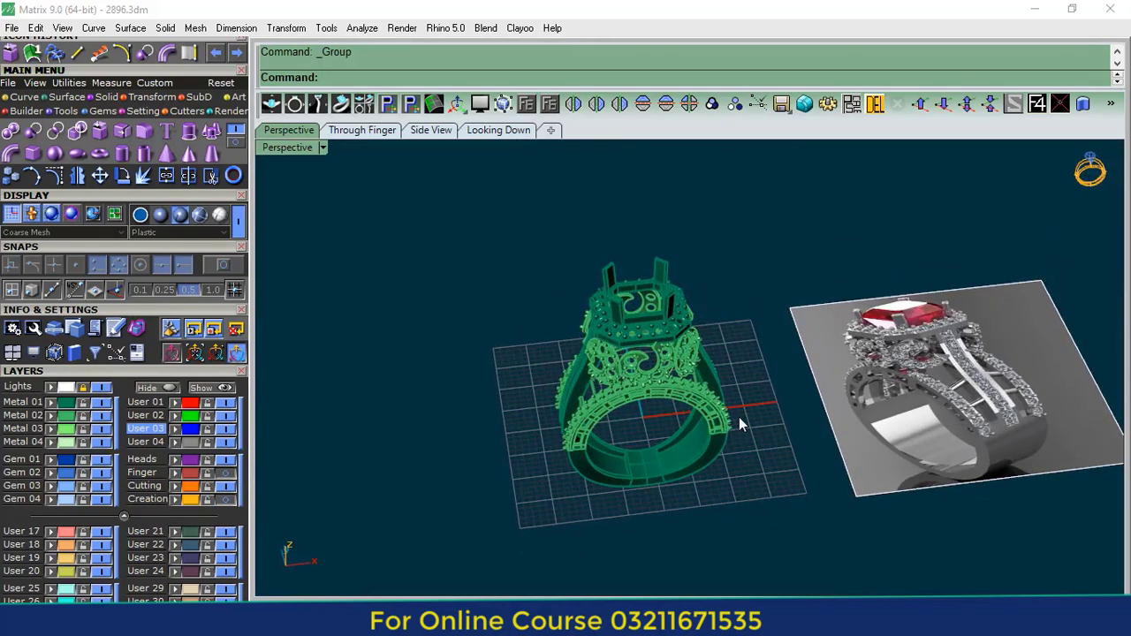
right_click_drag(740, 425, 815, 439)
- Calculate the metal weights of the complete ring and review the gram values for the different gold alloys
left_click_drag(806, 198, 447, 569)
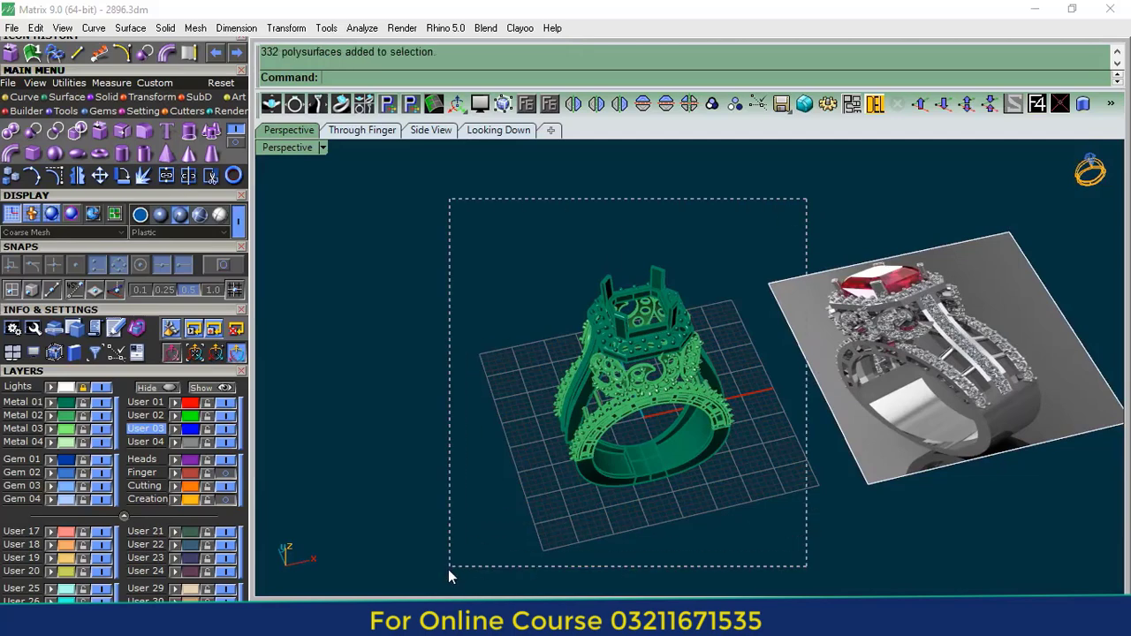
left_click(63, 111)
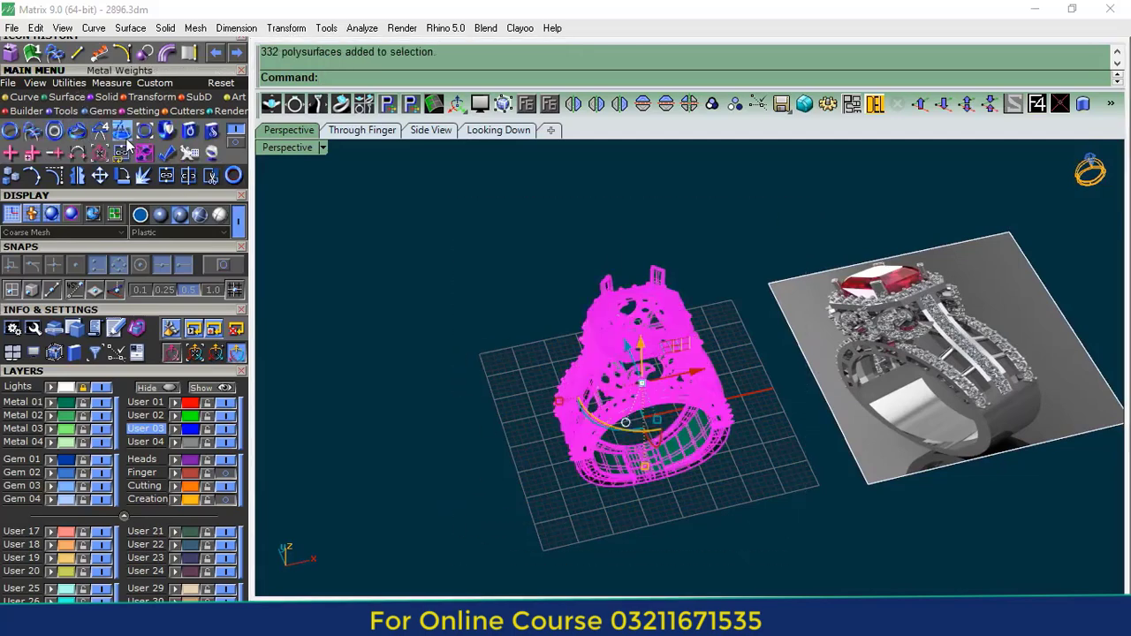
left_click(123, 133)
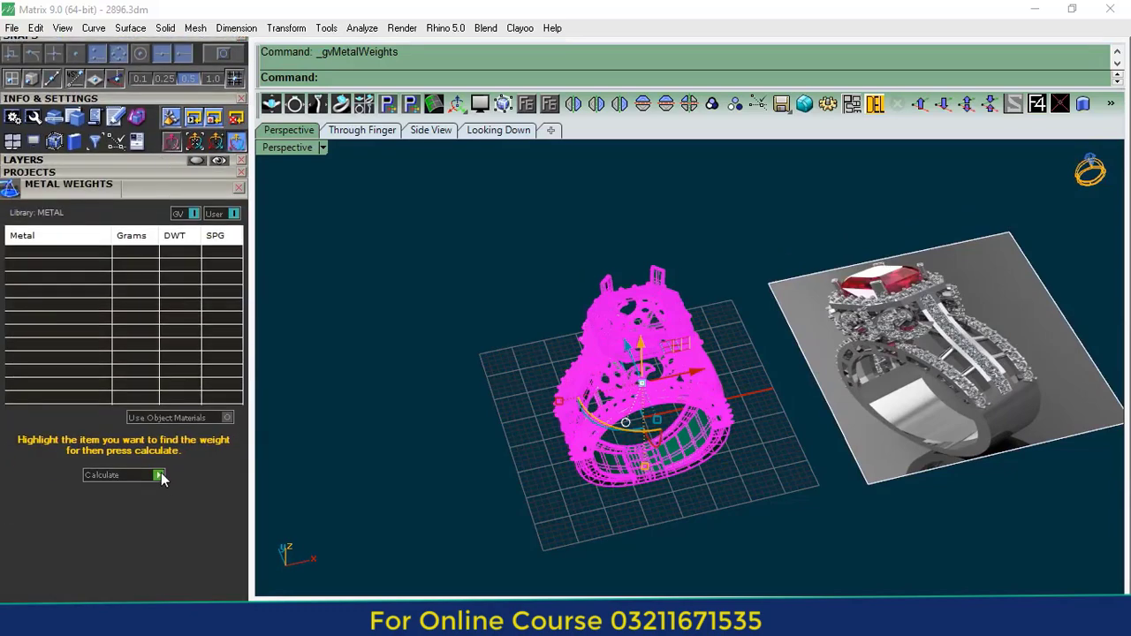
left_click(160, 476)
left_click(748, 373)
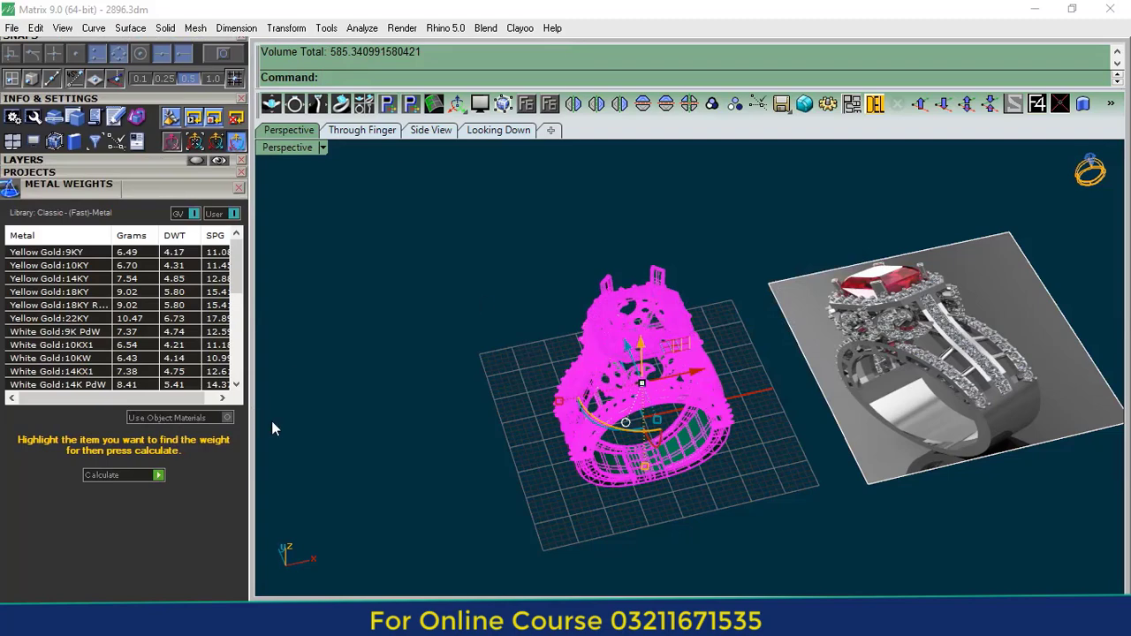
left_click(450, 395)
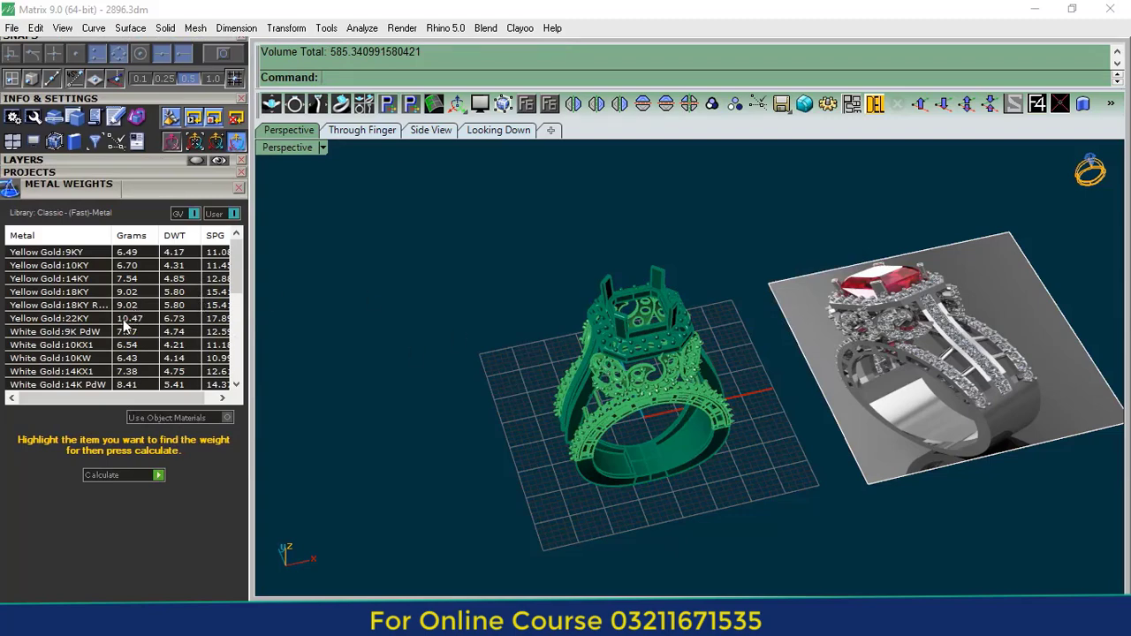
left_click(240, 189)
- Examine the finished ring beside the reference from above, and inspect its gallery and shank up close in perspective
left_click(505, 131)
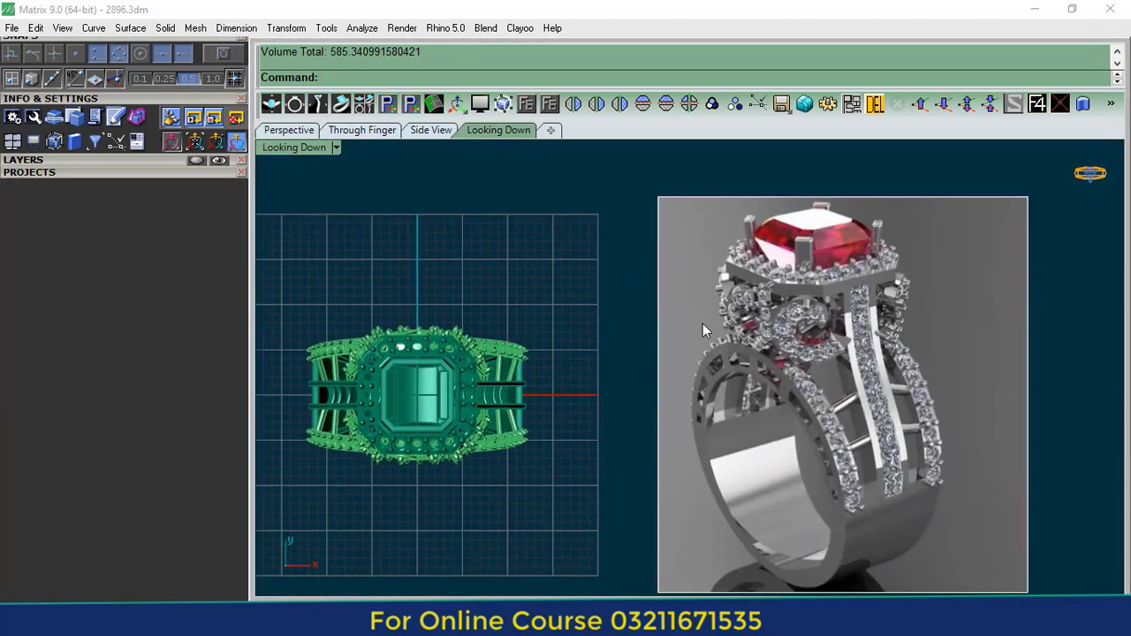
right_click_drag(586, 387, 641, 397)
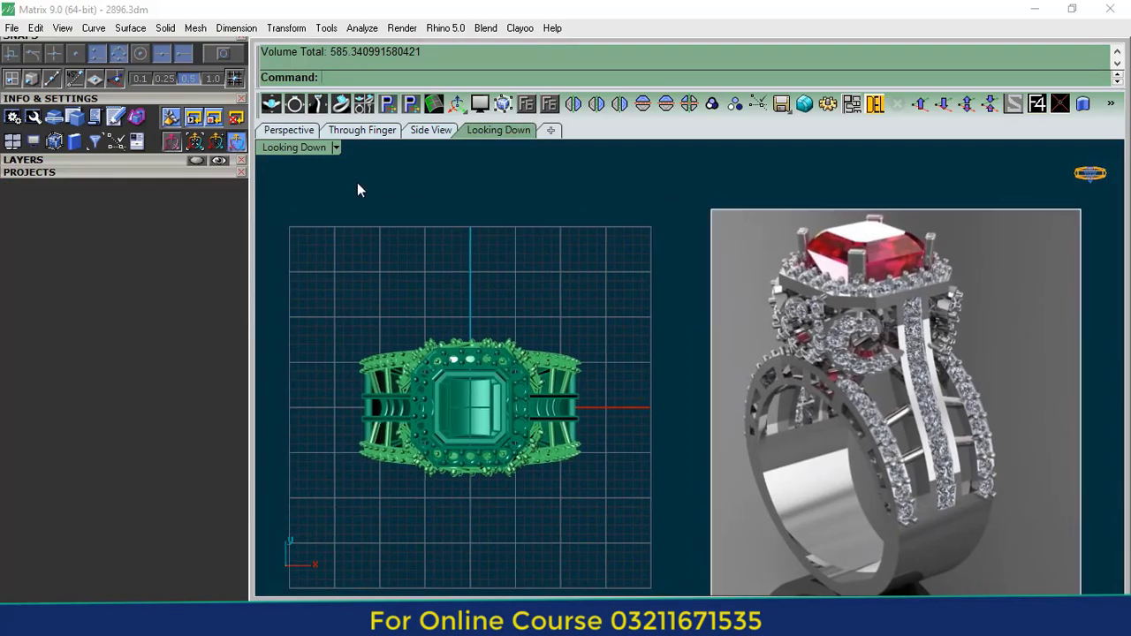
left_click(280, 135)
right_click_drag(714, 374, 656, 305, "shift")
scroll(537, 368, "up", 8)
right_click_drag(820, 338, 665, 321)
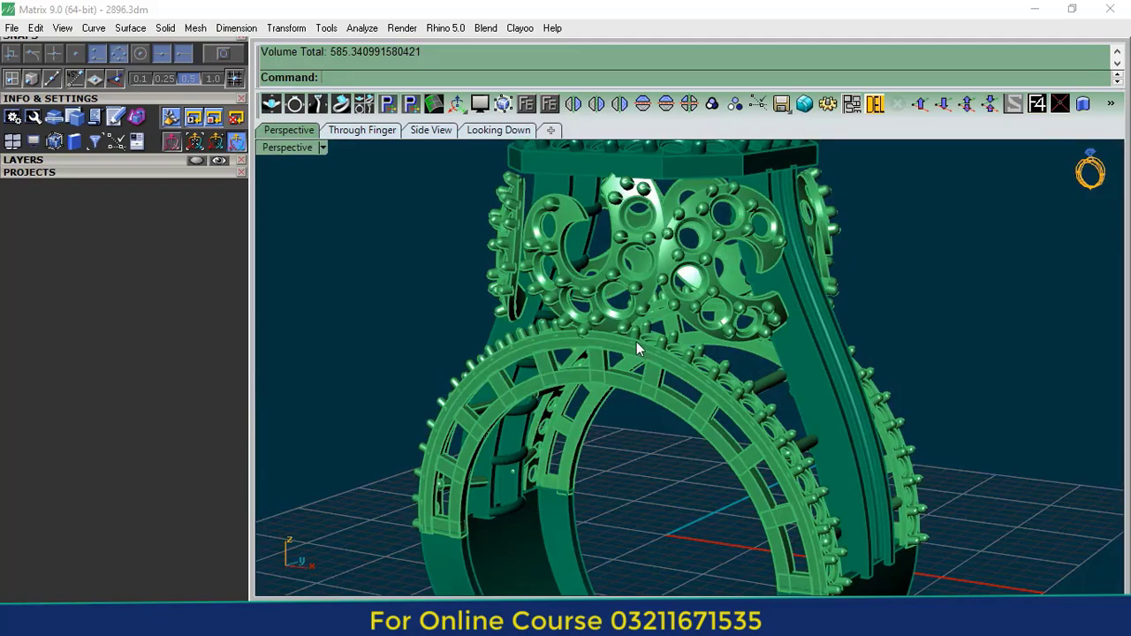
- Compare the whole ring with the reference render from several angles, and examine its halo, scrollwork gallery and split shoulders up close
right_click_drag(636, 348, 687, 389)
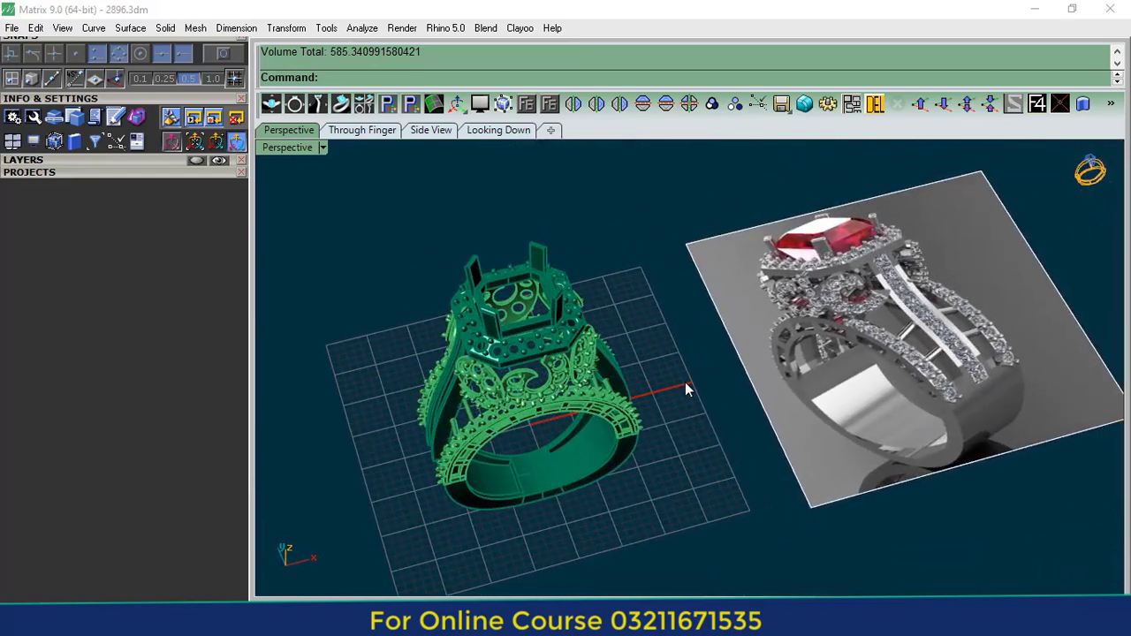
right_click_drag(575, 412, 592, 393)
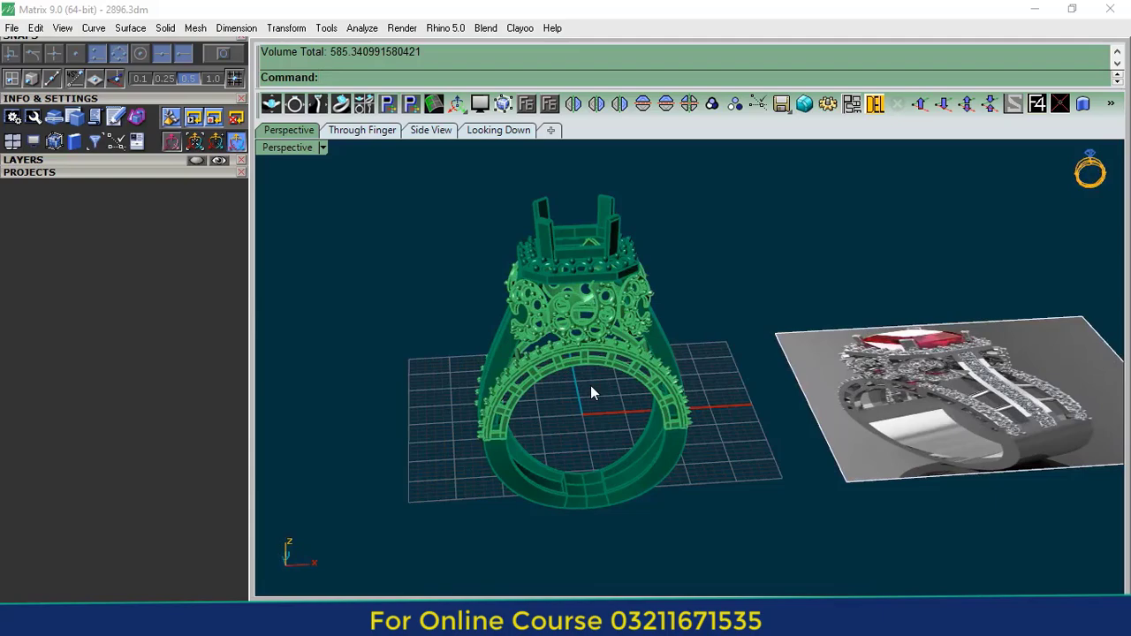
right_click_drag(618, 398, 742, 413)
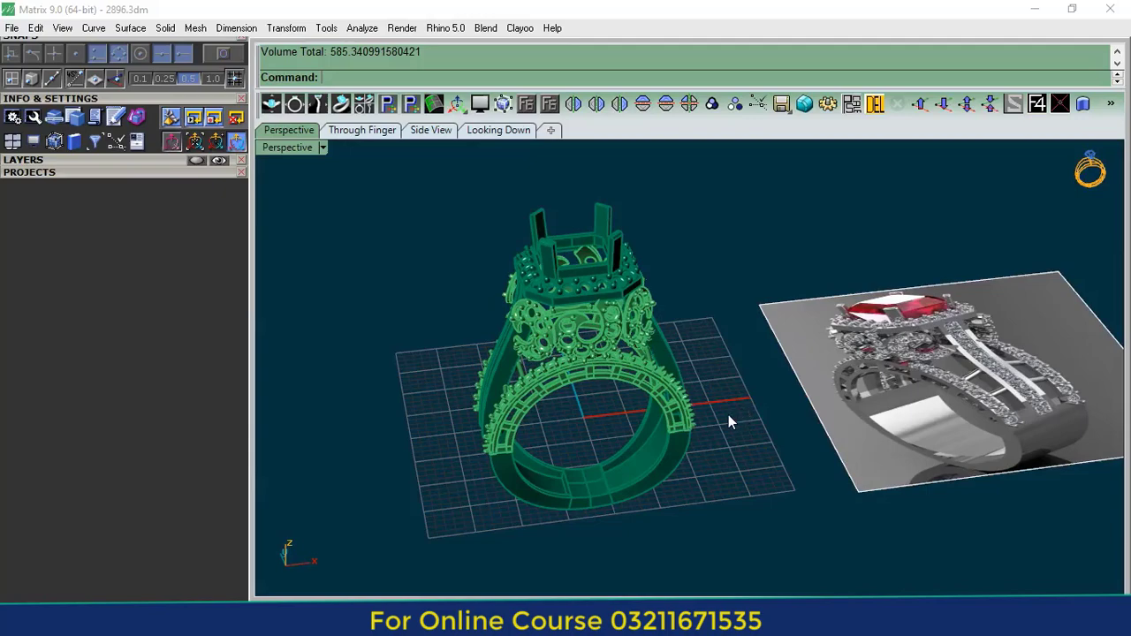
mouse_move(730, 422)
right_mouse_down()
mouse_move(802, 416)
mouse_move(768, 442)
mouse_move(560, 353)
mouse_move(758, 386)
mouse_move(863, 432)
mouse_move(732, 386)
mouse_move(649, 436)
mouse_move(709, 427)
right_mouse_up()
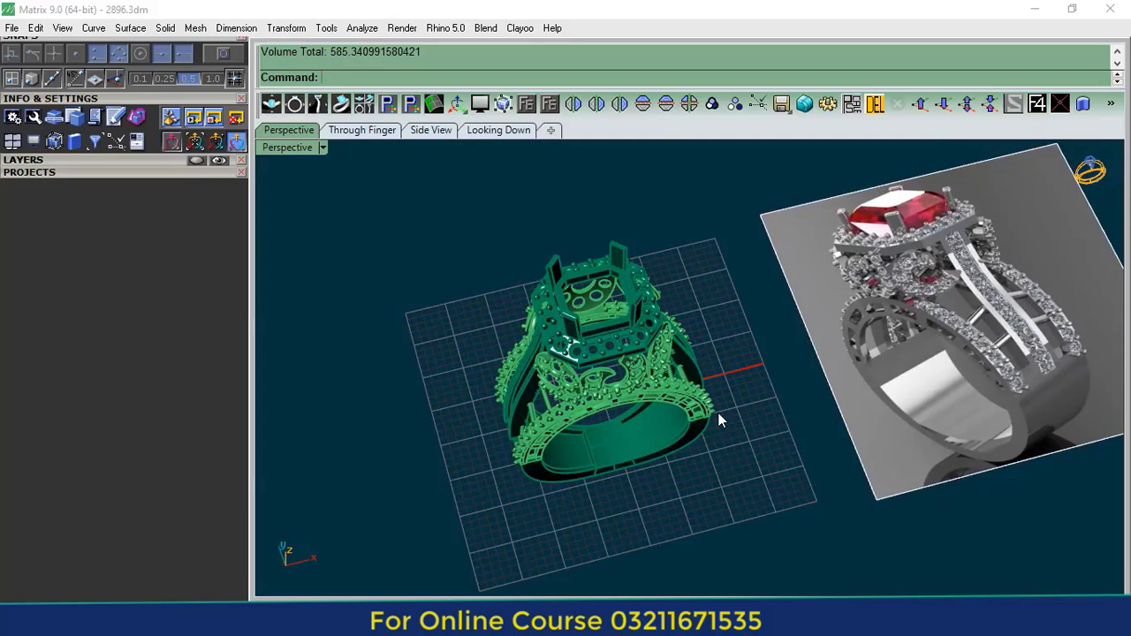
right_click_drag(663, 486, 621, 372)
scroll(578, 322, "up", 7)
right_click_drag(755, 336, 602, 325)
right_click_drag(699, 334, 589, 334)
scroll(599, 268, "down", 6)
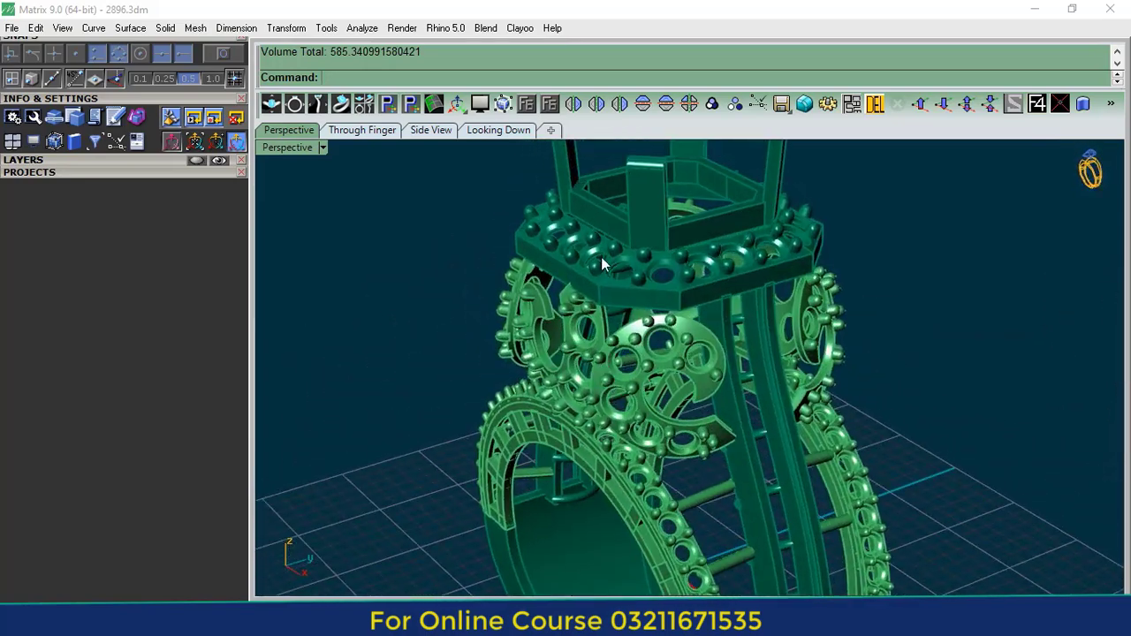
right_click_drag(683, 303, 700, 329)
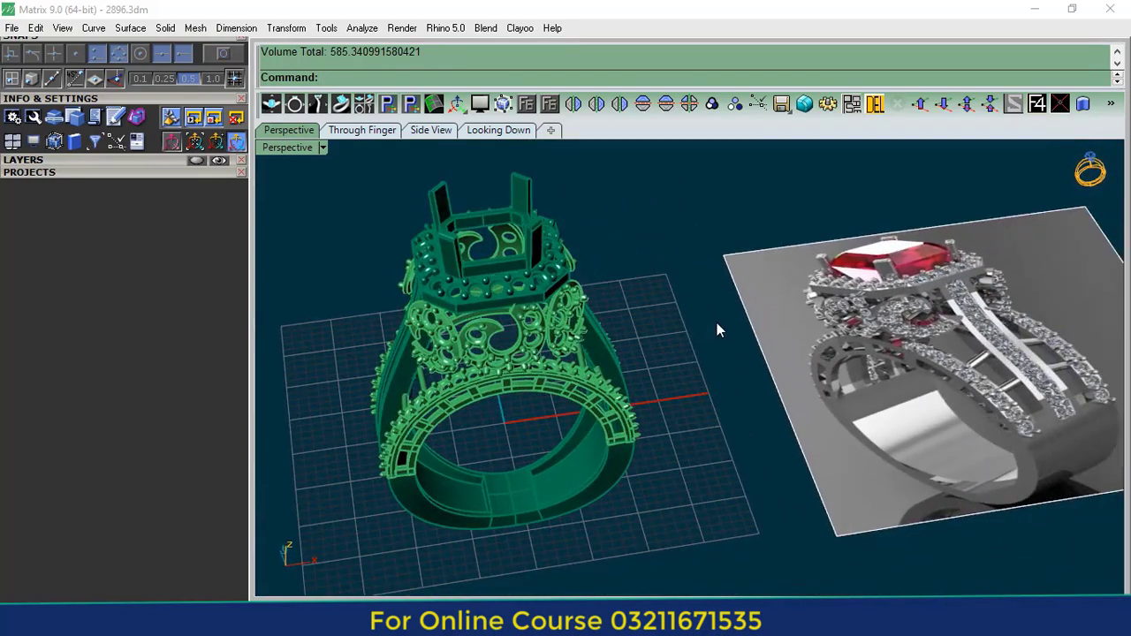